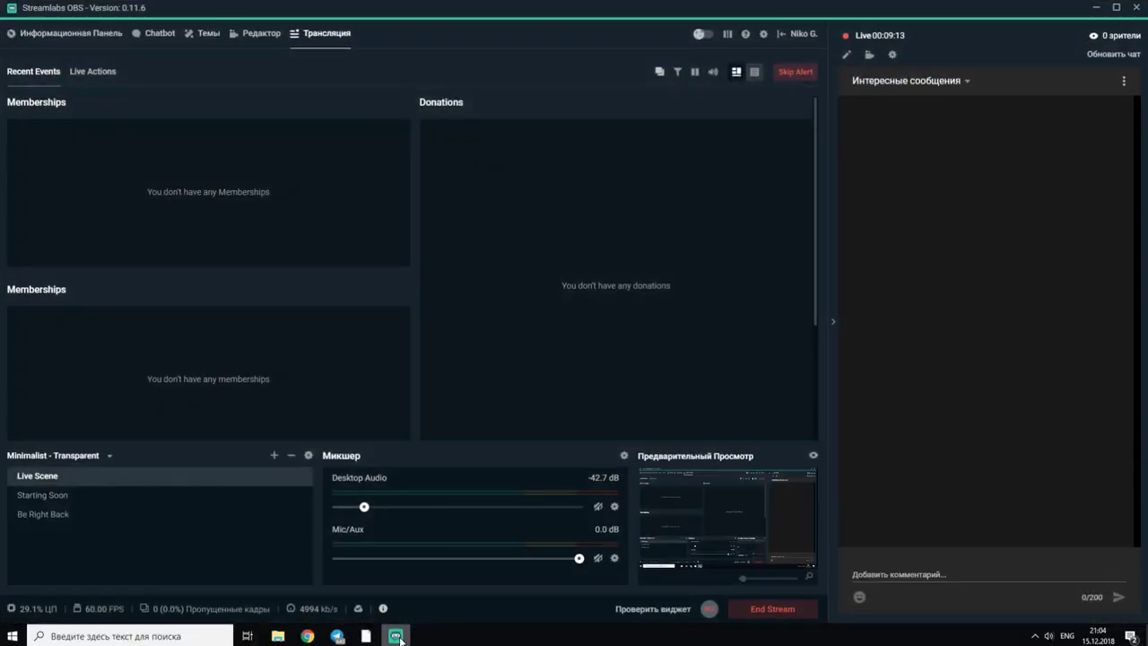
- Minimize Streamlabs OBS to reveal Revit's Home screen listing recent models and families
{"action": "left_click", "coordinate": [396, 636]}
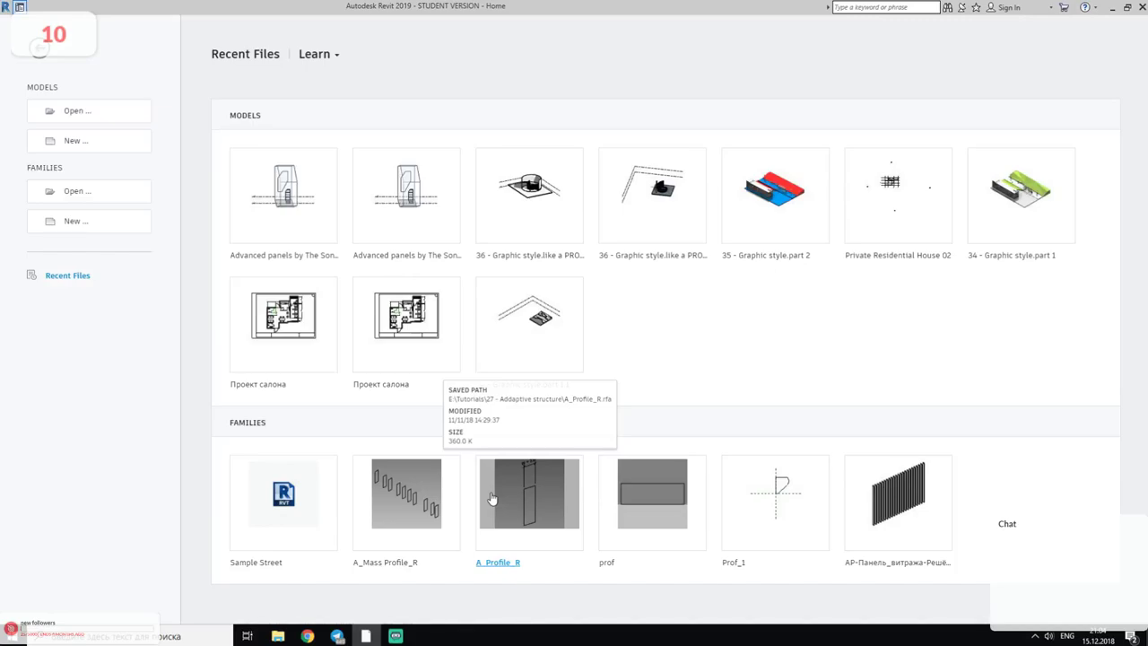
- Create a new project from the Architectural Template, then bring Streamlabs OBS forward
{"action": "left_click", "coordinate": [99, 144]}
{"action": "left_click", "coordinate": [551, 288]}
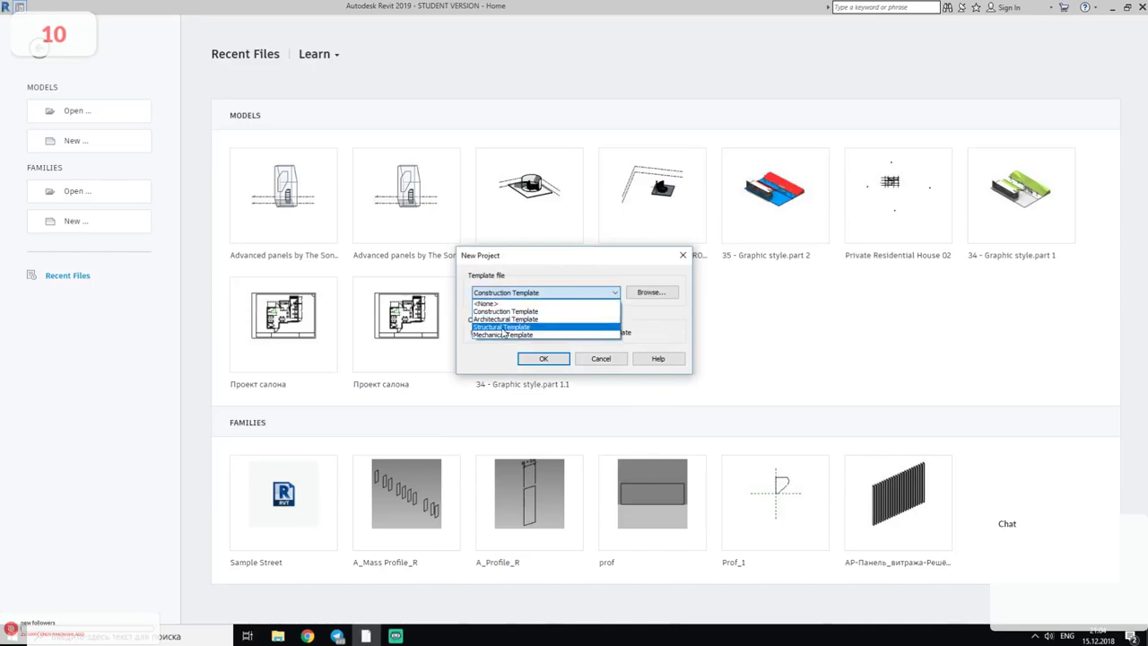
{"action": "left_click", "coordinate": [508, 318]}
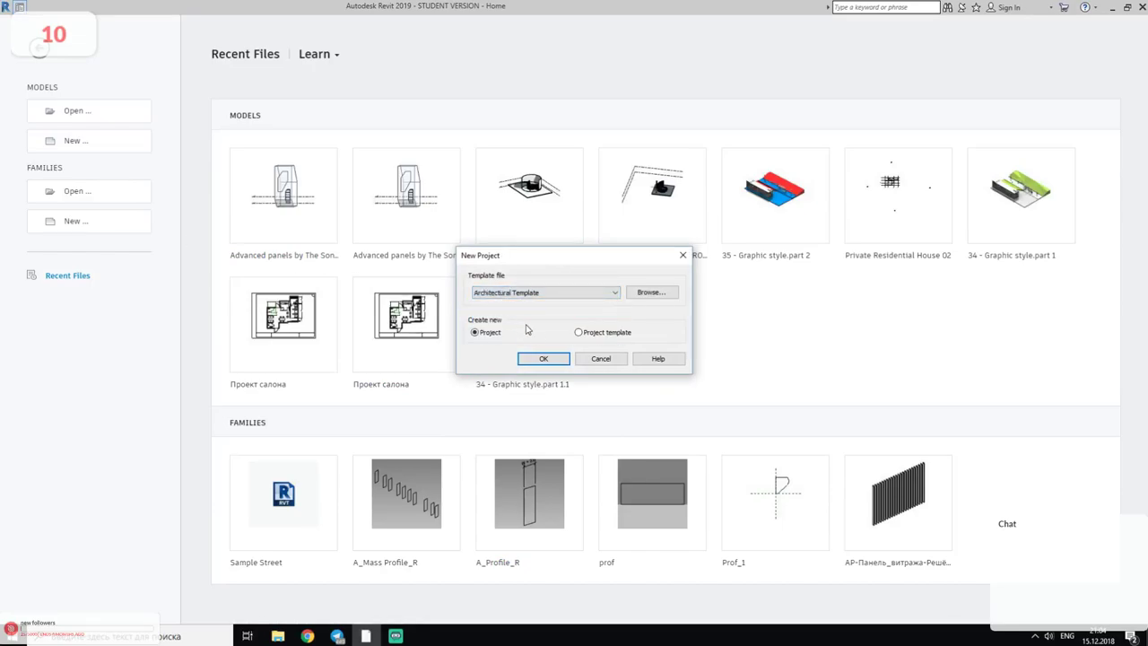
{"action": "left_click", "coordinate": [552, 358]}
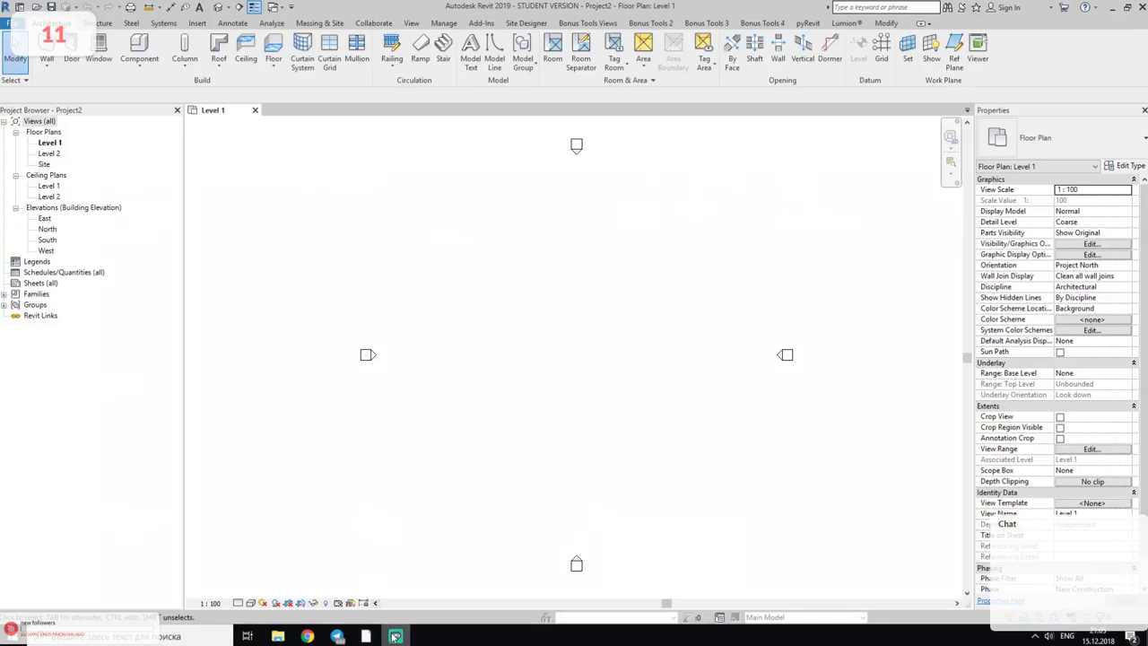
{"action": "left_click", "coordinate": [394, 636]}
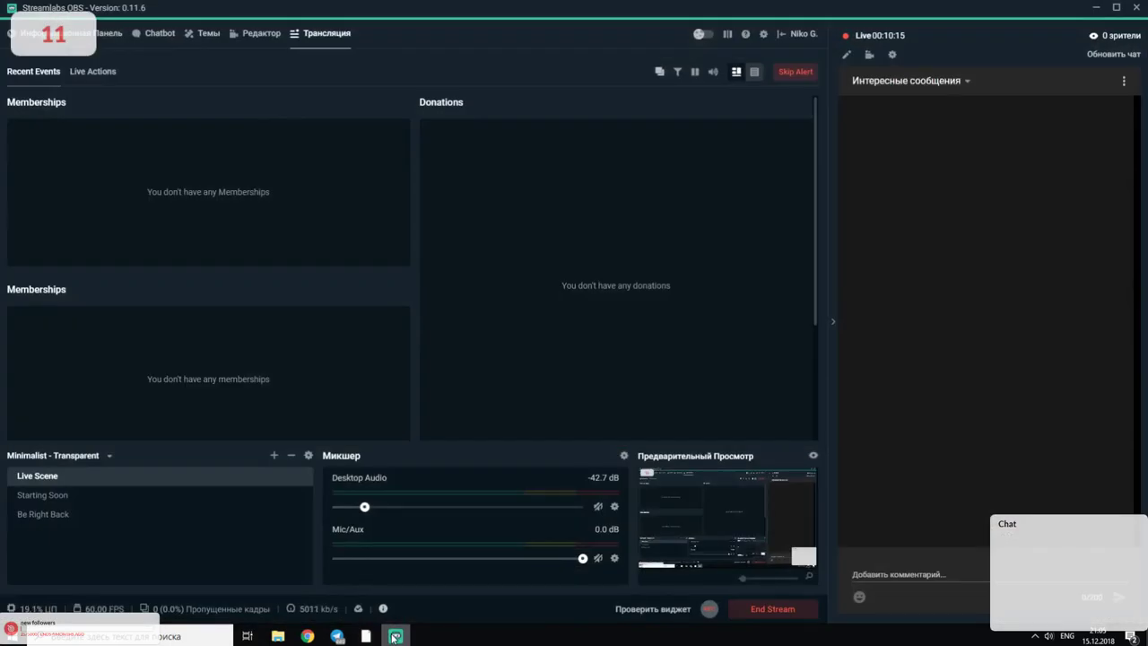
- Unmute the Mic/Aux input in the OBS Mixer and minimize OBS back to Revit
{"action": "left_click", "coordinate": [598, 558]}
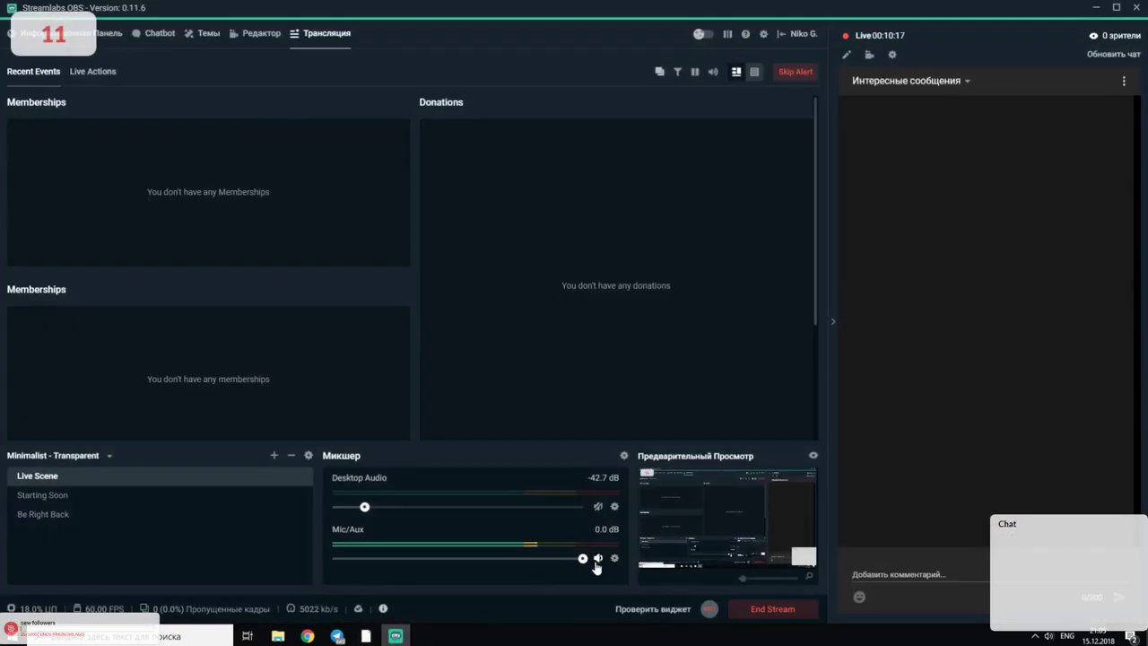
{"action": "left_click", "coordinate": [396, 636]}
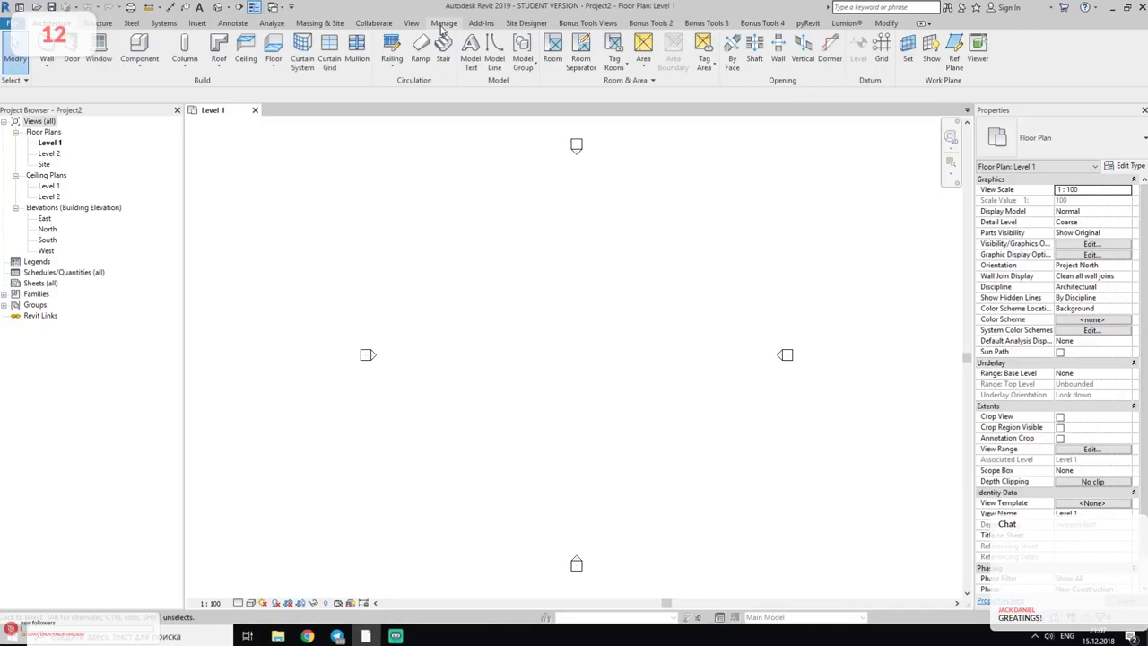
- Launch Dynamo from the Manage tab's Visual Programming panel
{"action": "left_click", "coordinate": [443, 24]}
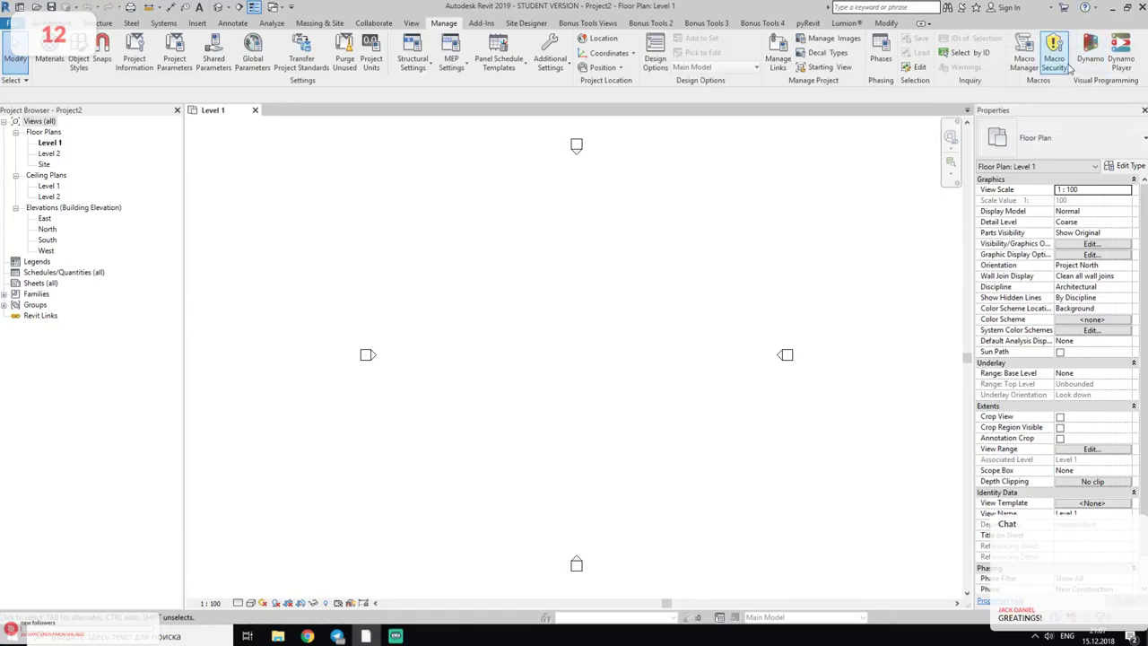
{"action": "left_click", "coordinate": [1087, 71]}
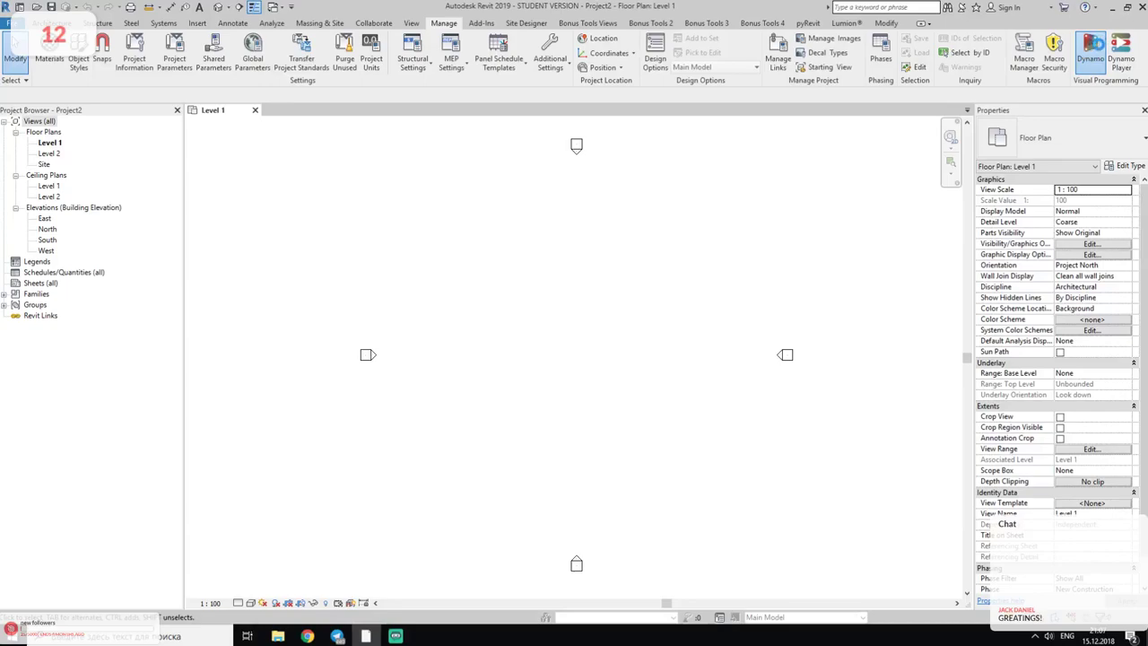
{"action": "left_click", "coordinate": [1094, 55]}
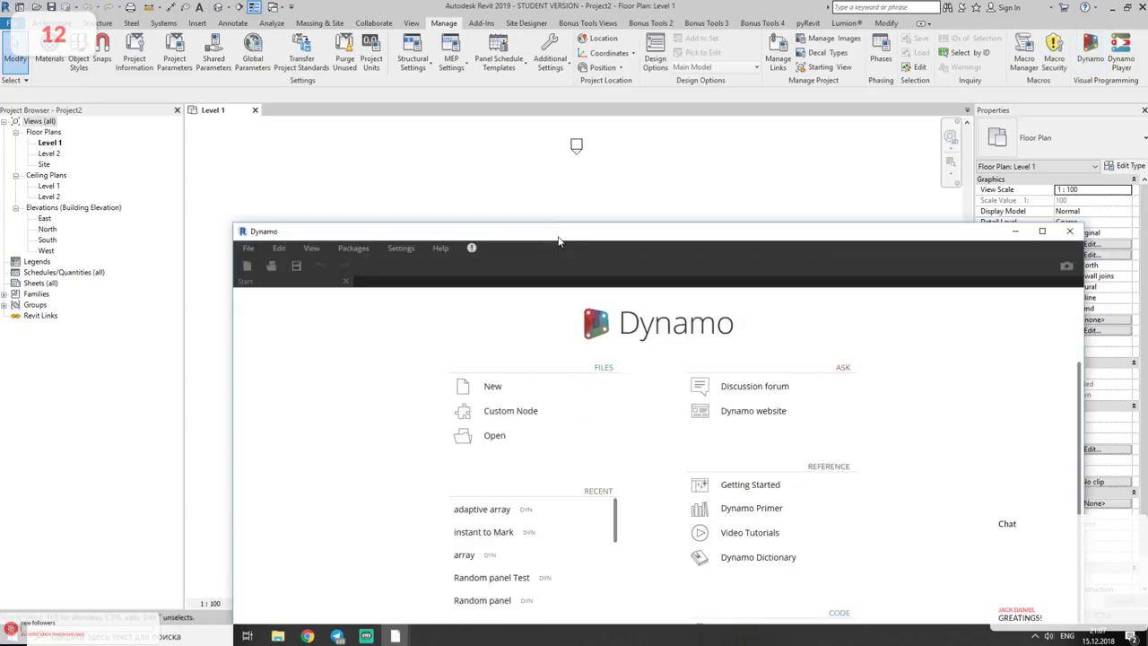
- Confirm Dynamo version 1.3.3.4111 in Help > About, then start a new blank graph
{"action": "left_click_drag", "start_coordinate": [557, 235], "coordinate": [489, 83]}
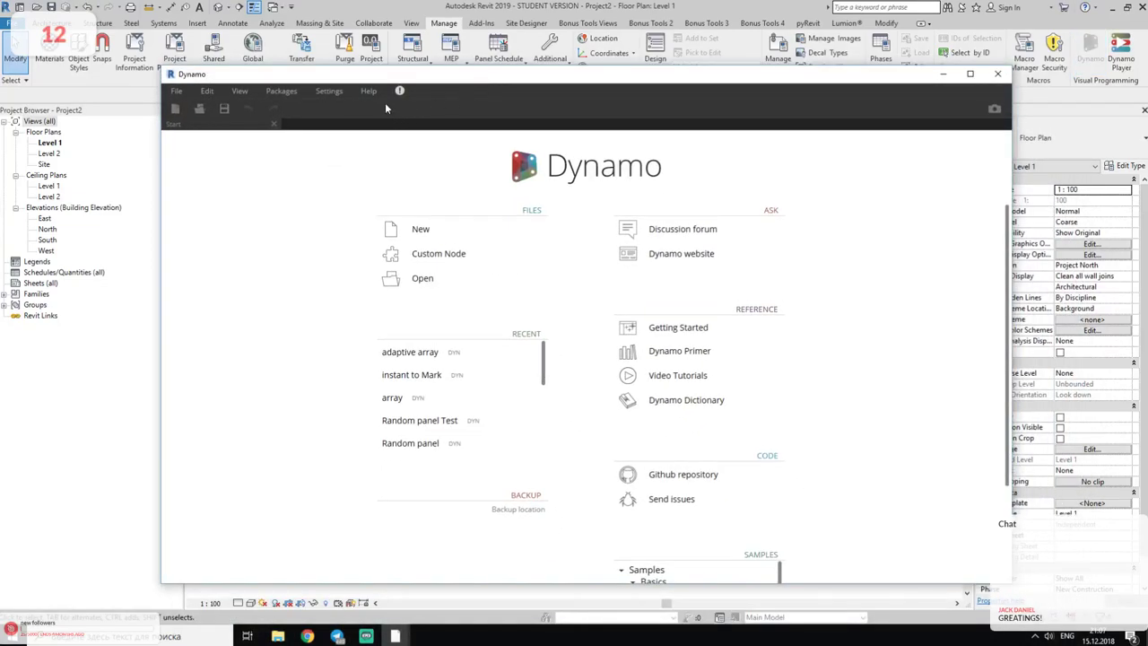
{"action": "left_click", "coordinate": [368, 92]}
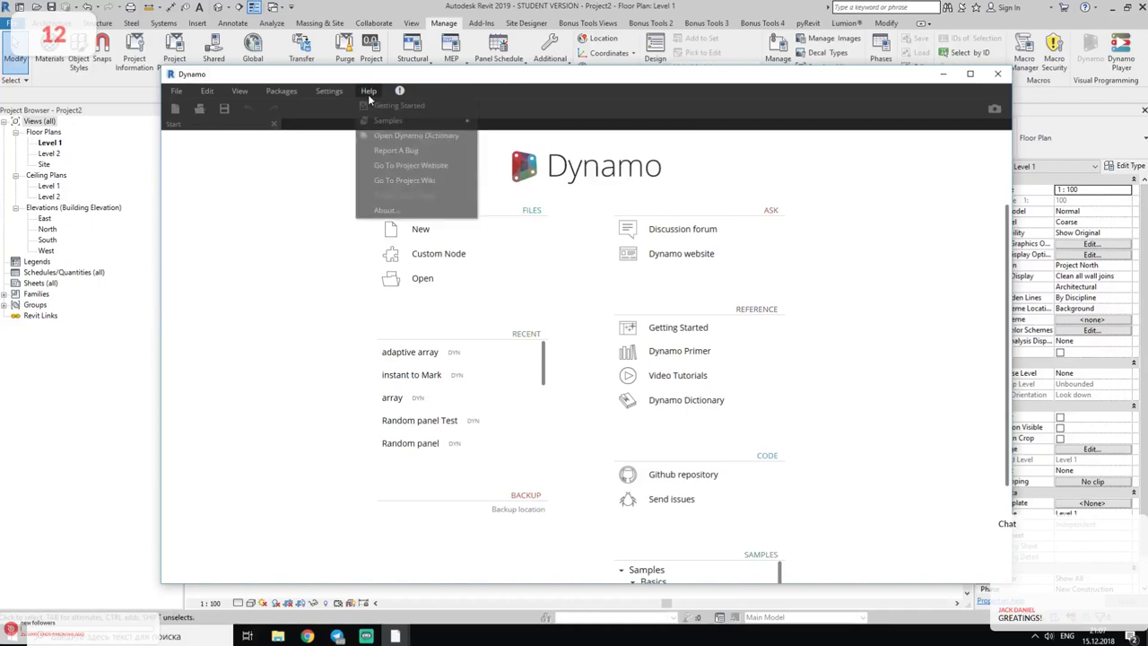
{"action": "left_click", "coordinate": [386, 211]}
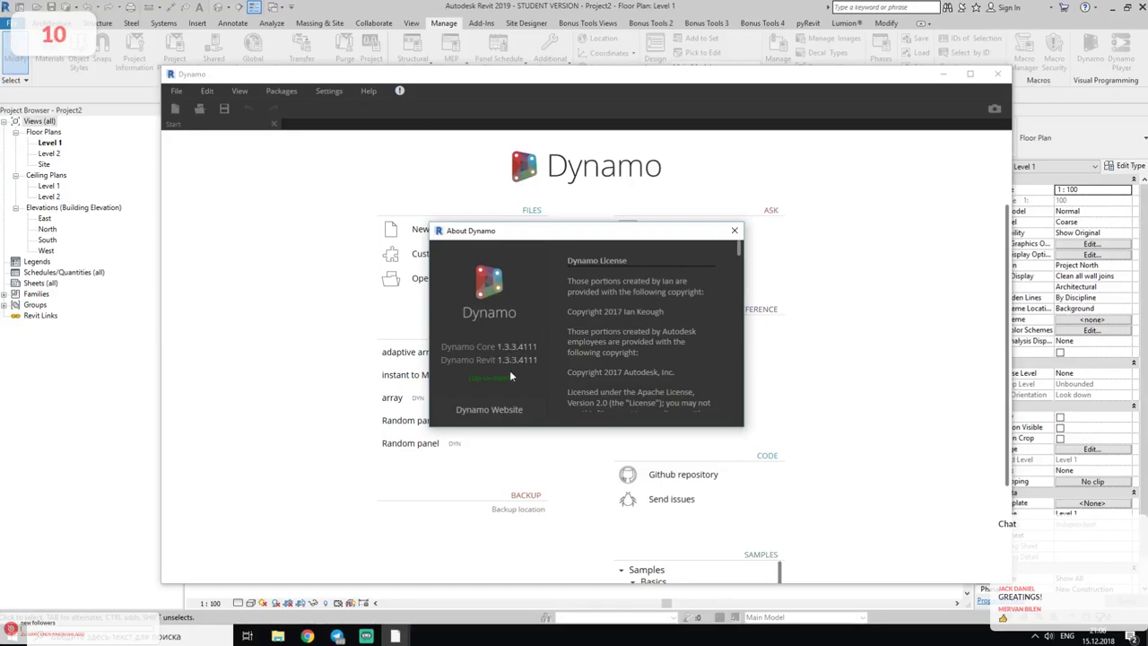
{"action": "left_click", "coordinate": [735, 231]}
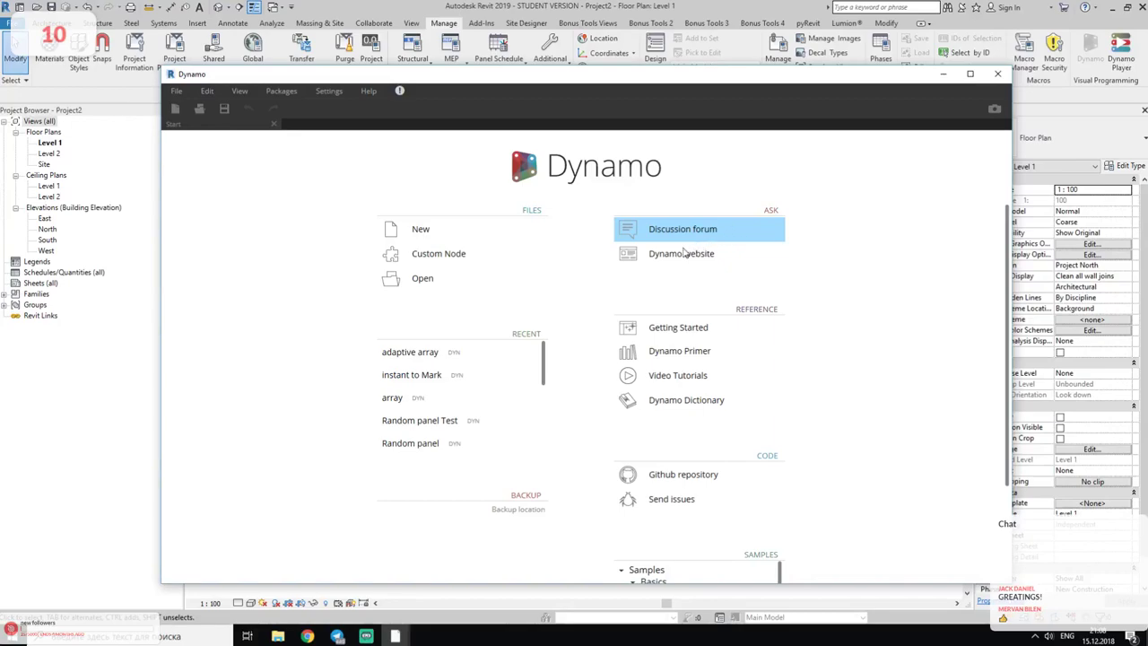
{"action": "left_click", "coordinate": [494, 228]}
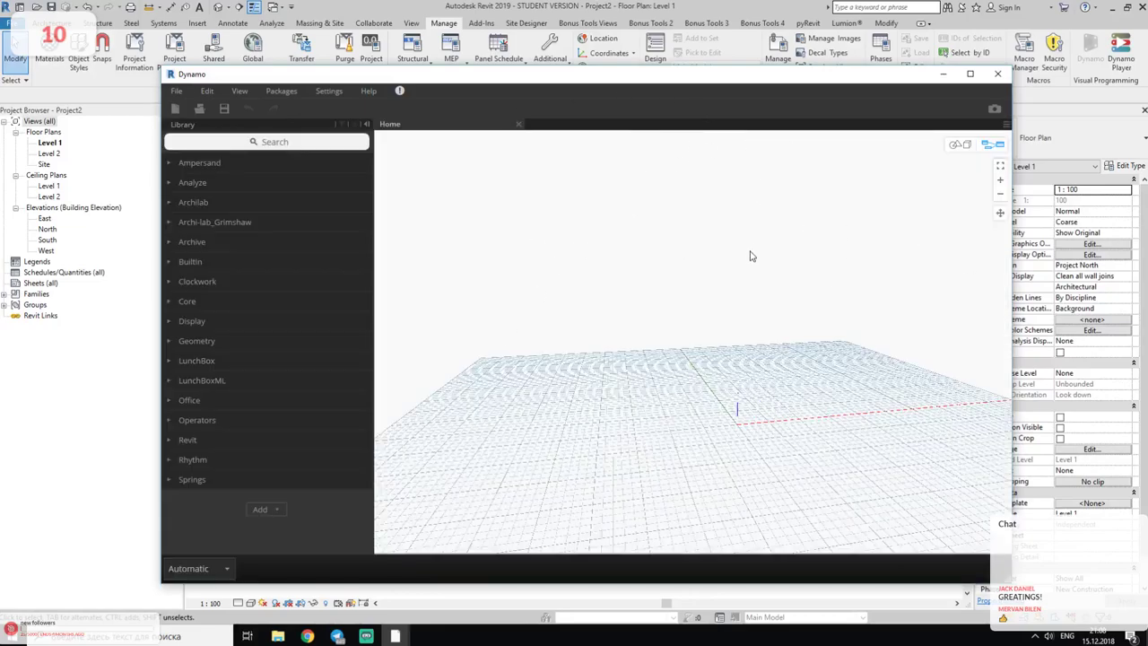
- Expand and collapse the Archive and Display library categories, then close Dynamo
{"action": "left_click_drag", "start_coordinate": [463, 80], "coordinate": [541, 75]}
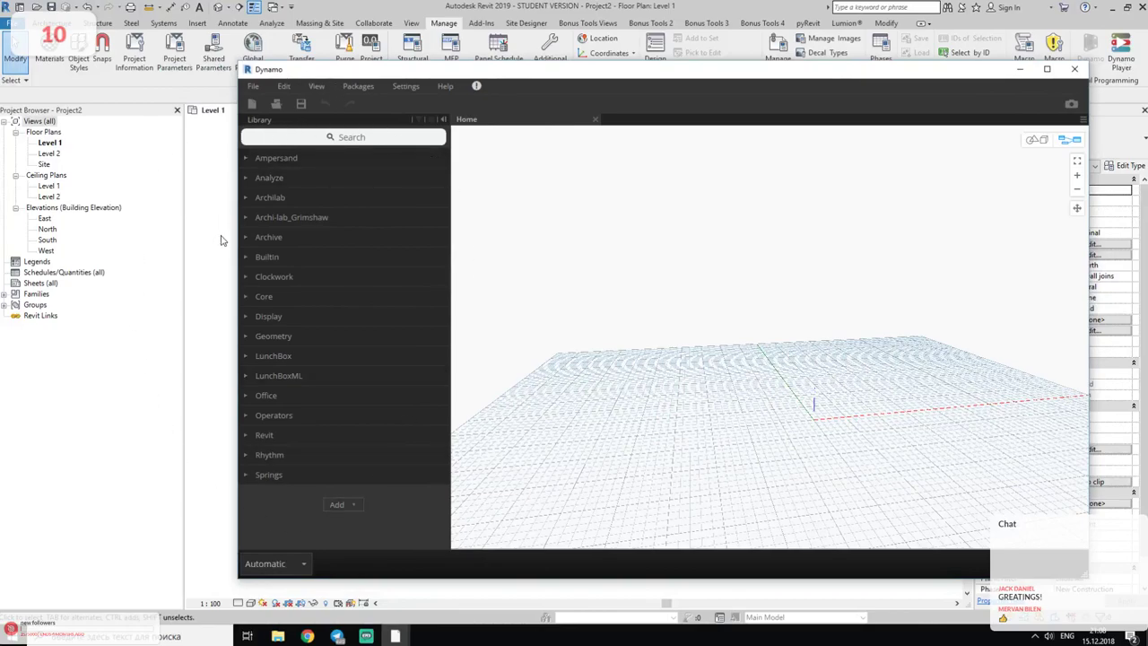
{"action": "left_click", "coordinate": [287, 235]}
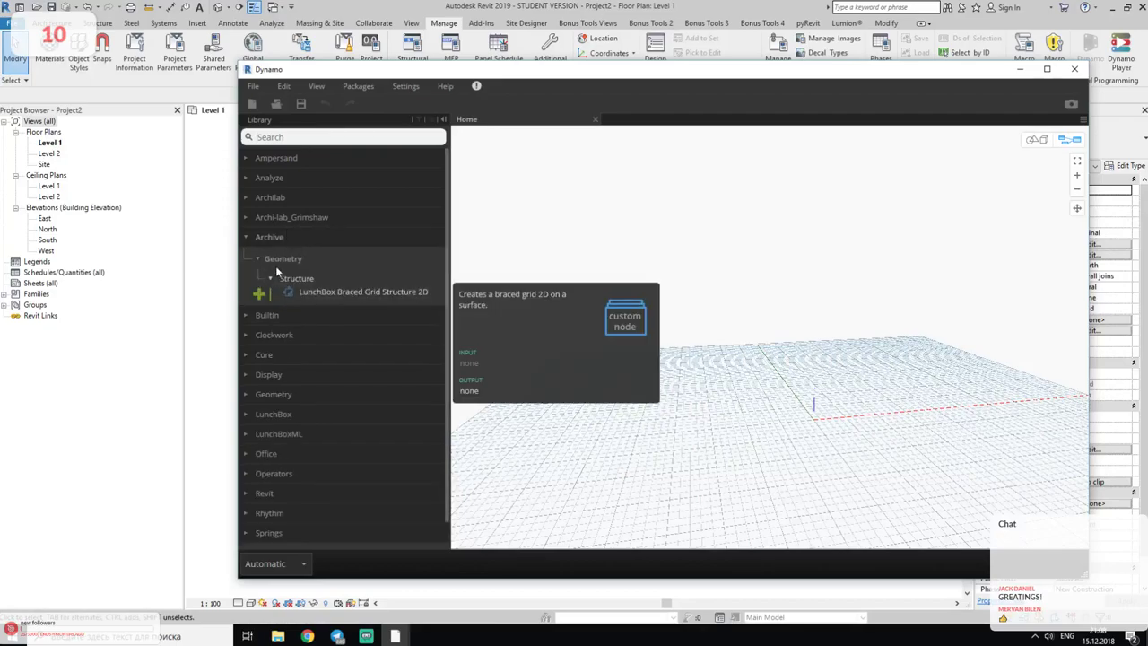
{"action": "mouse_move", "coordinate": [364, 292]}
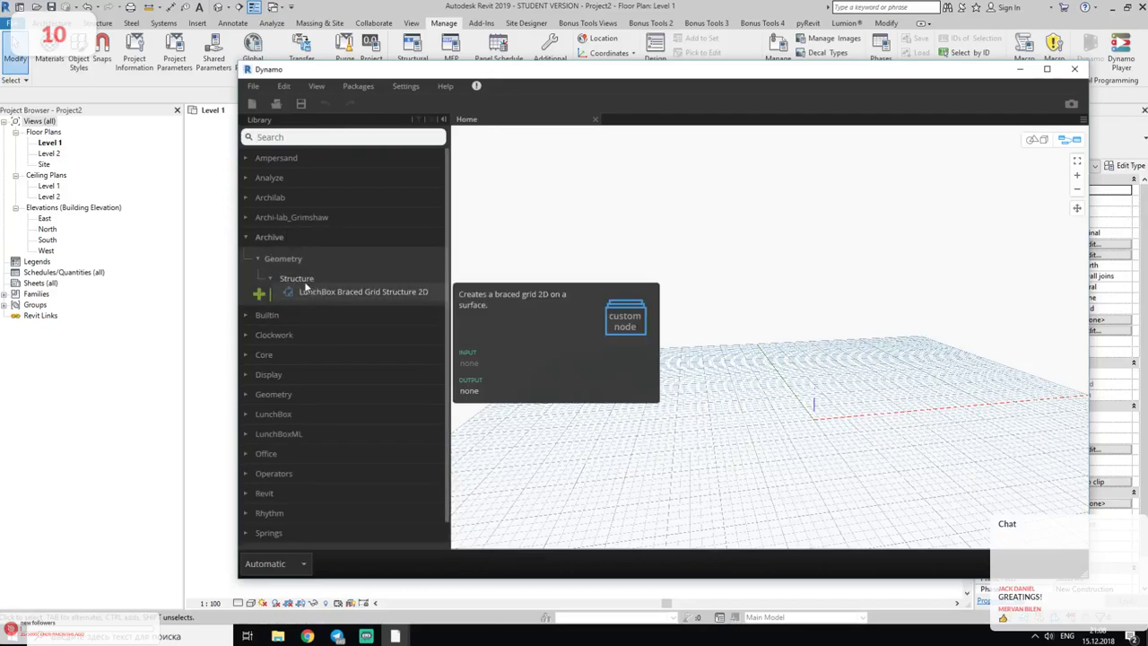
{"action": "left_click", "coordinate": [279, 233]}
{"action": "left_click", "coordinate": [328, 317]}
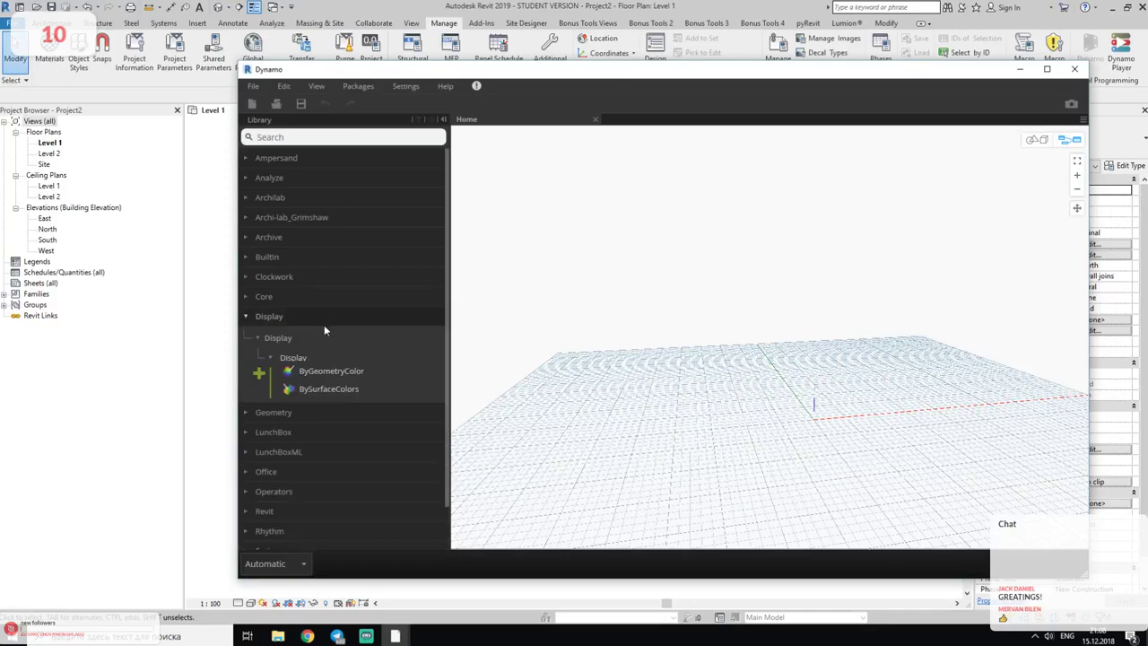
{"action": "left_click", "coordinate": [304, 318]}
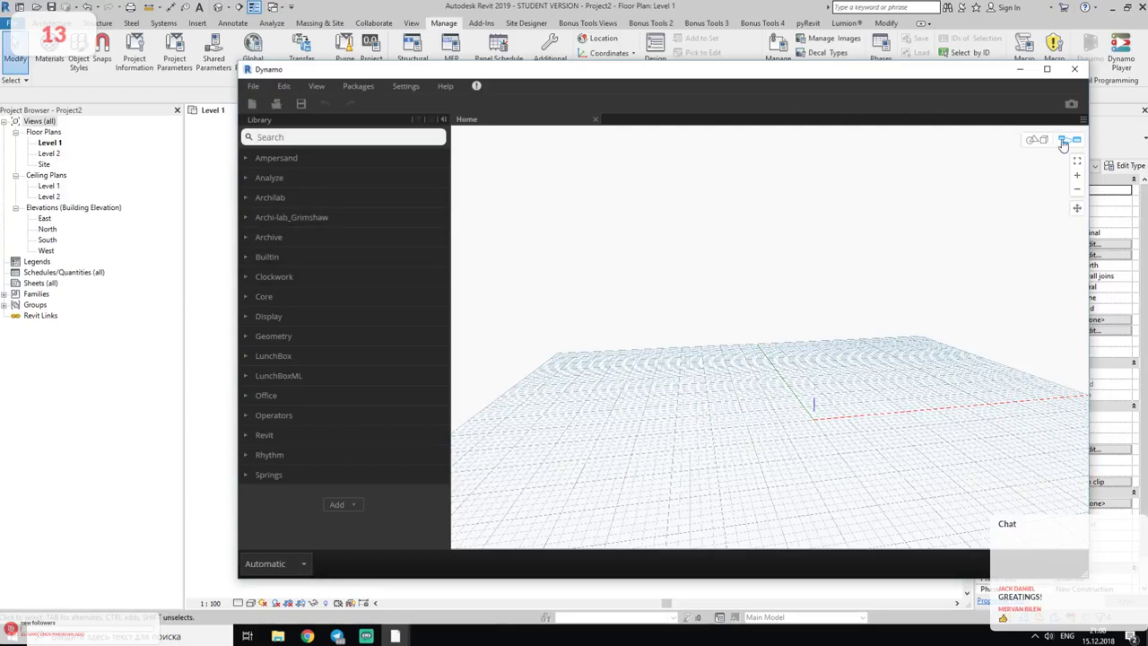
{"action": "left_click", "coordinate": [1074, 69]}
- Draw a single straight Exterior - Block on Mtl. Stud wall between two points on Level 1
{"action": "middle_click_drag", "start_coordinate": [474, 424], "coordinate": [456, 376]}
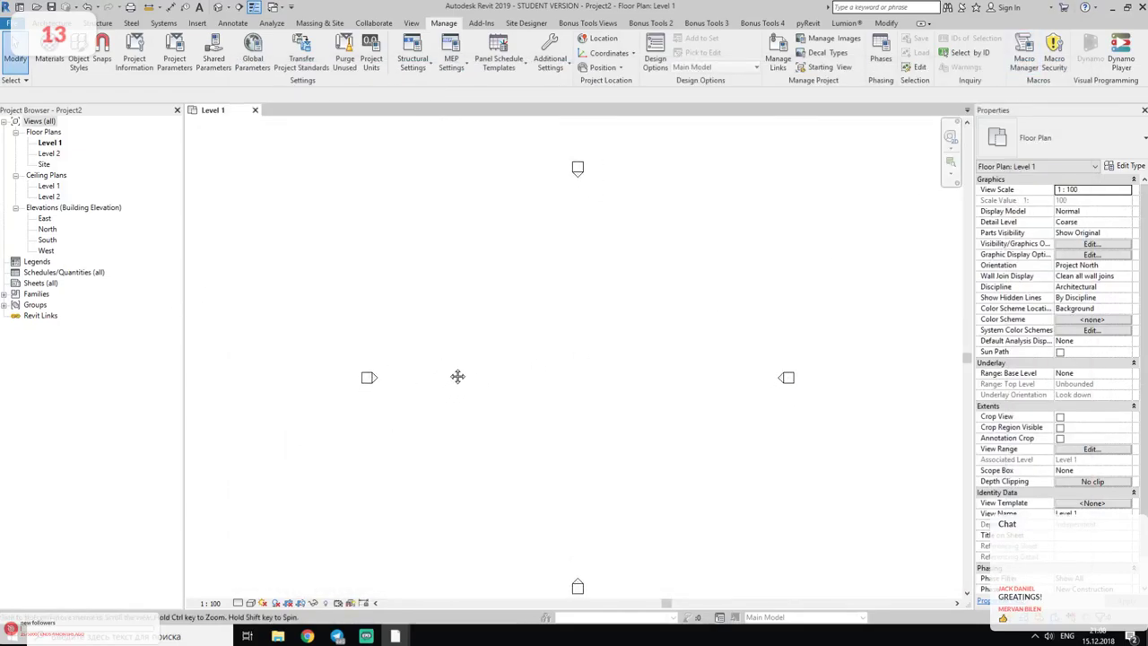
{"action": "left_click", "coordinate": [54, 22]}
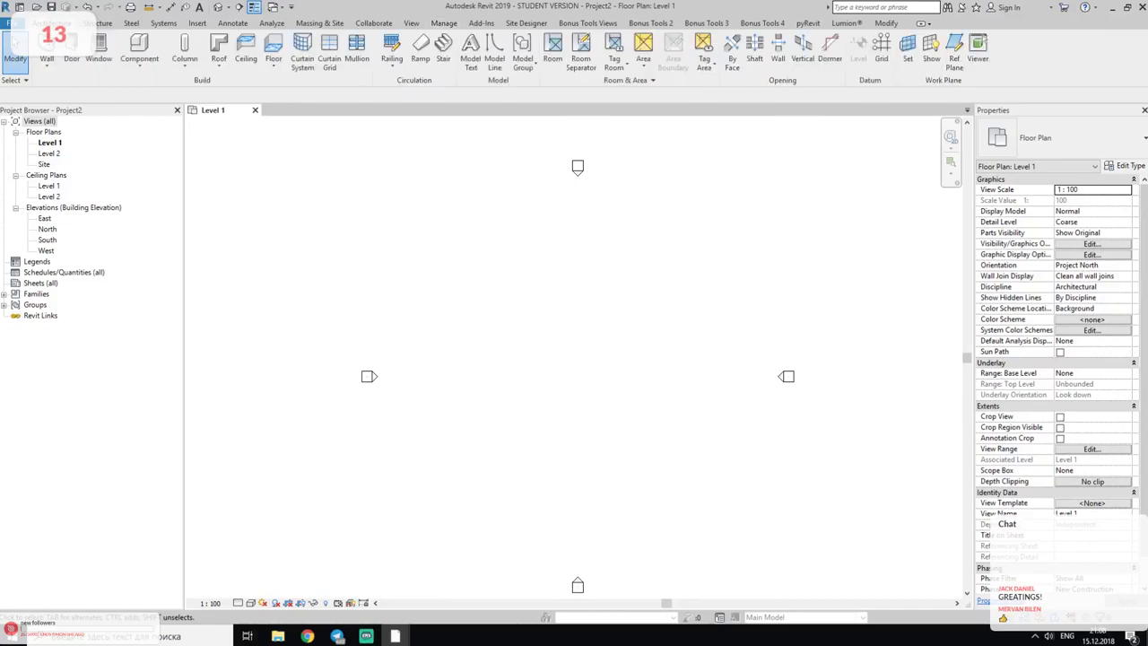
{"action": "left_click", "coordinate": [45, 54]}
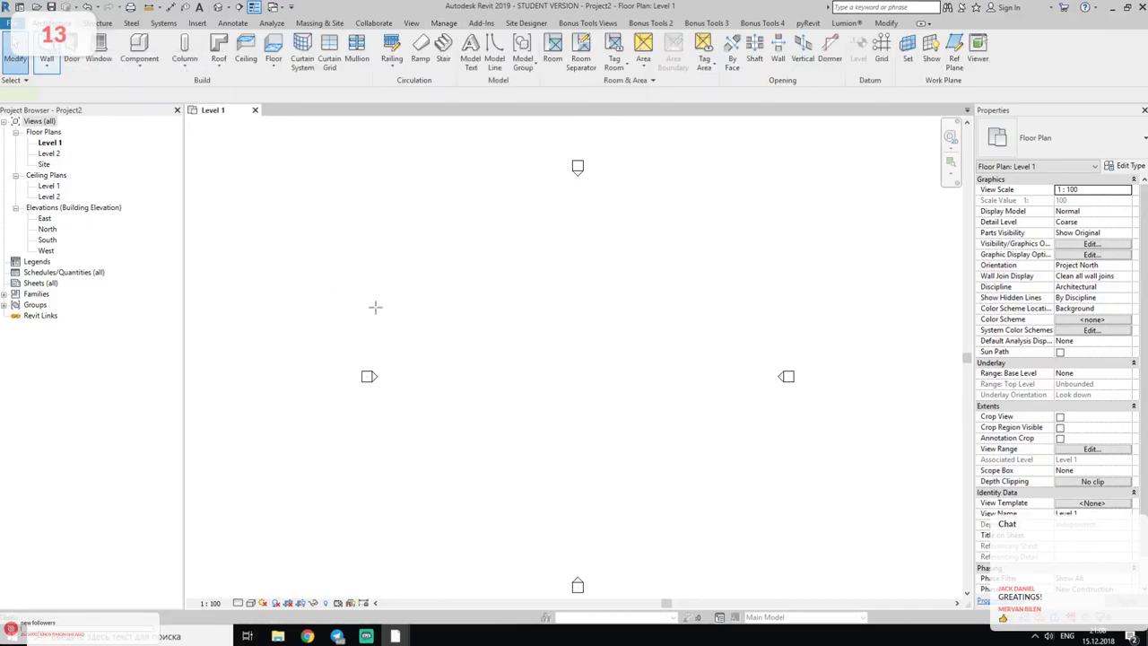
{"action": "left_click", "coordinate": [534, 298]}
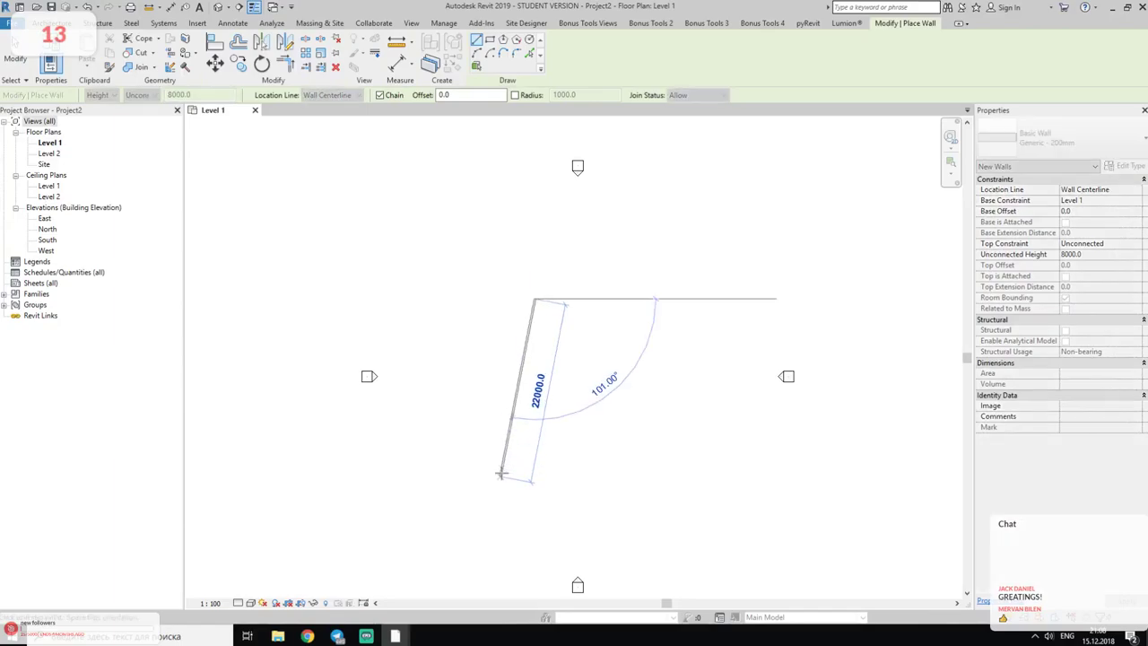
{"action": "key", "text": "Escape"}
{"action": "key", "text": "Escape"}
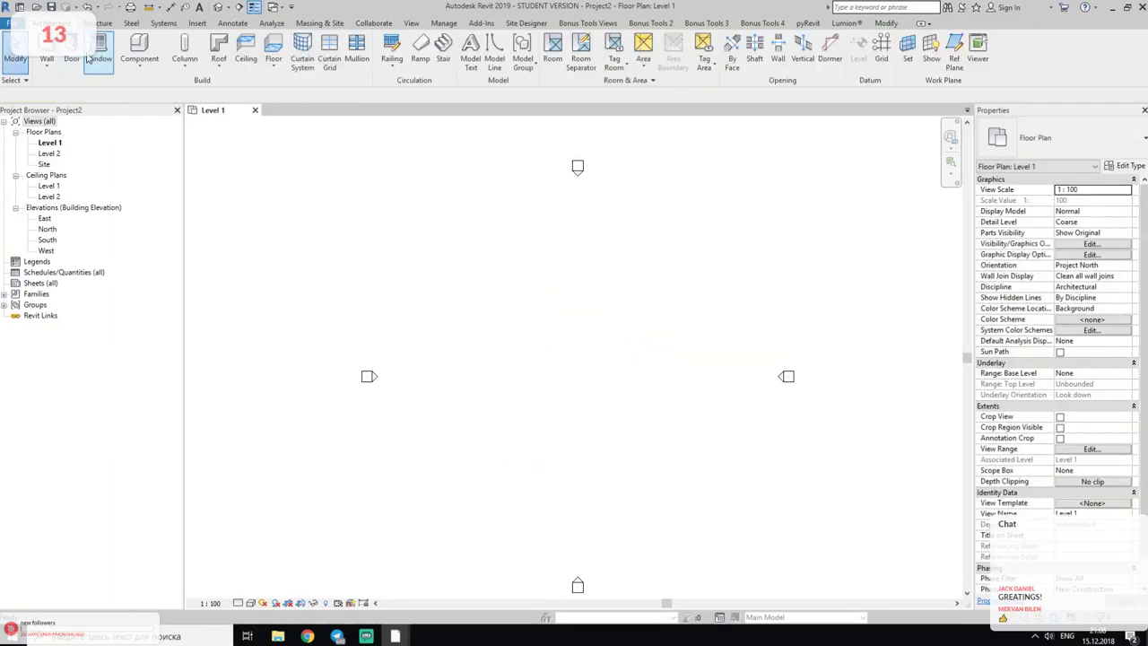
{"action": "left_click", "coordinate": [47, 50]}
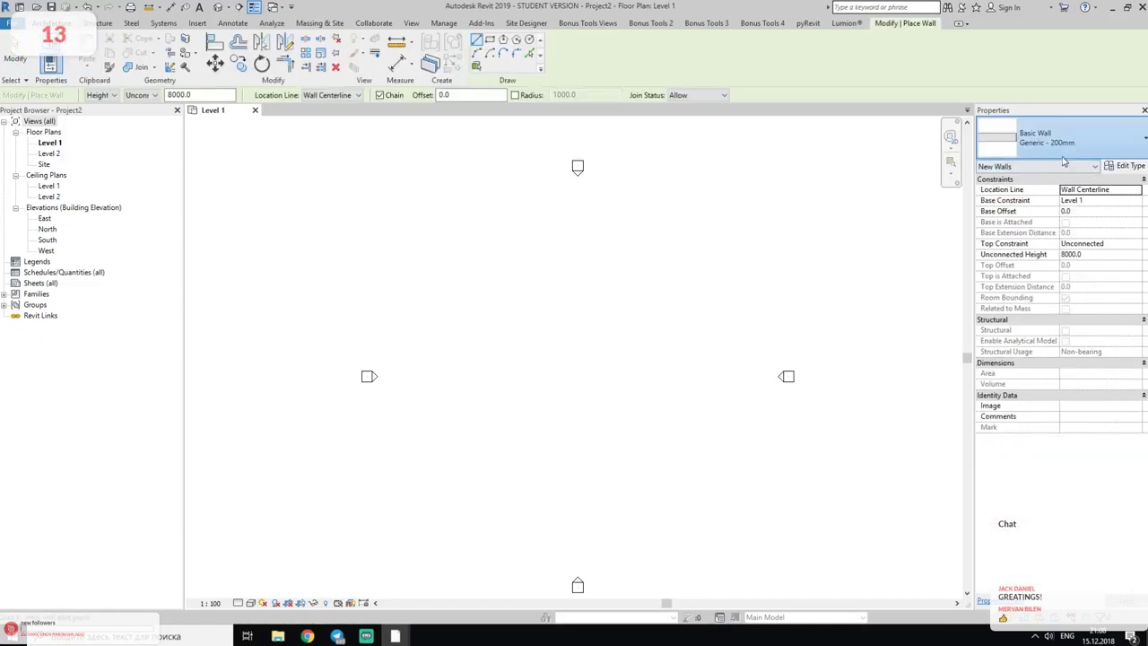
{"action": "left_click", "coordinate": [1064, 154]}
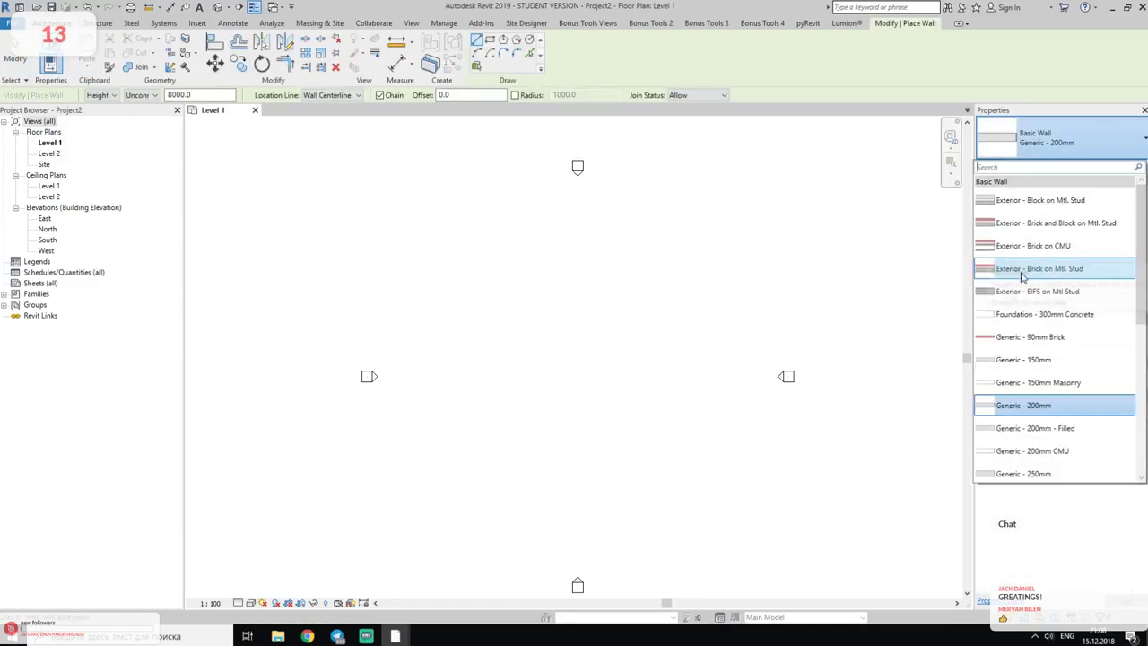
{"action": "left_click", "coordinate": [1039, 200]}
{"action": "left_click", "coordinate": [478, 333]}
{"action": "left_click", "coordinate": [536, 333]}
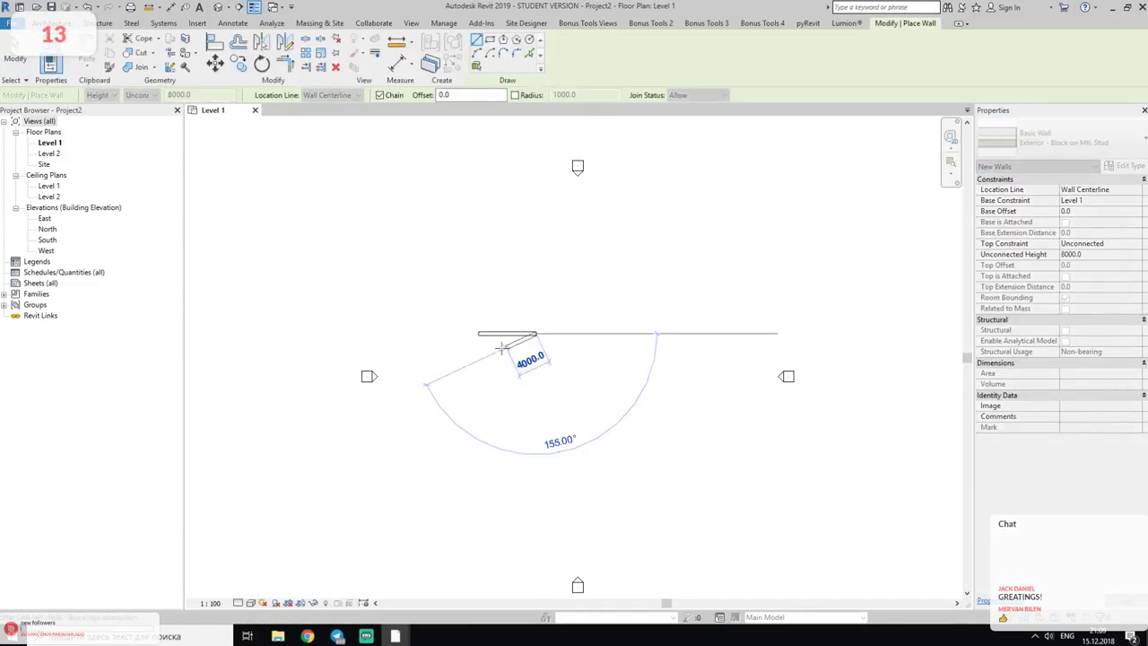
{"action": "key", "text": "Escape"}
{"action": "key", "text": "Escape"}
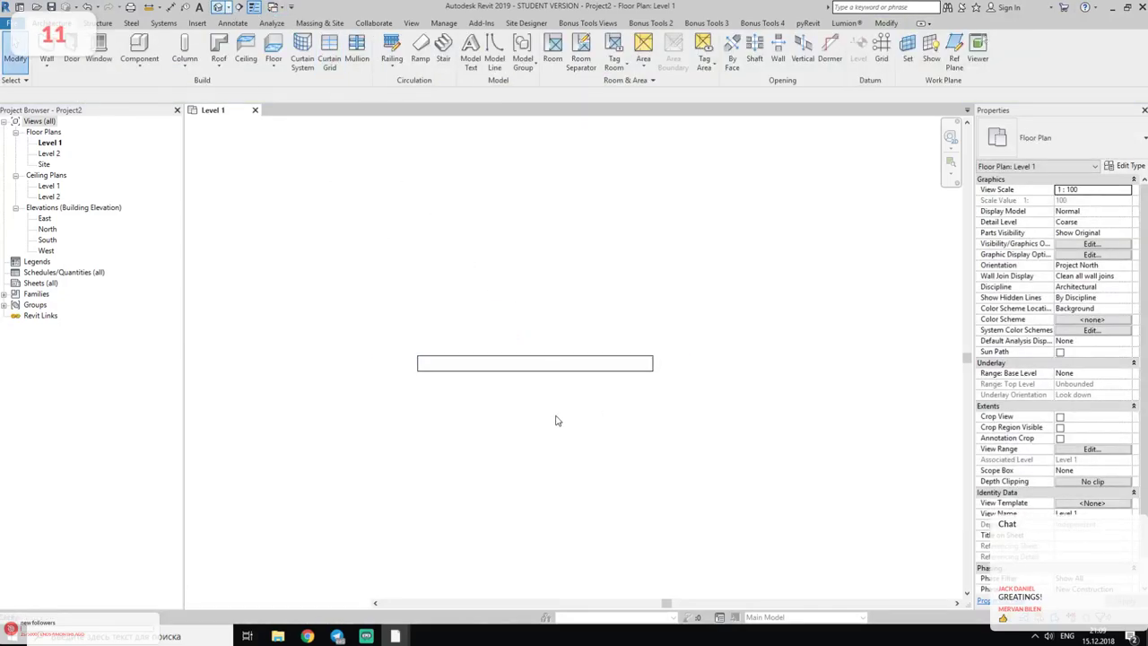
- Open the default 3D view and set the visual style to Shaded
{"action": "key", "text": "3"}
{"action": "key", "text": "d"}
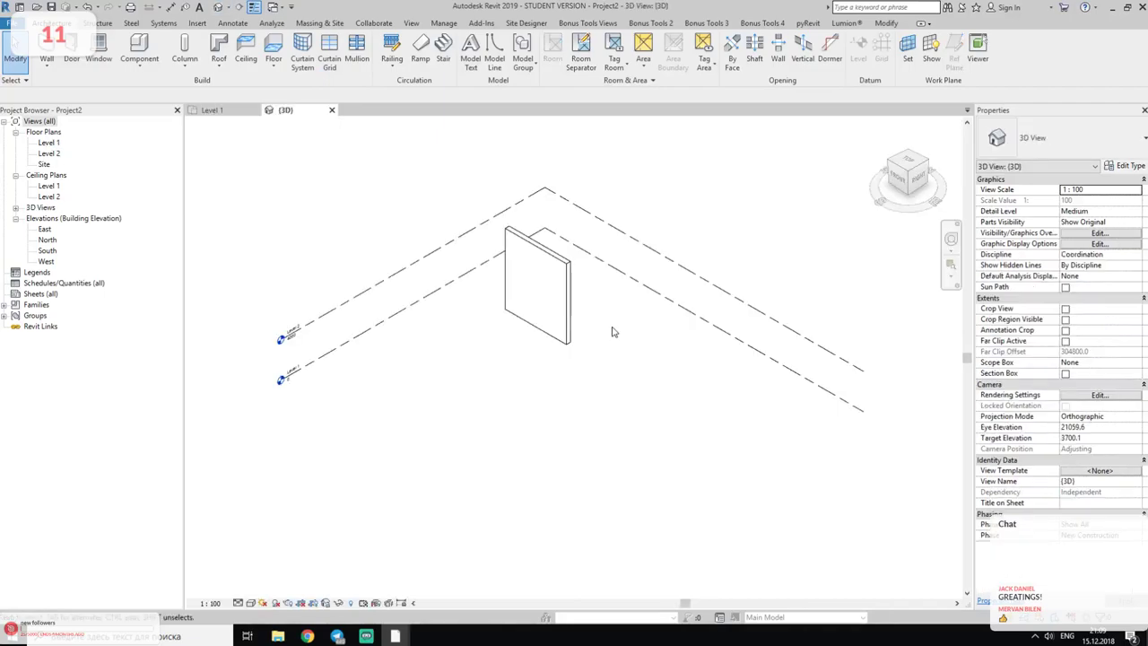
{"action": "scroll", "coordinate": [632, 409], "scroll_direction": "up", "scroll_amount": 3}
{"action": "scroll", "coordinate": [607, 394], "scroll_direction": "up", "scroll_amount": 2}
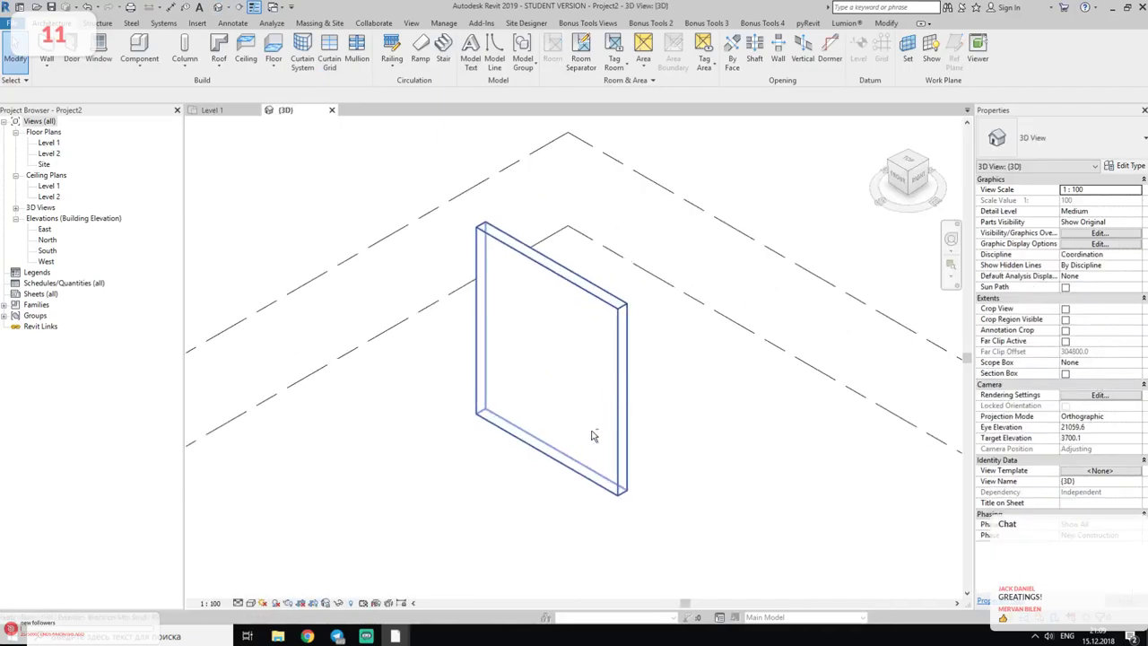
{"action": "mouse_move", "coordinate": [591, 436]}
{"action": "middle_mouse_down", "text": "shift"}
{"action": "mouse_move", "coordinate": [651, 389]}
{"action": "mouse_move", "coordinate": [574, 403]}
{"action": "middle_mouse_up", "text": "shift"}
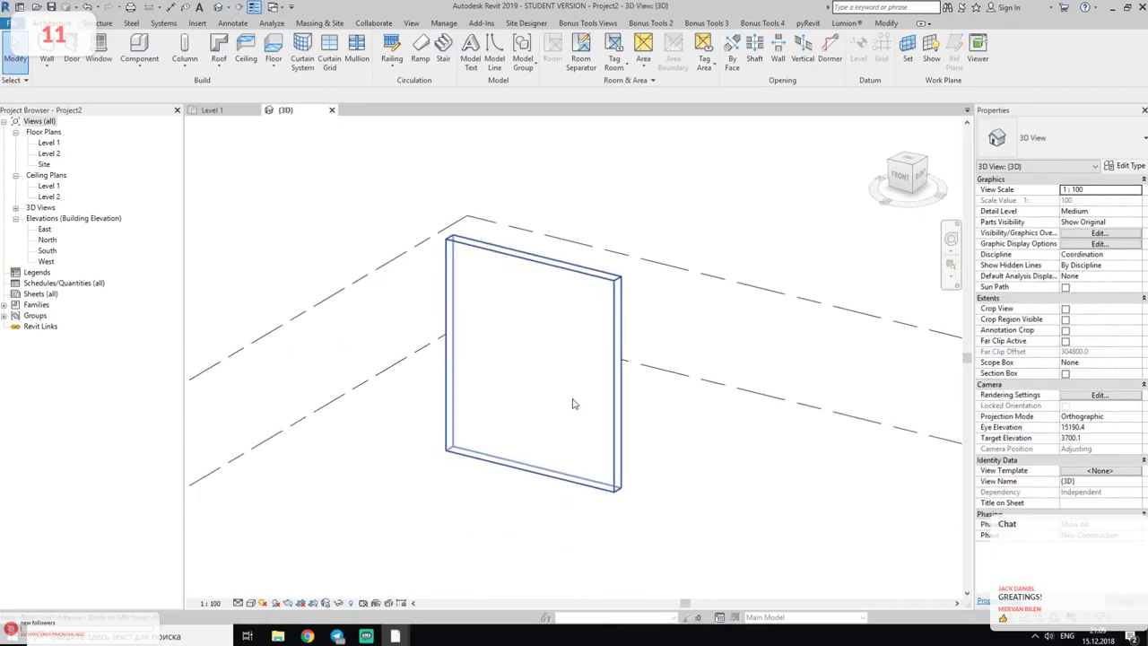
{"action": "left_click", "coordinate": [250, 603]}
{"action": "left_click", "coordinate": [287, 565]}
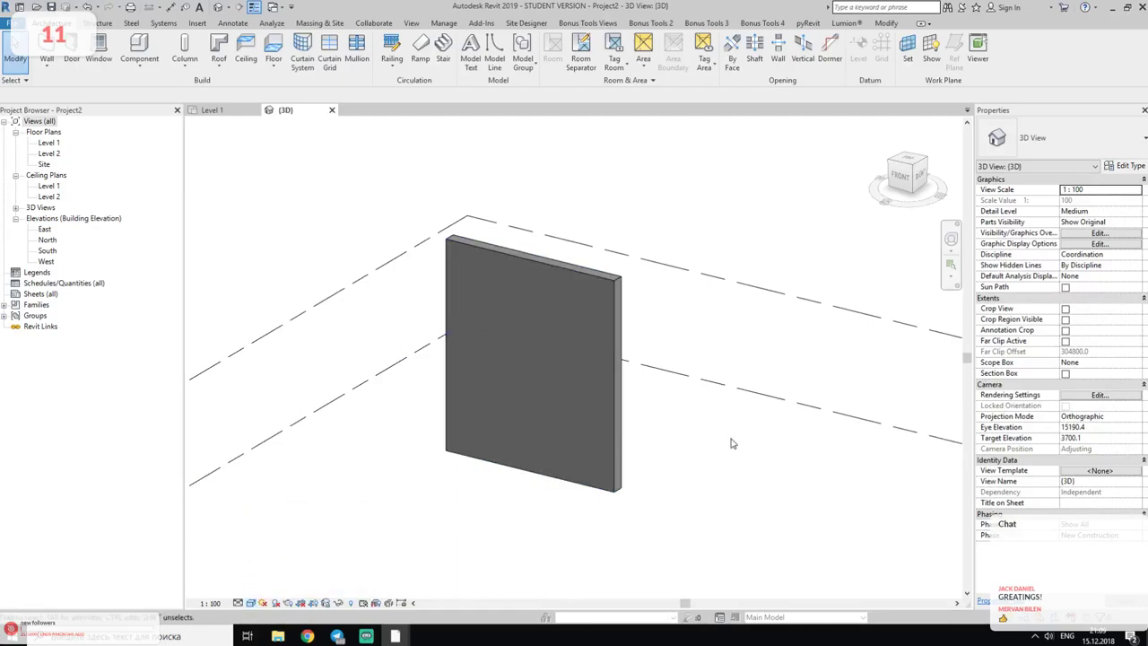
- Select the wall and check its Unconnected Height of 8000.0 in Properties
{"action": "left_click", "coordinate": [611, 399]}
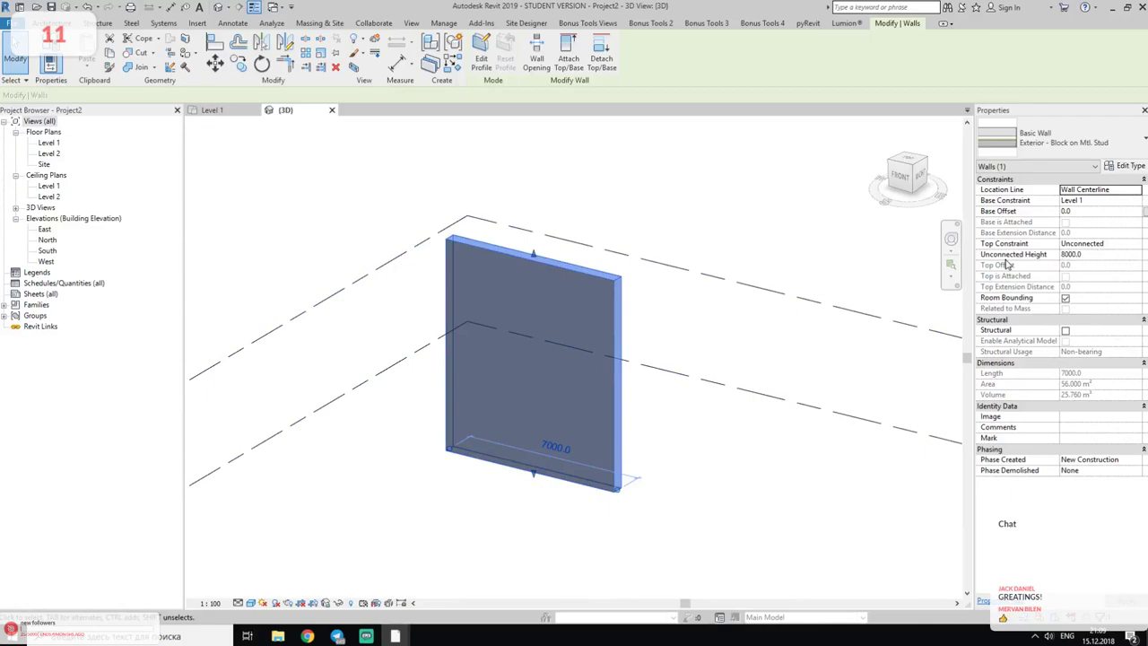
{"action": "left_click", "coordinate": [1090, 255]}
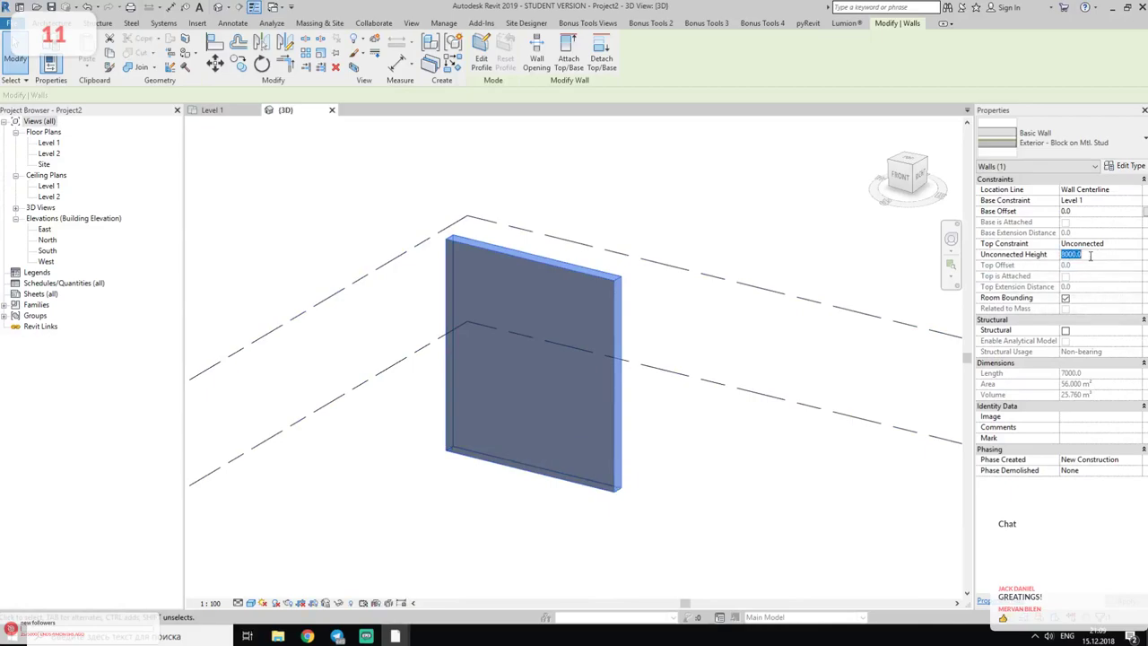
{"action": "left_click", "coordinate": [844, 399]}
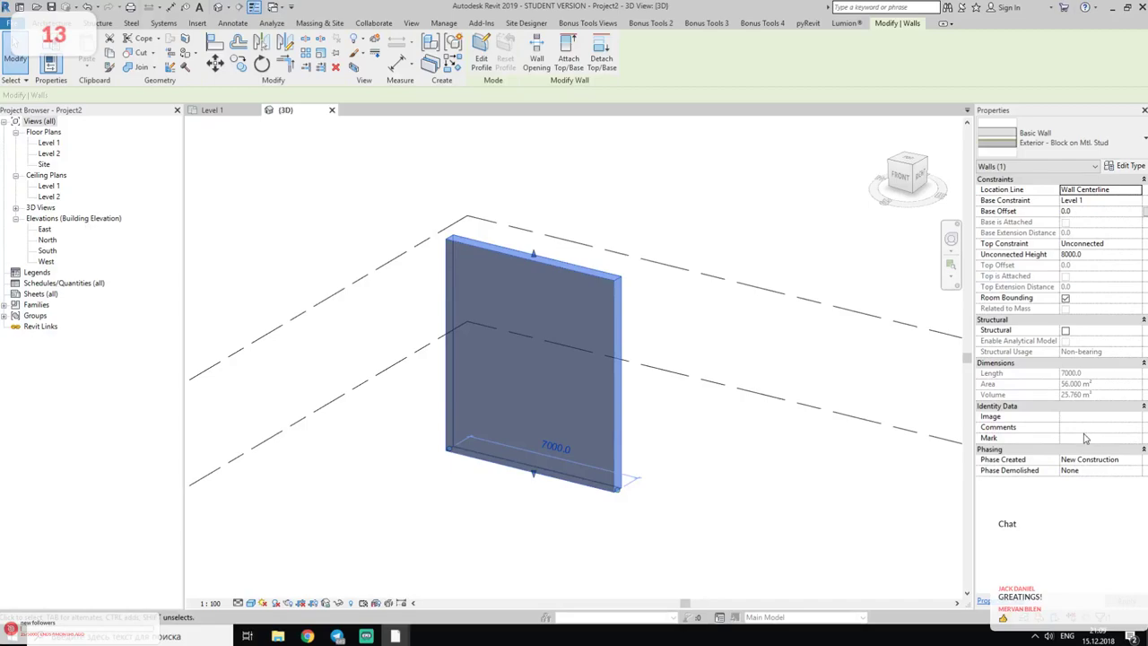
- Switch to Dynamo and place a Family Types node found by searching 'family'
{"action": "left_click", "coordinate": [563, 541]}
{"action": "mouse_move", "coordinate": [366, 636]}
{"action": "left_click", "coordinate": [460, 578]}
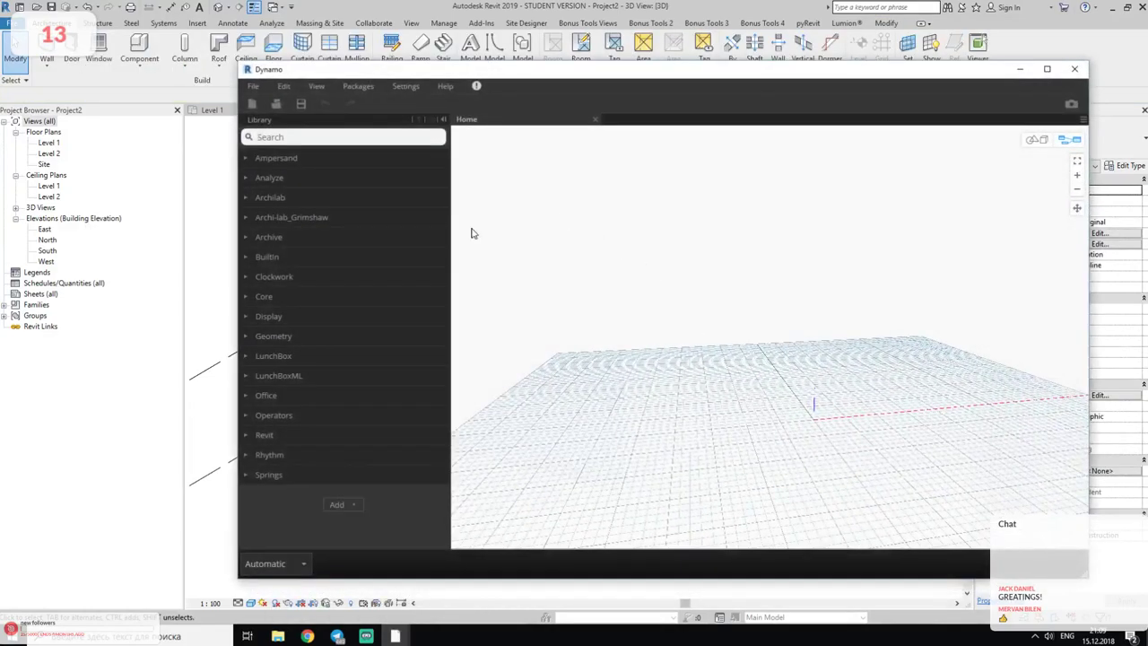
{"action": "right_click", "coordinate": [619, 339]}
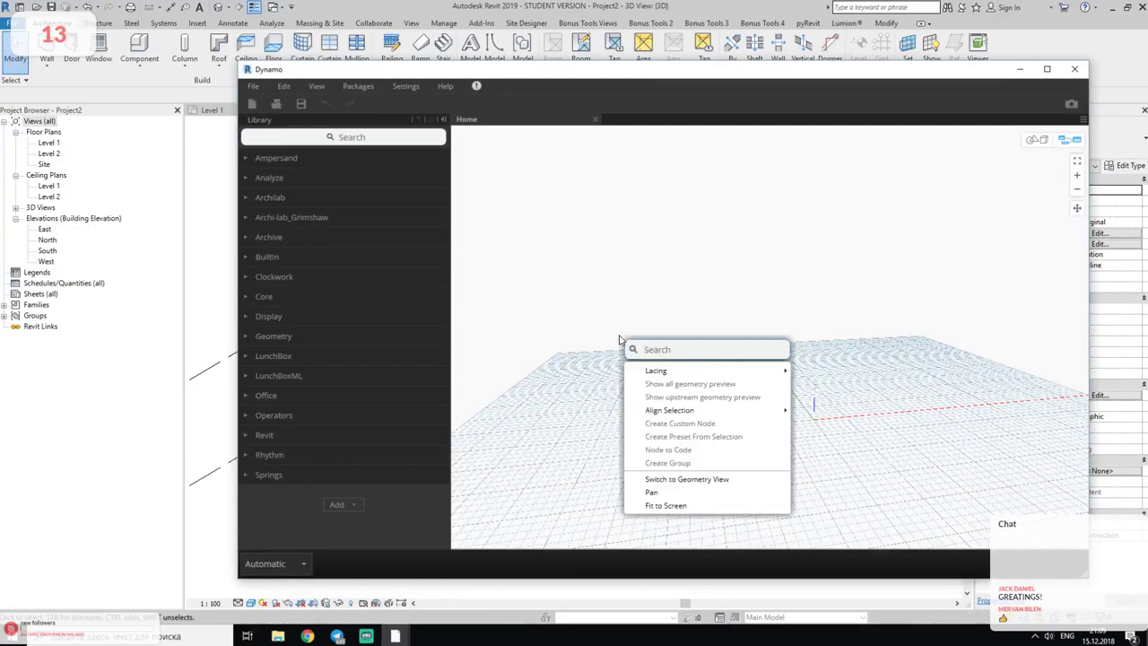
{"action": "left_click", "coordinate": [563, 292]}
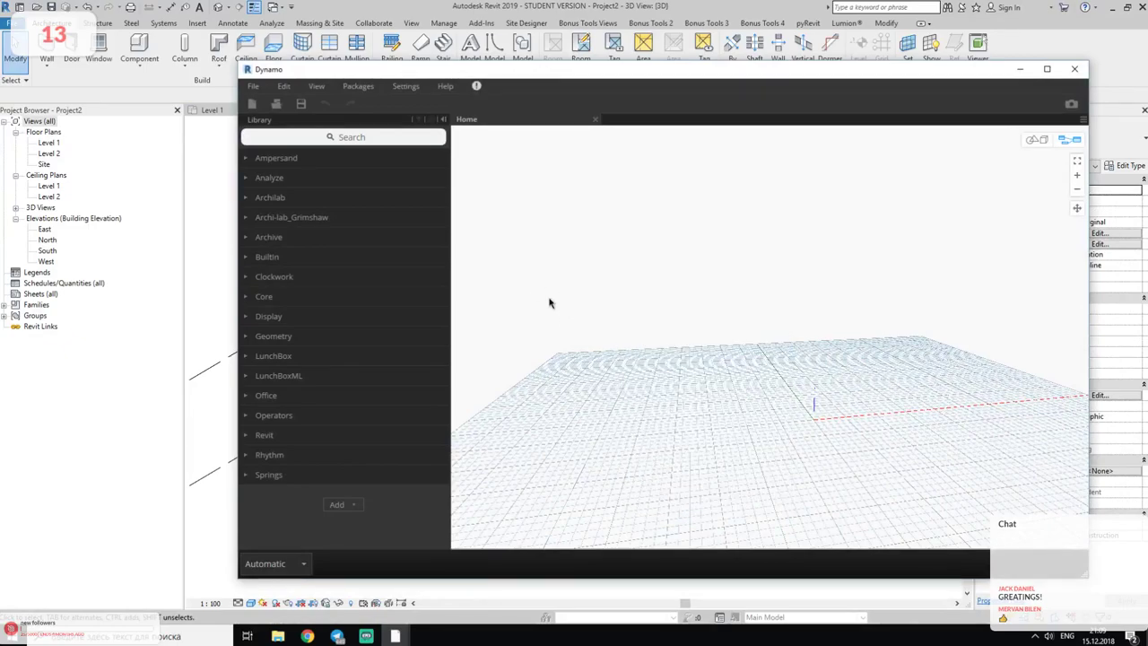
{"action": "right_click", "coordinate": [601, 325]}
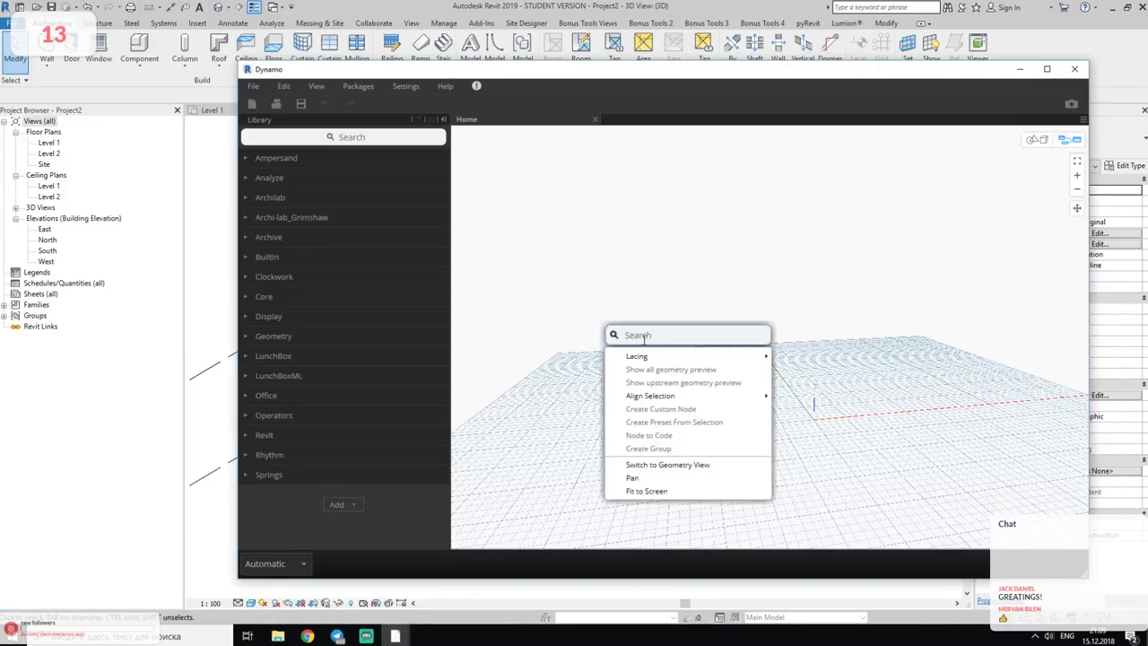
{"action": "left_click", "coordinate": [473, 254]}
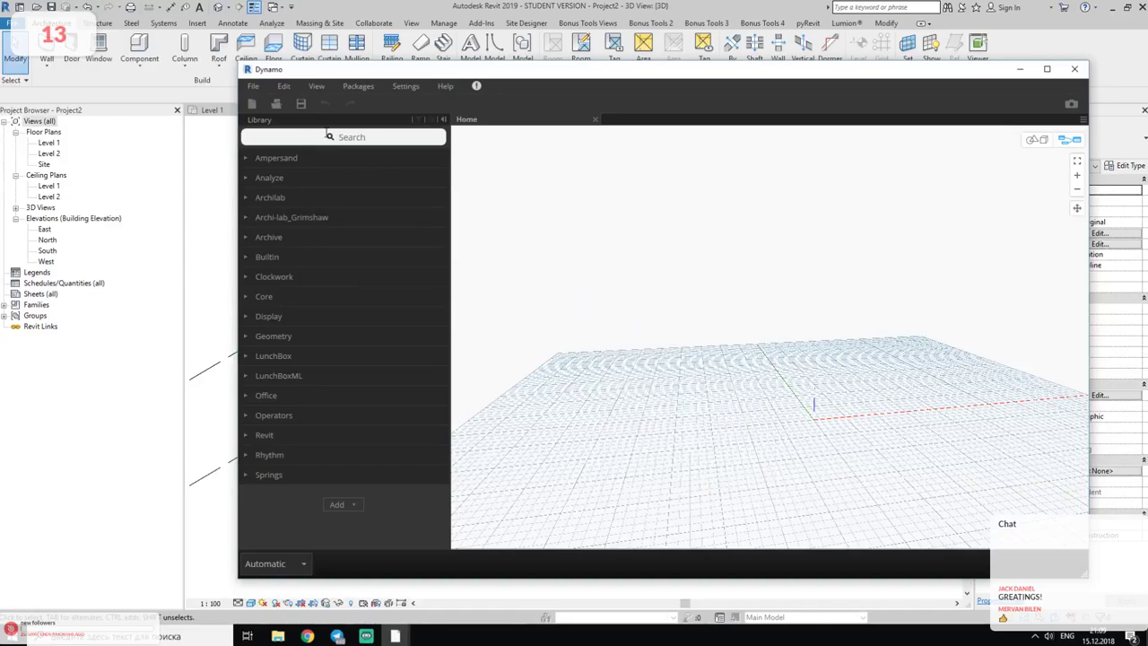
{"action": "left_click", "coordinate": [405, 136]}
{"action": "right_click", "coordinate": [611, 301]}
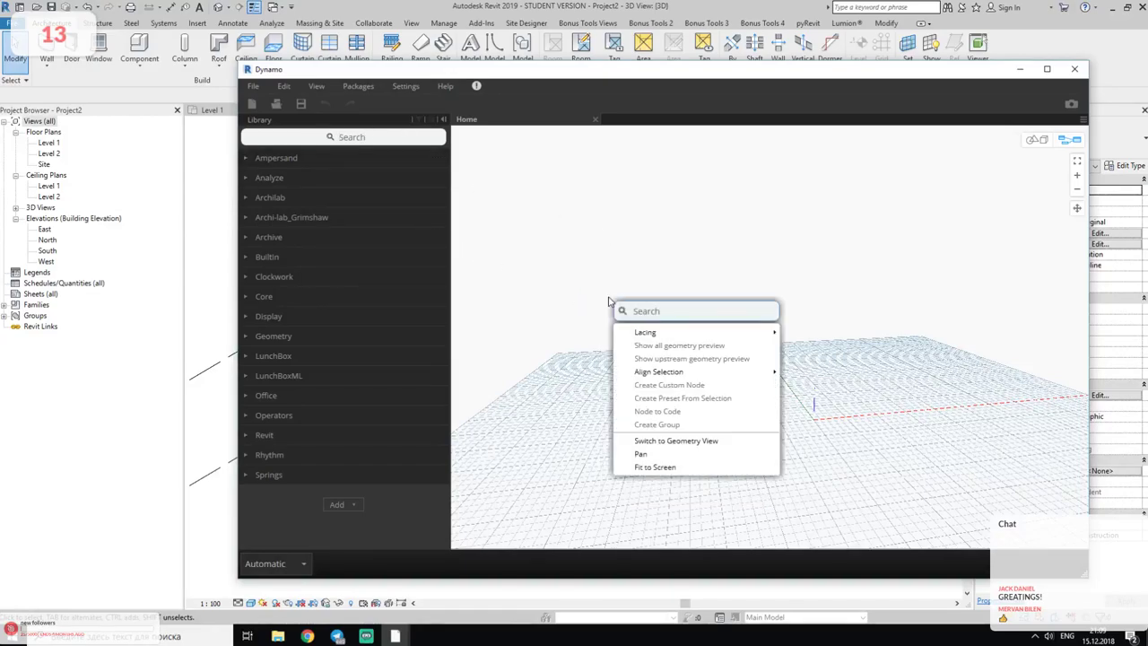
{"action": "left_click", "coordinate": [368, 137]}
{"action": "type", "text": "family"}
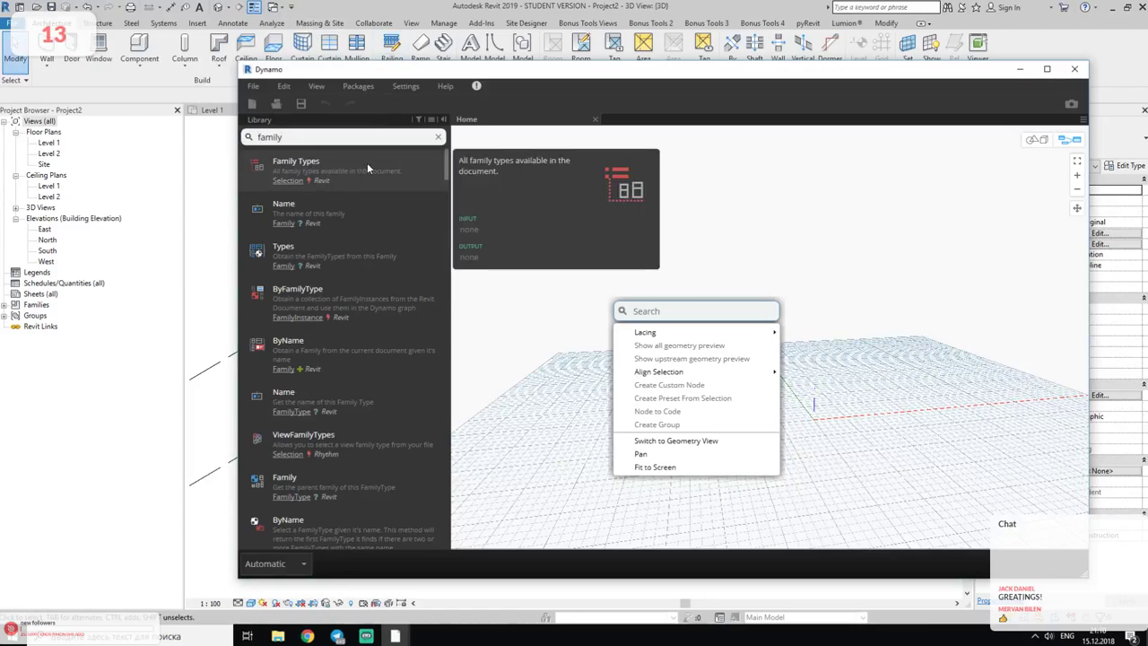
{"action": "left_click_drag", "start_coordinate": [305, 162], "coordinate": [585, 269]}
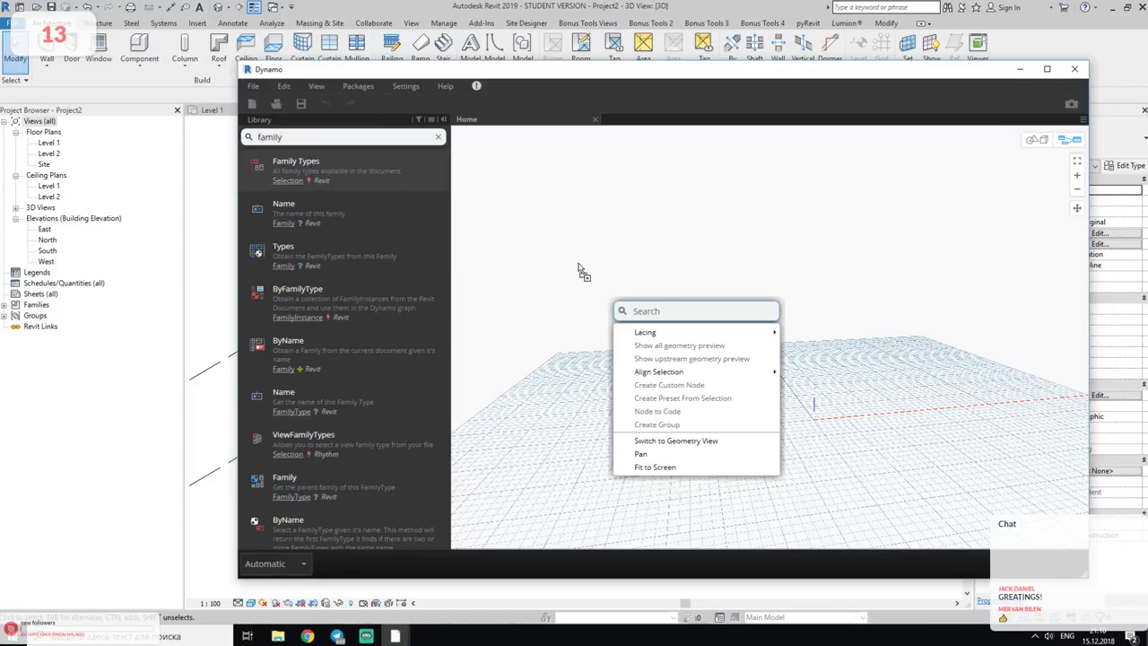
{"action": "left_click", "coordinate": [682, 201]}
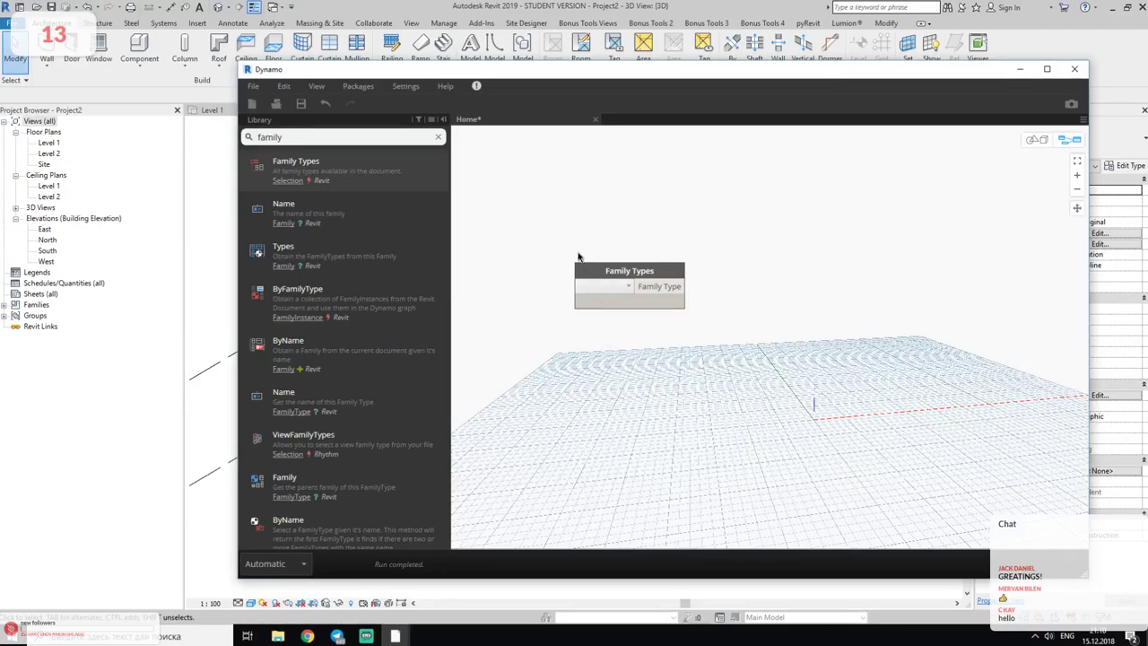
- Set the Family Types node's dropdown to A0 metric:A0 metric
{"action": "scroll", "coordinate": [578, 257], "scroll_direction": "up", "scroll_amount": 1}
{"action": "scroll", "coordinate": [579, 257], "scroll_direction": "up", "scroll_amount": 2}
{"action": "middle_click_drag", "start_coordinate": [579, 258], "coordinate": [643, 139]}
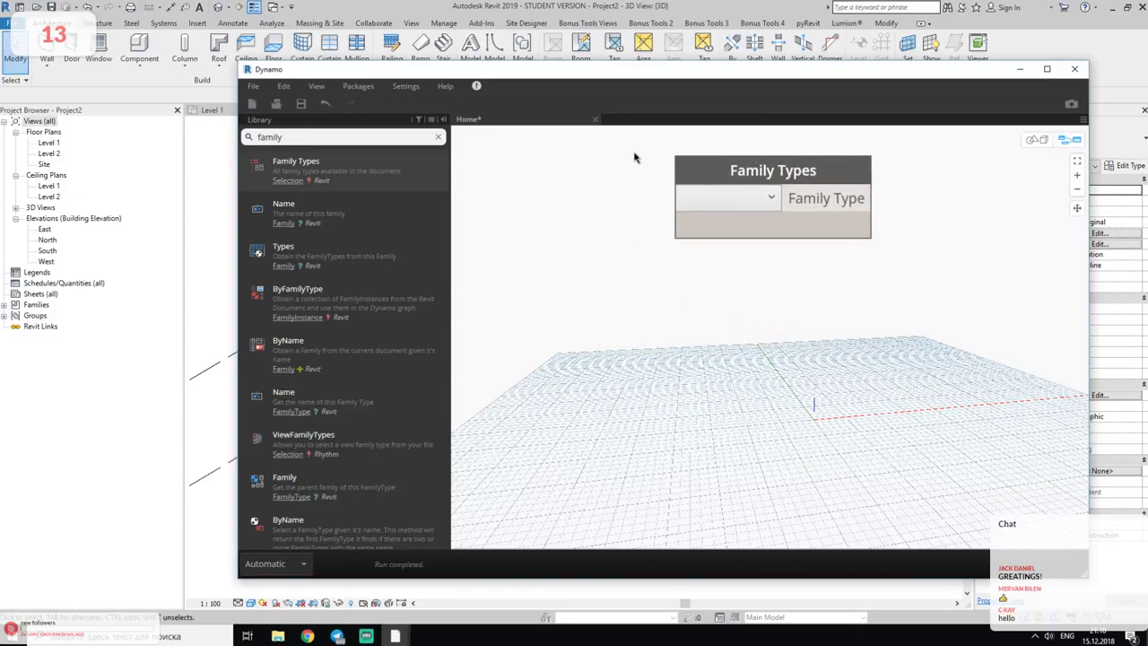
{"action": "scroll", "coordinate": [638, 175], "scroll_direction": "down", "scroll_amount": 2}
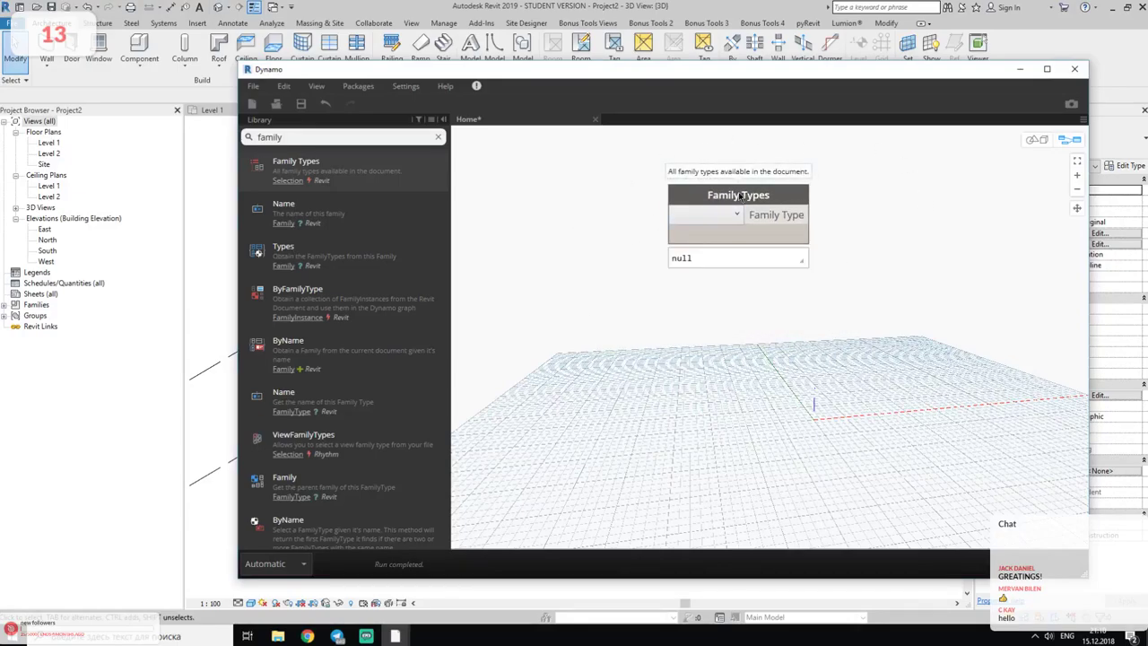
{"action": "left_click", "coordinate": [723, 218]}
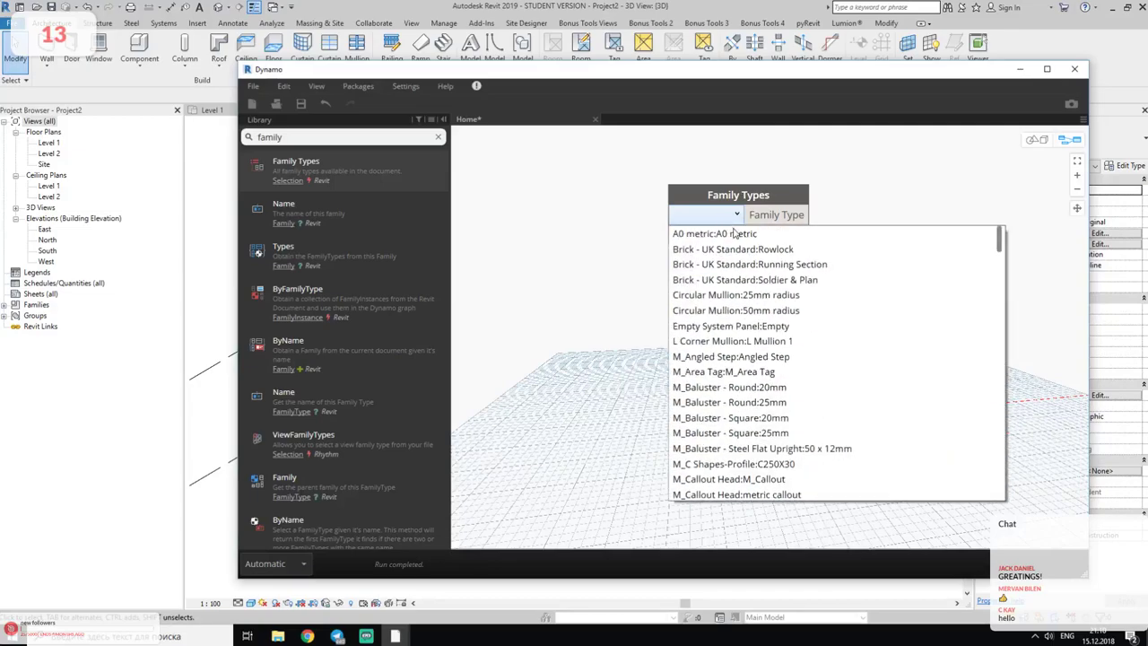
{"action": "scroll", "coordinate": [725, 363], "scroll_direction": "down", "scroll_amount": 4}
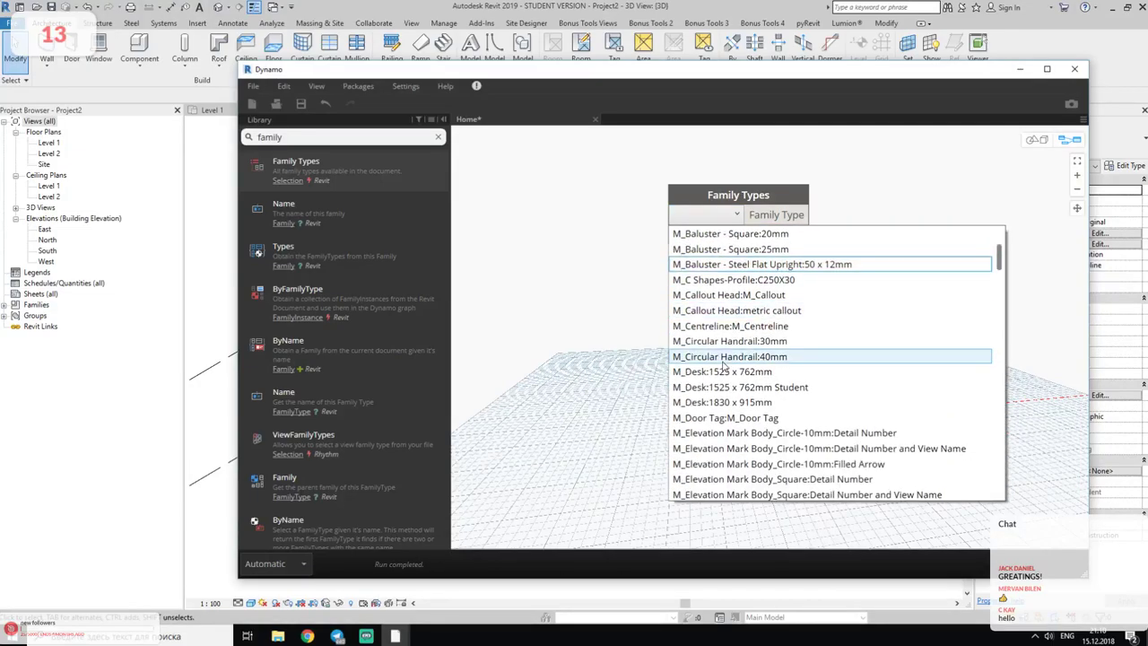
{"action": "scroll", "coordinate": [725, 363], "scroll_direction": "down", "scroll_amount": 4}
{"action": "scroll", "coordinate": [724, 362], "scroll_direction": "down", "scroll_amount": 3}
{"action": "scroll", "coordinate": [723, 364], "scroll_direction": "down", "scroll_amount": 3}
{"action": "scroll", "coordinate": [722, 366], "scroll_direction": "down", "scroll_amount": 3}
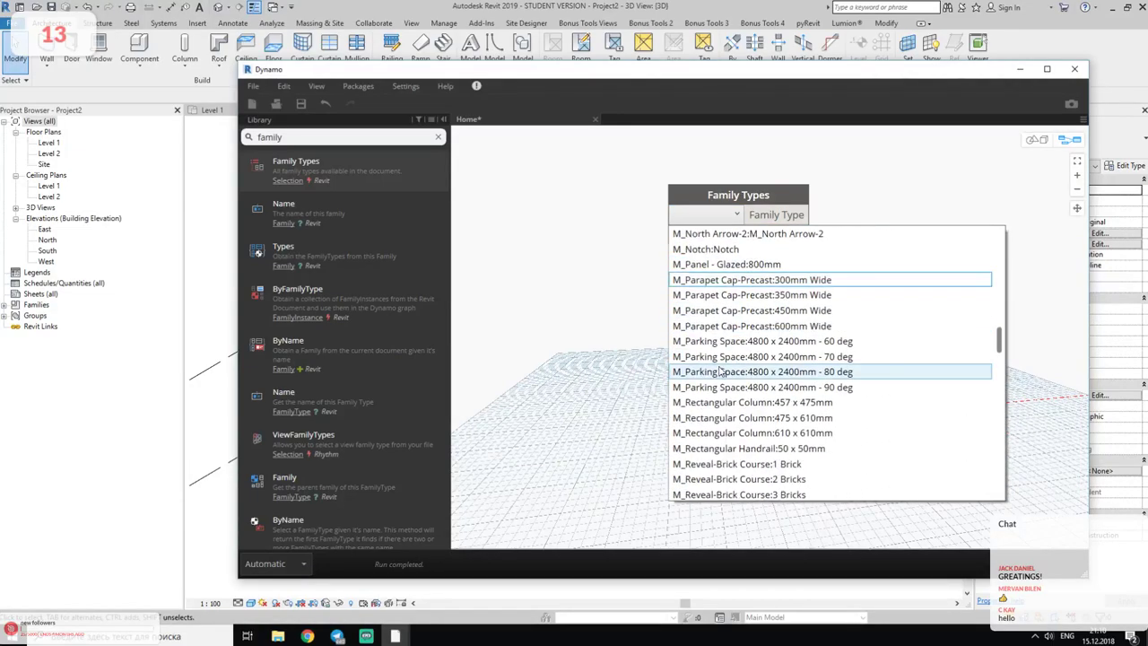
{"action": "scroll", "coordinate": [720, 370], "scroll_direction": "down", "scroll_amount": 3}
{"action": "scroll", "coordinate": [720, 372], "scroll_direction": "down", "scroll_amount": 3}
{"action": "scroll", "coordinate": [721, 372], "scroll_direction": "down", "scroll_amount": 3}
{"action": "scroll", "coordinate": [721, 377], "scroll_direction": "down", "scroll_amount": 3}
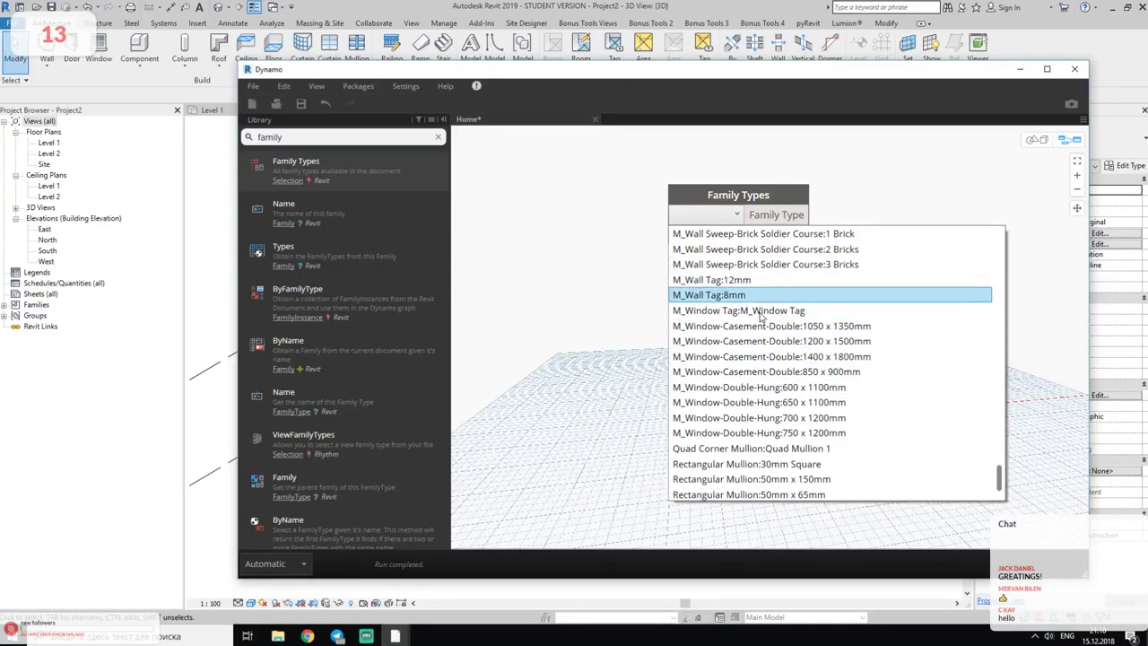
{"action": "scroll", "coordinate": [754, 415], "scroll_direction": "down", "scroll_amount": 3}
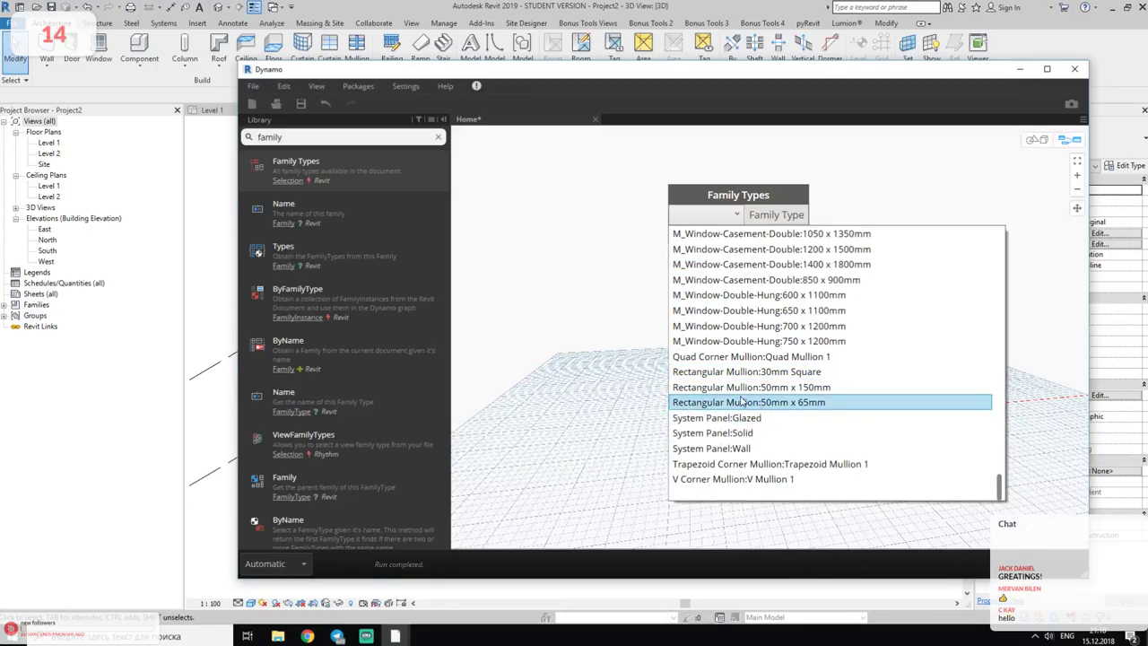
{"action": "scroll", "coordinate": [842, 381], "scroll_direction": "up", "scroll_amount": 2}
{"action": "scroll", "coordinate": [840, 393], "scroll_direction": "up", "scroll_amount": 3}
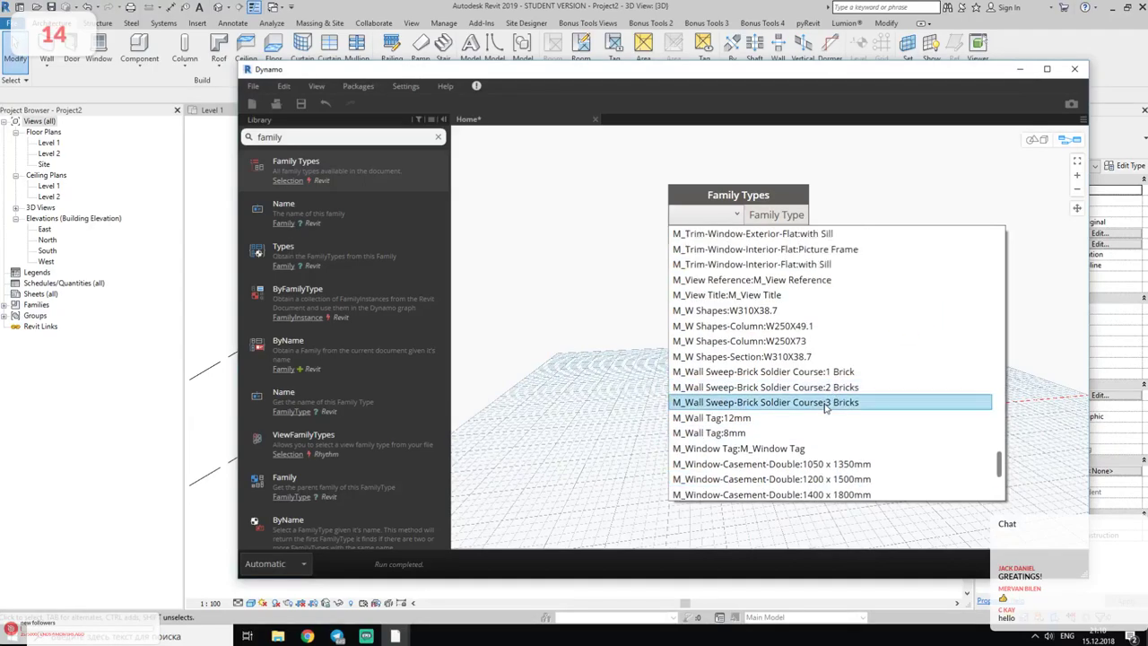
{"action": "scroll", "coordinate": [822, 413], "scroll_direction": "up", "scroll_amount": 5}
{"action": "scroll", "coordinate": [822, 413], "scroll_direction": "up", "scroll_amount": 5}
{"action": "scroll", "coordinate": [824, 409], "scroll_direction": "up", "scroll_amount": 5}
{"action": "scroll", "coordinate": [825, 405], "scroll_direction": "up", "scroll_amount": 3}
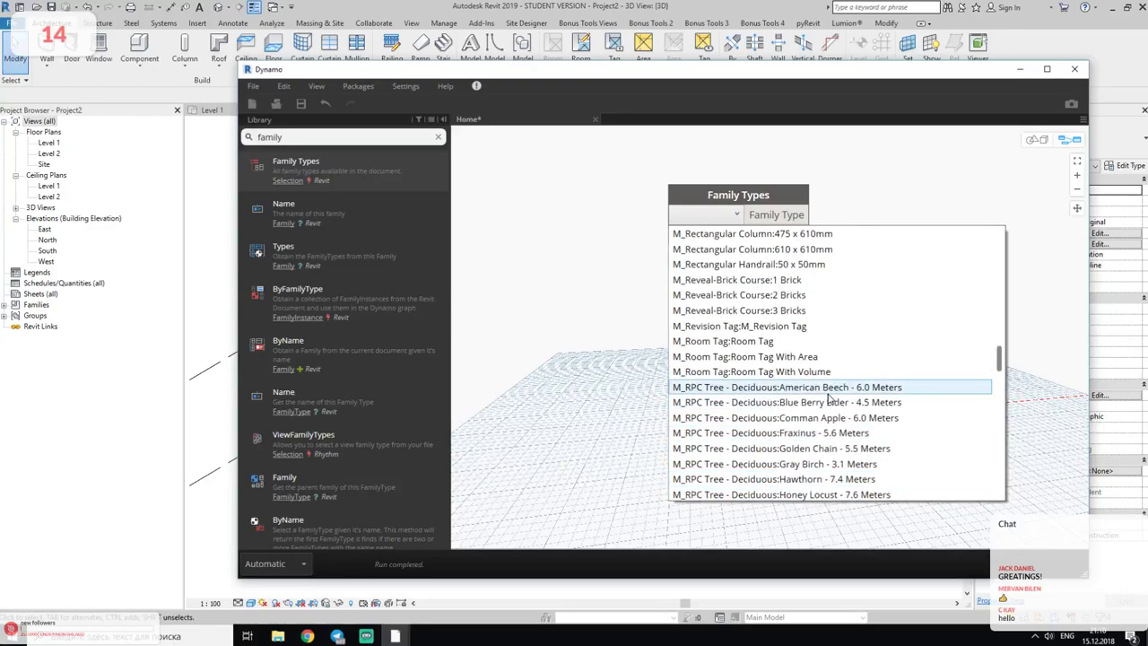
{"action": "scroll", "coordinate": [829, 401], "scroll_direction": "up", "scroll_amount": 2}
{"action": "scroll", "coordinate": [830, 401], "scroll_direction": "up", "scroll_amount": 5}
{"action": "scroll", "coordinate": [835, 386], "scroll_direction": "up", "scroll_amount": 5}
{"action": "scroll", "coordinate": [825, 384], "scroll_direction": "up", "scroll_amount": 5}
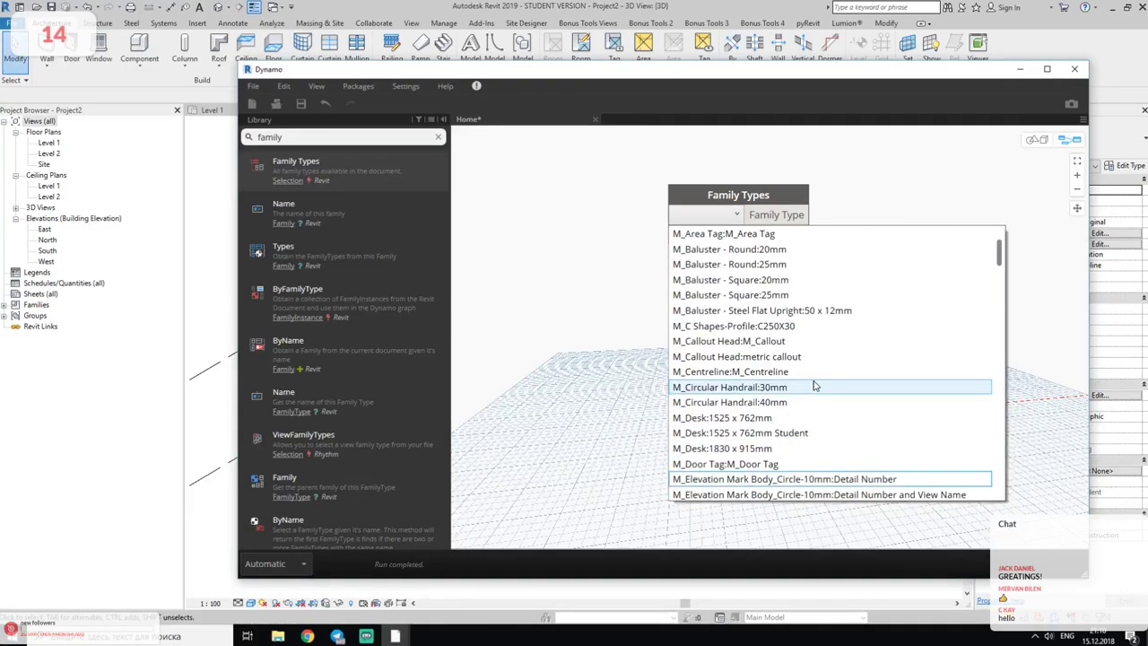
{"action": "scroll", "coordinate": [814, 386], "scroll_direction": "up", "scroll_amount": 3}
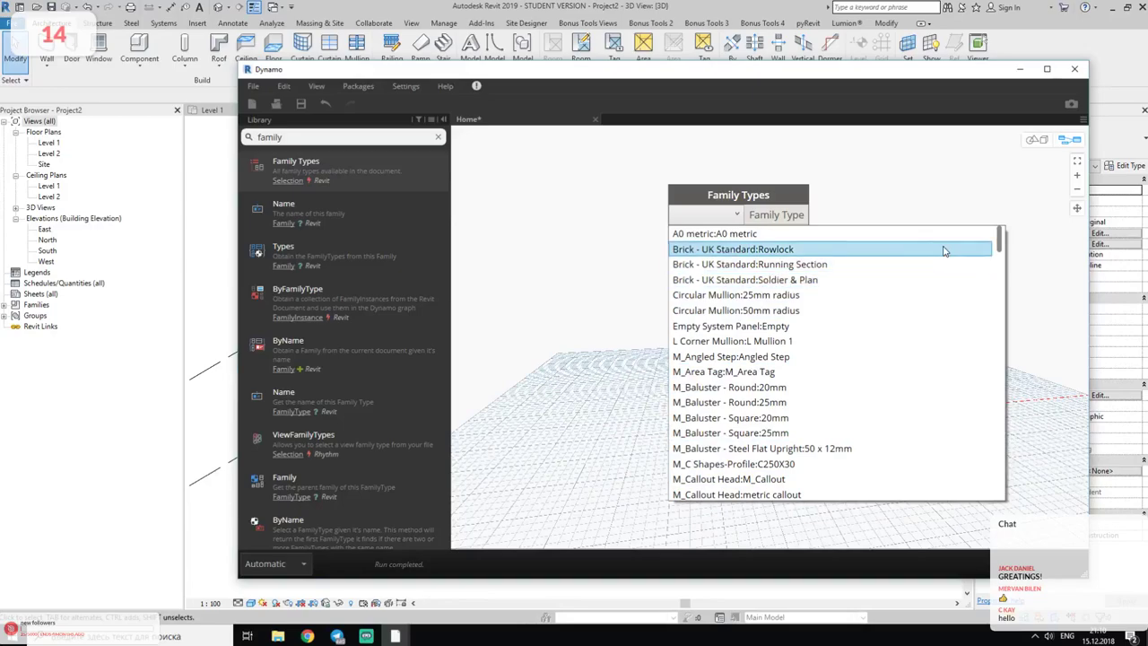
{"action": "left_click_drag", "start_coordinate": [999, 241], "coordinate": [1007, 274]}
{"action": "left_click_drag", "start_coordinate": [1000, 327], "coordinate": [1000, 489]}
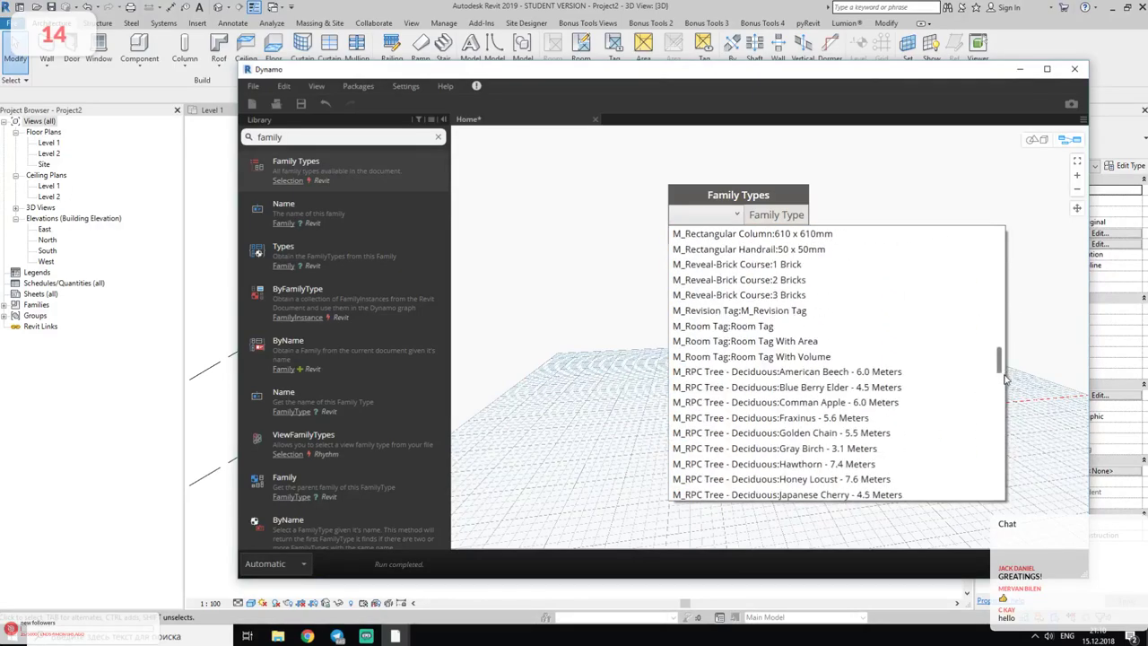
{"action": "left_click", "coordinate": [747, 432]}
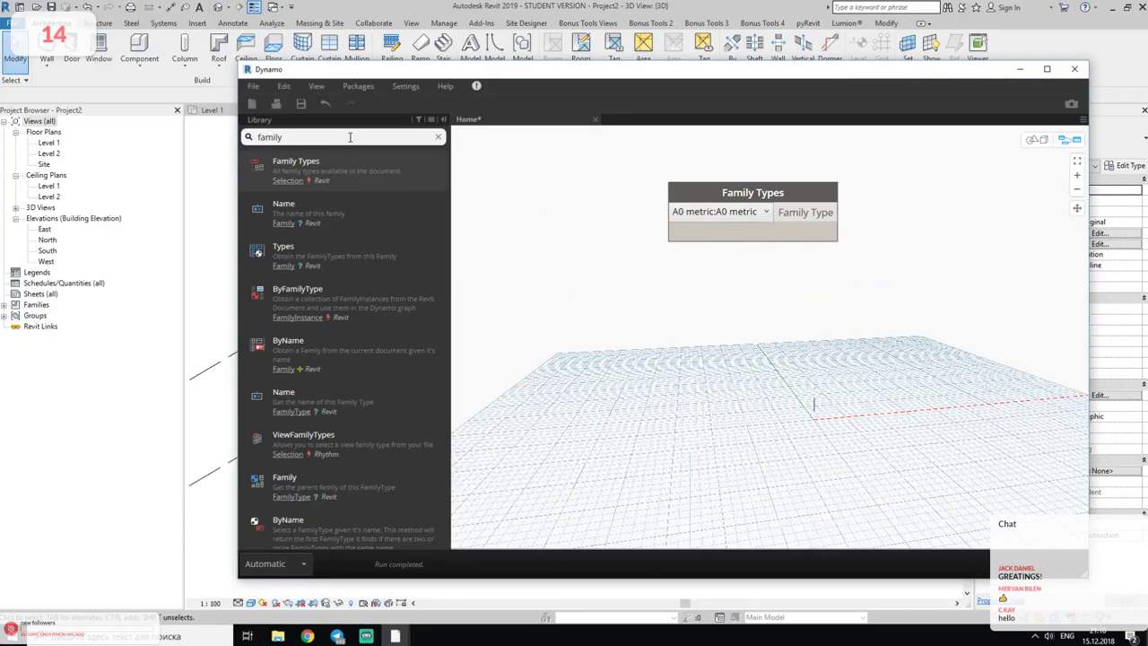
- Search the library for 'categ' and place a Categories node below Family Types
{"action": "double_click", "coordinate": [307, 136]}
{"action": "type", "text": "cate"}
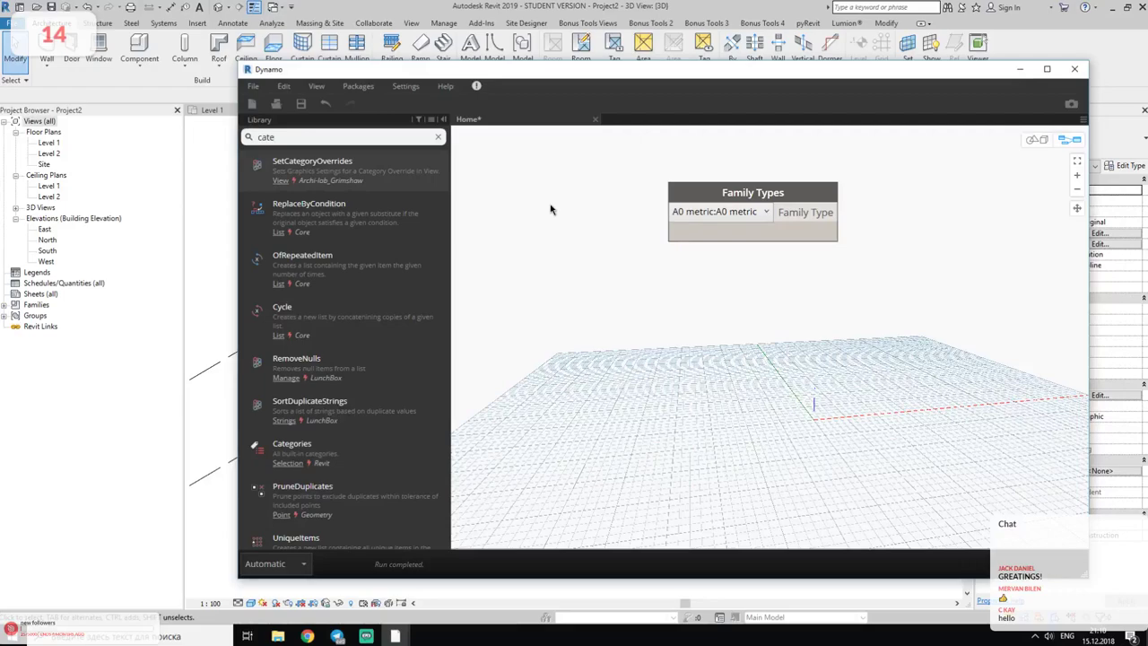
{"action": "type", "text": "g"}
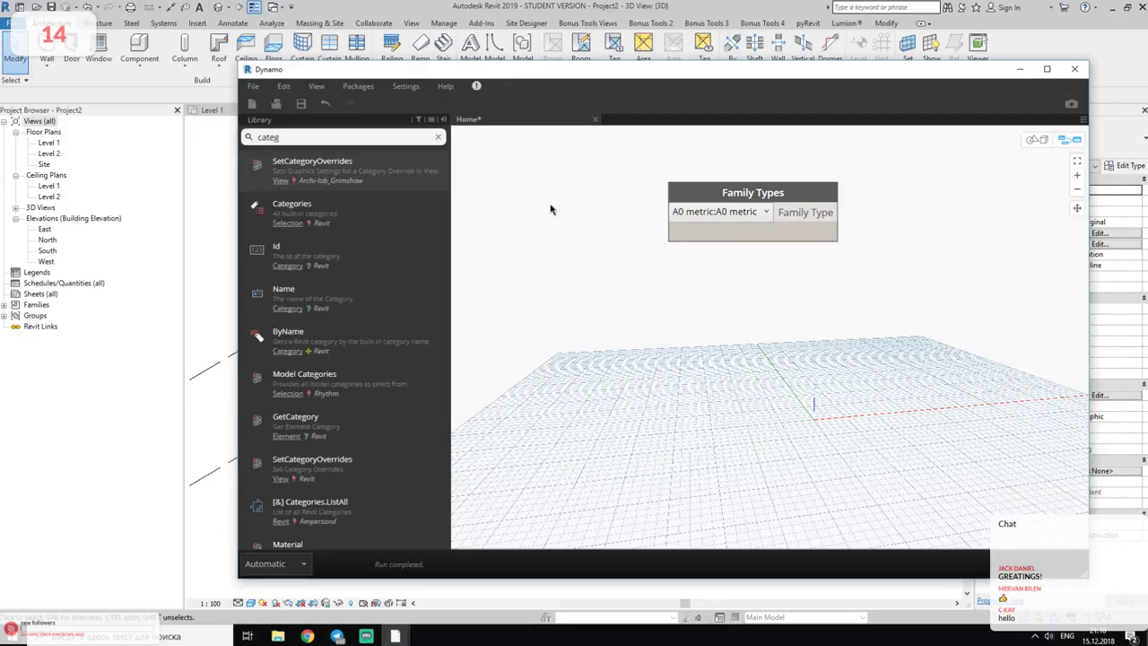
{"action": "left_click_drag", "start_coordinate": [296, 205], "coordinate": [830, 323]}
{"action": "left_click_drag", "start_coordinate": [708, 330], "coordinate": [713, 334]}
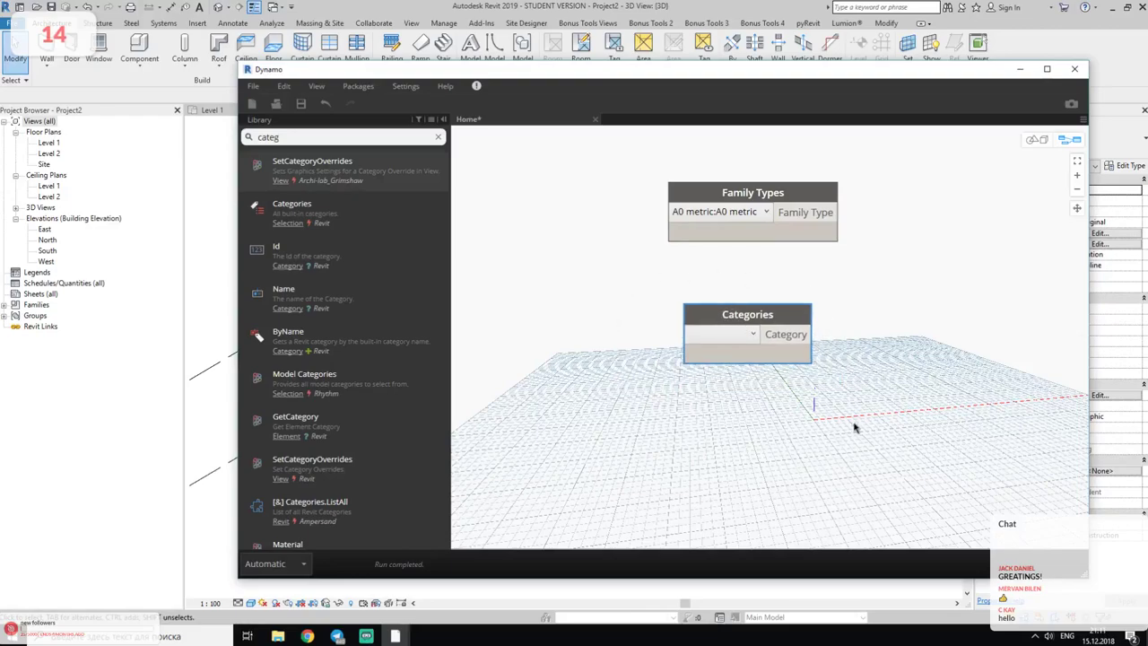
- Choose Walls in the Categories node's dropdown and nudge the node up and left
{"action": "mouse_move", "coordinate": [722, 334]}
{"action": "left_click", "coordinate": [741, 333]}
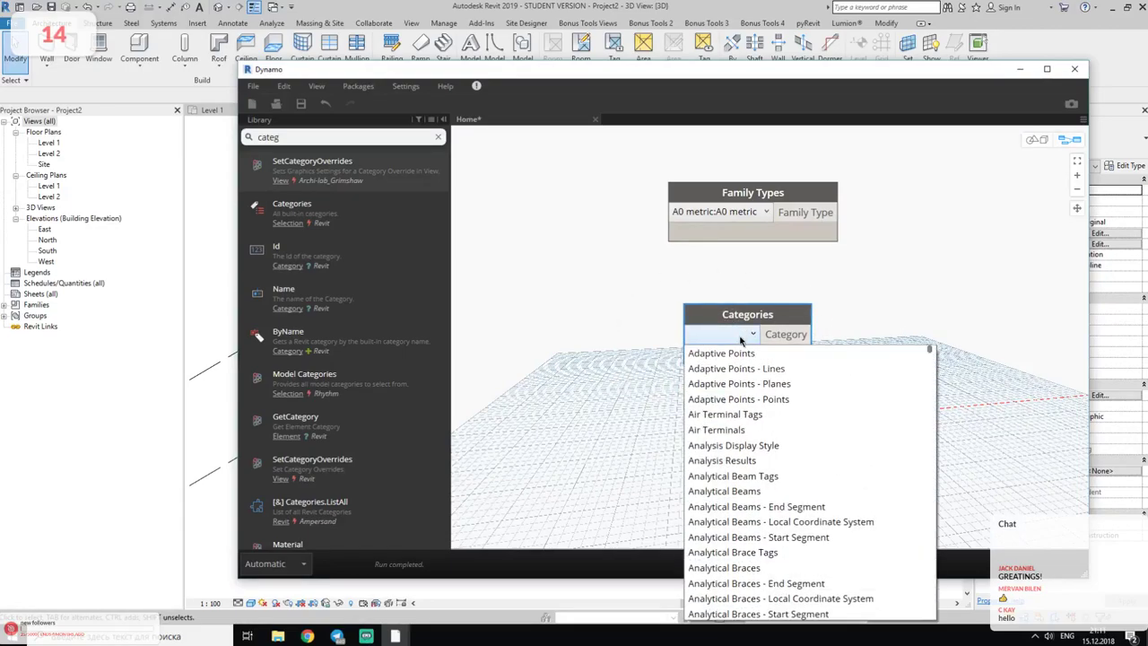
{"action": "scroll", "coordinate": [717, 422], "scroll_direction": "down", "scroll_amount": 3}
{"action": "scroll", "coordinate": [715, 462], "scroll_direction": "down", "scroll_amount": 3}
{"action": "scroll", "coordinate": [715, 462], "scroll_direction": "down", "scroll_amount": 5}
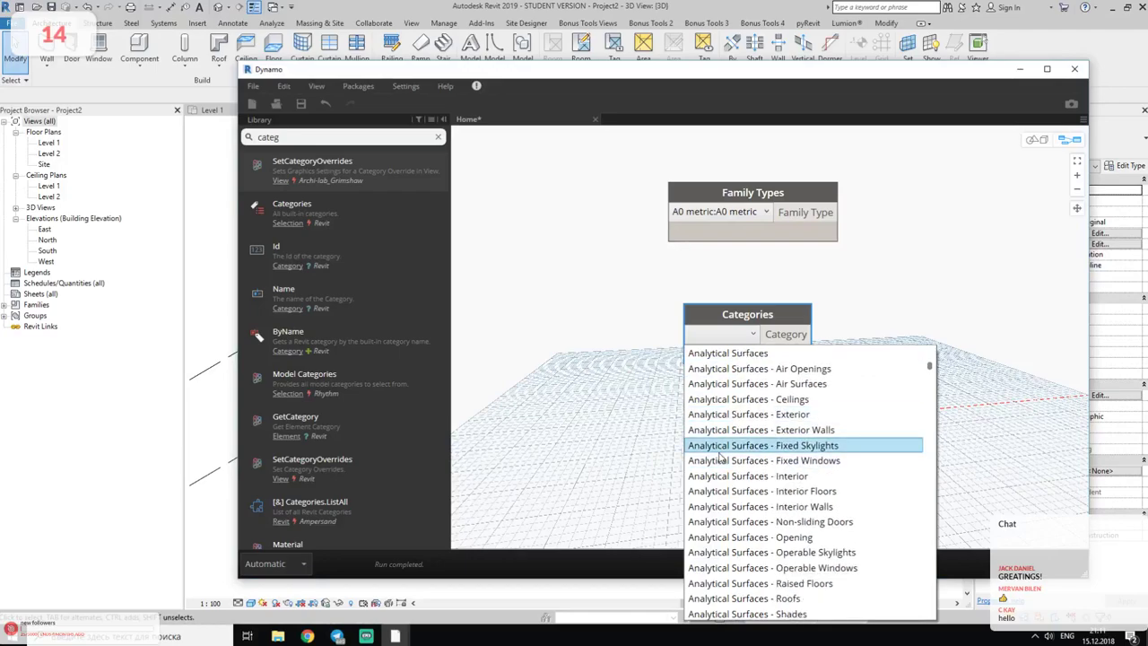
{"action": "scroll", "coordinate": [718, 453], "scroll_direction": "down", "scroll_amount": 5}
{"action": "scroll", "coordinate": [722, 444], "scroll_direction": "down", "scroll_amount": 5}
{"action": "scroll", "coordinate": [729, 434], "scroll_direction": "down", "scroll_amount": 5}
{"action": "scroll", "coordinate": [741, 503], "scroll_direction": "down", "scroll_amount": 3}
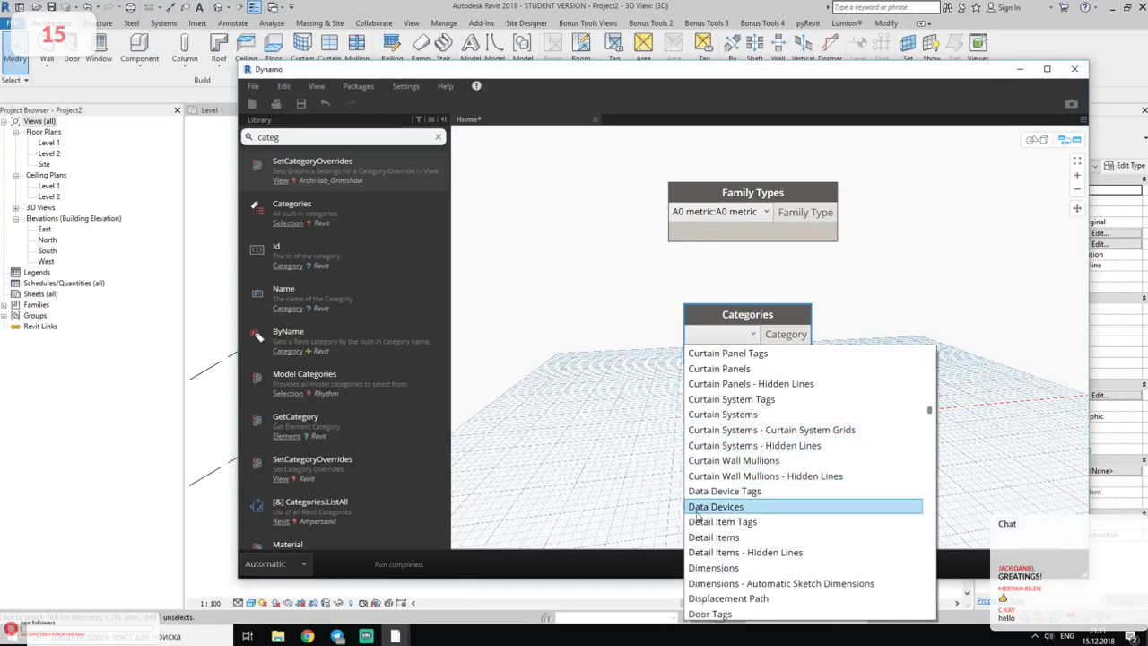
{"action": "scroll", "coordinate": [749, 504], "scroll_direction": "down", "scroll_amount": 6}
{"action": "scroll", "coordinate": [750, 502], "scroll_direction": "down", "scroll_amount": 3}
{"action": "scroll", "coordinate": [750, 502], "scroll_direction": "down", "scroll_amount": 4}
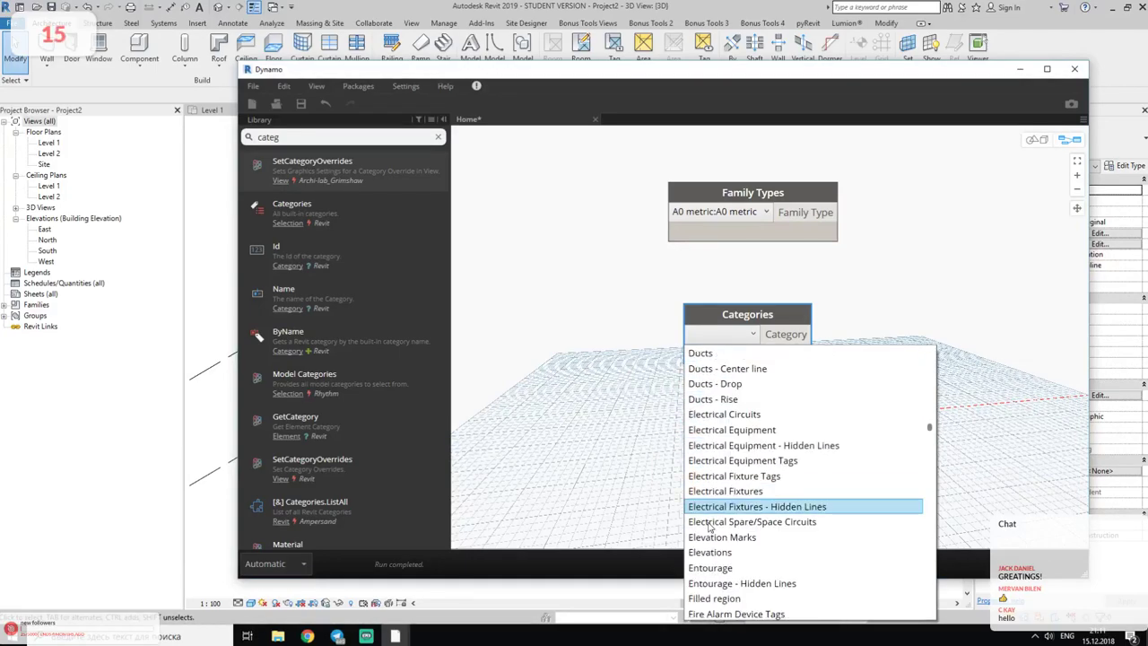
{"action": "scroll", "coordinate": [744, 508], "scroll_direction": "down", "scroll_amount": 1}
{"action": "scroll", "coordinate": [731, 525], "scroll_direction": "down", "scroll_amount": 4}
{"action": "scroll", "coordinate": [720, 543], "scroll_direction": "down", "scroll_amount": 1}
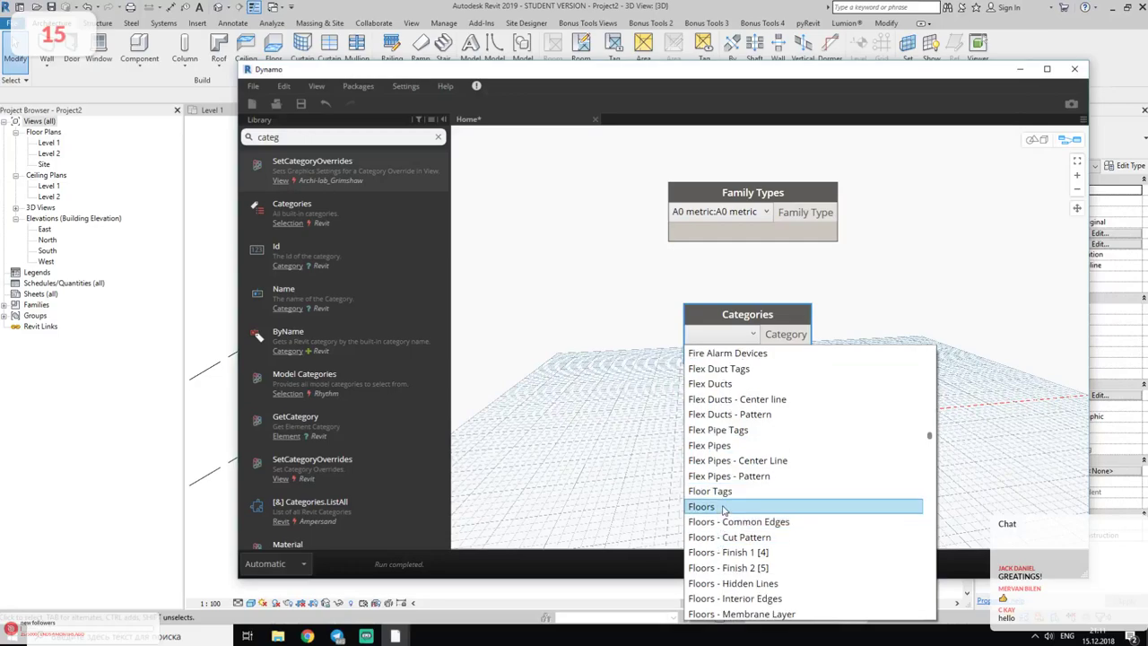
{"action": "scroll", "coordinate": [779, 462], "scroll_direction": "down", "scroll_amount": 8}
{"action": "scroll", "coordinate": [780, 460], "scroll_direction": "down", "scroll_amount": 10}
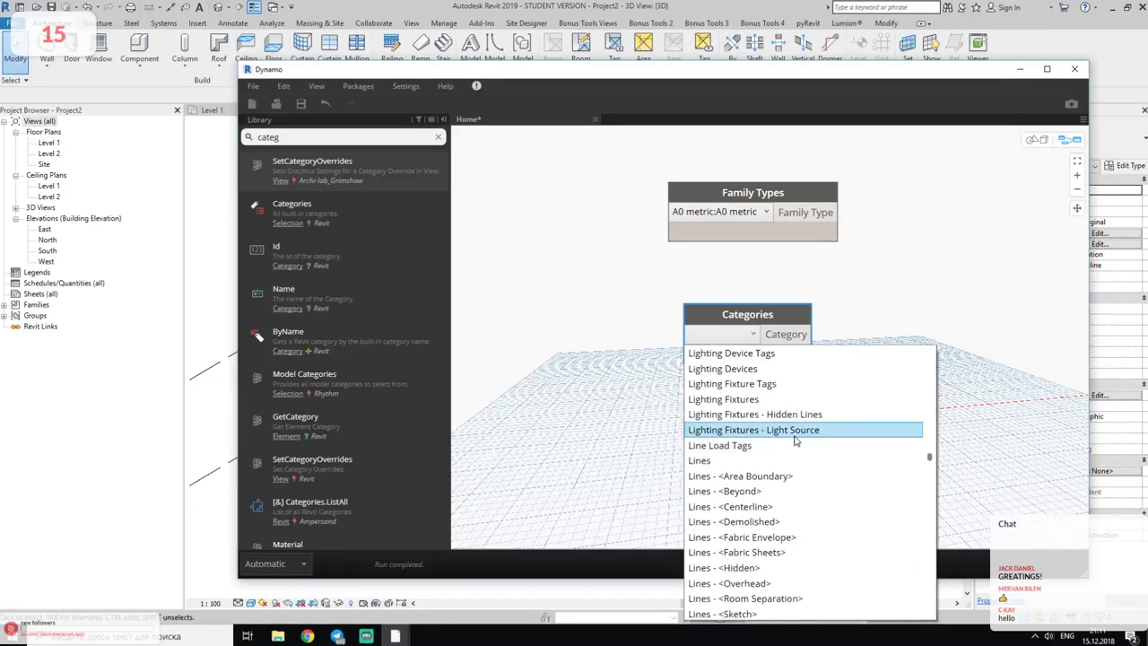
{"action": "scroll", "coordinate": [780, 461], "scroll_direction": "down", "scroll_amount": 10}
{"action": "scroll", "coordinate": [779, 460], "scroll_direction": "down", "scroll_amount": 10}
{"action": "scroll", "coordinate": [780, 461], "scroll_direction": "down", "scroll_amount": 10}
{"action": "scroll", "coordinate": [780, 461], "scroll_direction": "down", "scroll_amount": 10}
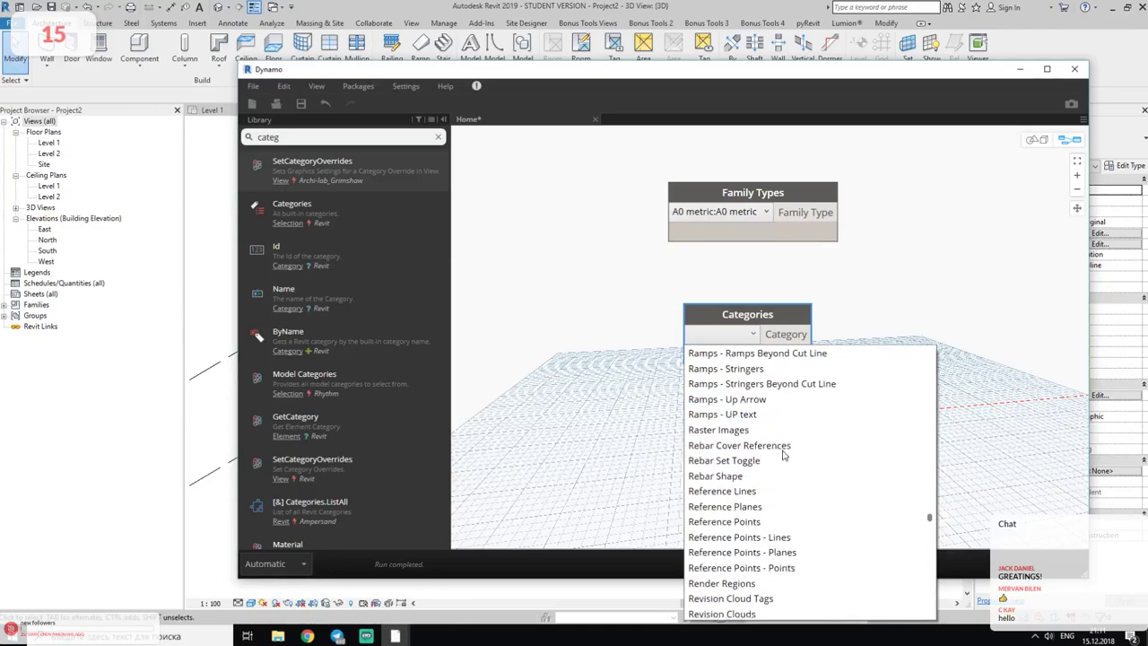
{"action": "scroll", "coordinate": [790, 460], "scroll_direction": "down", "scroll_amount": 10}
{"action": "scroll", "coordinate": [799, 457], "scroll_direction": "down", "scroll_amount": 10}
{"action": "scroll", "coordinate": [793, 454], "scroll_direction": "down", "scroll_amount": 8}
{"action": "scroll", "coordinate": [793, 454], "scroll_direction": "down", "scroll_amount": 7}
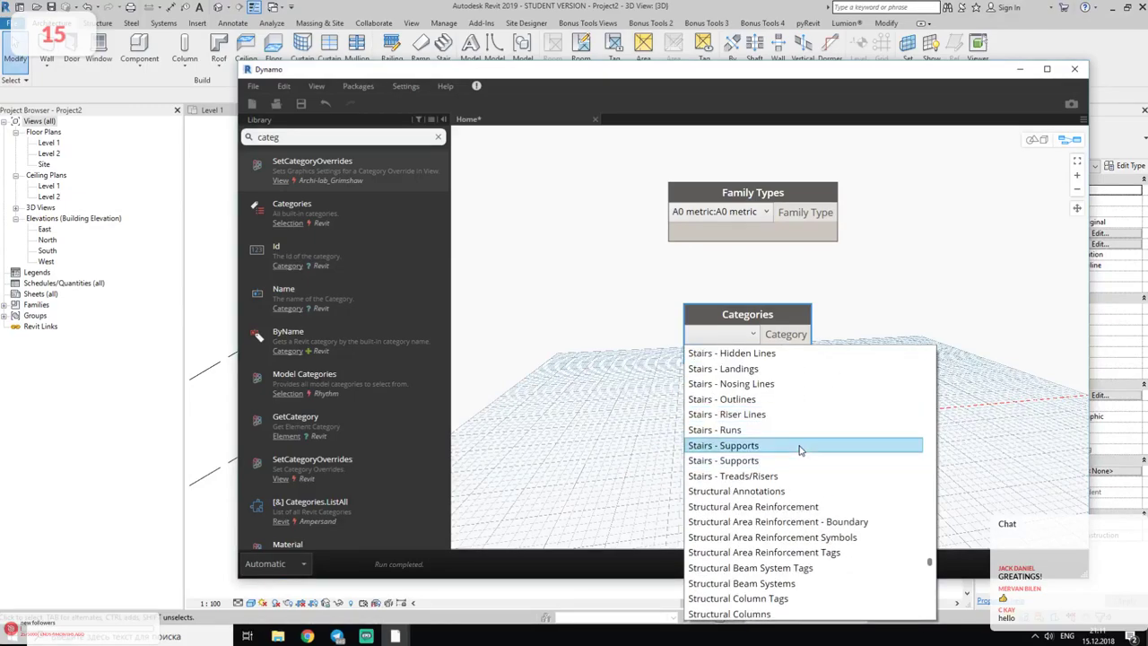
{"action": "scroll", "coordinate": [798, 452], "scroll_direction": "down", "scroll_amount": 4}
{"action": "scroll", "coordinate": [805, 449], "scroll_direction": "down", "scroll_amount": 4}
{"action": "scroll", "coordinate": [805, 449], "scroll_direction": "down", "scroll_amount": 5}
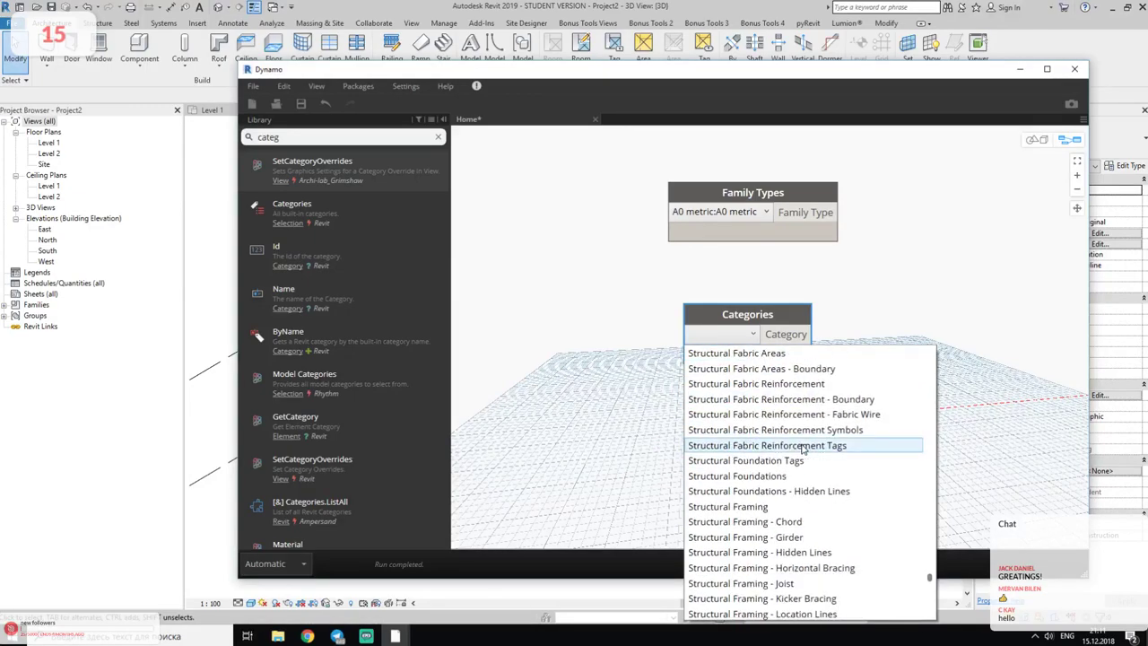
{"action": "scroll", "coordinate": [805, 449], "scroll_direction": "down", "scroll_amount": 5}
{"action": "scroll", "coordinate": [805, 449], "scroll_direction": "down", "scroll_amount": 5}
{"action": "scroll", "coordinate": [800, 451], "scroll_direction": "down", "scroll_amount": 10}
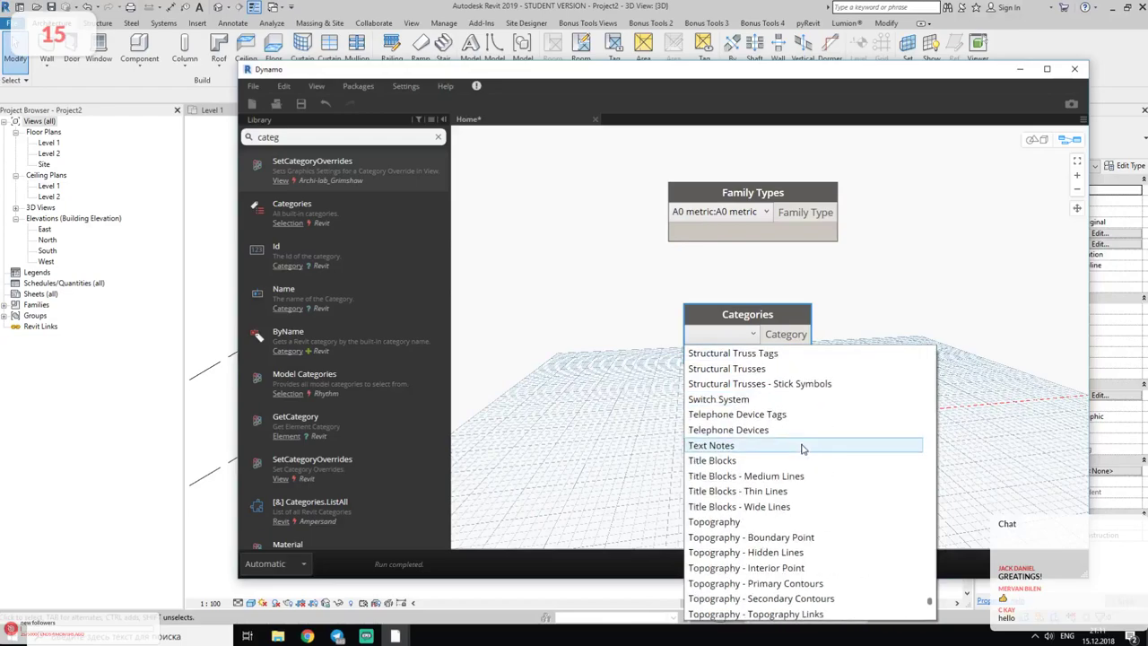
{"action": "scroll", "coordinate": [799, 452], "scroll_direction": "down", "scroll_amount": 12}
{"action": "scroll", "coordinate": [745, 430], "scroll_direction": "up", "scroll_amount": 2}
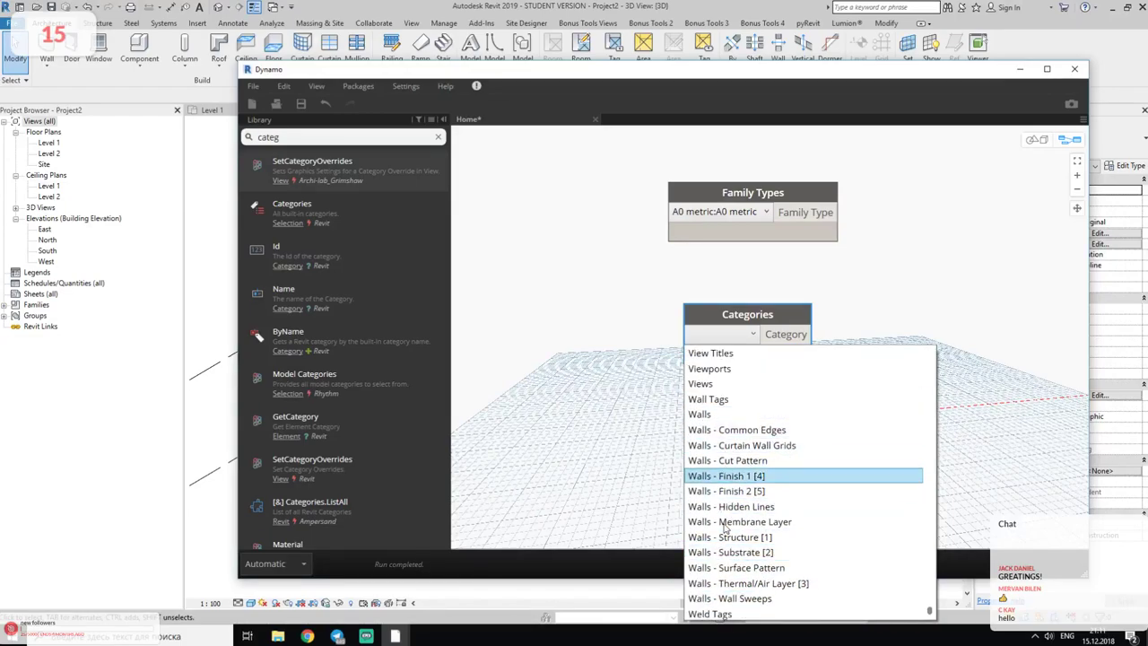
{"action": "scroll", "coordinate": [718, 592], "scroll_direction": "down", "scroll_amount": 2}
{"action": "scroll", "coordinate": [718, 439], "scroll_direction": "down", "scroll_amount": 1}
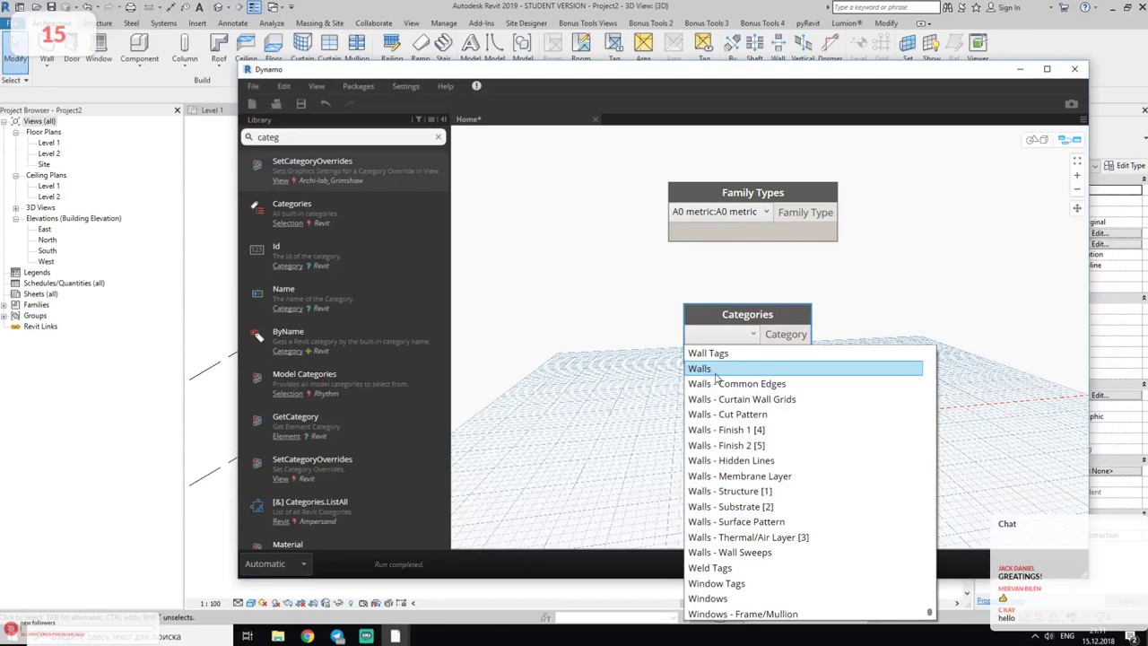
{"action": "left_click", "coordinate": [713, 369]}
{"action": "left_click_drag", "start_coordinate": [754, 321], "coordinate": [672, 308]}
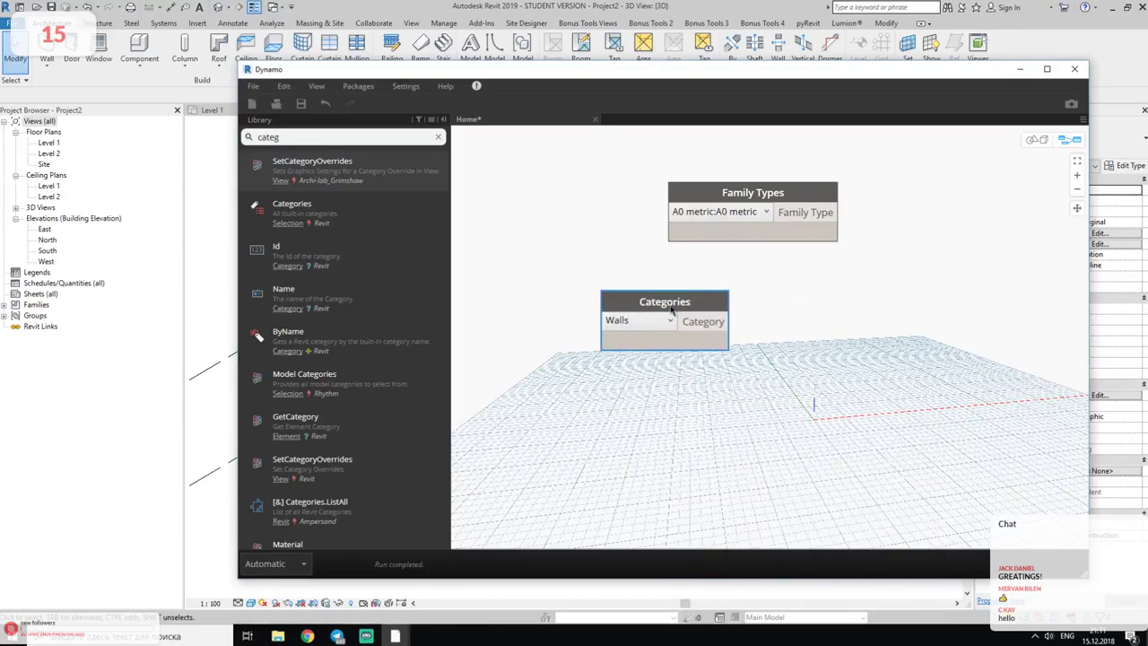
- Delete the Family Types node and reposition the Categories node
{"action": "left_click", "coordinate": [759, 194]}
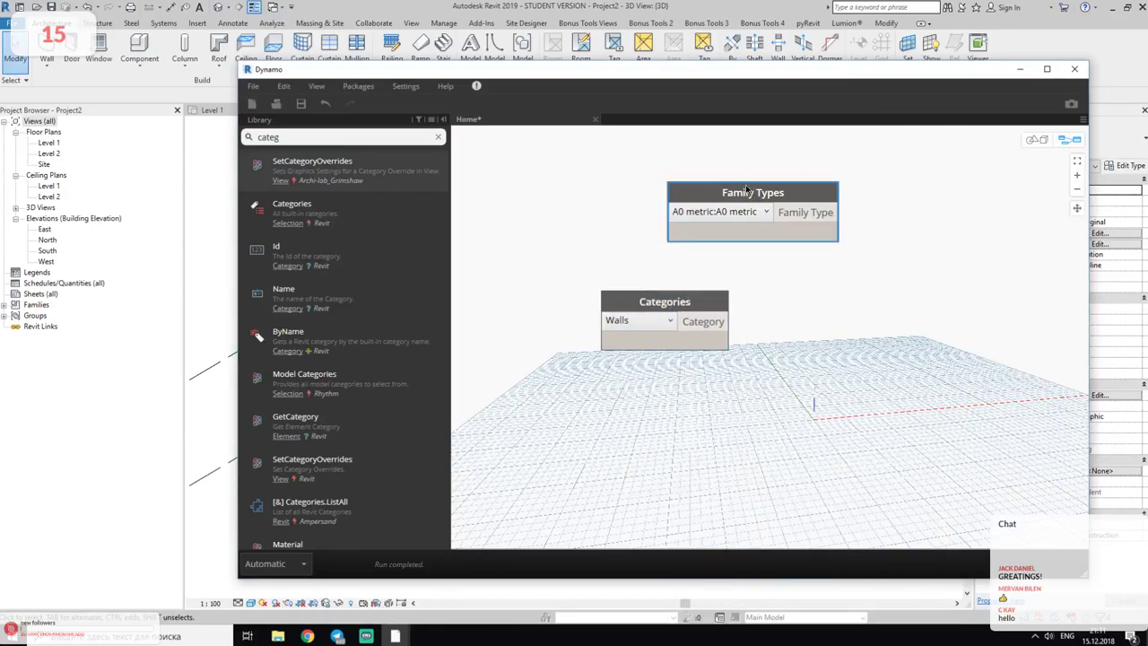
{"action": "key", "text": "Delete"}
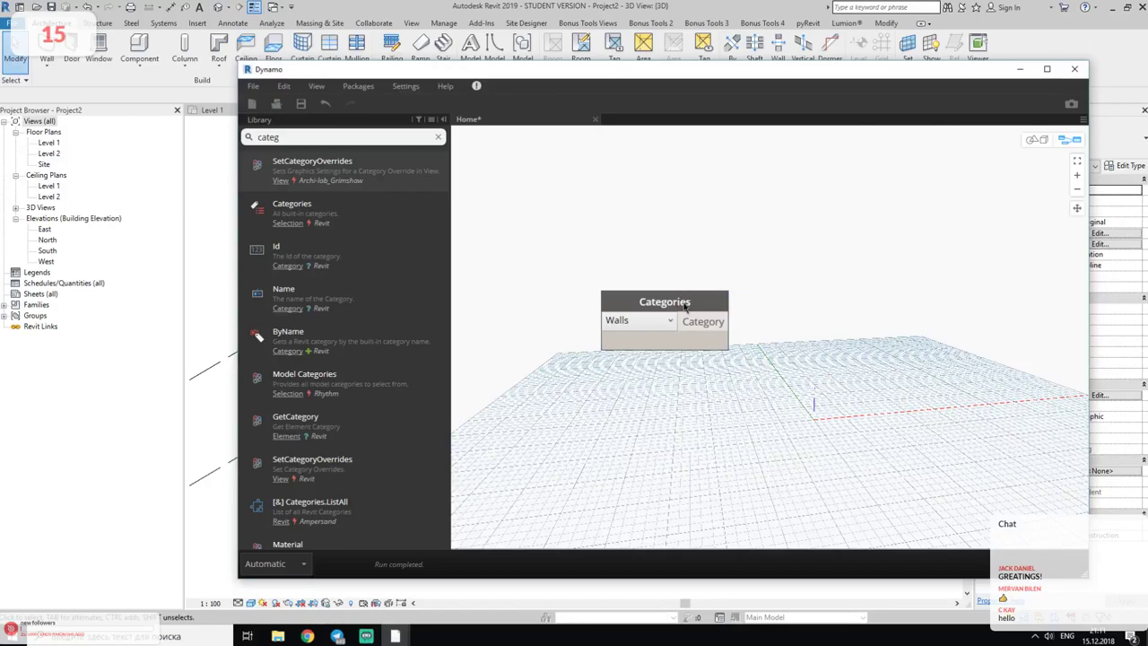
{"action": "left_click_drag", "start_coordinate": [687, 305], "coordinate": [658, 244]}
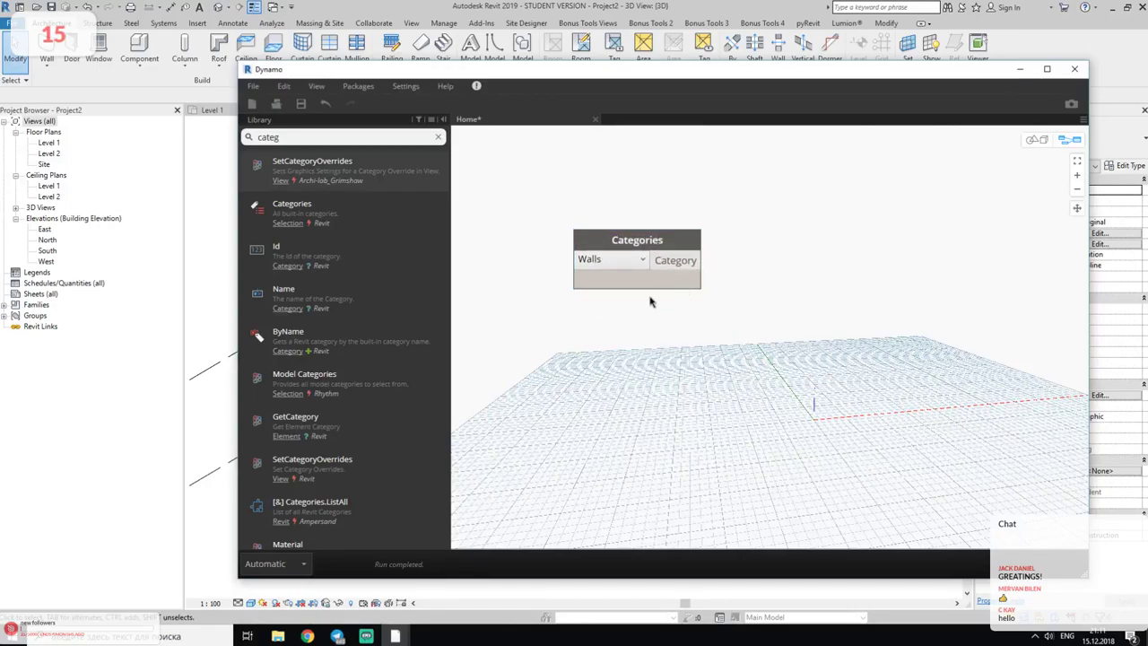
{"action": "middle_click_drag", "start_coordinate": [668, 369], "coordinate": [581, 393]}
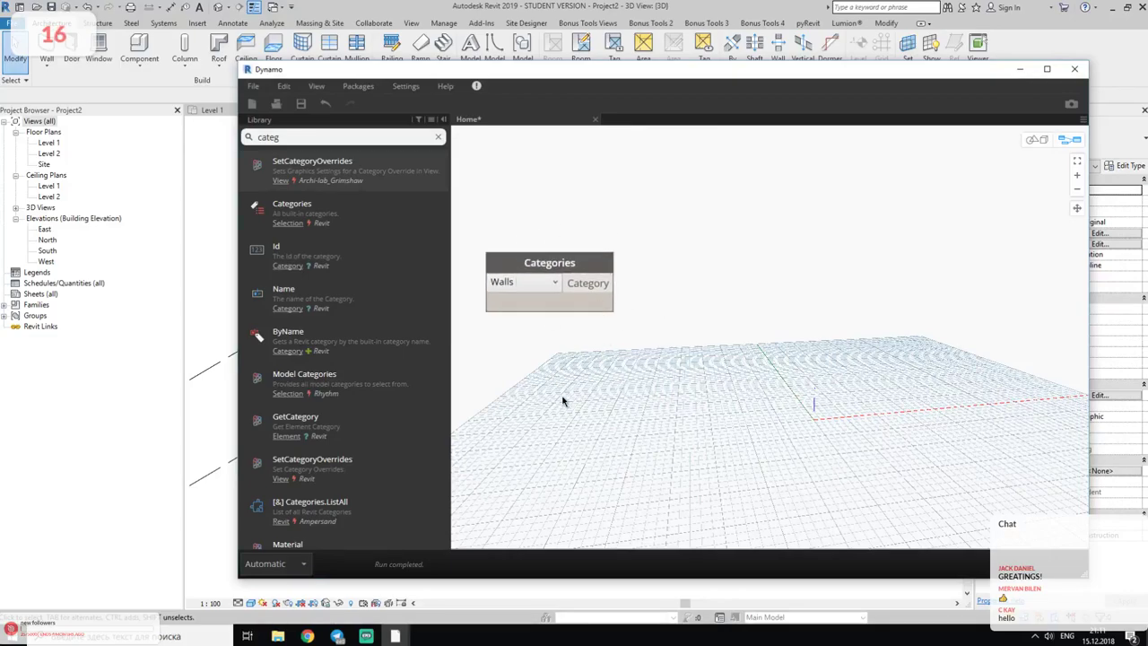
- Add a Watch node and wire the Categories output into it to display Walls
{"action": "right_click", "coordinate": [665, 399]}
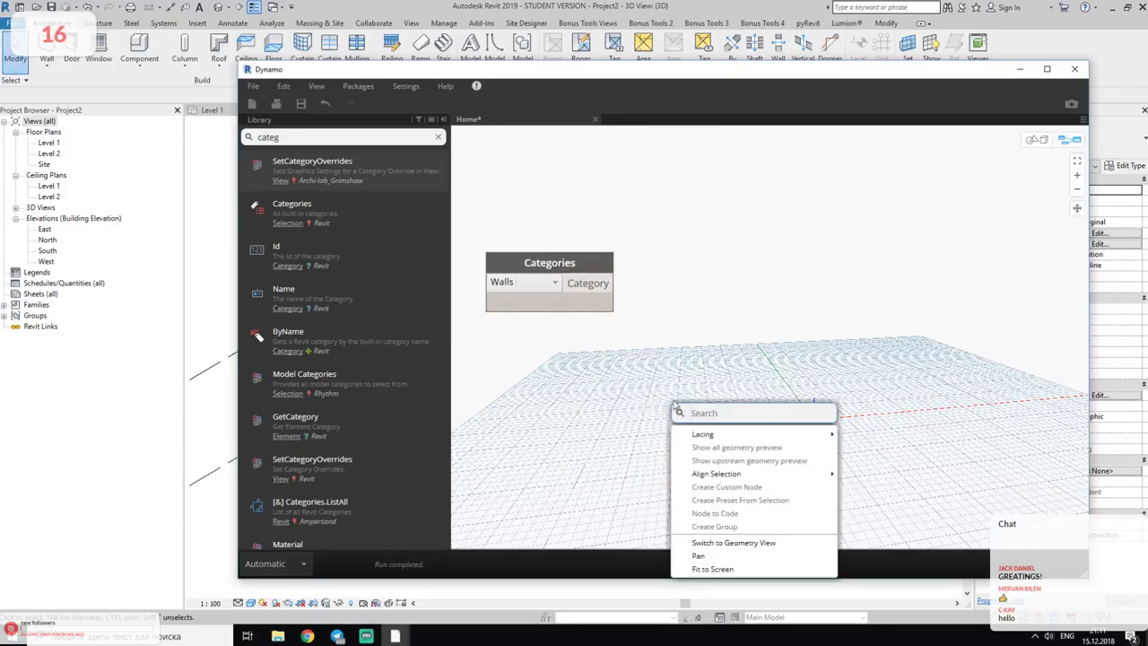
{"action": "type", "text": "wtch"}
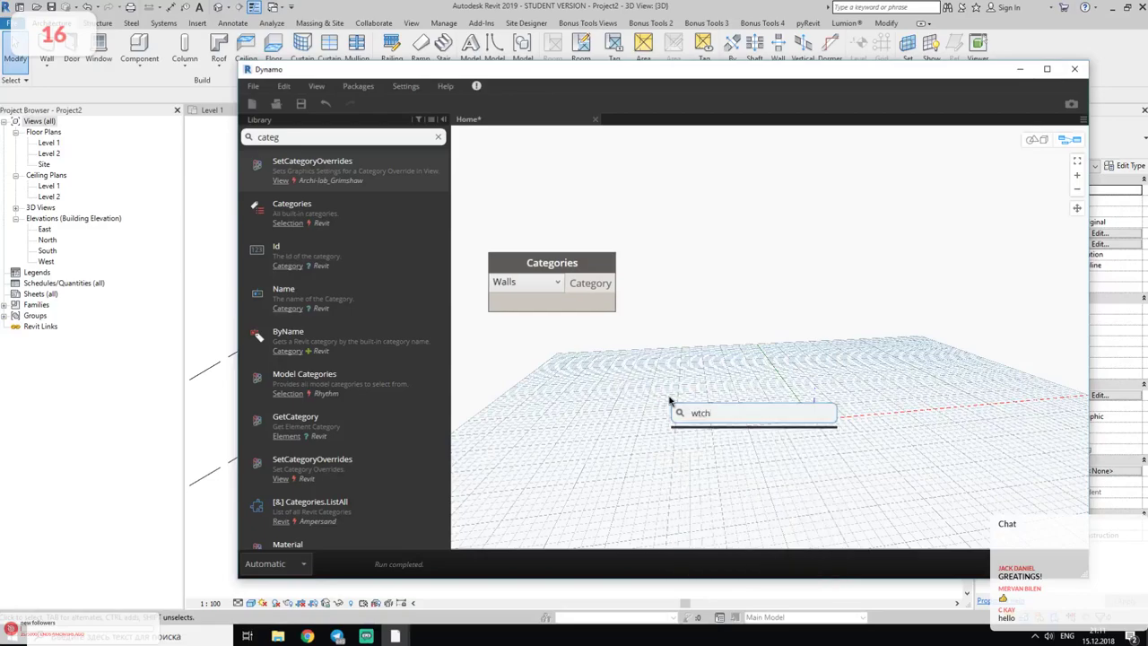
{"action": "key", "text": "BackSpace"}
{"action": "key", "text": "BackSpace"}
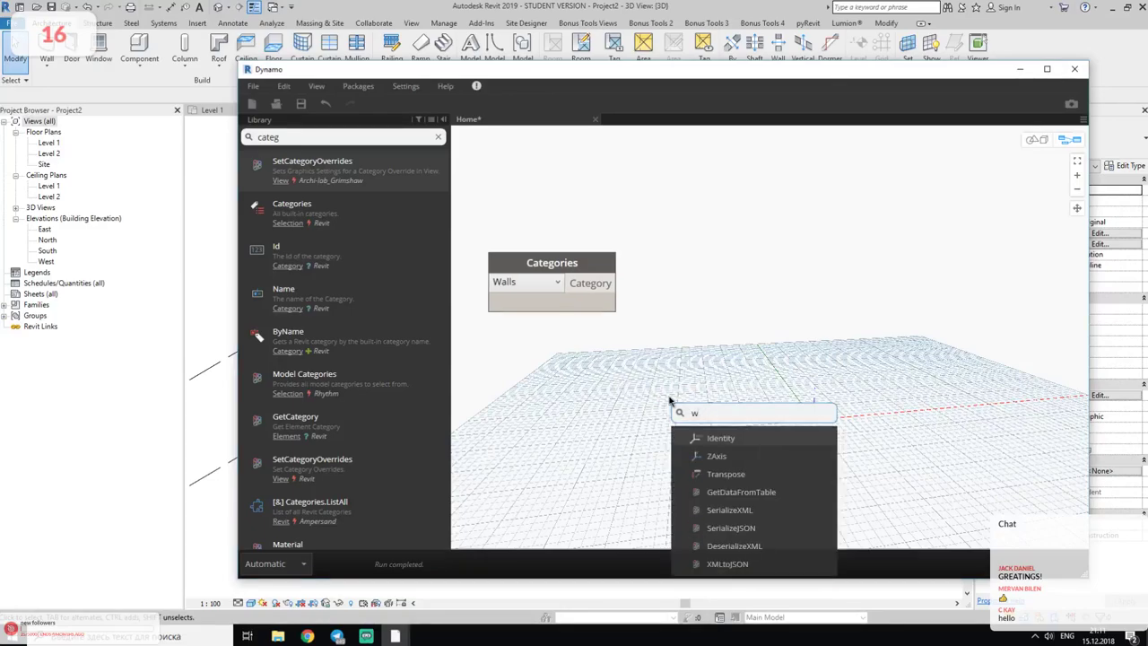
{"action": "type", "text": "at"}
{"action": "left_click", "coordinate": [715, 437]}
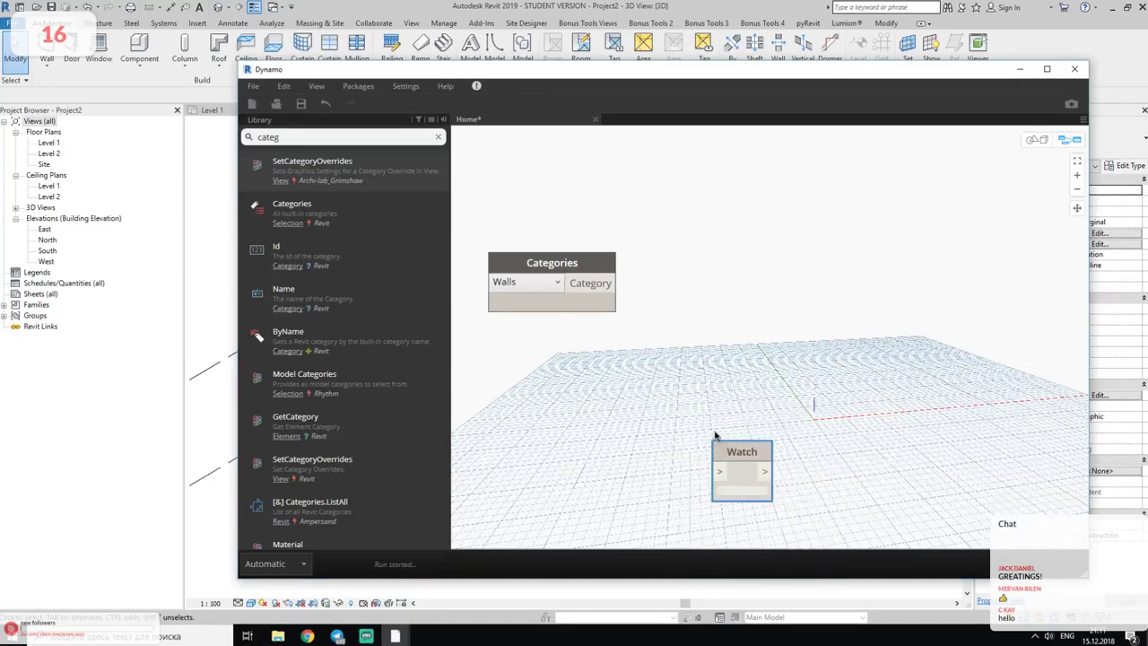
{"action": "left_click_drag", "start_coordinate": [742, 451], "coordinate": [776, 345]}
{"action": "left_click", "coordinate": [619, 283]}
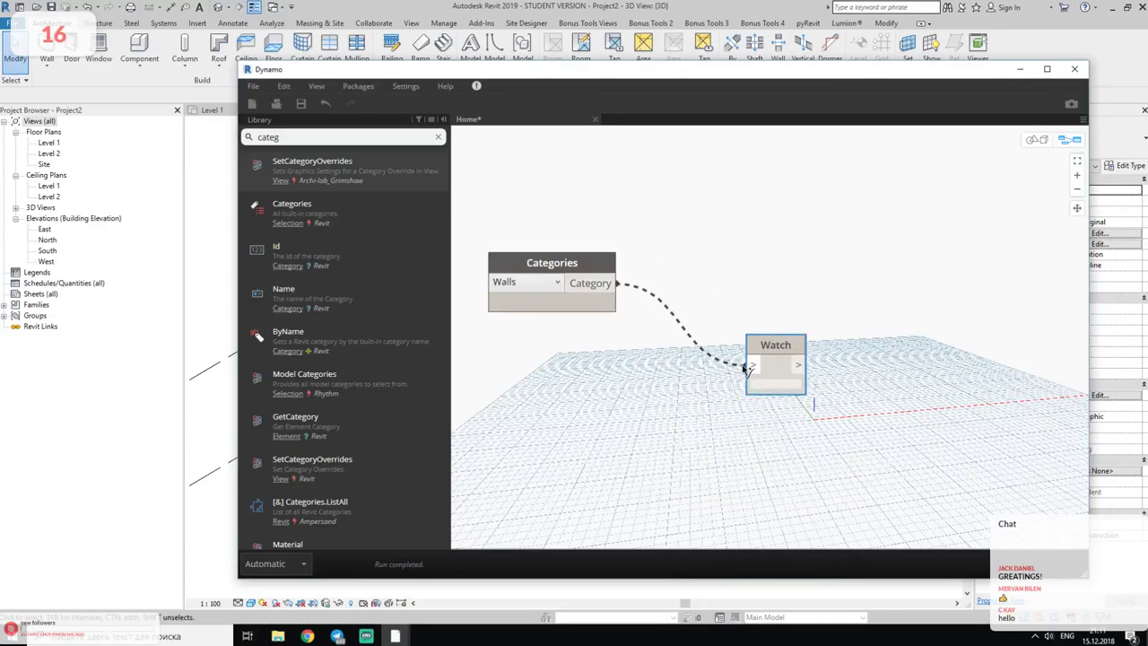
{"action": "left_click", "coordinate": [752, 365]}
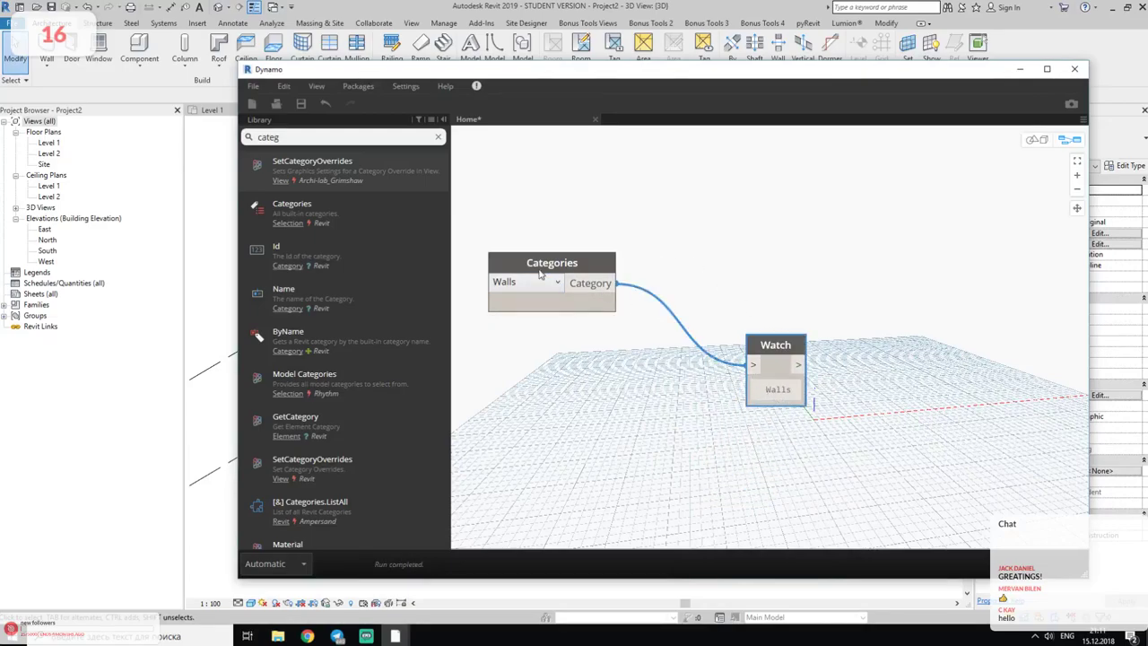
{"action": "left_click_drag", "start_coordinate": [610, 263], "coordinate": [634, 220]}
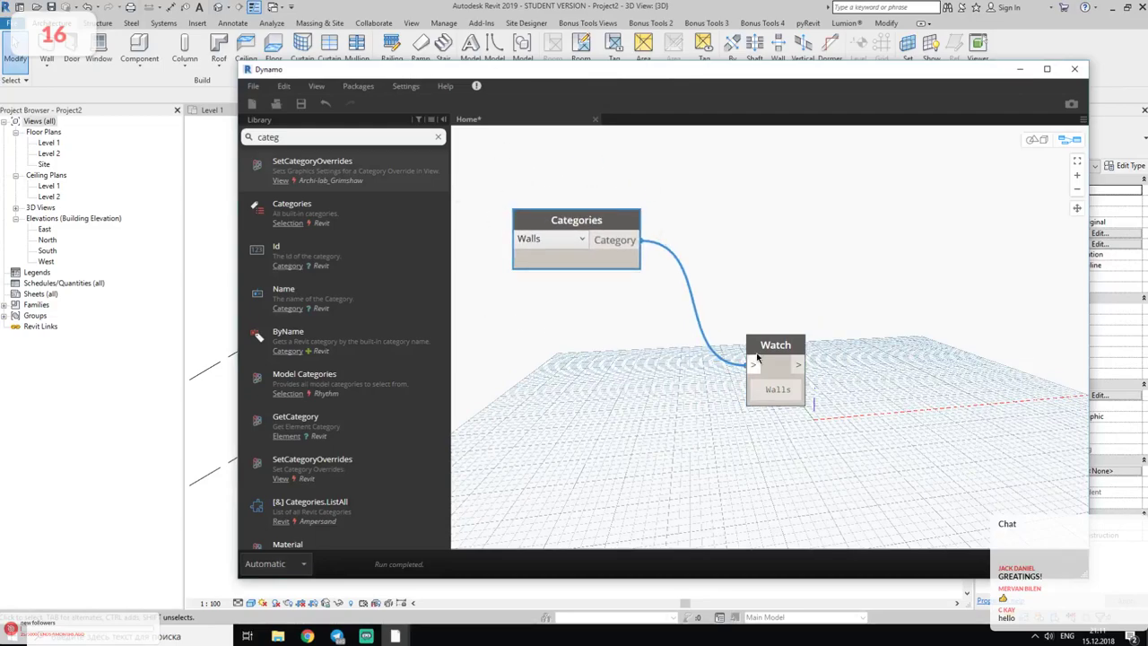
- Try out an Element.GetCategory node from the library search, then delete it
{"action": "left_click_drag", "start_coordinate": [772, 350], "coordinate": [774, 384]}
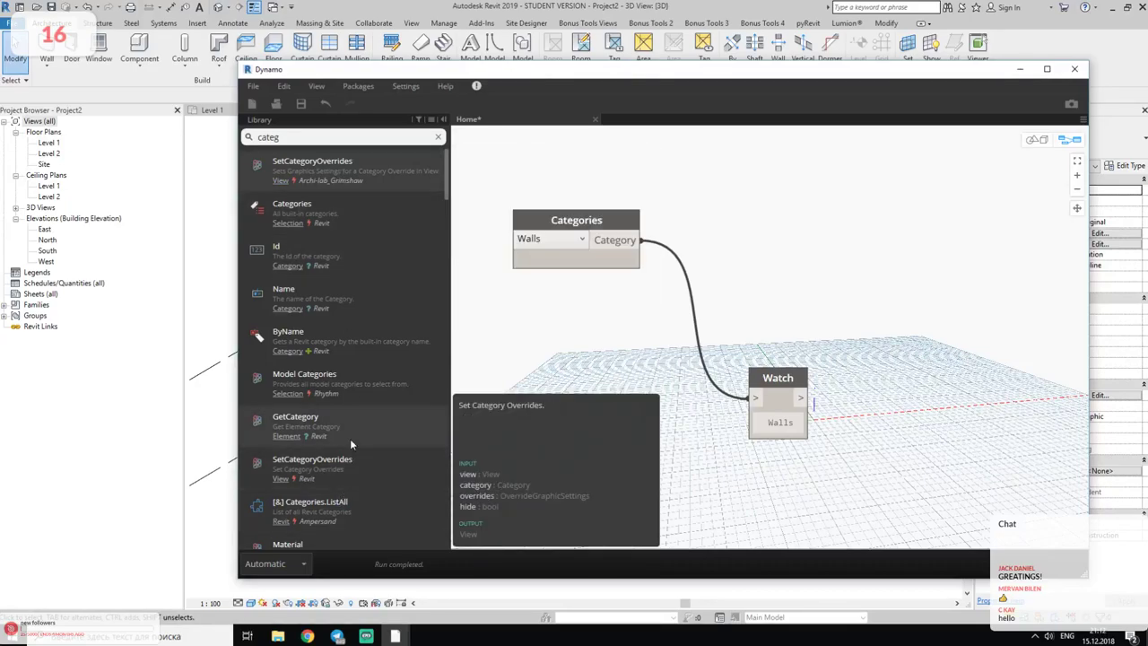
{"action": "mouse_move", "coordinate": [354, 424]}
{"action": "left_mouse_down"}
{"action": "mouse_move", "coordinate": [716, 226]}
{"action": "mouse_move", "coordinate": [758, 224]}
{"action": "left_mouse_up"}
{"action": "left_click_drag", "start_coordinate": [635, 239], "coordinate": [718, 245]}
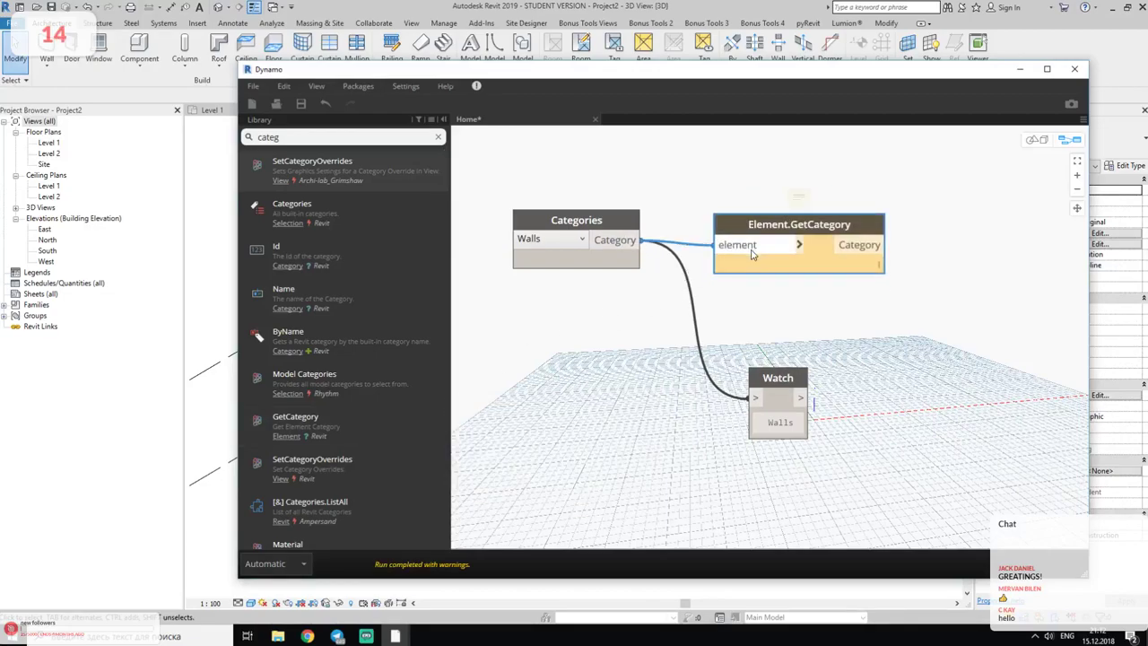
{"action": "key", "text": "Delete"}
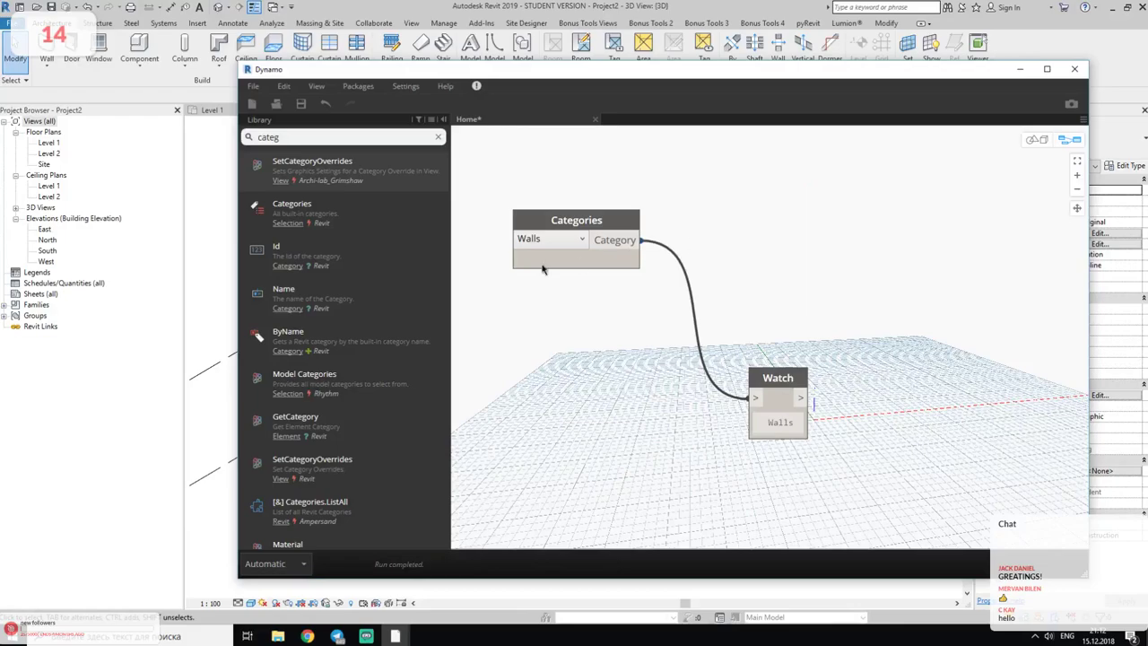
{"action": "left_click_drag", "start_coordinate": [315, 134], "coordinate": [167, 128]}
{"action": "type", "text": "set"}
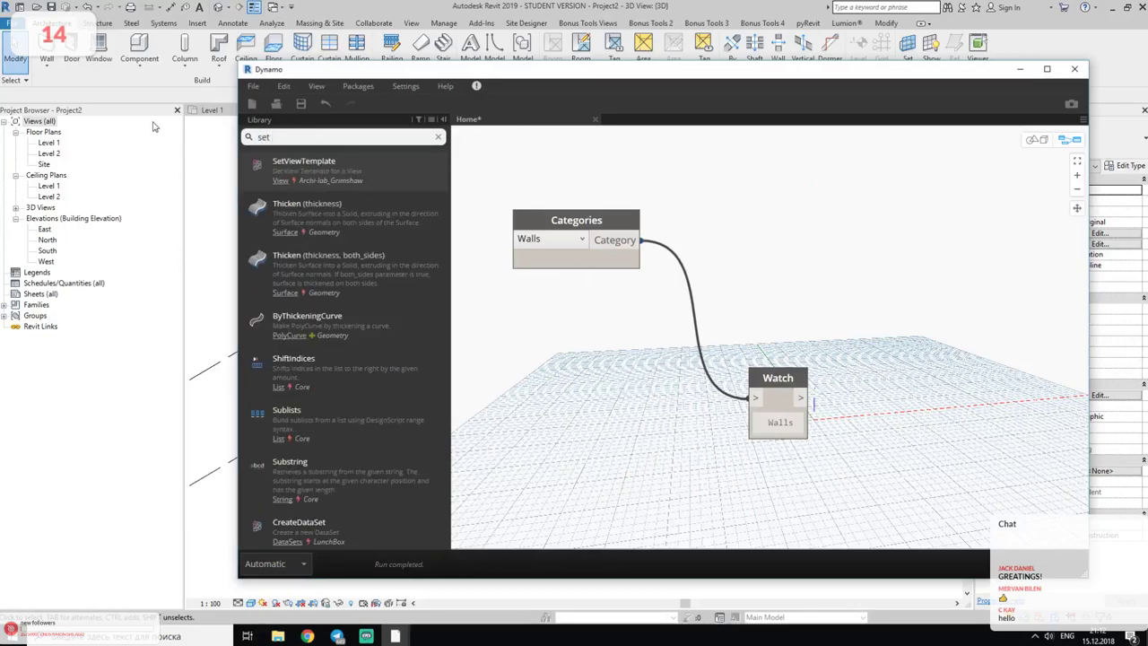
{"action": "key", "text": "BackSpace"}
{"action": "key", "text": "BackSpace"}
{"action": "key", "text": "BackSpace"}
{"action": "type", "text": "ge"}
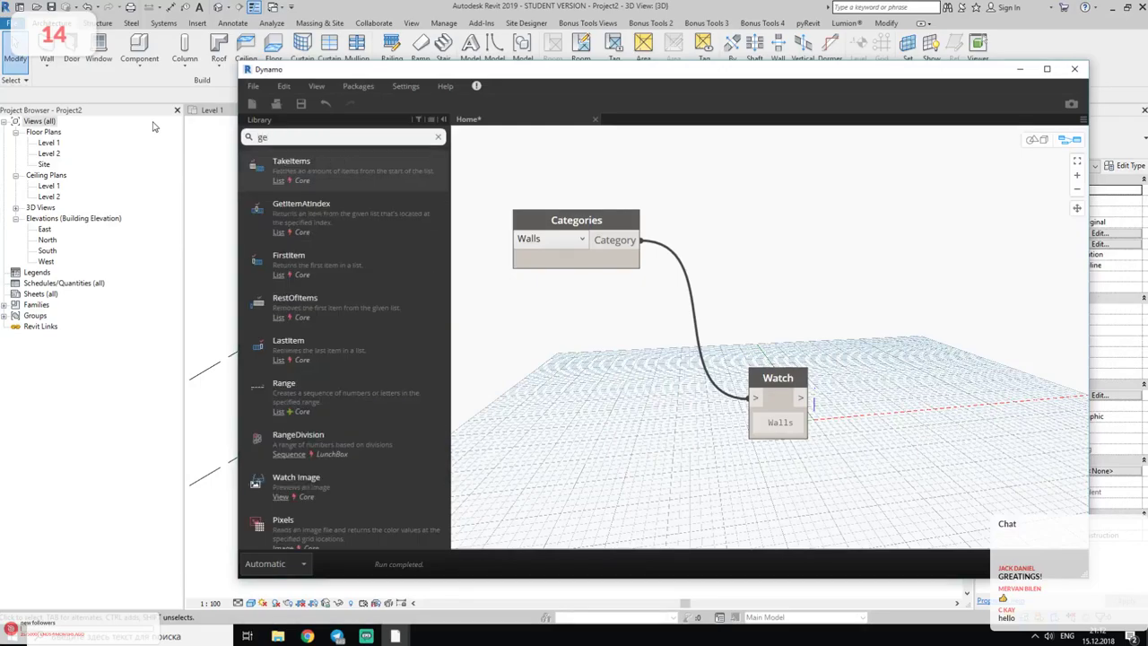
{"action": "type", "text": "t cate"}
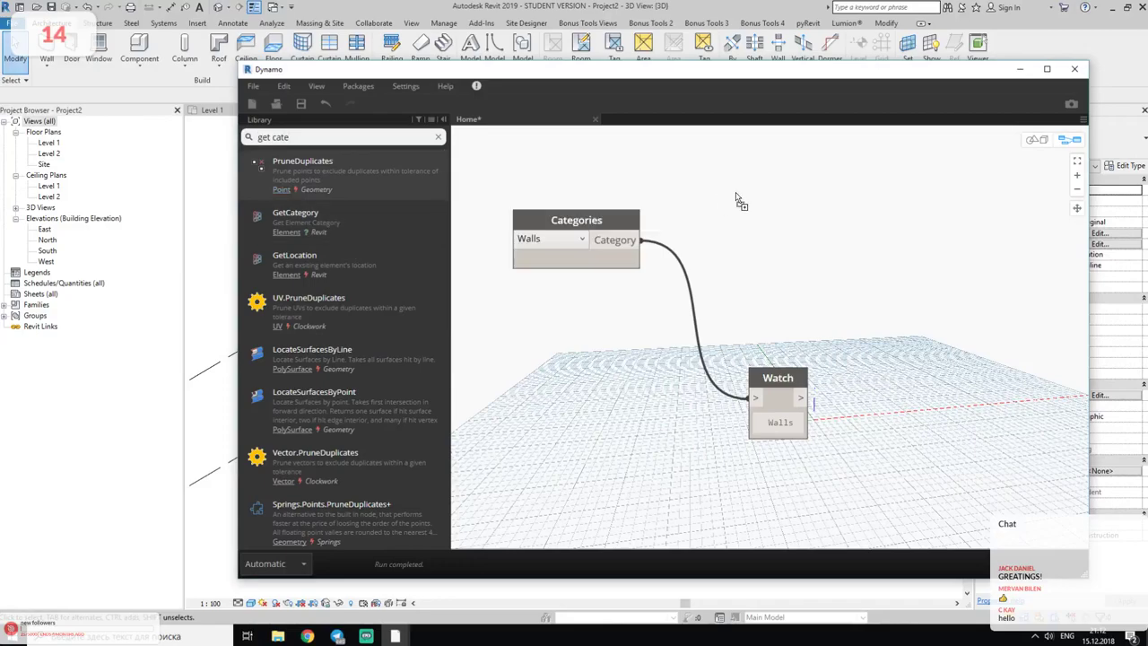
{"action": "left_click_drag", "start_coordinate": [296, 215], "coordinate": [779, 205]}
{"action": "key", "text": "Delete"}
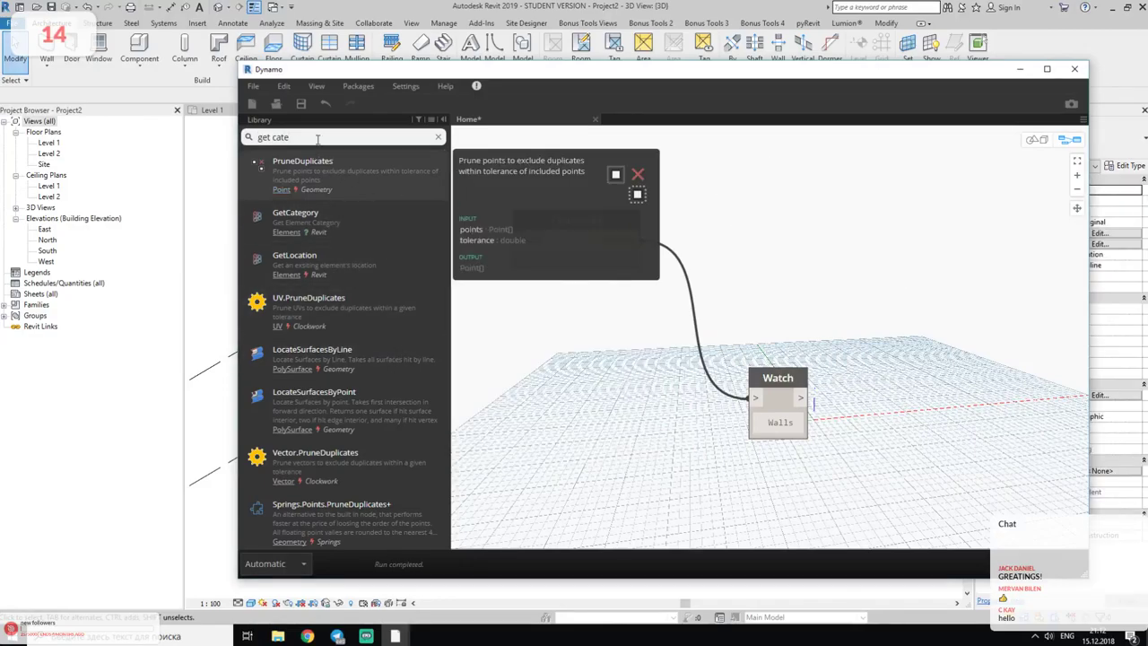
- Search the library for 'catego' and discard a trial View.SetCategoryOverrides node
{"action": "key", "text": "BackSpace"}
{"action": "key", "text": "BackSpace"}
{"action": "key", "text": "BackSpace"}
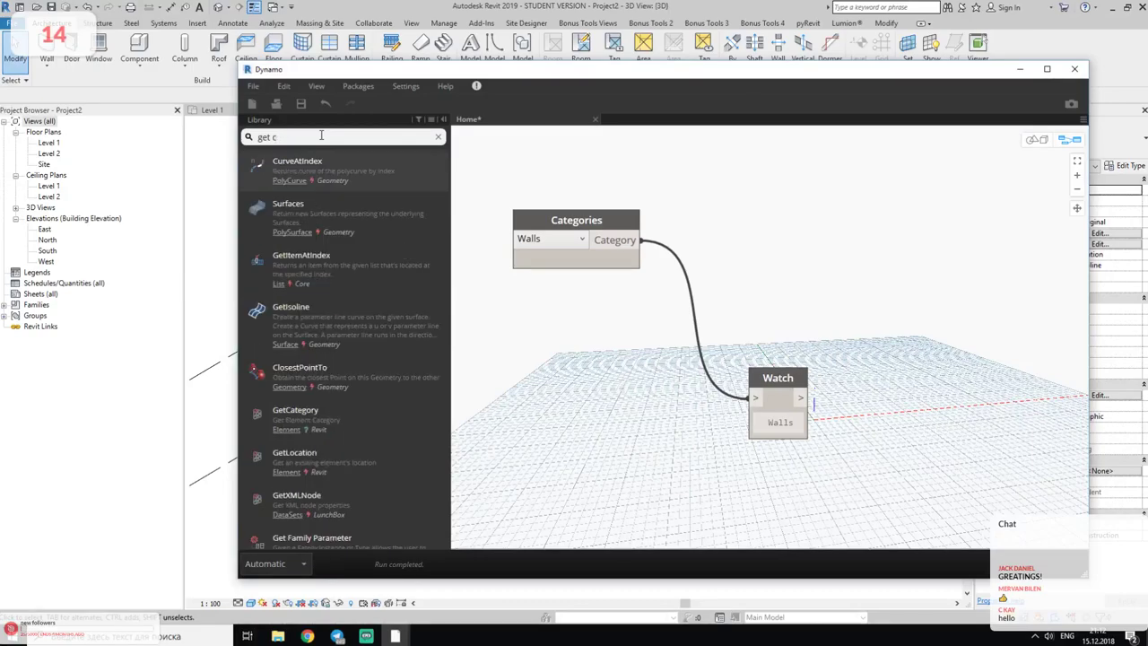
{"action": "key", "text": "BackSpace"}
{"action": "key", "text": "BackSpace"}
{"action": "key", "text": "BackSpace"}
{"action": "key", "text": "BackSpace"}
{"action": "key", "text": "BackSpace"}
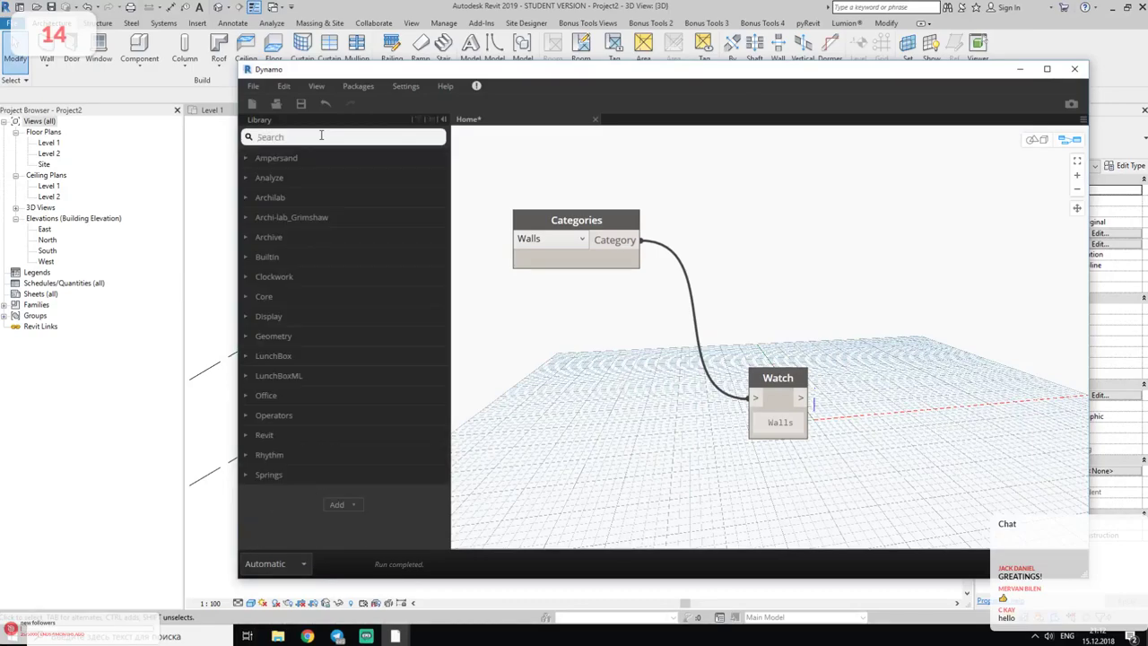
{"action": "type", "text": "categor"}
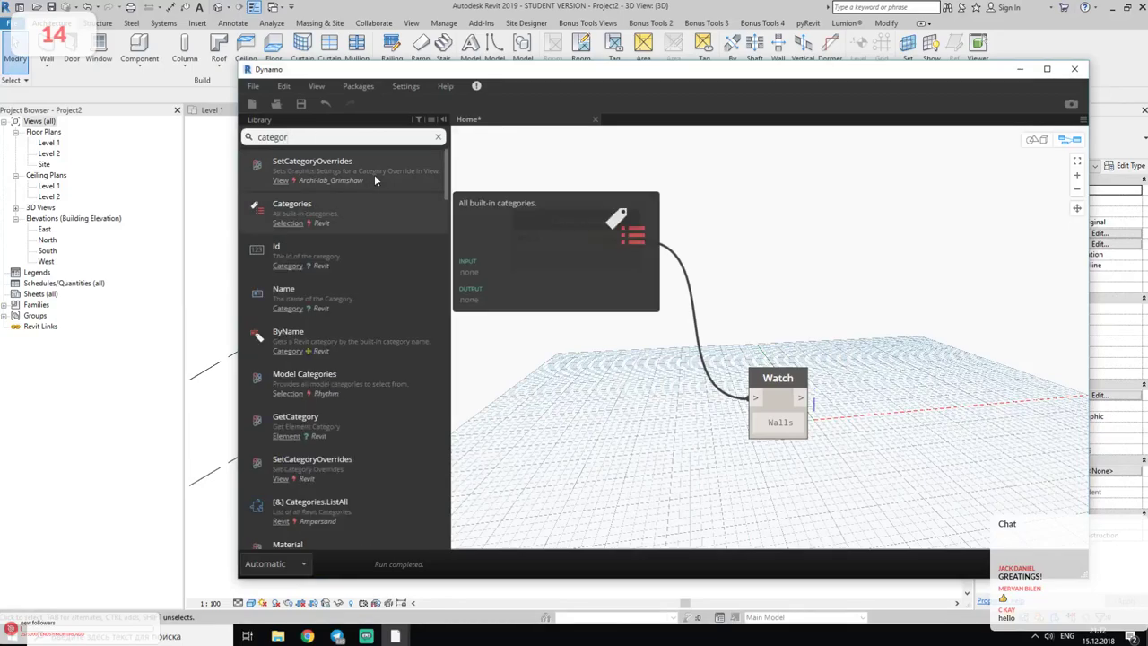
{"action": "left_click", "coordinate": [374, 174]}
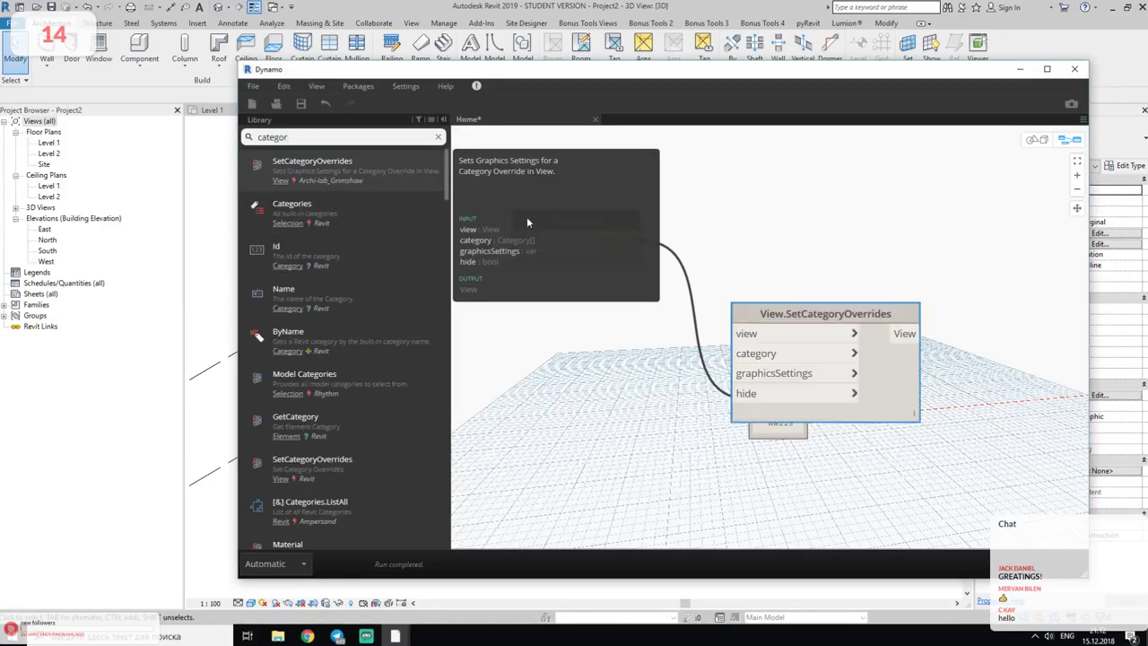
{"action": "key", "text": "Delete"}
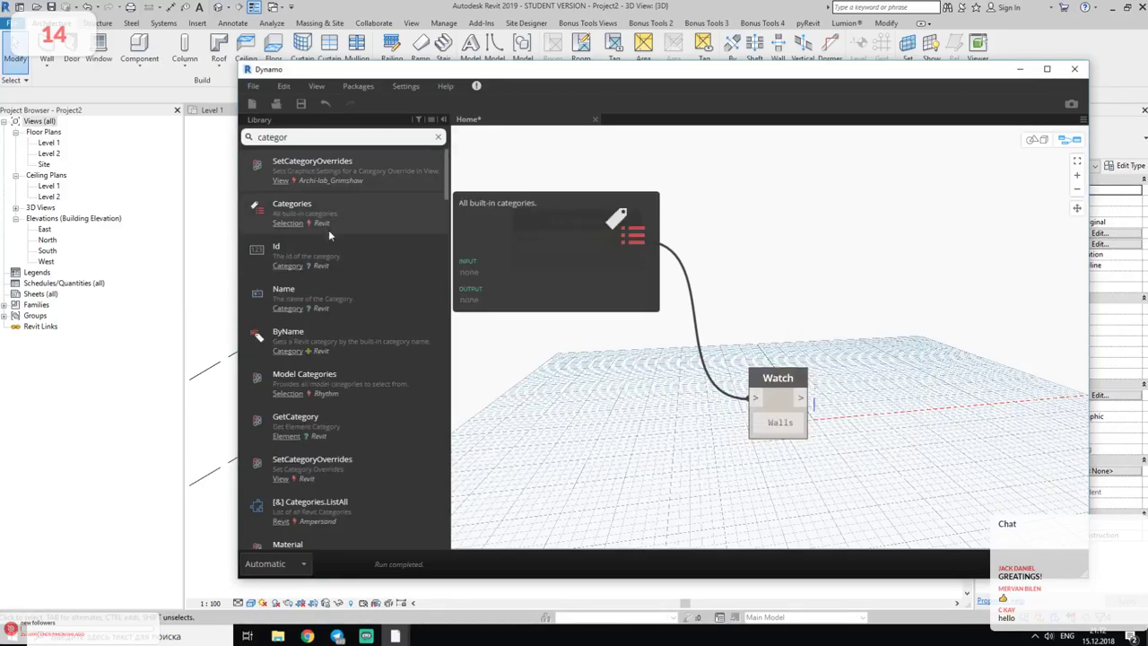
- Clear the search and add a Wall Types node from Revit > Selection
{"action": "left_click", "coordinate": [405, 381]}
{"action": "scroll", "coordinate": [405, 369], "scroll_direction": "down", "scroll_amount": 3}
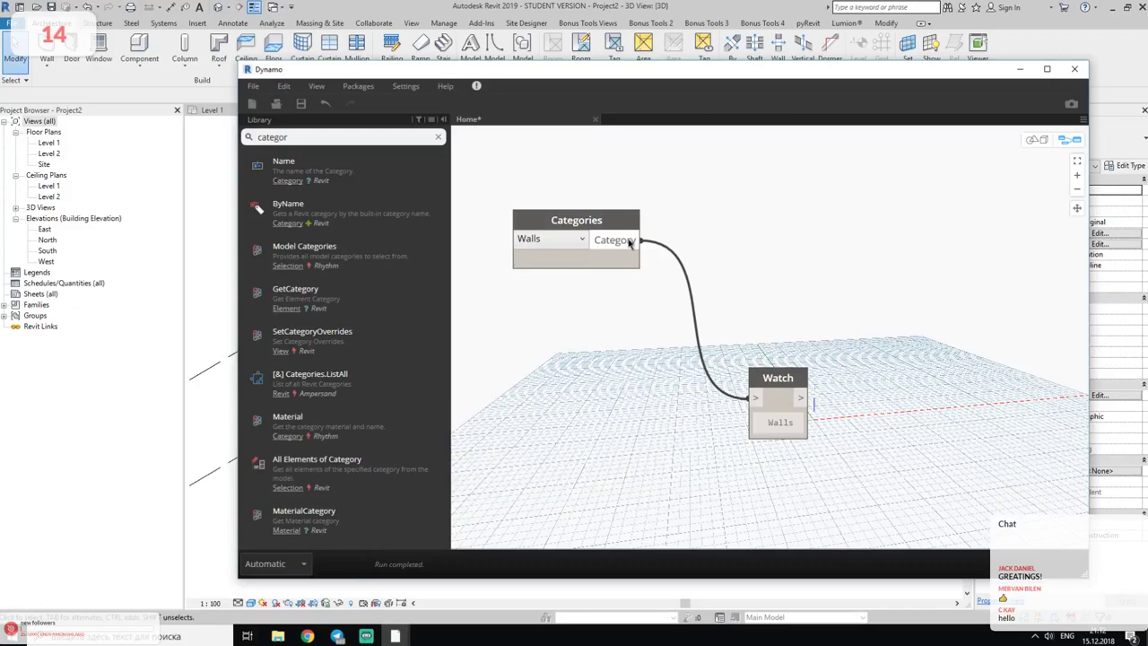
{"action": "scroll", "coordinate": [378, 332], "scroll_direction": "up", "scroll_amount": 3}
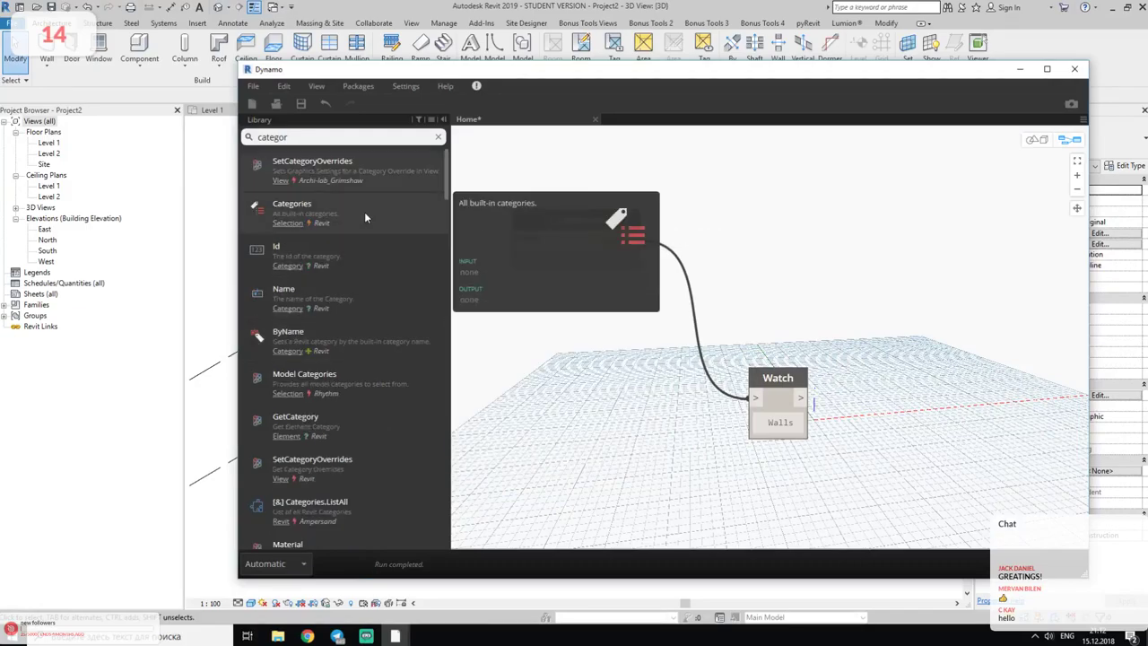
{"action": "left_click", "coordinate": [287, 224]}
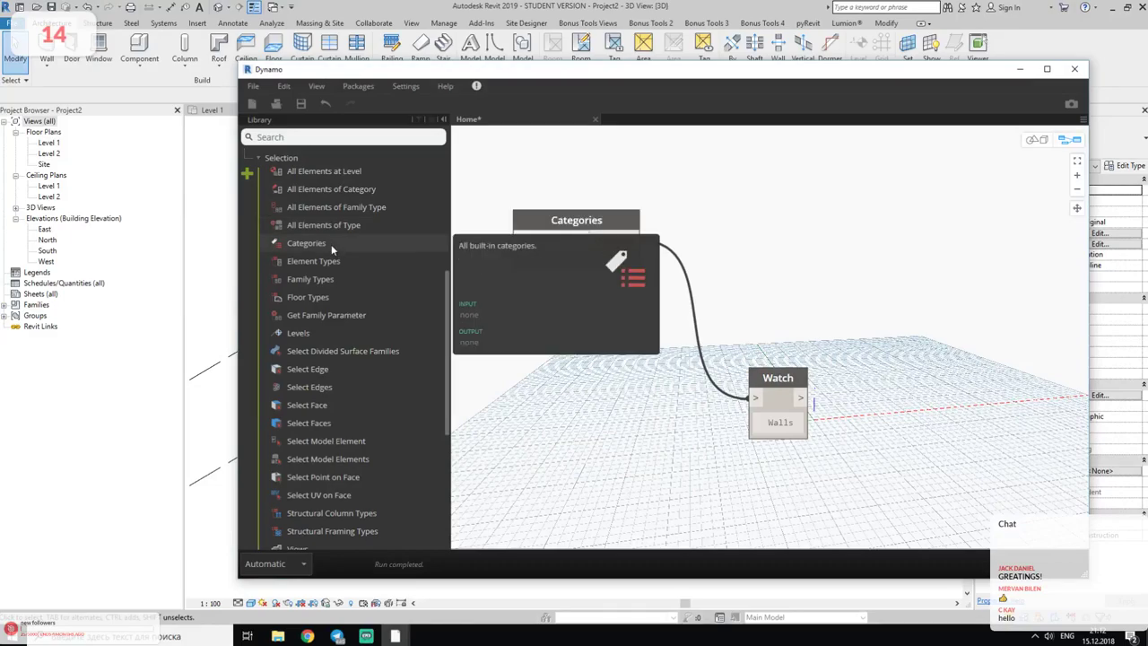
{"action": "scroll", "coordinate": [331, 248], "scroll_direction": "down", "scroll_amount": 8}
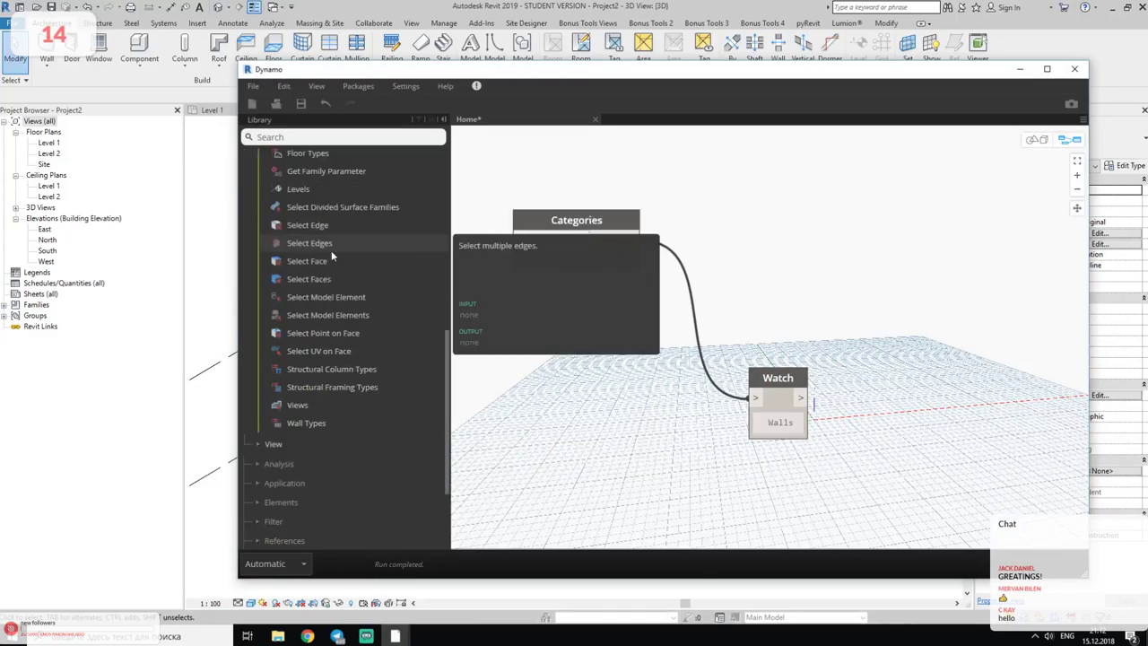
{"action": "scroll", "coordinate": [331, 253], "scroll_direction": "up", "scroll_amount": 4}
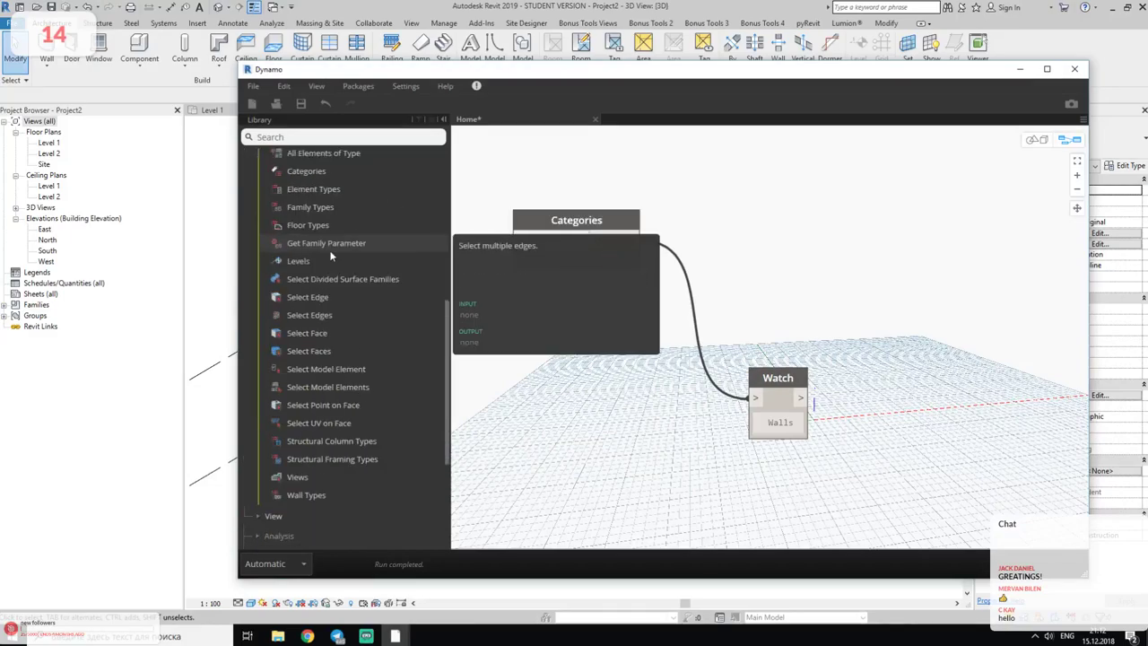
{"action": "left_click", "coordinate": [309, 497]}
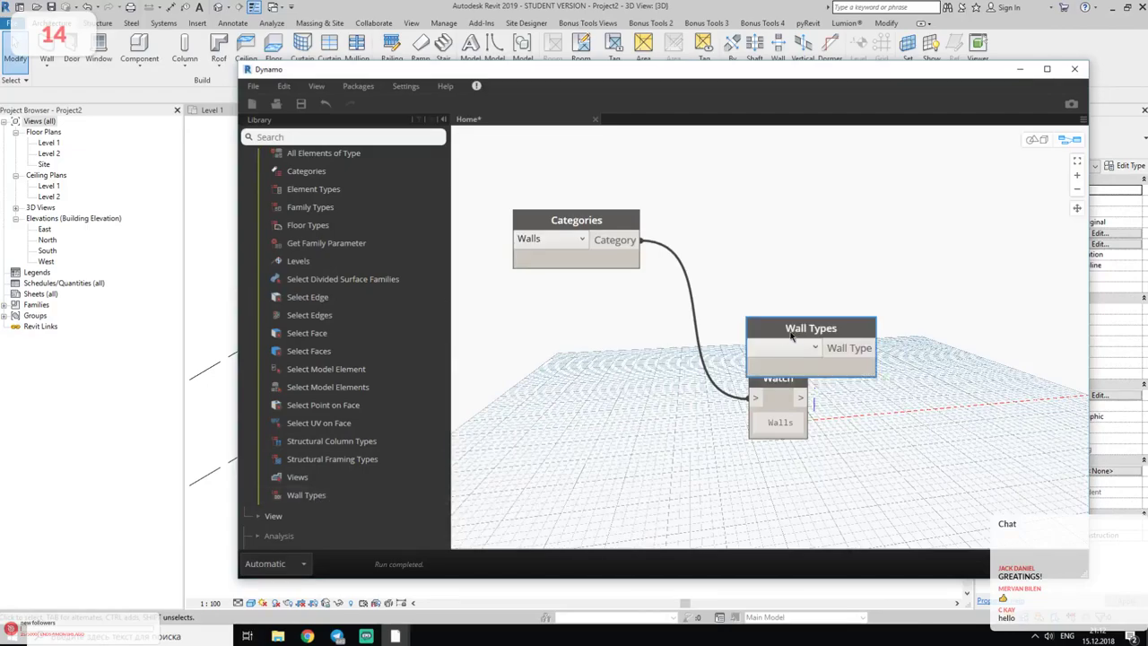
- Move Wall Types aside, discard Element Types and Get Family Parameter, and add All Elements of Category
{"action": "left_click_drag", "start_coordinate": [791, 335], "coordinate": [552, 326]}
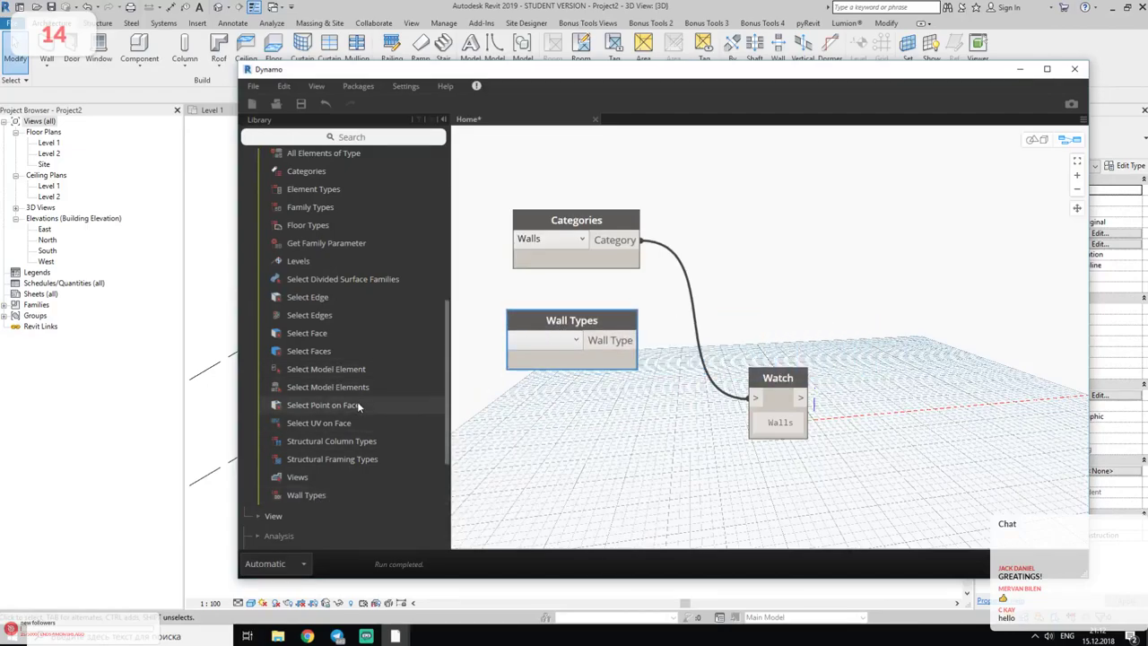
{"action": "scroll", "coordinate": [357, 408], "scroll_direction": "up", "scroll_amount": 2}
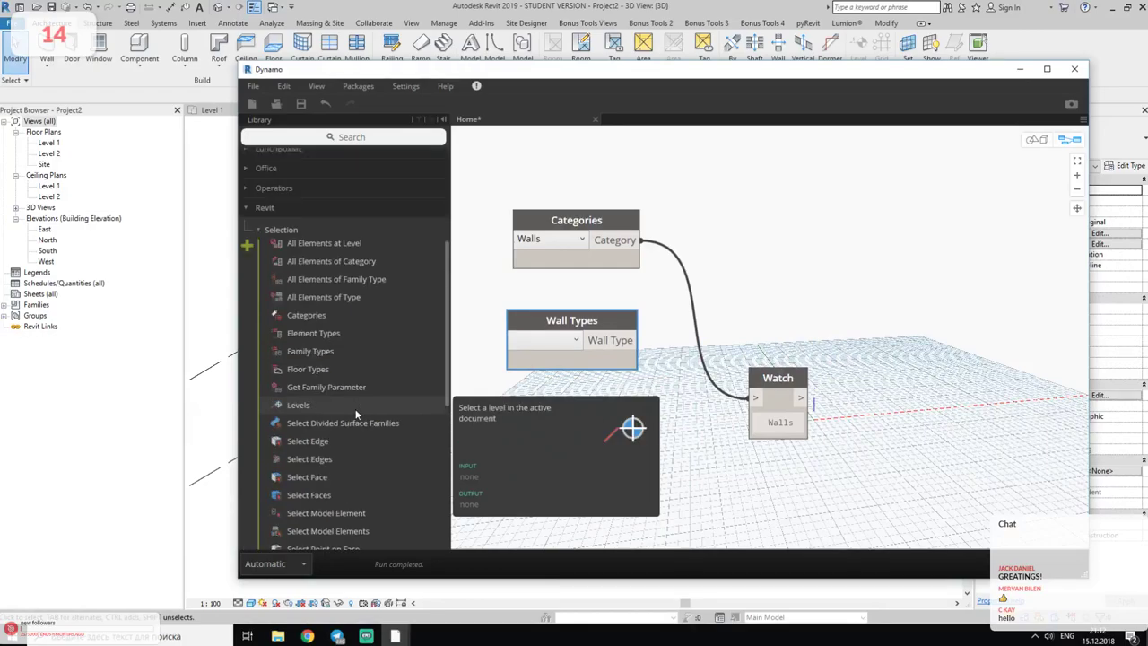
{"action": "left_click", "coordinate": [371, 339]}
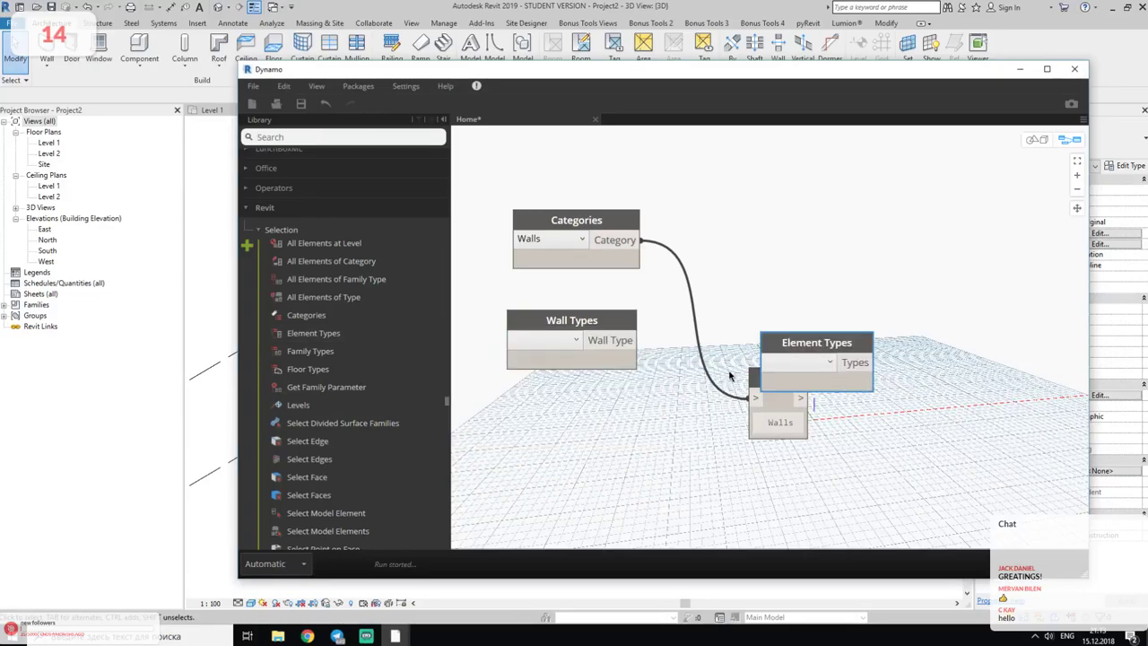
{"action": "key", "text": "Delete"}
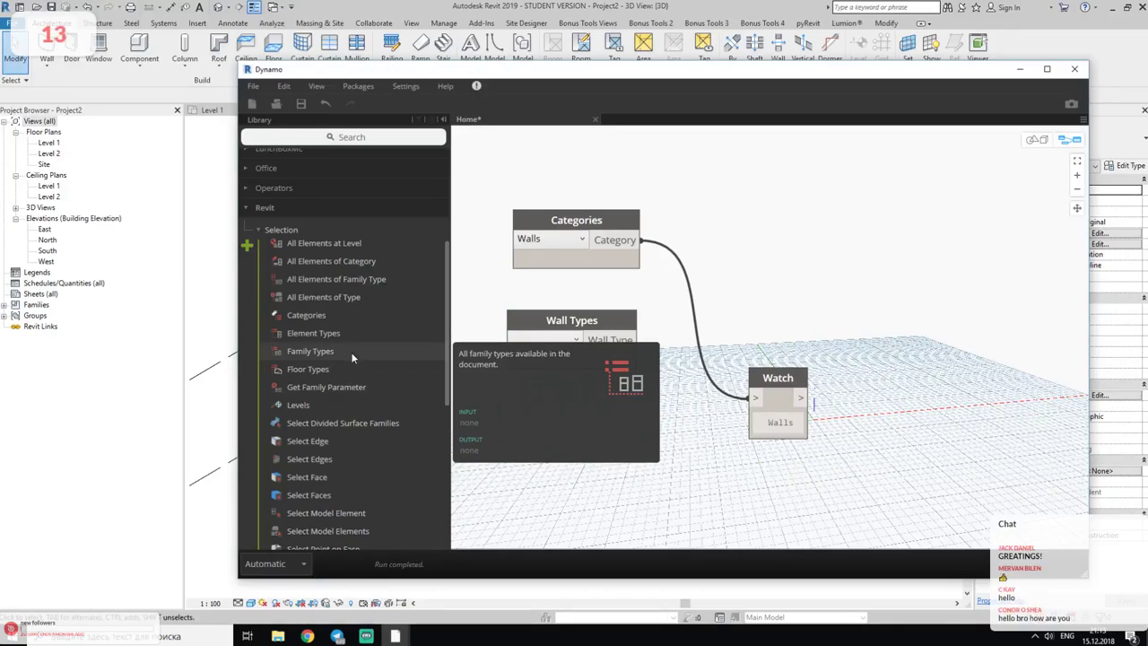
{"action": "left_click", "coordinate": [368, 387]}
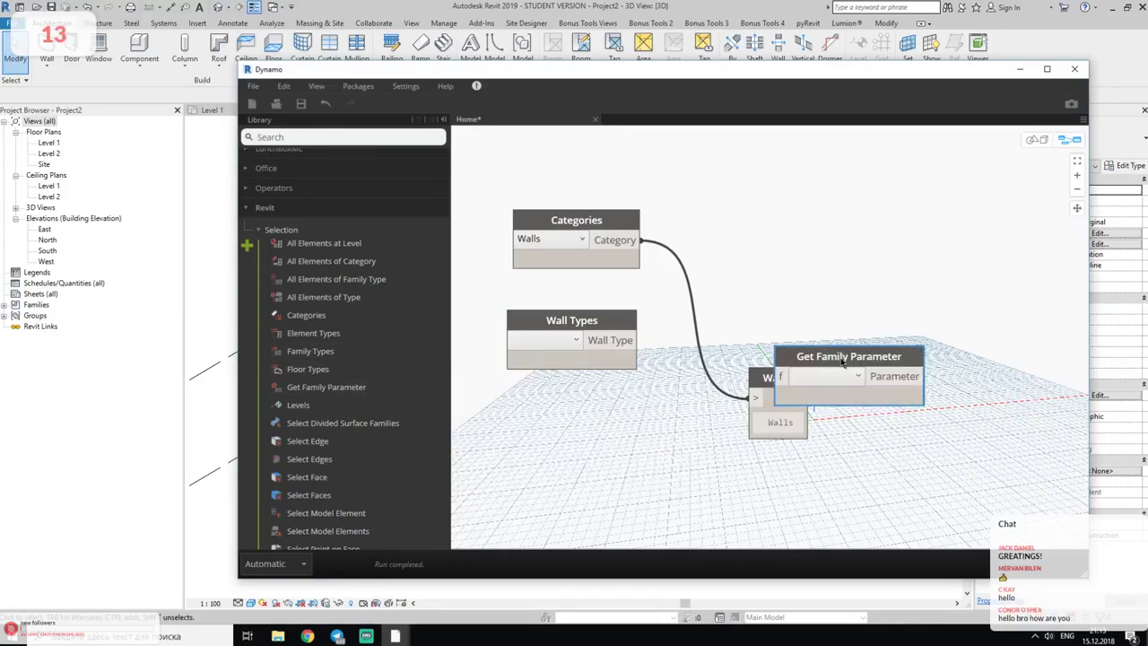
{"action": "key", "text": "Delete"}
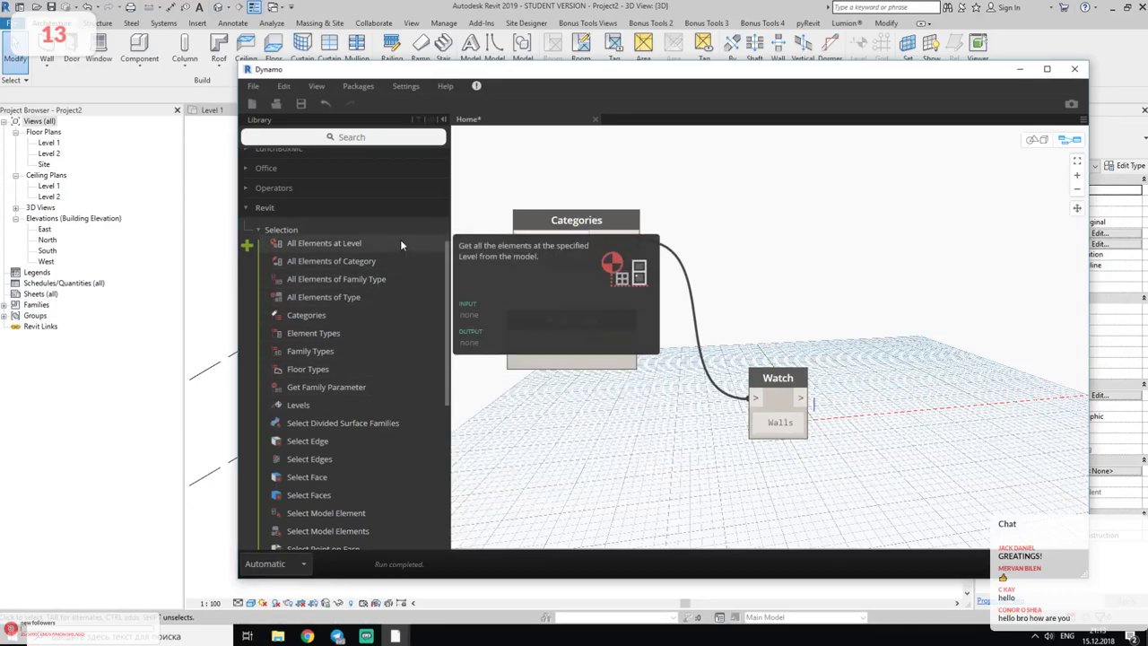
{"action": "left_click", "coordinate": [386, 261]}
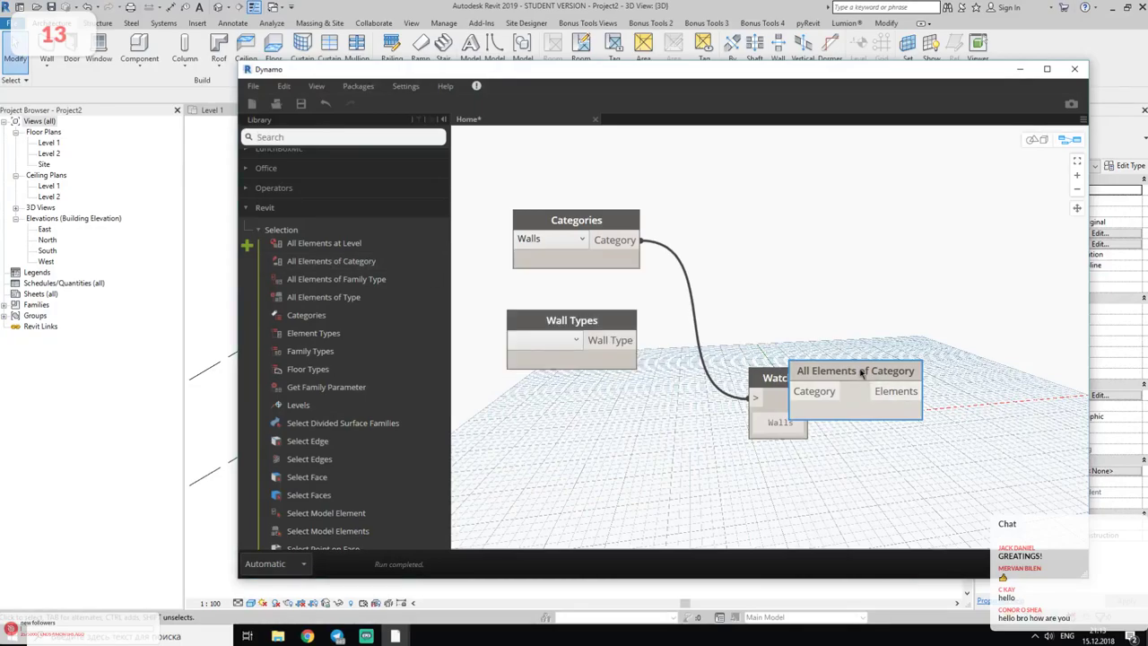
- Wire Walls through All Elements of Category into Watch, which lists wall 359831
{"action": "left_click_drag", "start_coordinate": [857, 370], "coordinate": [861, 242]}
{"action": "left_click_drag", "start_coordinate": [576, 220], "coordinate": [581, 193]}
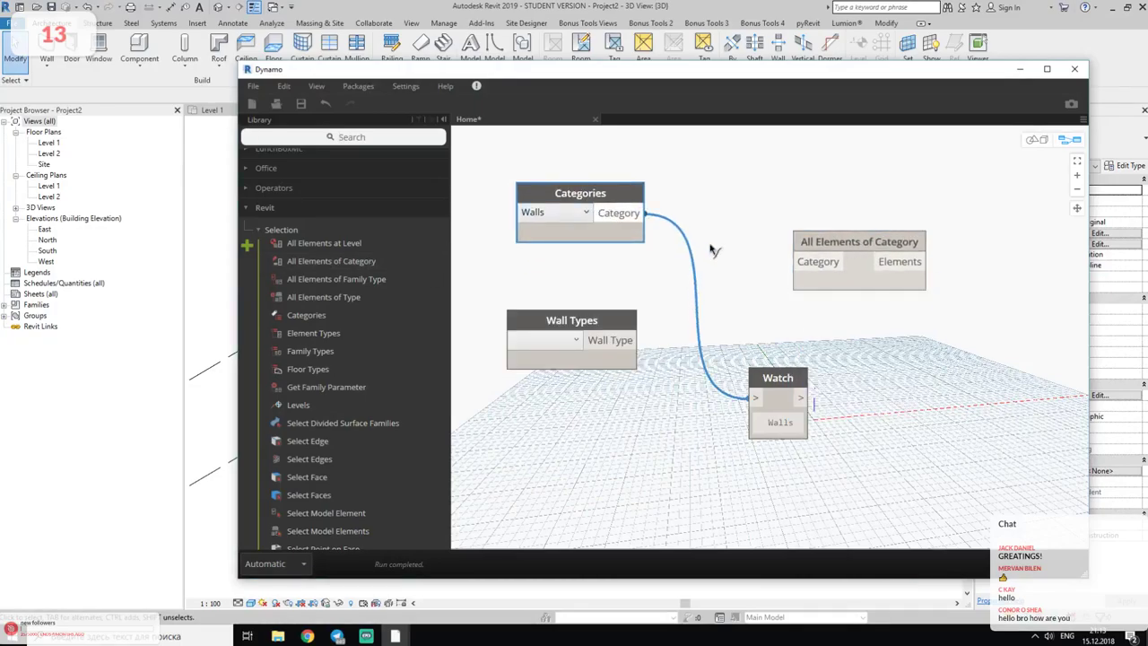
{"action": "left_click_drag", "start_coordinate": [643, 212], "coordinate": [795, 261]}
{"action": "middle_click_drag", "start_coordinate": [927, 266], "coordinate": [705, 252]}
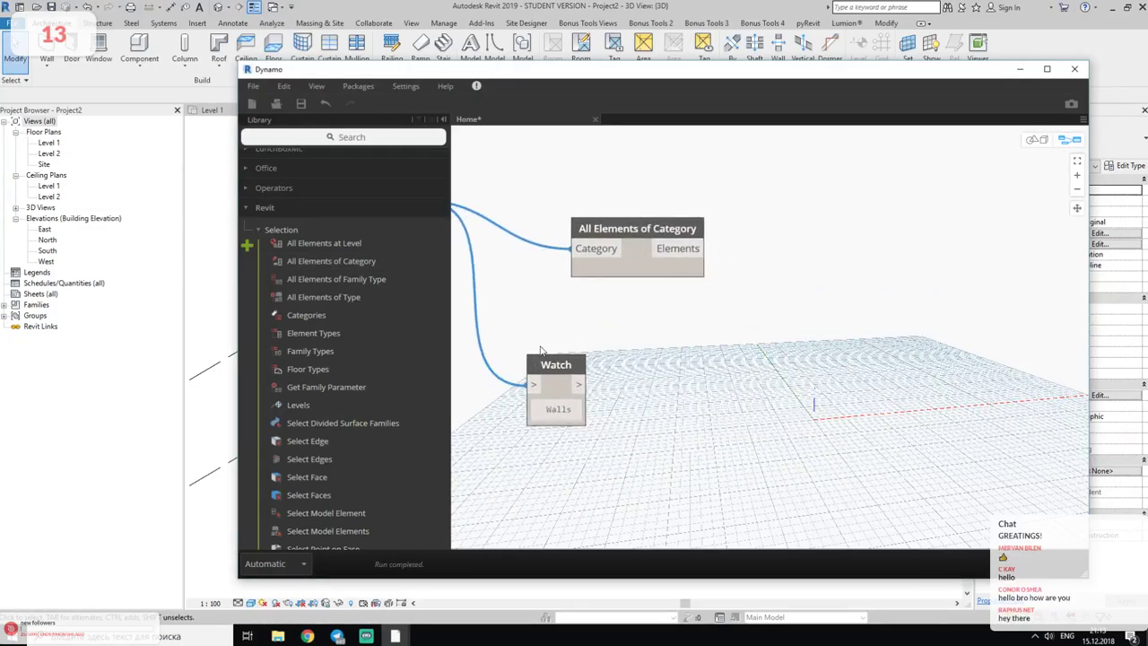
{"action": "left_click_drag", "start_coordinate": [557, 364], "coordinate": [718, 378]}
{"action": "middle_click_drag", "start_coordinate": [719, 378], "coordinate": [824, 390]}
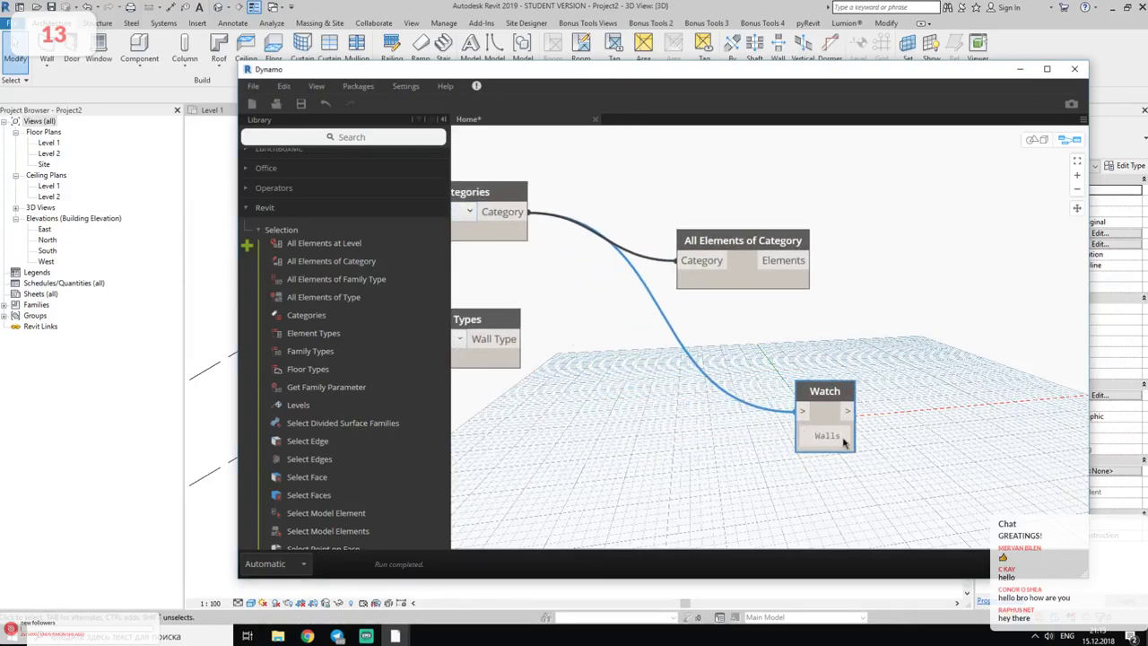
{"action": "left_click_drag", "start_coordinate": [813, 261], "coordinate": [801, 411]}
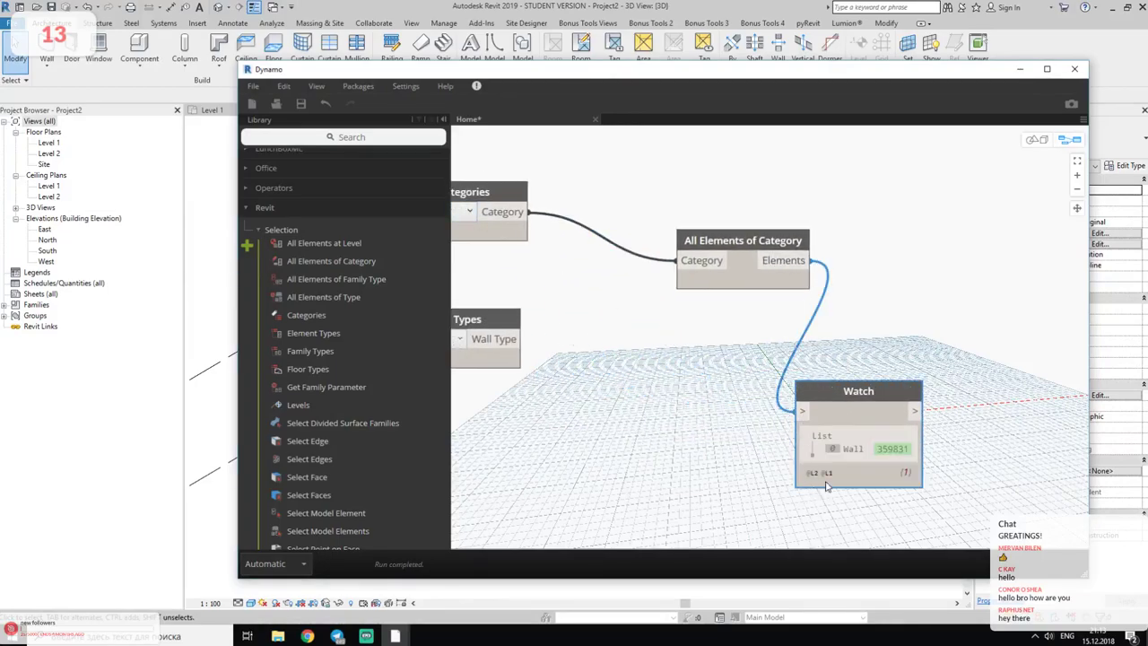
{"action": "middle_click_drag", "start_coordinate": [969, 476], "coordinate": [796, 424]}
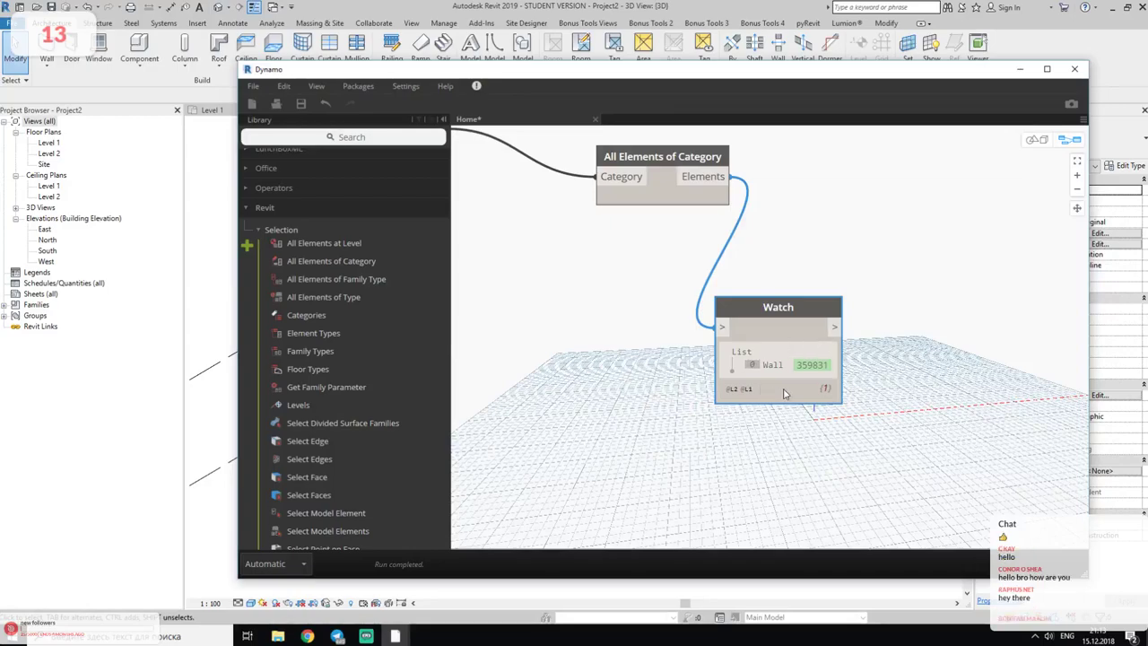
{"action": "left_click_drag", "start_coordinate": [489, 79], "coordinate": [956, 151]}
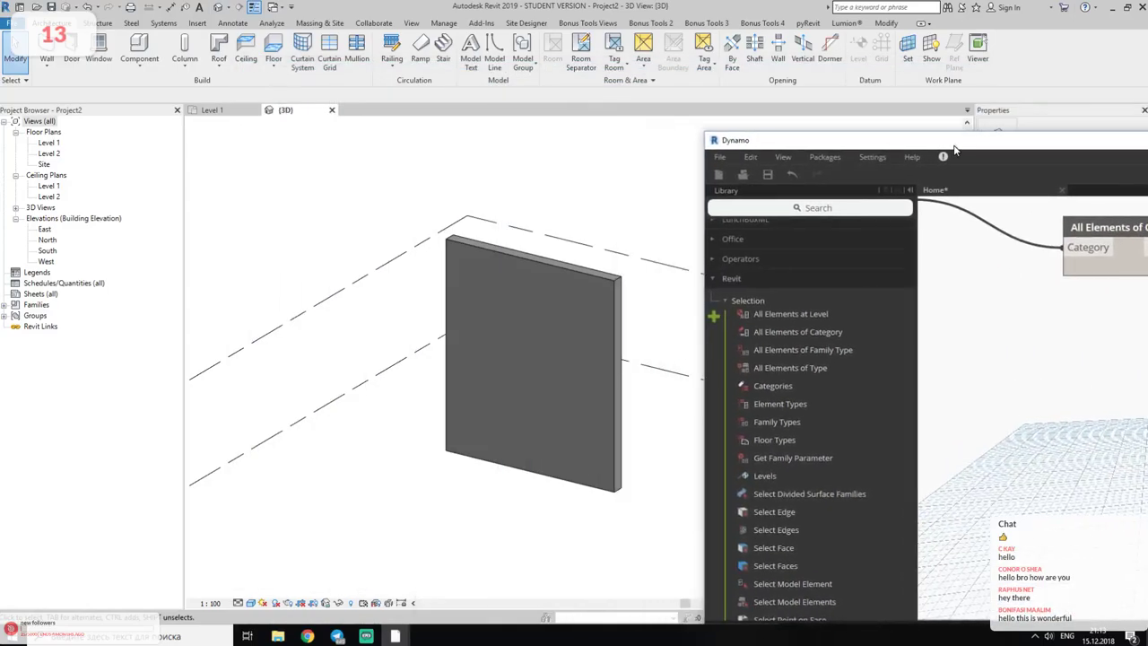
- Draw a second wall so Watch lists walls 359831 and 359892
{"action": "left_click", "coordinate": [46, 49]}
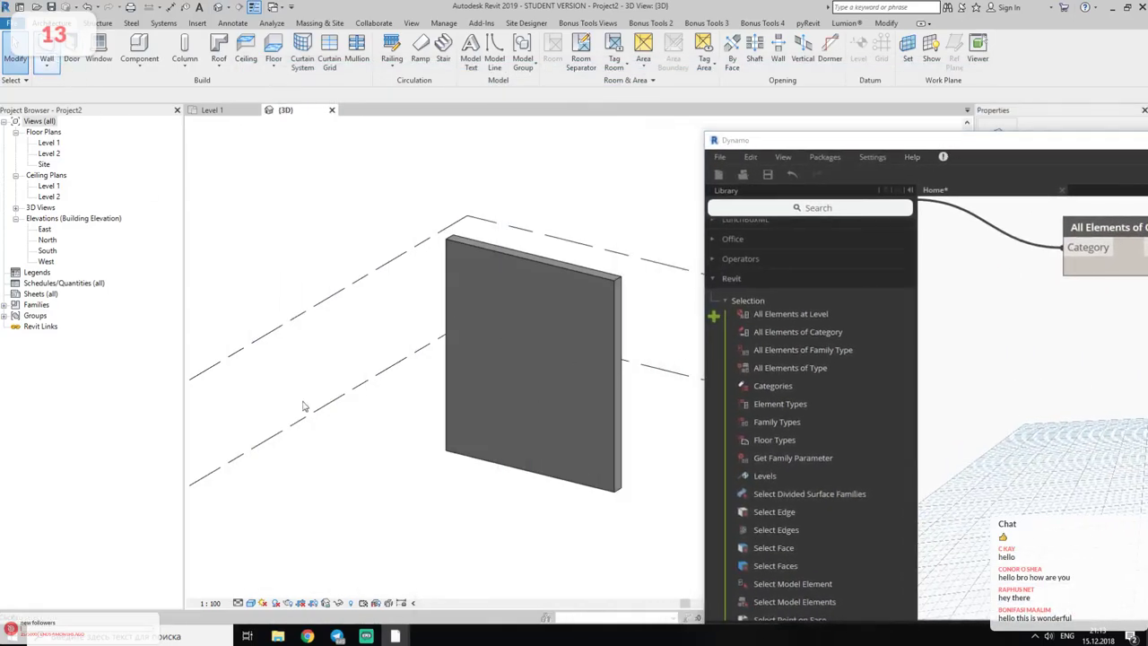
{"action": "left_click", "coordinate": [363, 427]}
{"action": "left_click", "coordinate": [372, 567]}
{"action": "key", "text": "Escape"}
{"action": "key", "text": "Escape"}
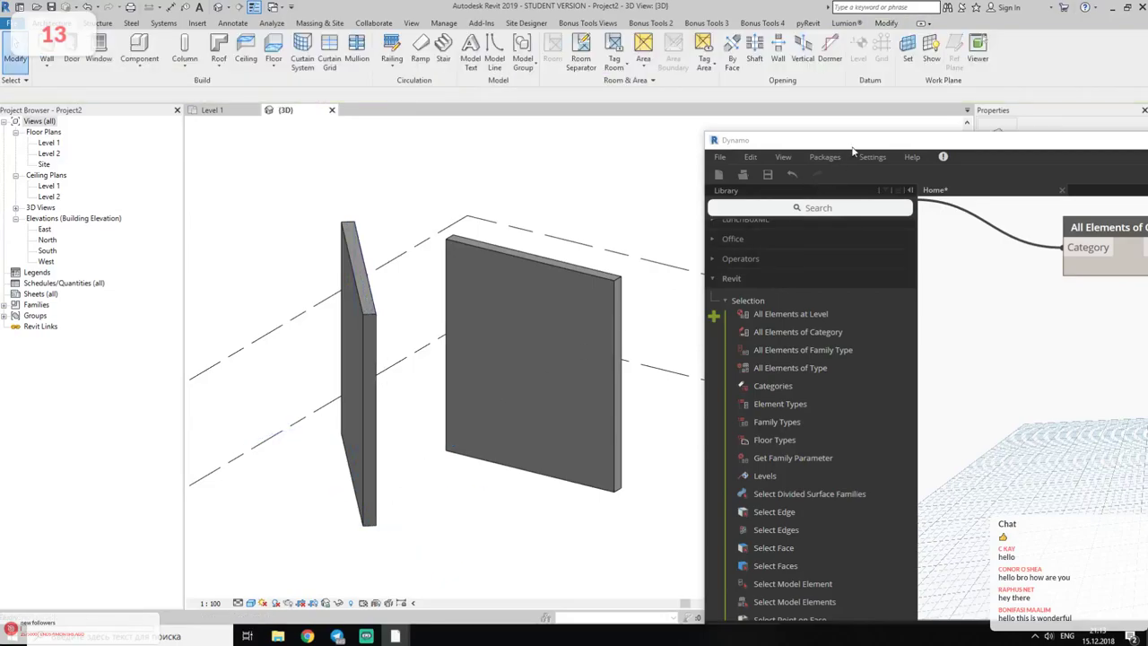
{"action": "left_click_drag", "start_coordinate": [848, 147], "coordinate": [359, 98]}
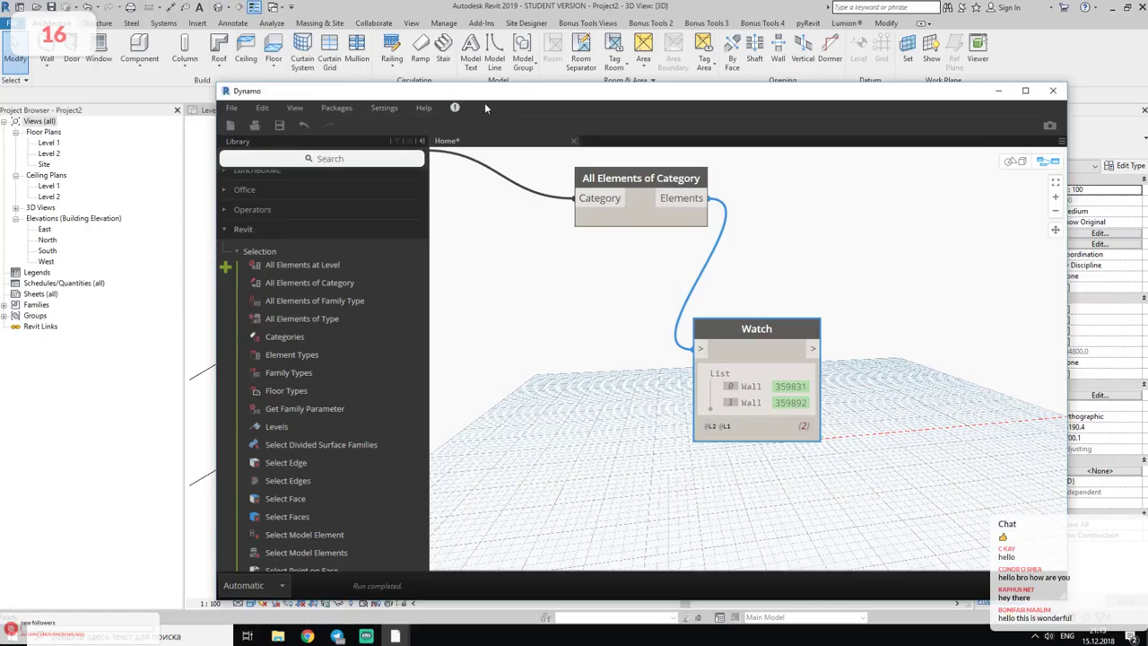
{"action": "left_click_drag", "start_coordinate": [491, 95], "coordinate": [840, 114]}
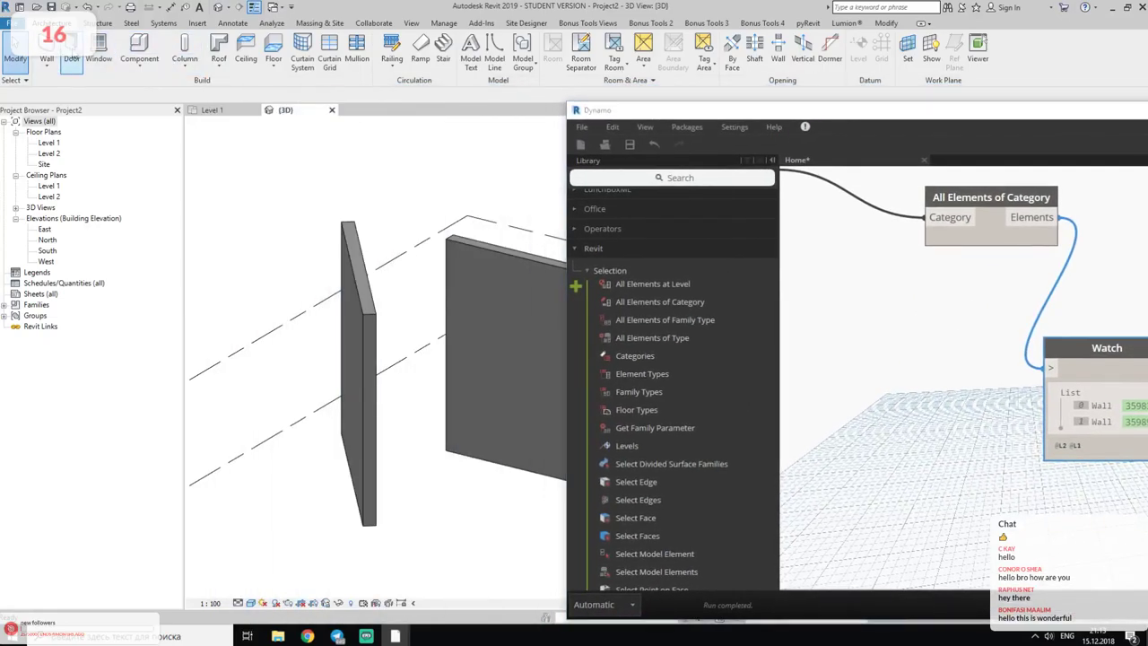
- Try placing a door on the wall, then delete it
{"action": "left_click", "coordinate": [72, 55]}
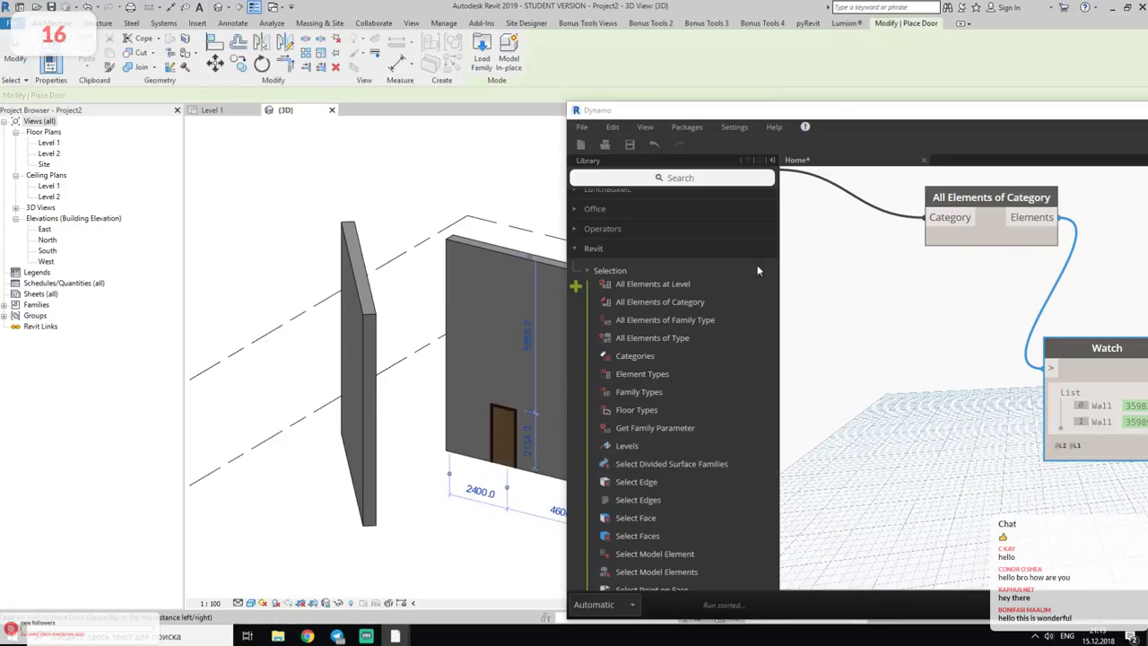
{"action": "key", "text": "Escape"}
{"action": "key", "text": "Escape"}
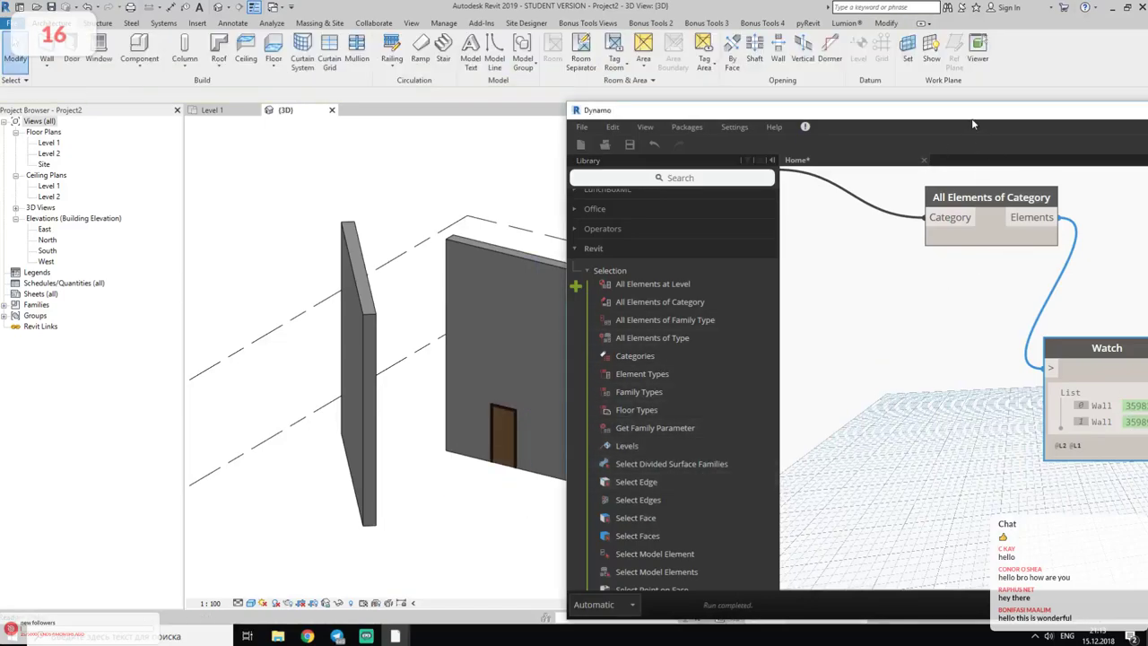
{"action": "left_click_drag", "start_coordinate": [976, 110], "coordinate": [697, 87]}
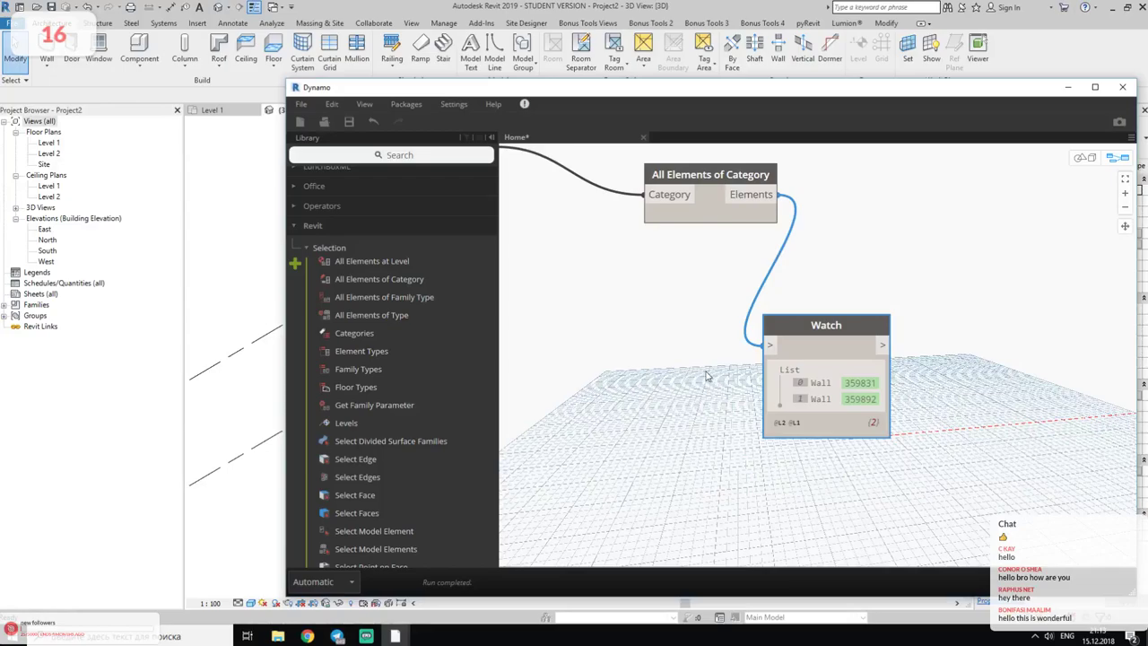
{"action": "left_click_drag", "start_coordinate": [556, 93], "coordinate": [807, 105]}
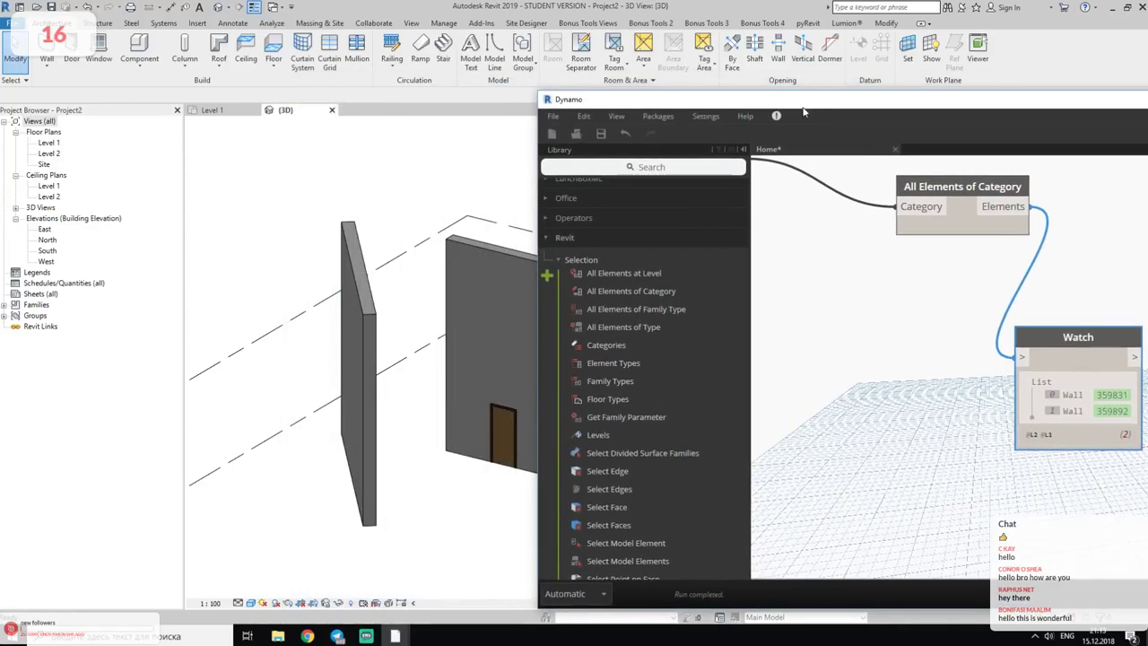
{"action": "left_click", "coordinate": [503, 440]}
{"action": "key", "text": "Delete"}
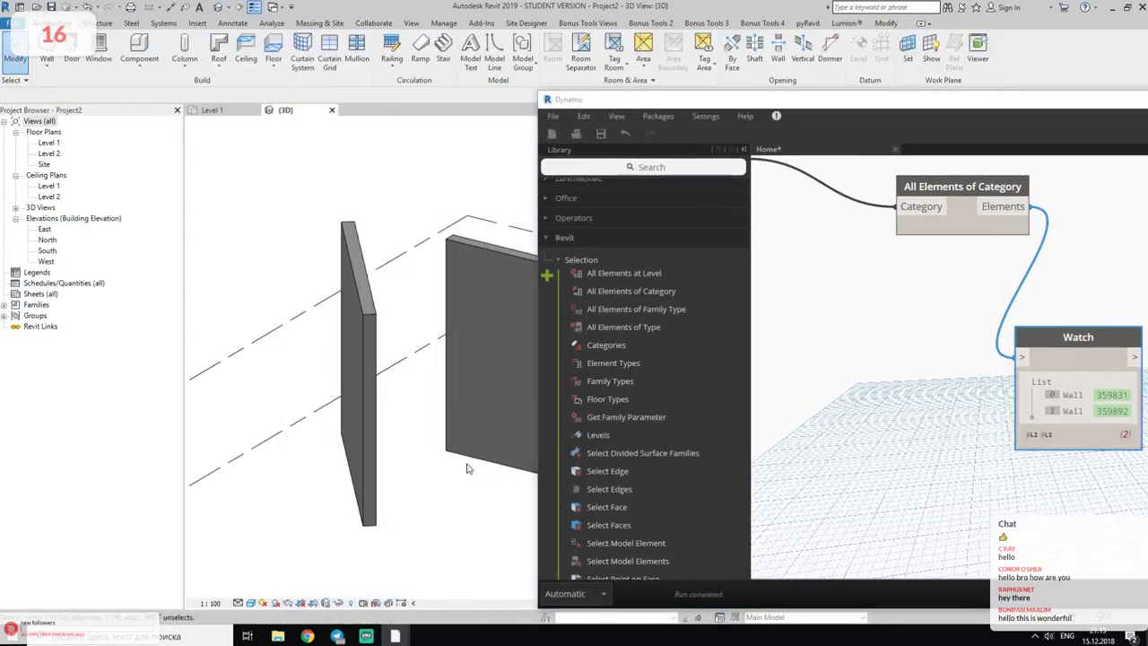
- Draw a Generic - 90mm Brick wall in the 3D view with the WA command
{"action": "key", "text": "w"}
{"action": "key", "text": "a"}
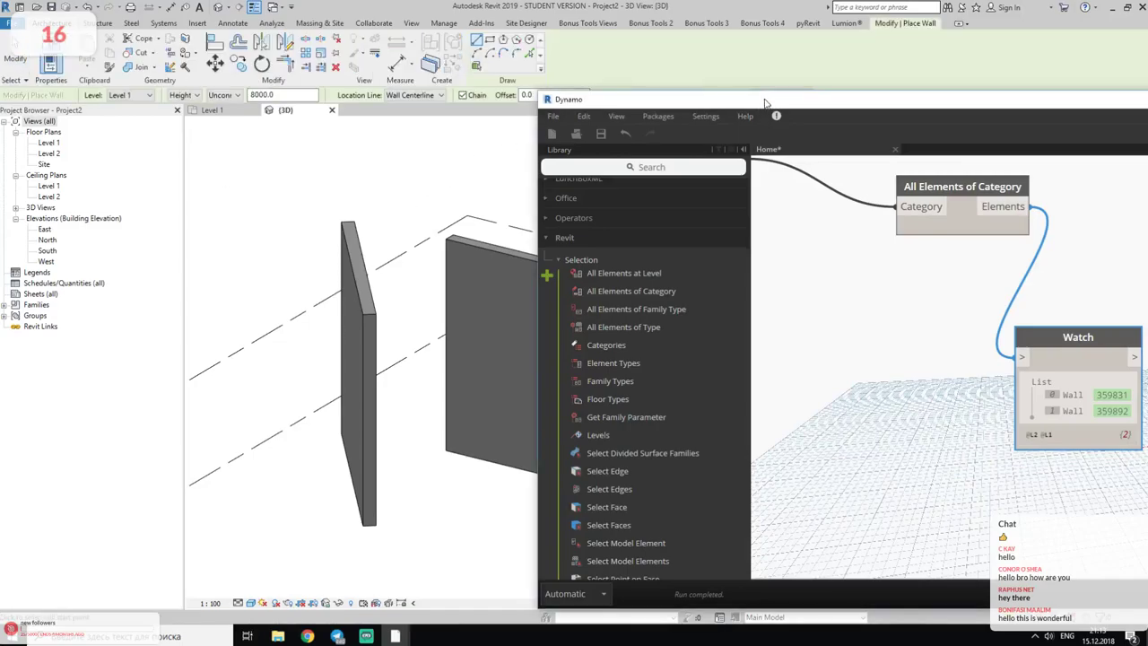
{"action": "left_click_drag", "start_coordinate": [761, 101], "coordinate": [569, 217]}
{"action": "left_click", "coordinate": [1058, 137]}
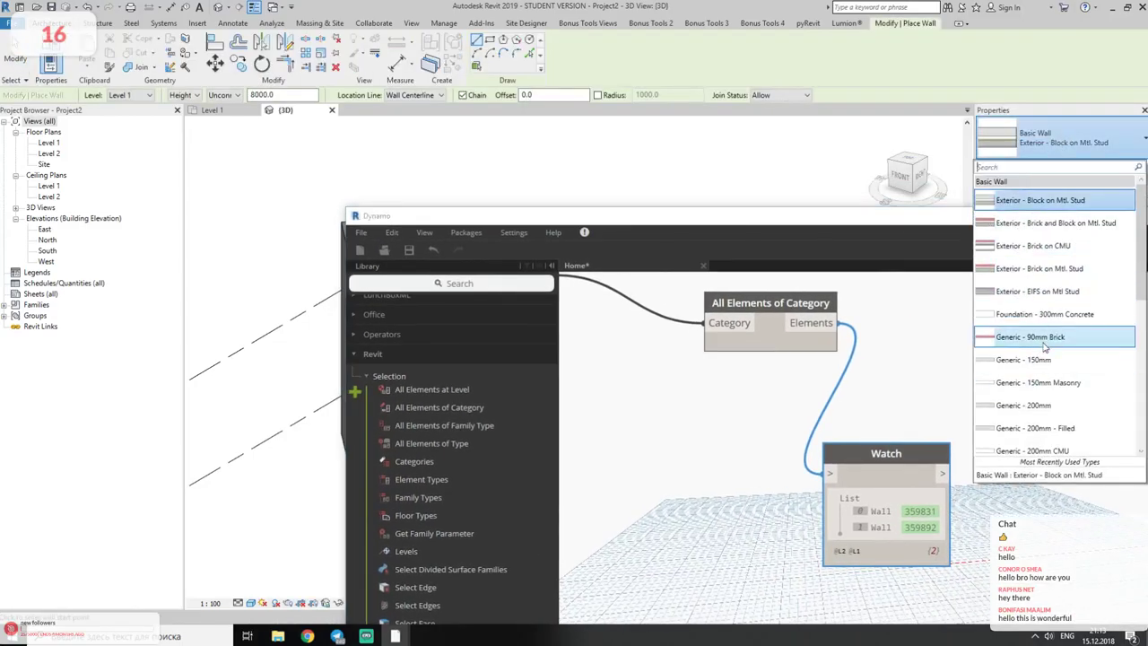
{"action": "left_click", "coordinate": [1032, 338]}
{"action": "left_click_drag", "start_coordinate": [609, 218], "coordinate": [719, 211]}
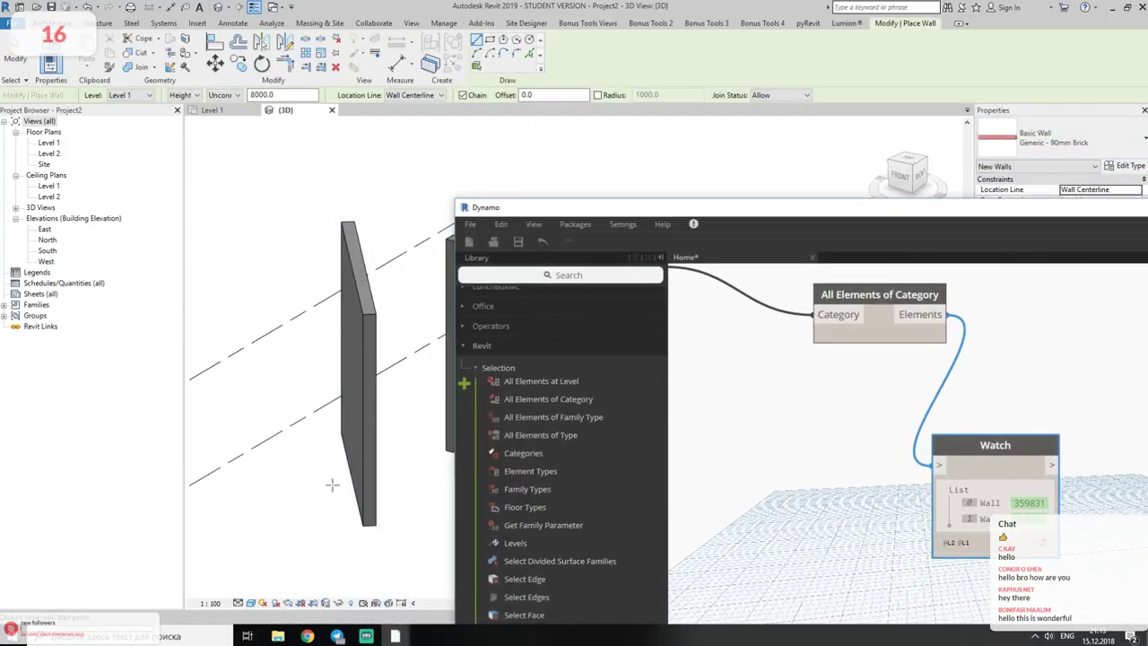
{"action": "left_click", "coordinate": [284, 556]}
{"action": "key", "text": "Escape"}
{"action": "key", "text": "Escape"}
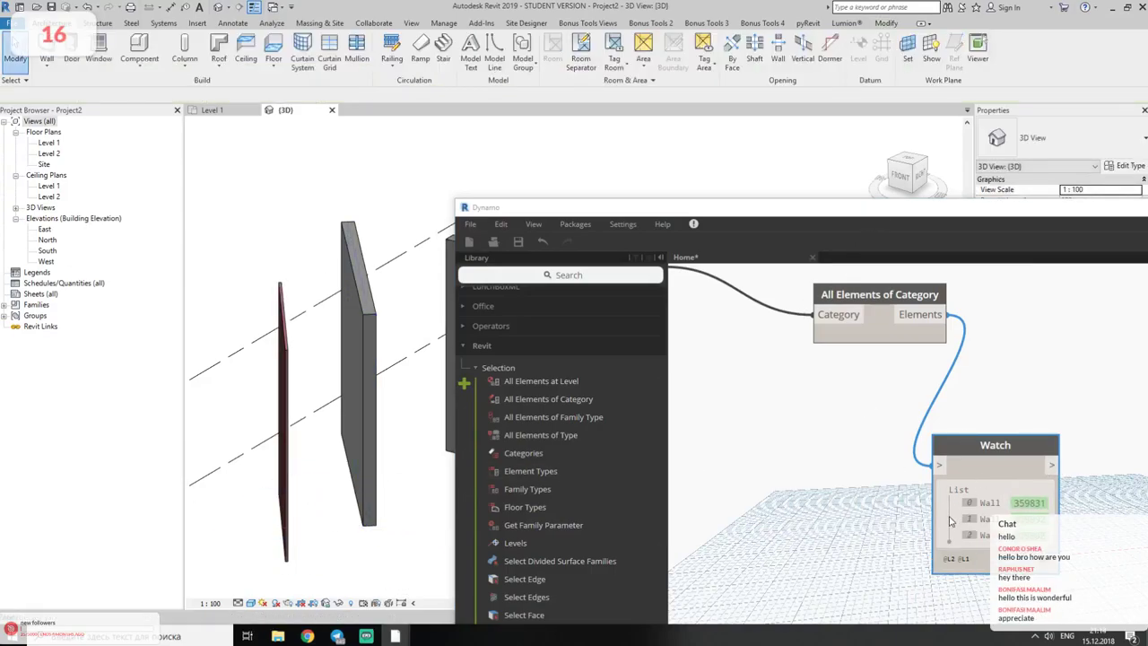
{"action": "mouse_move", "coordinate": [925, 219]}
{"action": "left_mouse_down"}
{"action": "mouse_move", "coordinate": [222, 95]}
{"action": "mouse_move", "coordinate": [732, 93]}
{"action": "left_mouse_up"}
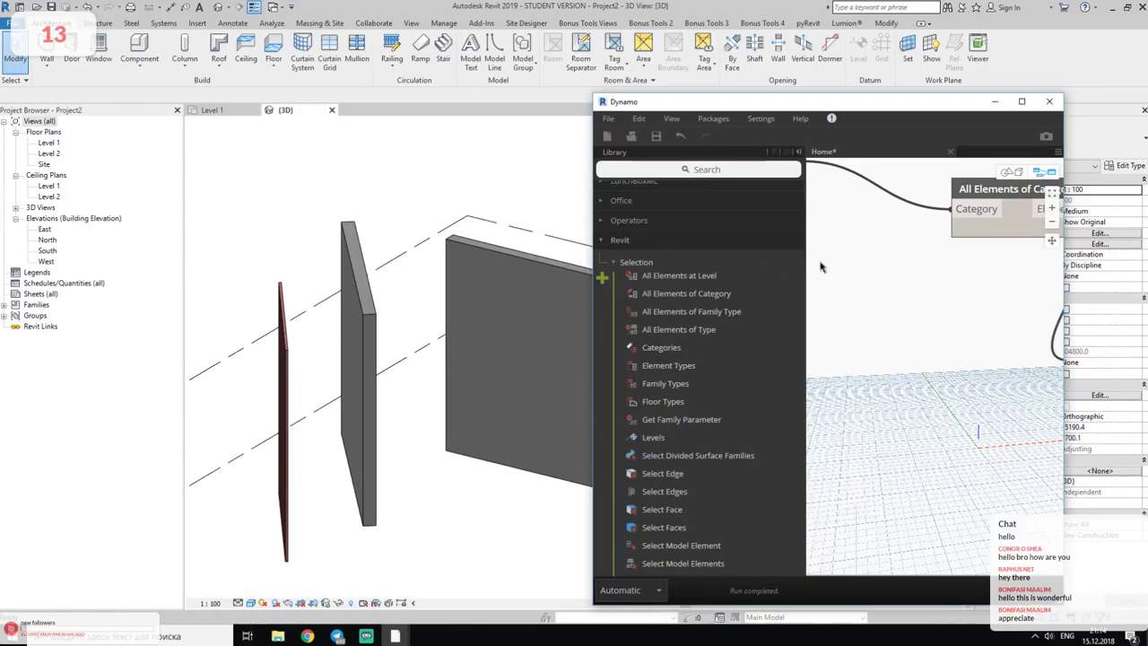
- Frame the walls in the 3D view and set the Wall Types dropdown to Curtain Wall
{"action": "left_click_drag", "start_coordinate": [806, 260], "coordinate": [758, 260]}
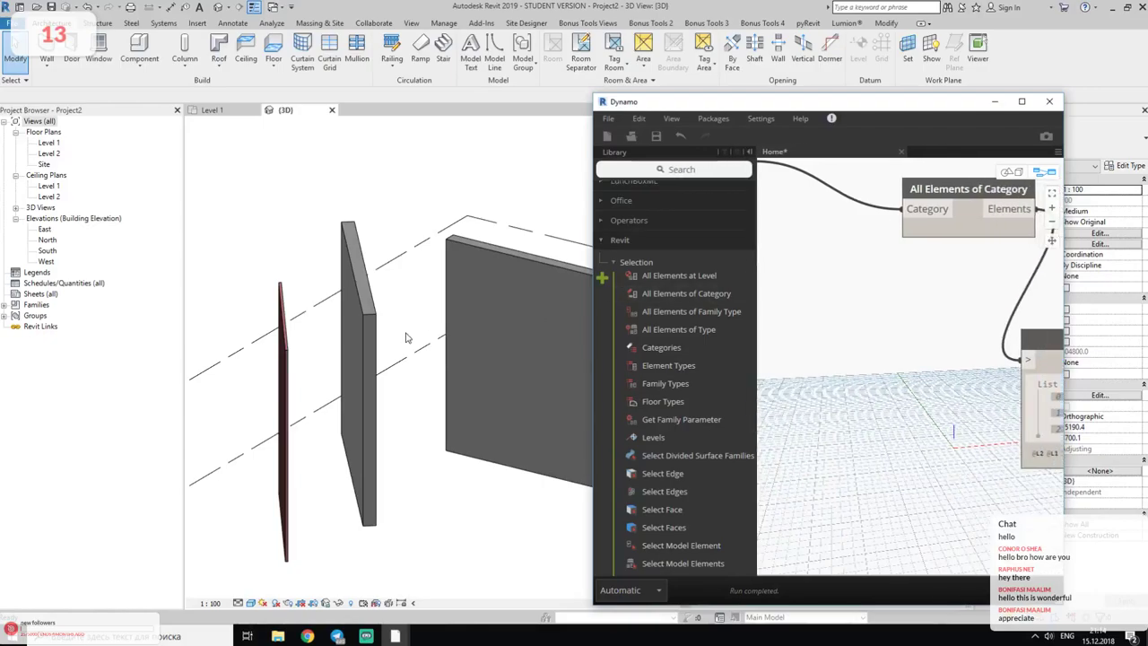
{"action": "mouse_move", "coordinate": [345, 384]}
{"action": "middle_mouse_down"}
{"action": "mouse_move", "coordinate": [223, 272]}
{"action": "mouse_move", "coordinate": [531, 372]}
{"action": "mouse_move", "coordinate": [542, 361]}
{"action": "middle_mouse_up"}
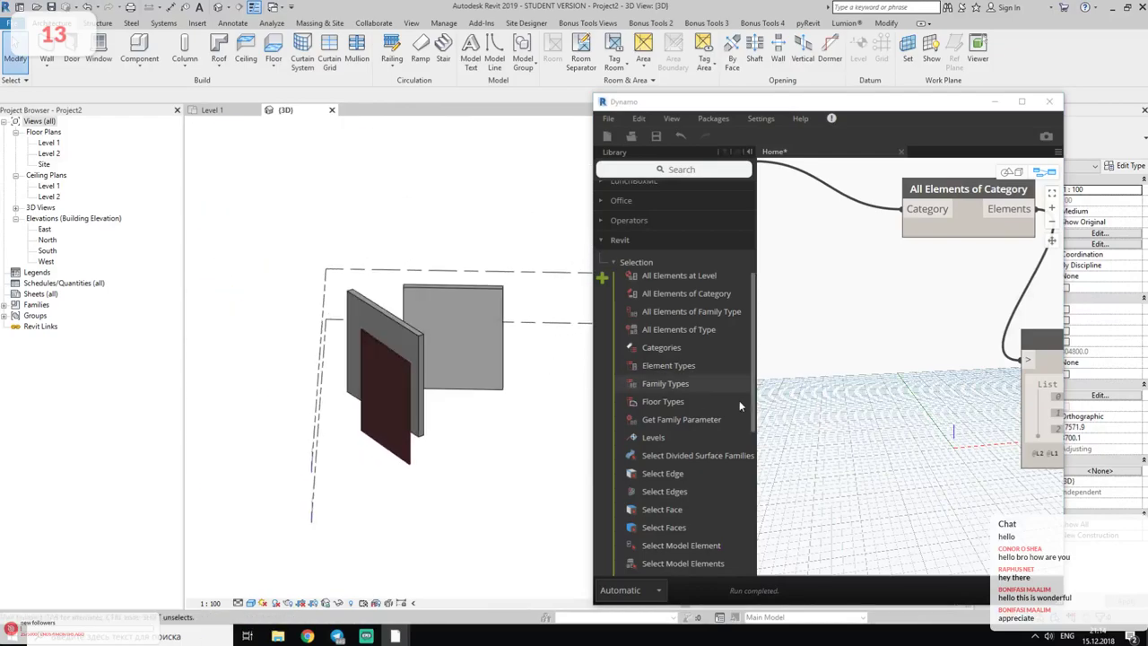
{"action": "scroll", "coordinate": [910, 368], "scroll_direction": "down", "scroll_amount": 5}
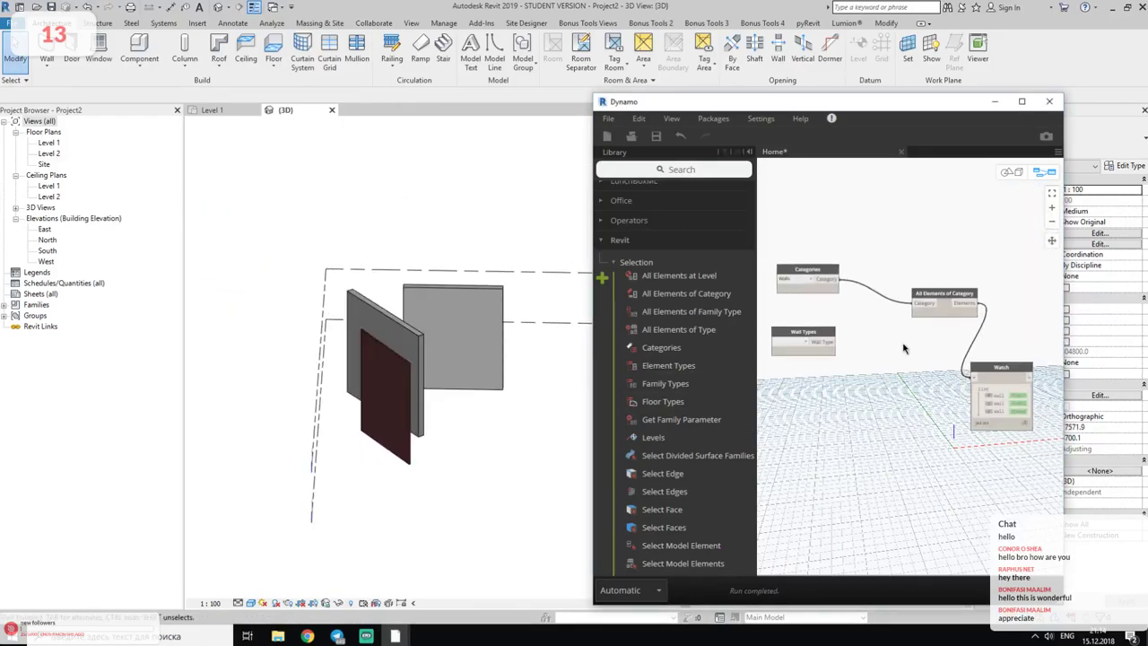
{"action": "scroll", "coordinate": [799, 352], "scroll_direction": "up", "scroll_amount": 2}
{"action": "scroll", "coordinate": [800, 353], "scroll_direction": "up", "scroll_amount": 3}
{"action": "scroll", "coordinate": [799, 353], "scroll_direction": "up", "scroll_amount": 3}
{"action": "scroll", "coordinate": [923, 338], "scroll_direction": "down", "scroll_amount": 1}
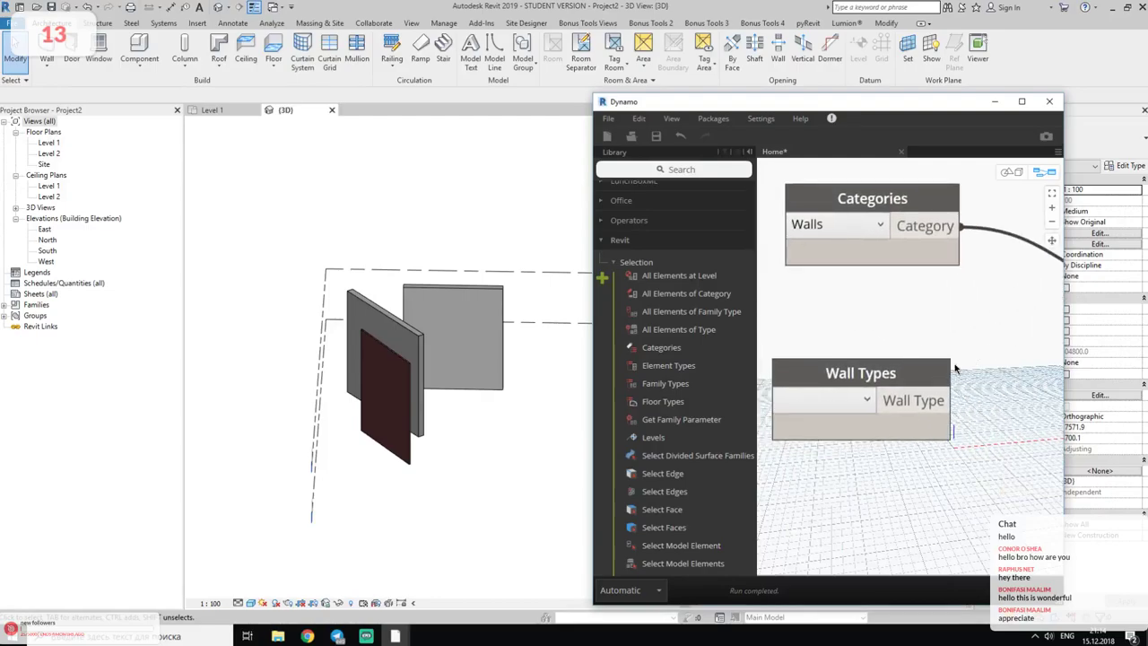
{"action": "left_click", "coordinate": [858, 413]}
{"action": "scroll", "coordinate": [897, 179], "scroll_direction": "down", "scroll_amount": 2}
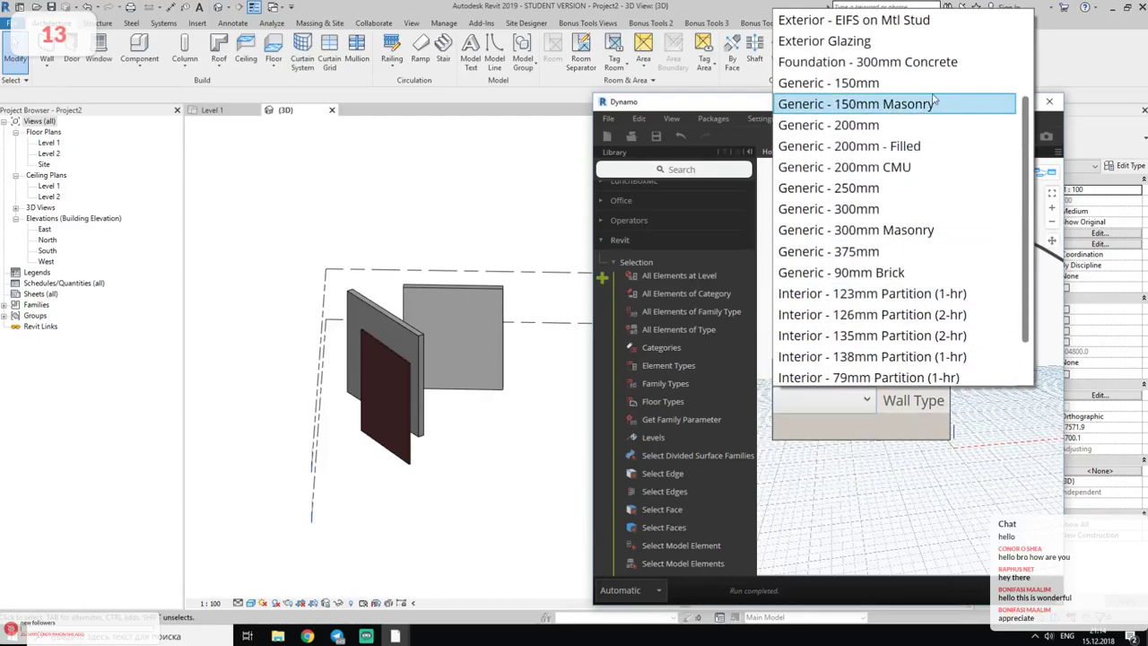
{"action": "scroll", "coordinate": [942, 358], "scroll_direction": "down", "scroll_amount": 1}
{"action": "scroll", "coordinate": [886, 331], "scroll_direction": "up", "scroll_amount": 3}
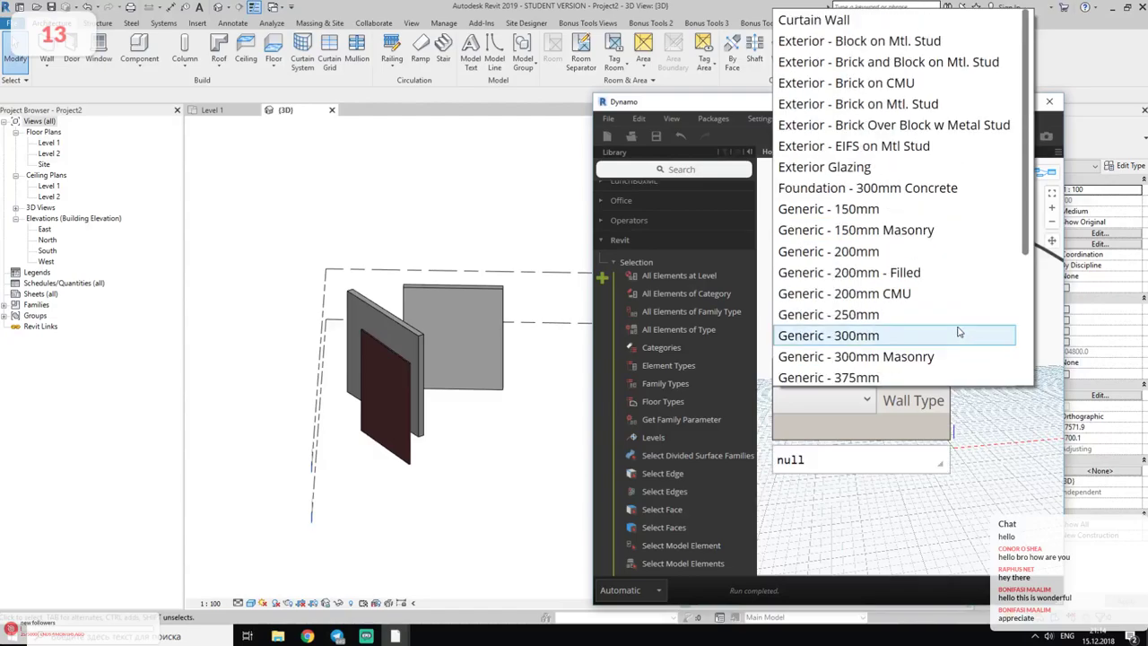
{"action": "scroll", "coordinate": [886, 355], "scroll_direction": "down", "scroll_amount": 1}
{"action": "left_click", "coordinate": [877, 461]}
- Delete the Wall Types node, leaving Categories, All Elements of Category and Watch
{"action": "scroll", "coordinate": [878, 461], "scroll_direction": "down", "scroll_amount": 3}
{"action": "scroll", "coordinate": [844, 377], "scroll_direction": "down", "scroll_amount": 1}
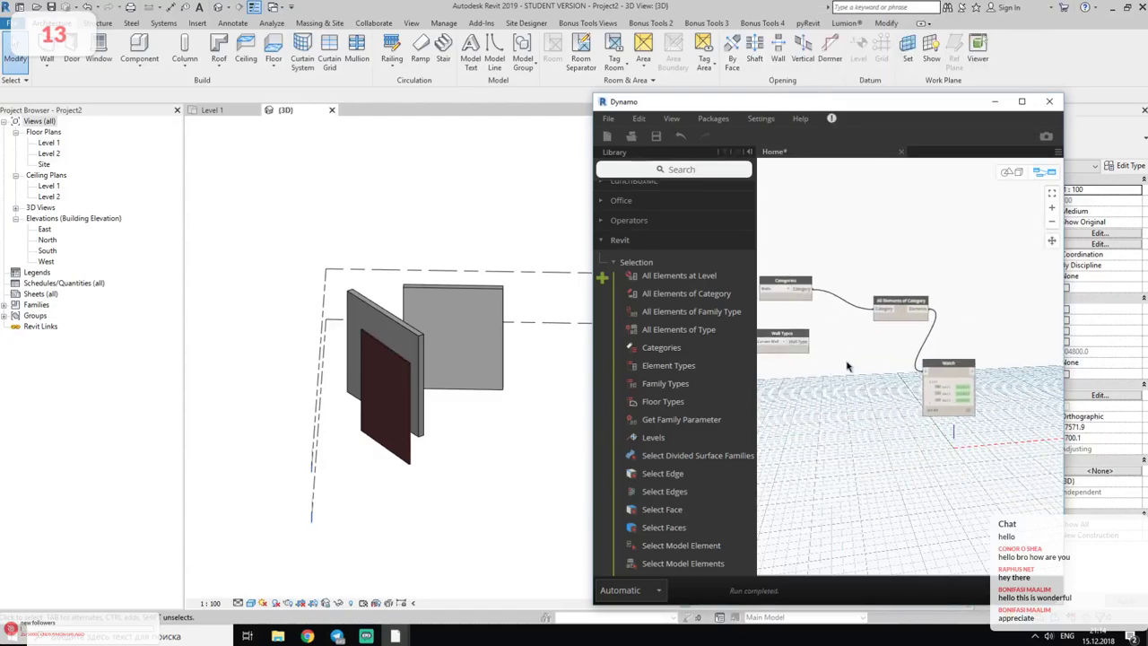
{"action": "scroll", "coordinate": [822, 302], "scroll_direction": "up", "scroll_amount": 1}
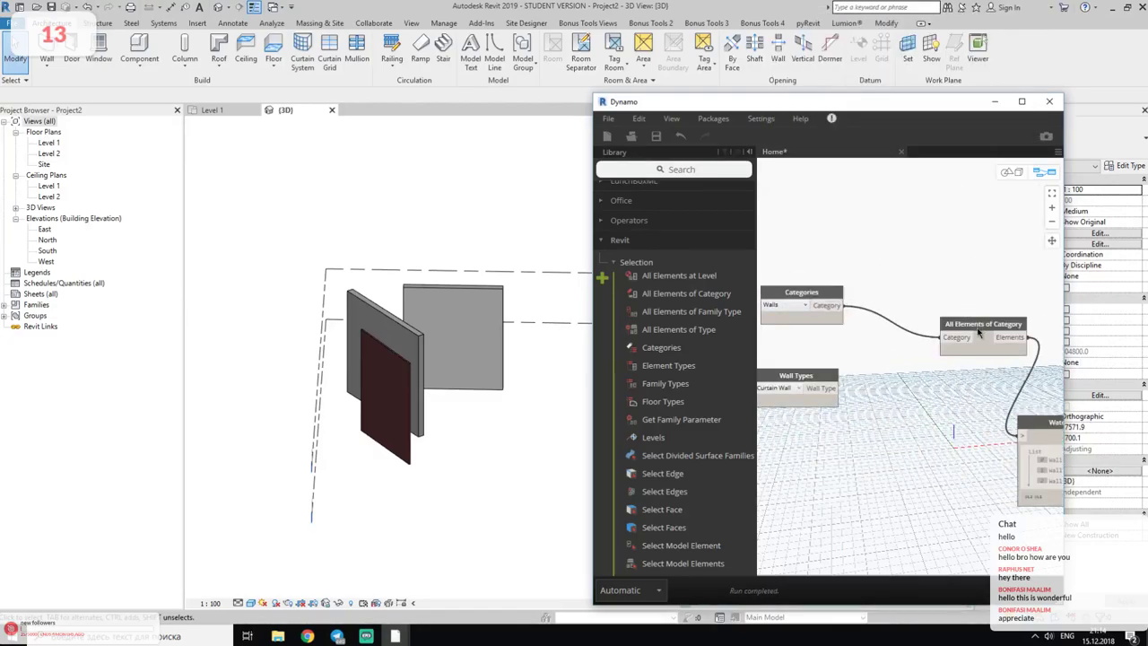
{"action": "left_click", "coordinate": [832, 377]}
{"action": "key", "text": "Delete"}
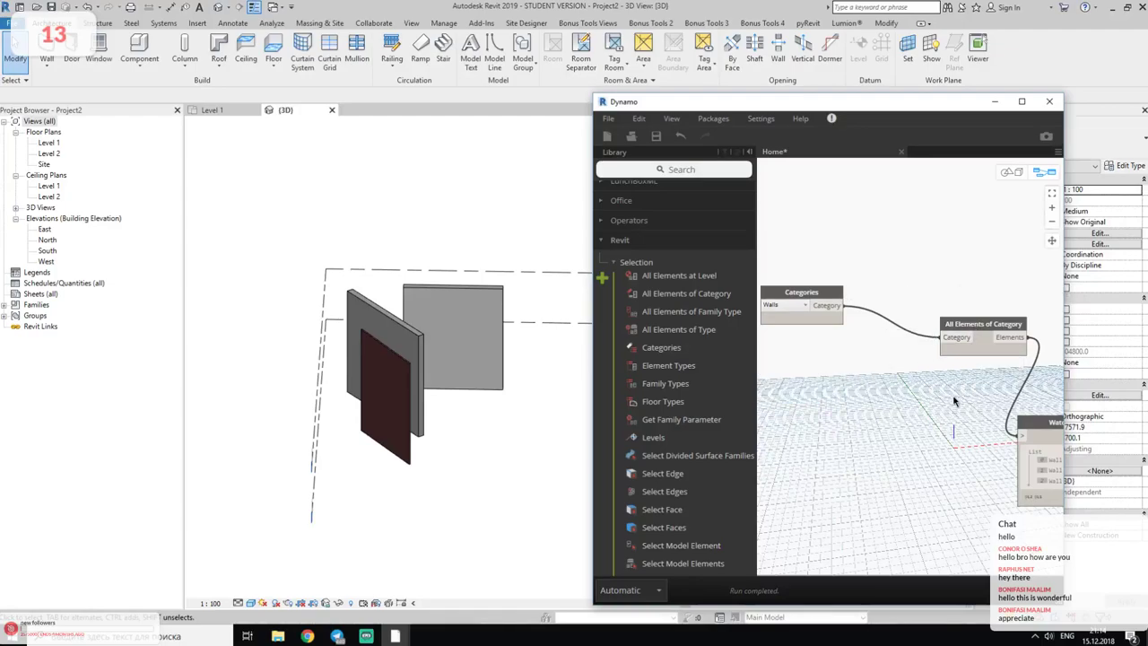
{"action": "middle_click_drag", "start_coordinate": [954, 401], "coordinate": [840, 397]}
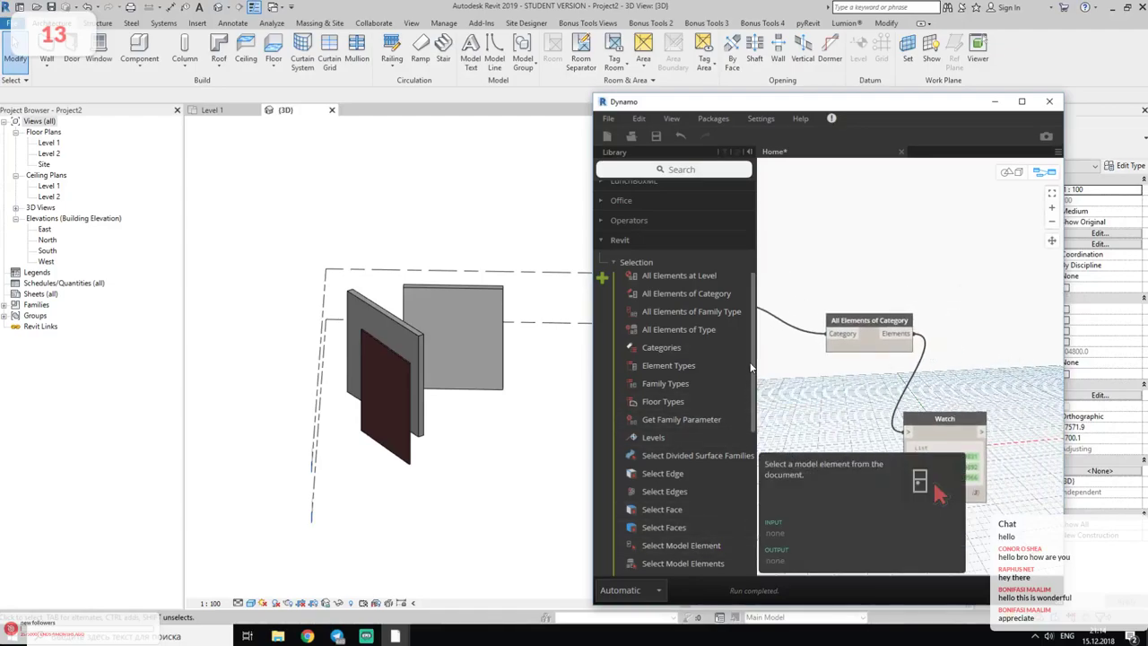
- Search the node library for 'element by para', trimming the term back to 'elem'
{"action": "left_click_drag", "start_coordinate": [752, 368], "coordinate": [759, 393]}
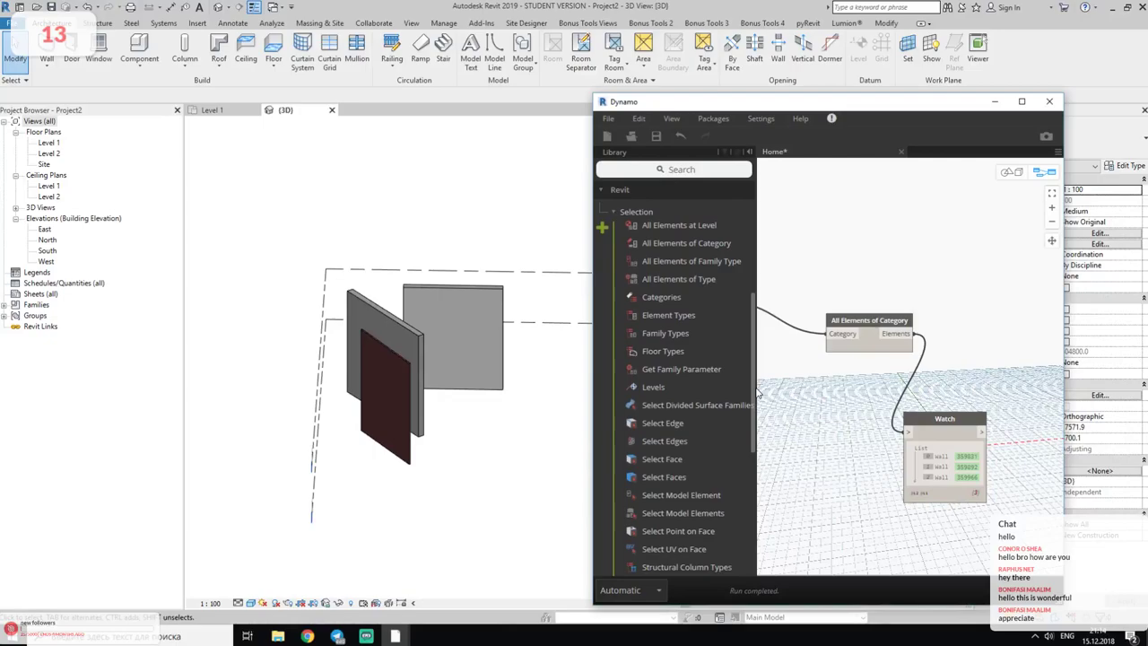
{"action": "scroll", "coordinate": [755, 381], "scroll_direction": "down", "scroll_amount": 1}
{"action": "scroll", "coordinate": [753, 368], "scroll_direction": "down", "scroll_amount": 2}
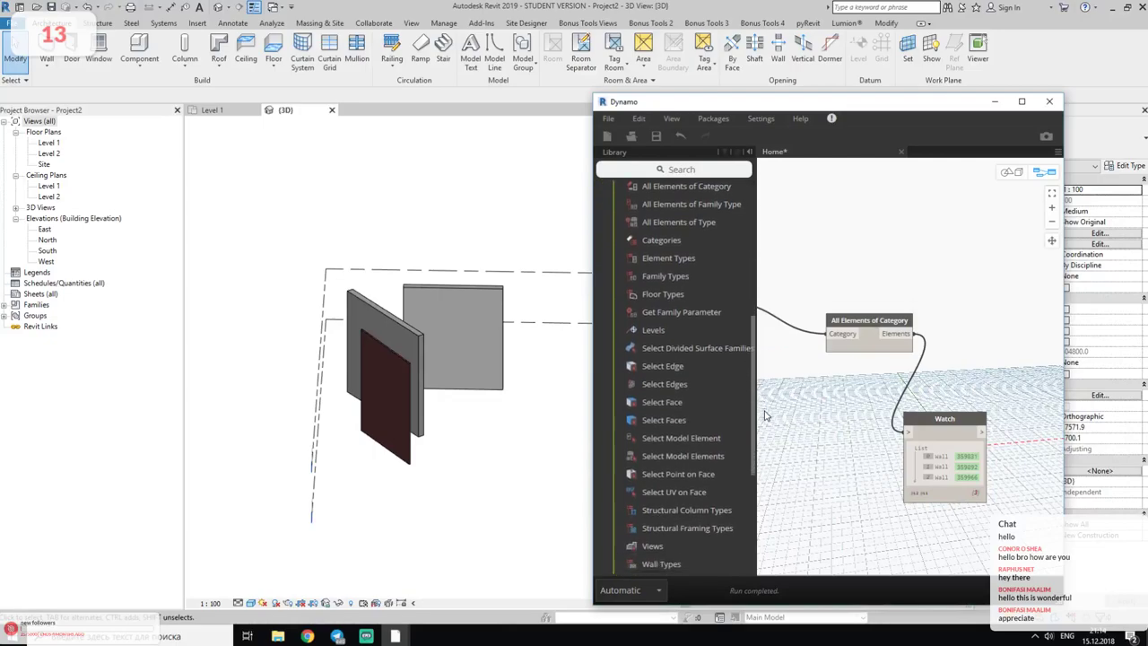
{"action": "left_click", "coordinate": [688, 171]}
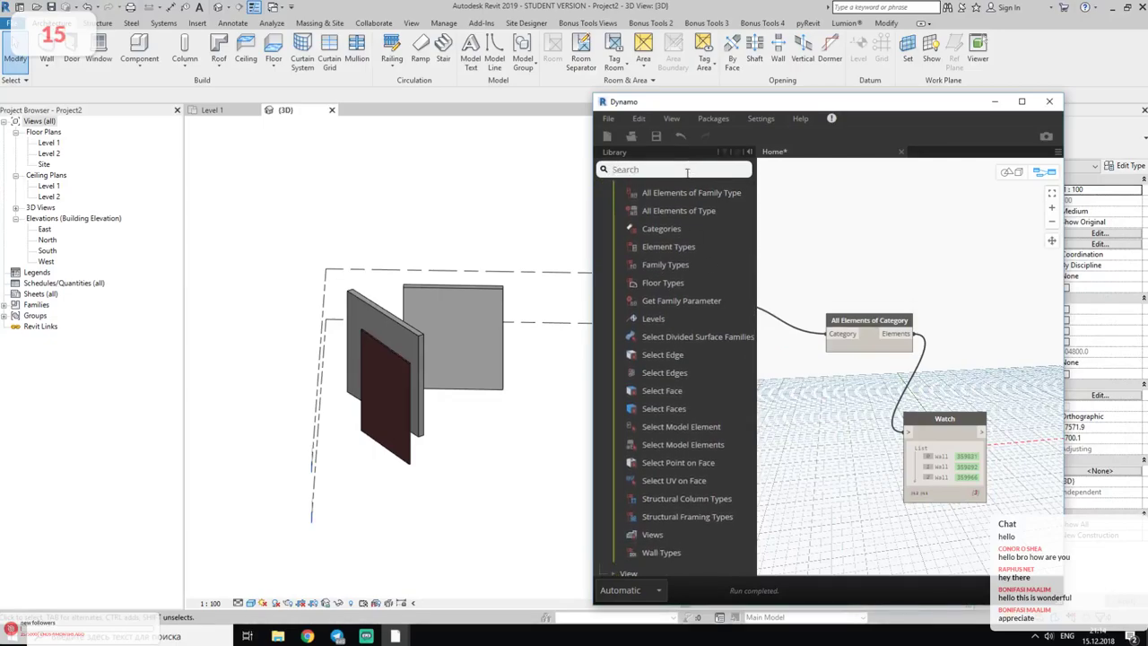
{"action": "type", "text": "element b"}
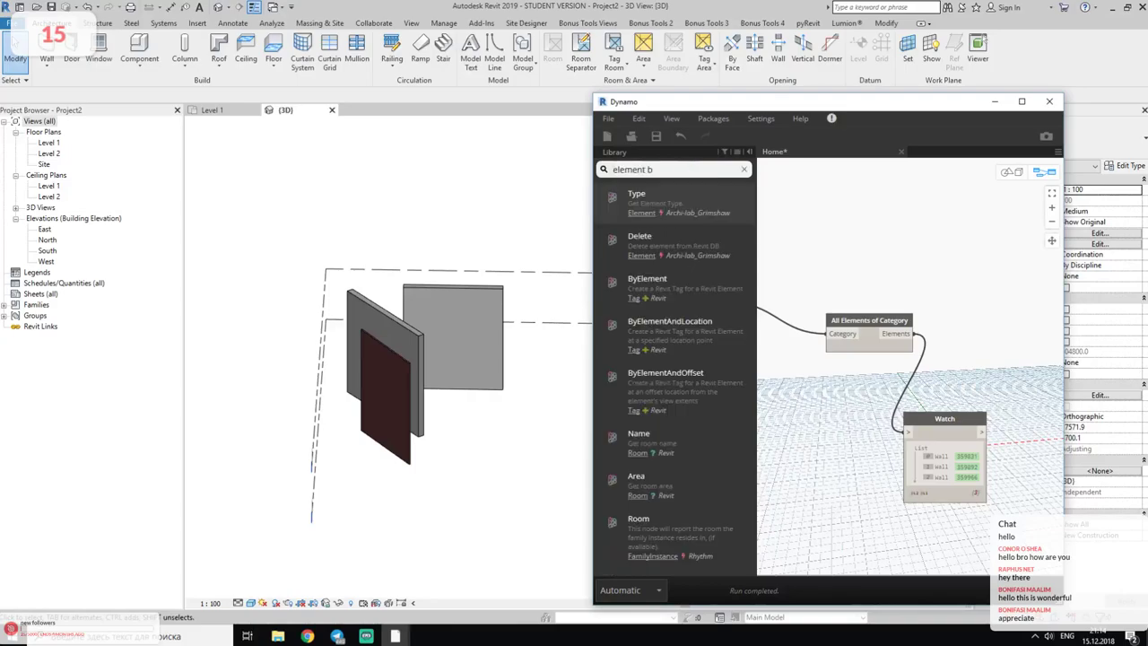
{"action": "type", "text": "y"}
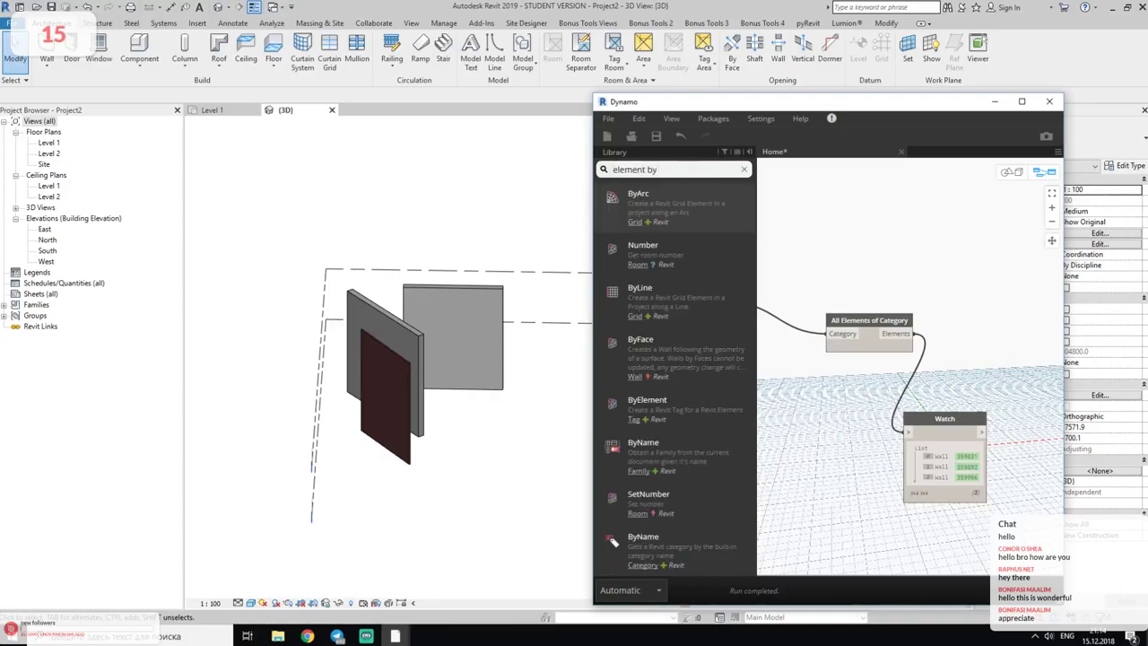
{"action": "type", "text": " pa"}
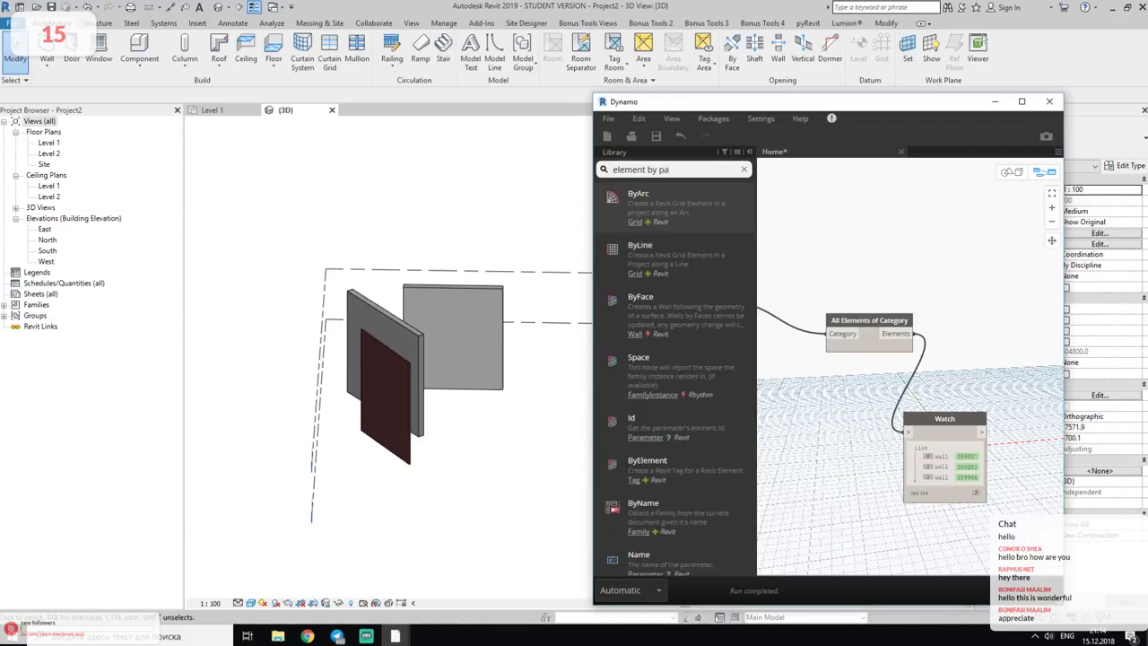
{"action": "type", "text": "ra"}
{"action": "mouse_move", "coordinate": [664, 202]}
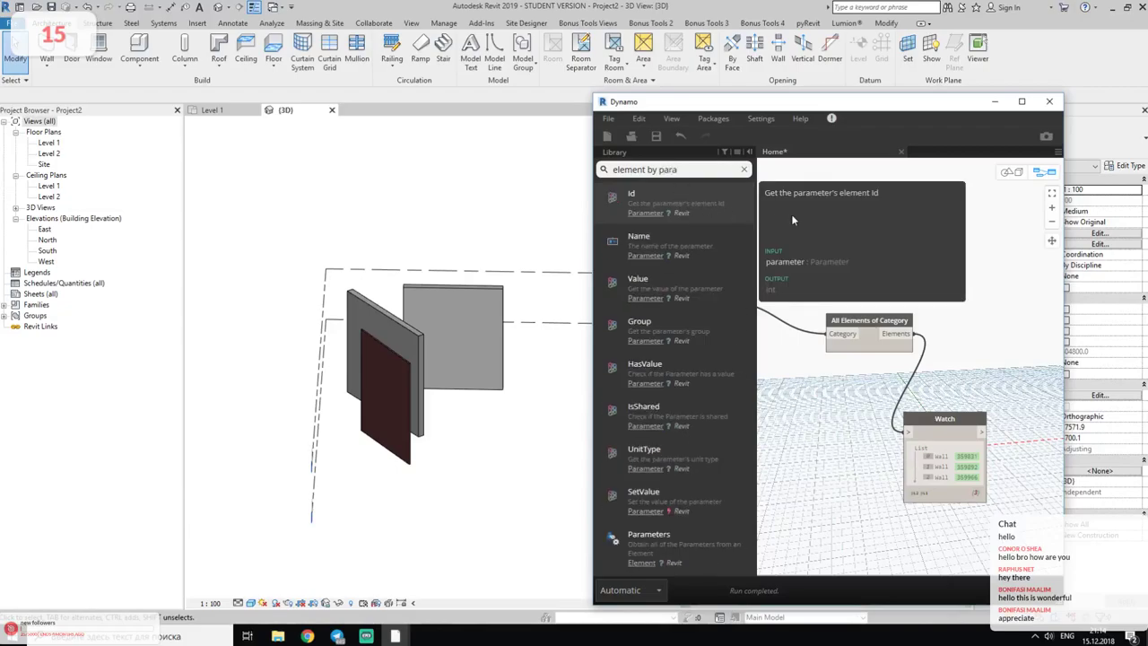
{"action": "key", "text": "BackSpace"}
{"action": "key", "text": "BackSpace"}
{"action": "key", "text": "BackSpace"}
{"action": "key", "text": "BackSpace"}
{"action": "key", "text": "BackSpace"}
{"action": "key", "text": "BackSpace"}
{"action": "key", "text": "BackSpace"}
{"action": "key", "text": "BackSpace"}
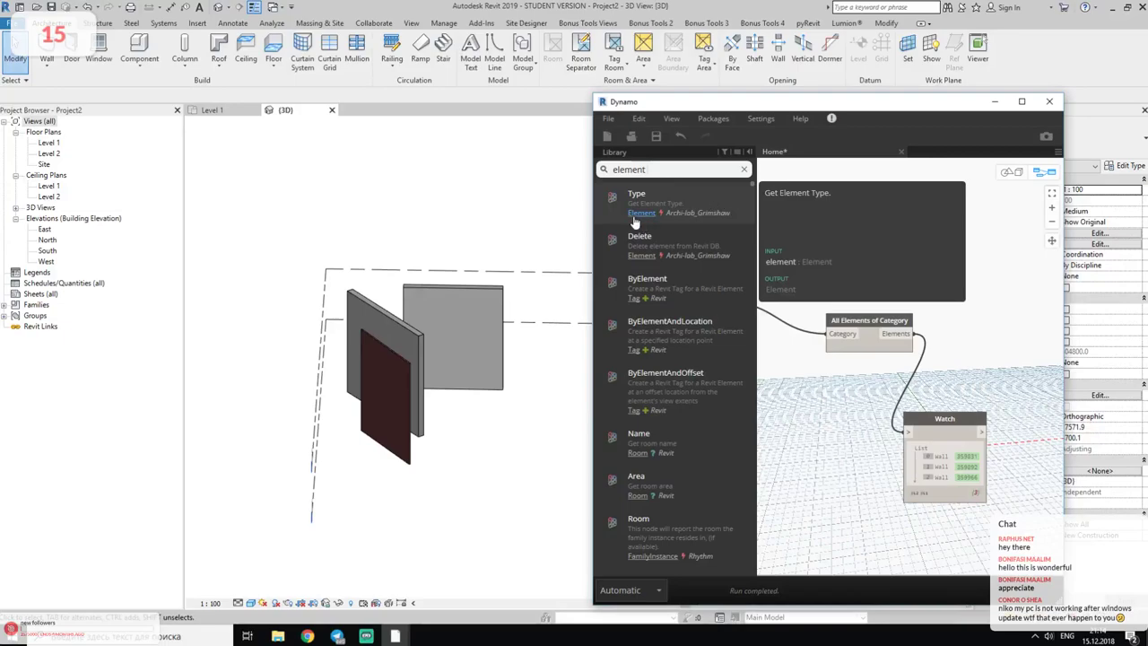
{"action": "scroll", "coordinate": [662, 373], "scroll_direction": "down", "scroll_amount": 5}
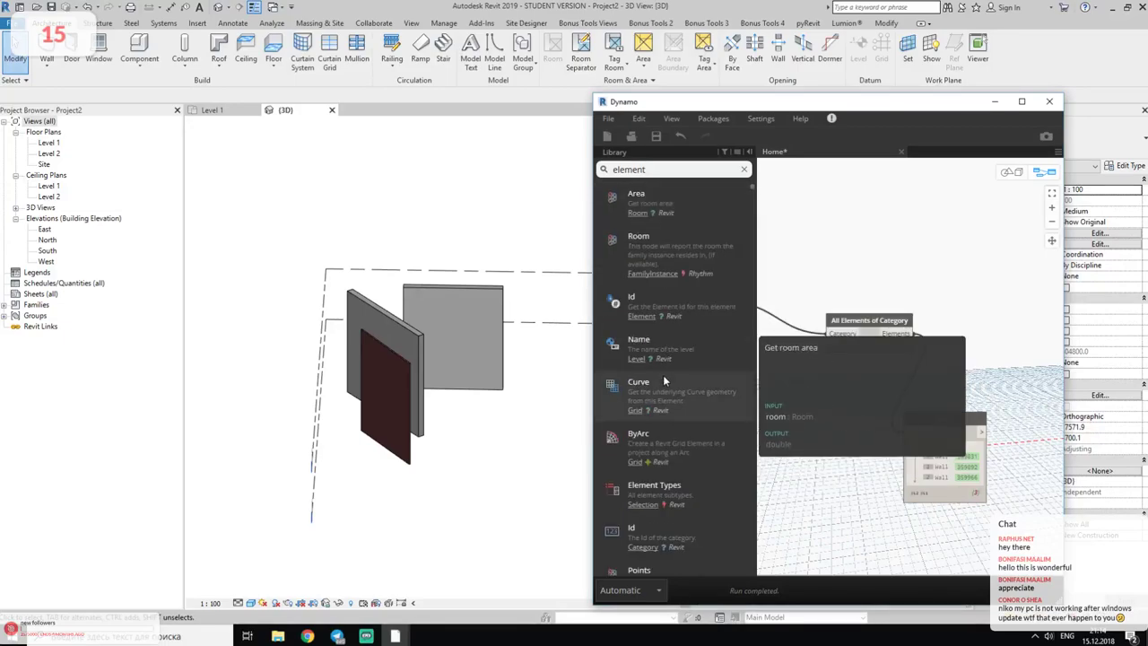
{"action": "scroll", "coordinate": [663, 373], "scroll_direction": "up", "scroll_amount": 5}
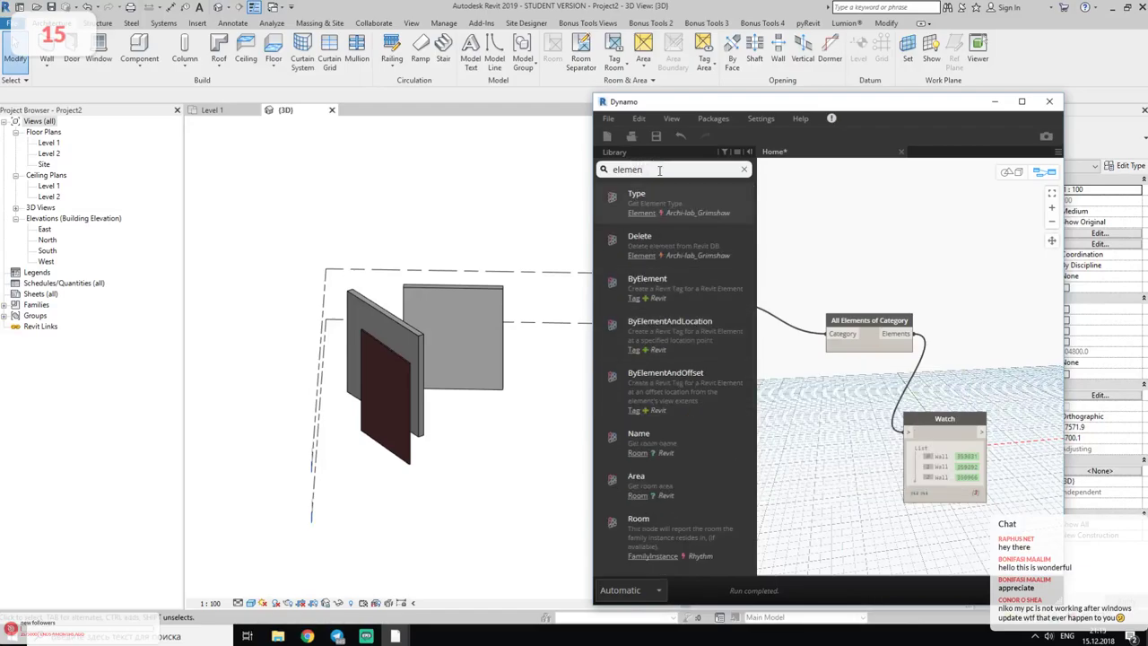
{"action": "key", "text": "BackSpace"}
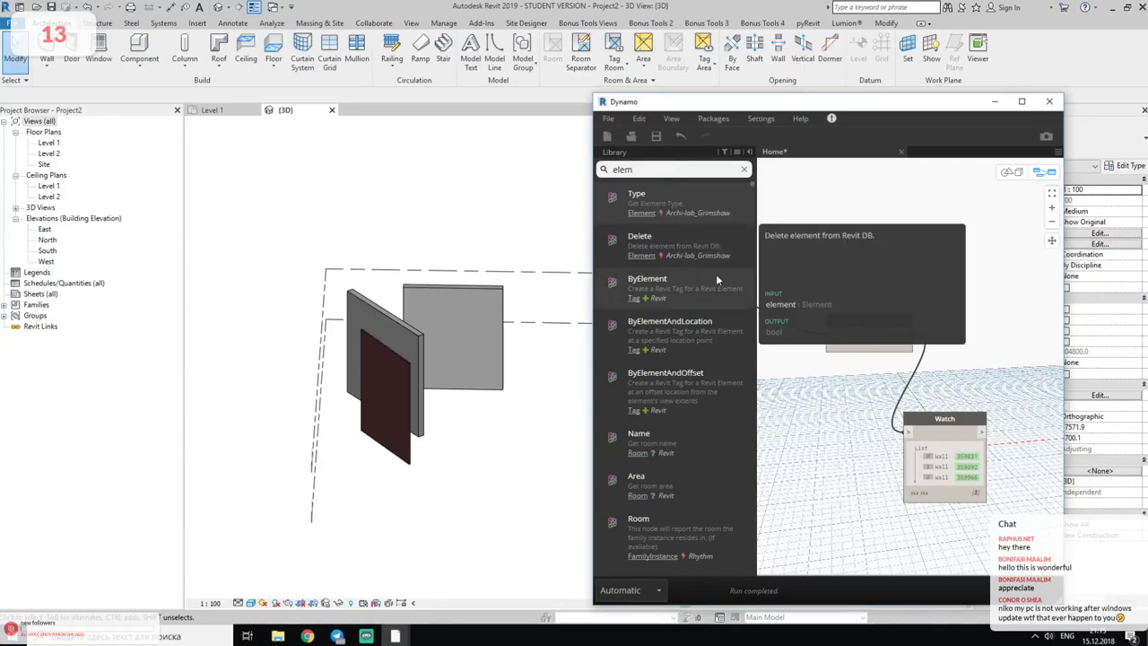
{"action": "scroll", "coordinate": [727, 319], "scroll_direction": "down", "scroll_amount": 3}
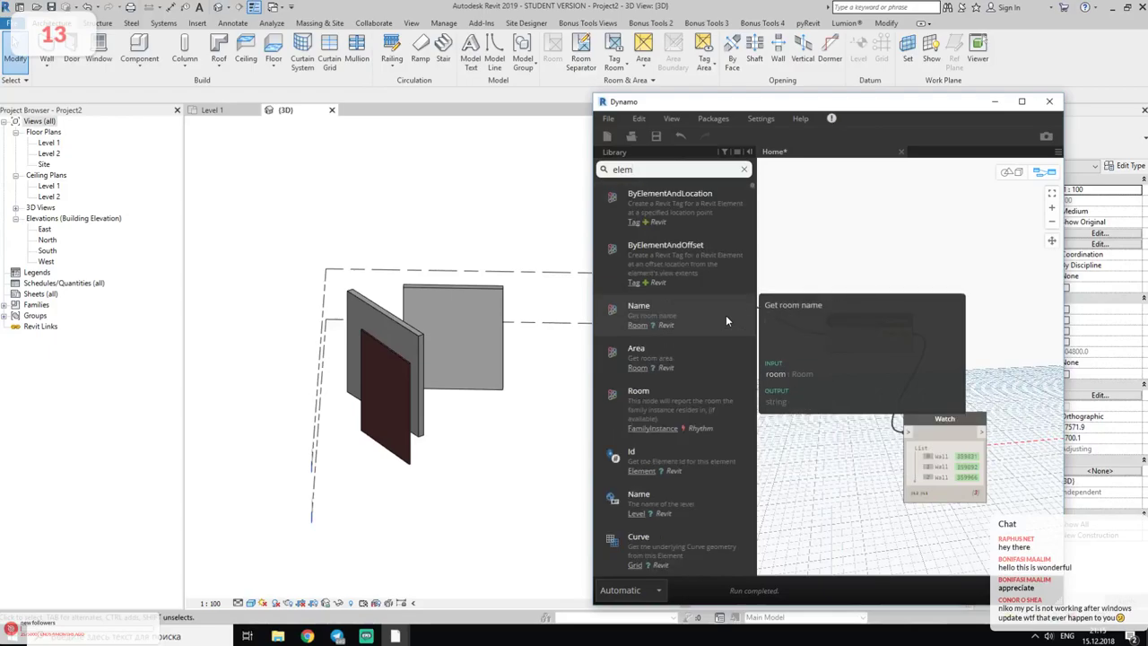
{"action": "scroll", "coordinate": [730, 274], "scroll_direction": "up", "scroll_amount": 3}
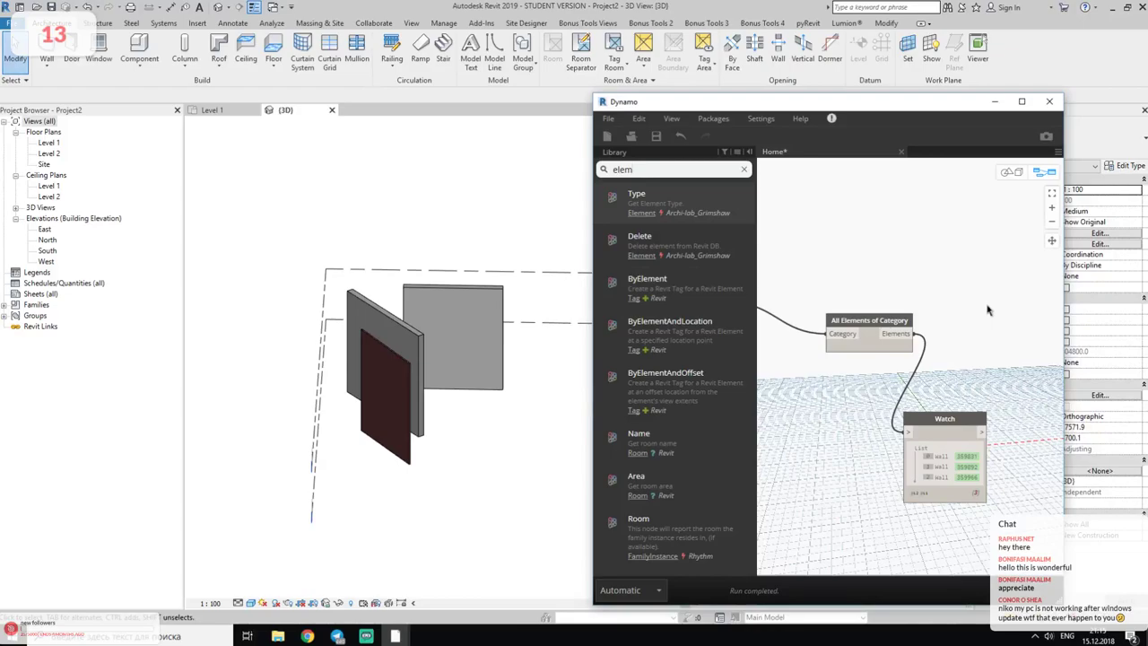
- Widen the Dynamo window and scroll through the 'elem' search results
{"action": "left_click_drag", "start_coordinate": [592, 400], "coordinate": [491, 401]}
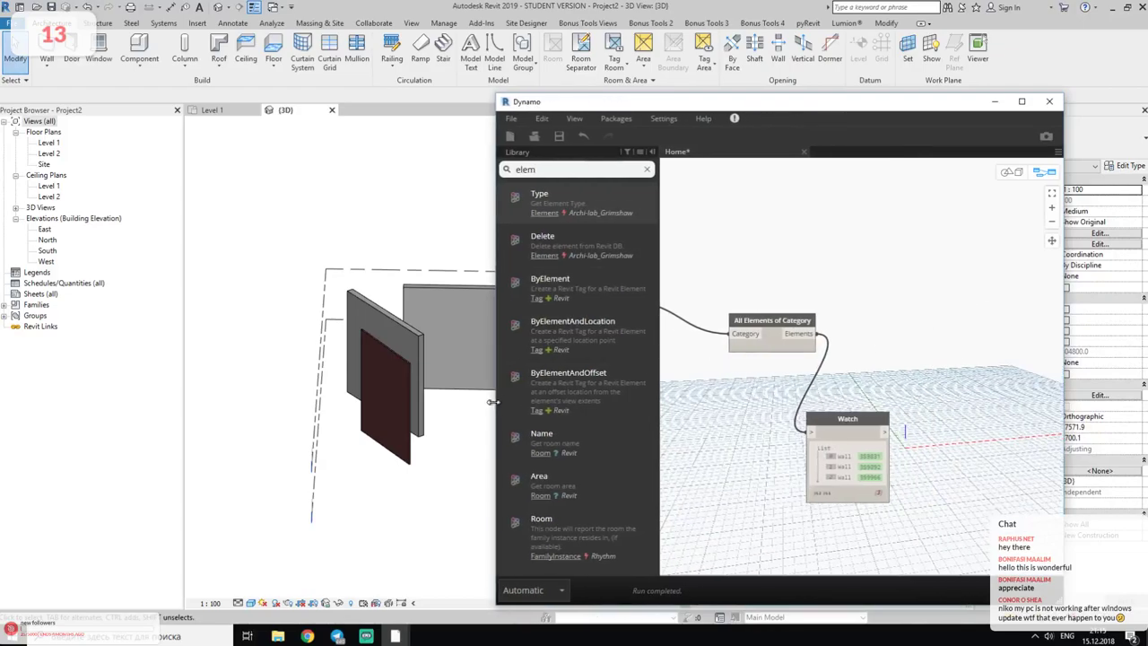
{"action": "scroll", "coordinate": [608, 357], "scroll_direction": "down", "scroll_amount": 3}
{"action": "scroll", "coordinate": [606, 359], "scroll_direction": "down", "scroll_amount": 3}
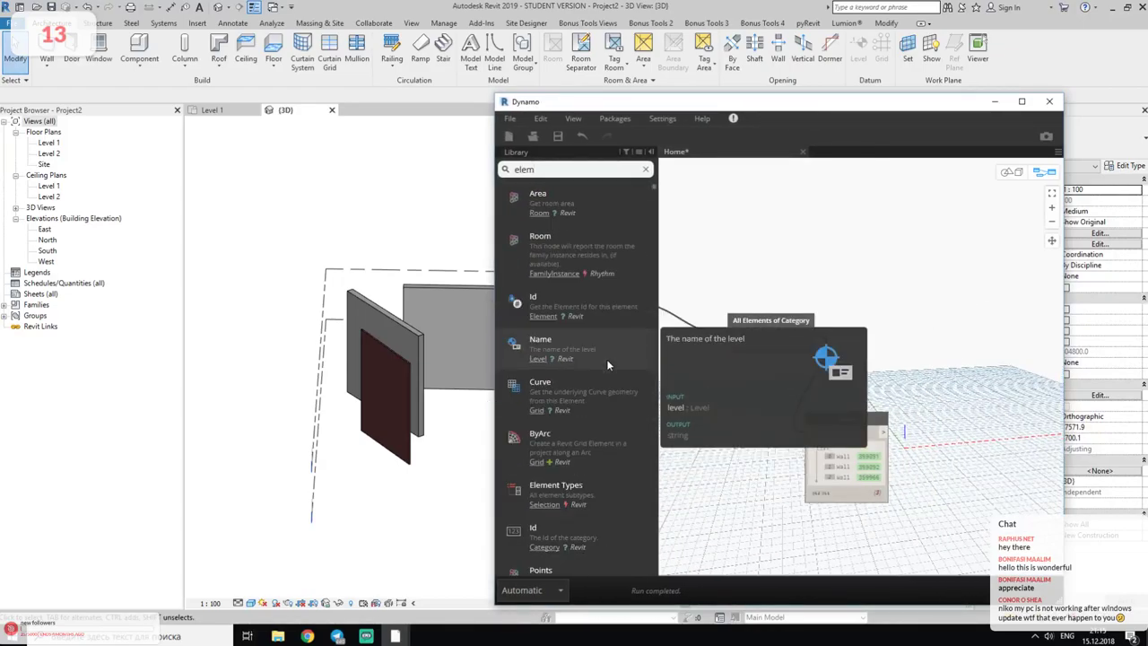
{"action": "scroll", "coordinate": [608, 359], "scroll_direction": "down", "scroll_amount": 3}
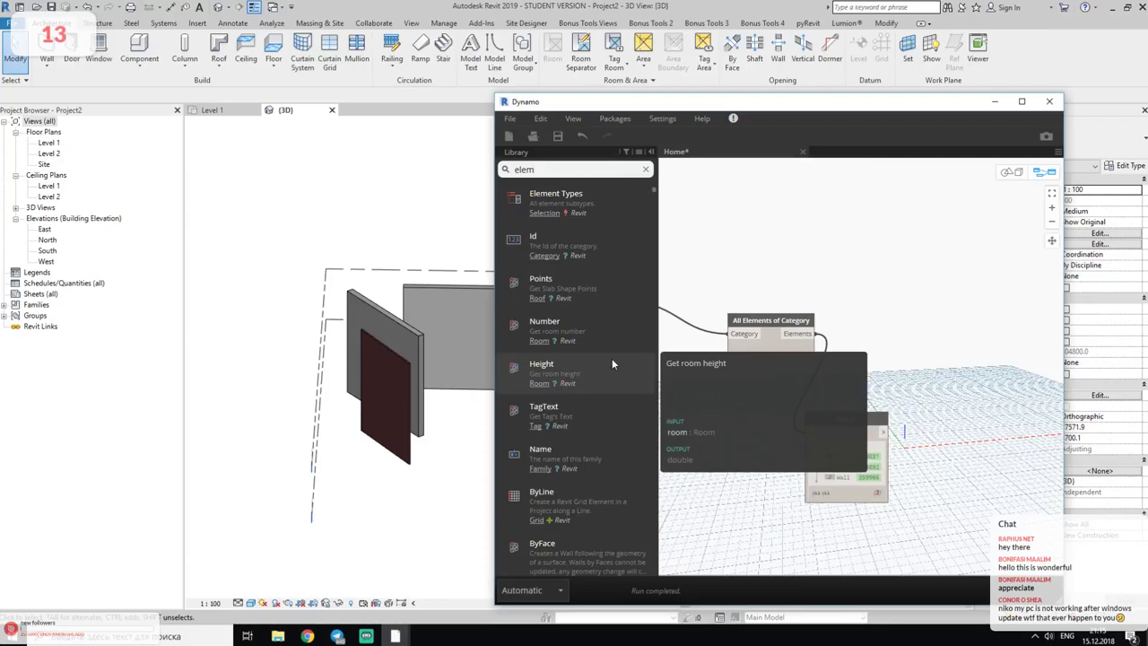
{"action": "scroll", "coordinate": [610, 361], "scroll_direction": "down", "scroll_amount": 3}
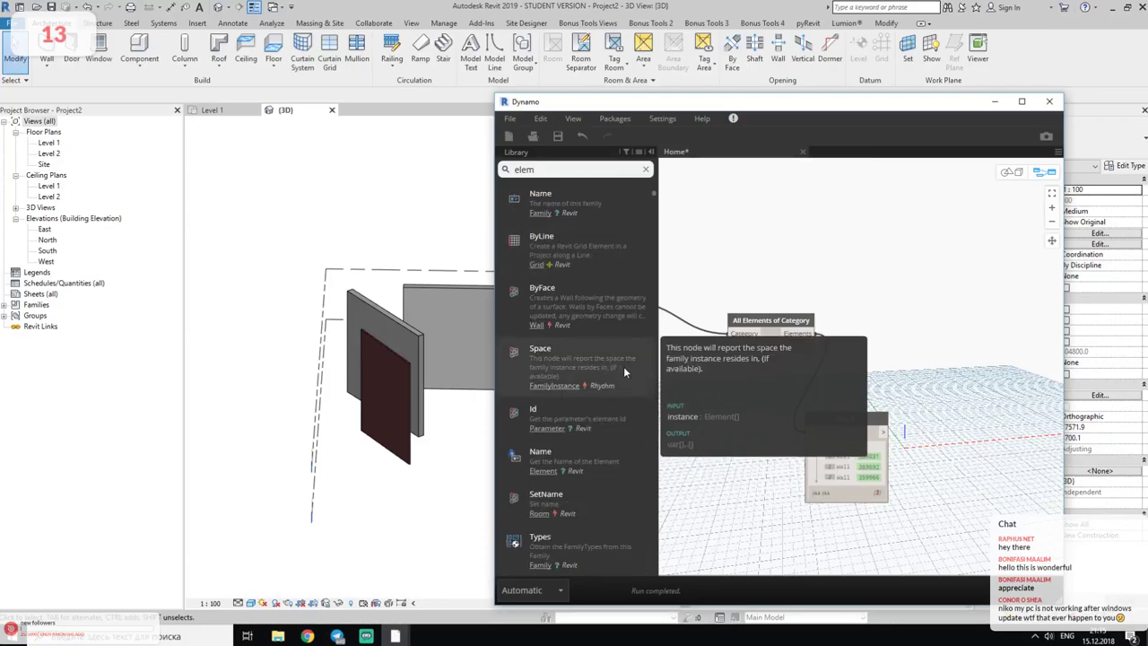
{"action": "scroll", "coordinate": [621, 375], "scroll_direction": "down", "scroll_amount": 3}
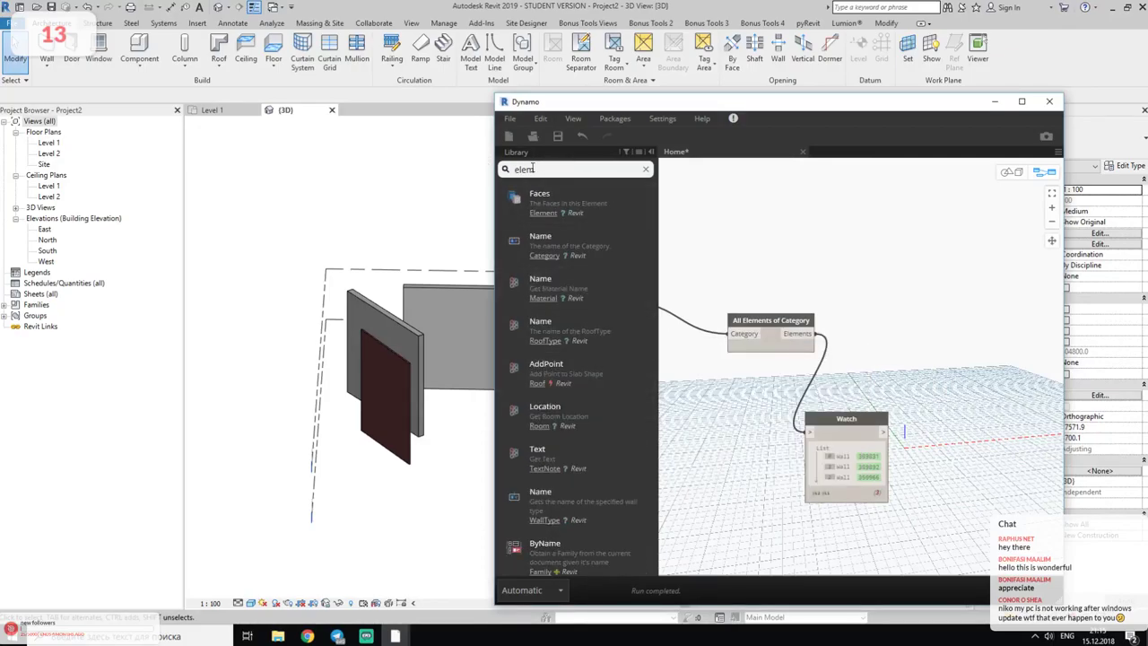
{"action": "left_click_drag", "start_coordinate": [537, 169], "coordinate": [449, 170]}
- Add Element.Parameters from the library, feed it all walls, and show its output in Watch
{"action": "type", "text": "param"}
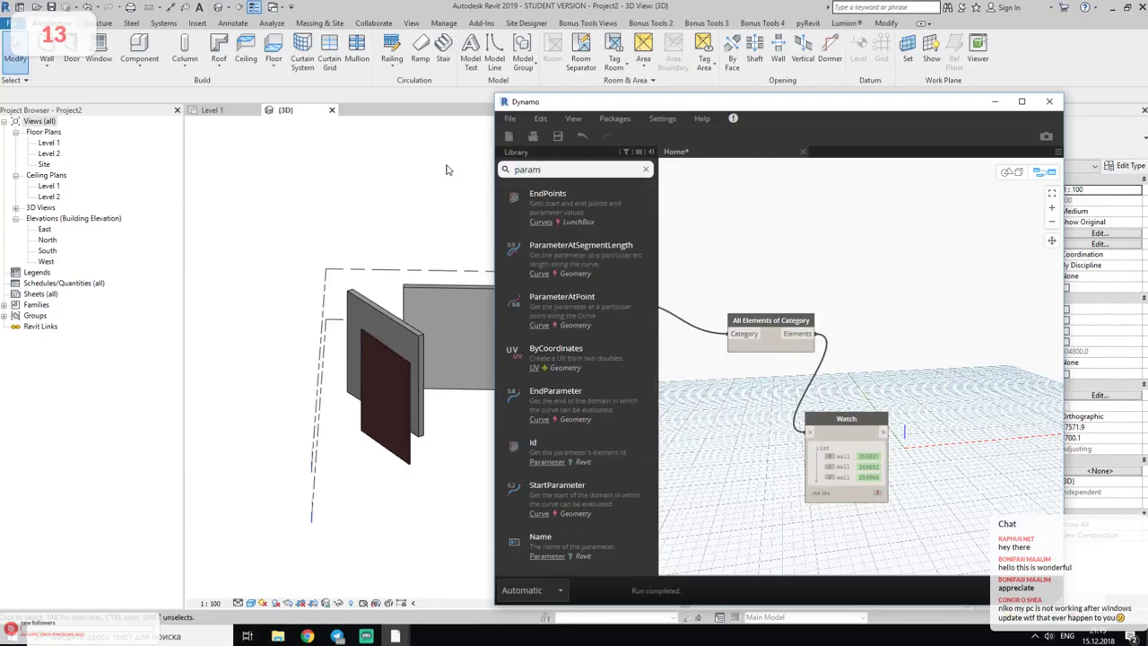
{"action": "type", "text": "en"}
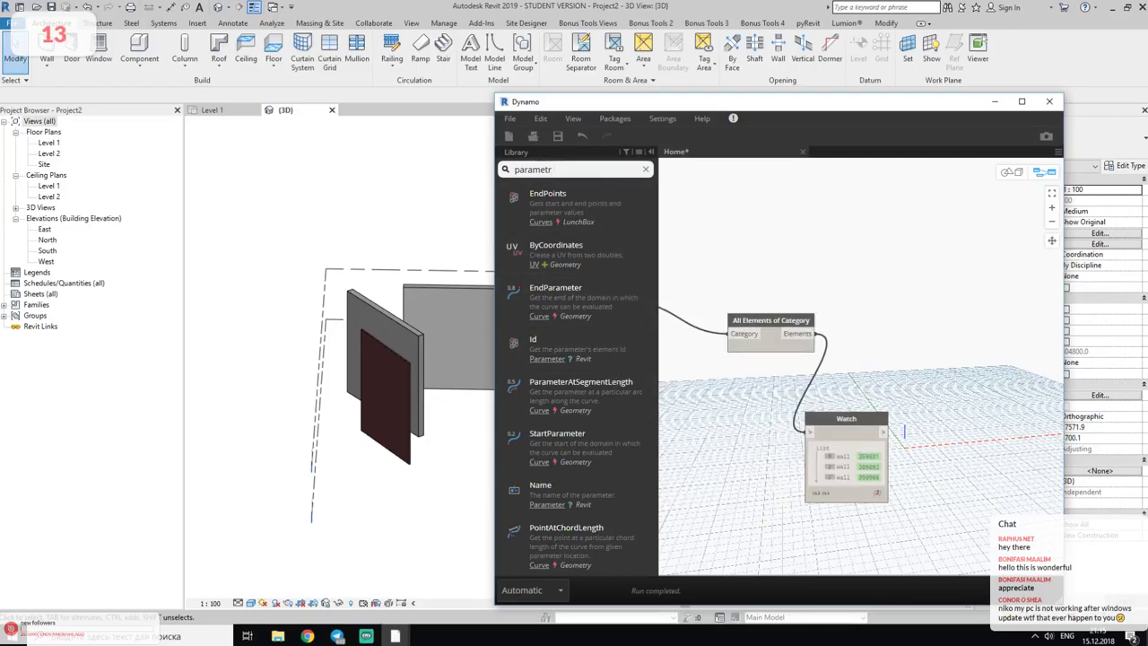
{"action": "type", "text": "element"}
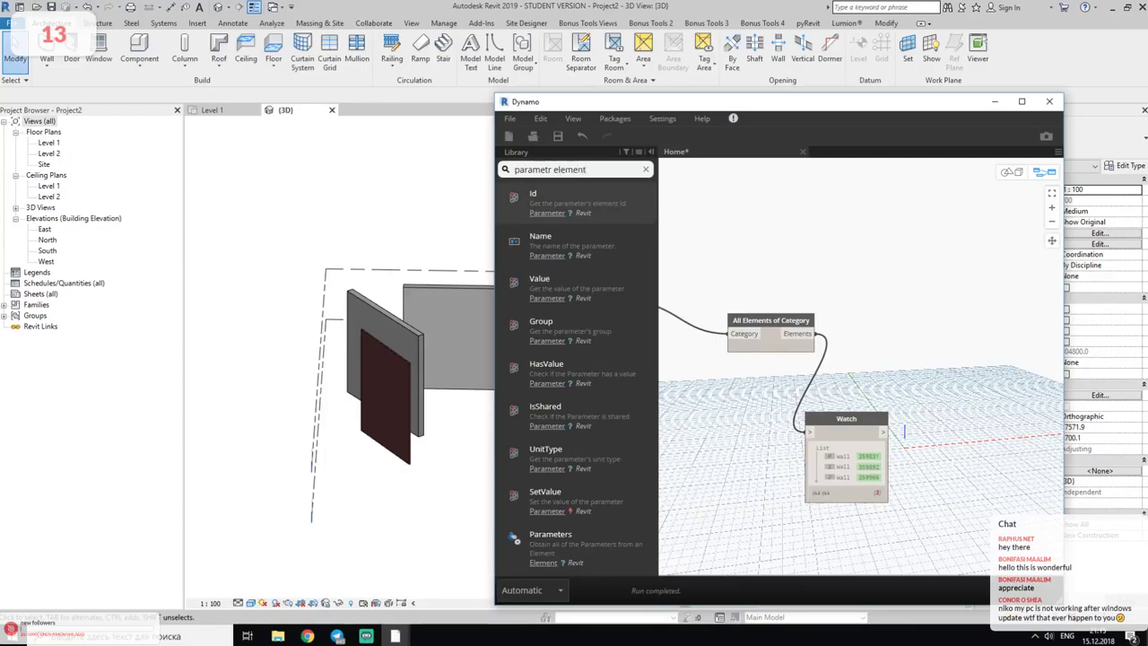
{"action": "scroll", "coordinate": [633, 339], "scroll_direction": "down", "scroll_amount": 3}
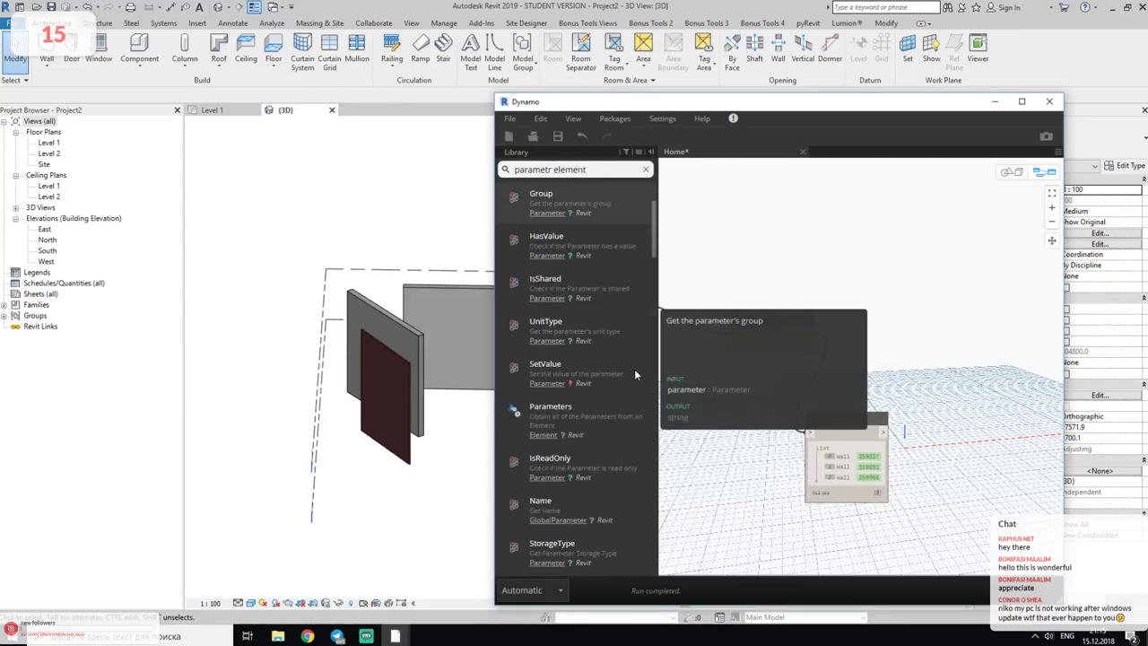
{"action": "scroll", "coordinate": [604, 414], "scroll_direction": "down", "scroll_amount": 3}
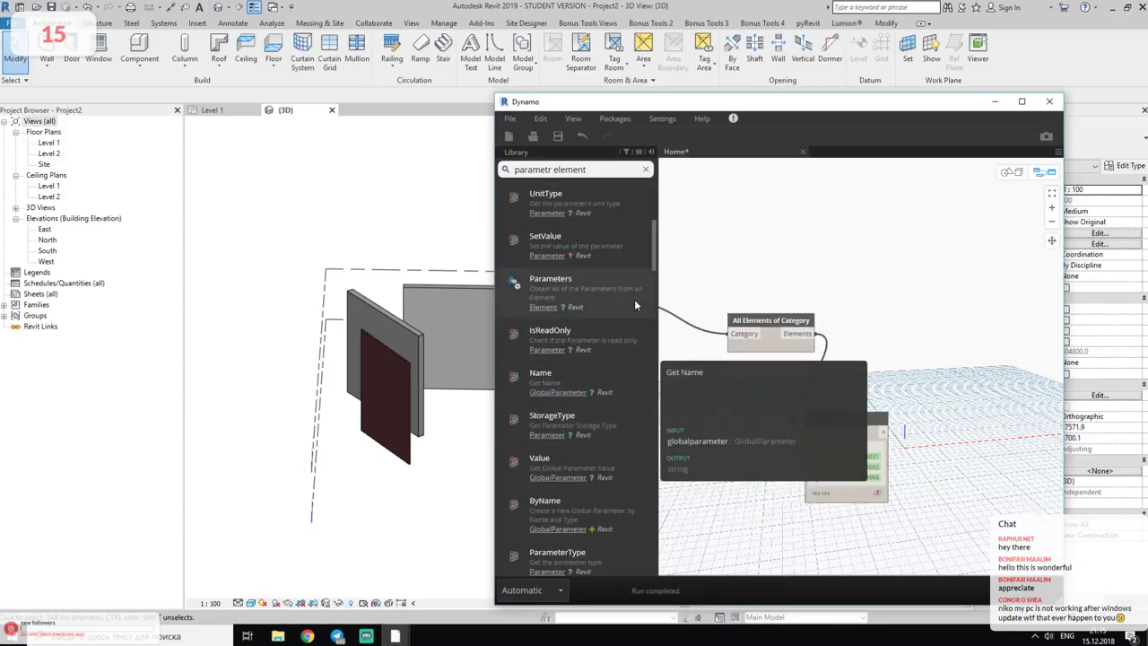
{"action": "left_click_drag", "start_coordinate": [602, 291], "coordinate": [910, 312]}
{"action": "left_click_drag", "start_coordinate": [819, 334], "coordinate": [892, 324]}
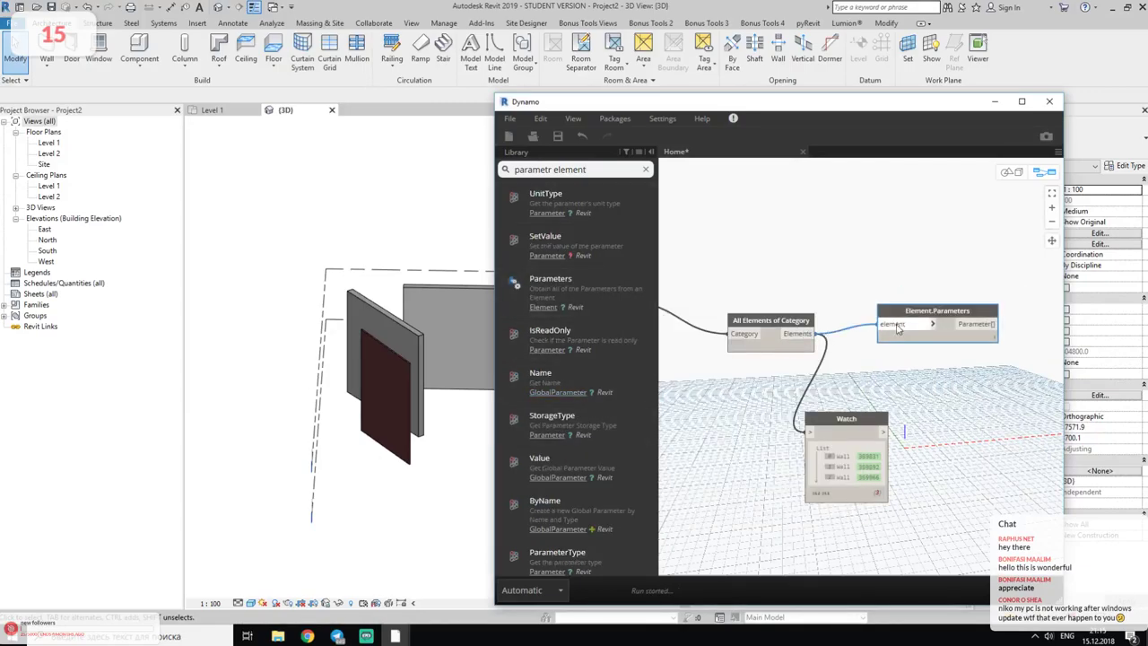
{"action": "left_click_drag", "start_coordinate": [797, 314], "coordinate": [810, 269]}
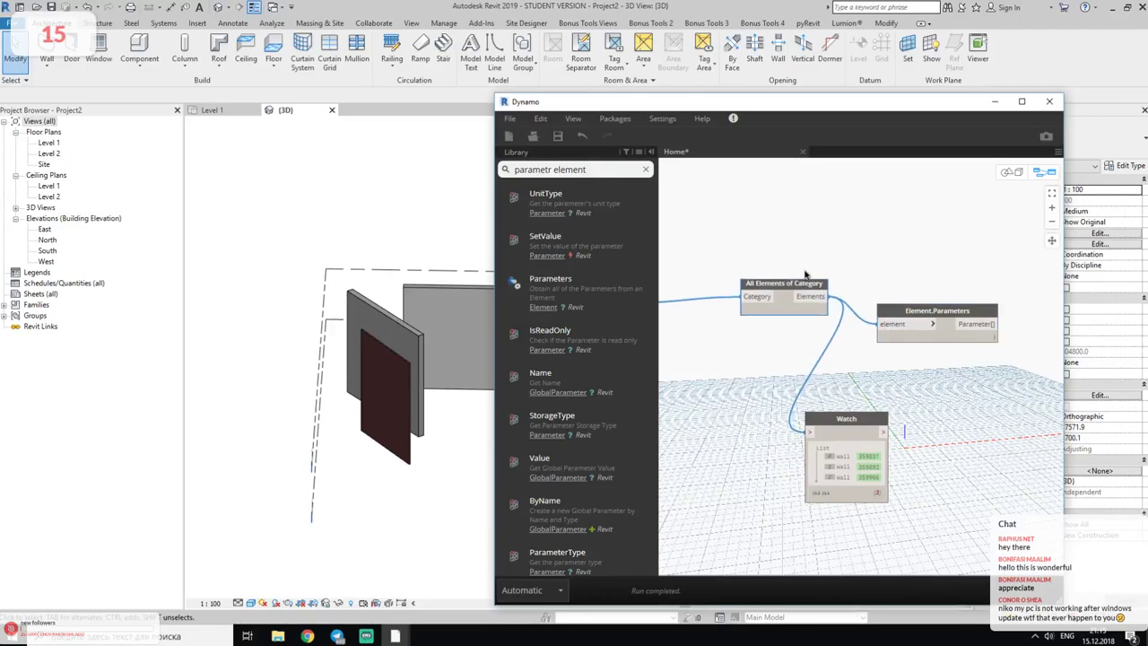
{"action": "mouse_move", "coordinate": [968, 332]}
{"action": "left_mouse_down"}
{"action": "mouse_move", "coordinate": [953, 302]}
{"action": "mouse_move", "coordinate": [810, 431]}
{"action": "mouse_move", "coordinate": [935, 392]}
{"action": "mouse_move", "coordinate": [956, 371]}
{"action": "left_mouse_up"}
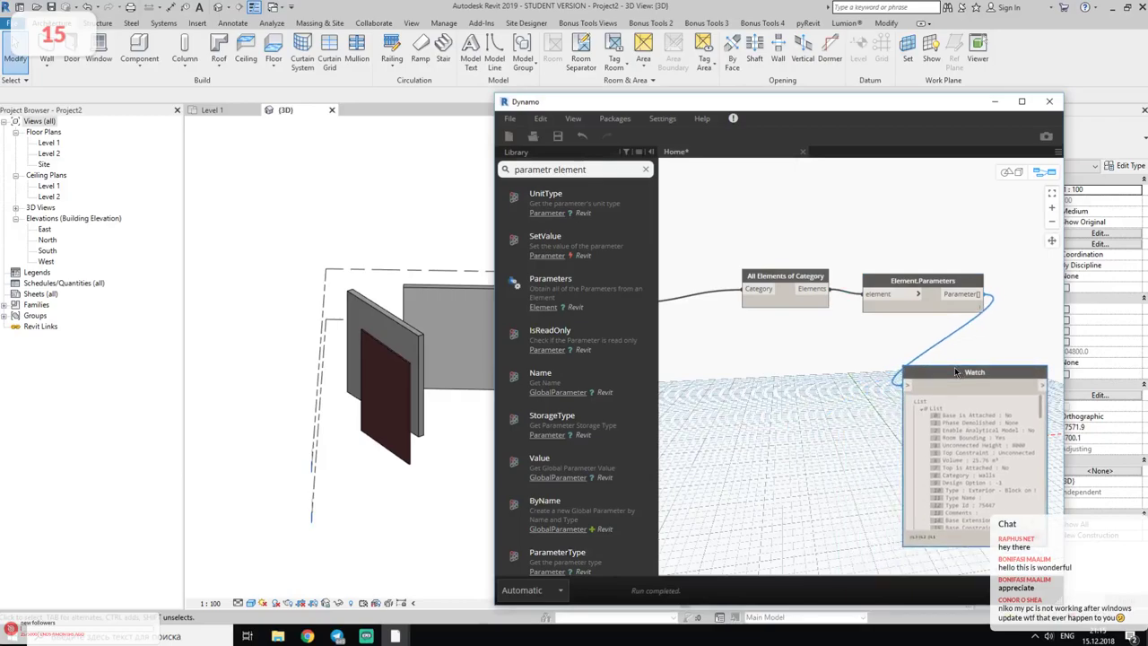
{"action": "left_click_drag", "start_coordinate": [780, 128], "coordinate": [815, 138]}
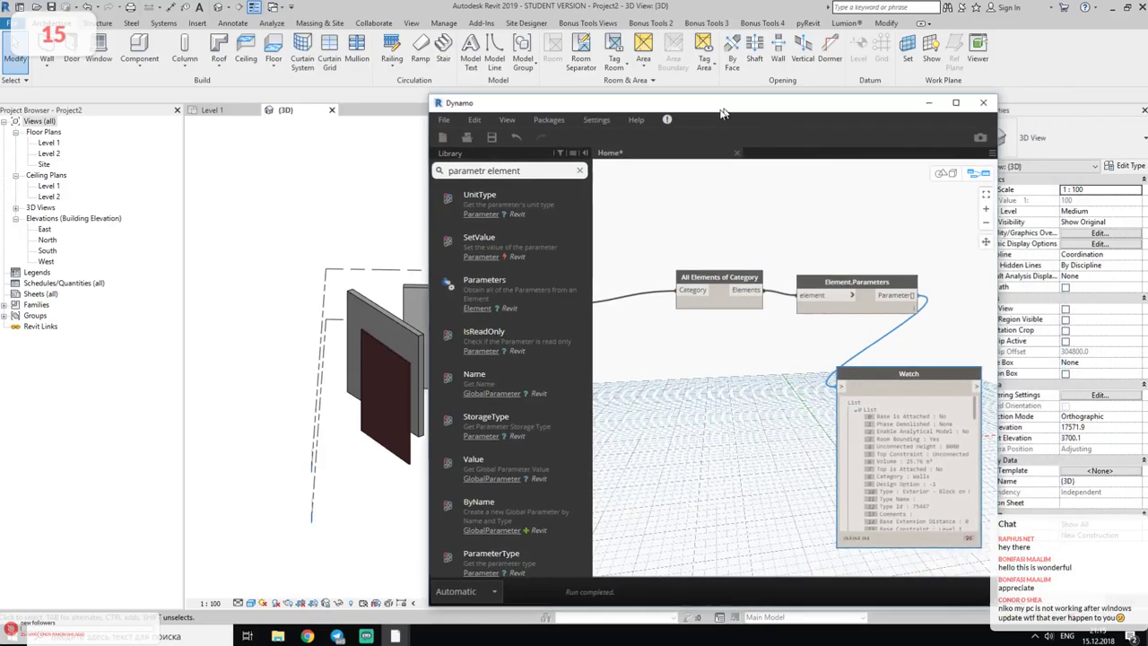
- Select the 7000-long wall to see Unconnected Height 8000.0 and empty Mark, then browse Element nodes
{"action": "left_click", "coordinate": [463, 339]}
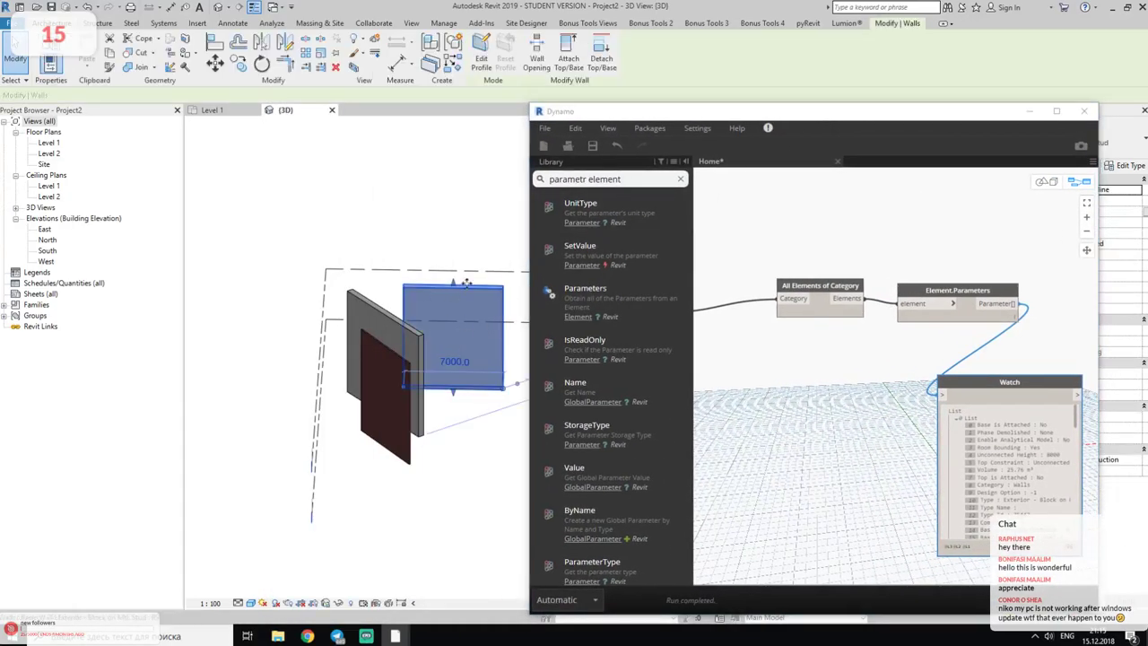
{"action": "left_click_drag", "start_coordinate": [772, 110], "coordinate": [529, 91]}
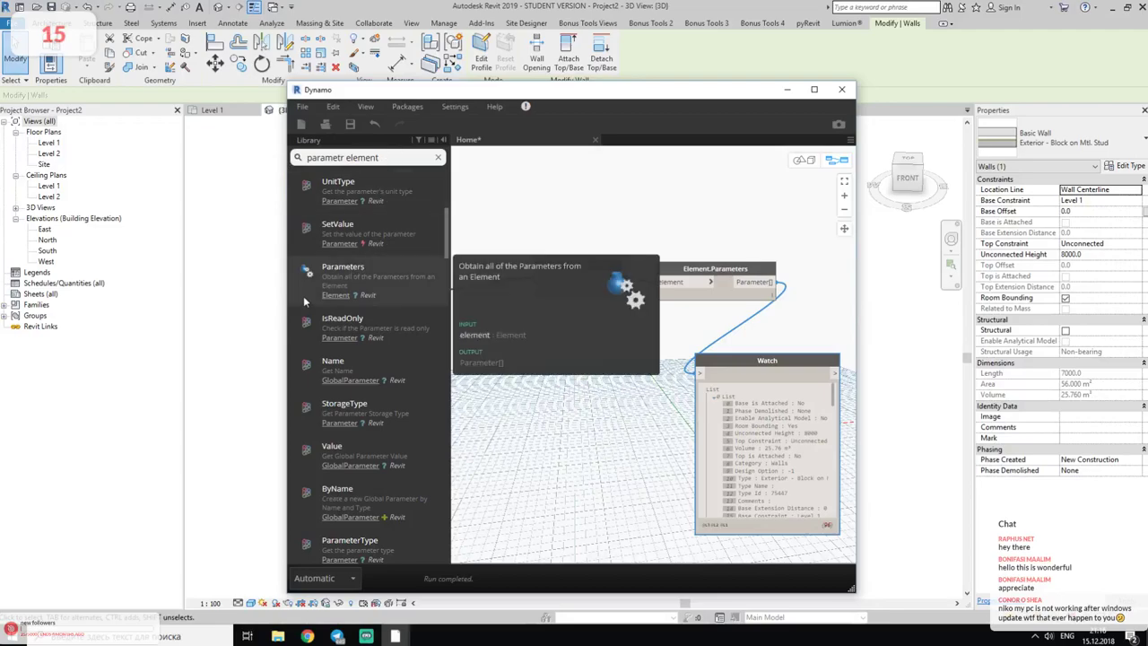
{"action": "left_click", "coordinate": [350, 274]}
{"action": "scroll", "coordinate": [414, 383], "scroll_direction": "down", "scroll_amount": 3}
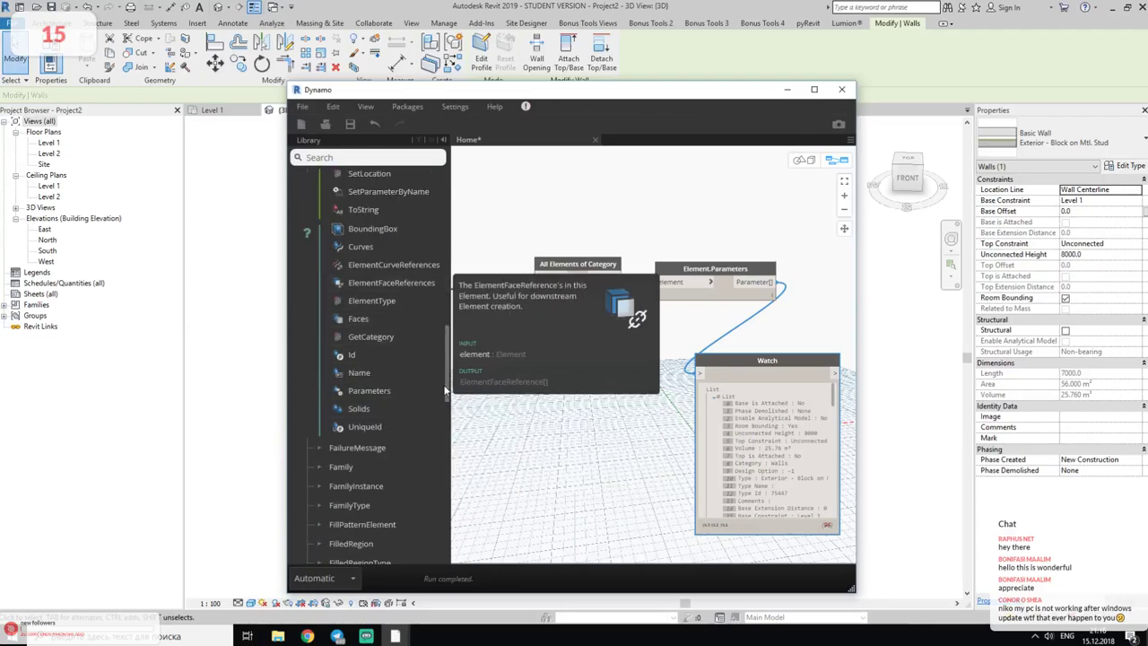
{"action": "scroll", "coordinate": [443, 368], "scroll_direction": "up", "scroll_amount": 1}
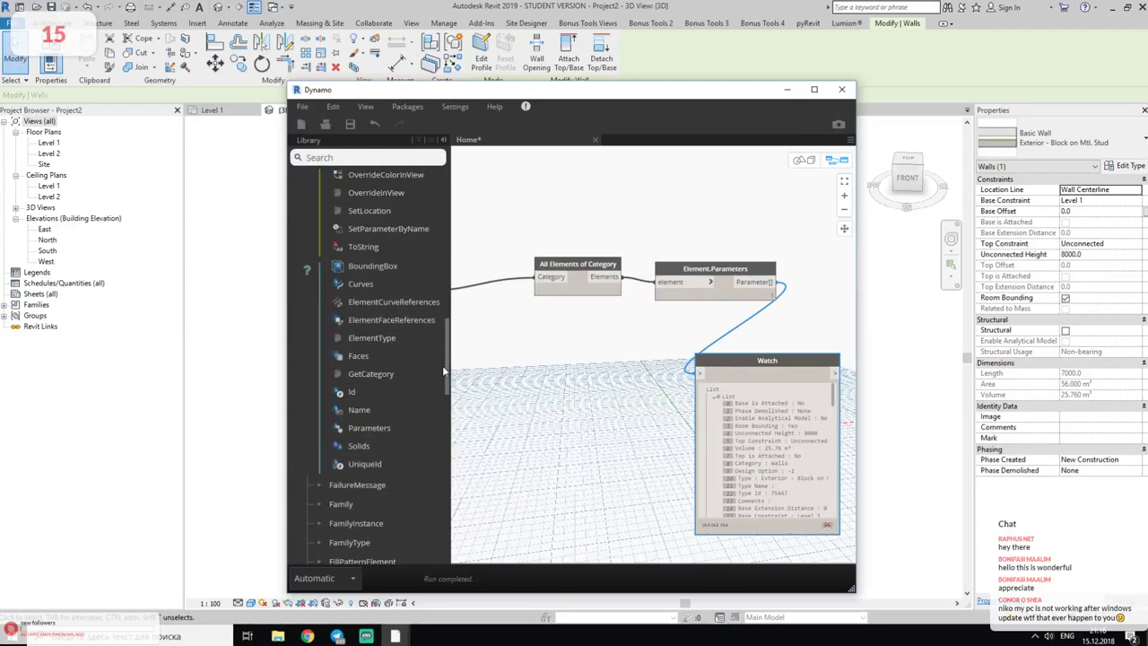
{"action": "mouse_move", "coordinate": [387, 247]}
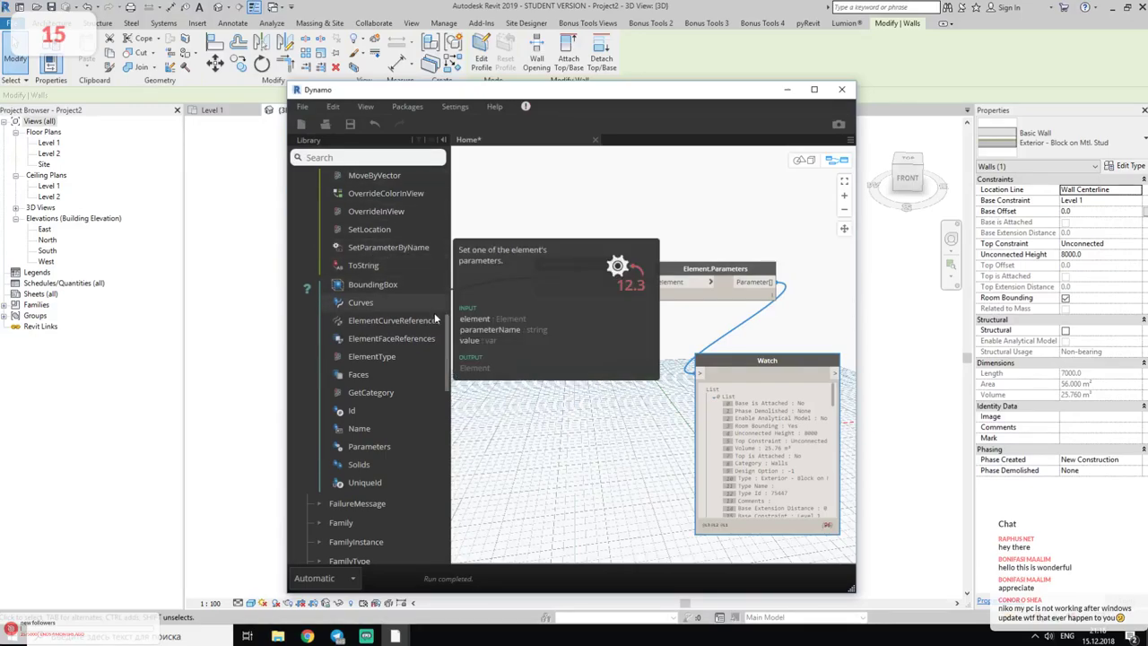
- Add Element.SetParameterByName and Element.GetParameterValueByName nodes, arranging them with the Watch node above
{"action": "left_click", "coordinate": [422, 246]}
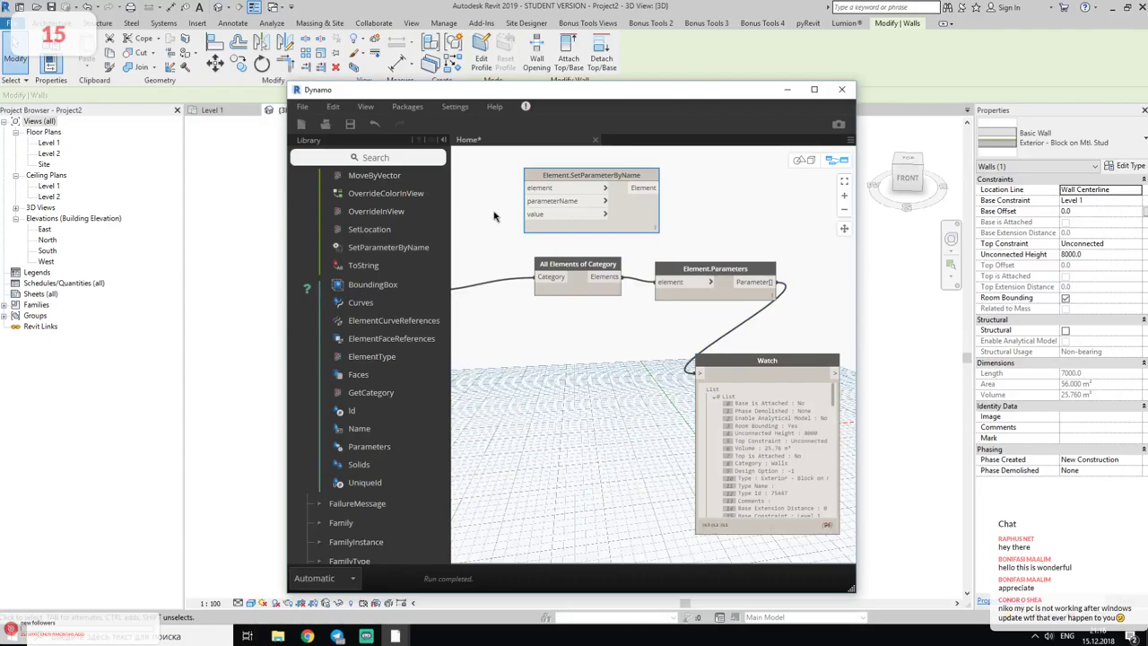
{"action": "scroll", "coordinate": [449, 330], "scroll_direction": "up", "scroll_amount": 1}
{"action": "scroll", "coordinate": [449, 331], "scroll_direction": "up", "scroll_amount": 3}
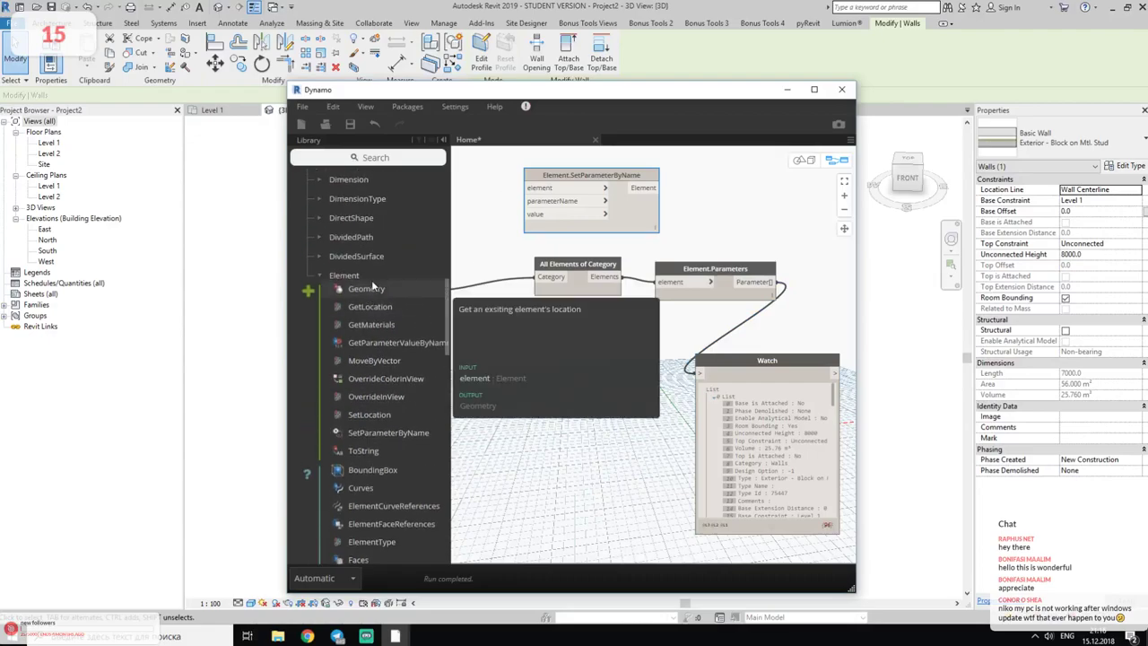
{"action": "left_click", "coordinate": [378, 347]}
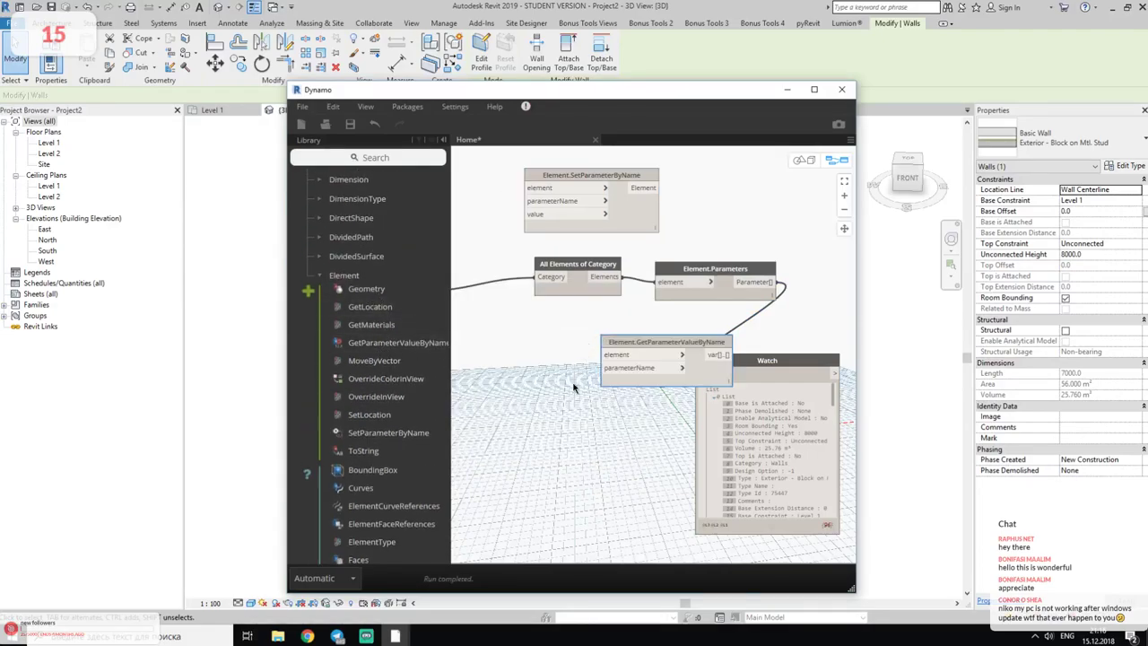
{"action": "scroll", "coordinate": [579, 395], "scroll_direction": "down", "scroll_amount": 2}
{"action": "scroll", "coordinate": [575, 401], "scroll_direction": "down", "scroll_amount": 2}
{"action": "left_click_drag", "start_coordinate": [575, 401], "coordinate": [732, 367]}
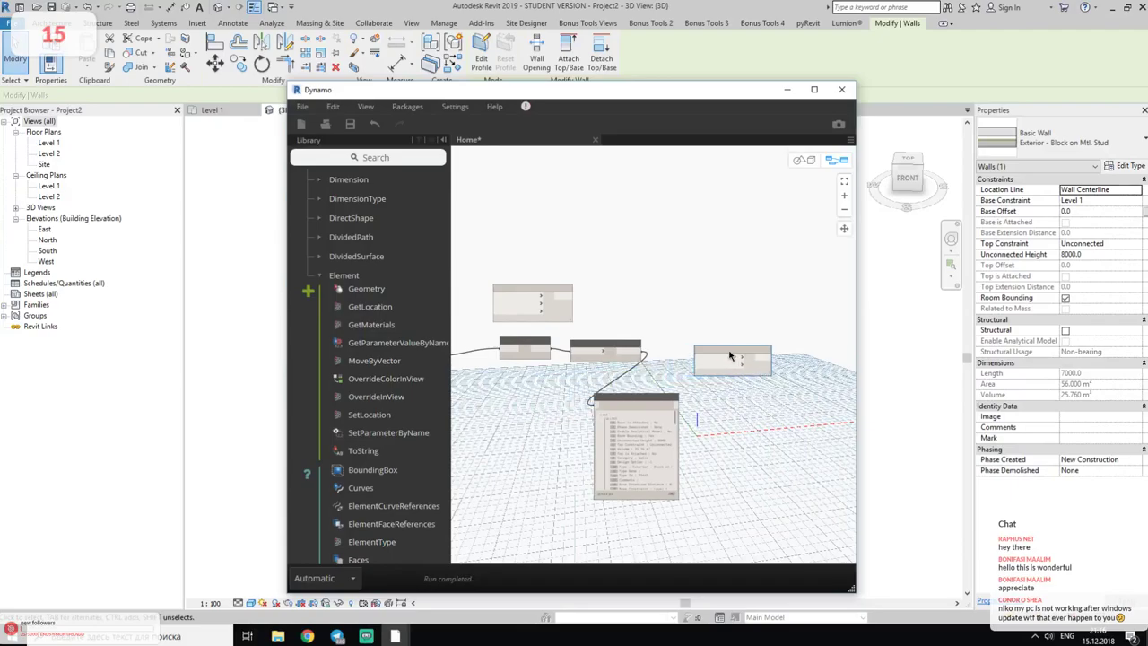
{"action": "left_click_drag", "start_coordinate": [664, 399], "coordinate": [760, 211]}
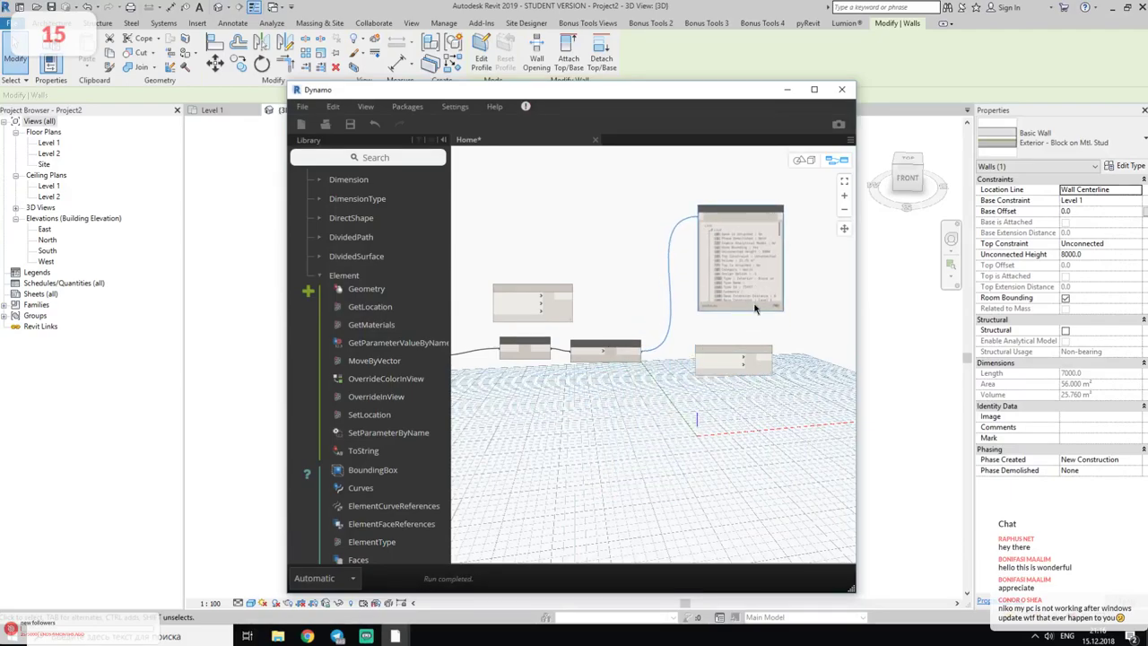
- Delete the Element.Parameters node and start a wire from the All Elements of Category output
{"action": "scroll", "coordinate": [691, 362], "scroll_direction": "up", "scroll_amount": 2}
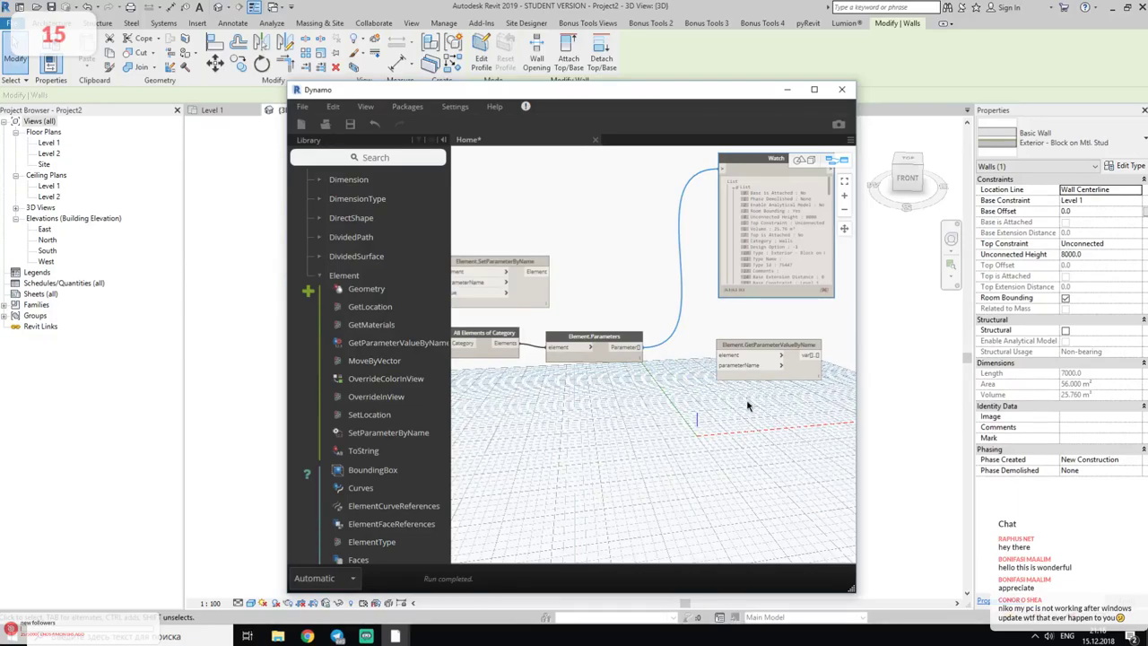
{"action": "scroll", "coordinate": [749, 407], "scroll_direction": "up", "scroll_amount": 2}
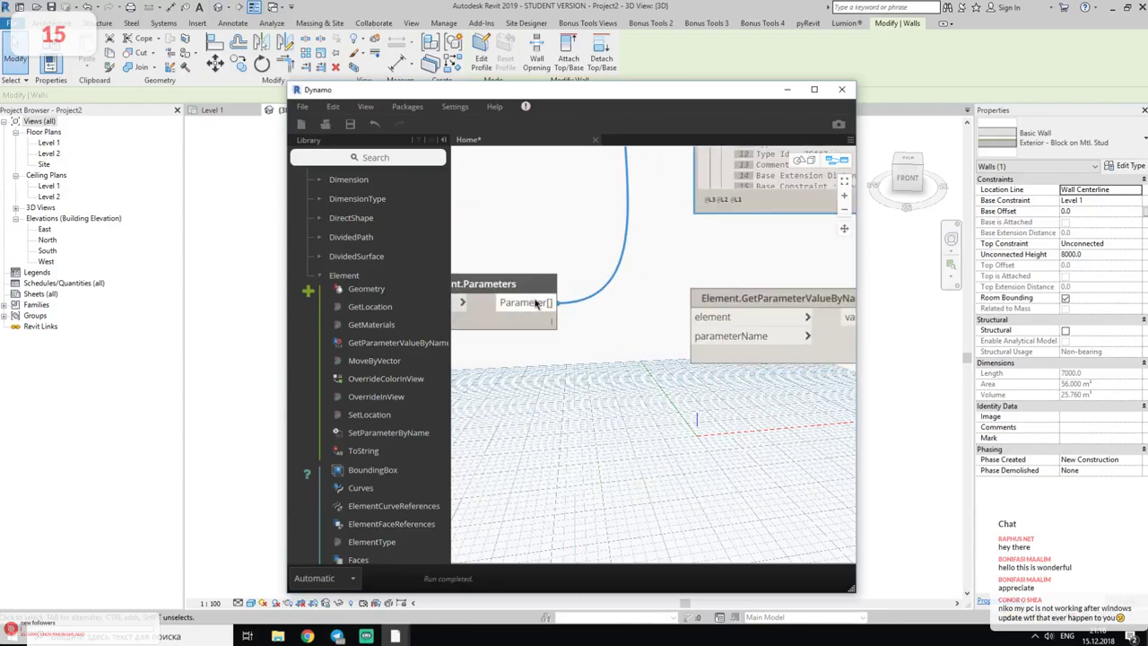
{"action": "middle_click_drag", "start_coordinate": [704, 375], "coordinate": [741, 384]}
{"action": "left_click", "coordinate": [604, 323]}
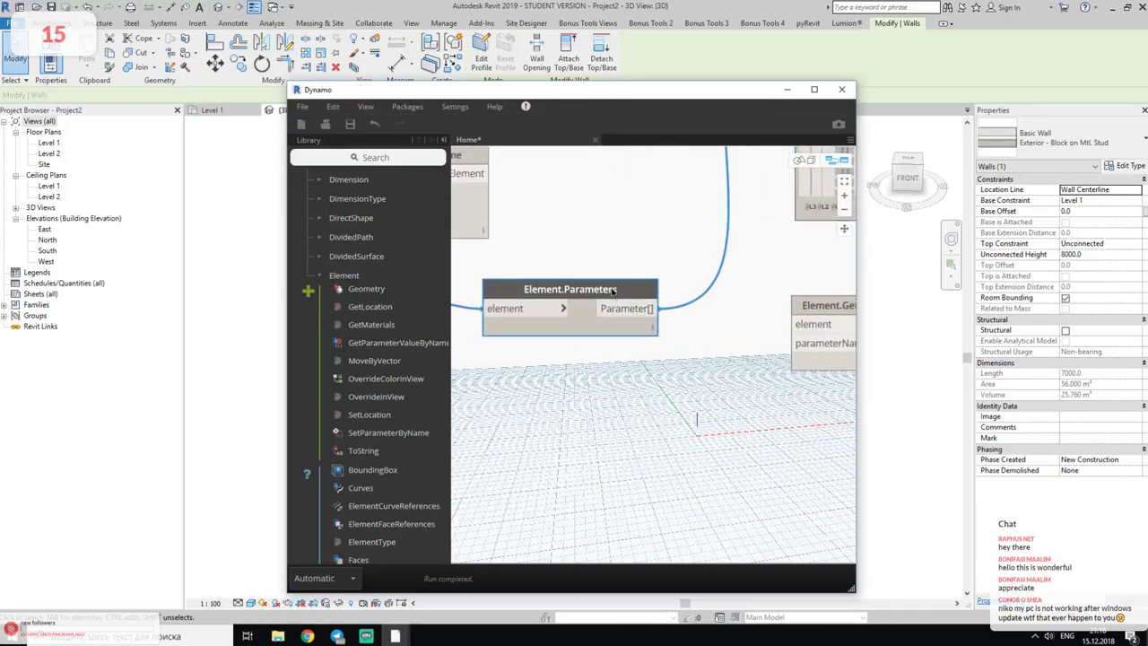
{"action": "key", "text": "Delete"}
{"action": "scroll", "coordinate": [597, 330], "scroll_direction": "down", "scroll_amount": 2}
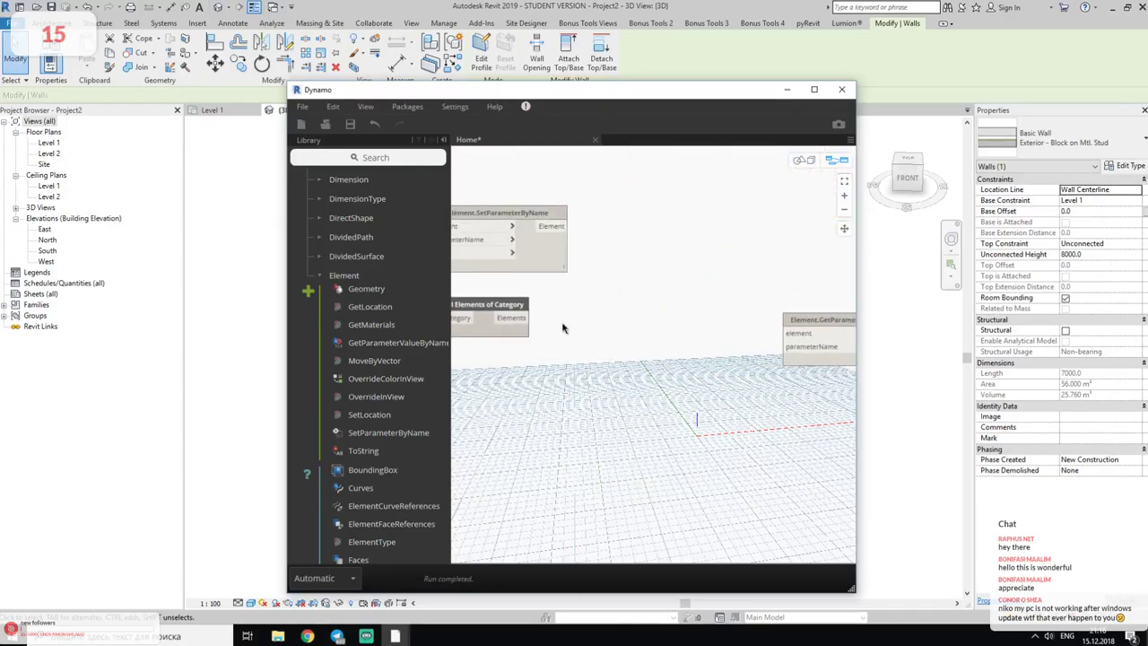
{"action": "left_click", "coordinate": [529, 318]}
- Connect all walls to GetParameterValueByName's element input and add a Watch node
{"action": "left_click", "coordinate": [786, 333]}
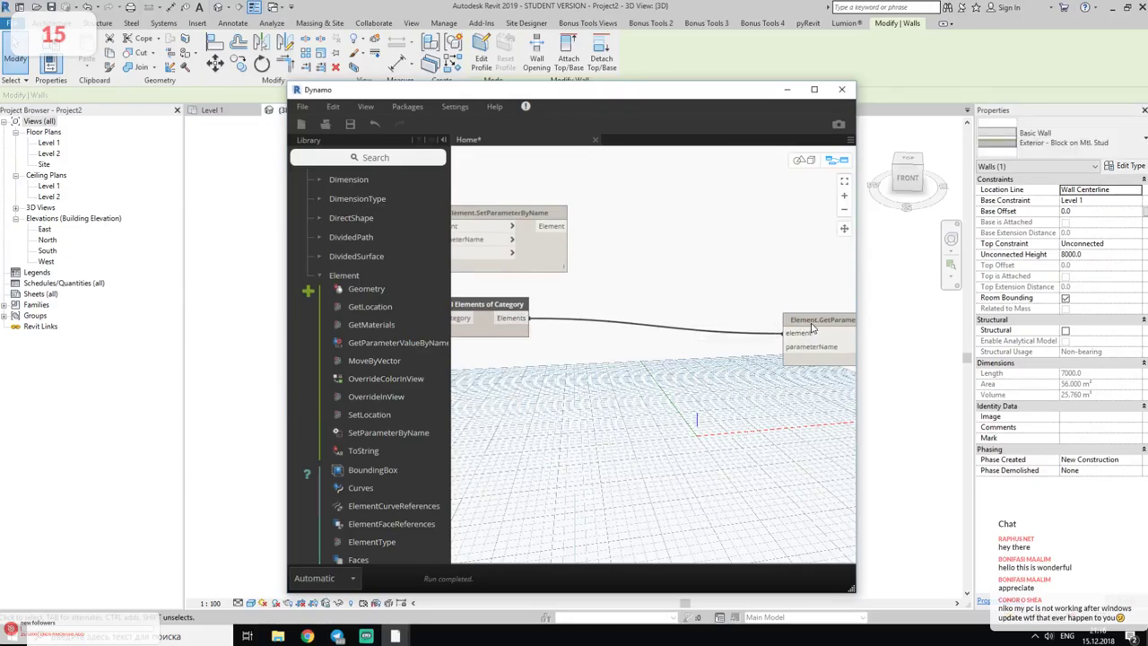
{"action": "left_click_drag", "start_coordinate": [812, 341], "coordinate": [646, 339]}
{"action": "right_click", "coordinate": [680, 270]}
{"action": "type", "text": "watch"}
{"action": "key", "text": "Return"}
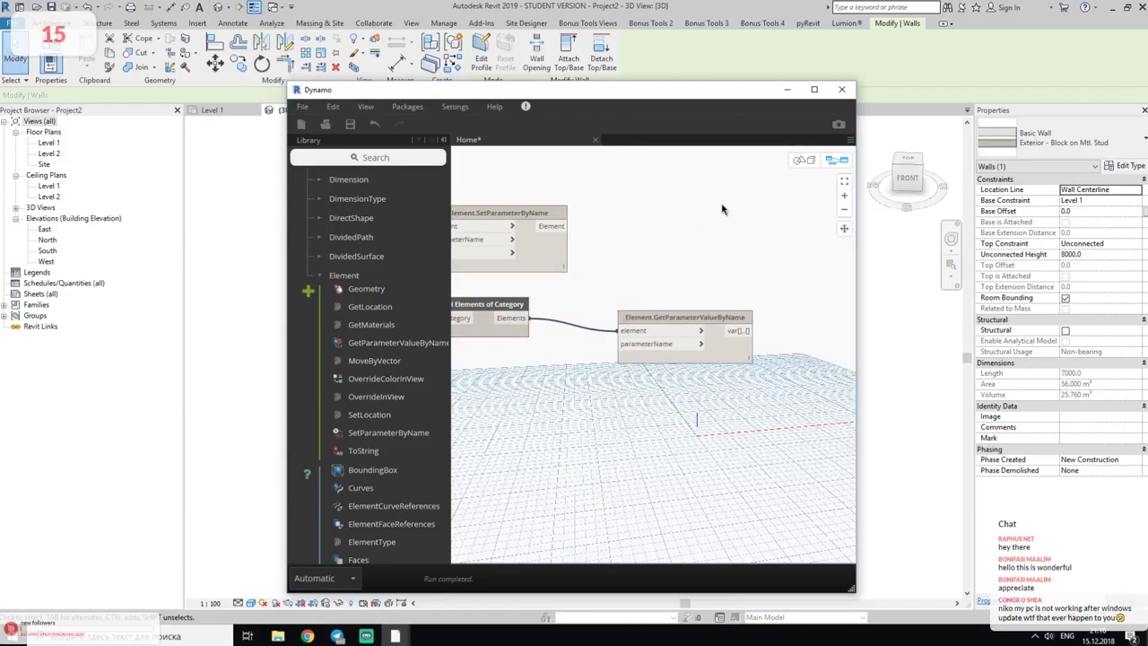
{"action": "middle_click_drag", "start_coordinate": [664, 225], "coordinate": [577, 392]}
- Wire GetParameterValueByName's output into the Watch node and arrange the graph
{"action": "left_click_drag", "start_coordinate": [592, 476], "coordinate": [642, 239]}
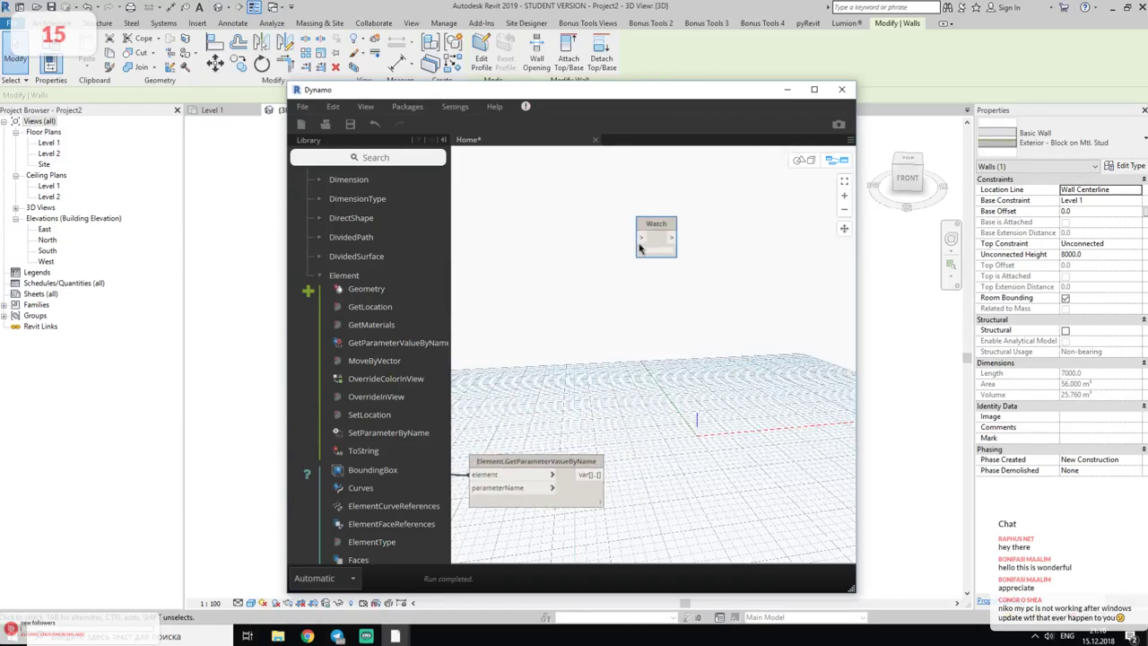
{"action": "left_click", "coordinate": [590, 476]}
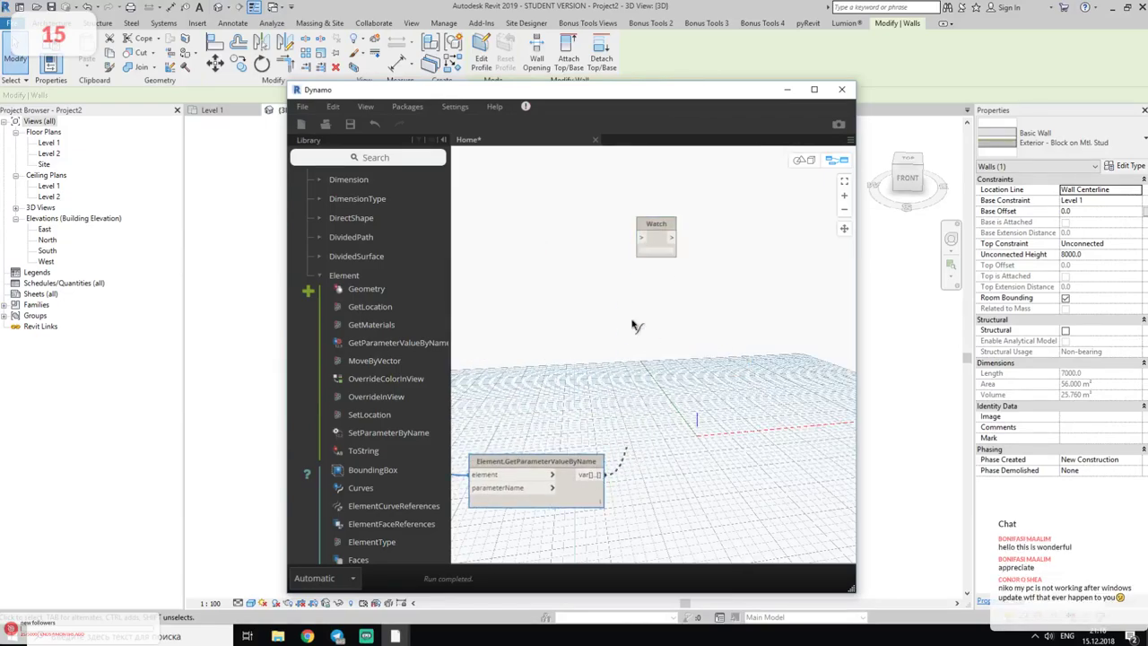
{"action": "left_click", "coordinate": [641, 239]}
{"action": "left_click", "coordinate": [760, 373]}
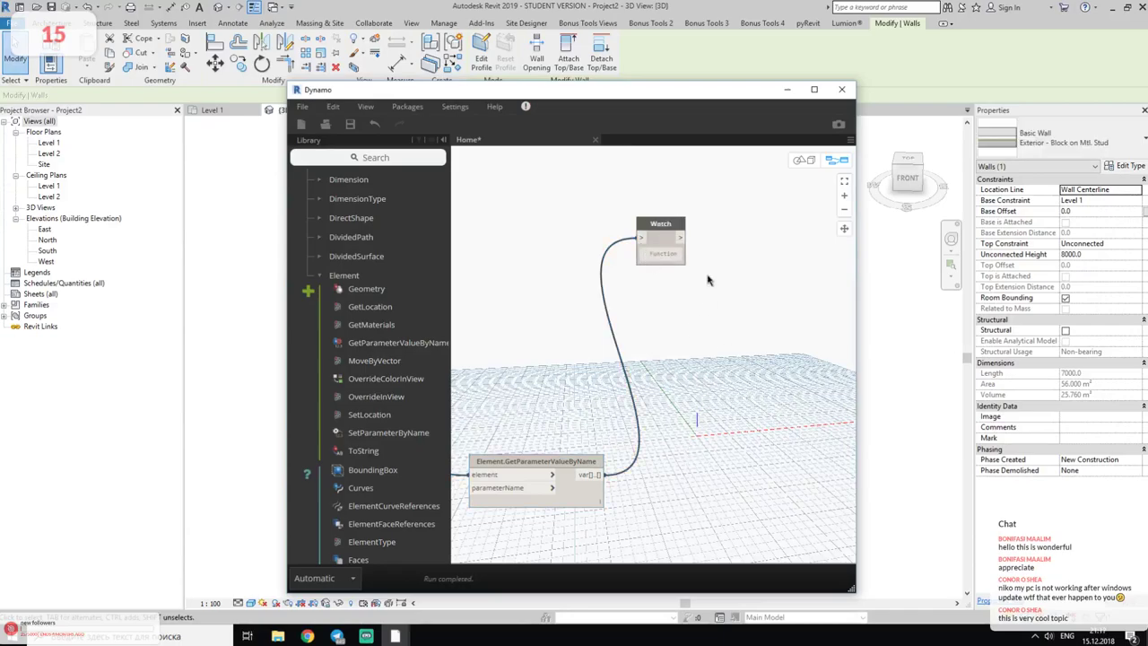
{"action": "left_click_drag", "start_coordinate": [664, 231], "coordinate": [727, 245]}
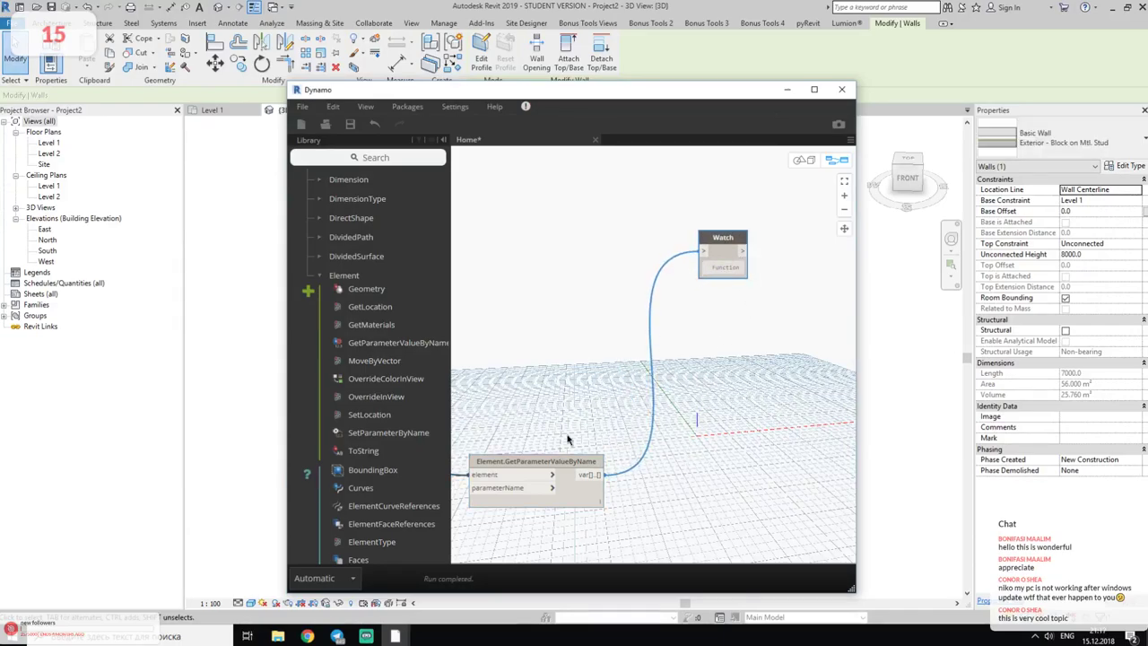
{"action": "middle_click_drag", "start_coordinate": [567, 439], "coordinate": [729, 302]}
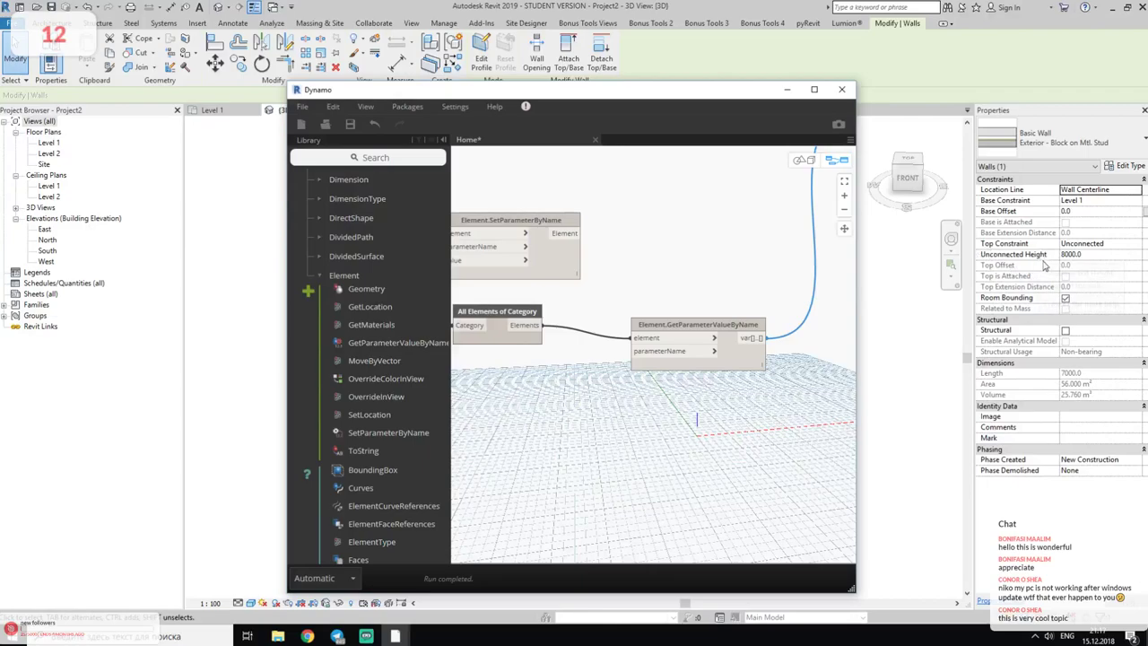
{"action": "right_click", "coordinate": [543, 427]}
- Create a Code Block holding the string "Unconnected Height", correcting its text
{"action": "left_click", "coordinate": [548, 410]}
{"action": "double_click", "coordinate": [554, 412]}
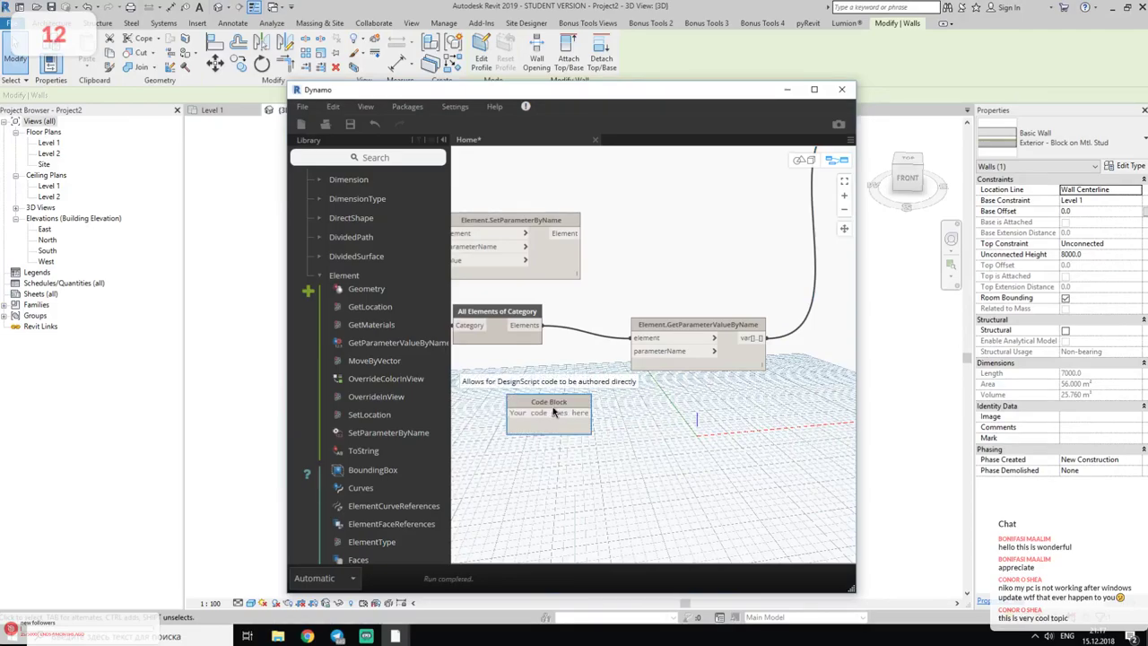
{"action": "type", "text": "\""}
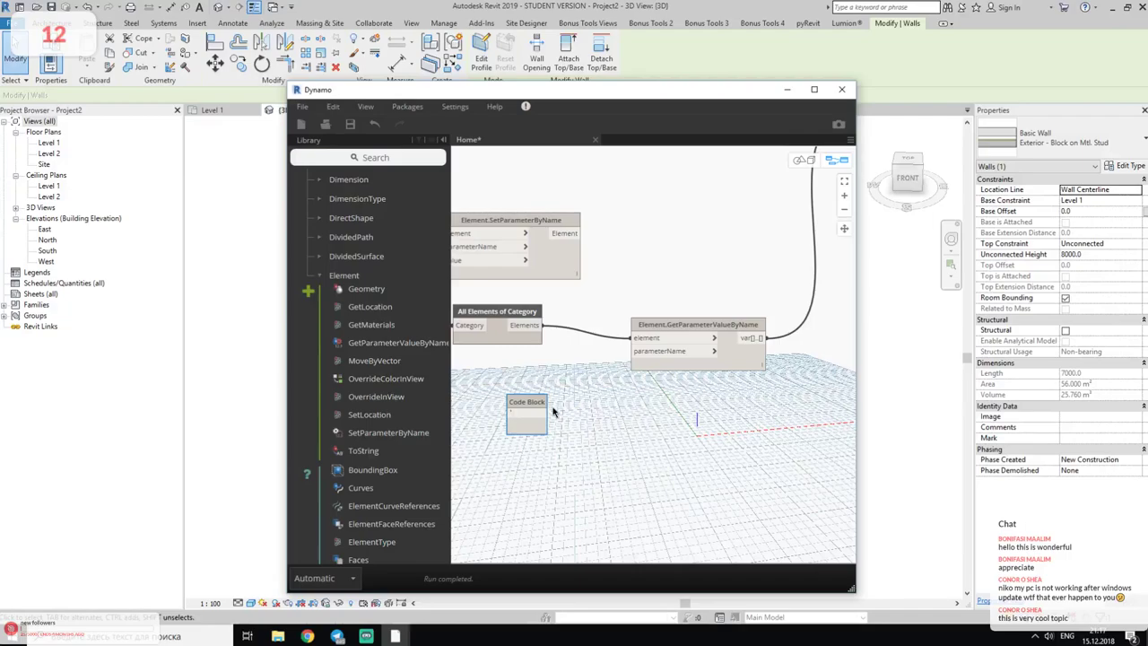
{"action": "type", "text": "L"}
{"action": "type", "text": "connec"}
{"action": "type", "text": "ted"}
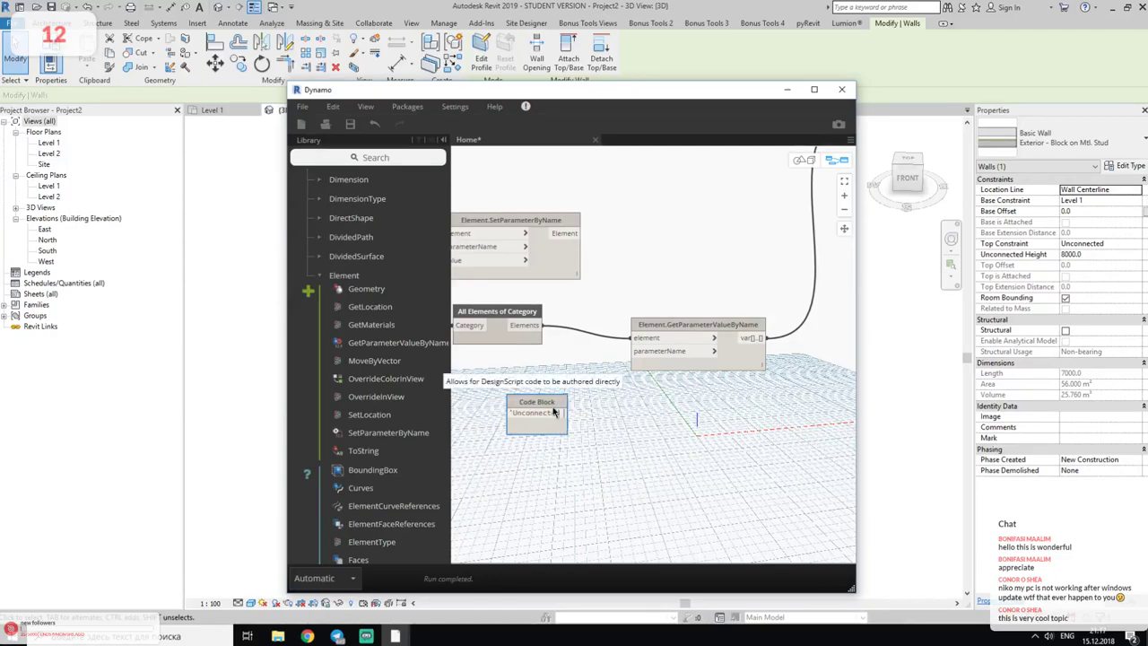
{"action": "type", "text": " Height"}
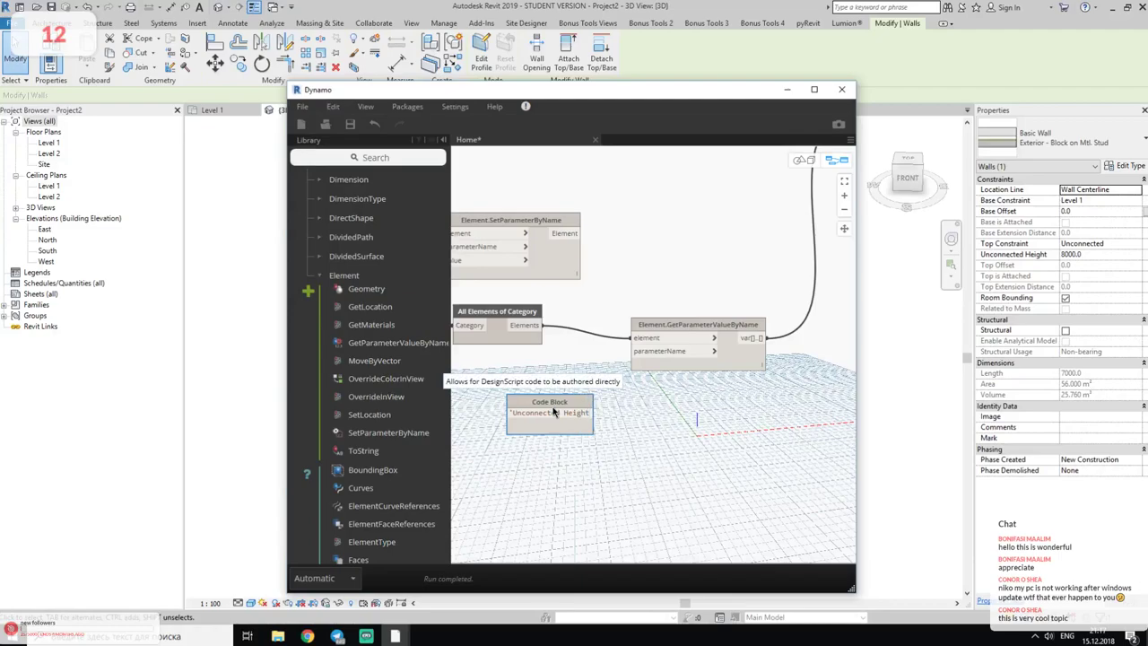
{"action": "type", "text": "'"}
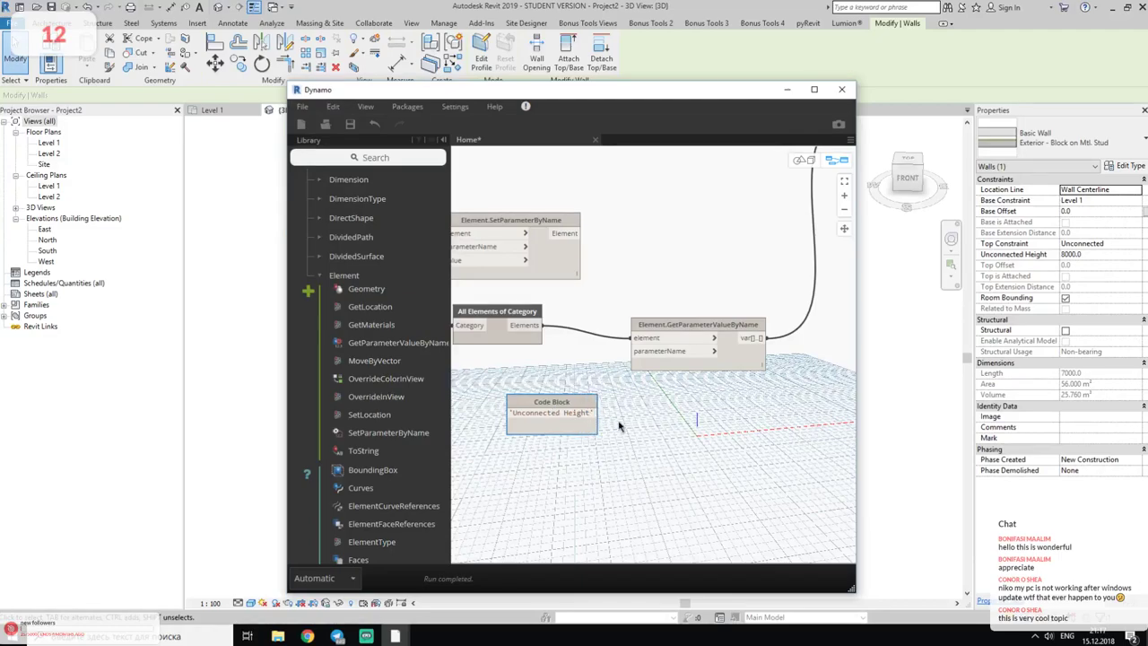
{"action": "left_click", "coordinate": [654, 432]}
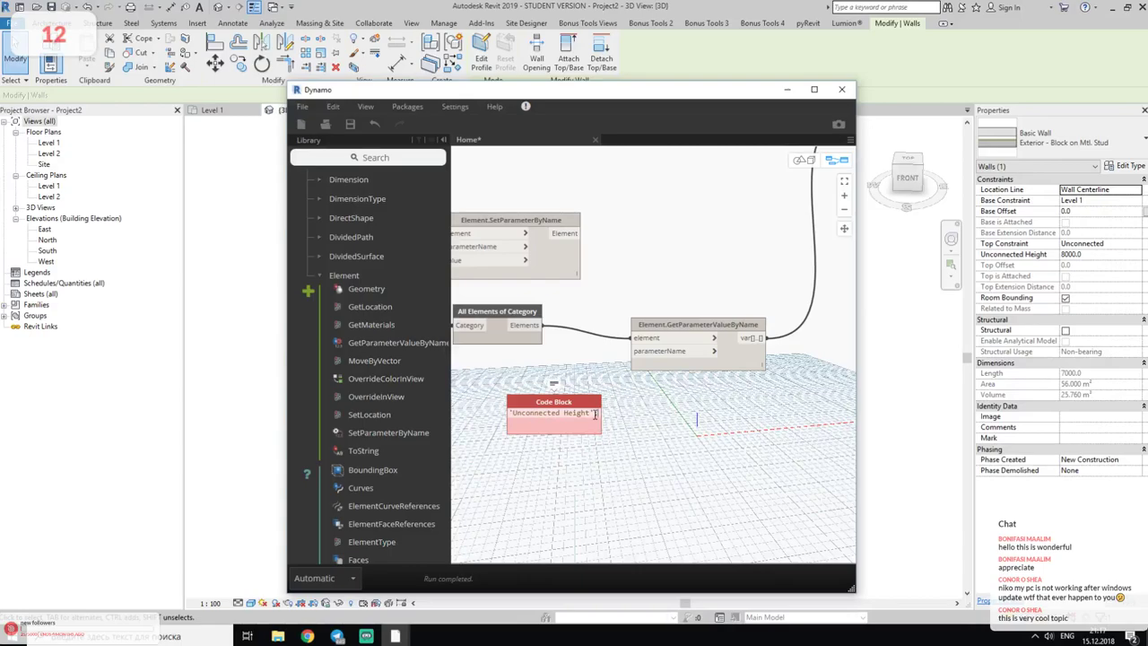
{"action": "left_click", "coordinate": [632, 418]}
{"action": "left_click", "coordinate": [631, 418]}
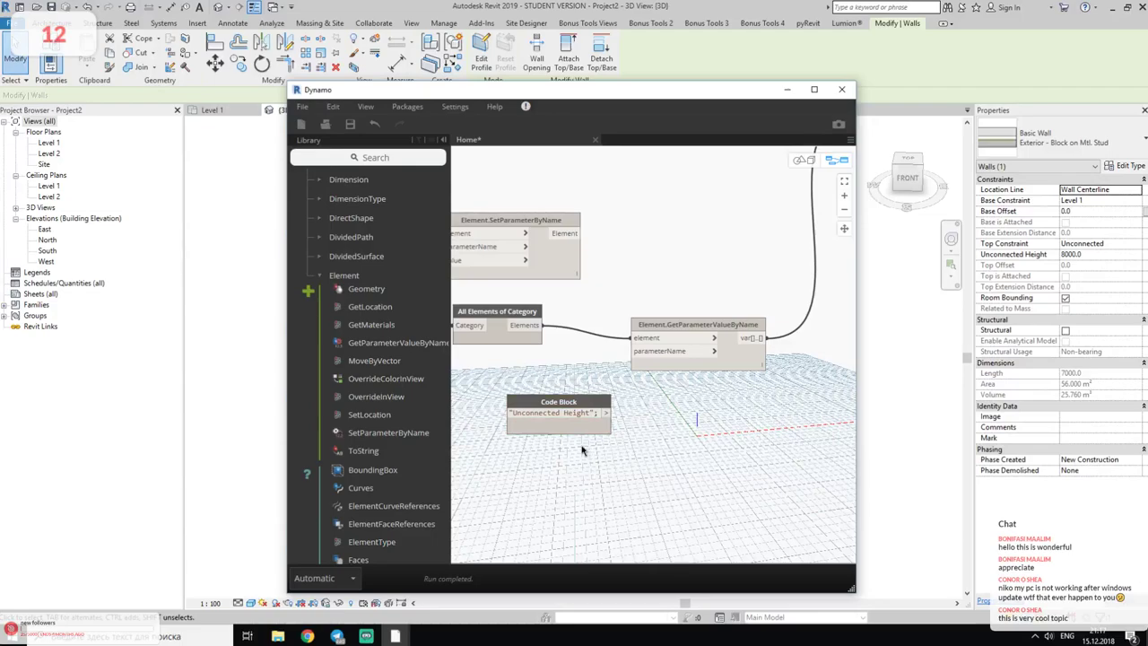
{"action": "double_click", "coordinate": [581, 413]}
{"action": "left_click_drag", "start_coordinate": [581, 413], "coordinate": [513, 415]}
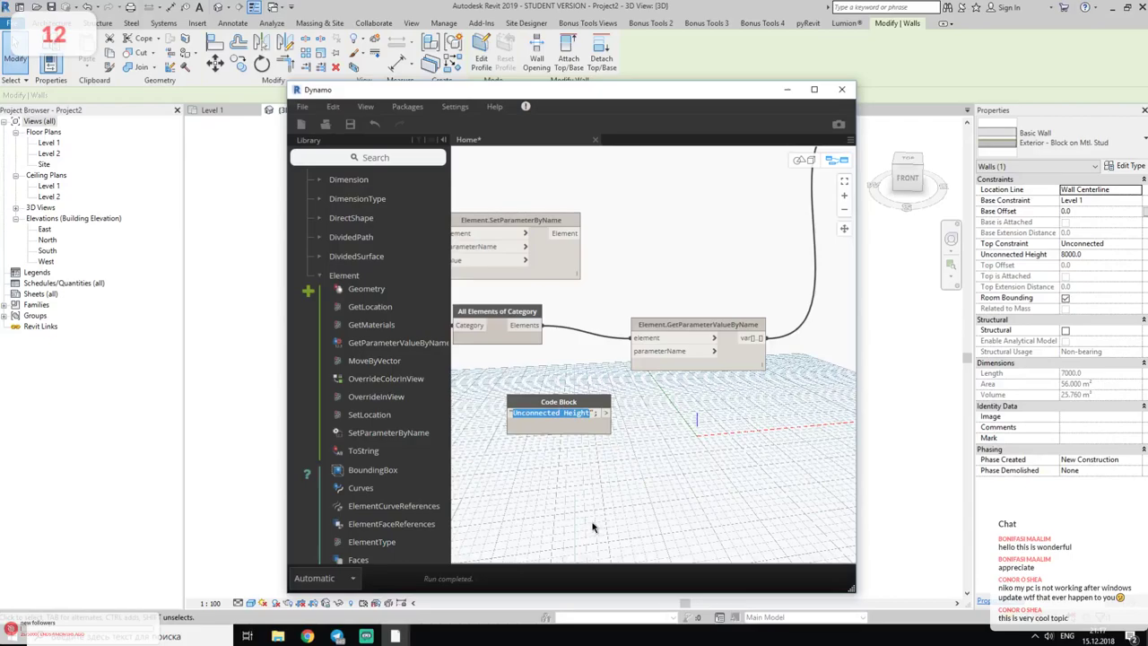
{"action": "double_click", "coordinate": [513, 413]}
{"action": "left_click", "coordinate": [533, 448]}
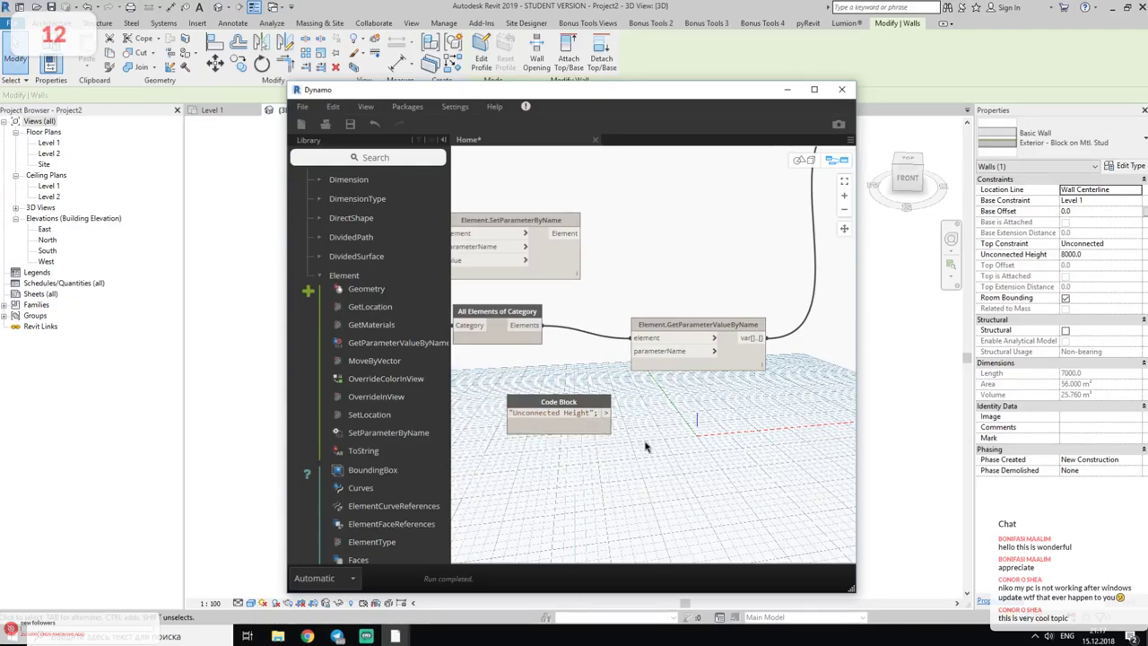
- Wire the "Unconnected Height" code block into GetParameterValueByName's parameterName input
{"action": "left_click_drag", "start_coordinate": [608, 413], "coordinate": [622, 369]}
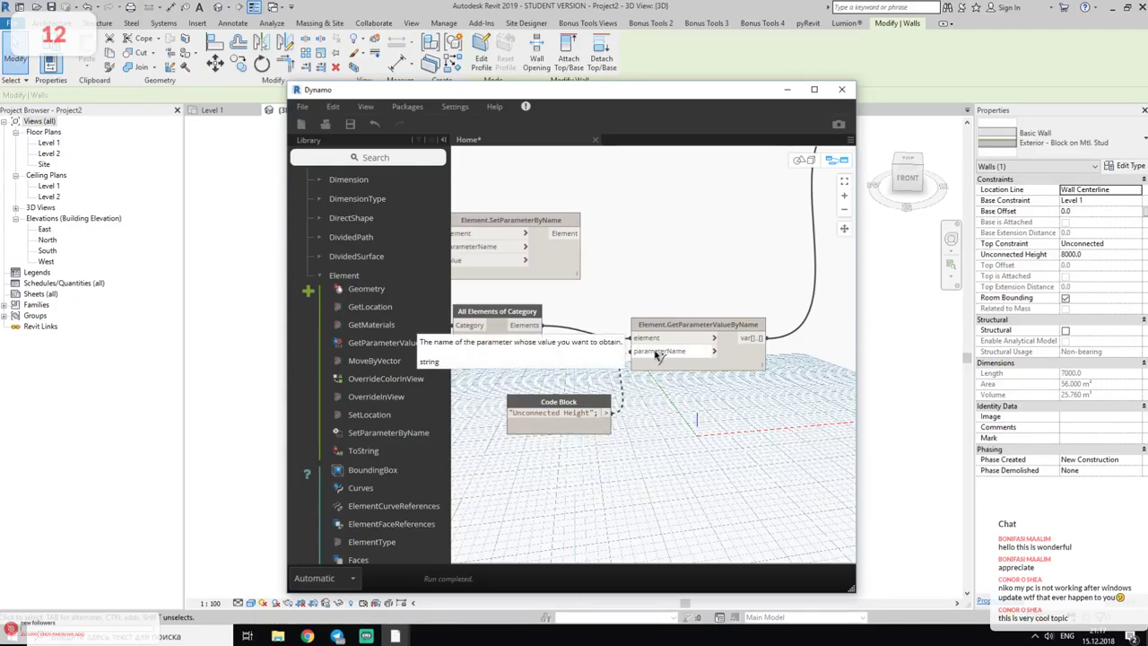
{"action": "left_click", "coordinate": [635, 351]}
{"action": "middle_click_drag", "start_coordinate": [616, 491], "coordinate": [405, 582]}
{"action": "middle_click_drag", "start_coordinate": [641, 335], "coordinate": [610, 380]}
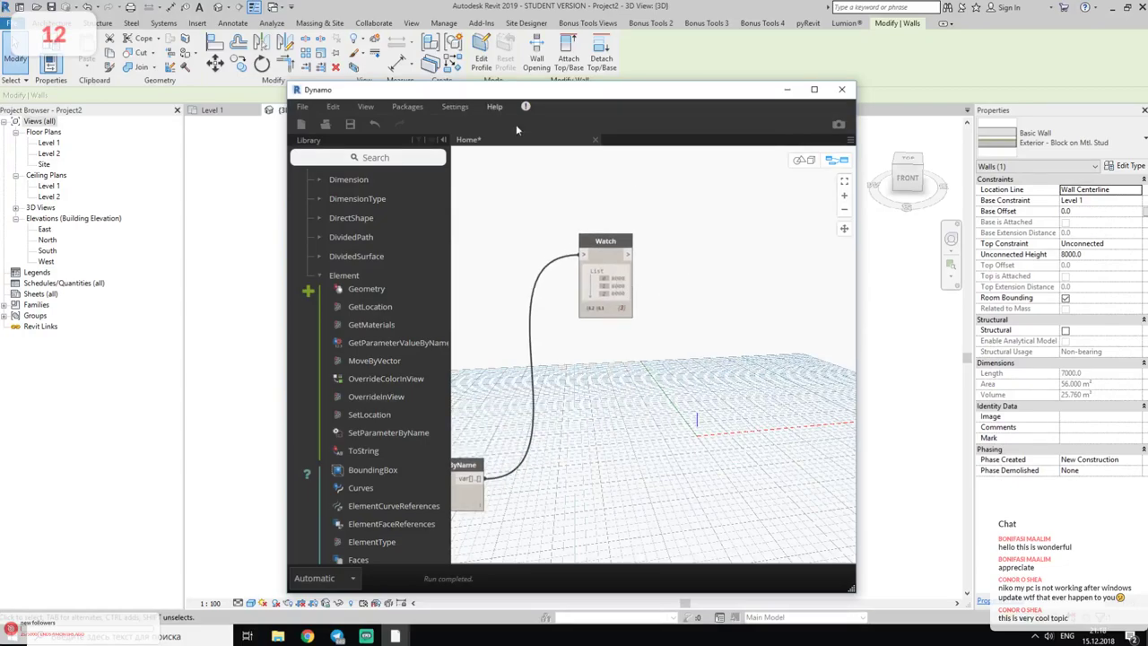
- Set the dark wall's Unconnected Height to 2000 in Properties
{"action": "left_click_drag", "start_coordinate": [568, 99], "coordinate": [782, 106]}
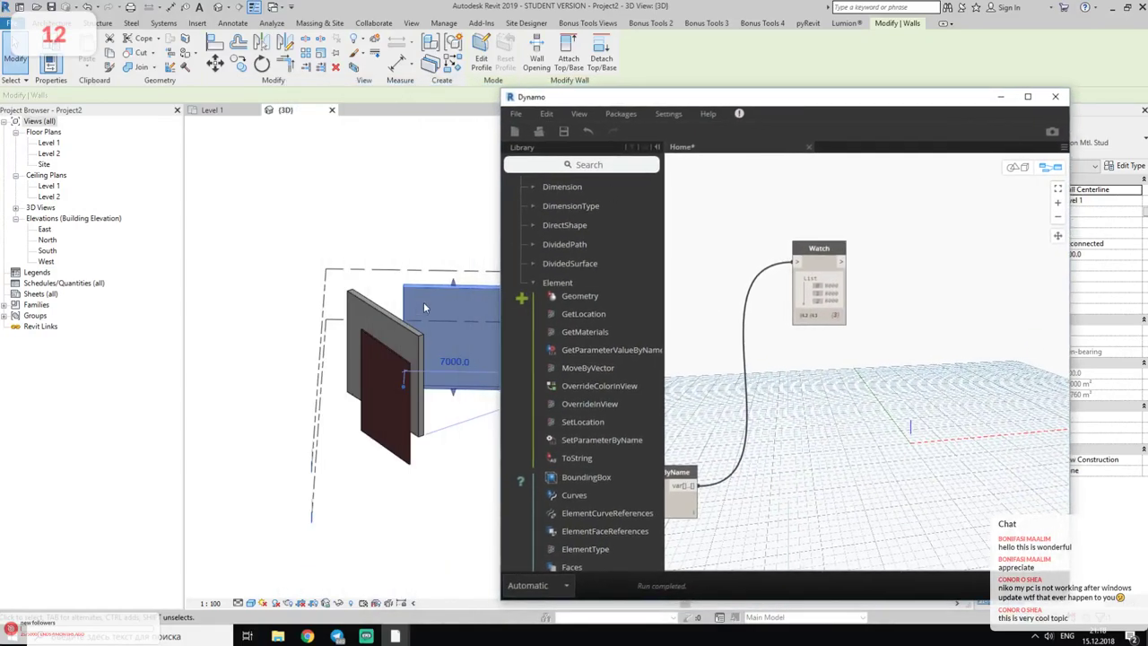
{"action": "left_click", "coordinate": [394, 388]}
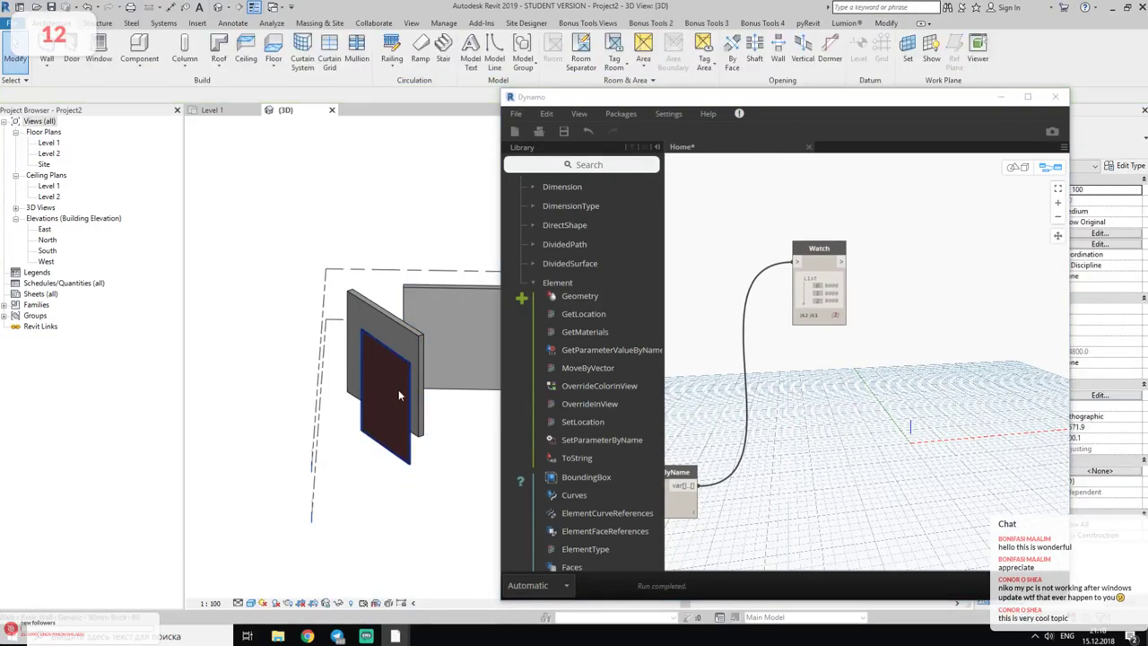
{"action": "left_click_drag", "start_coordinate": [737, 106], "coordinate": [654, 94]}
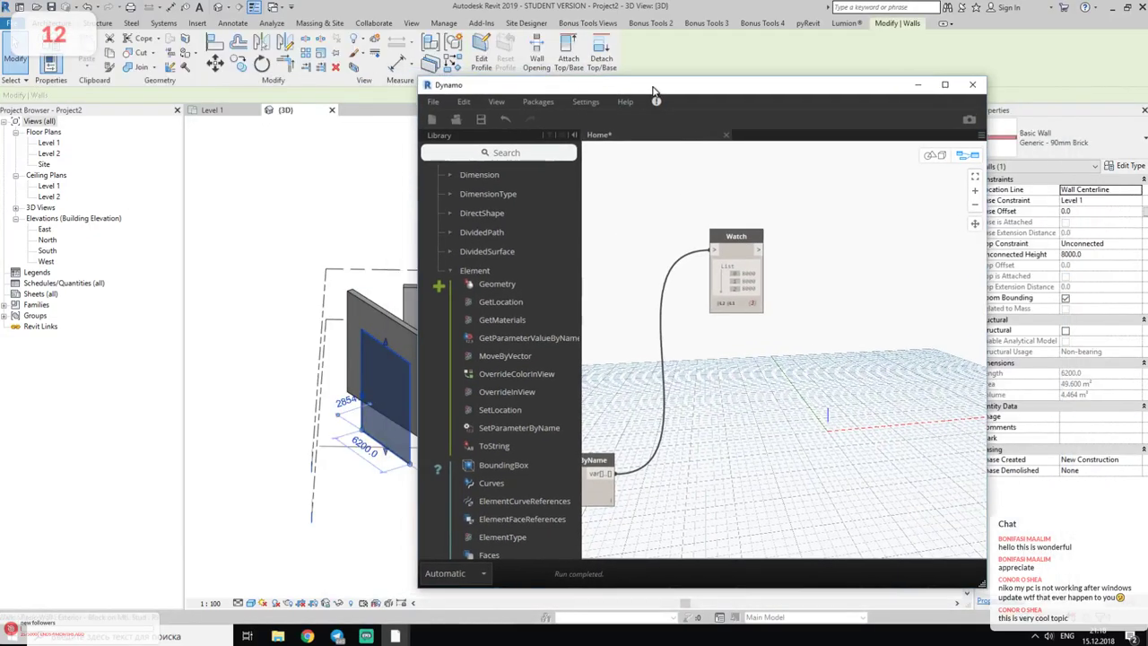
{"action": "left_click", "coordinate": [1096, 257]}
{"action": "type", "text": "2000"}
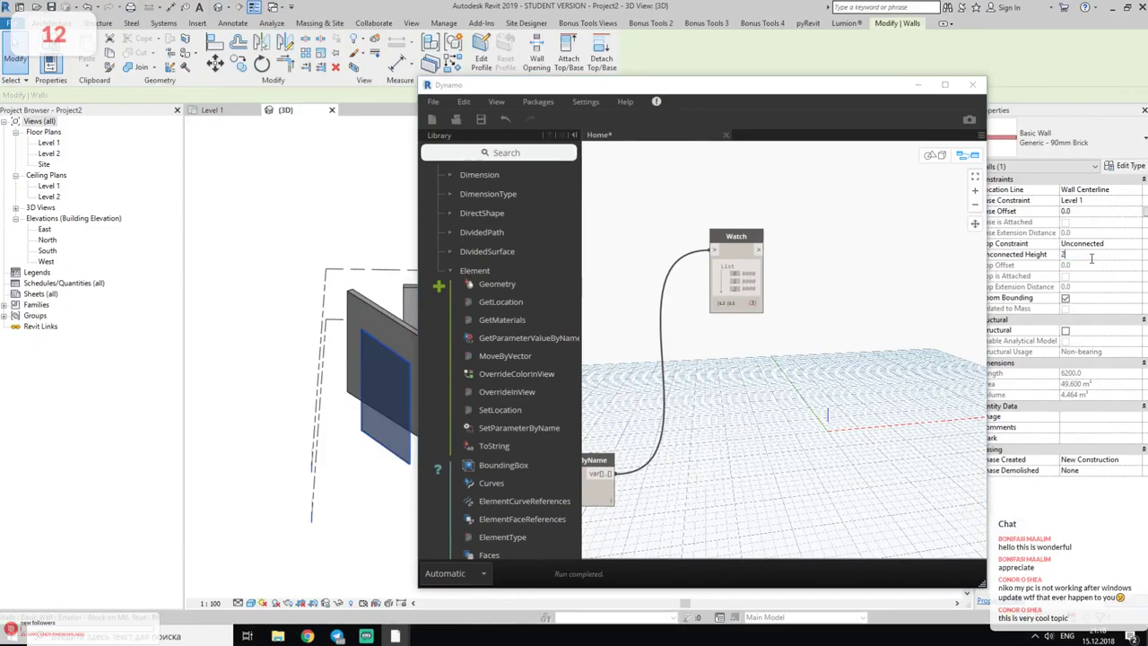
{"action": "key", "text": "Return"}
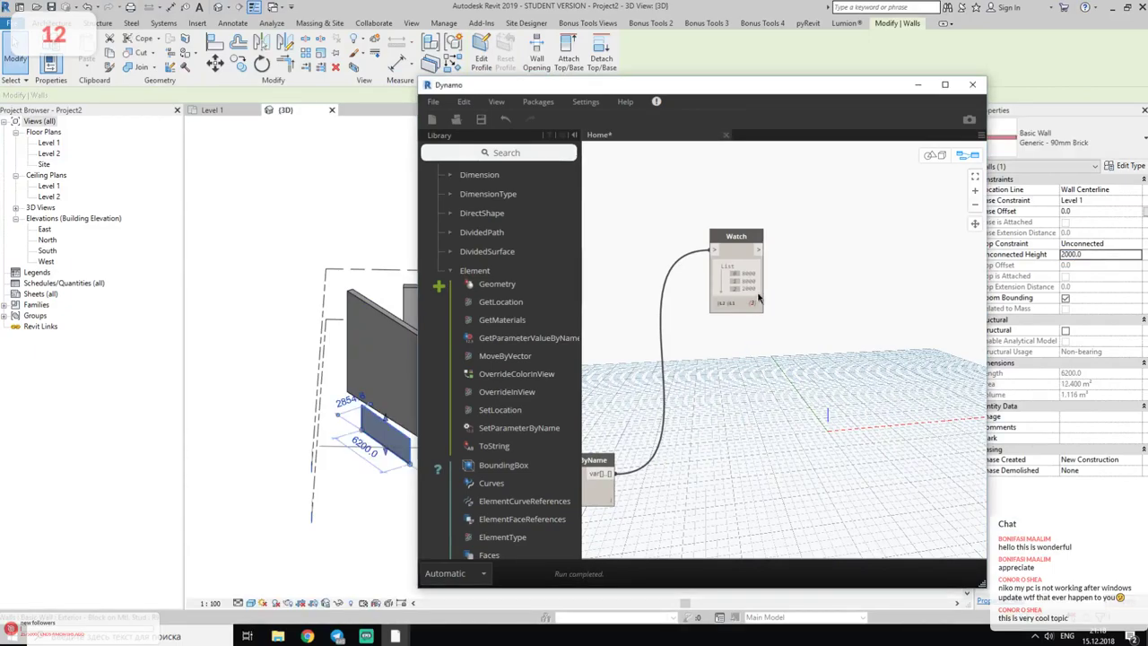
{"action": "scroll", "coordinate": [769, 276], "scroll_direction": "up", "scroll_amount": 2}
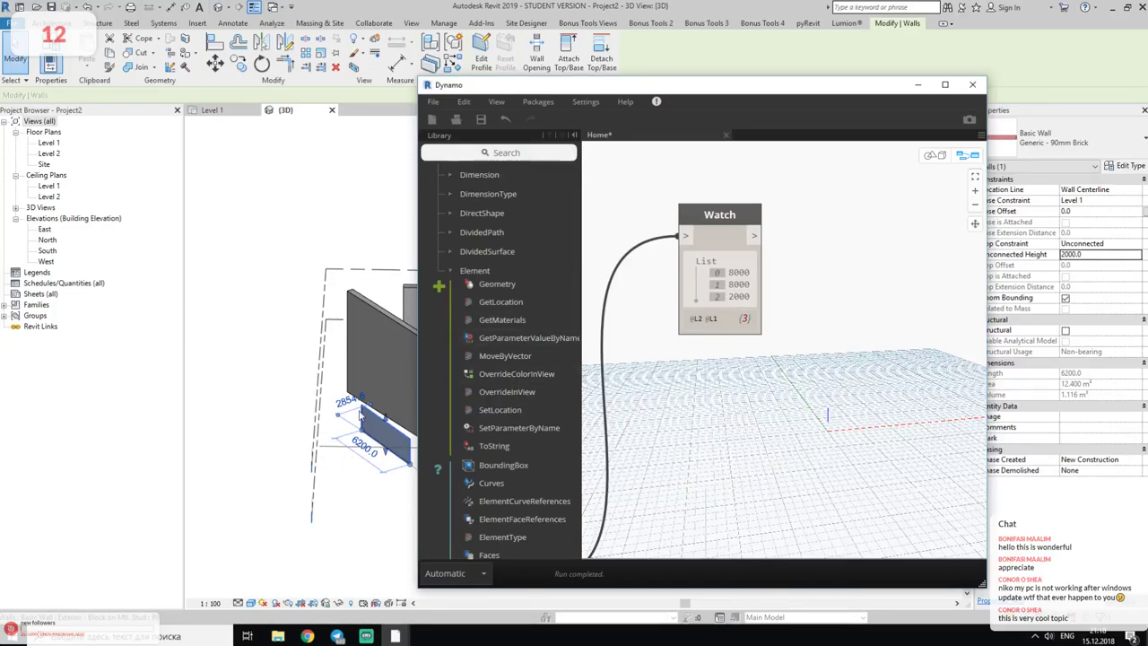
- Set the tall wall's Unconnected Height to 12000 and check the Watch reads 8000, 12000, 2000
{"action": "left_click", "coordinate": [384, 355]}
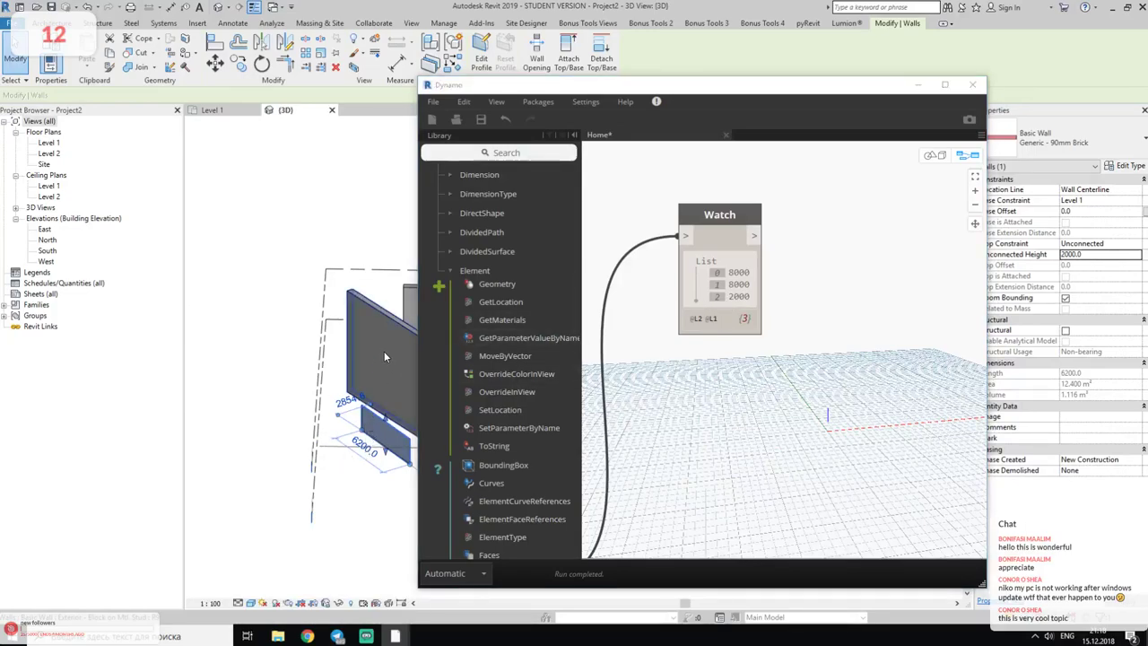
{"action": "left_click", "coordinate": [373, 327]}
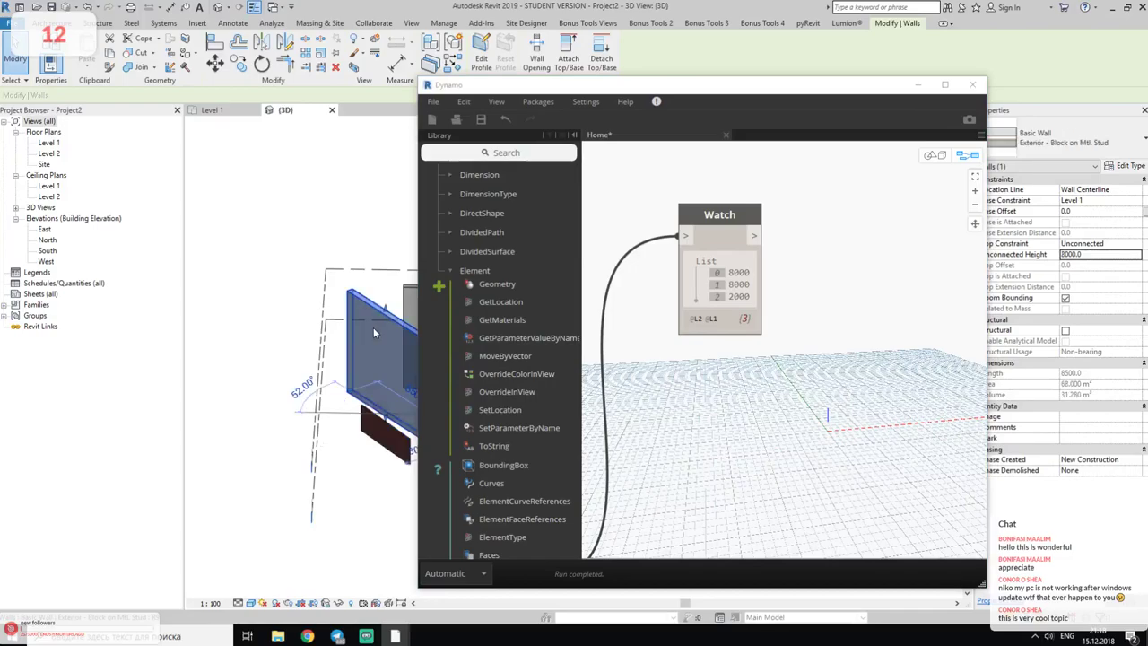
{"action": "double_click", "coordinate": [1090, 254]}
{"action": "type", "text": "1200"}
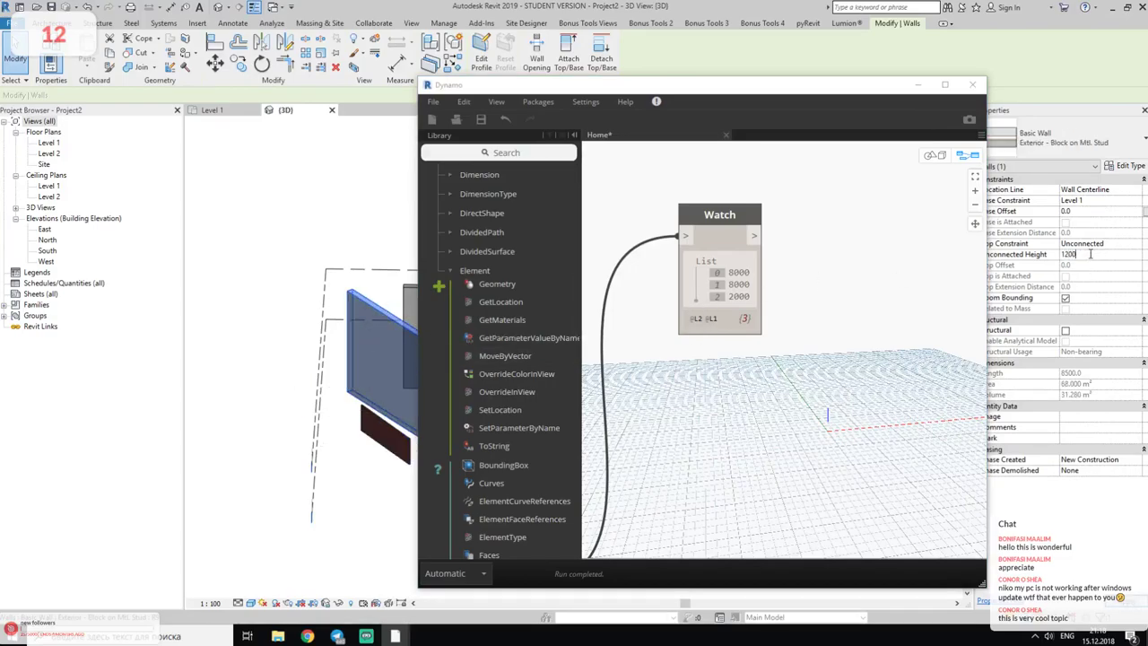
{"action": "type", "text": "0"}
{"action": "key", "text": "Return"}
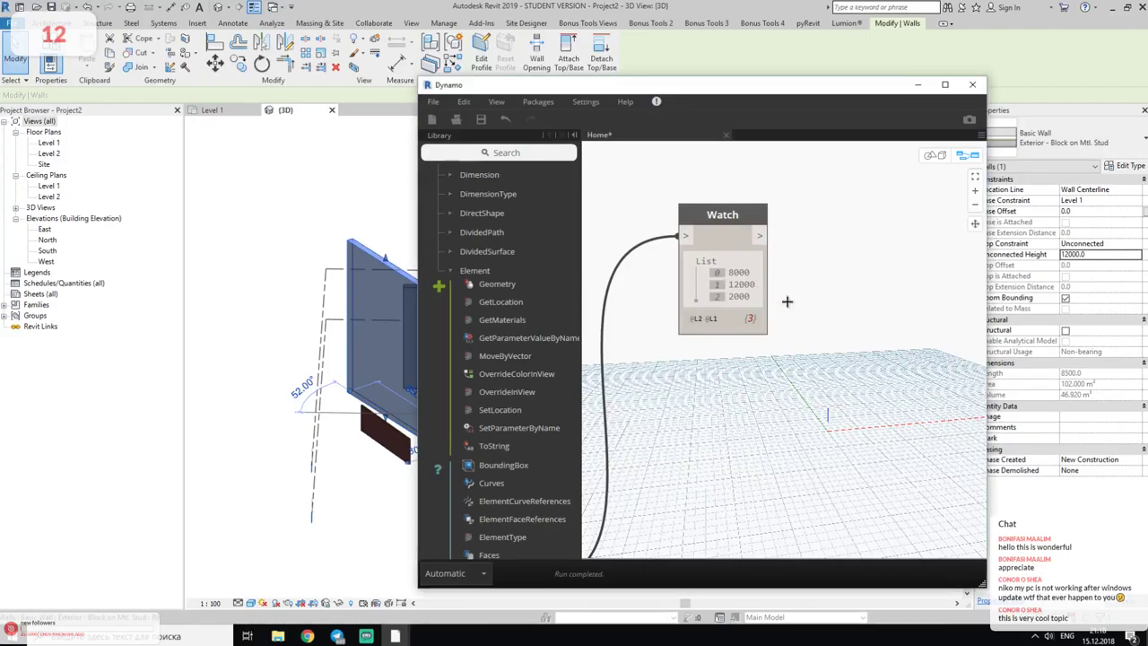
{"action": "scroll", "coordinate": [790, 303], "scroll_direction": "down", "scroll_amount": 3}
{"action": "scroll", "coordinate": [785, 341], "scroll_direction": "down", "scroll_amount": 3}
{"action": "middle_click_drag", "start_coordinate": [723, 372], "coordinate": [783, 358]}
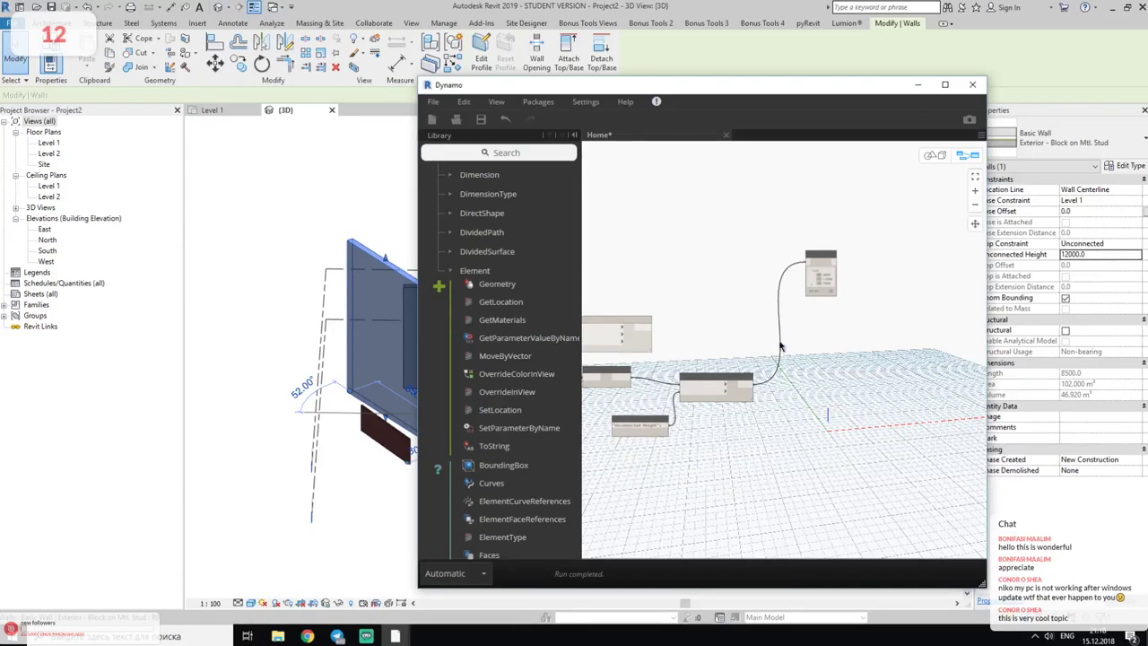
- Zoom out, drag Element.SetParameterByName further right on the canvas, then zoom back in
{"action": "scroll", "coordinate": [773, 336], "scroll_direction": "up", "scroll_amount": 1}
{"action": "scroll", "coordinate": [739, 342], "scroll_direction": "up", "scroll_amount": 1}
{"action": "scroll", "coordinate": [736, 358], "scroll_direction": "up", "scroll_amount": 1}
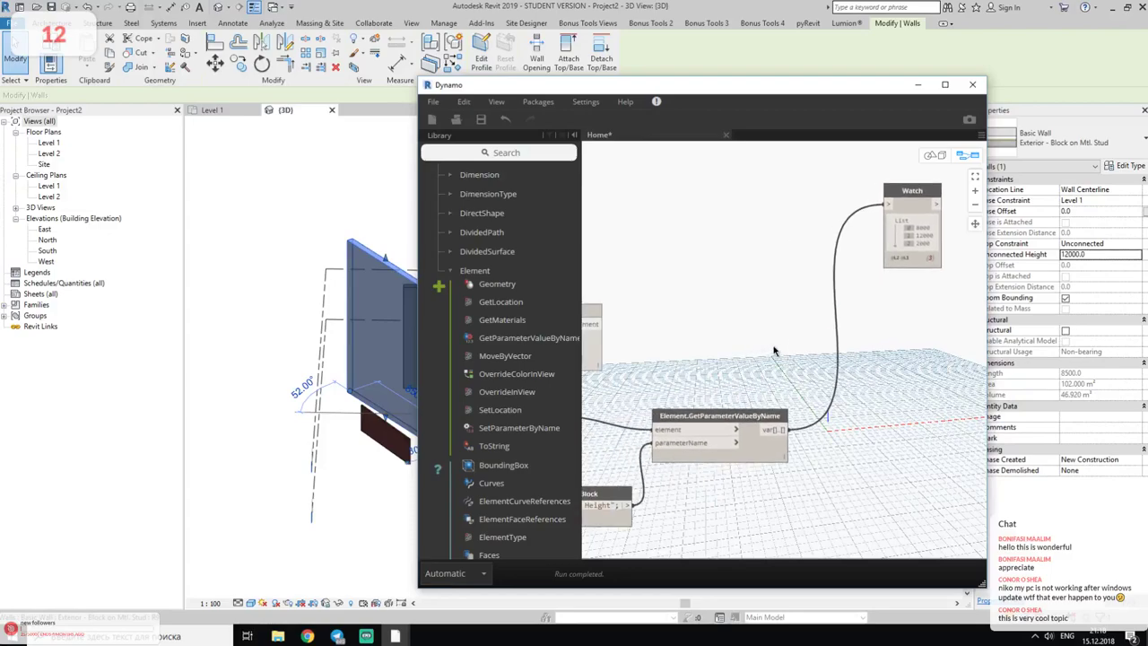
{"action": "scroll", "coordinate": [773, 348], "scroll_direction": "down", "scroll_amount": 1}
{"action": "scroll", "coordinate": [772, 348], "scroll_direction": "down", "scroll_amount": 1}
{"action": "scroll", "coordinate": [767, 347], "scroll_direction": "up", "scroll_amount": 1}
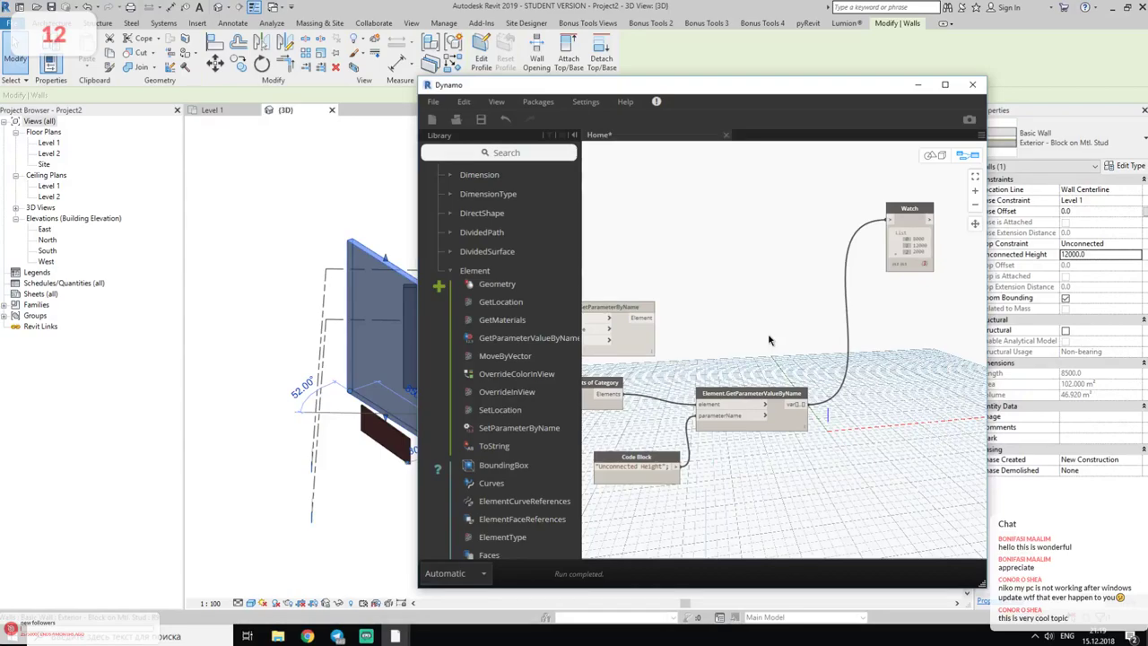
{"action": "scroll", "coordinate": [768, 340], "scroll_direction": "down", "scroll_amount": 2}
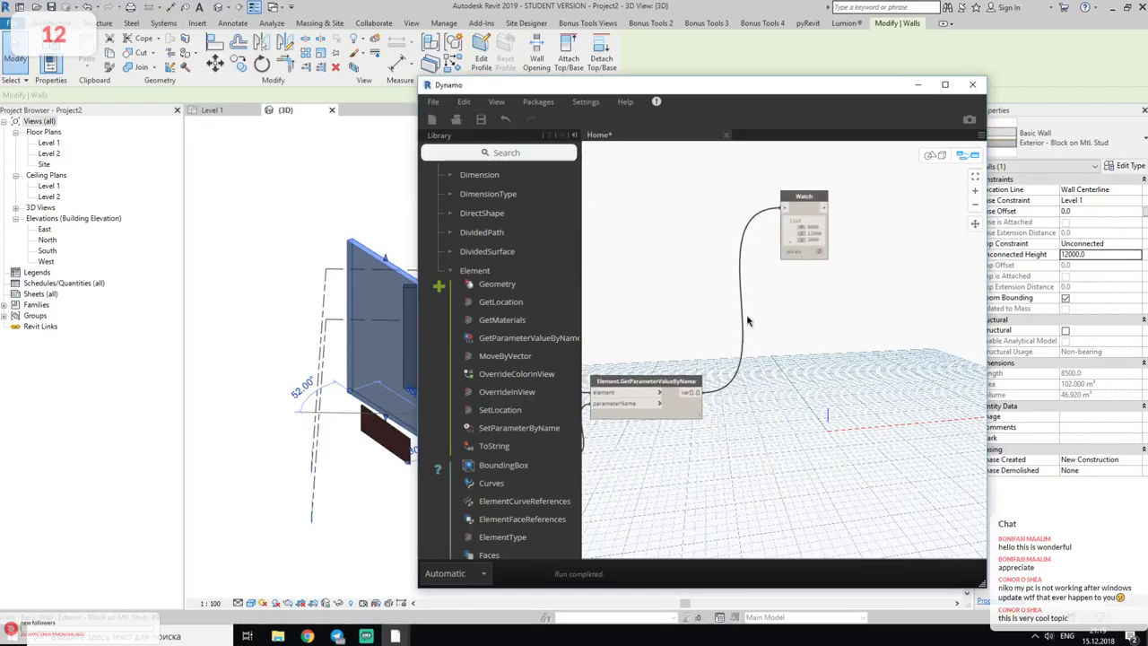
{"action": "scroll", "coordinate": [763, 314], "scroll_direction": "down", "scroll_amount": 2}
{"action": "scroll", "coordinate": [758, 296], "scroll_direction": "down", "scroll_amount": 2}
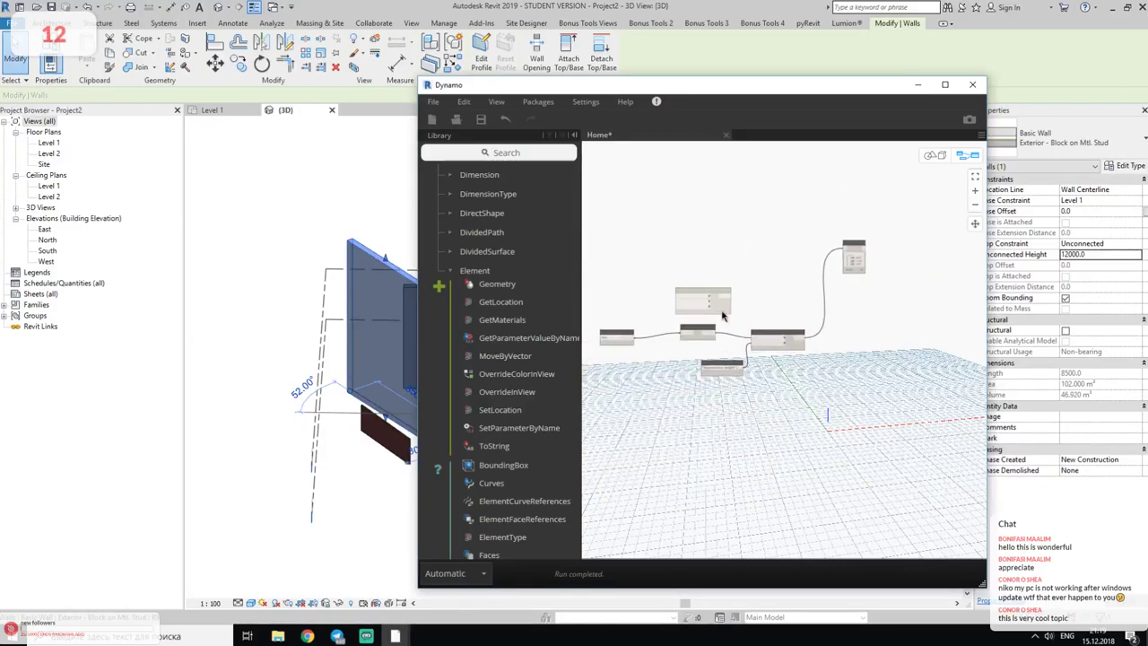
{"action": "left_click_drag", "start_coordinate": [723, 312], "coordinate": [965, 303]}
{"action": "scroll", "coordinate": [832, 338], "scroll_direction": "up", "scroll_amount": 2}
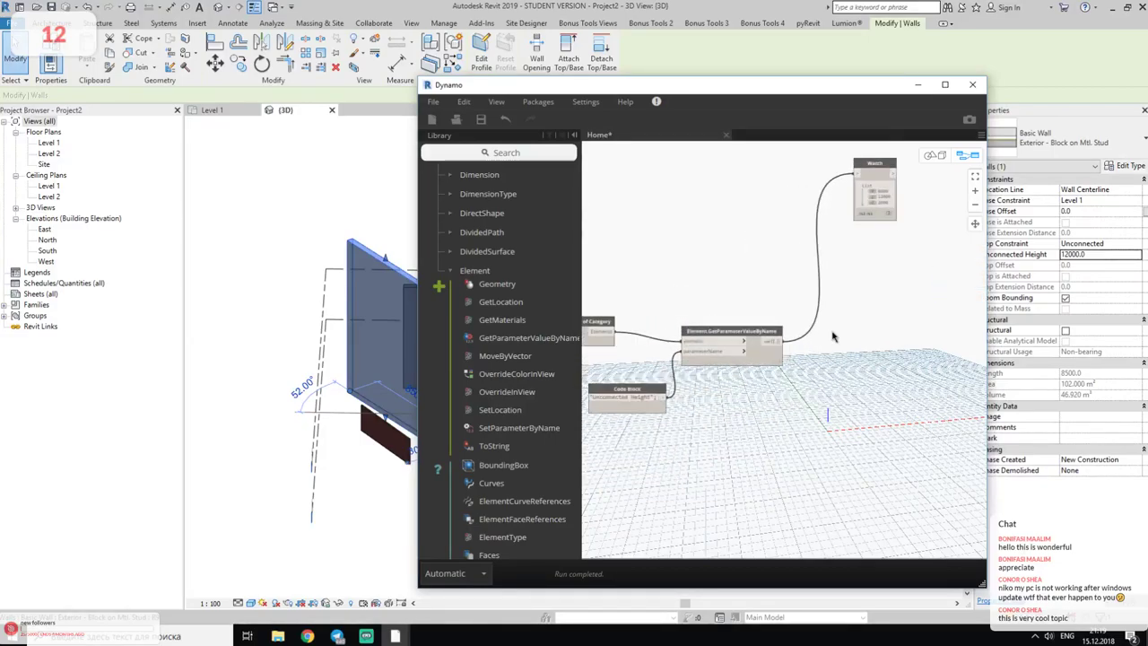
{"action": "scroll", "coordinate": [832, 337], "scroll_direction": "up", "scroll_amount": 2}
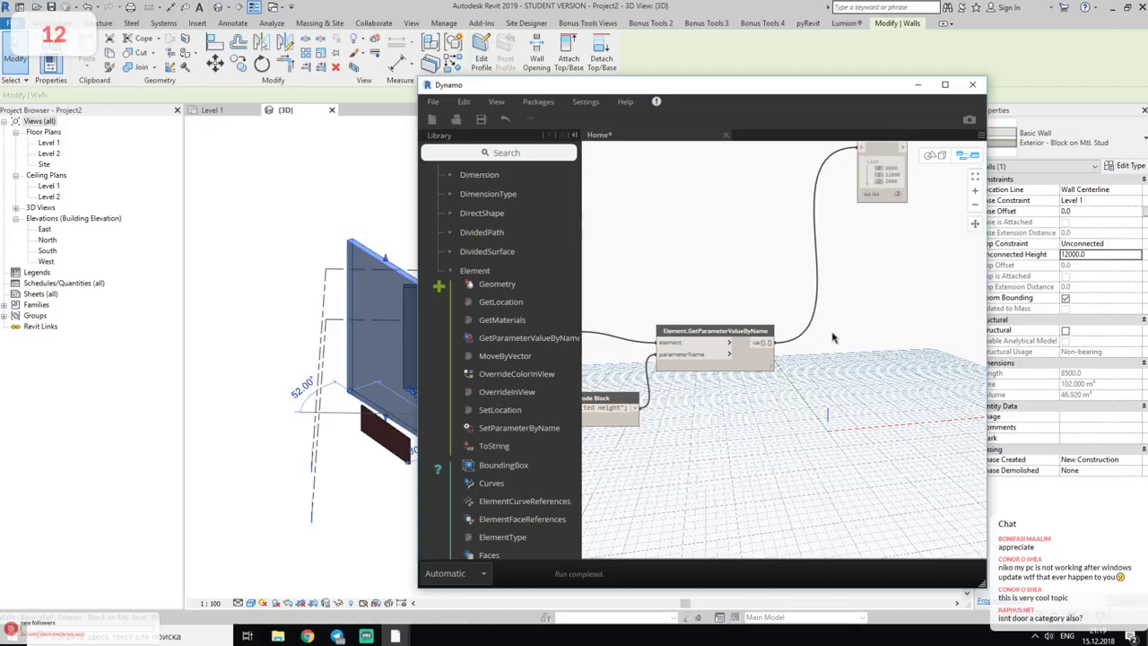
- Pan to the Walls Categories node feeding All Elements of Category, then switch to Revit's Architecture tab
{"action": "mouse_move", "coordinate": [833, 338]}
{"action": "middle_mouse_down"}
{"action": "mouse_move", "coordinate": [748, 277]}
{"action": "mouse_move", "coordinate": [849, 266]}
{"action": "middle_mouse_up"}
{"action": "scroll", "coordinate": [748, 277], "scroll_direction": "up", "scroll_amount": 1}
{"action": "middle_click_drag", "start_coordinate": [707, 253], "coordinate": [874, 244]}
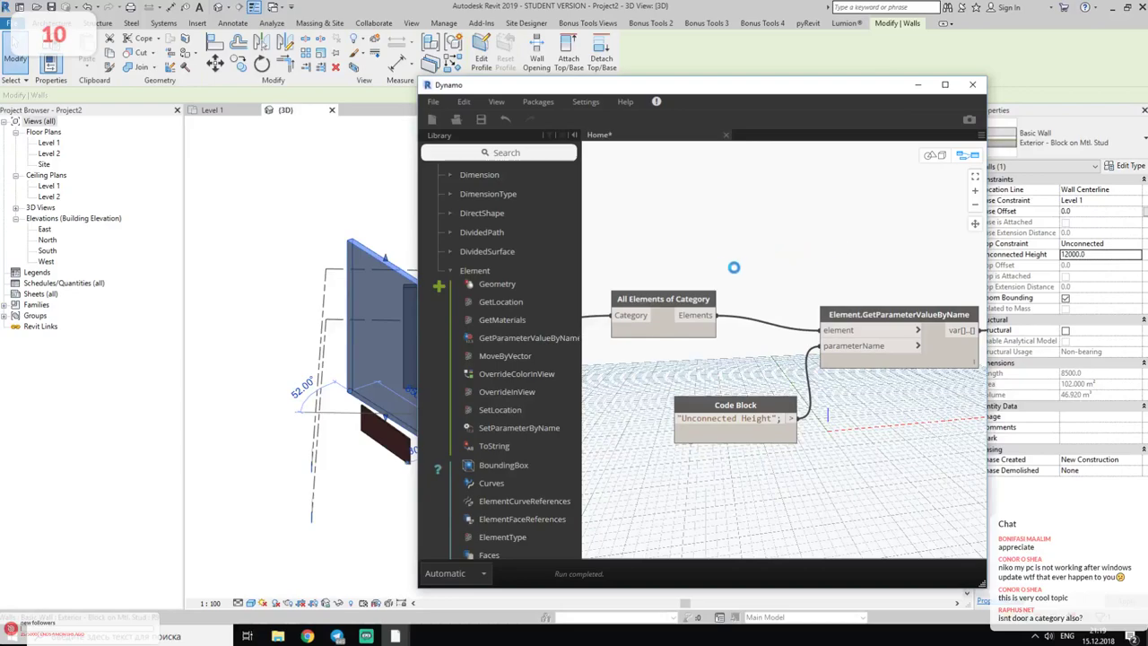
{"action": "middle_click_drag", "start_coordinate": [750, 275], "coordinate": [708, 272]}
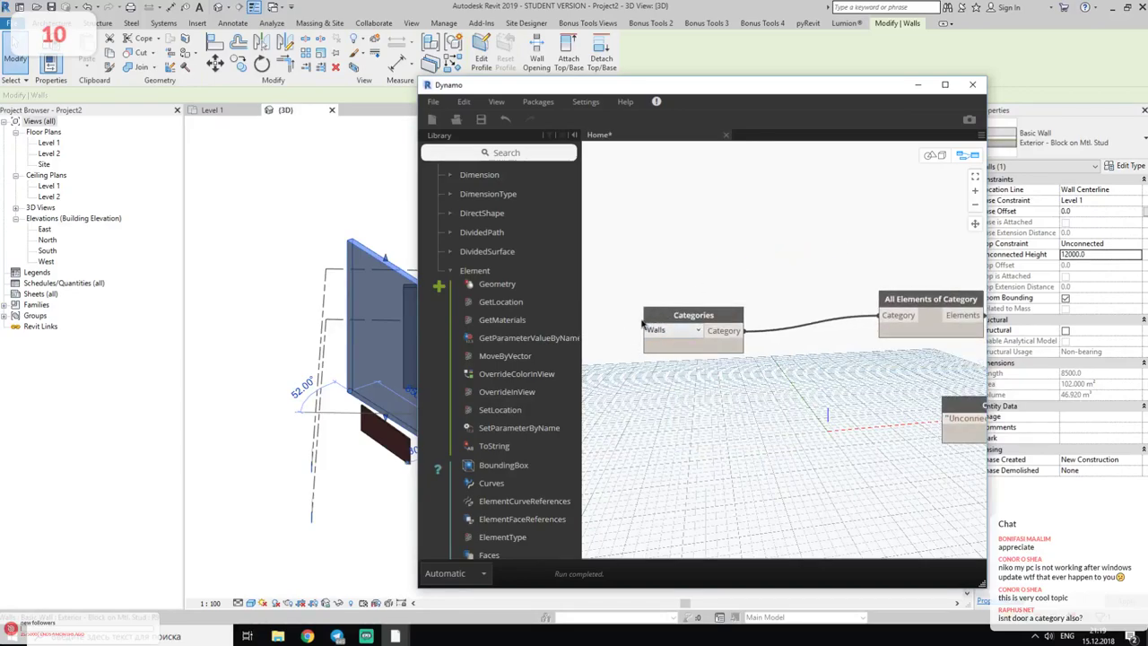
{"action": "mouse_move", "coordinate": [693, 330]}
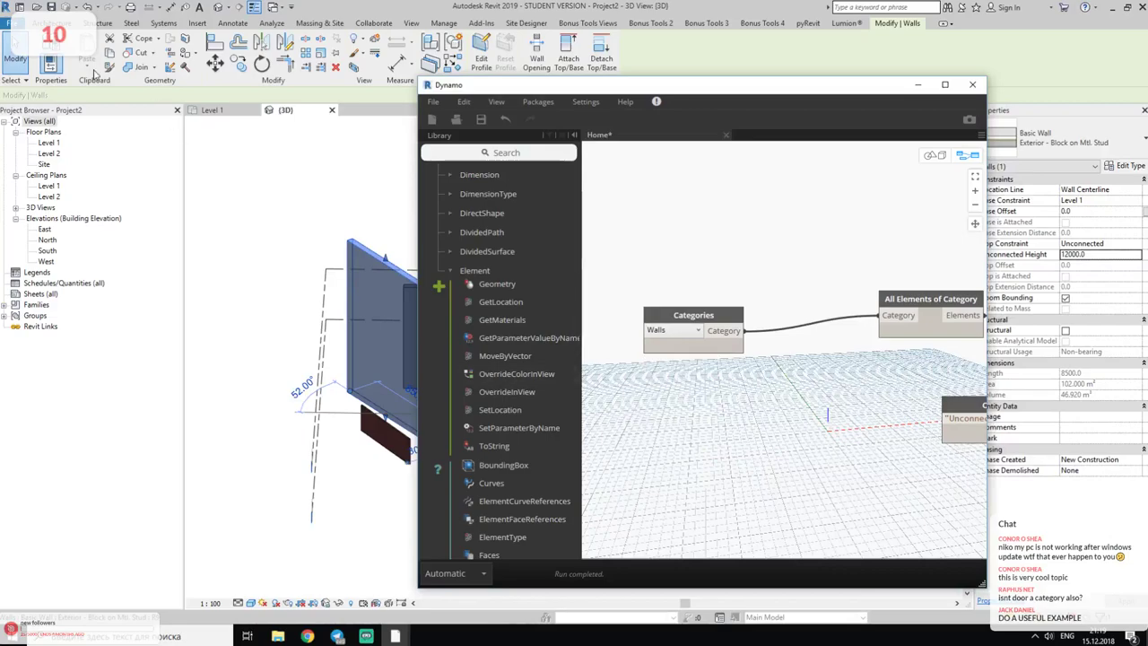
{"action": "left_click", "coordinate": [65, 23]}
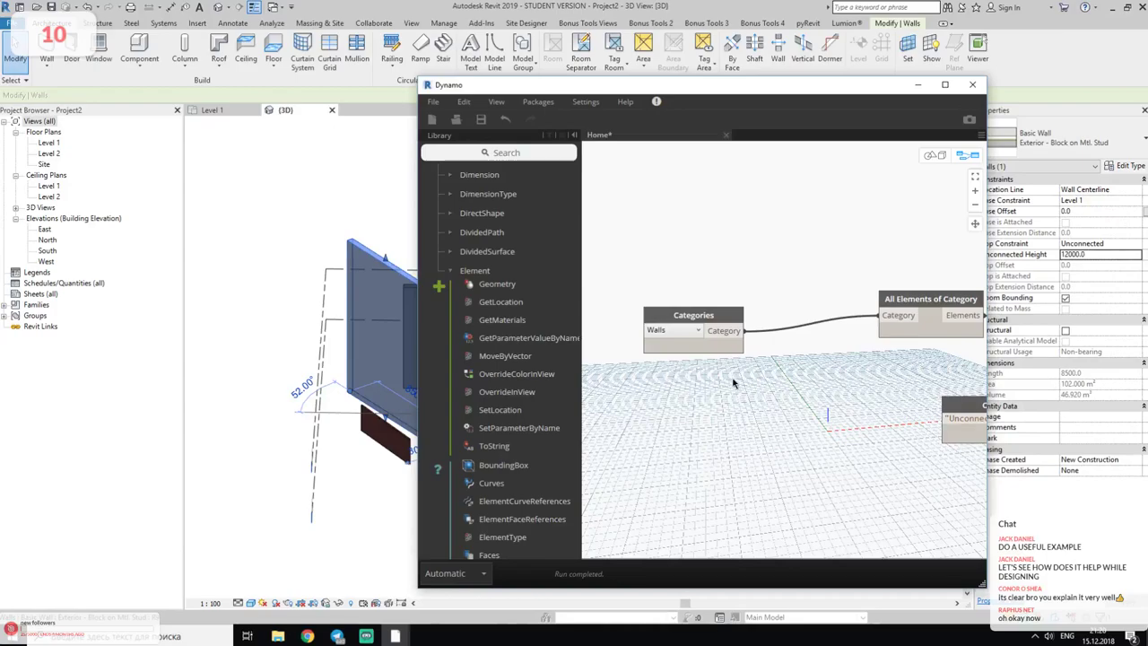
- Sketch a new wall in the 3D view with the Wall tool (WA)
{"action": "left_click", "coordinate": [243, 366]}
{"action": "key", "text": "w"}
{"action": "key", "text": "a"}
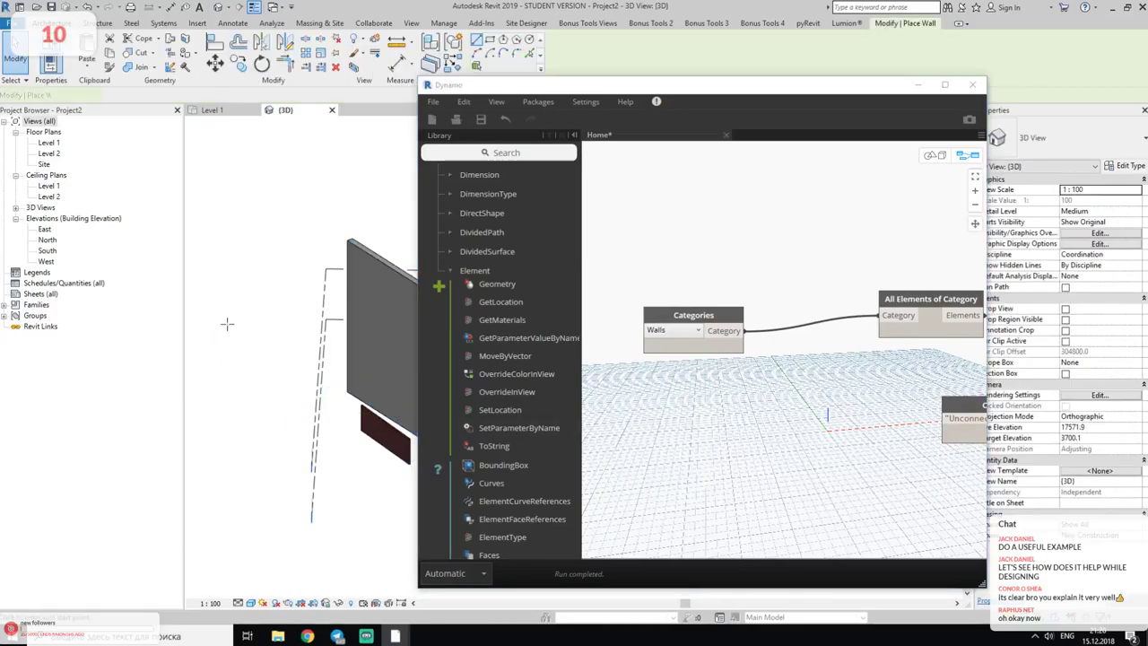
{"action": "left_click", "coordinate": [262, 229]}
{"action": "left_click", "coordinate": [249, 403]}
{"action": "key", "text": "Escape"}
{"action": "key", "text": "Escape"}
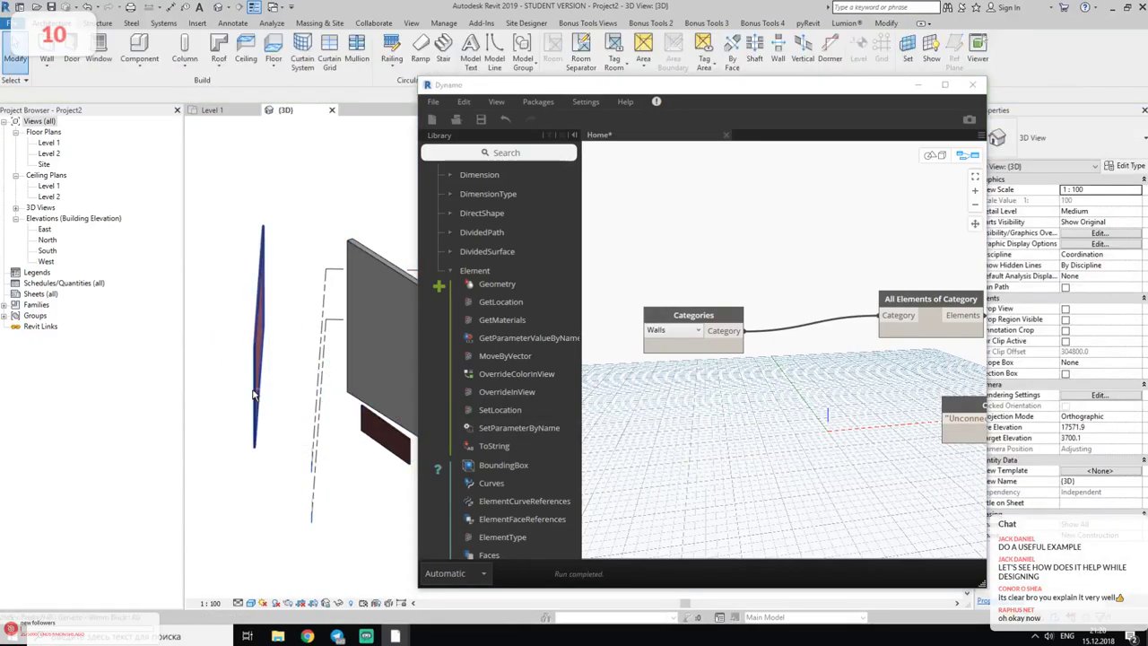
- Select a wall and reveal its properties: Unconnected Height 8000 and an empty Mark
{"action": "middle_click_drag", "start_coordinate": [258, 391], "coordinate": [279, 379], "text": "shift"}
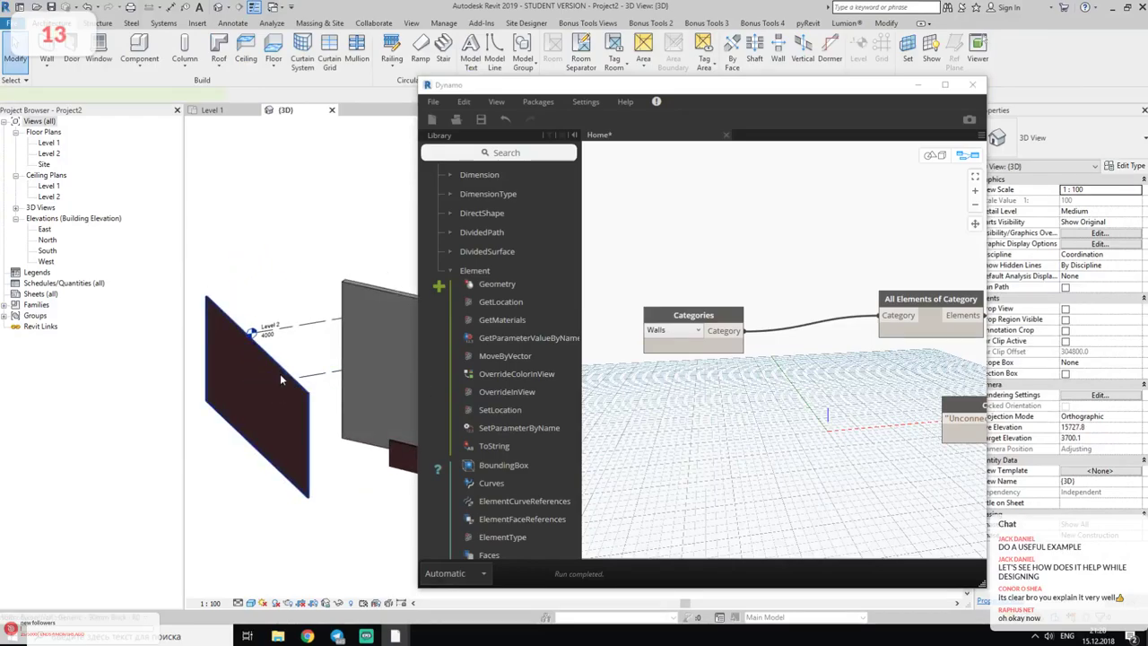
{"action": "left_click", "coordinate": [280, 375]}
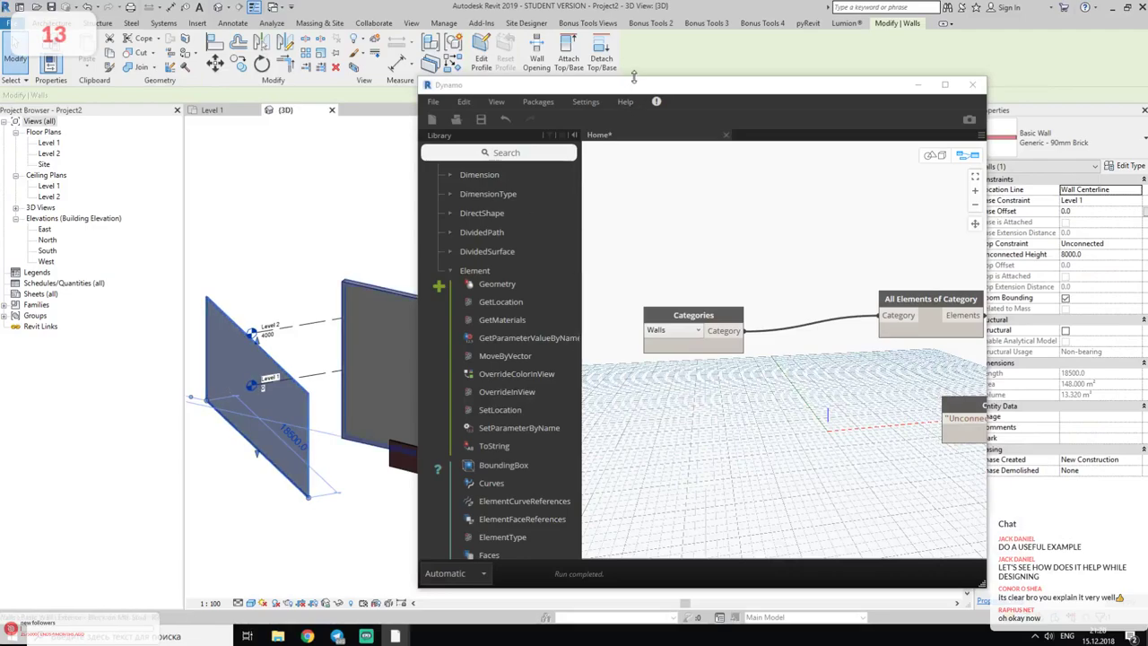
{"action": "left_click_drag", "start_coordinate": [632, 88], "coordinate": [582, 96]}
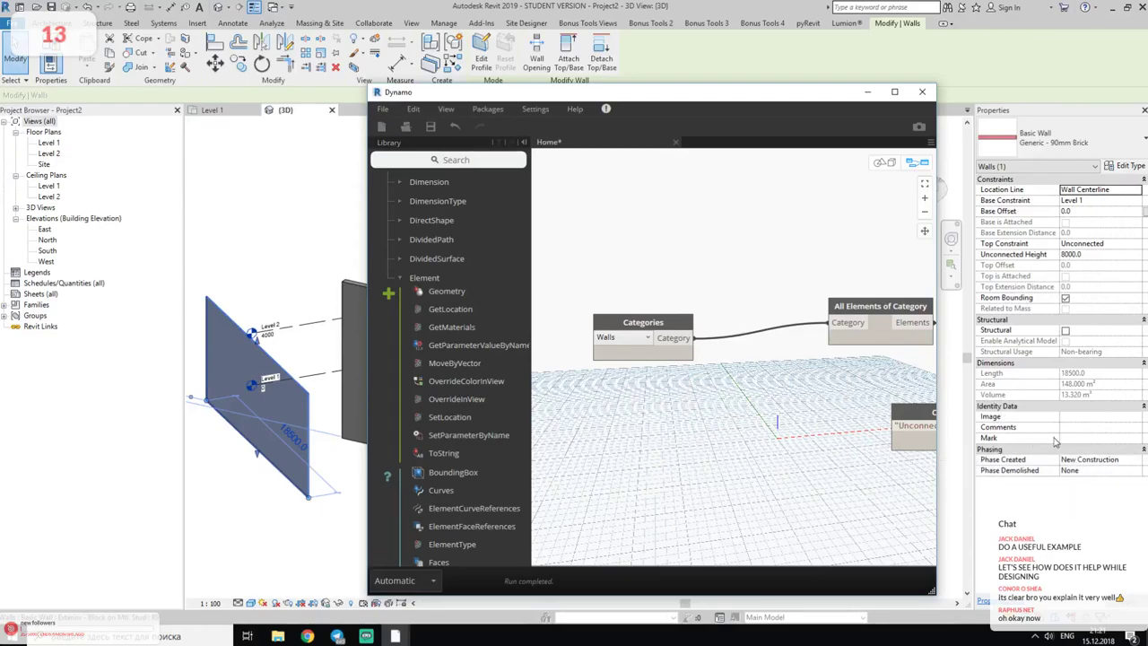
- Create a "Mark" code block and wire it into GetParameterValueByName's parameterName
{"action": "middle_click_drag", "start_coordinate": [924, 502], "coordinate": [722, 440]}
{"action": "double_click", "coordinate": [708, 449]}
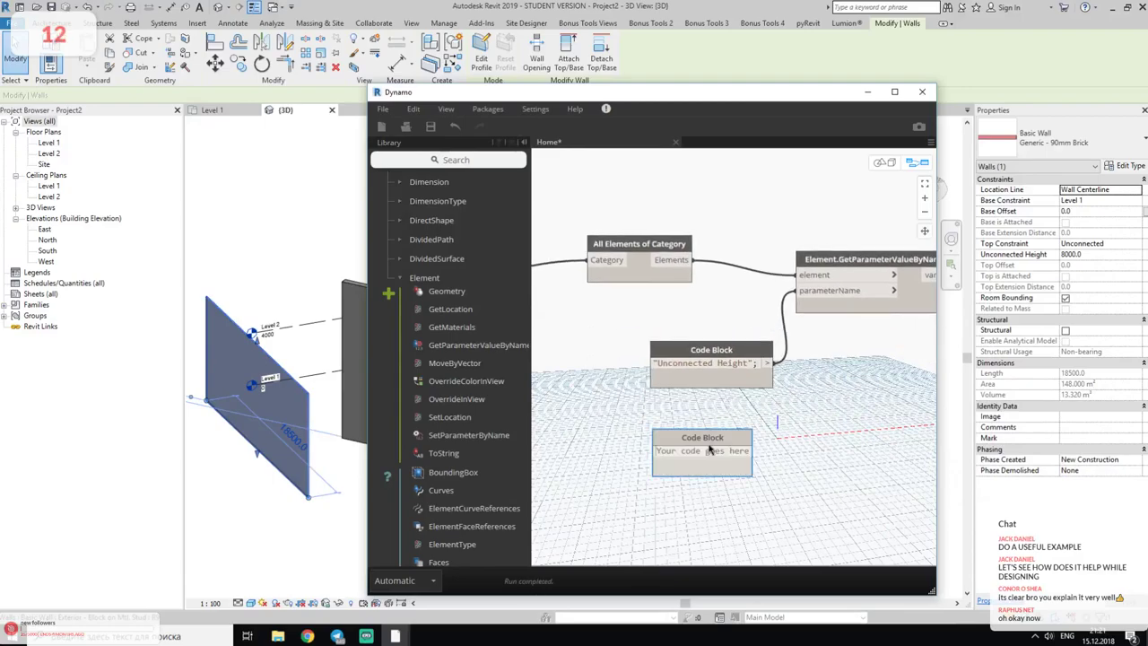
{"action": "type", "text": "\"Ma"}
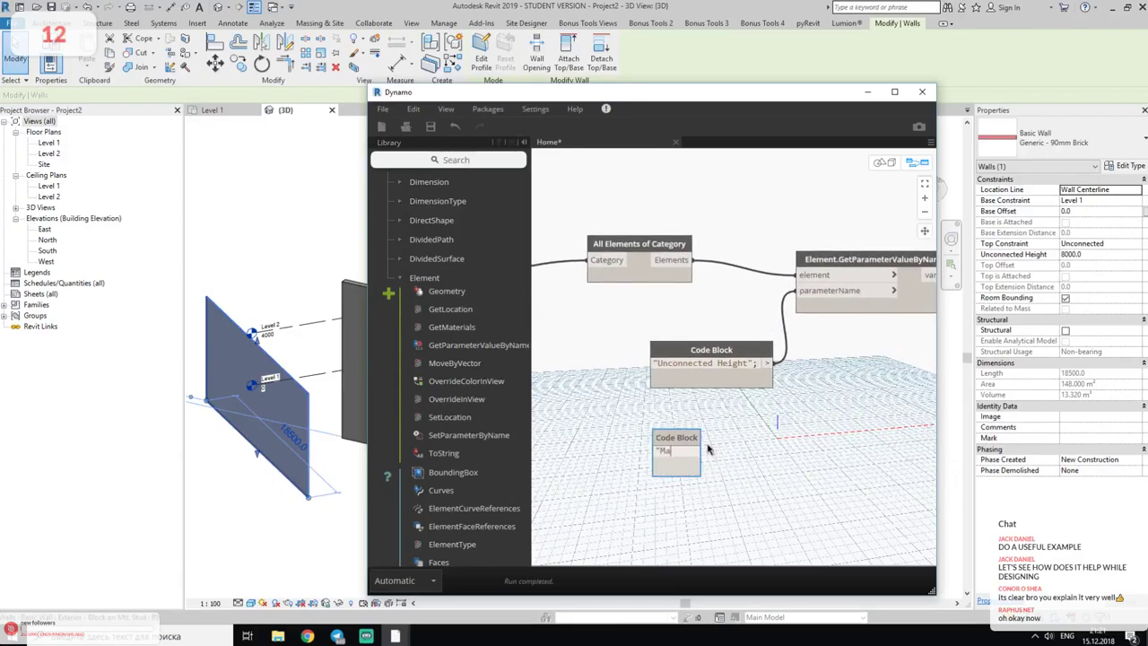
{"action": "type", "text": "rk\""}
{"action": "left_click", "coordinate": [720, 441]}
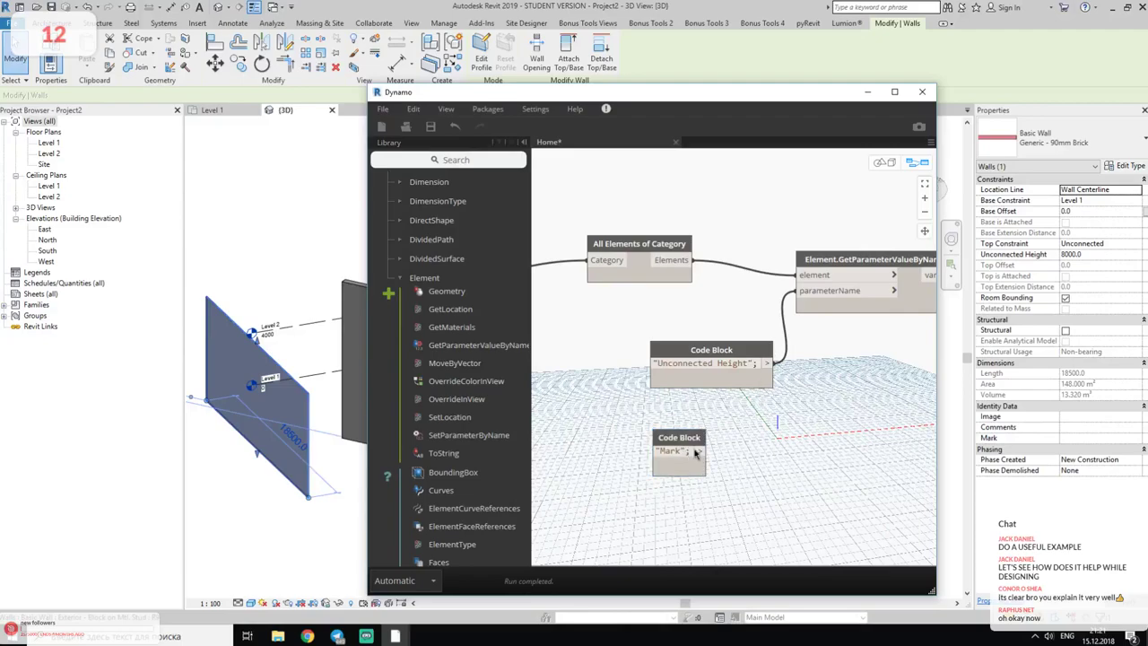
{"action": "left_click_drag", "start_coordinate": [703, 451], "coordinate": [795, 311]}
- Move the Unconnected Height code block aside and begin editing the wall's Mark
{"action": "left_click_drag", "start_coordinate": [712, 350], "coordinate": [615, 336]}
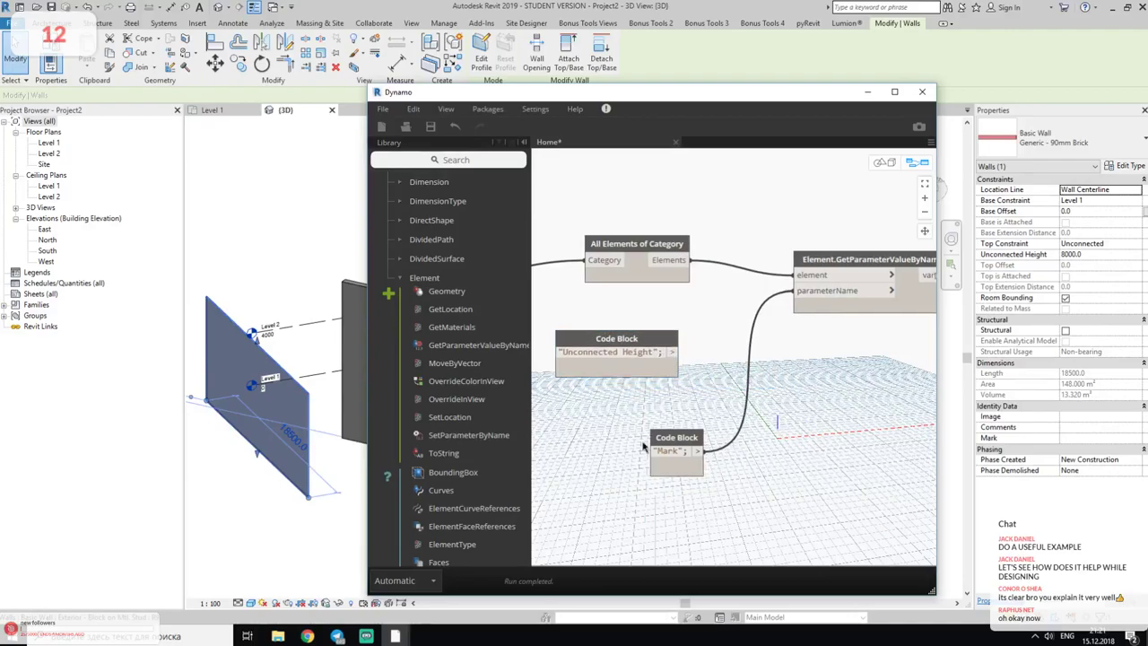
{"action": "middle_click_drag", "start_coordinate": [897, 404], "coordinate": [629, 497]}
{"action": "middle_click_drag", "start_coordinate": [786, 160], "coordinate": [725, 301]}
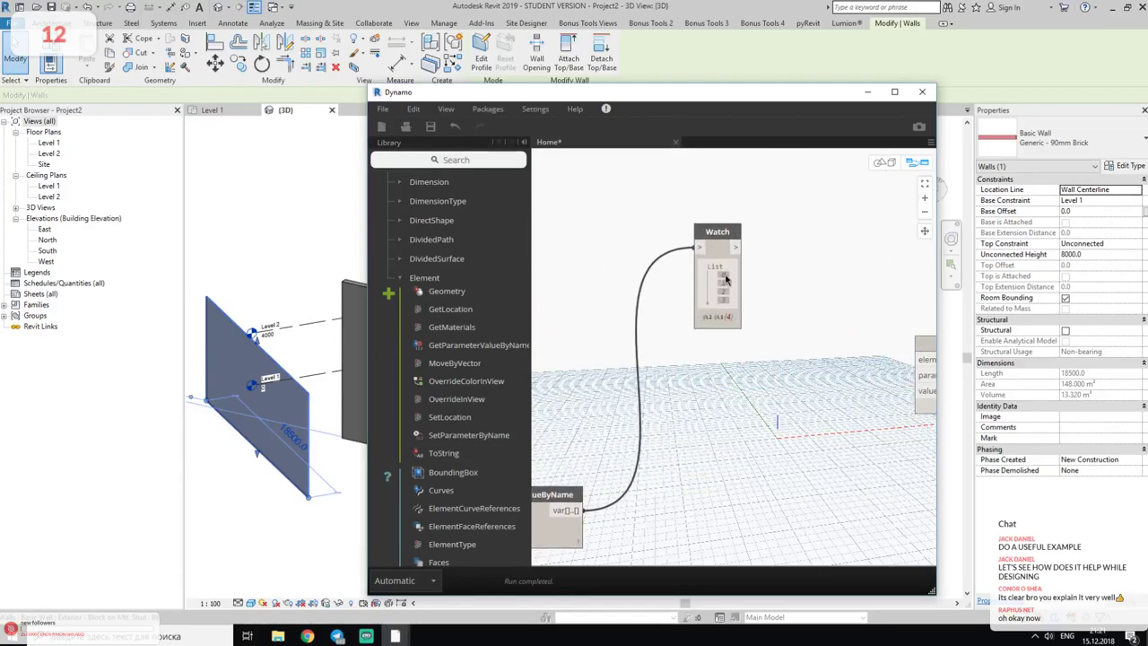
{"action": "left_click", "coordinate": [1081, 438]}
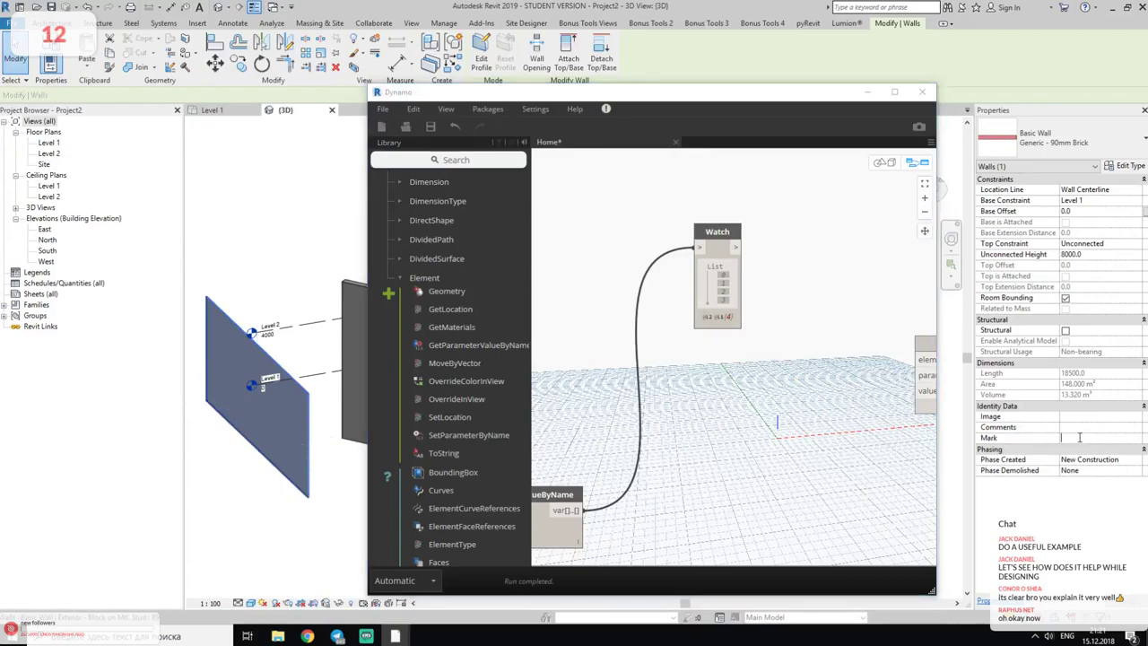
- Set the wall's Mark to "Hello my dear followers" and inspect the lookup node's list preview
{"action": "type", "text": "Helo my dear followers"}
{"action": "key", "text": "Return"}
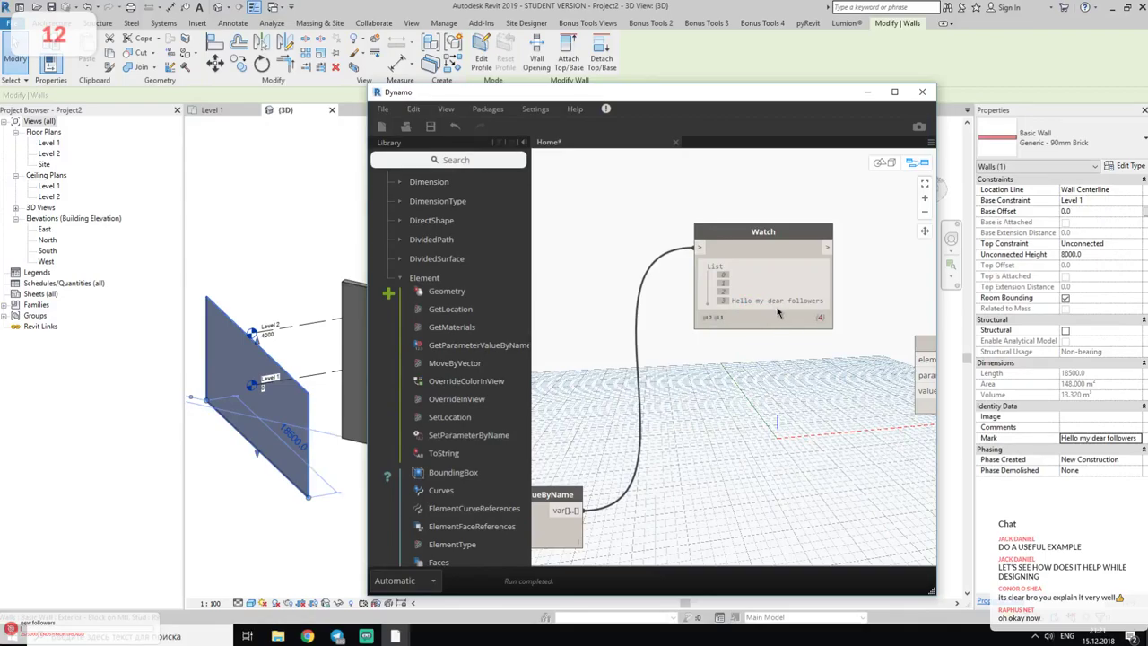
{"action": "scroll", "coordinate": [778, 385], "scroll_direction": "down", "scroll_amount": 2}
{"action": "scroll", "coordinate": [826, 368], "scroll_direction": "down", "scroll_amount": 2}
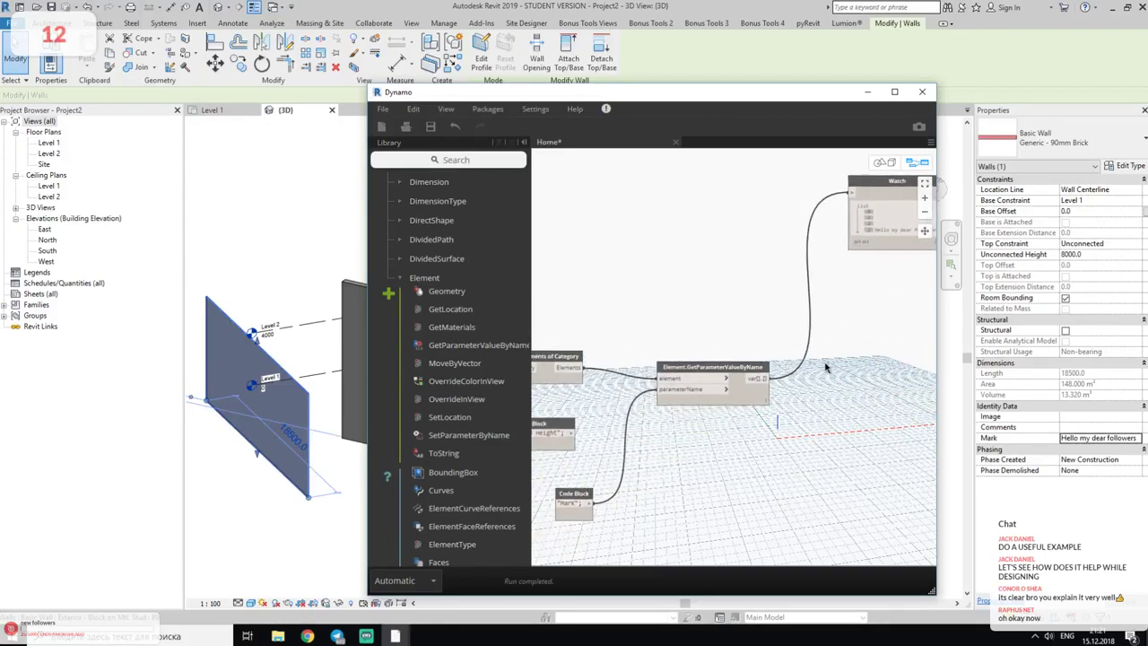
{"action": "middle_click_drag", "start_coordinate": [538, 343], "coordinate": [638, 334]}
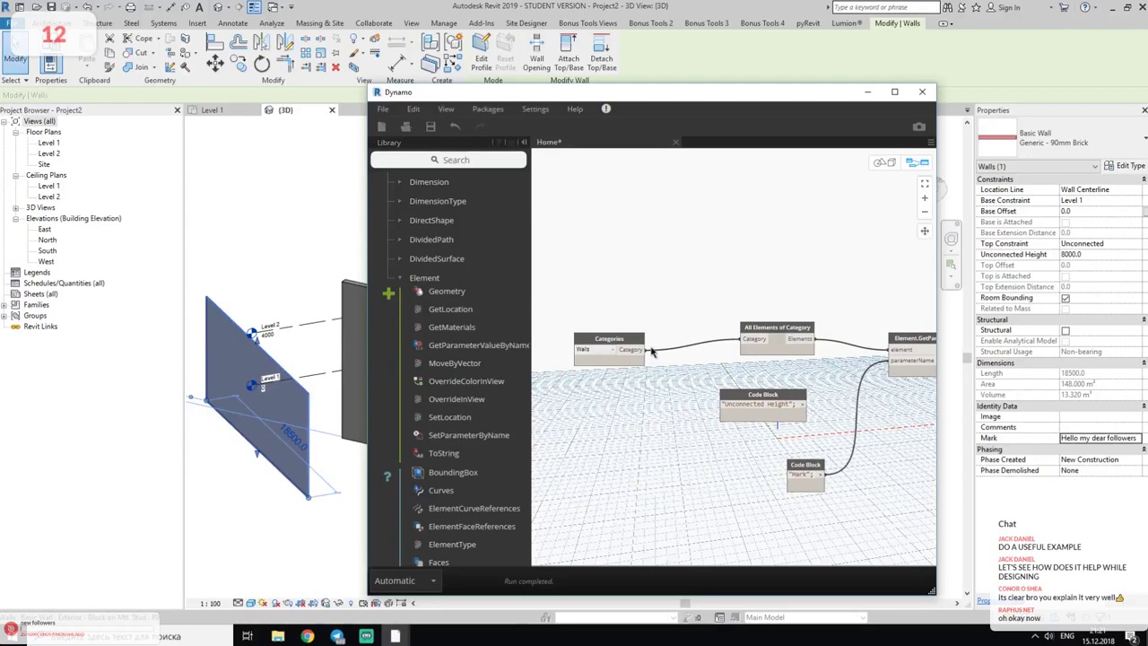
{"action": "middle_click_drag", "start_coordinate": [680, 340], "coordinate": [592, 340]}
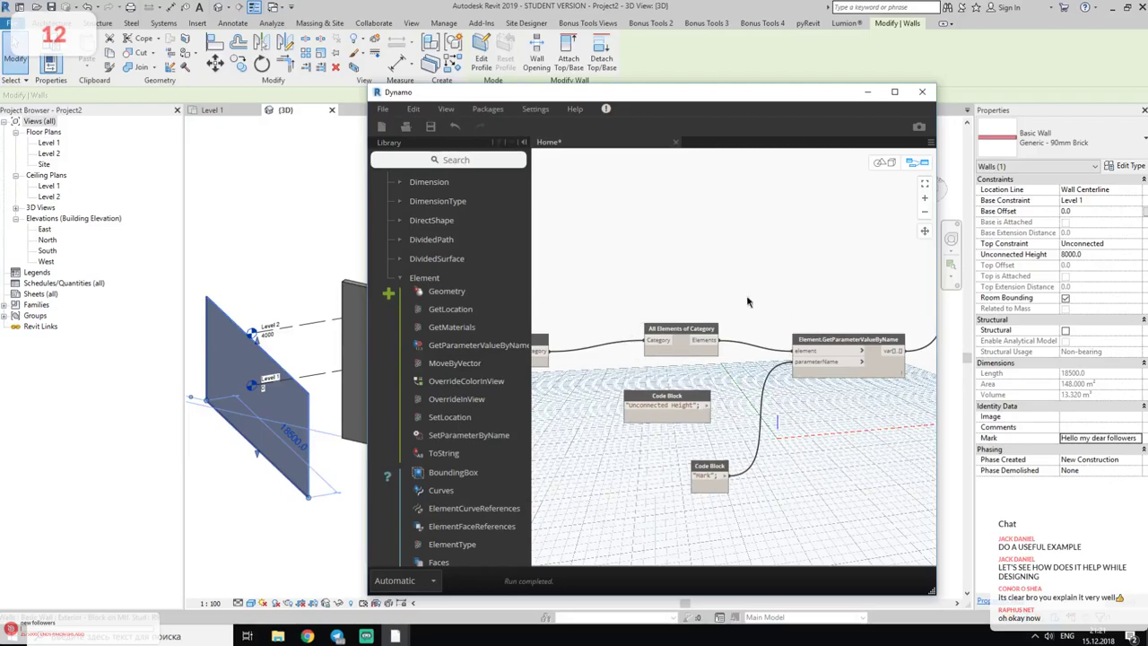
{"action": "middle_click_drag", "start_coordinate": [797, 317], "coordinate": [680, 282]}
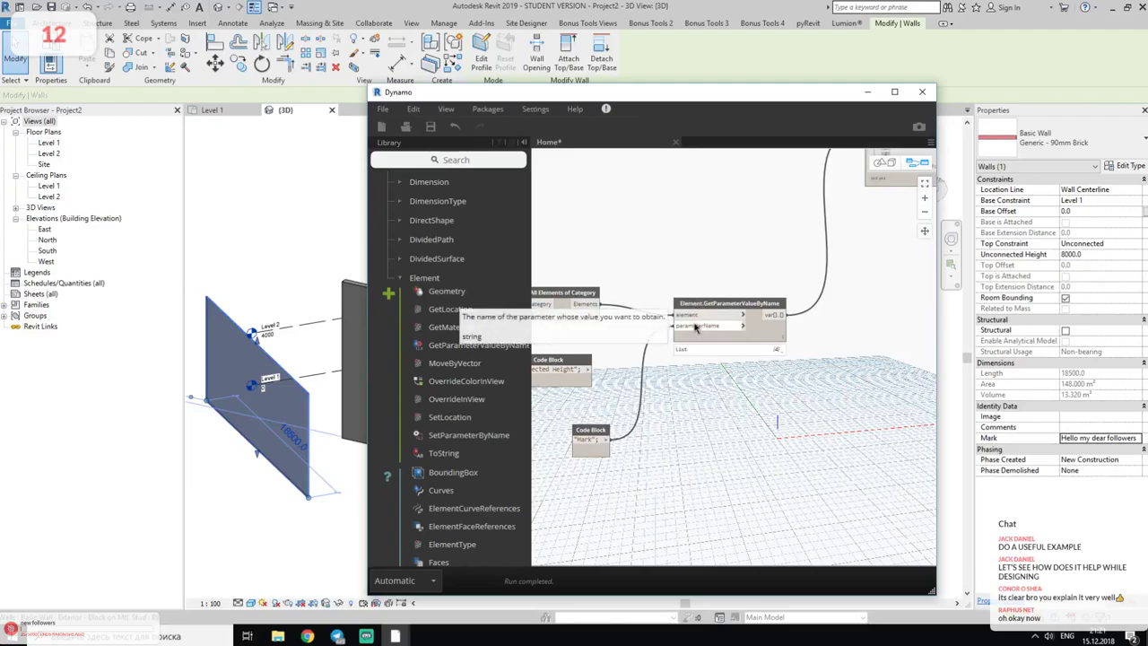
{"action": "left_click", "coordinate": [782, 341]}
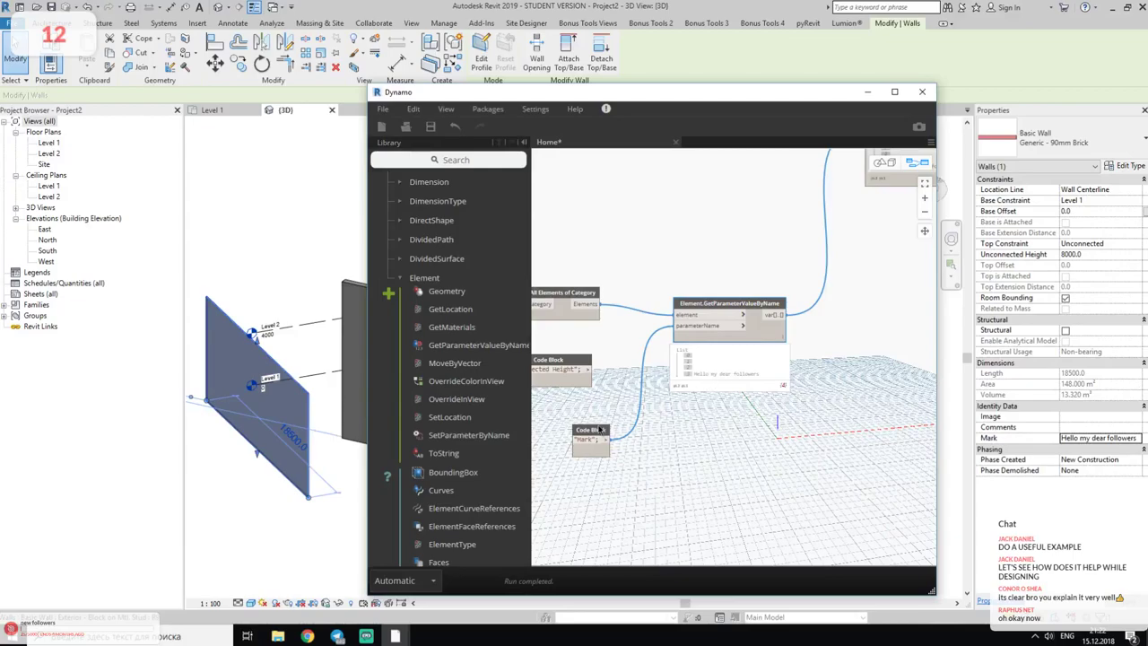
- Rewire the "Unconnected Height" code block into parameterName and tidy both code blocks
{"action": "middle_click_drag", "start_coordinate": [911, 162], "coordinate": [732, 332]}
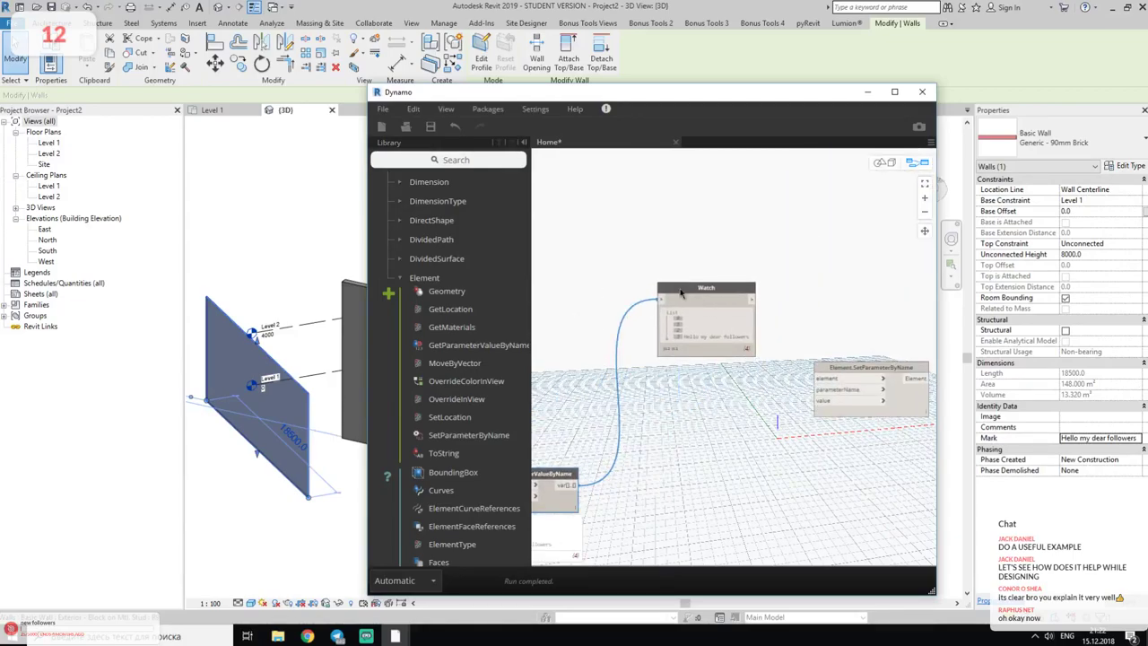
{"action": "left_click", "coordinate": [694, 446]}
{"action": "middle_click_drag", "start_coordinate": [677, 444], "coordinate": [867, 330]}
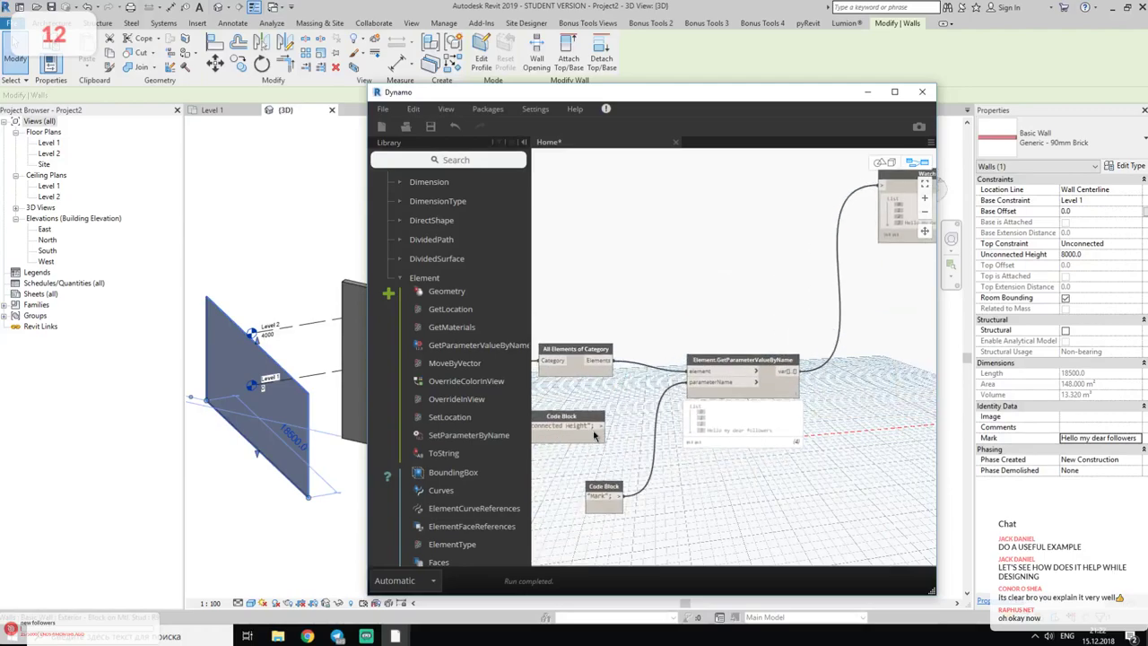
{"action": "middle_click_drag", "start_coordinate": [608, 397], "coordinate": [615, 396]}
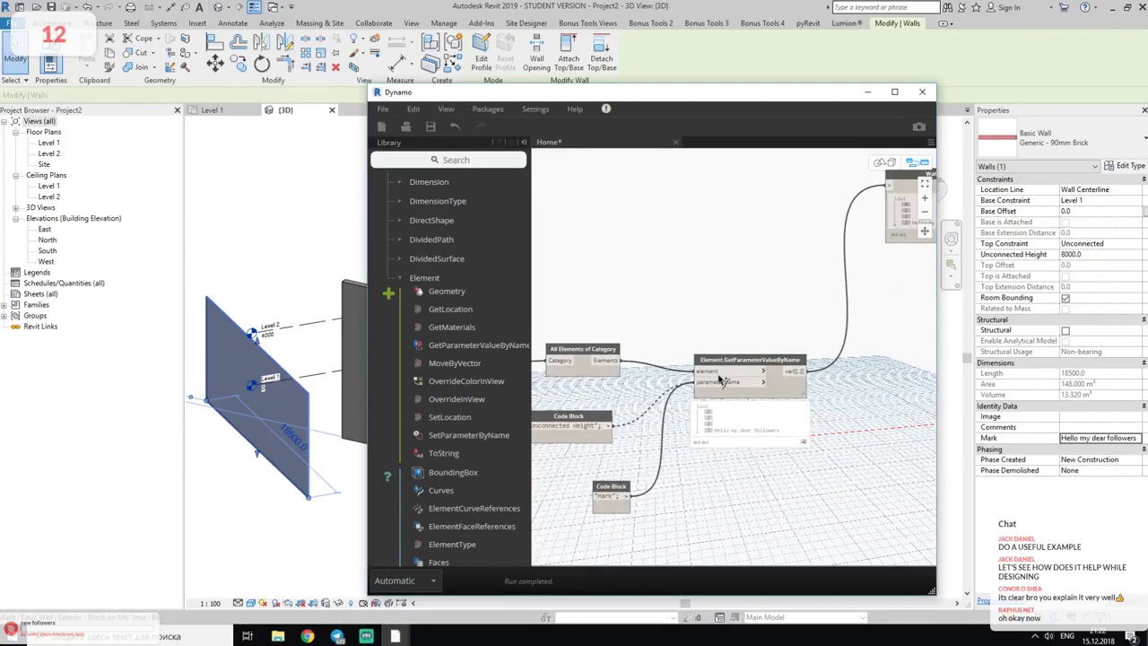
{"action": "left_click_drag", "start_coordinate": [608, 427], "coordinate": [692, 383]}
{"action": "left_click_drag", "start_coordinate": [604, 418], "coordinate": [636, 427]}
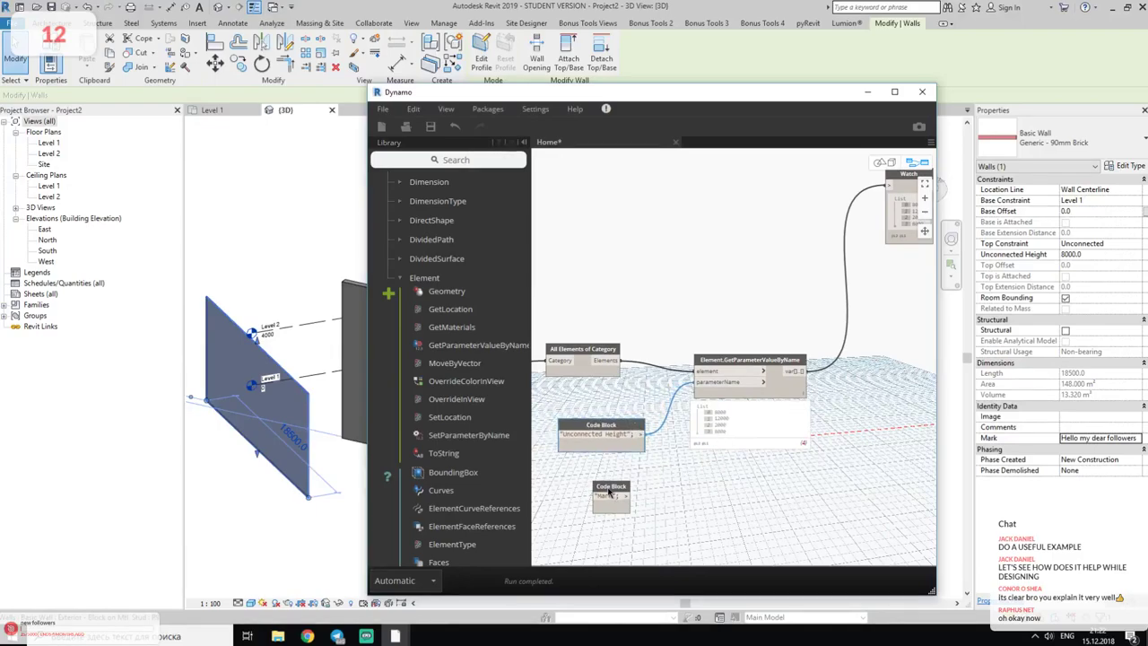
{"action": "left_click_drag", "start_coordinate": [611, 489], "coordinate": [603, 496]}
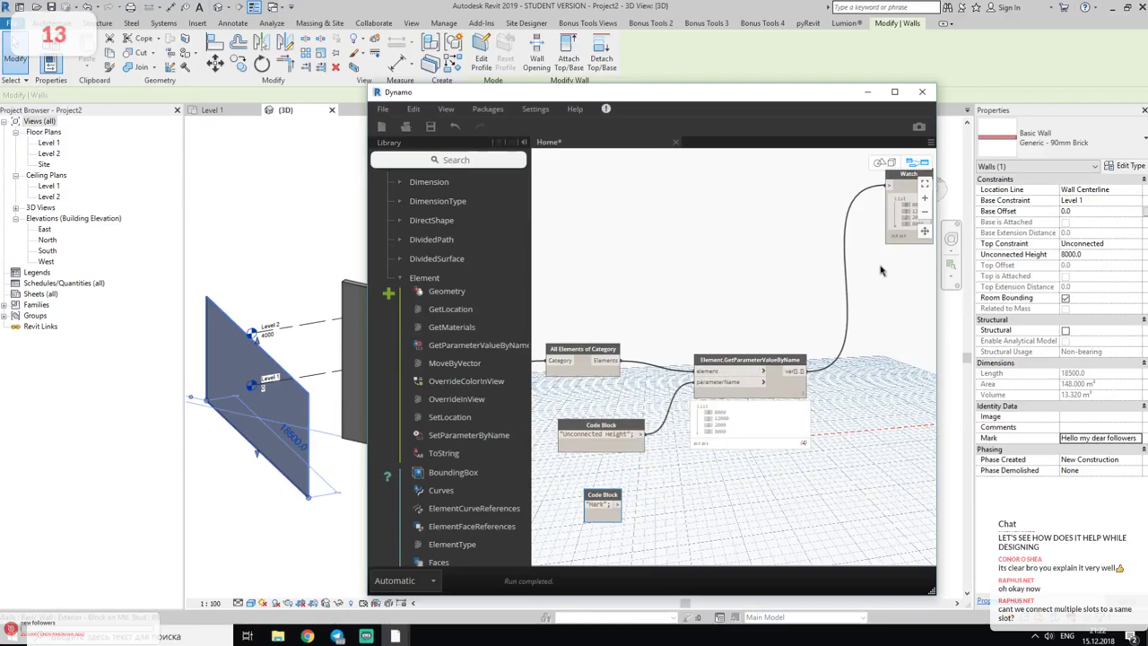
- Move Element.SetParameterByName beside GetParameterValueByName, whose Watch lists 8000, 12000, 2000, 8000
{"action": "middle_click_drag", "start_coordinate": [871, 272], "coordinate": [739, 364]}
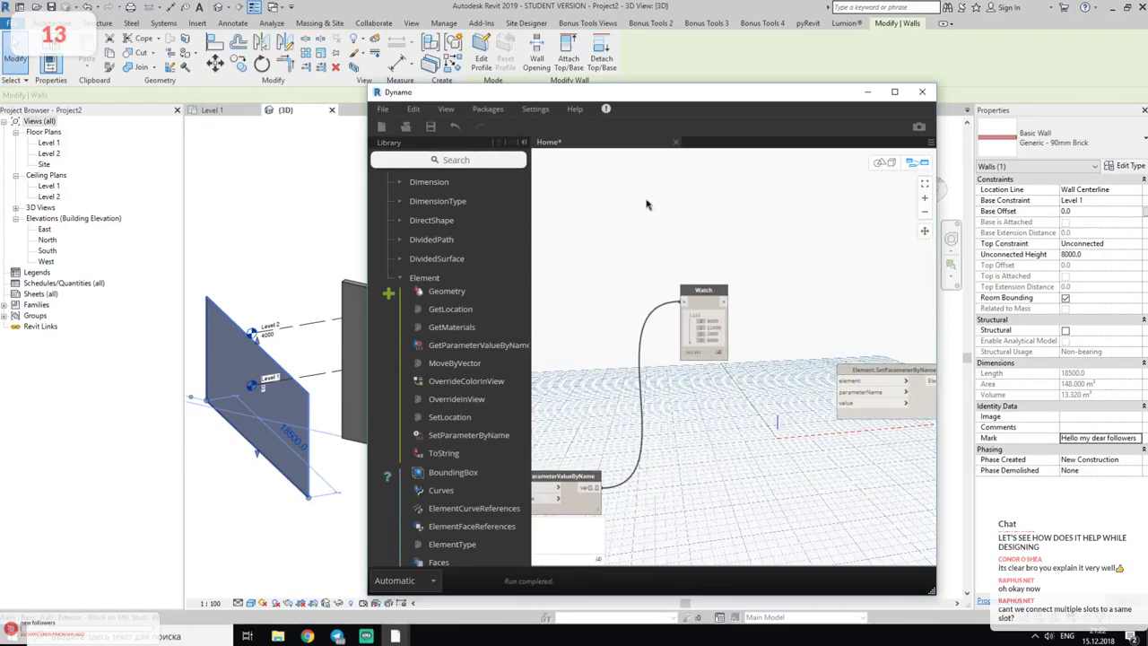
{"action": "left_click_drag", "start_coordinate": [583, 99], "coordinate": [745, 113]}
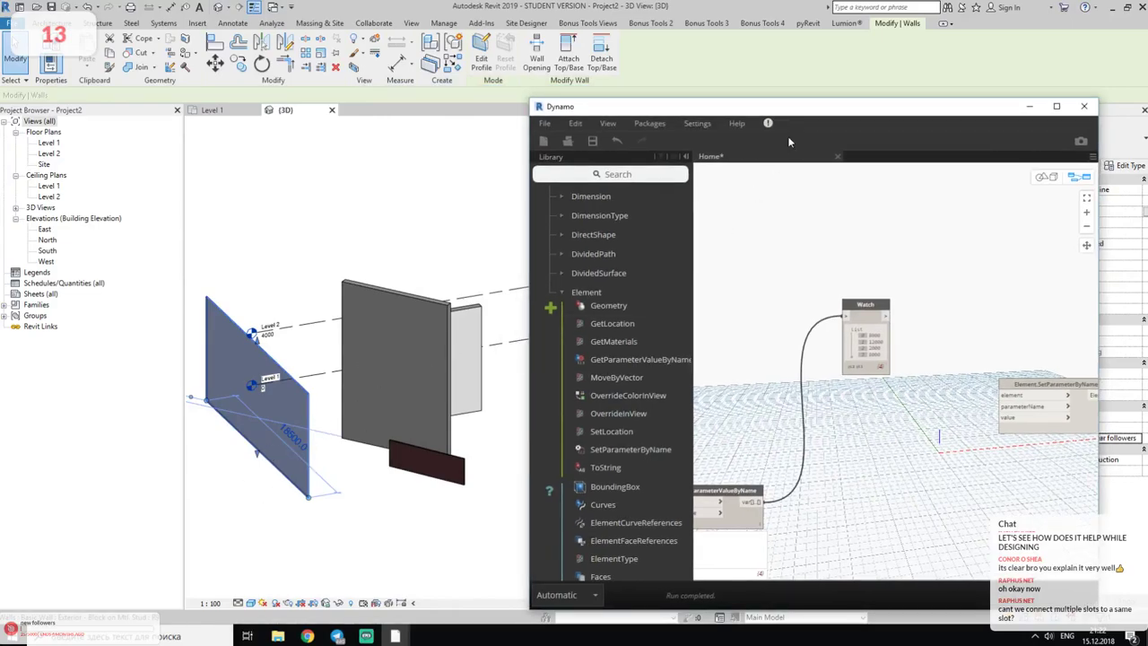
{"action": "mouse_move", "coordinate": [816, 112]}
{"action": "left_mouse_down"}
{"action": "mouse_move", "coordinate": [624, 84]}
{"action": "mouse_move", "coordinate": [644, 84]}
{"action": "left_mouse_up"}
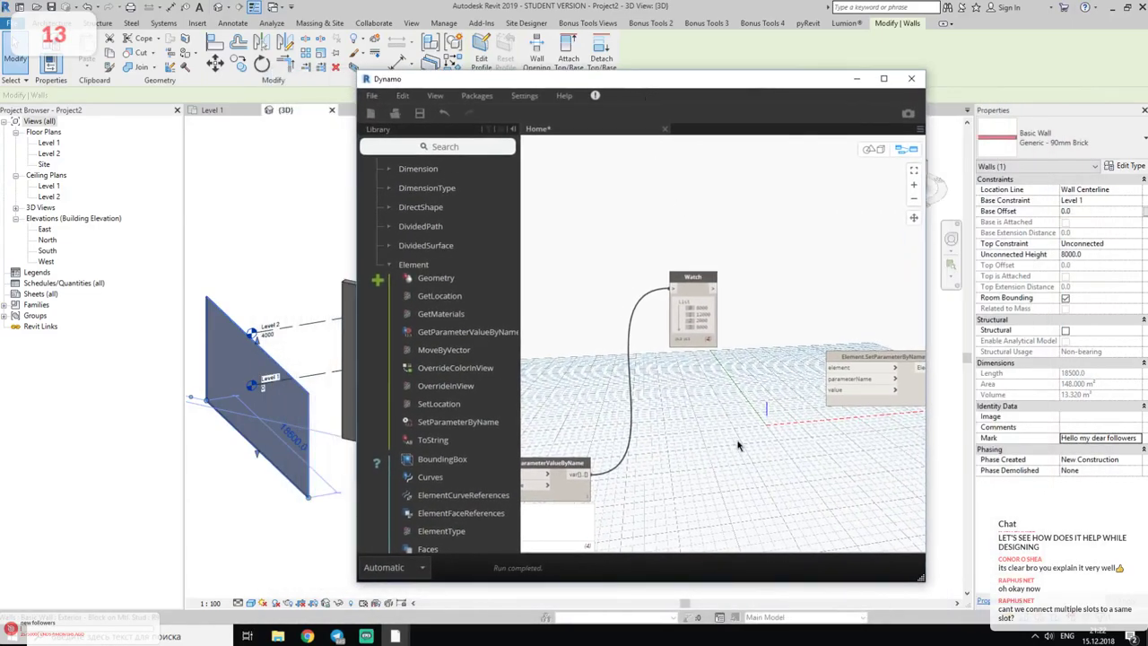
{"action": "middle_click_drag", "start_coordinate": [707, 412], "coordinate": [743, 333]}
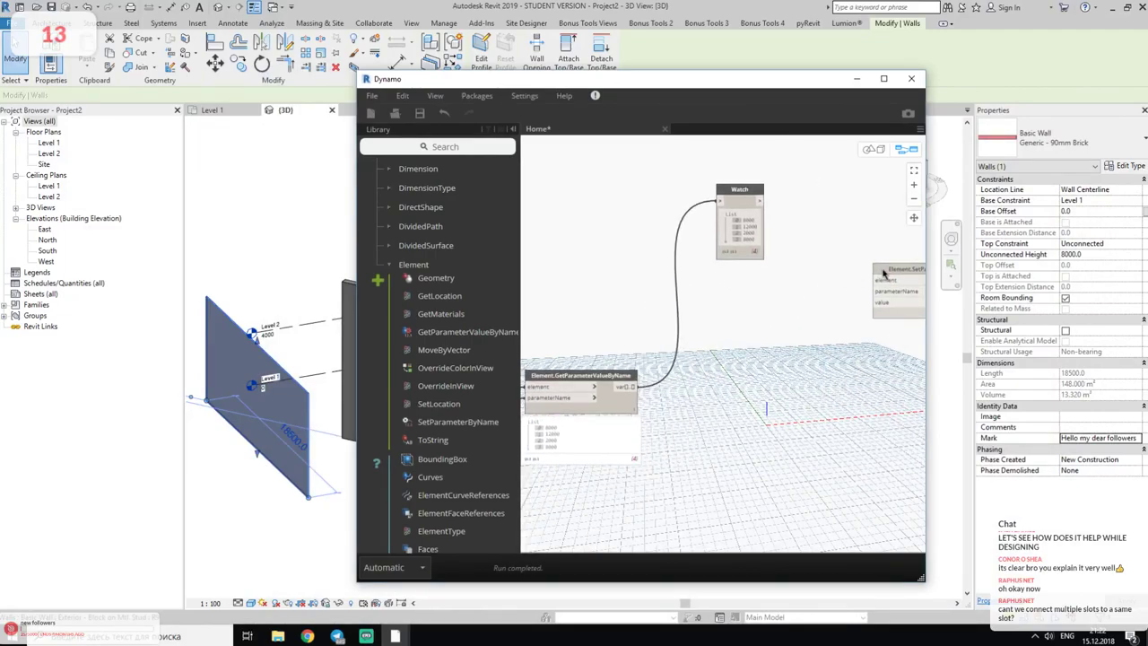
{"action": "mouse_move", "coordinate": [883, 287]}
{"action": "left_mouse_down"}
{"action": "mouse_move", "coordinate": [790, 369]}
{"action": "mouse_move", "coordinate": [796, 453]}
{"action": "left_mouse_up"}
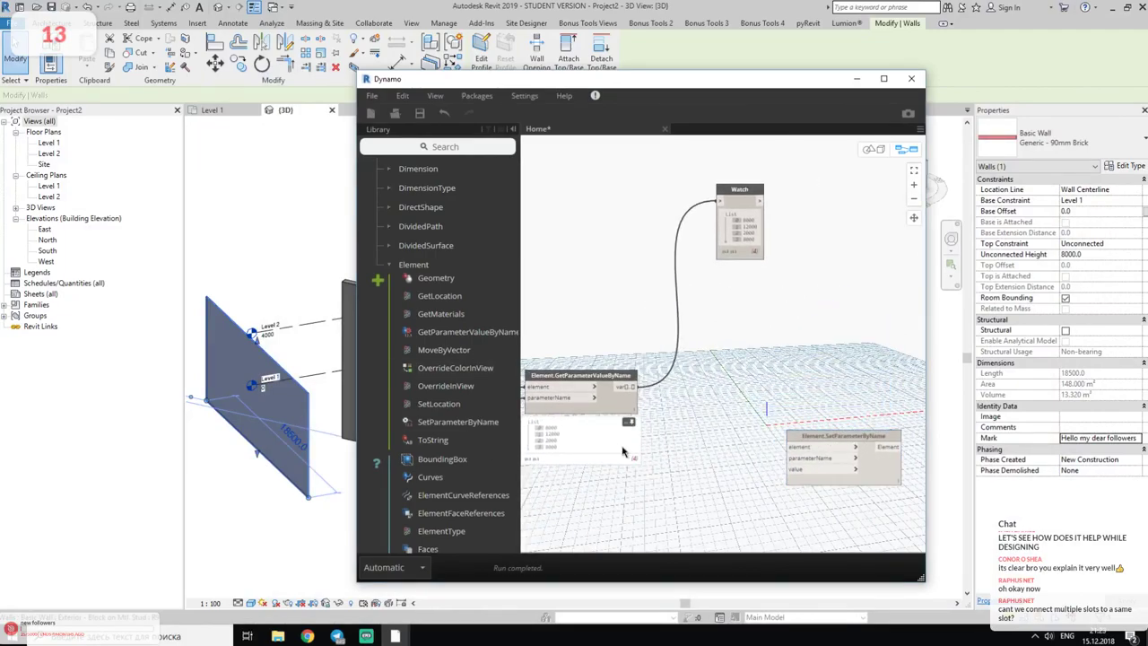
{"action": "left_click", "coordinate": [628, 386]}
- Move the SetParameterByName node above the parameter-lookup node
{"action": "scroll", "coordinate": [725, 400], "scroll_direction": "down", "scroll_amount": 3}
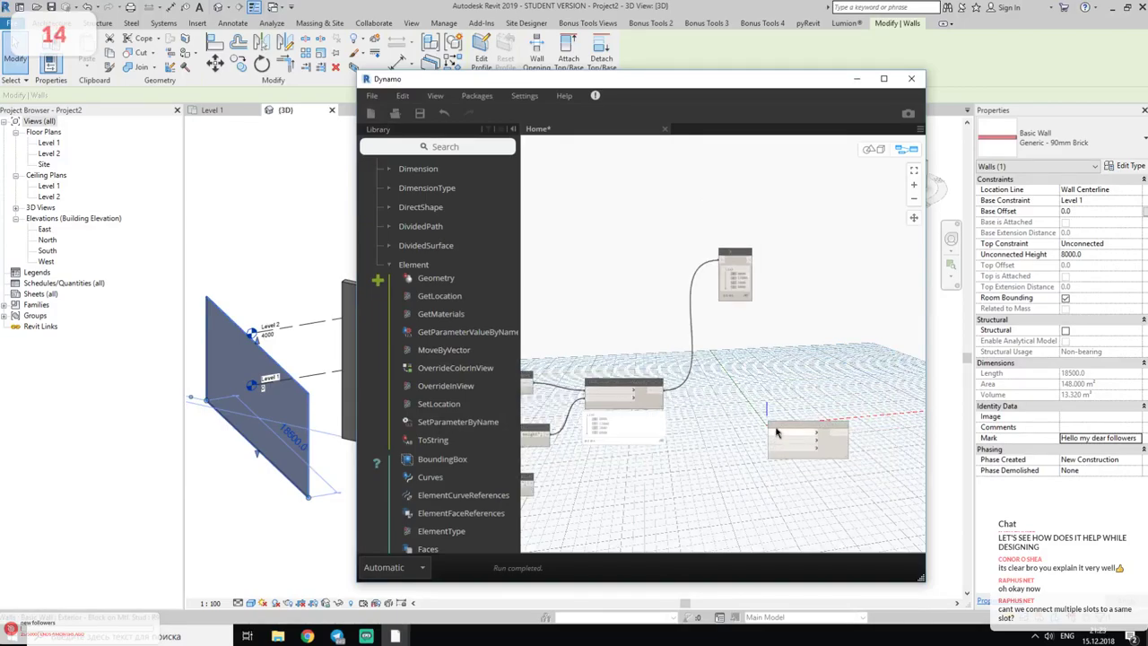
{"action": "left_click_drag", "start_coordinate": [778, 428], "coordinate": [603, 312]}
{"action": "scroll", "coordinate": [671, 364], "scroll_direction": "up", "scroll_amount": 1}
{"action": "scroll", "coordinate": [672, 365], "scroll_direction": "up", "scroll_amount": 2}
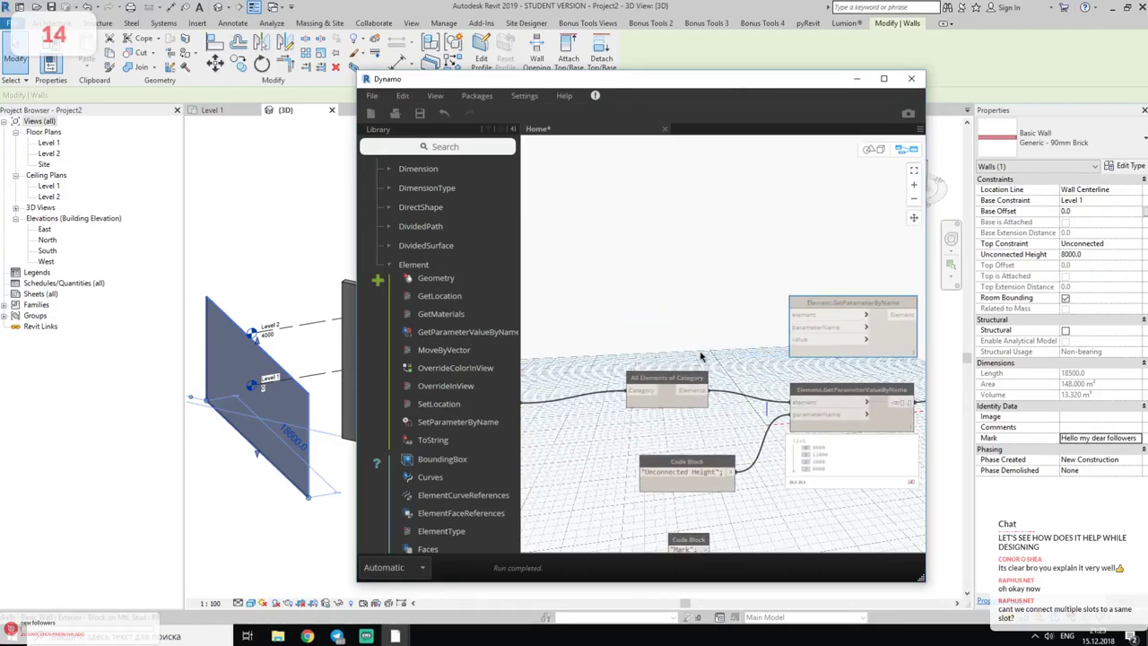
{"action": "scroll", "coordinate": [672, 364], "scroll_direction": "up", "scroll_amount": 2}
- Wire all walls into SetParameterByName's element input and 'Unconnected Height' into its parameterName
{"action": "left_click", "coordinate": [704, 408]}
{"action": "left_click", "coordinate": [833, 291]}
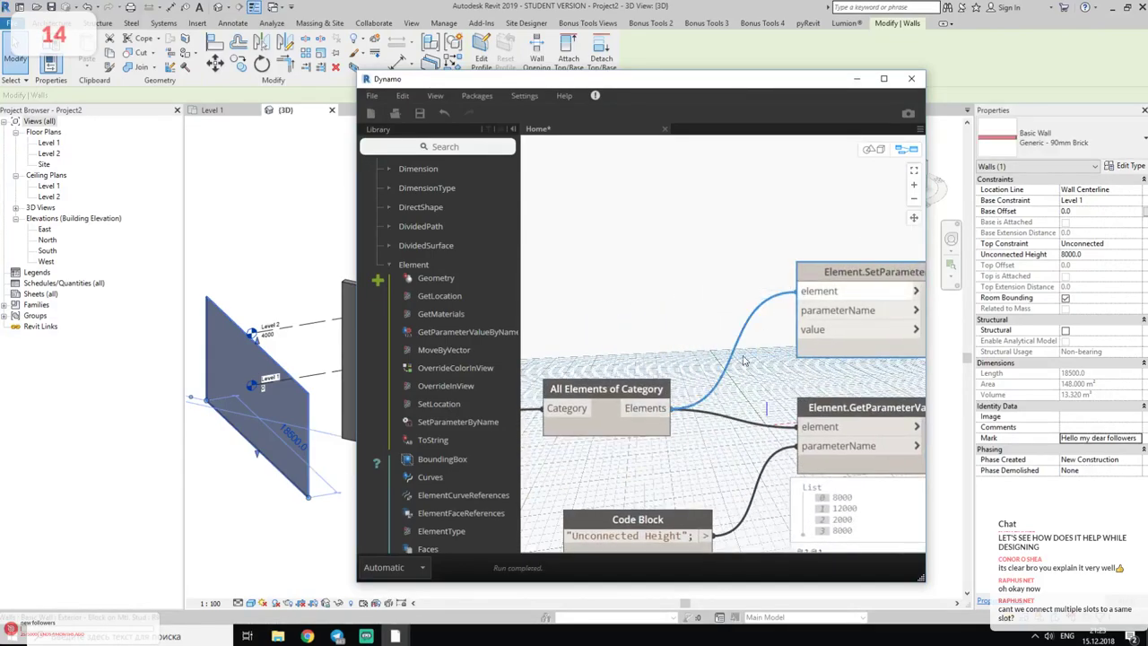
{"action": "middle_click_drag", "start_coordinate": [714, 390], "coordinate": [642, 222]}
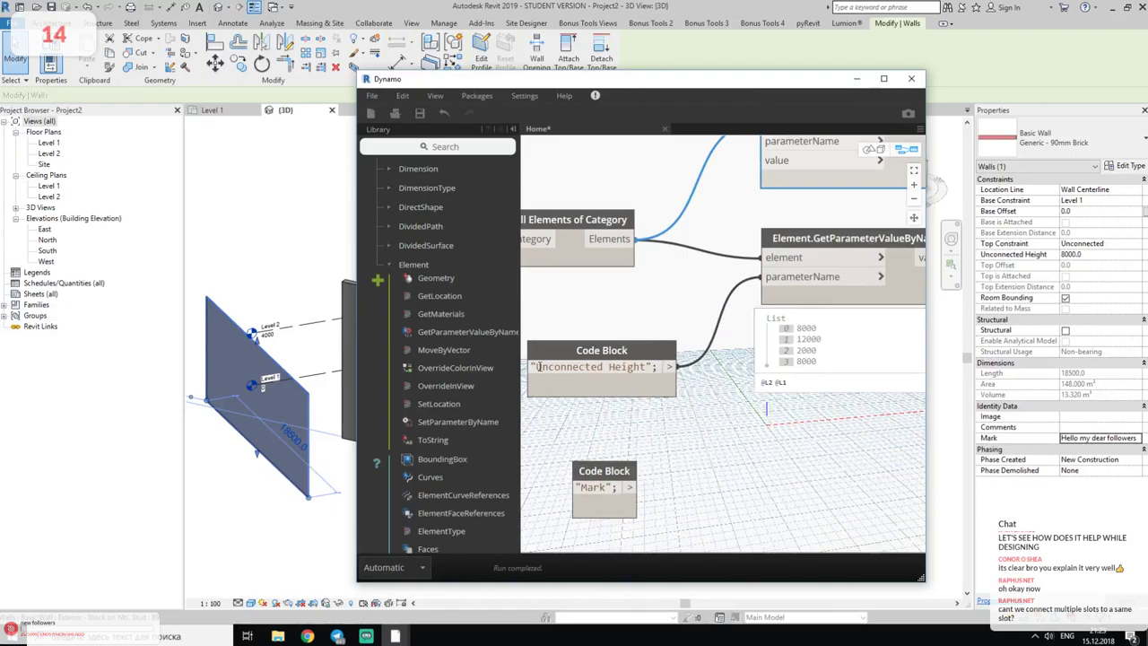
{"action": "left_click", "coordinate": [669, 368]}
{"action": "middle_click_drag", "start_coordinate": [708, 269], "coordinate": [689, 340]}
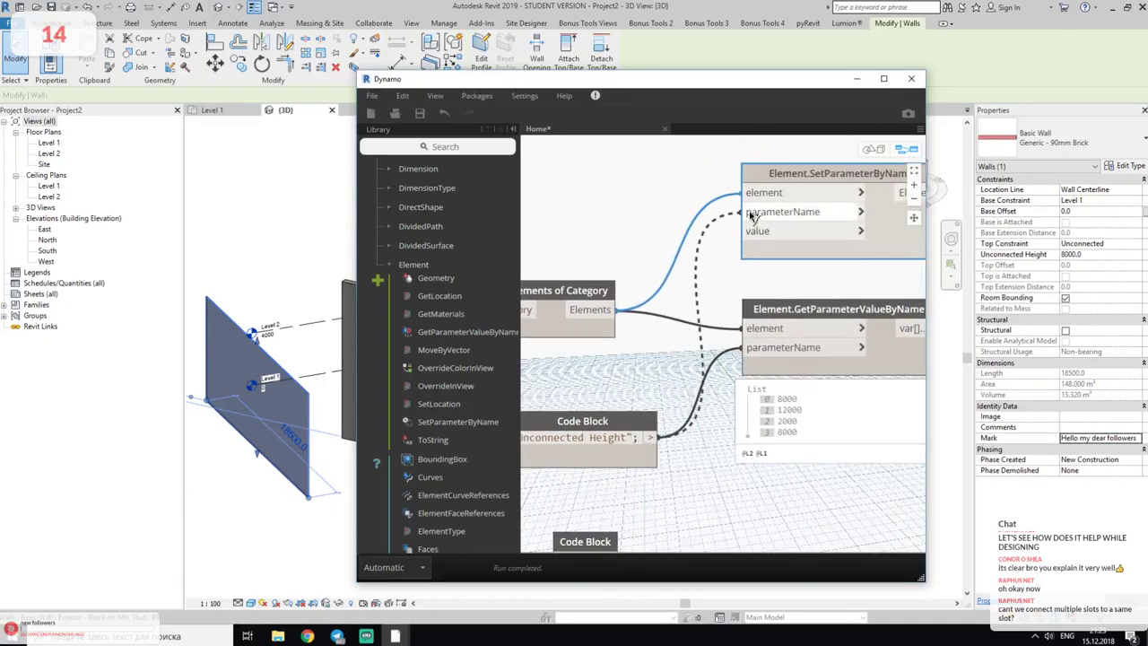
{"action": "left_click", "coordinate": [744, 212]}
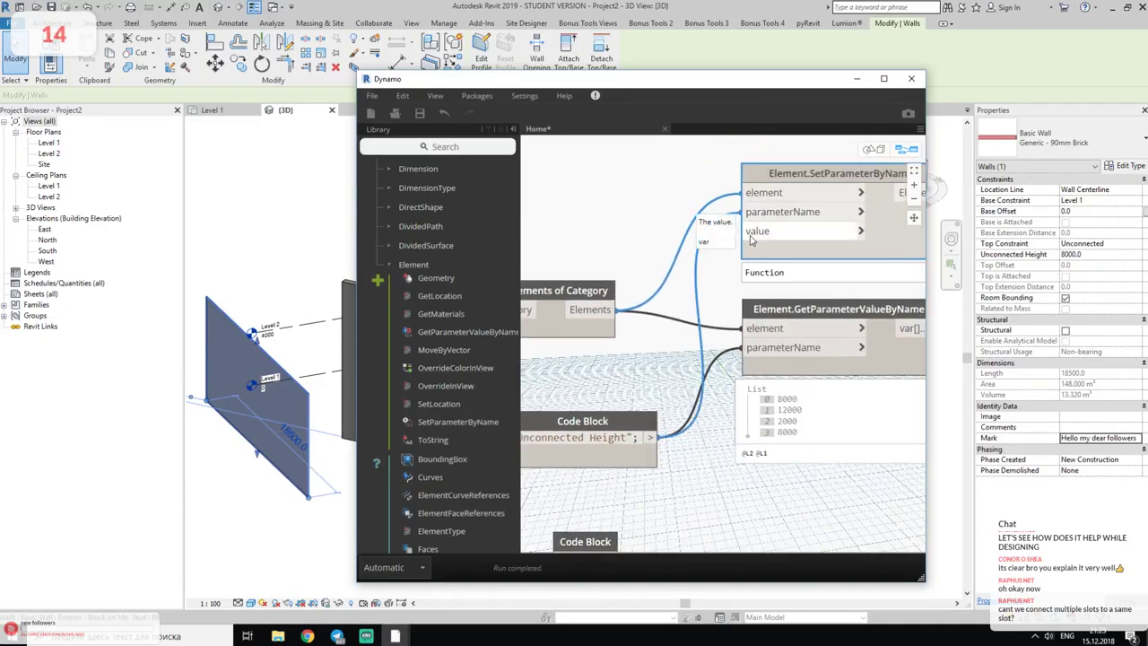
- Move the GetParameterValueByName node further right to clear space
{"action": "scroll", "coordinate": [752, 237], "scroll_direction": "down", "scroll_amount": 3}
{"action": "scroll", "coordinate": [734, 339], "scroll_direction": "up", "scroll_amount": 2}
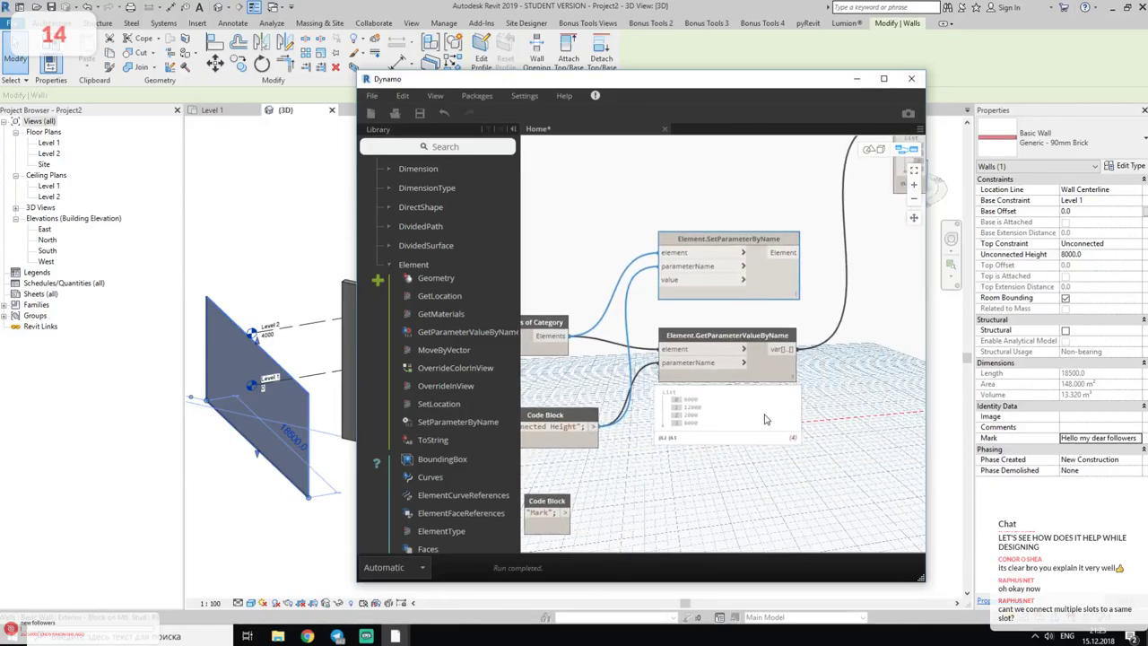
{"action": "left_click_drag", "start_coordinate": [734, 339], "coordinate": [835, 349]}
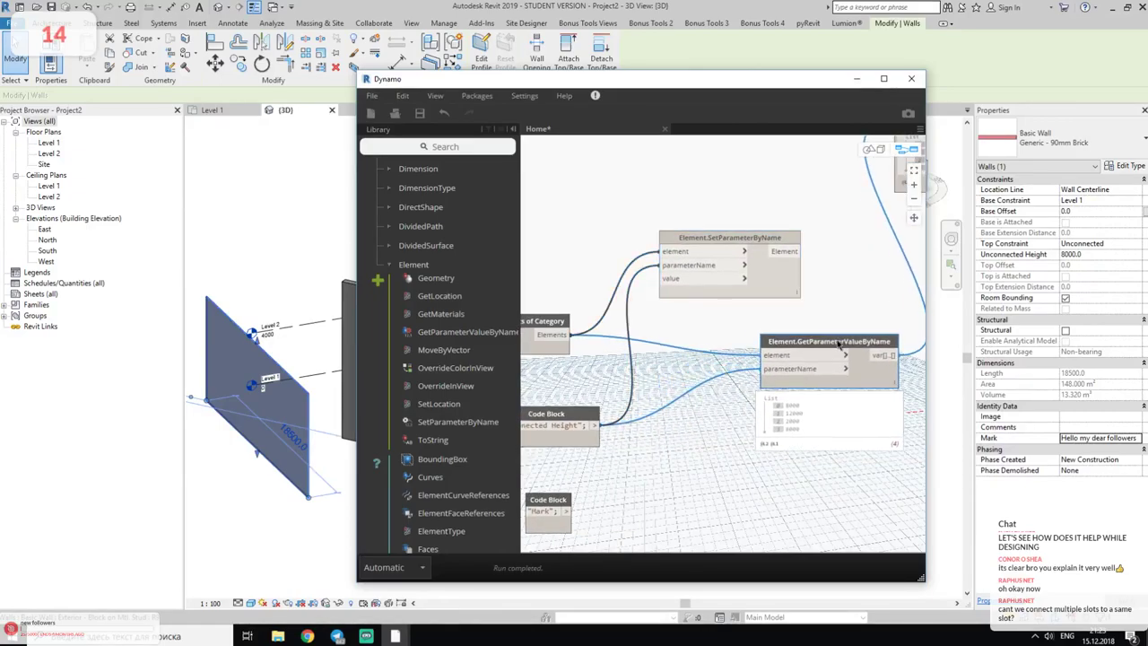
- Add a 2500 code block, wire it into SetParameterByName's value input, and uncover the Revit walls
{"action": "middle_click_drag", "start_coordinate": [637, 473], "coordinate": [691, 441]}
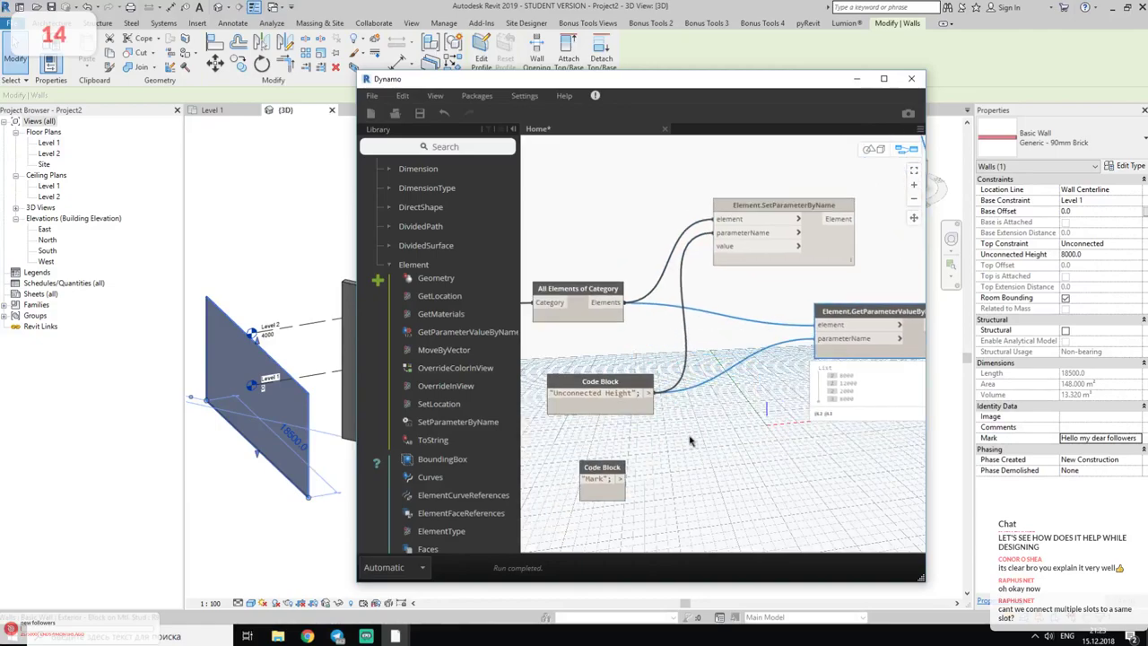
{"action": "double_click", "coordinate": [691, 442]}
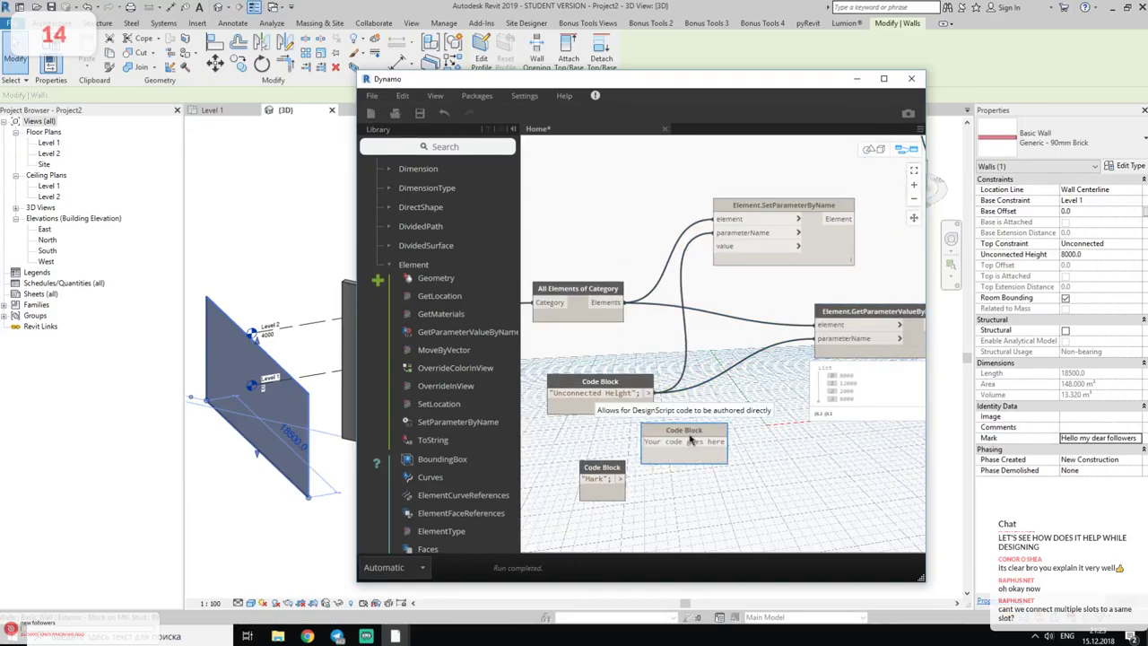
{"action": "type", "text": "2500"}
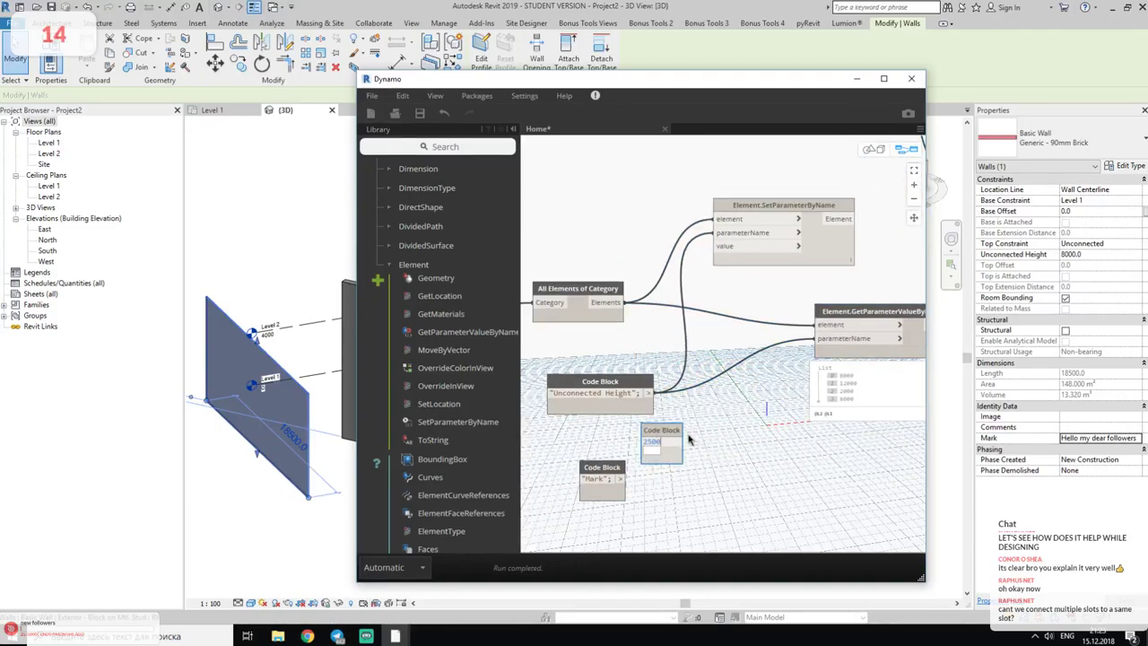
{"action": "left_click", "coordinate": [698, 444]}
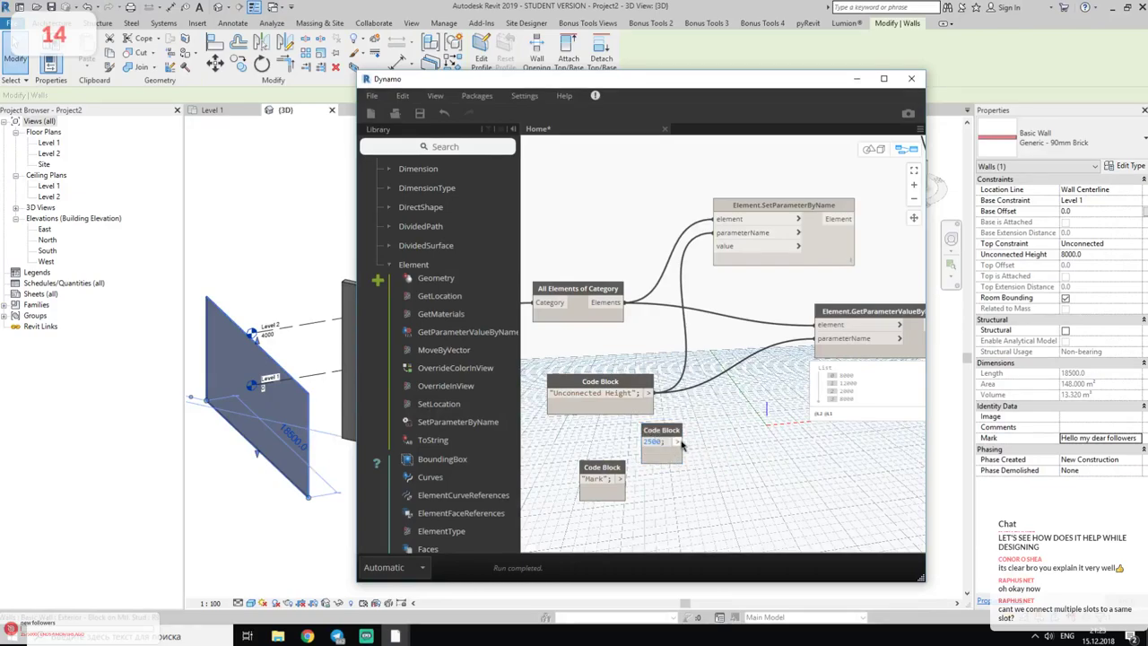
{"action": "left_click_drag", "start_coordinate": [679, 442], "coordinate": [717, 246]}
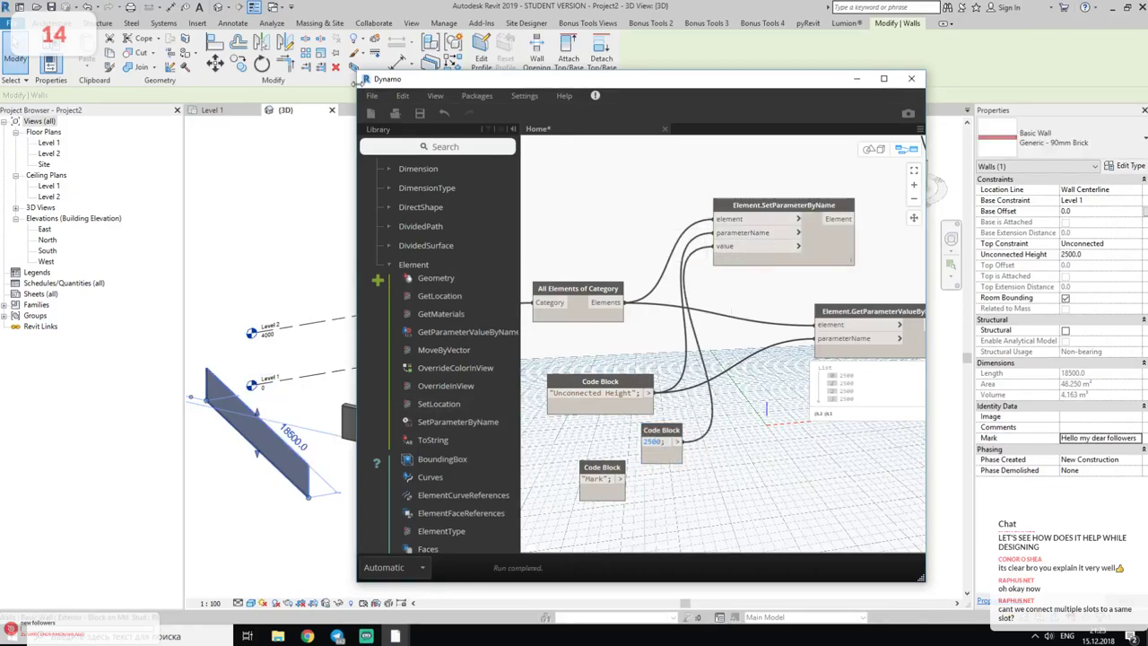
{"action": "left_click_drag", "start_coordinate": [449, 83], "coordinate": [636, 78]}
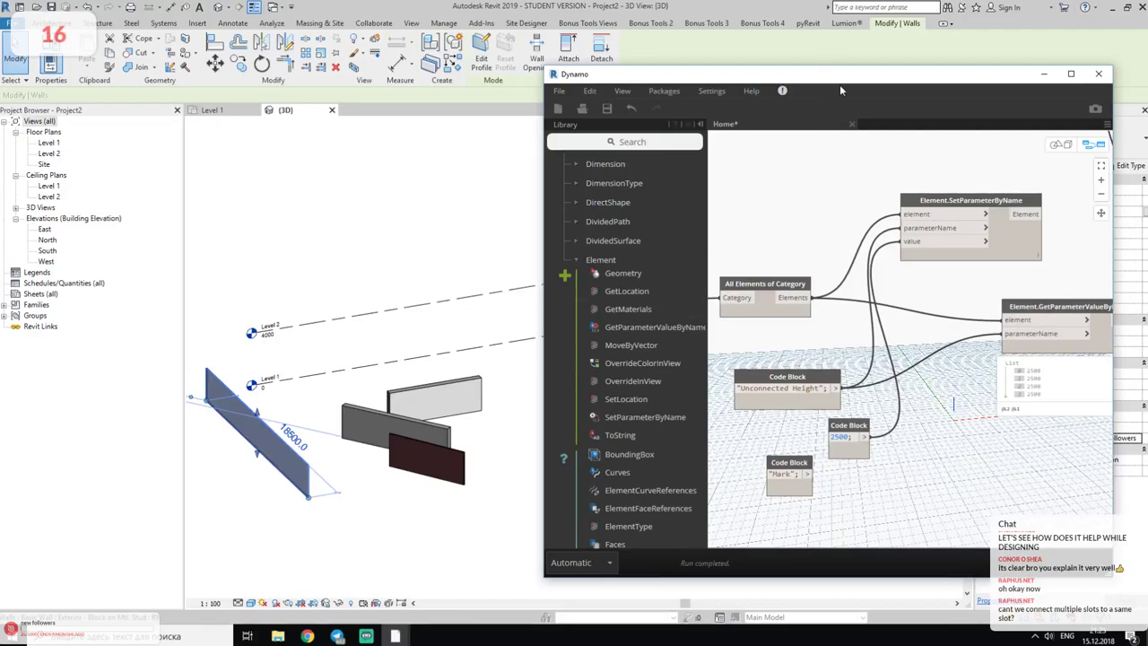
- Select a wall in the Revit model to show its properties
{"action": "mouse_move", "coordinate": [846, 80]}
{"action": "left_mouse_down"}
{"action": "mouse_move", "coordinate": [684, 82]}
{"action": "mouse_move", "coordinate": [717, 82]}
{"action": "left_mouse_up"}
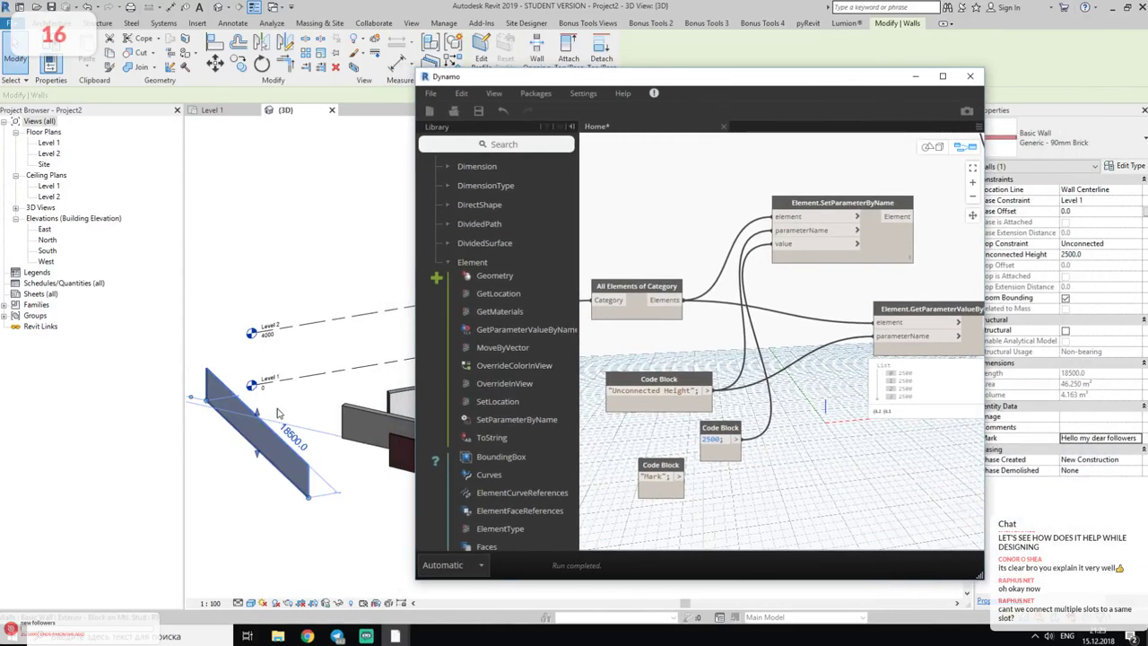
{"action": "left_click", "coordinate": [260, 453]}
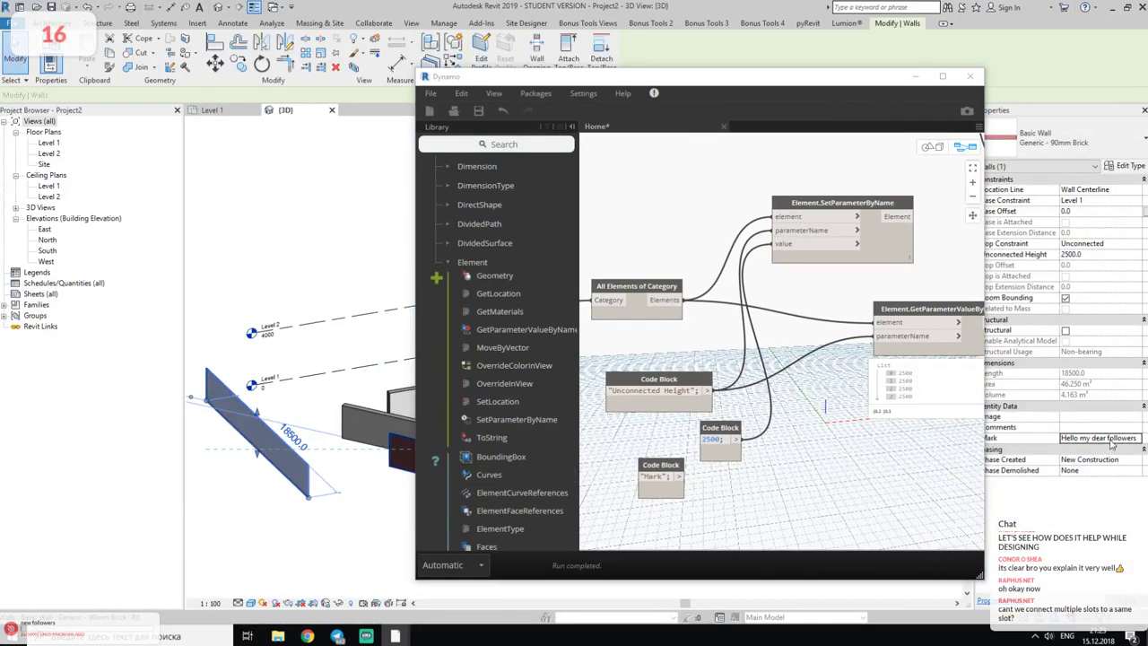
{"action": "left_click", "coordinate": [768, 463]}
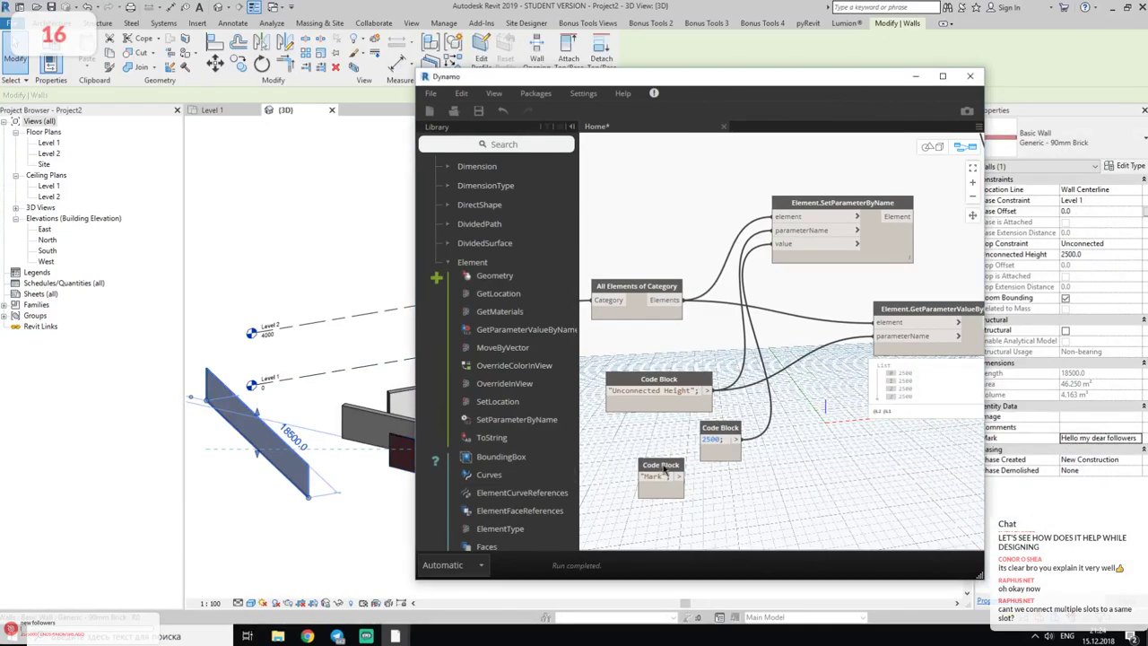
- Wire the 'Mark' code block into SetParameterByName's parameterName and rearrange the nodes
{"action": "left_click_drag", "start_coordinate": [812, 207], "coordinate": [882, 191]}
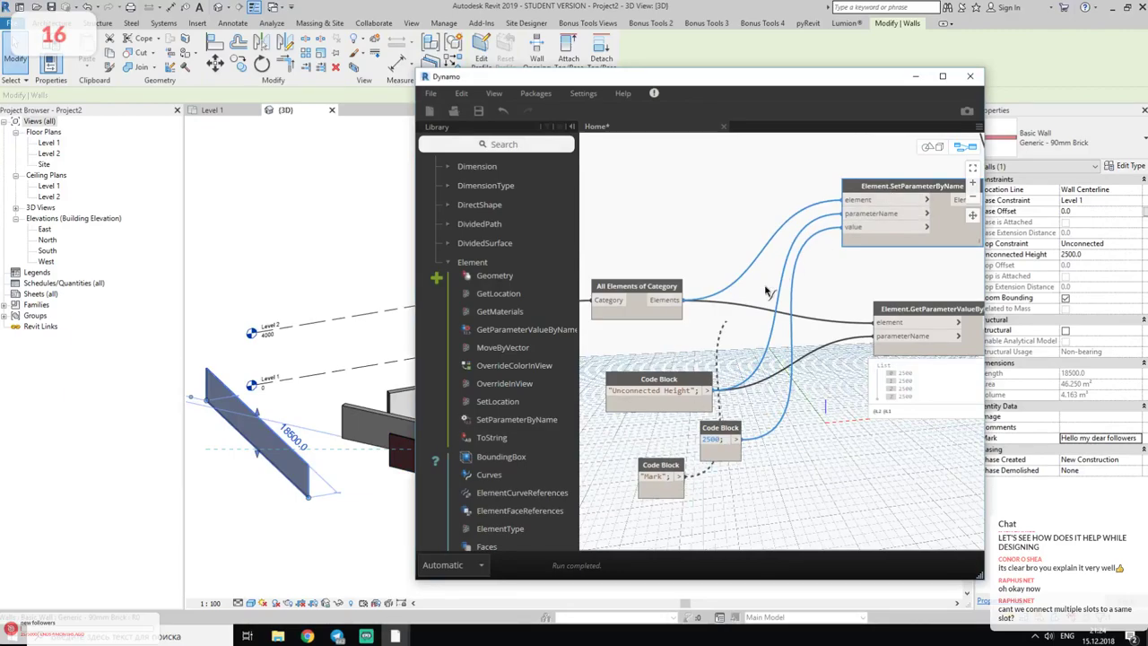
{"action": "left_click_drag", "start_coordinate": [680, 478], "coordinate": [927, 213]}
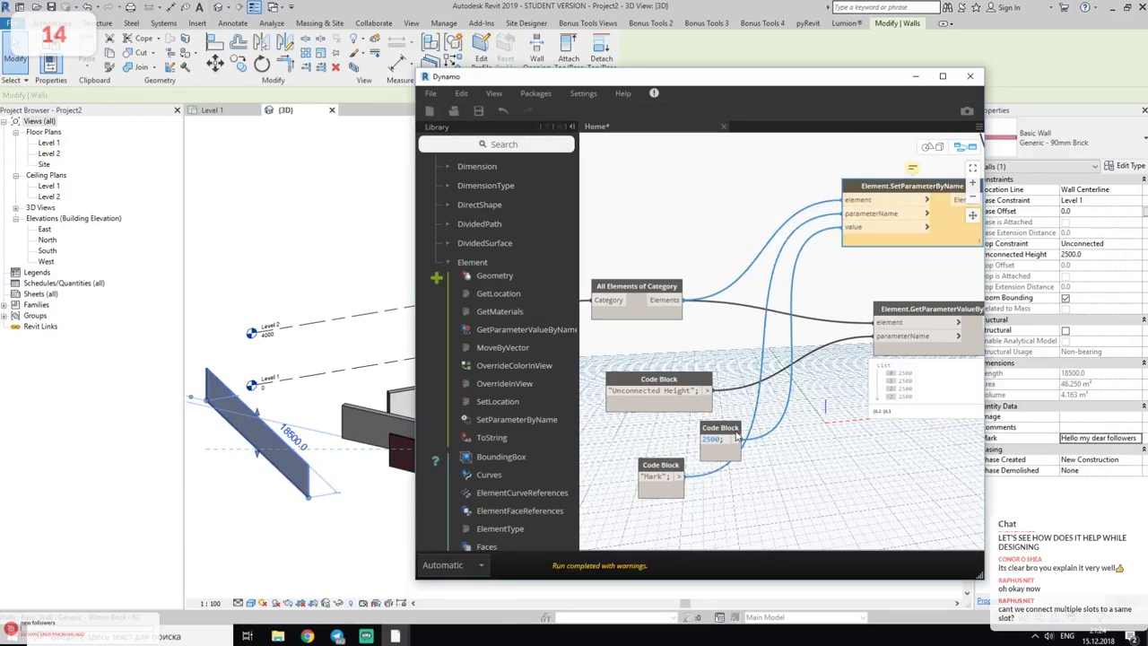
{"action": "left_click_drag", "start_coordinate": [734, 431], "coordinate": [769, 494]}
{"action": "middle_click_drag", "start_coordinate": [787, 477], "coordinate": [791, 381]}
- Quote the value as text "2500" and reselect the wall to check its Mark reads 2500
{"action": "scroll", "coordinate": [785, 377], "scroll_direction": "up", "scroll_amount": 3}
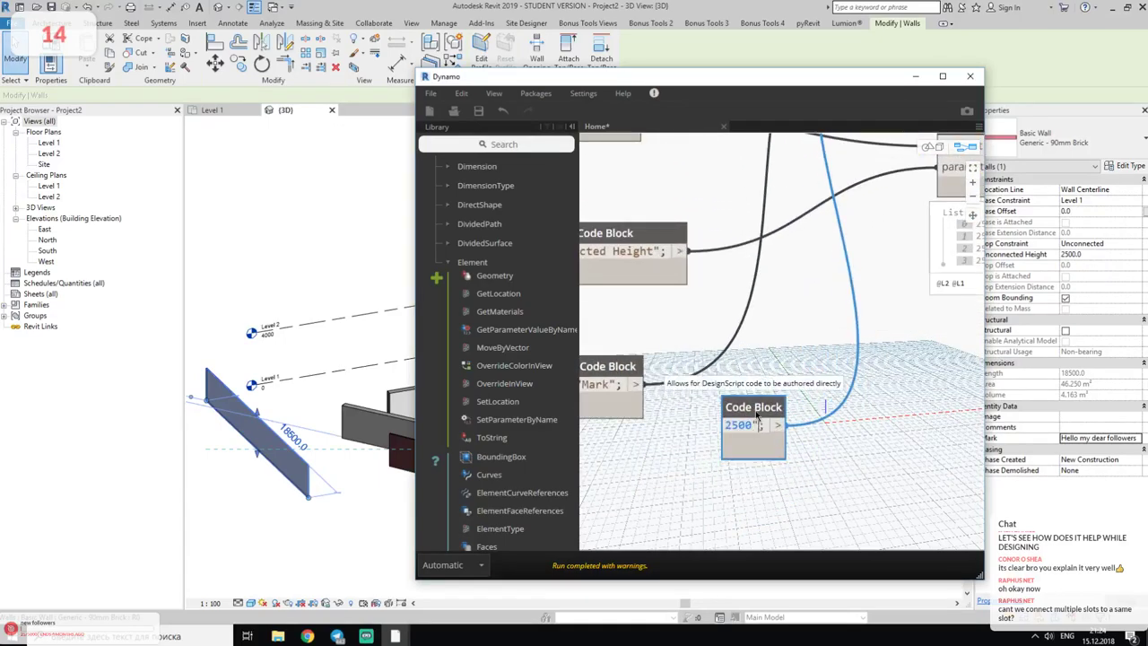
{"action": "type", "text": "\""}
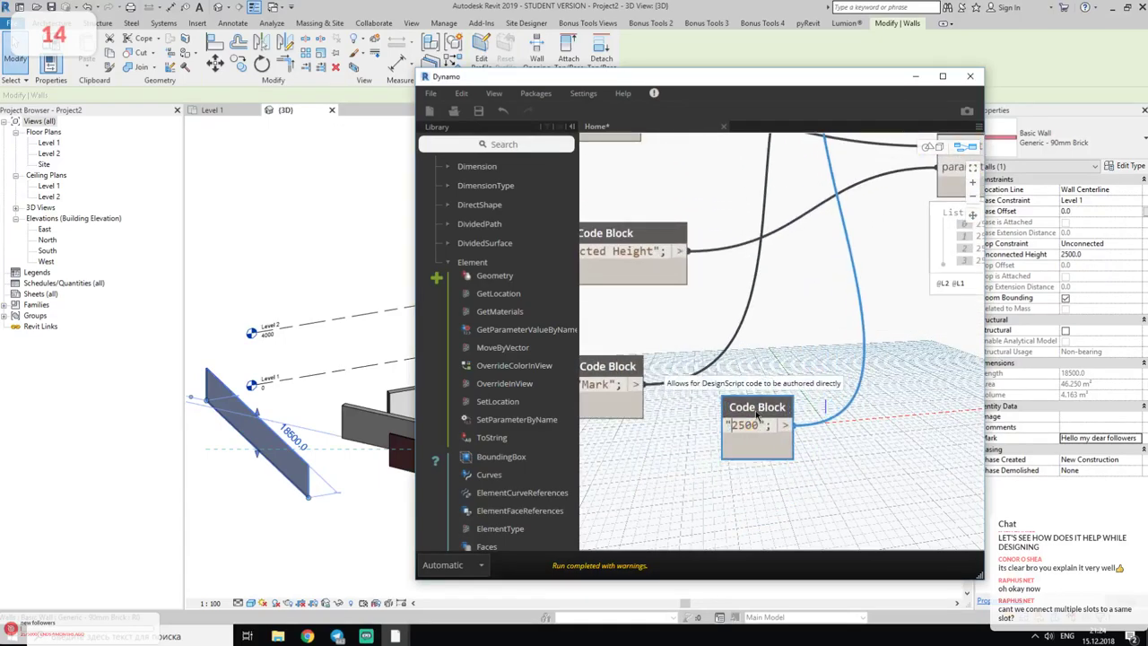
{"action": "left_click", "coordinate": [820, 465]}
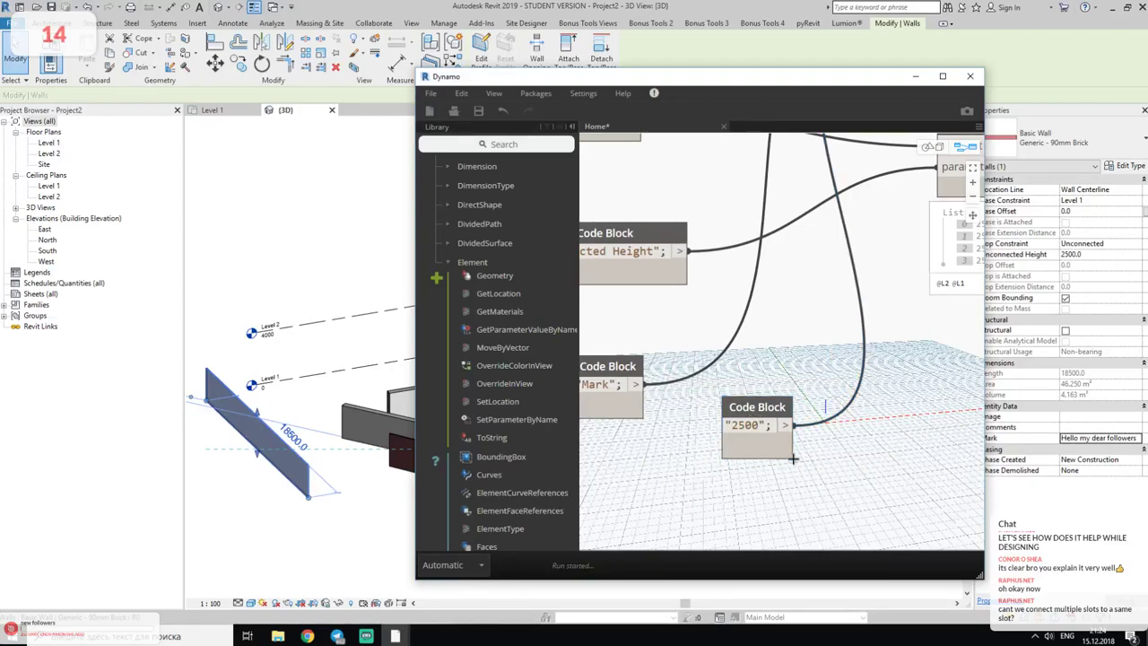
{"action": "middle_click_drag", "start_coordinate": [901, 409], "coordinate": [740, 560]}
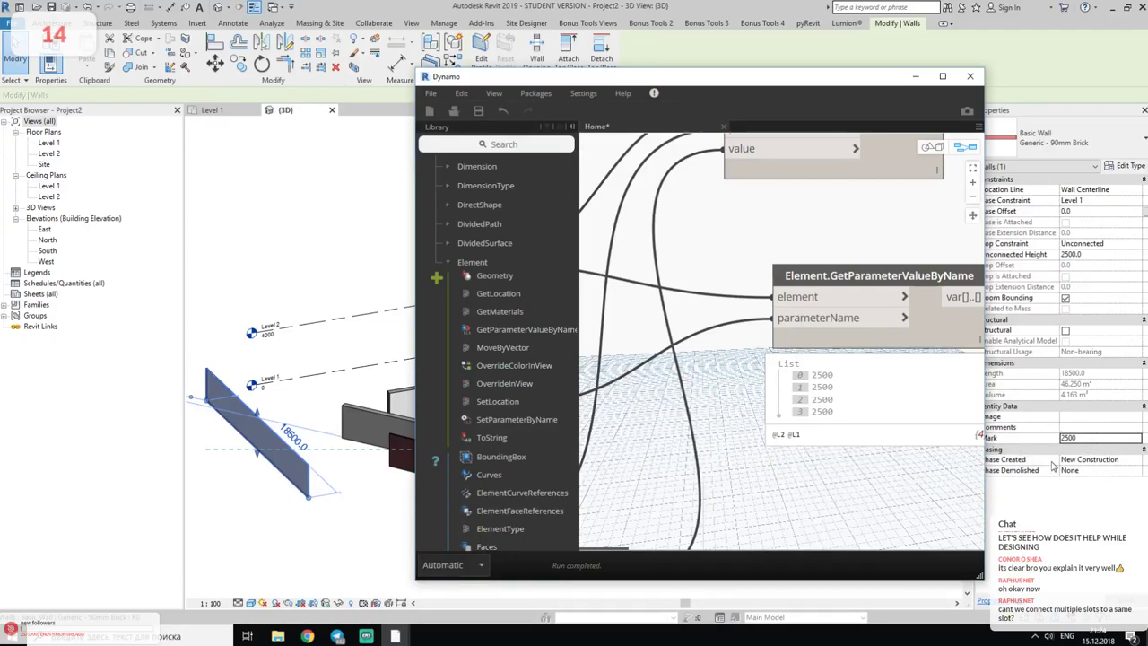
{"action": "left_click", "coordinate": [240, 458]}
{"action": "left_click", "coordinate": [283, 465]}
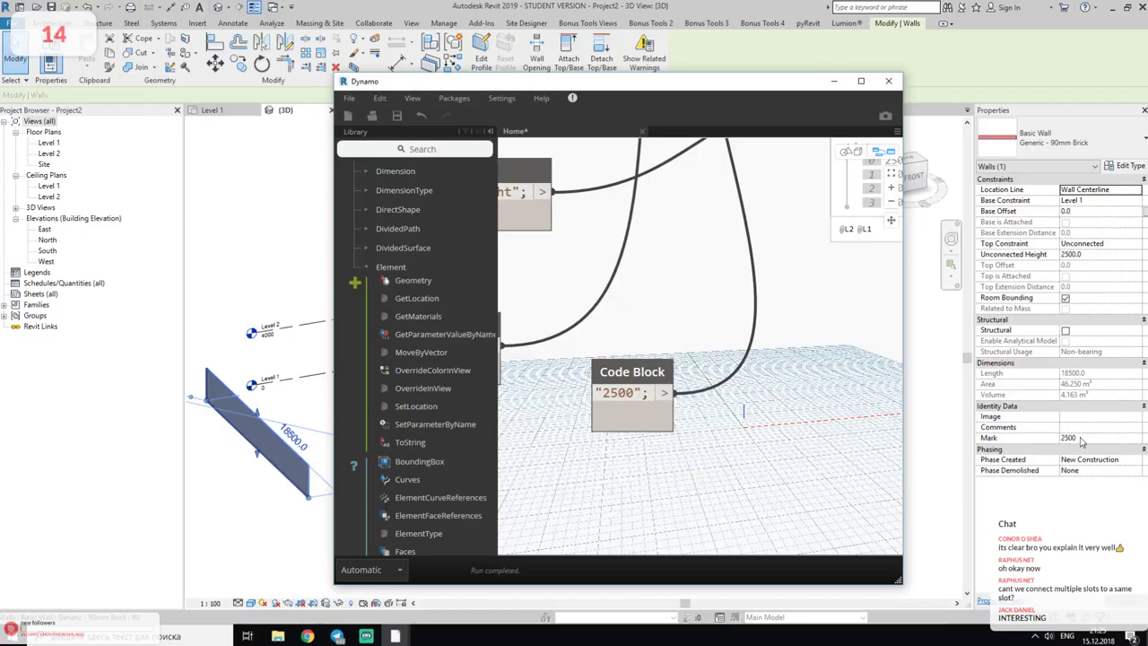
- Remove the quotes so the code block holds the number 2500
{"action": "scroll", "coordinate": [604, 396], "scroll_direction": "up", "scroll_amount": 2}
{"action": "double_click", "coordinate": [604, 396]}
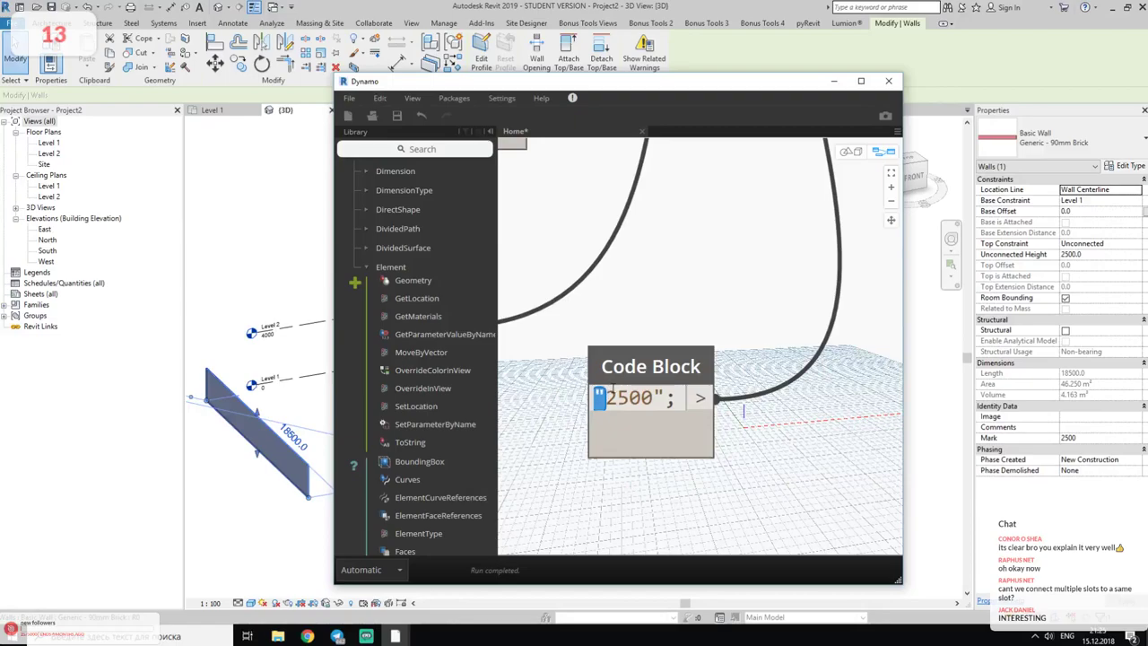
{"action": "double_click", "coordinate": [659, 397]}
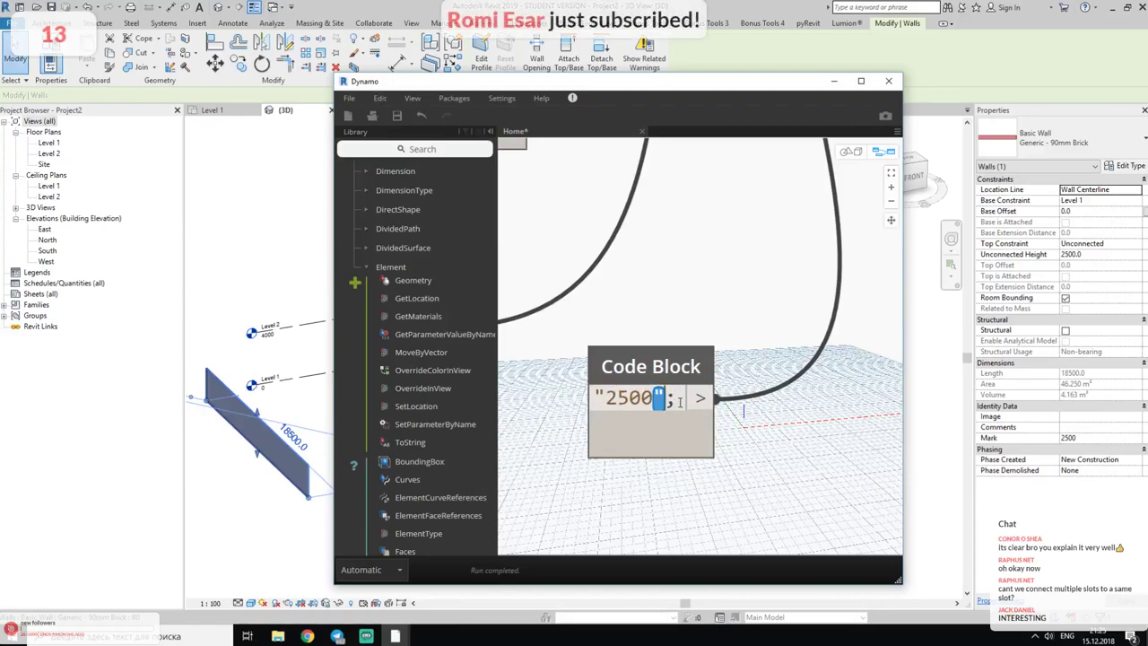
{"action": "key", "text": "Delete"}
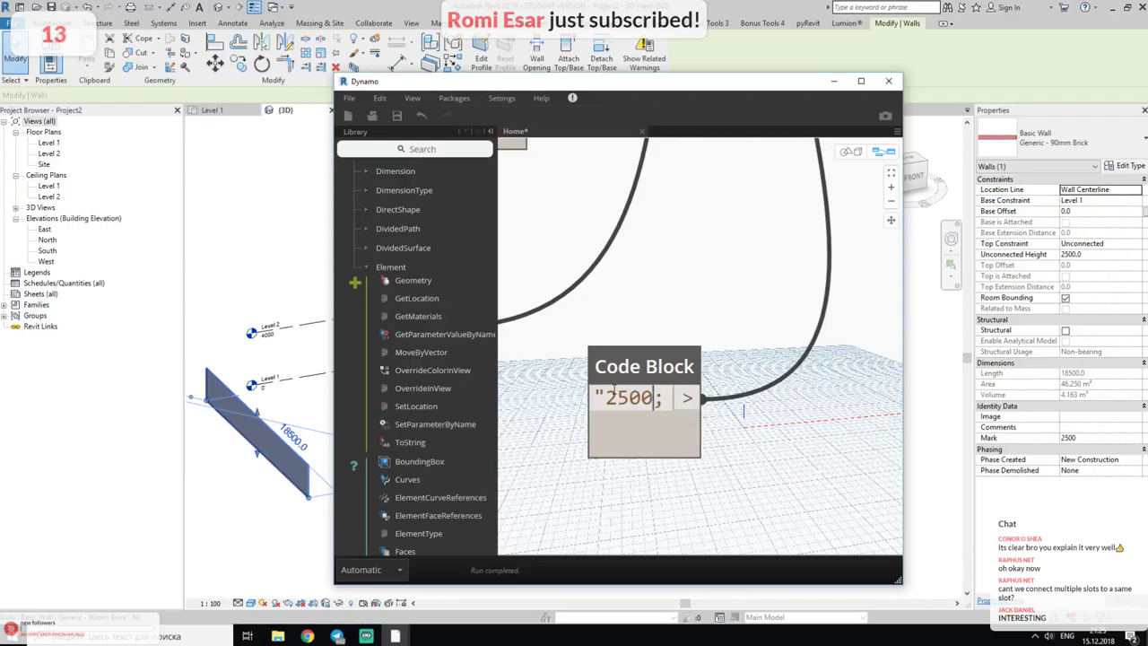
{"action": "key", "text": "BackSpace"}
{"action": "left_click", "coordinate": [783, 446]}
- Rewire 'Unconnected Height' into SetParameterByName's parameterName again
{"action": "scroll", "coordinate": [717, 386], "scroll_direction": "down", "scroll_amount": 5}
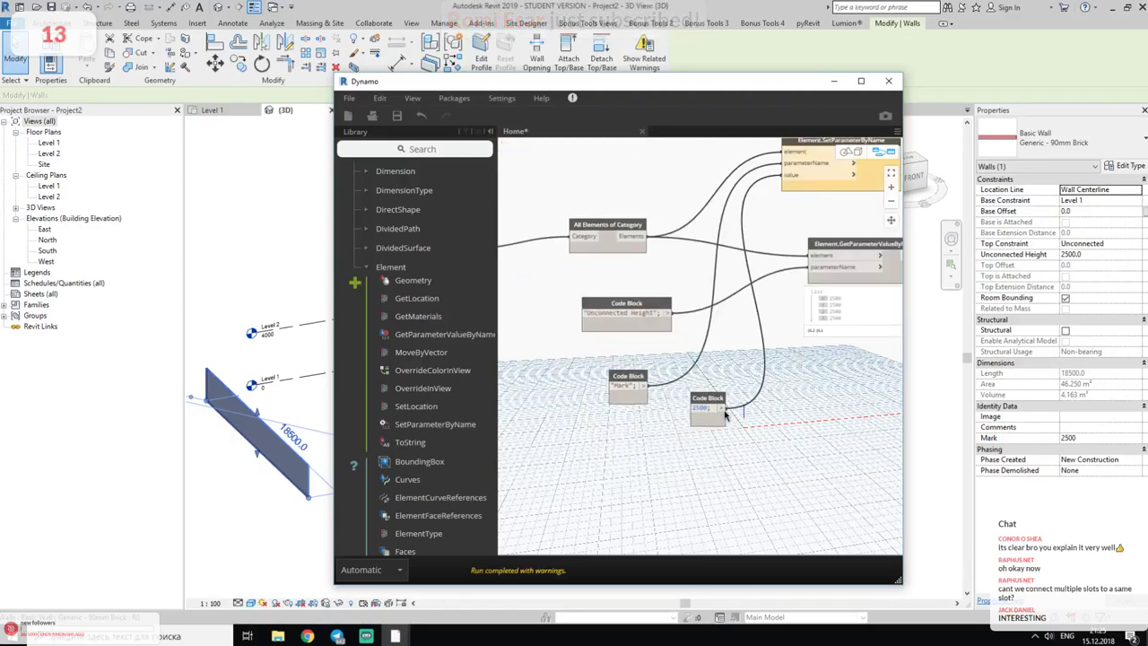
{"action": "mouse_move", "coordinate": [700, 229]}
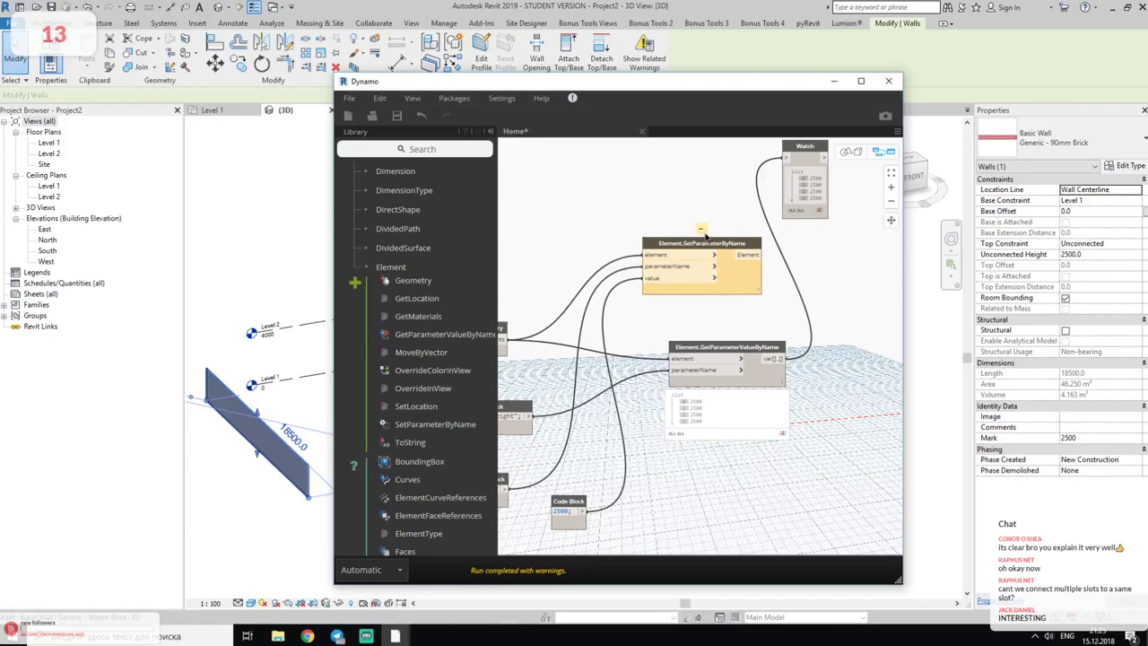
{"action": "scroll", "coordinate": [567, 518], "scroll_direction": "up", "scroll_amount": 3}
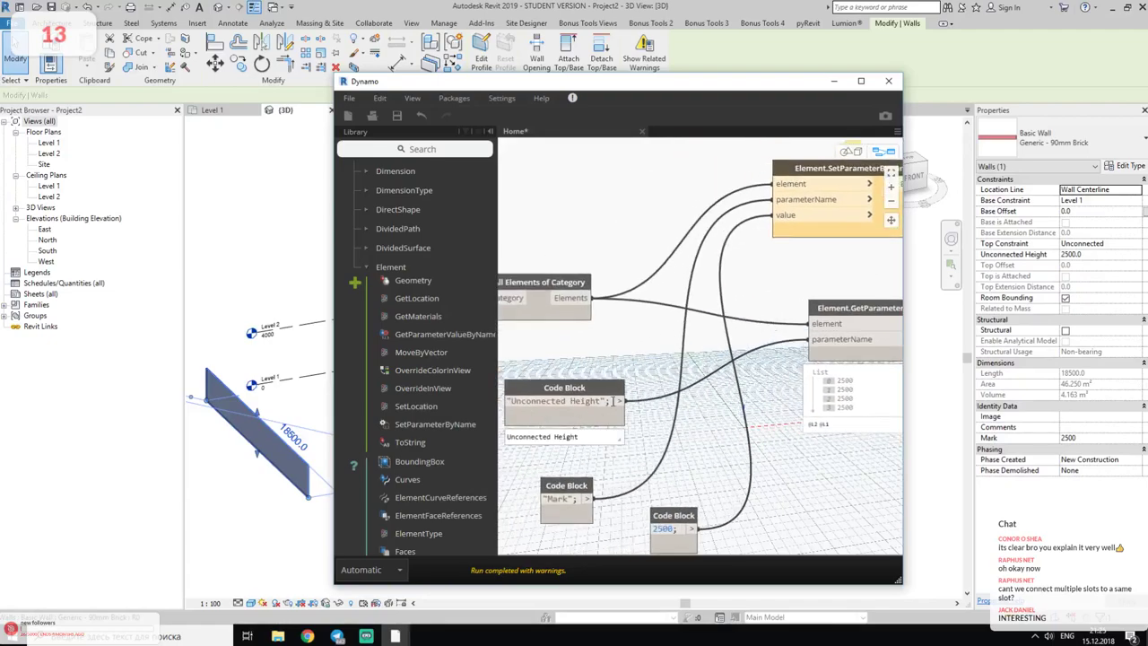
{"action": "left_click_drag", "start_coordinate": [621, 401], "coordinate": [777, 199]}
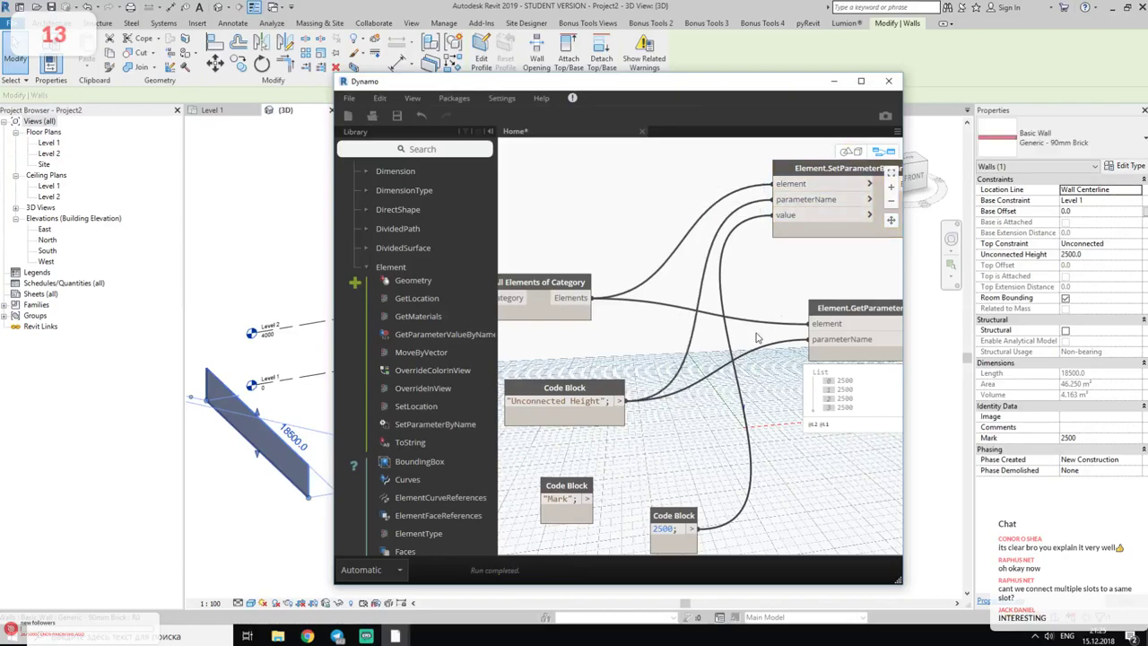
- Replace the 2500 value in the code block with 5500
{"action": "double_click", "coordinate": [671, 528]}
{"action": "double_click", "coordinate": [662, 529]}
{"action": "type", "text": "5500"}
{"action": "key", "text": "Return"}
- Commit 5500, then orbit the Revit view to check the wall heights and widen Dynamo
{"action": "left_click", "coordinate": [681, 443]}
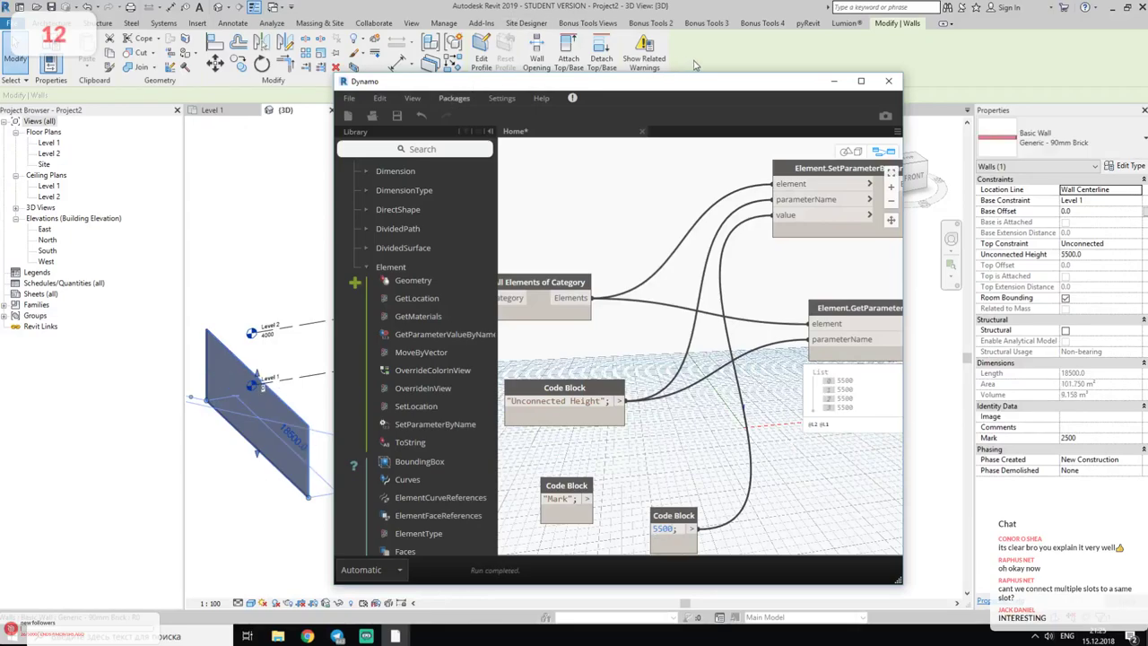
{"action": "left_click_drag", "start_coordinate": [628, 80], "coordinate": [853, 60]}
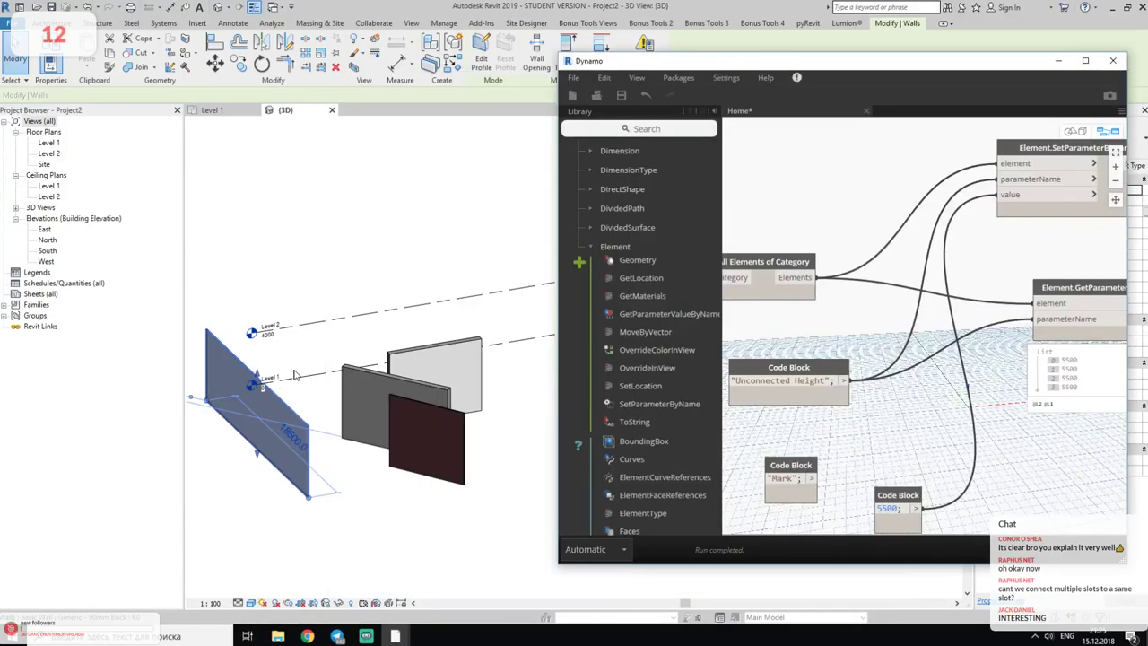
{"action": "mouse_move", "coordinate": [401, 428]}
{"action": "middle_mouse_down", "text": "shift"}
{"action": "mouse_move", "coordinate": [495, 325]}
{"action": "mouse_move", "coordinate": [503, 449]}
{"action": "middle_mouse_up", "text": "shift"}
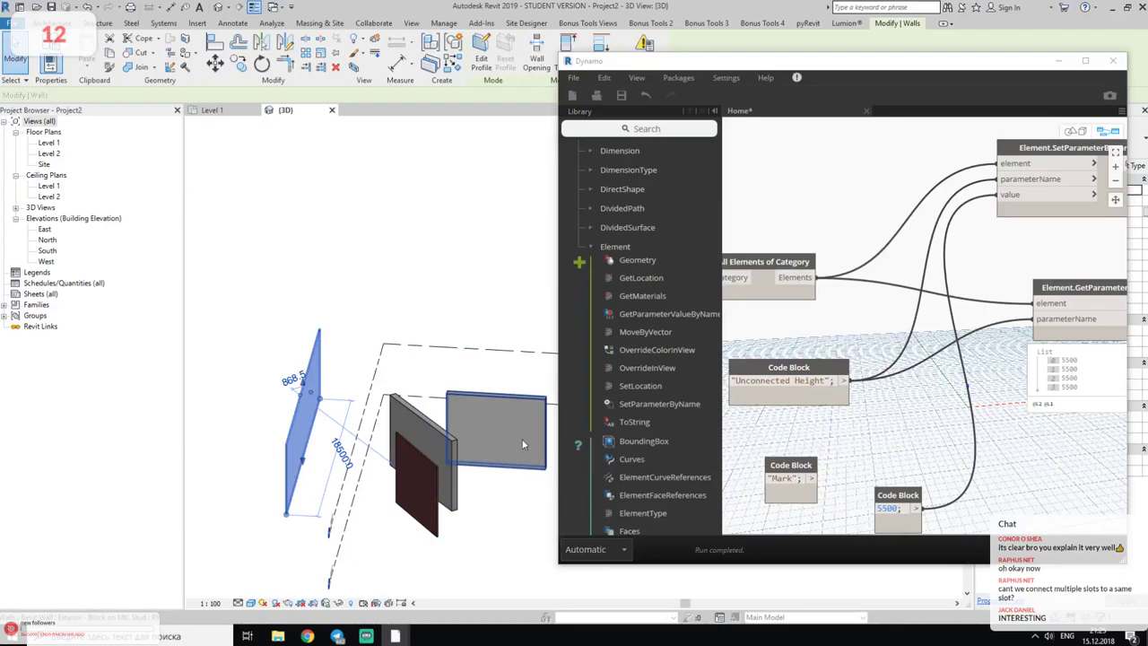
{"action": "left_click", "coordinate": [556, 173]}
{"action": "left_click_drag", "start_coordinate": [557, 173], "coordinate": [502, 173]}
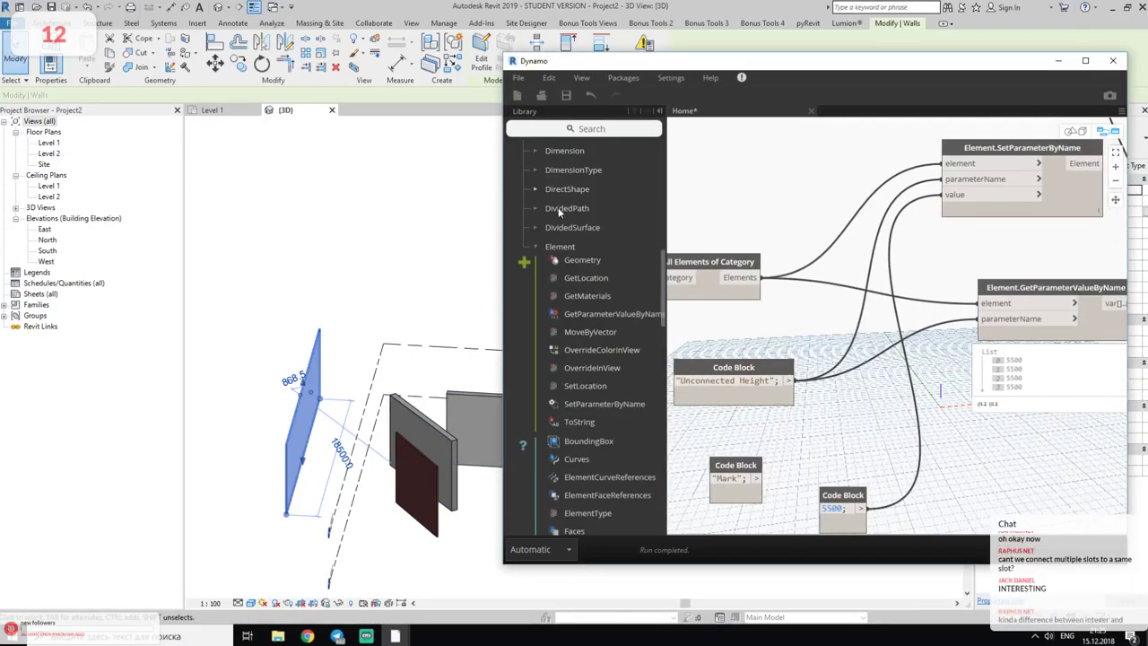
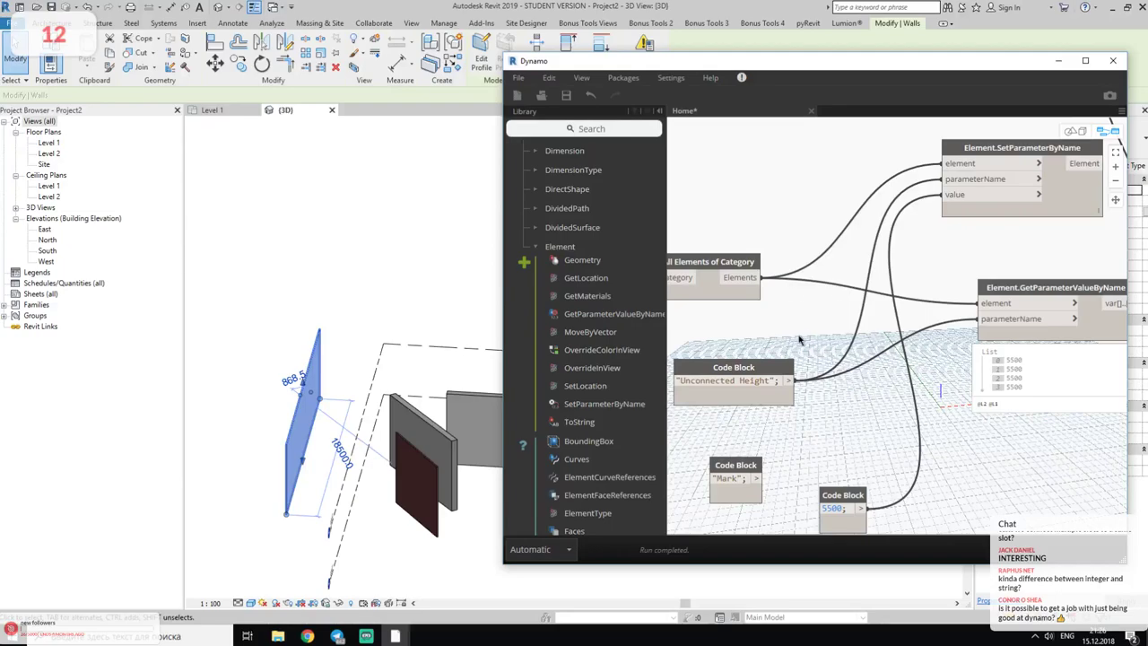
- Create a Code Block with value 5 and paste a second copy below it
{"action": "scroll", "coordinate": [351, 317], "scroll_direction": "down", "scroll_amount": 2}
{"action": "scroll", "coordinate": [350, 317], "scroll_direction": "down", "scroll_amount": 2}
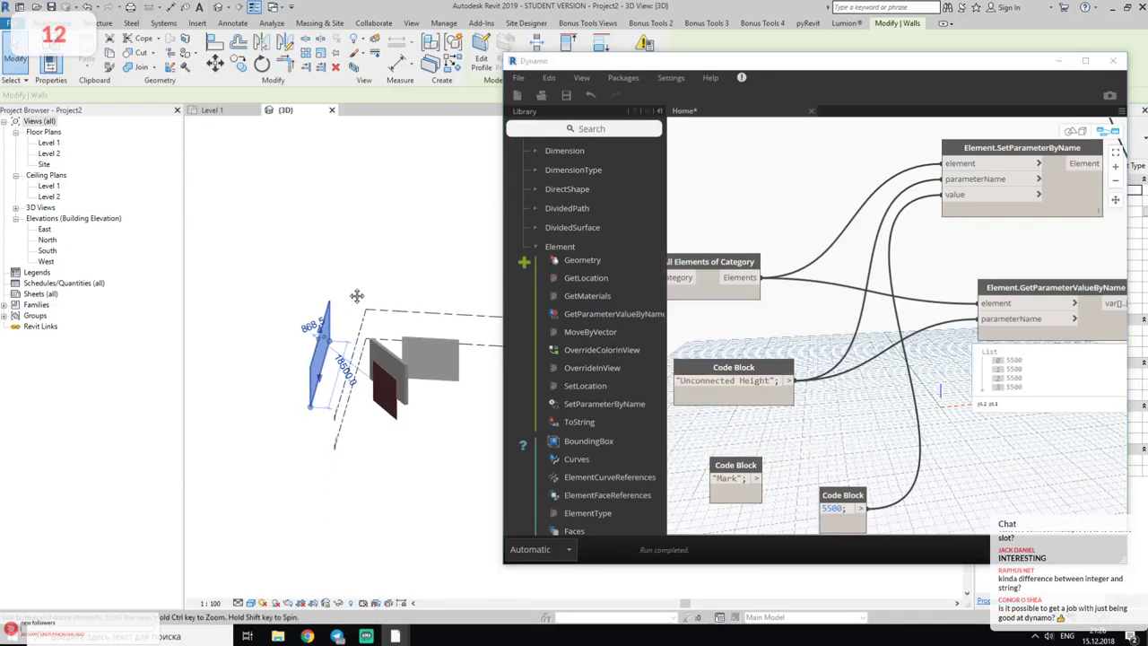
{"action": "middle_click_drag", "start_coordinate": [804, 373], "coordinate": [843, 194]}
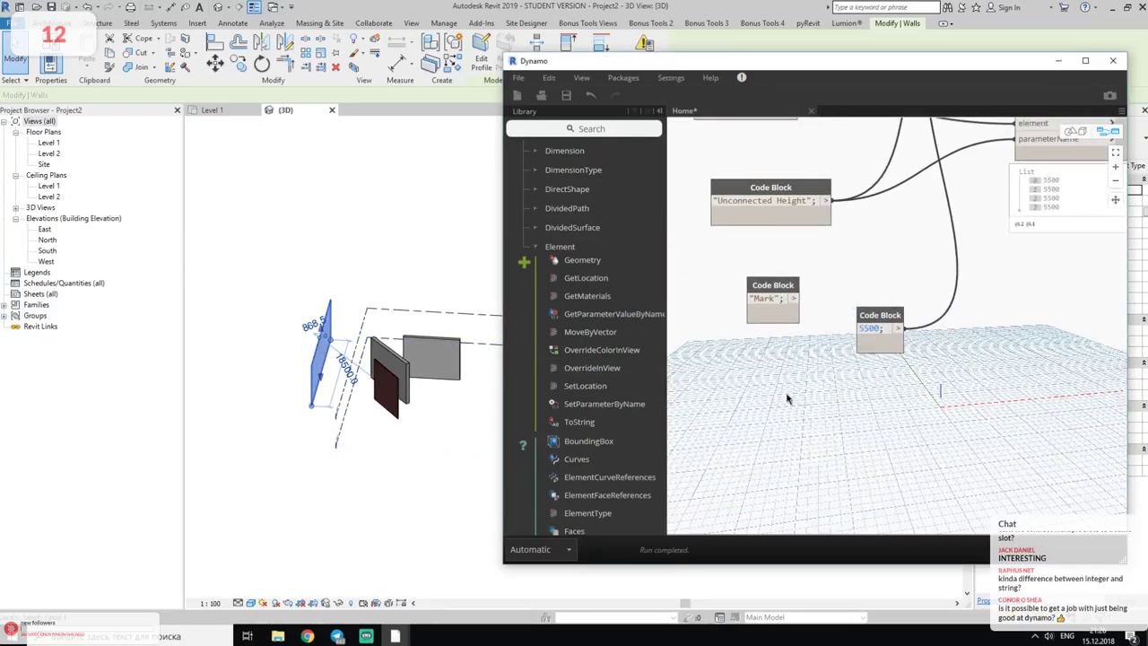
{"action": "scroll", "coordinate": [798, 402], "scroll_direction": "up", "scroll_amount": 2}
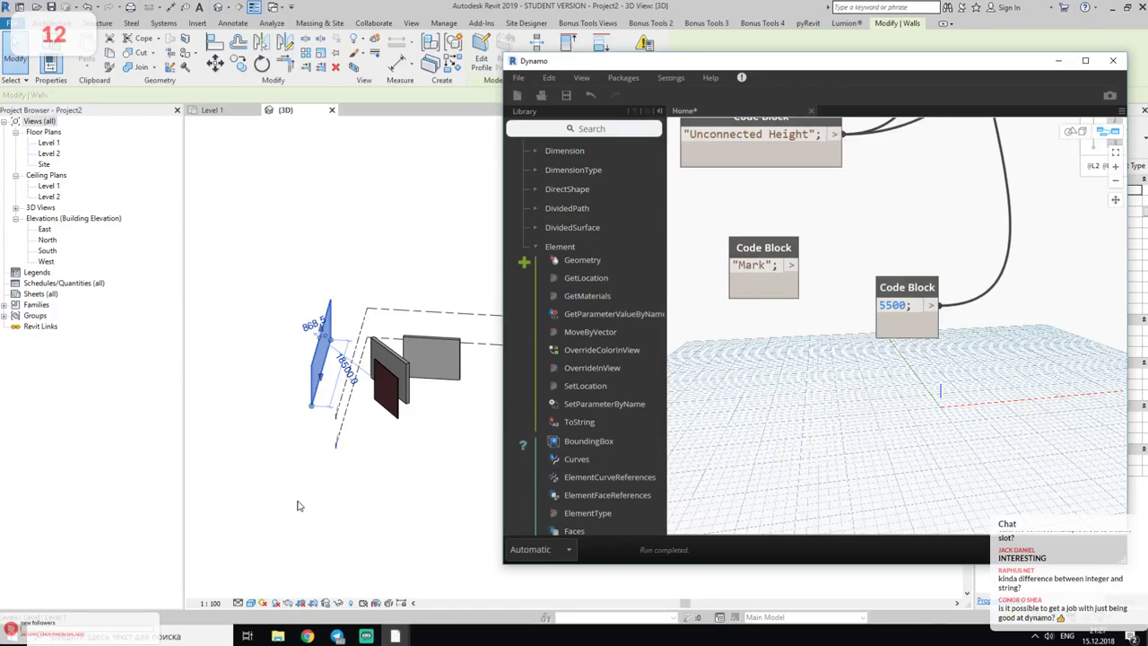
{"action": "middle_click_drag", "start_coordinate": [685, 449], "coordinate": [777, 357]}
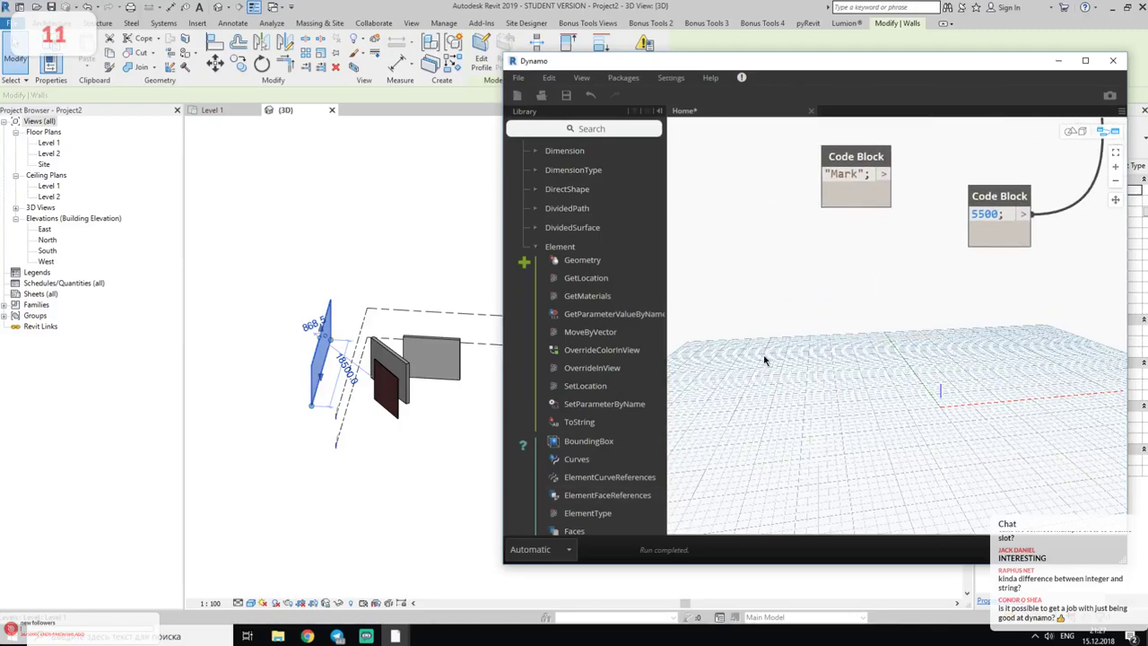
{"action": "double_click", "coordinate": [767, 353]}
{"action": "type", "text": "5;"}
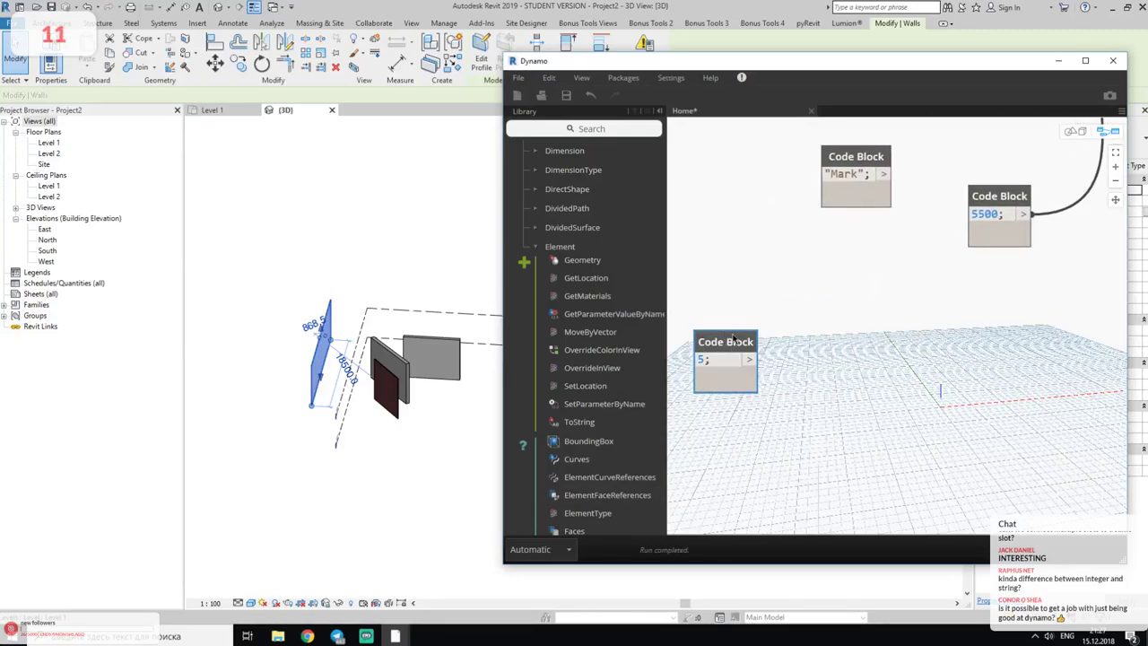
{"action": "mouse_move", "coordinate": [728, 338]}
{"action": "left_mouse_down"}
{"action": "mouse_move", "coordinate": [748, 436]}
{"action": "mouse_move", "coordinate": [761, 319]}
{"action": "left_mouse_up"}
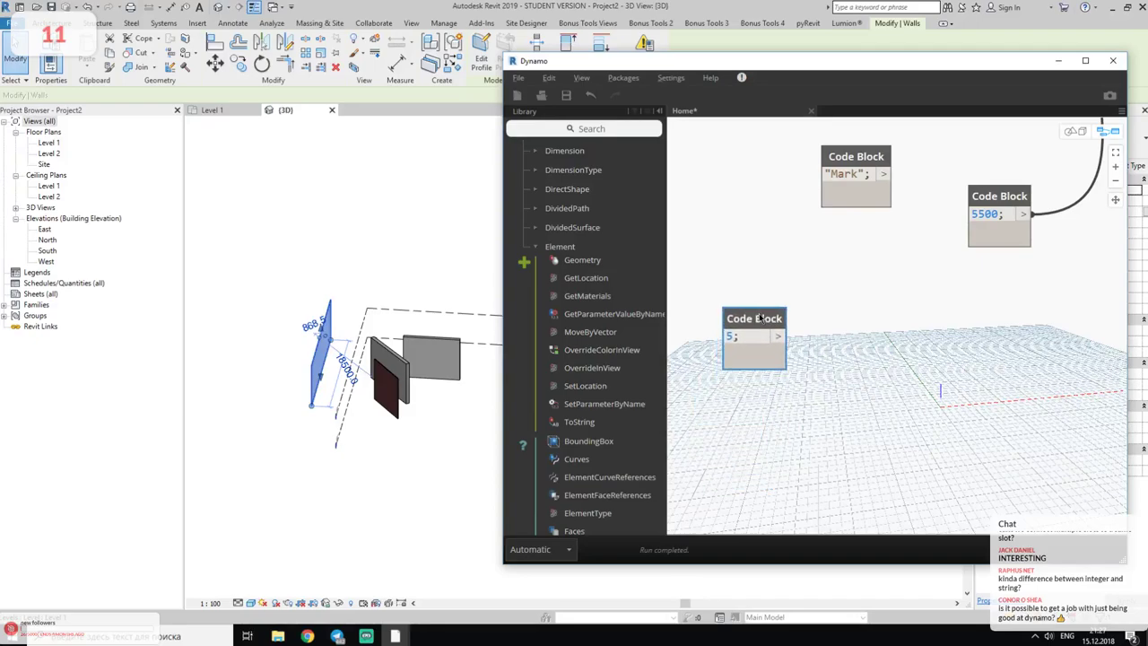
{"action": "key", "text": "ctrl+c"}
{"action": "key", "text": "ctrl+v"}
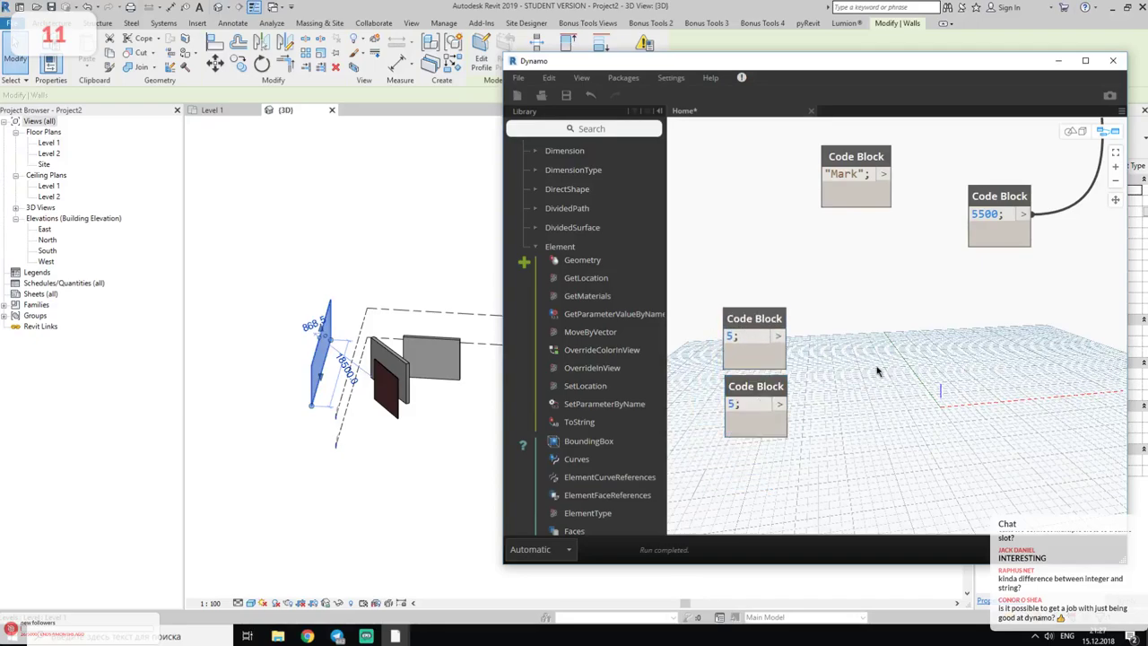
- Add a + node and wire the two 5 code blocks into its x and y inputs
{"action": "right_click", "coordinate": [879, 371]}
{"action": "type", "text": "plus"}
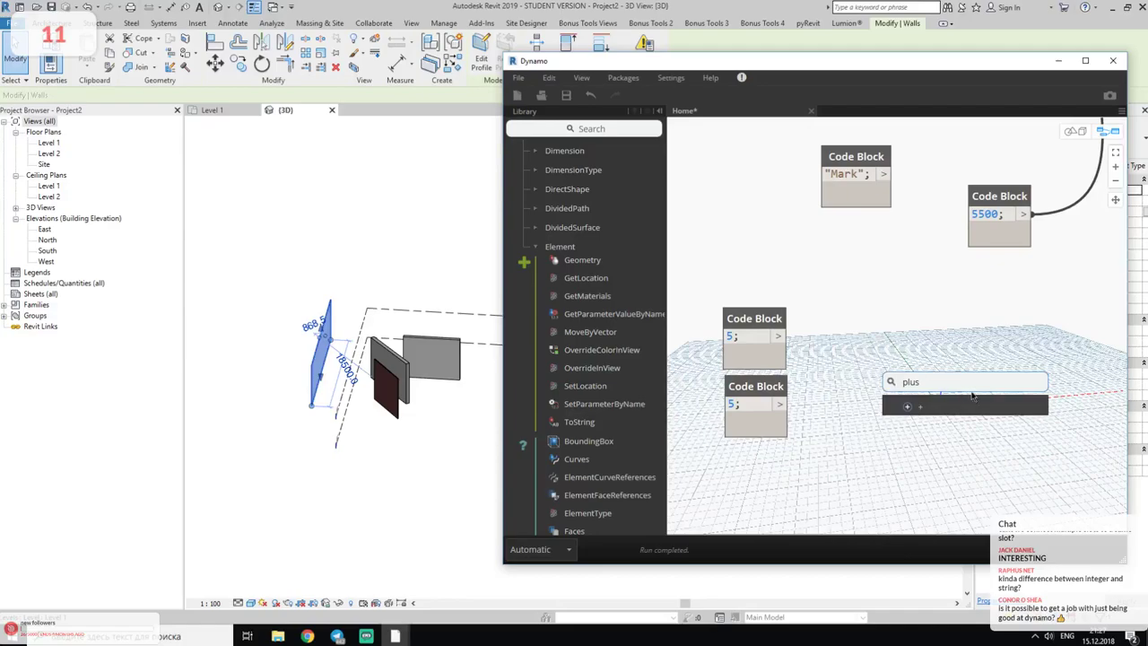
{"action": "left_click", "coordinate": [972, 400]}
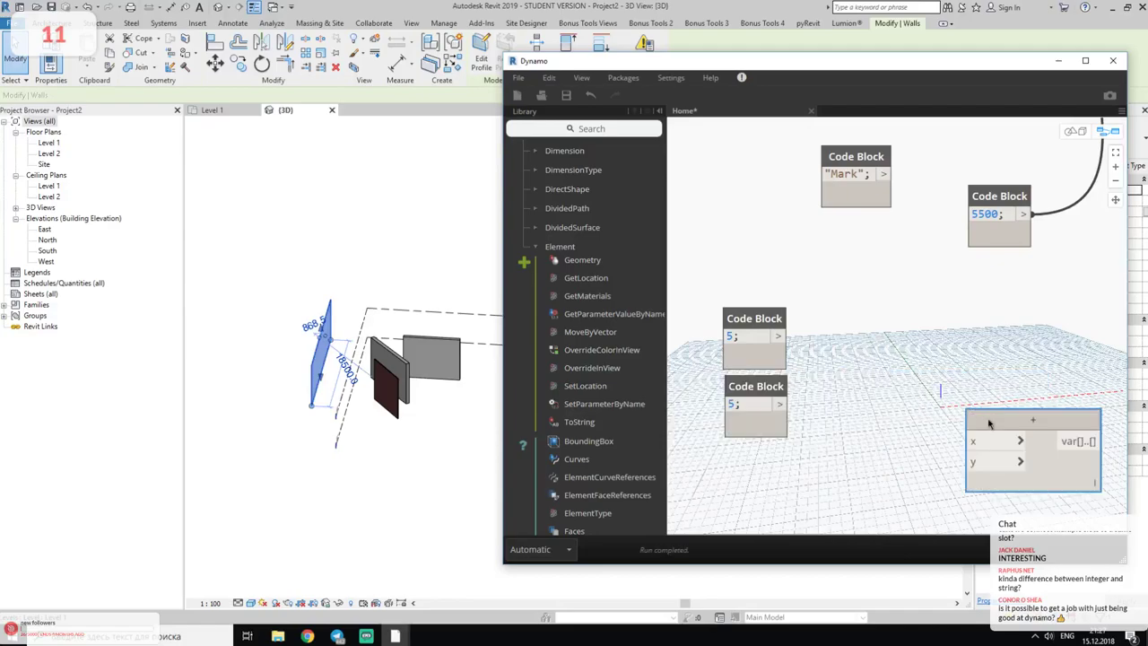
{"action": "mouse_move", "coordinate": [987, 422]}
{"action": "left_mouse_down"}
{"action": "mouse_move", "coordinate": [854, 333]}
{"action": "mouse_move", "coordinate": [861, 341]}
{"action": "left_mouse_up"}
{"action": "left_click_drag", "start_coordinate": [779, 335], "coordinate": [844, 355]}
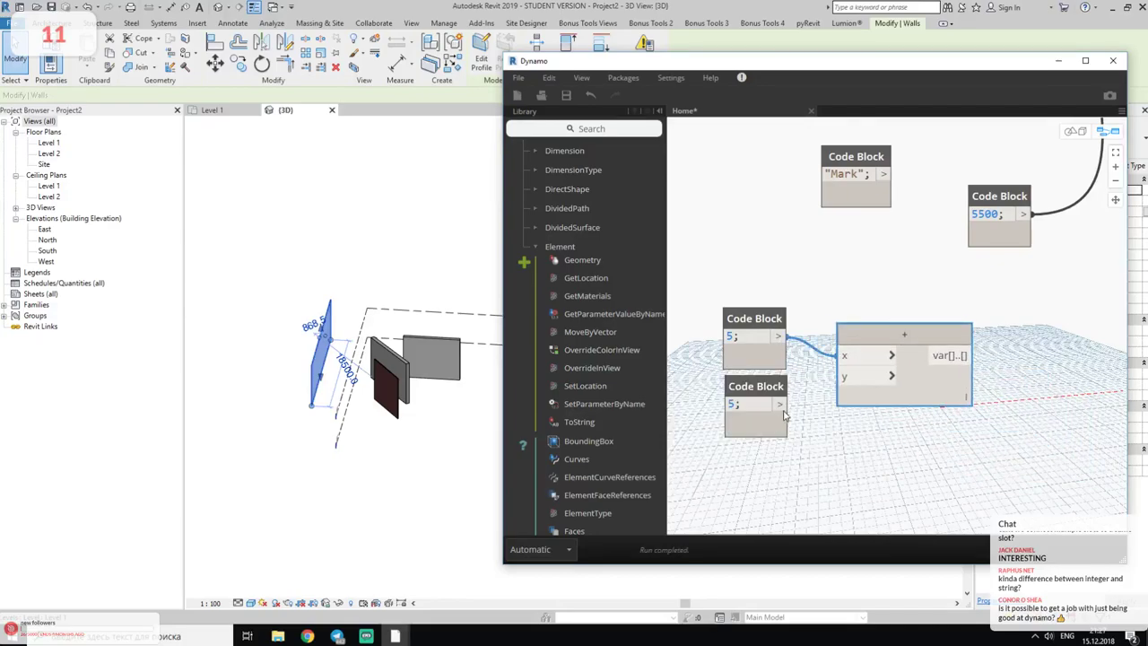
{"action": "left_click_drag", "start_coordinate": [788, 408], "coordinate": [867, 376]}
- Add a Watch node fed by the + output, displaying 10
{"action": "middle_click_drag", "start_coordinate": [1061, 390], "coordinate": [862, 359]}
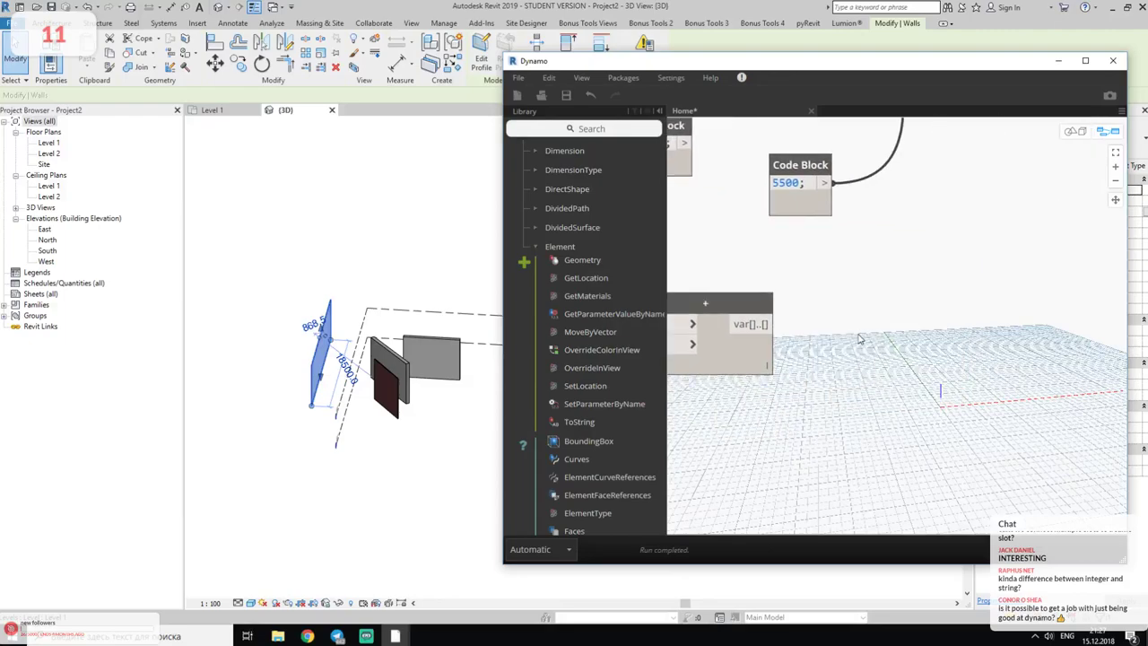
{"action": "right_click", "coordinate": [868, 345]}
{"action": "type", "text": "wa"}
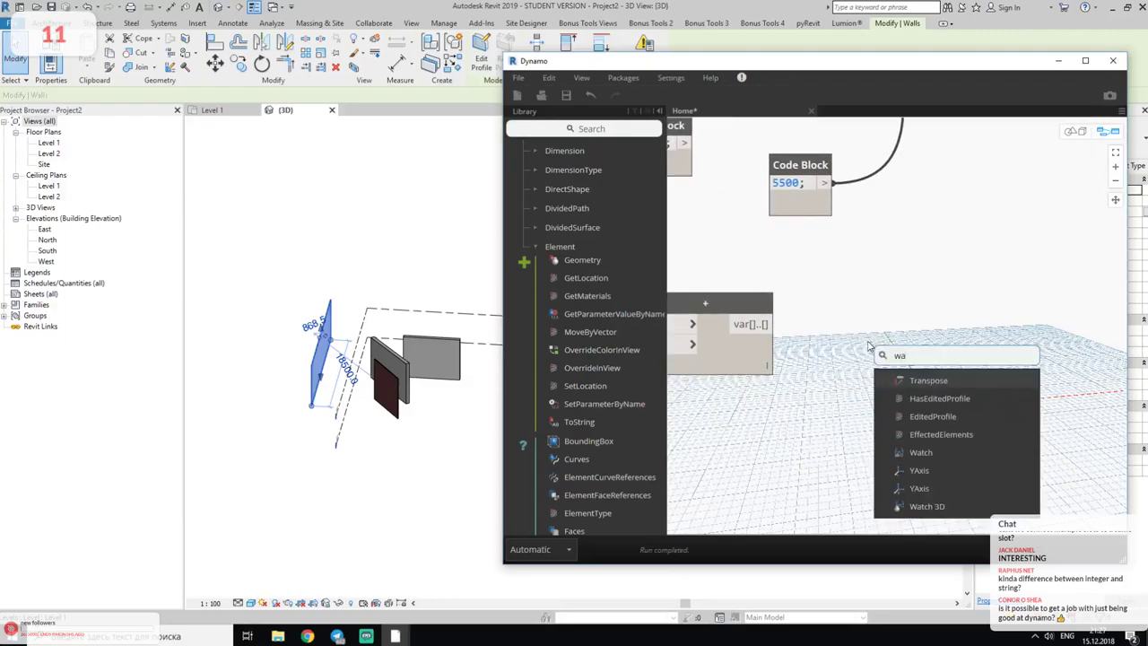
{"action": "type", "text": "t"}
{"action": "left_click", "coordinate": [935, 382]}
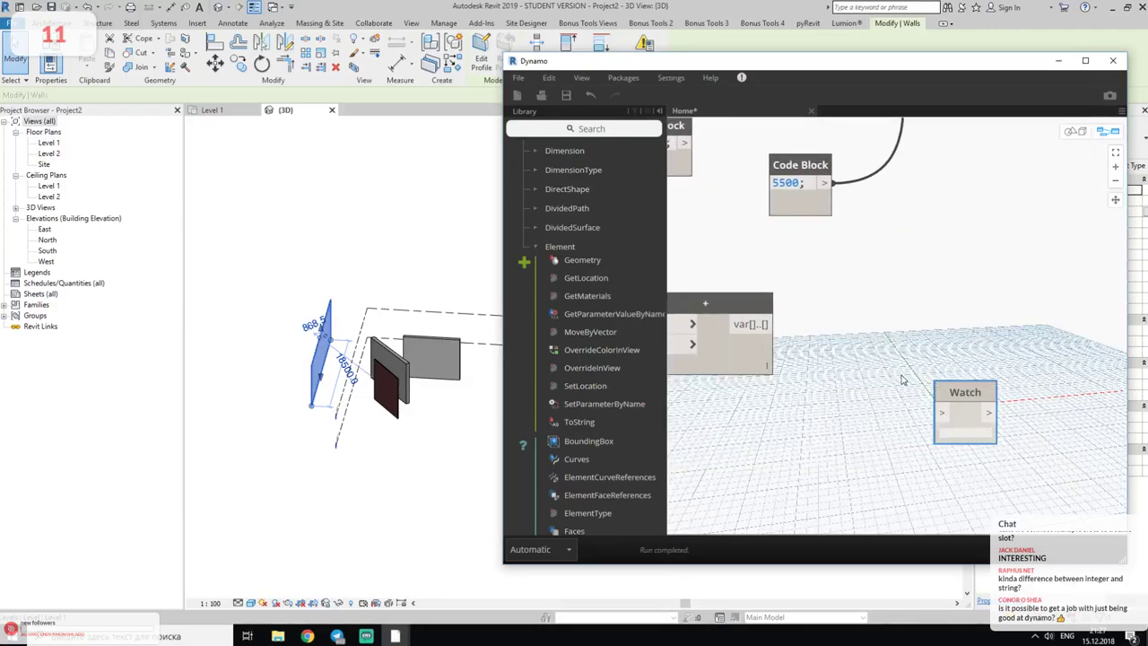
{"action": "left_click_drag", "start_coordinate": [953, 392], "coordinate": [907, 338]}
{"action": "mouse_move", "coordinate": [768, 323]}
{"action": "left_mouse_down"}
{"action": "mouse_move", "coordinate": [879, 361]}
{"action": "mouse_move", "coordinate": [927, 306]}
{"action": "left_mouse_up"}
{"action": "left_click", "coordinate": [879, 361]}
- Duplicate the code blocks, + node and Watch, placing the copy below the originals
{"action": "scroll", "coordinate": [883, 352], "scroll_direction": "down", "scroll_amount": 2}
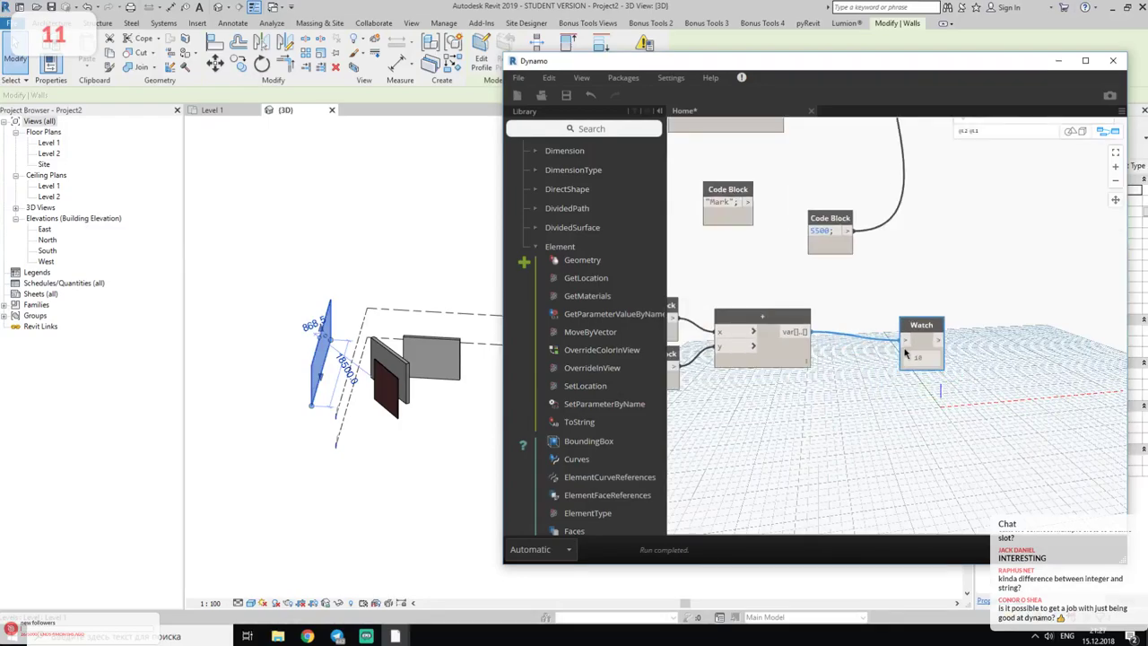
{"action": "scroll", "coordinate": [897, 354], "scroll_direction": "down", "scroll_amount": 2}
{"action": "key", "text": "ctrl+c"}
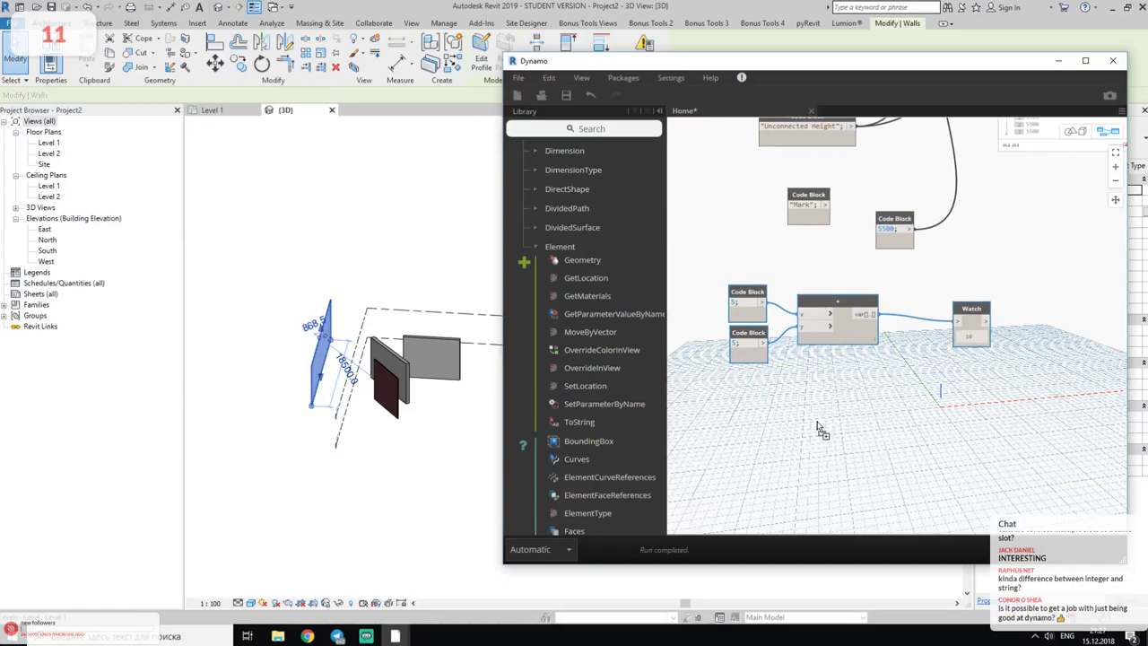
{"action": "key", "text": "ctrl+v"}
{"action": "left_click_drag", "start_coordinate": [829, 345], "coordinate": [829, 386]}
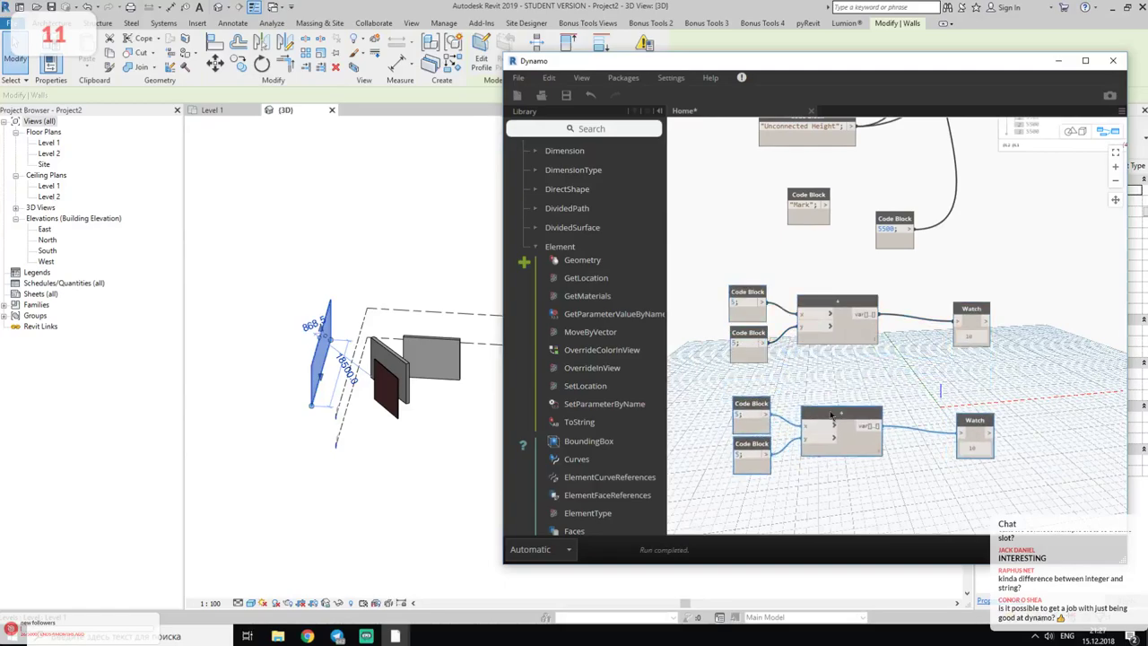
{"action": "middle_click_drag", "start_coordinate": [748, 415], "coordinate": [800, 386]}
{"action": "double_click", "coordinate": [797, 385]}
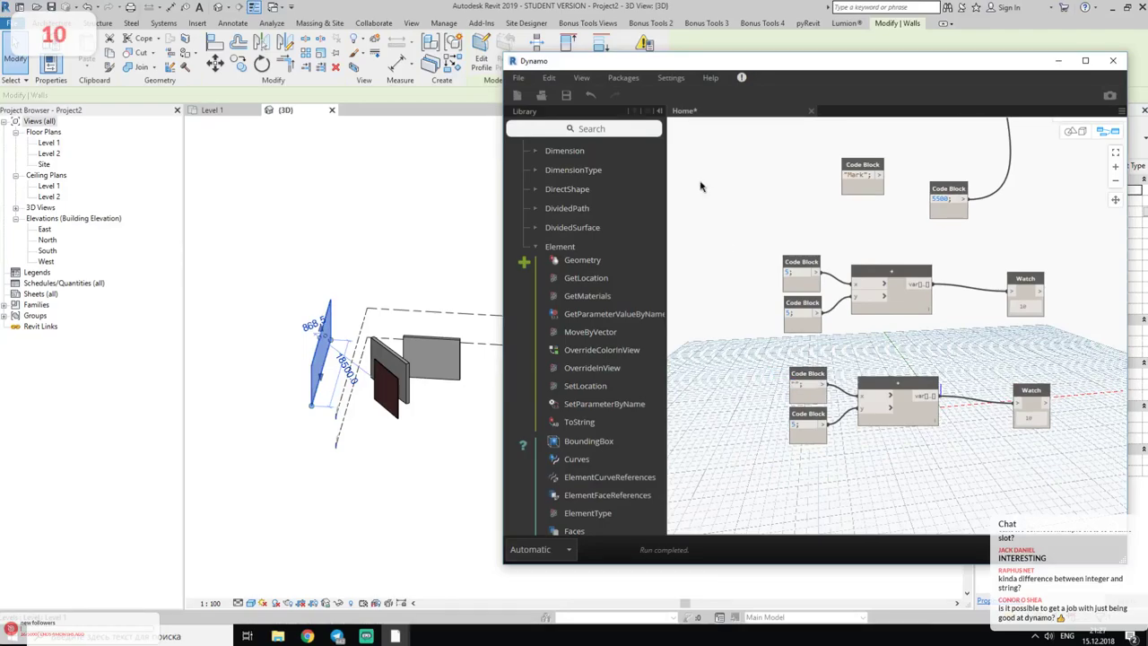
- Switch the run mode to Manual, make both copied inputs the text "5", and run to get 55
{"action": "left_click", "coordinate": [555, 550]}
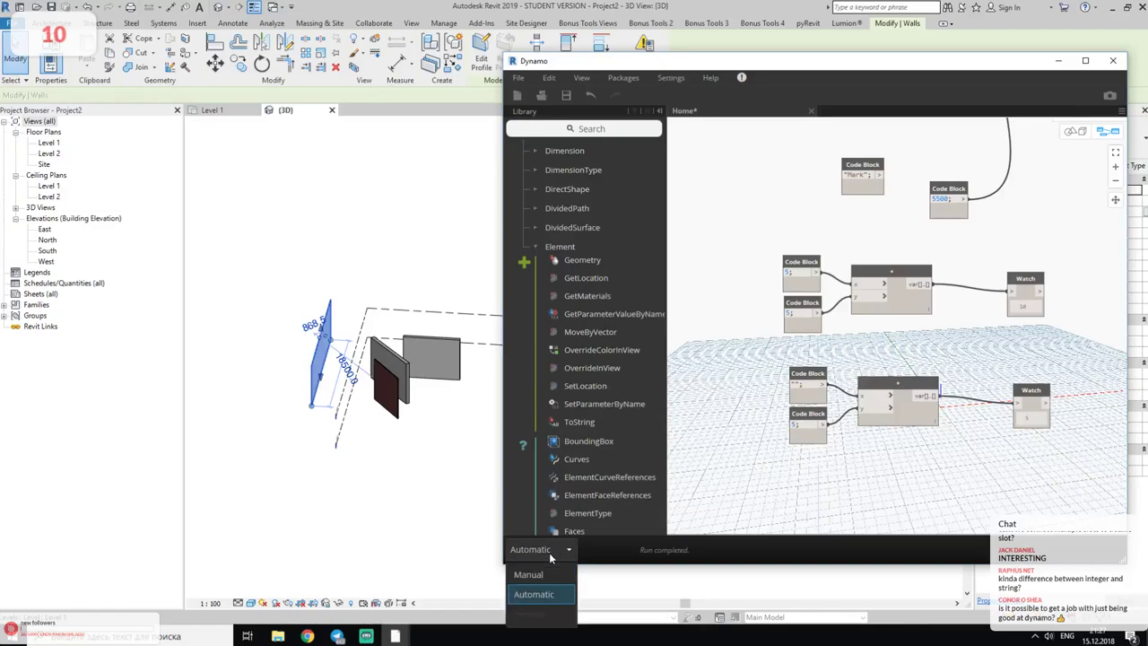
{"action": "left_click", "coordinate": [529, 575]}
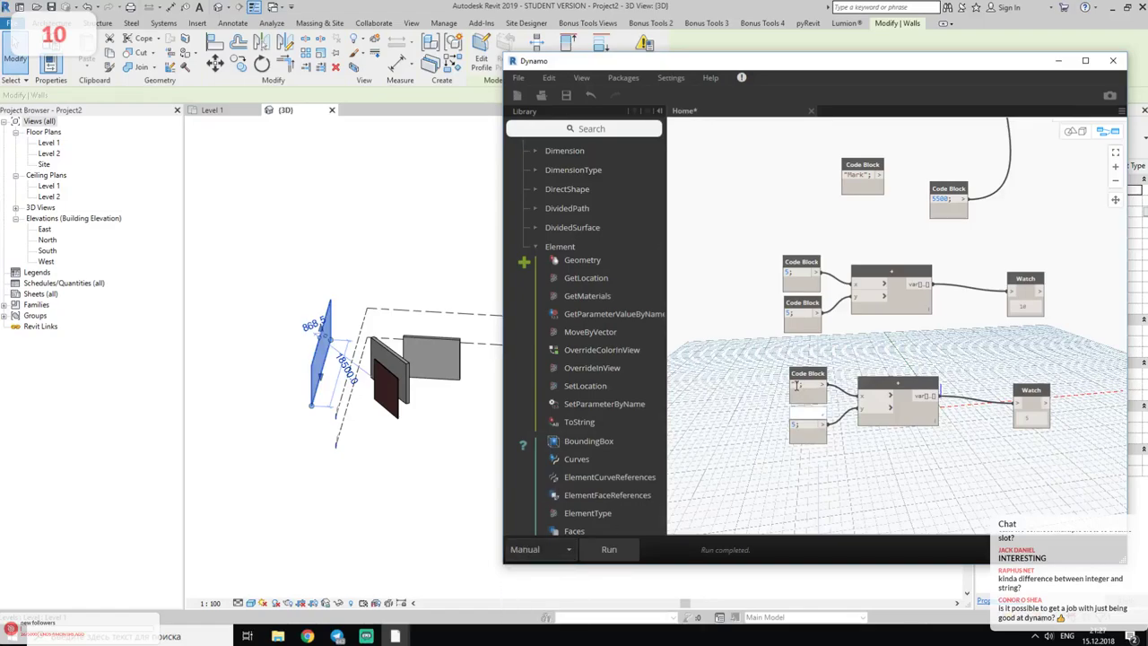
{"action": "type", "text": "5"}
{"action": "type", "text": "\""}
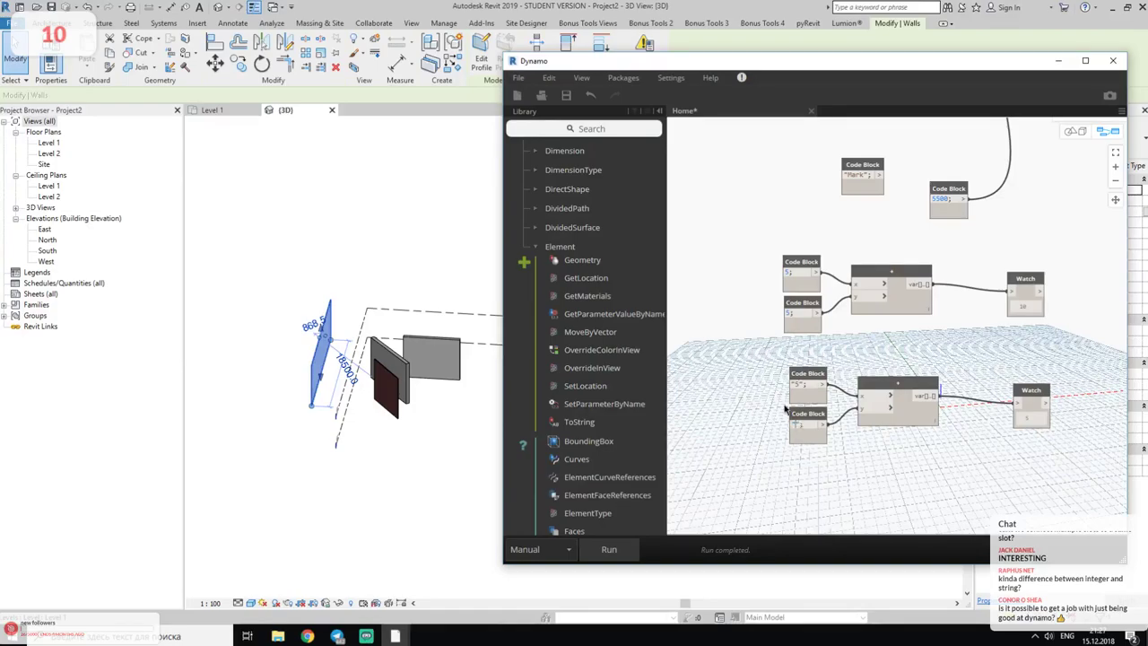
{"action": "type", "text": "5"}
{"action": "left_click", "coordinate": [614, 549]}
{"action": "middle_click_drag", "start_coordinate": [1009, 467], "coordinate": [940, 491]}
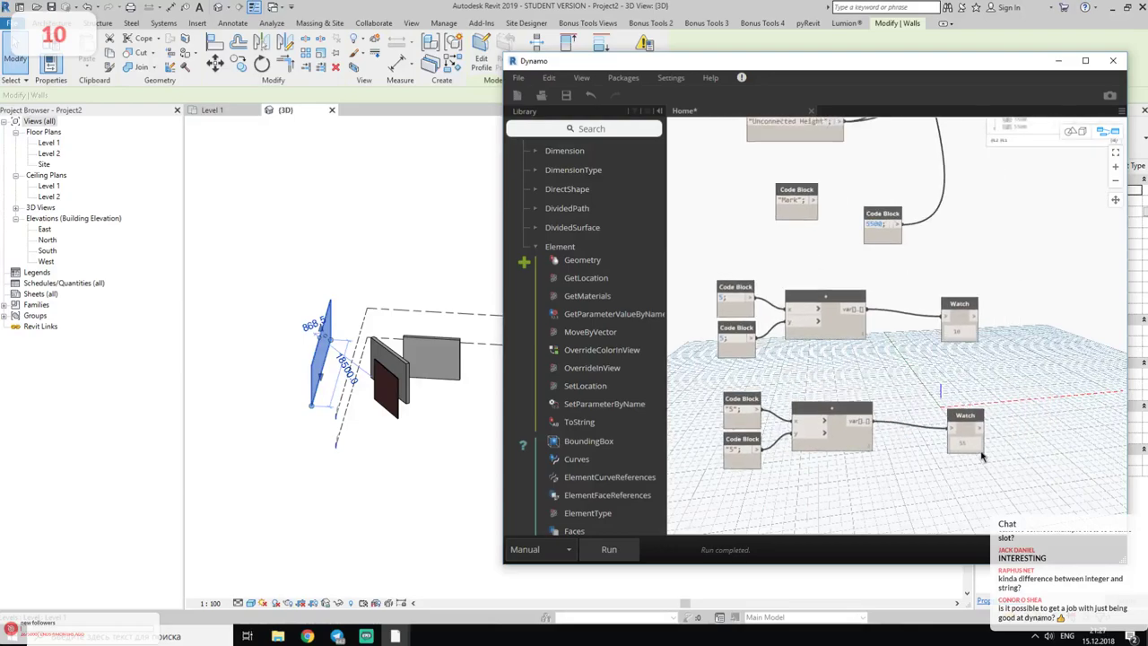
{"action": "mouse_move", "coordinate": [808, 427]}
{"action": "double_click", "coordinate": [736, 450]}
{"action": "left_click", "coordinate": [981, 368]}
- Select the Element.GetParameterValueByName node, then drag Dynamo down to reveal the wall's Unconnected Height 5500
{"action": "scroll", "coordinate": [872, 323], "scroll_direction": "down", "scroll_amount": 2}
{"action": "scroll", "coordinate": [888, 350], "scroll_direction": "down", "scroll_amount": 2}
{"action": "scroll", "coordinate": [901, 368], "scroll_direction": "down", "scroll_amount": 2}
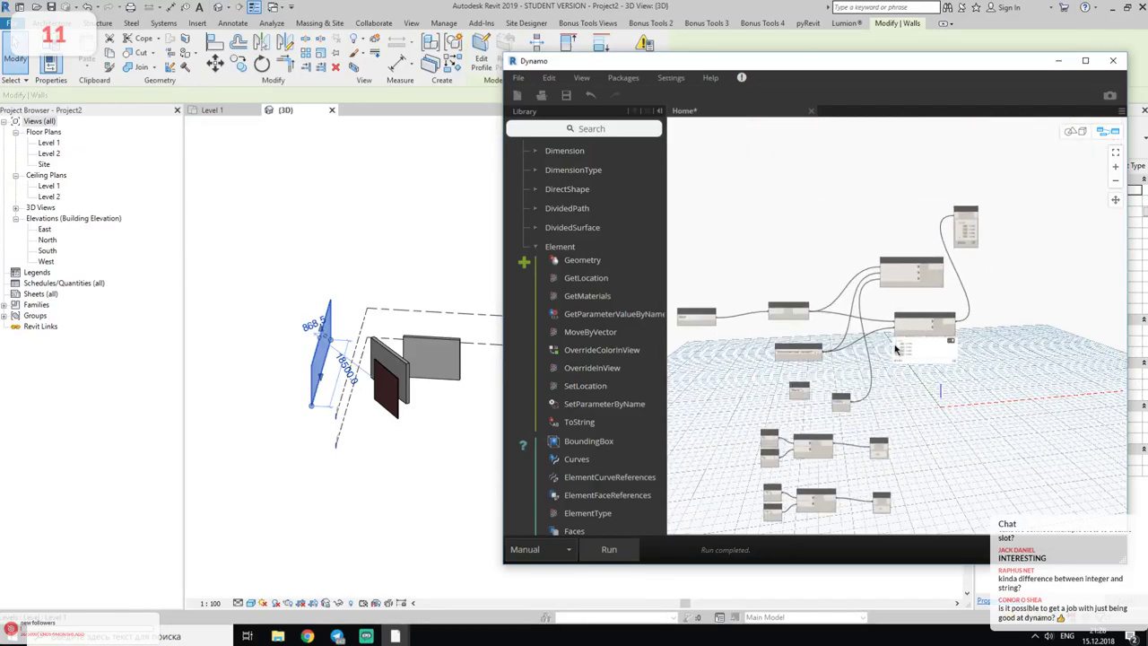
{"action": "scroll", "coordinate": [901, 364], "scroll_direction": "up", "scroll_amount": 3}
{"action": "scroll", "coordinate": [913, 280], "scroll_direction": "up", "scroll_amount": 3}
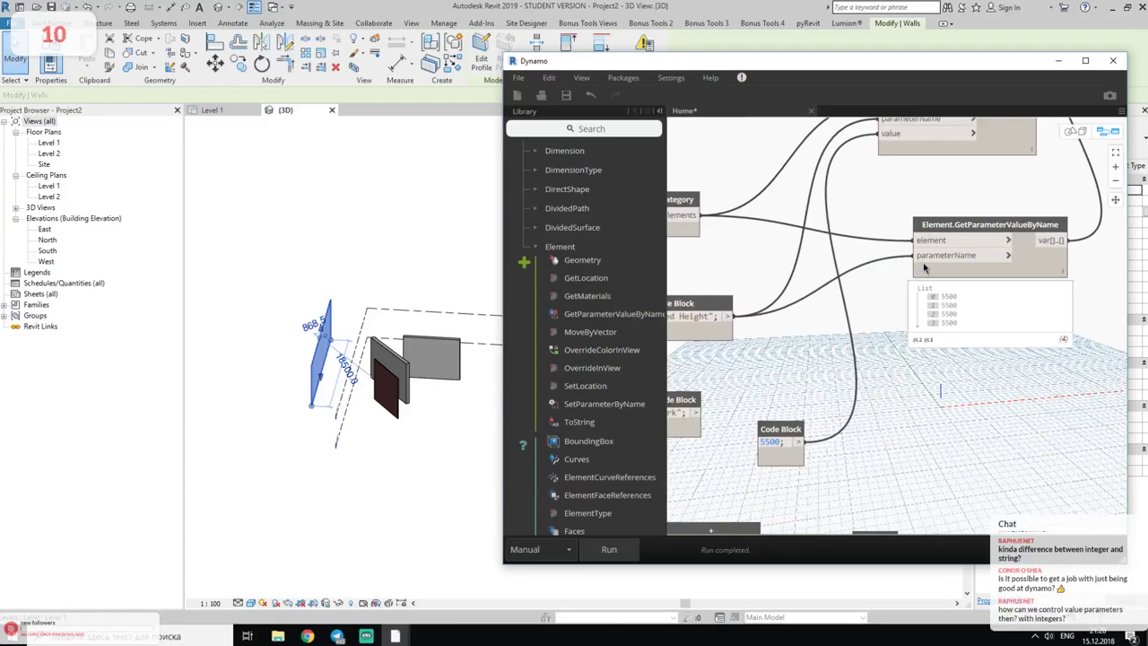
{"action": "left_click", "coordinate": [921, 267]}
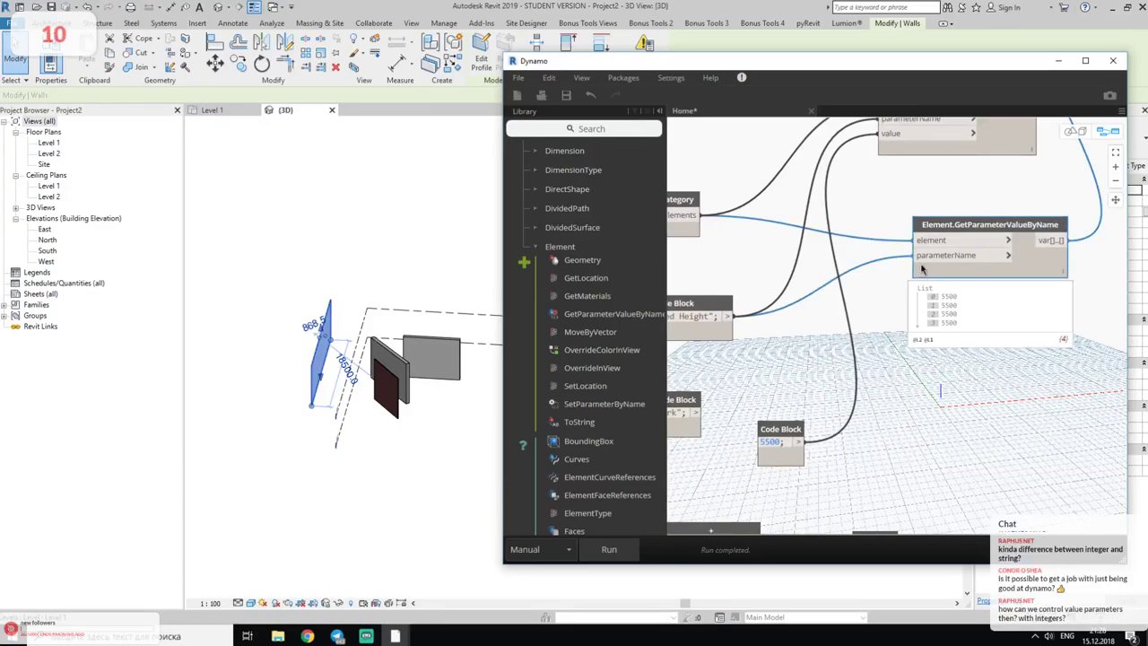
{"action": "scroll", "coordinate": [923, 269], "scroll_direction": "down", "scroll_amount": 5}
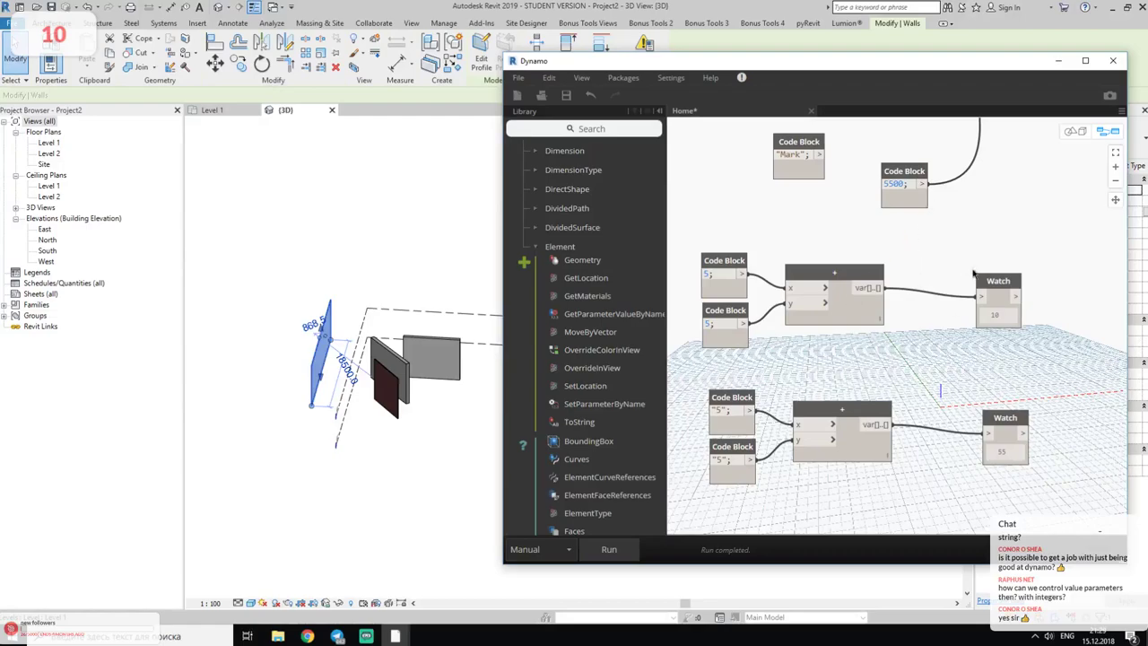
{"action": "left_click_drag", "start_coordinate": [804, 63], "coordinate": [652, 471]}
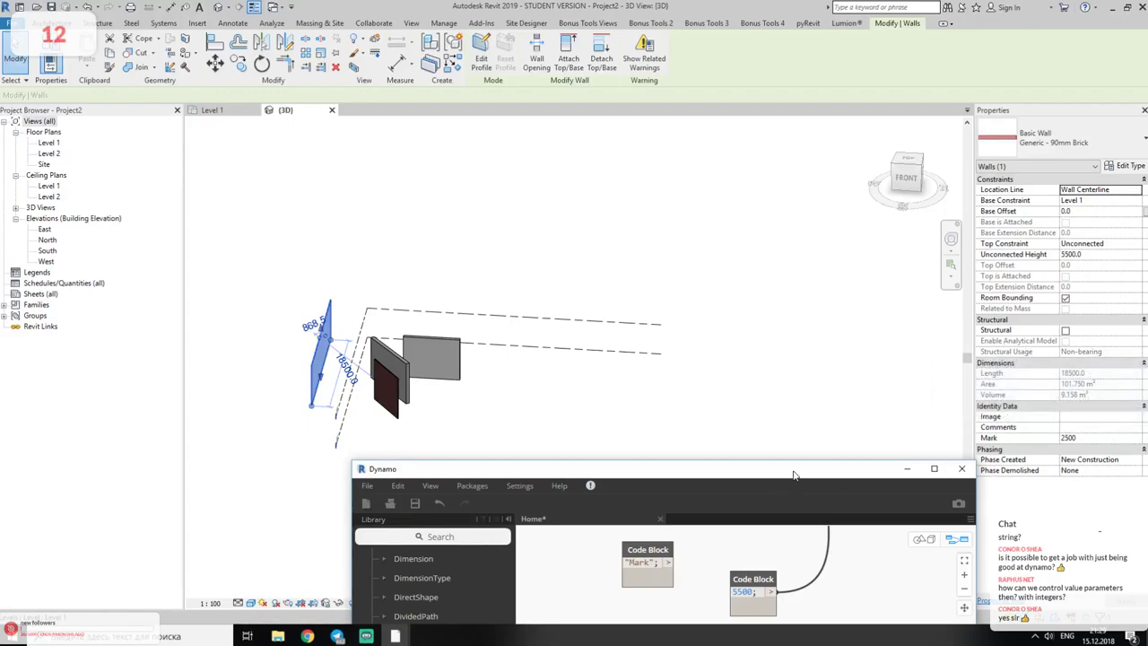
- Save the Dynamo graph as TEST, then minimize the Tutorials folder window and deselect the wall
{"action": "left_click_drag", "start_coordinate": [793, 474], "coordinate": [793, 114]}
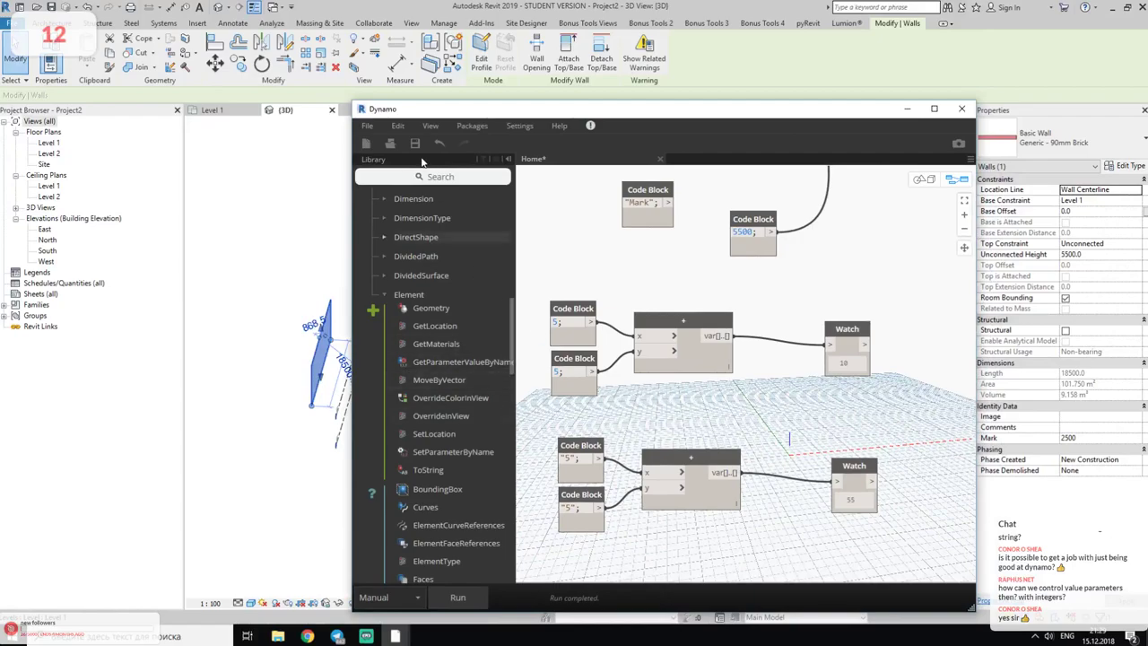
{"action": "left_click", "coordinate": [368, 130]}
{"action": "left_click", "coordinate": [372, 205]}
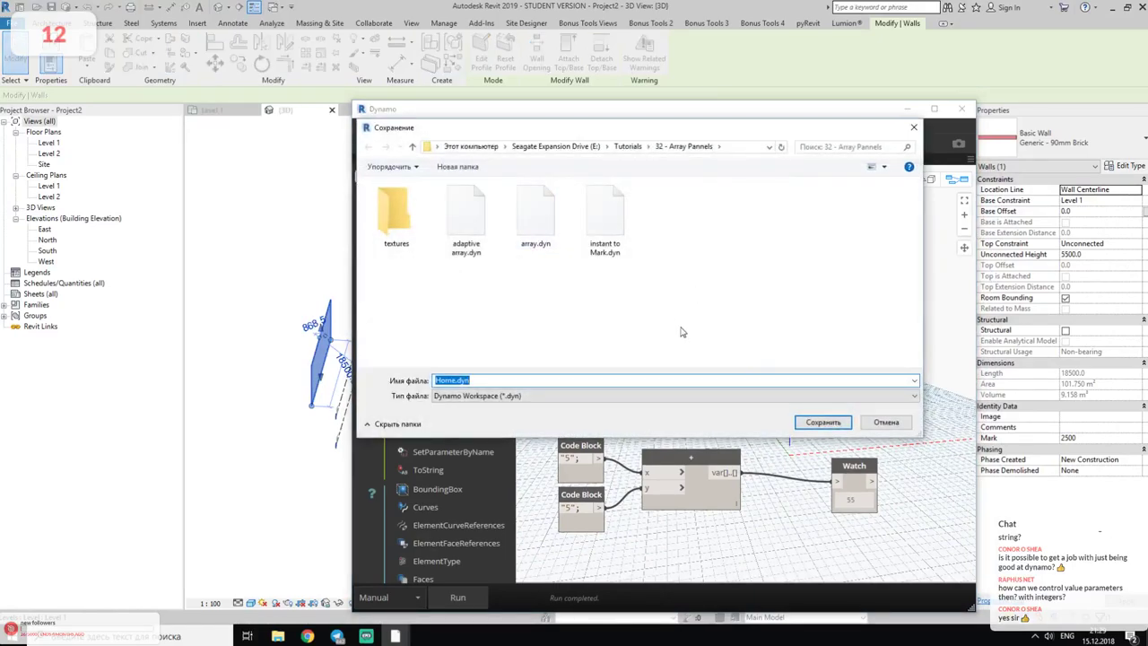
{"action": "type", "text": "TEST"}
{"action": "left_click", "coordinate": [812, 424]}
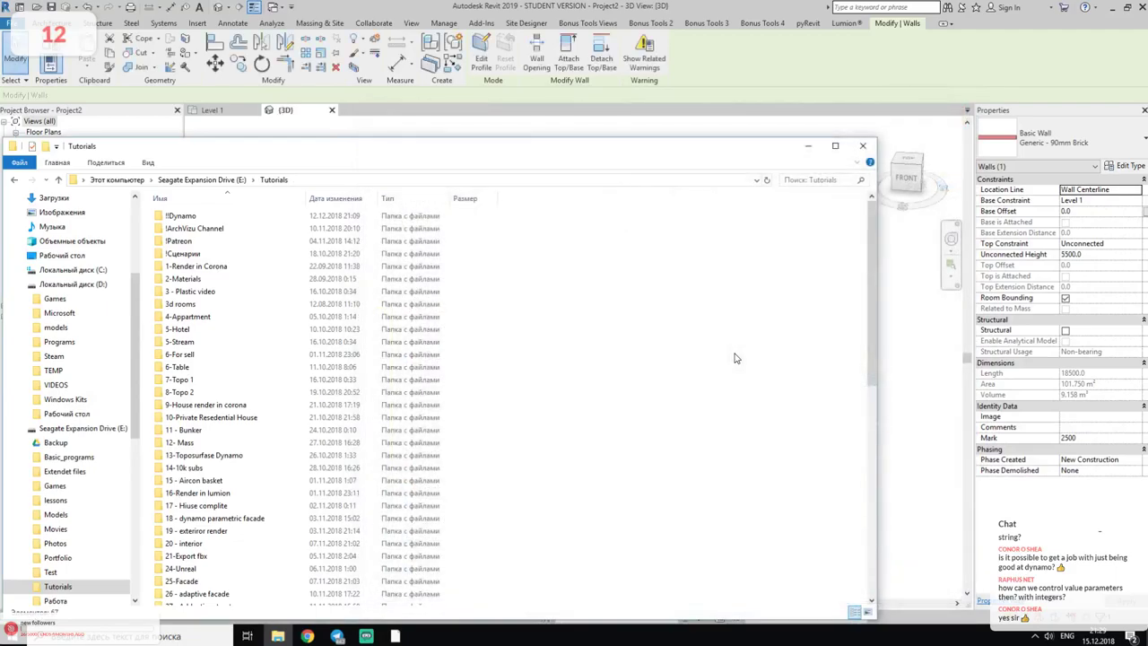
{"action": "left_click", "coordinate": [808, 145]}
{"action": "left_click", "coordinate": [706, 414]}
- Orbit the walls in the 3D view, then relaunch Dynamo from Revit's Manage ribbon
{"action": "mouse_move", "coordinate": [525, 410]}
{"action": "middle_mouse_down", "text": "shift"}
{"action": "mouse_move", "coordinate": [648, 380]}
{"action": "mouse_move", "coordinate": [616, 332]}
{"action": "middle_mouse_up", "text": "shift"}
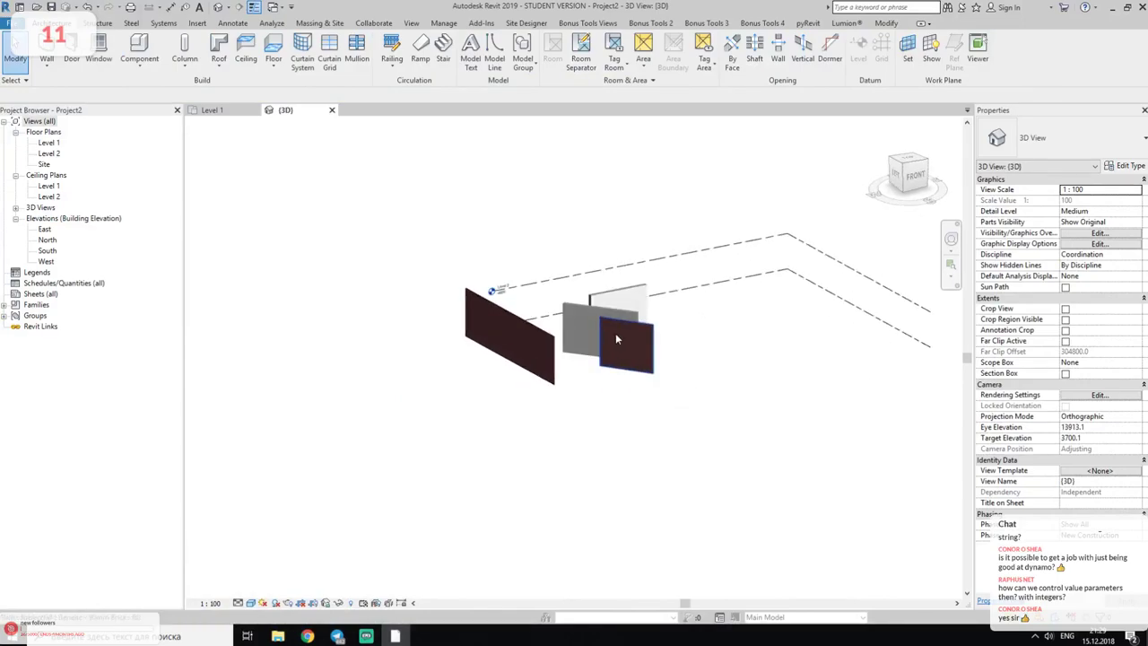
{"action": "scroll", "coordinate": [615, 333], "scroll_direction": "up", "scroll_amount": 2}
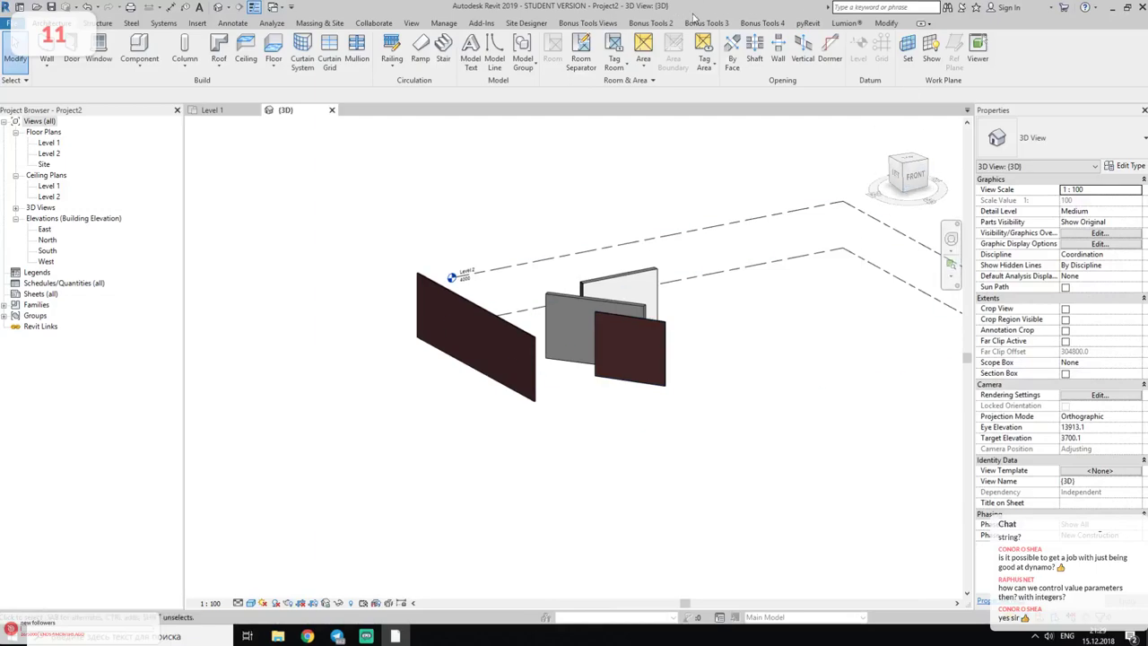
{"action": "left_click", "coordinate": [443, 23]}
{"action": "left_click", "coordinate": [1090, 55]}
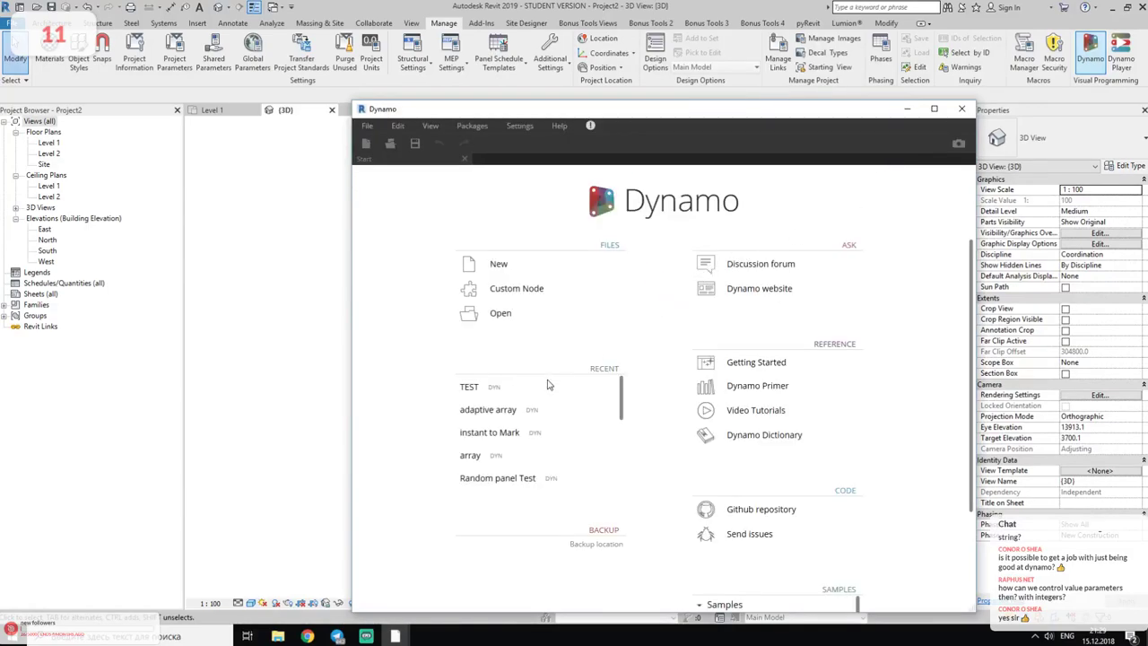
- Open the recent TEST graph and bring its height value code block into view
{"action": "left_click", "coordinate": [470, 395]}
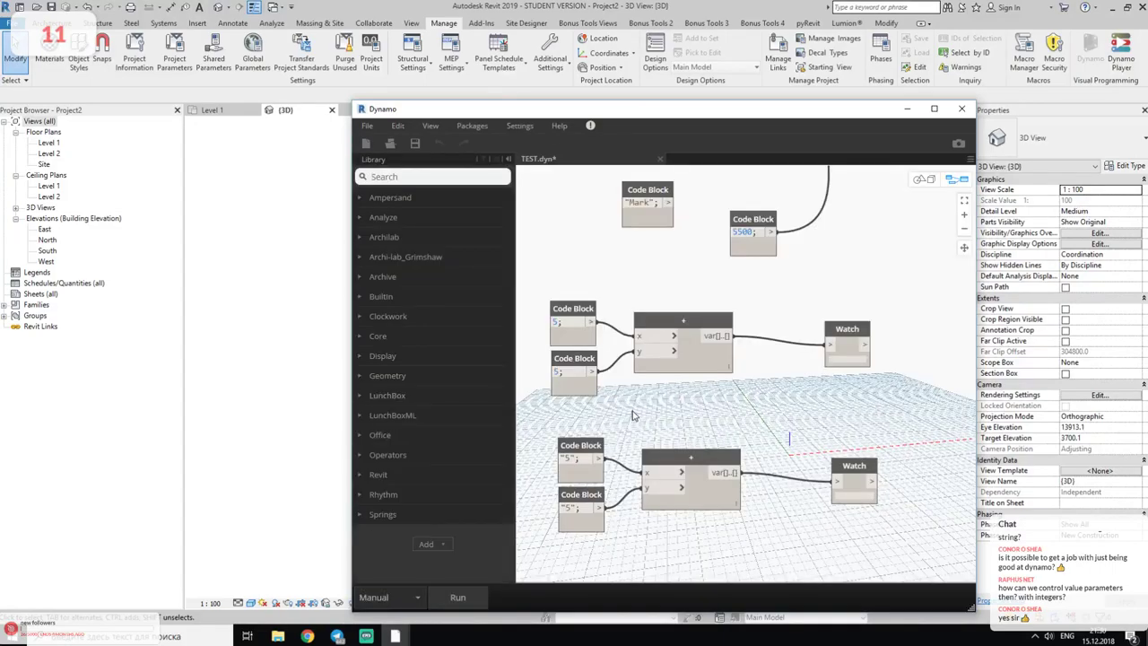
{"action": "scroll", "coordinate": [660, 492], "scroll_direction": "up", "scroll_amount": 2}
{"action": "scroll", "coordinate": [659, 492], "scroll_direction": "up", "scroll_amount": 2}
{"action": "middle_click_drag", "start_coordinate": [731, 445], "coordinate": [717, 282]}
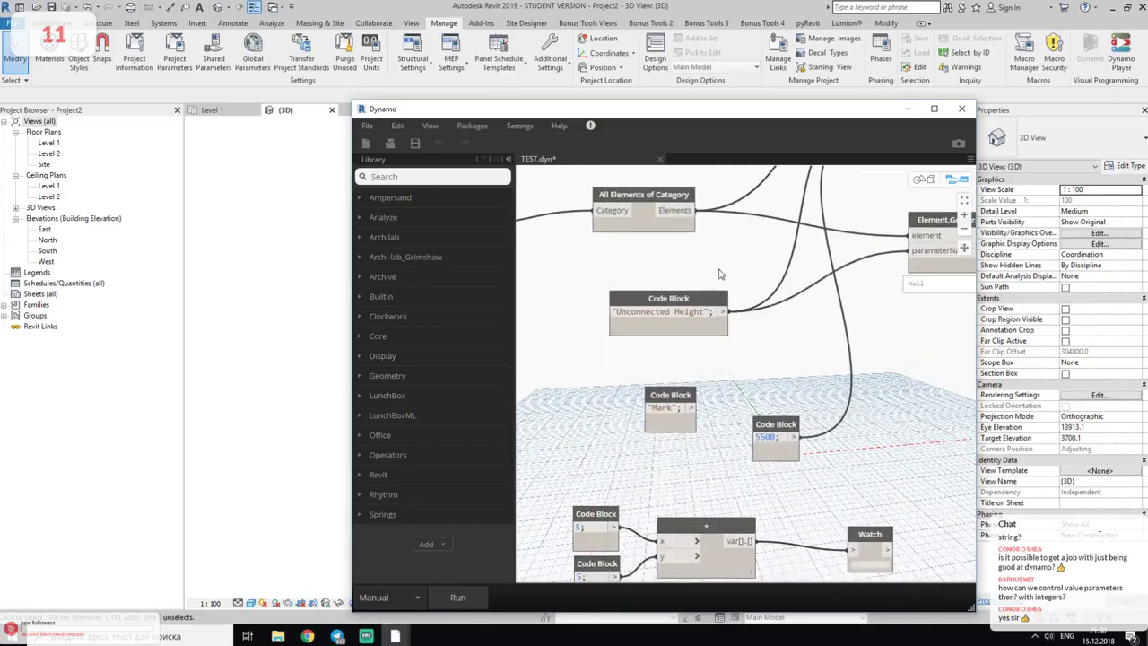
- Change the height value from 5500 to 12000, run the graph, and hide Dynamo
{"action": "double_click", "coordinate": [763, 444]}
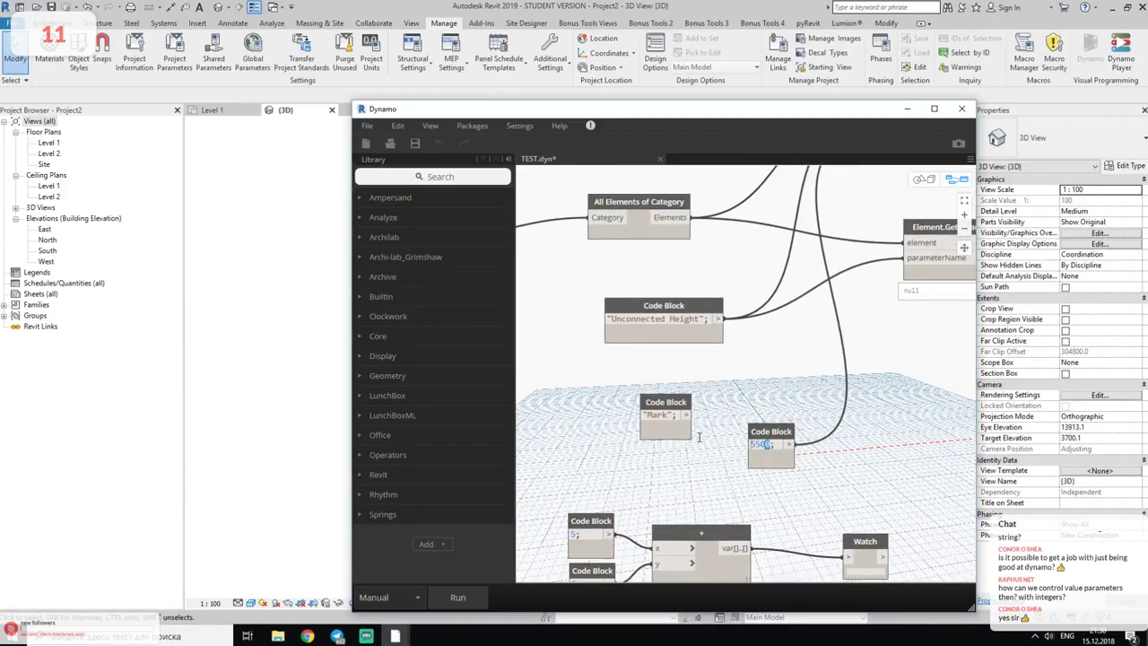
{"action": "type", "text": "12000"}
{"action": "left_click", "coordinate": [543, 537]}
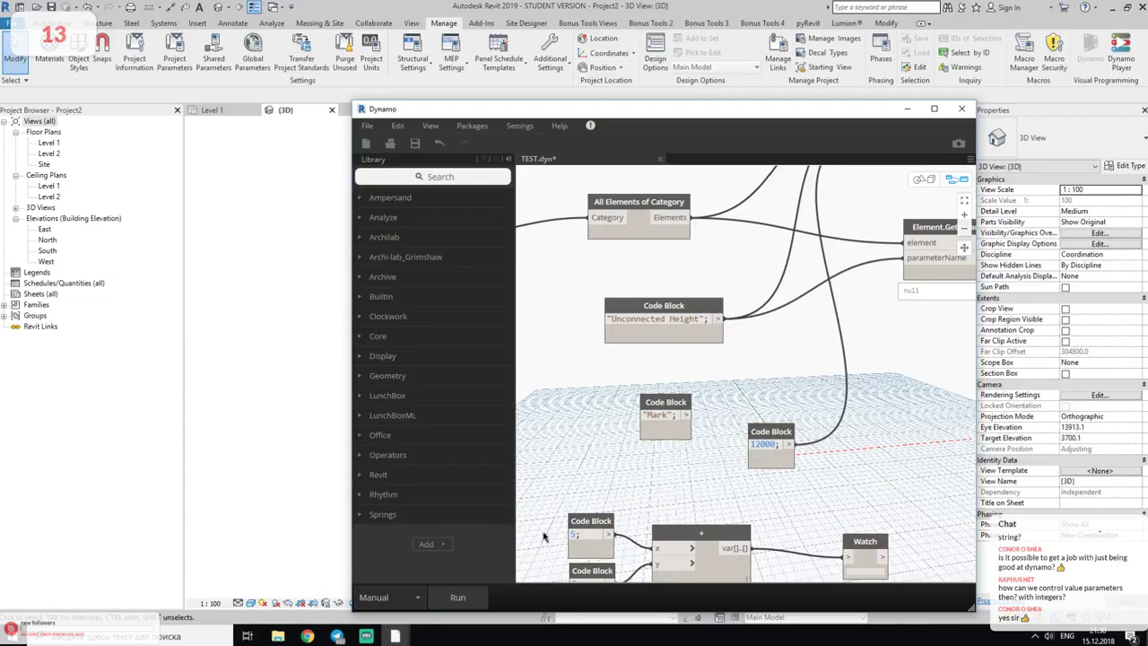
{"action": "left_click", "coordinate": [453, 589]}
{"action": "left_click", "coordinate": [907, 109]}
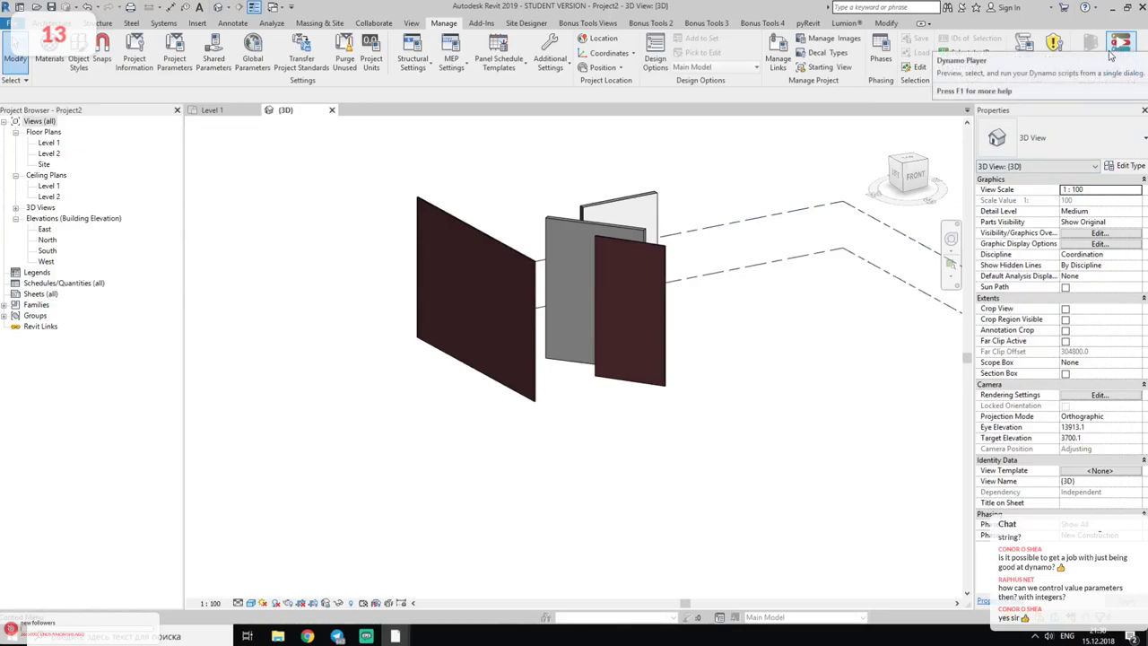
- Zoom in on the taller front brick wall and bring back the Architecture tools
{"action": "left_click", "coordinate": [1113, 57]}
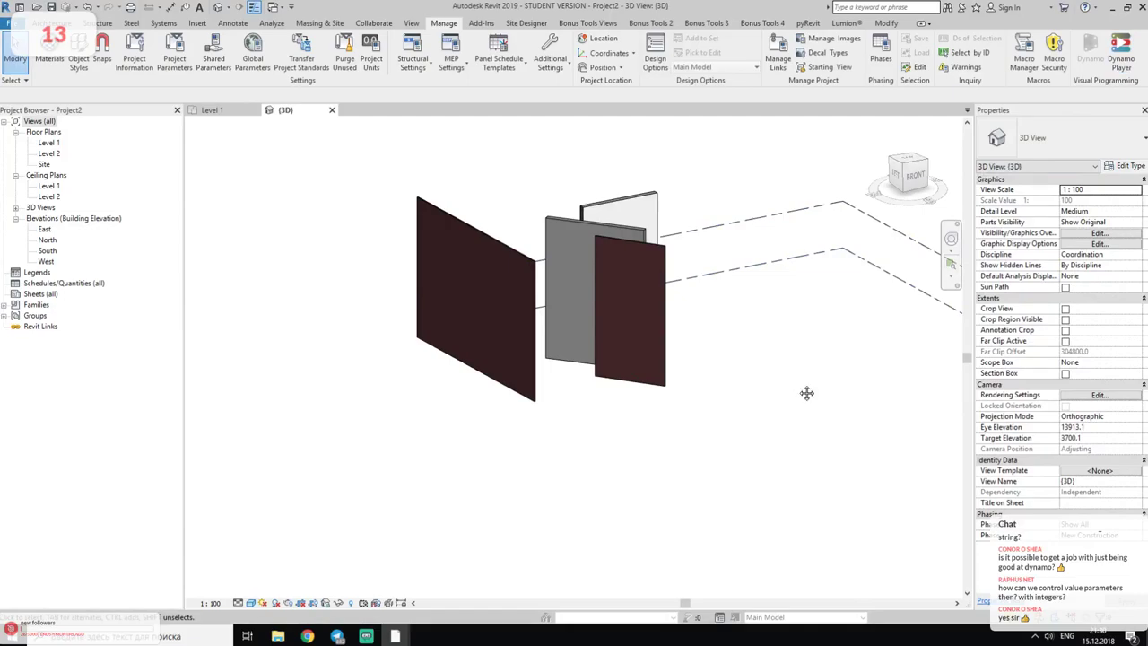
{"action": "middle_click_drag", "start_coordinate": [807, 392], "coordinate": [784, 404]}
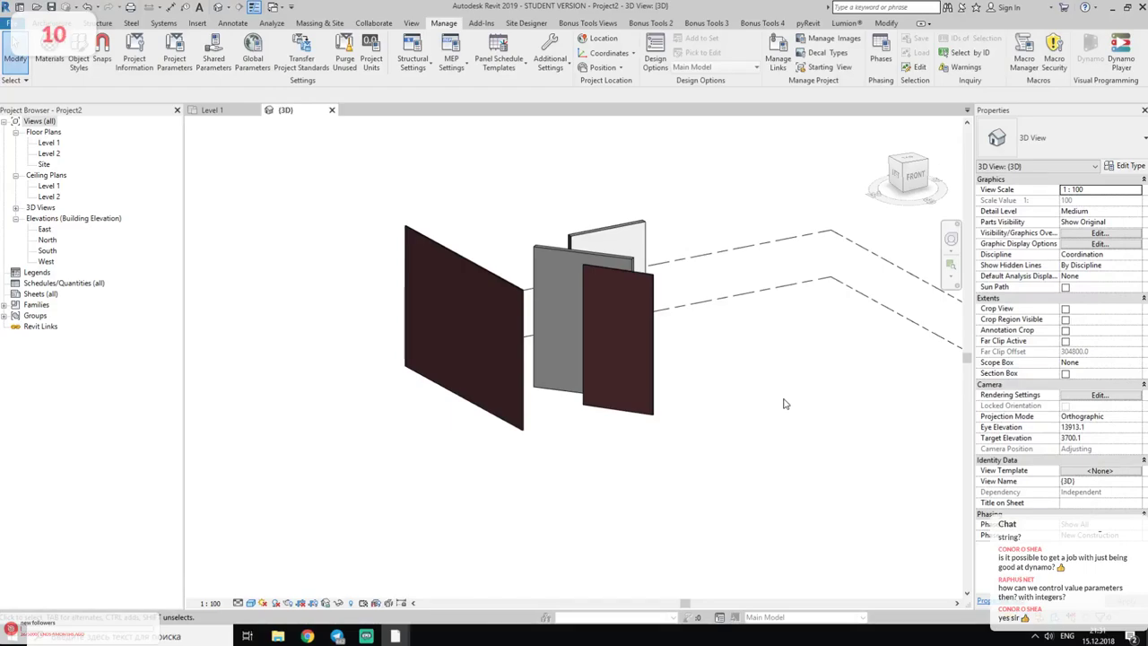
{"action": "scroll", "coordinate": [615, 408], "scroll_direction": "up", "scroll_amount": 2}
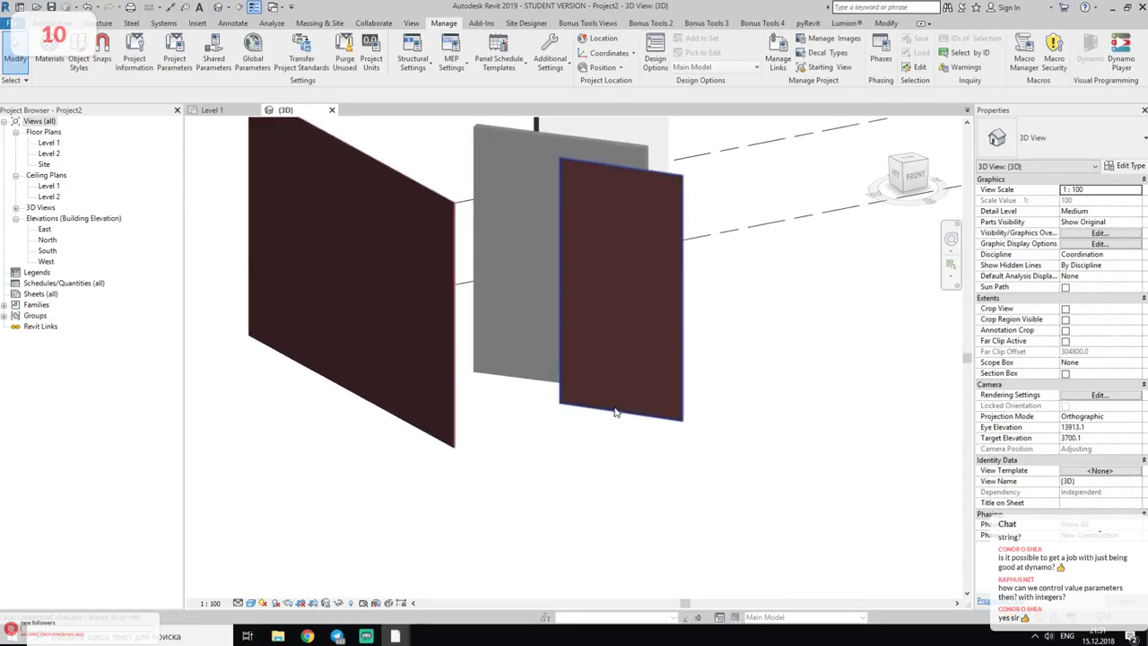
{"action": "left_click", "coordinate": [90, 22]}
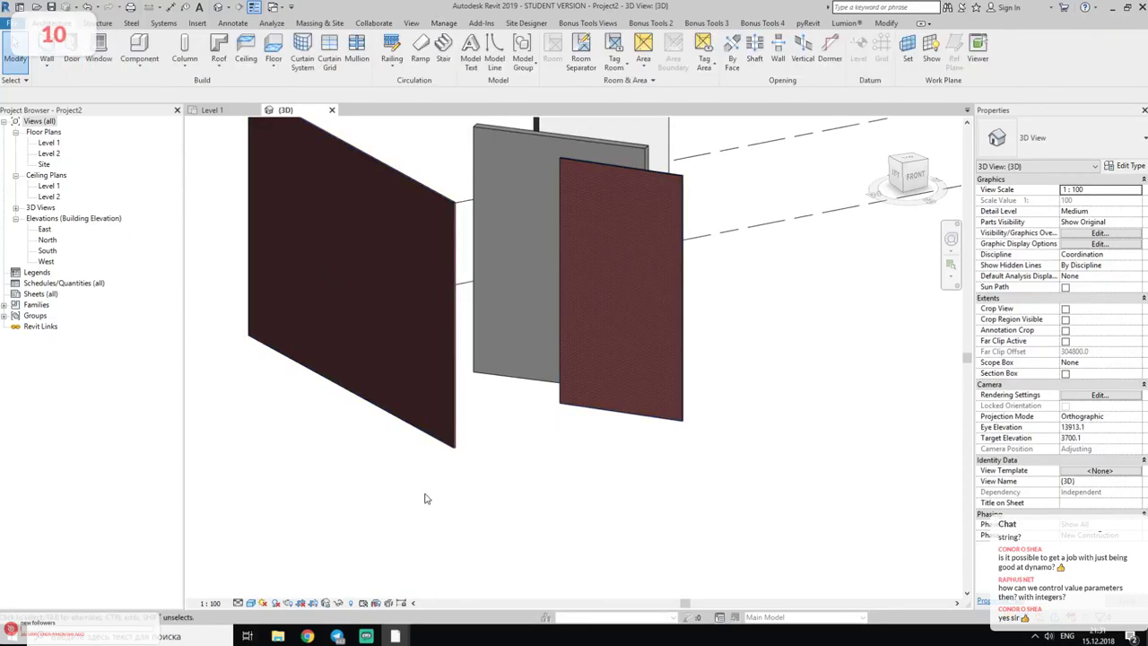
- Place an M_Fixed 0406 x 0610mm window on the front brick wall and end placement
{"action": "left_click", "coordinate": [102, 49]}
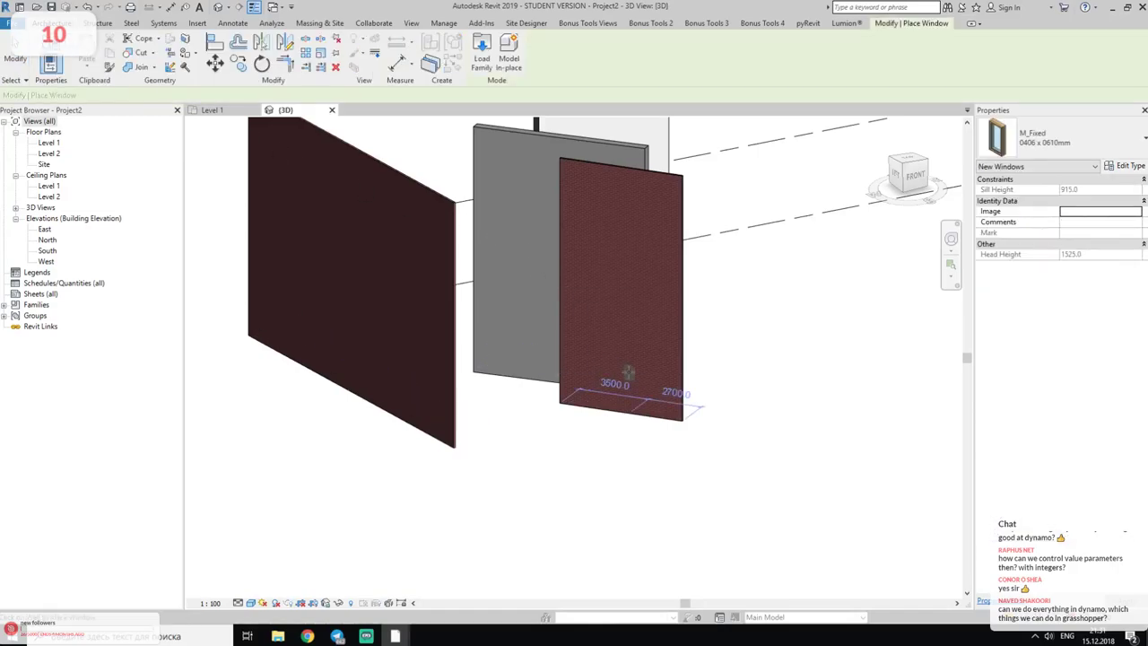
{"action": "scroll", "coordinate": [613, 395], "scroll_direction": "up", "scroll_amount": 3}
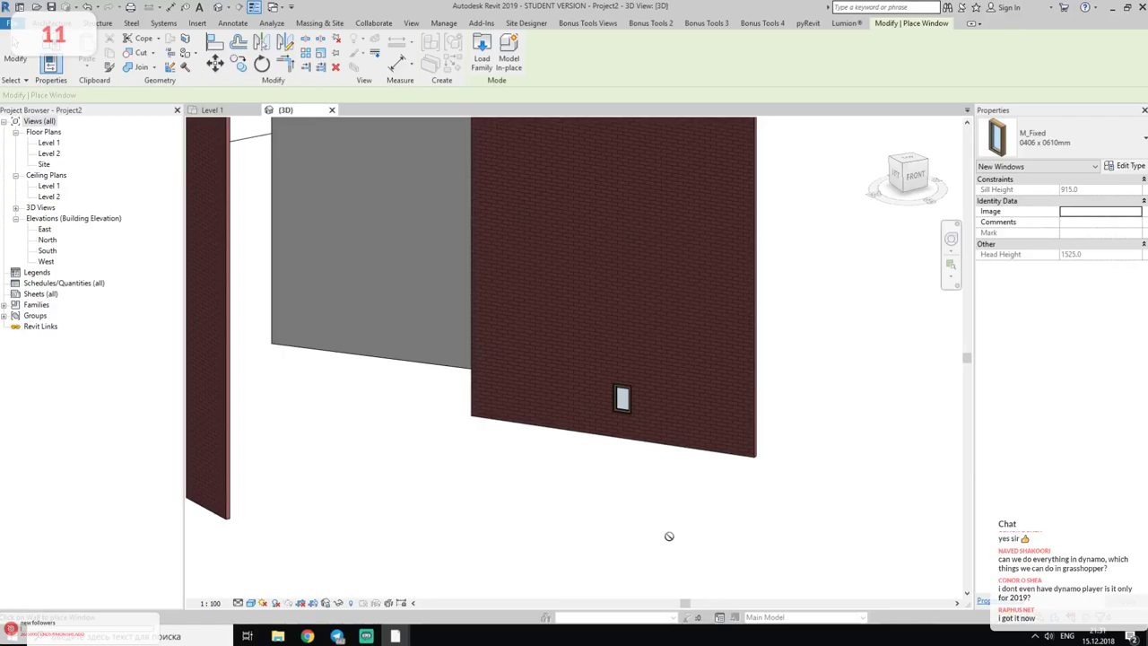
{"action": "key", "text": "Escape"}
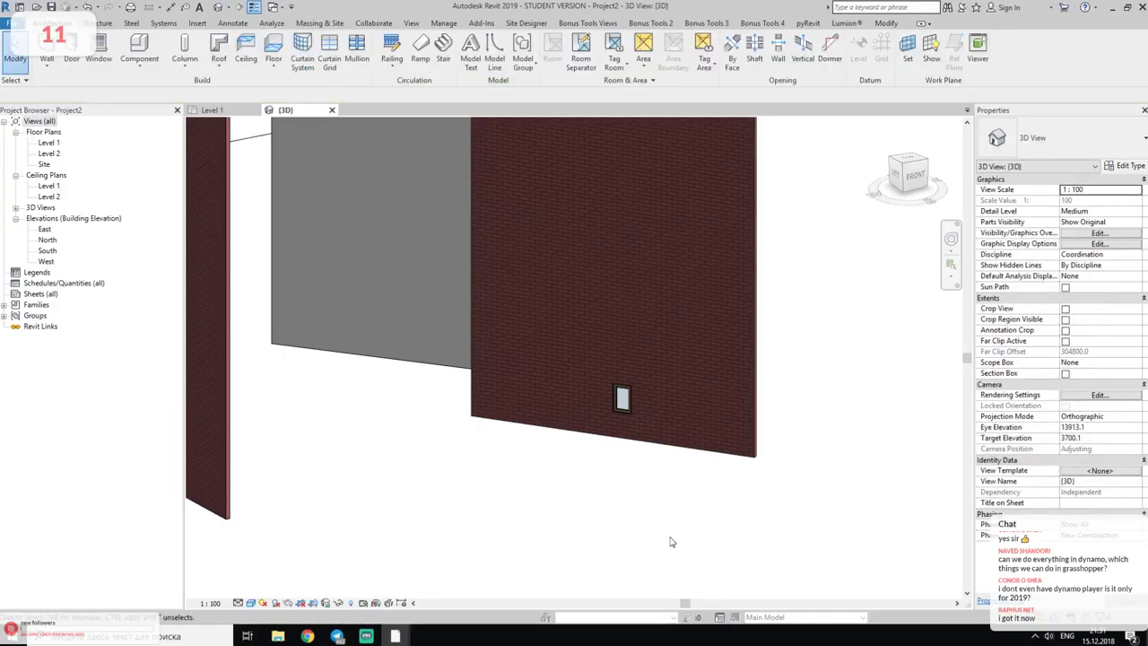
{"action": "left_click", "coordinate": [395, 637]}
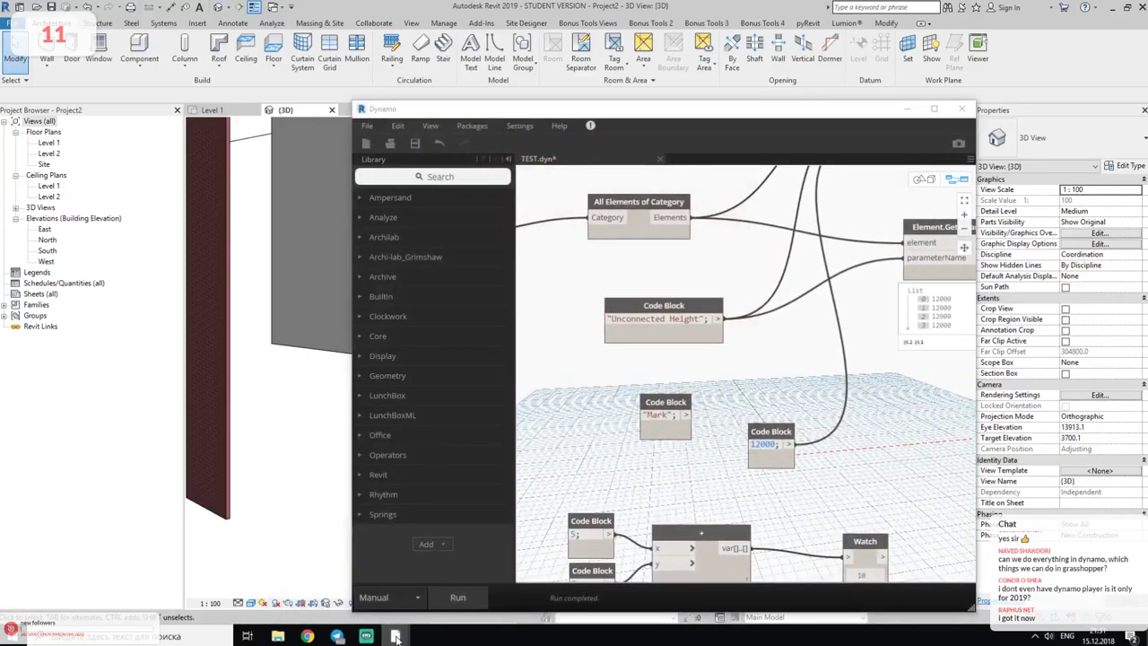
{"action": "left_click", "coordinate": [559, 126]}
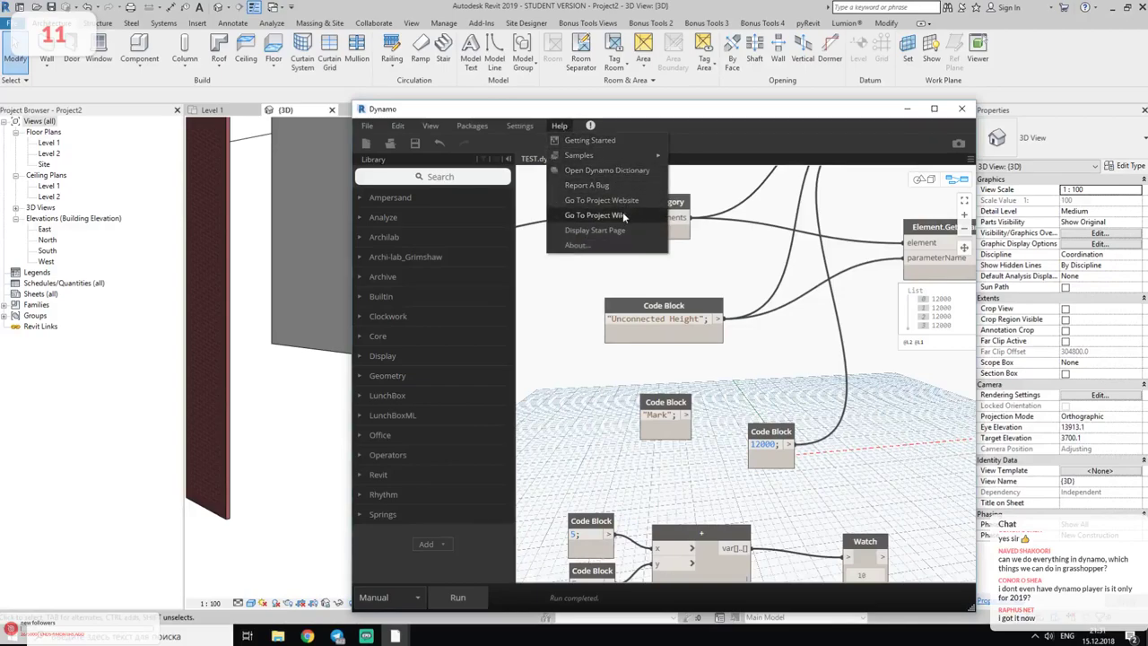
{"action": "left_click", "coordinate": [576, 245]}
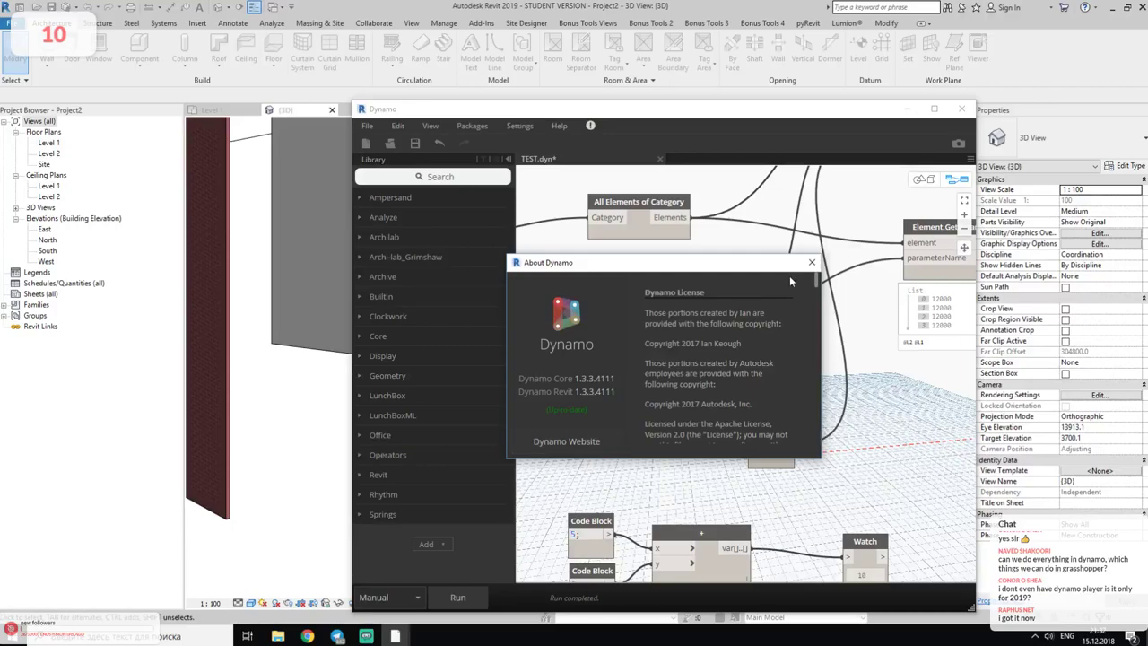
{"action": "left_click", "coordinate": [812, 262]}
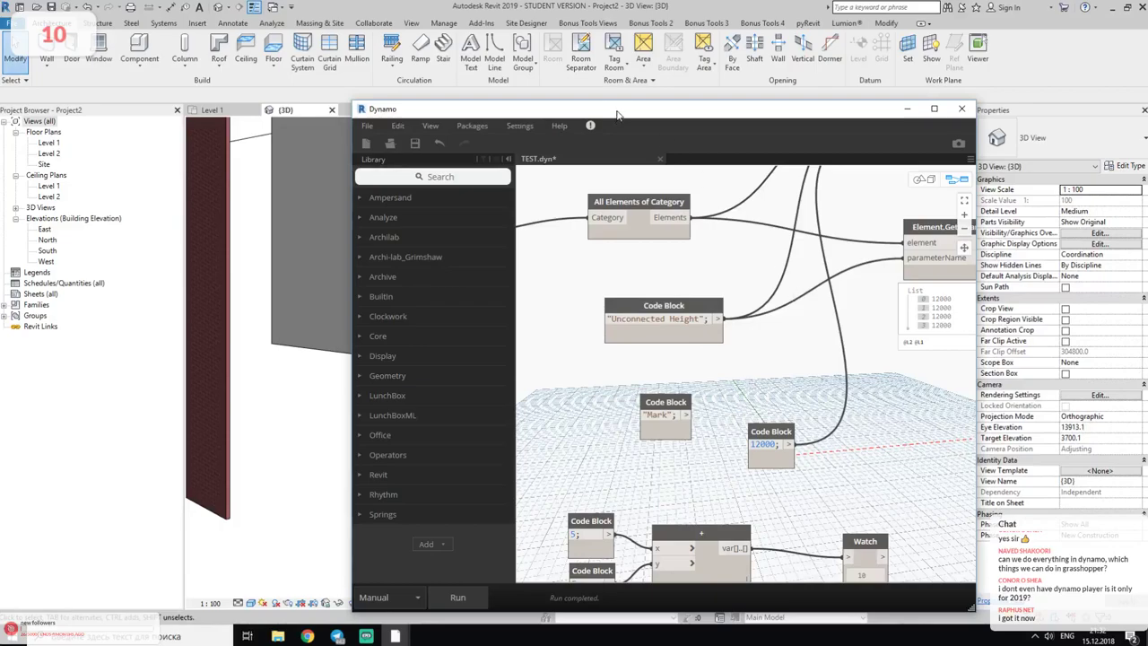
- Move Dynamo aside and zoom the Revit view onto the brick wall with its window
{"action": "left_click_drag", "start_coordinate": [618, 114], "coordinate": [946, 104]}
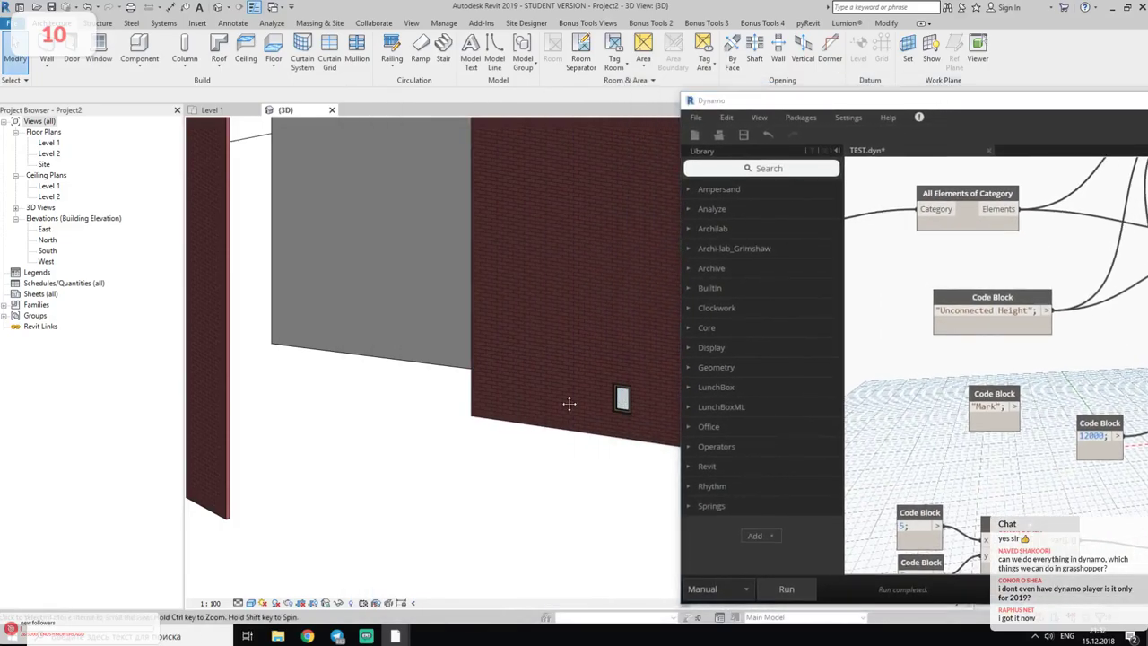
{"action": "middle_click_drag", "start_coordinate": [569, 404], "coordinate": [342, 363]}
{"action": "scroll", "coordinate": [895, 267], "scroll_direction": "down", "scroll_amount": 5}
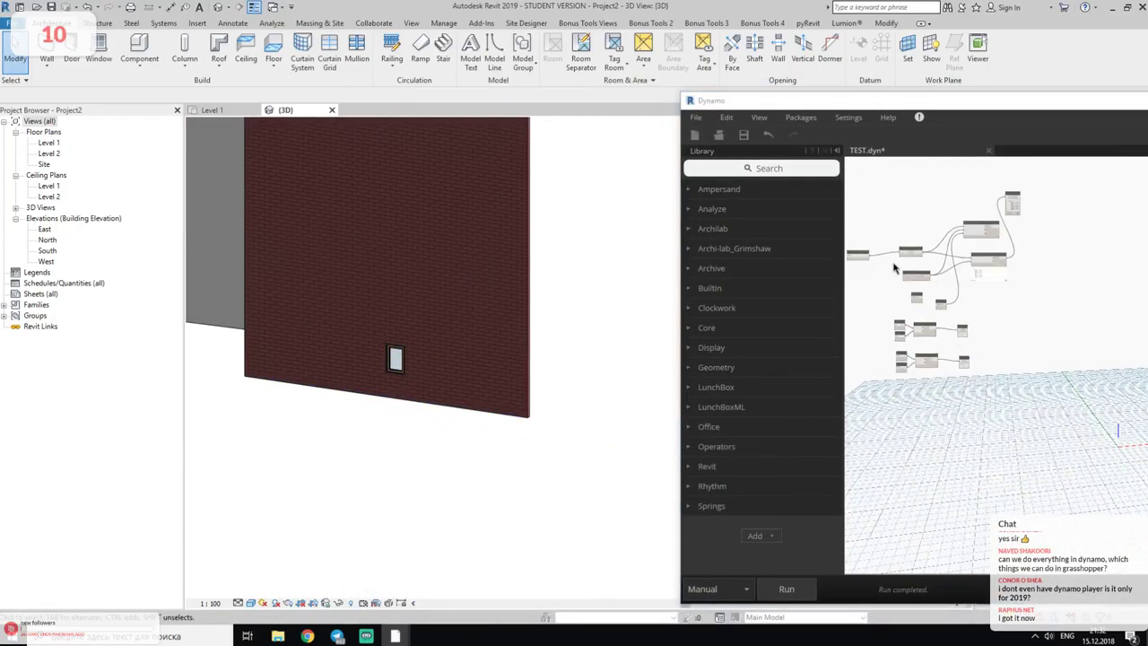
{"action": "scroll", "coordinate": [898, 278], "scroll_direction": "up", "scroll_amount": 2}
{"action": "scroll", "coordinate": [901, 292], "scroll_direction": "up", "scroll_amount": 1}
{"action": "scroll", "coordinate": [906, 306], "scroll_direction": "up", "scroll_amount": 1}
{"action": "scroll", "coordinate": [911, 319], "scroll_direction": "up", "scroll_amount": 1}
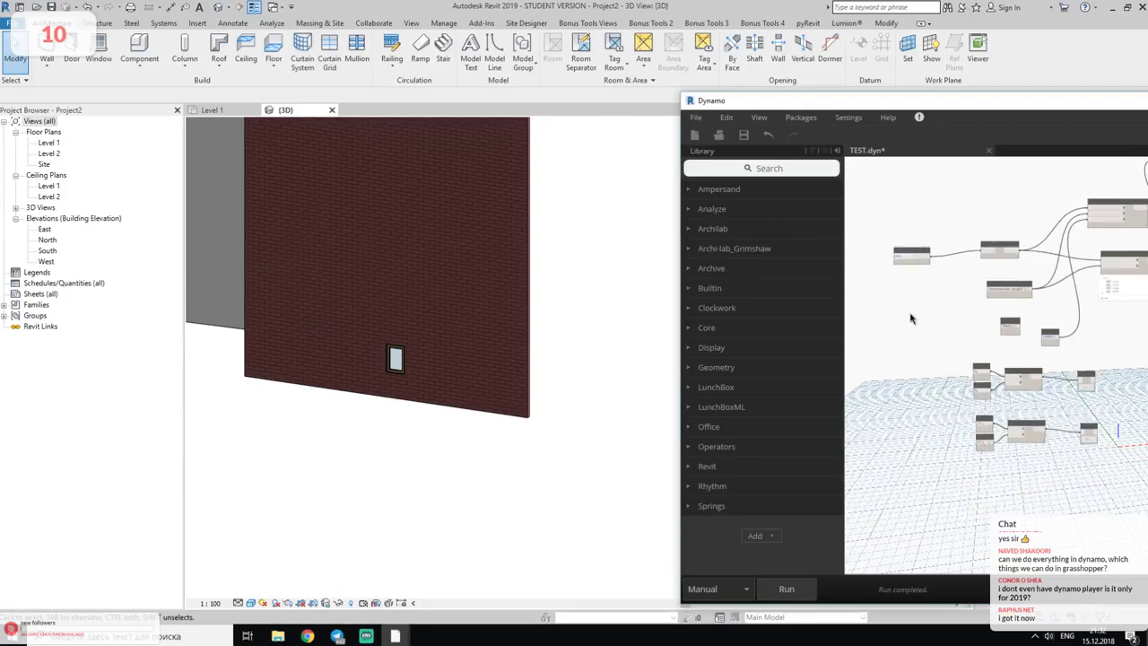
{"action": "scroll", "coordinate": [910, 318], "scroll_direction": "up", "scroll_amount": 1}
{"action": "scroll", "coordinate": [910, 314], "scroll_direction": "up", "scroll_amount": 2}
{"action": "scroll", "coordinate": [913, 309], "scroll_direction": "up", "scroll_amount": 1}
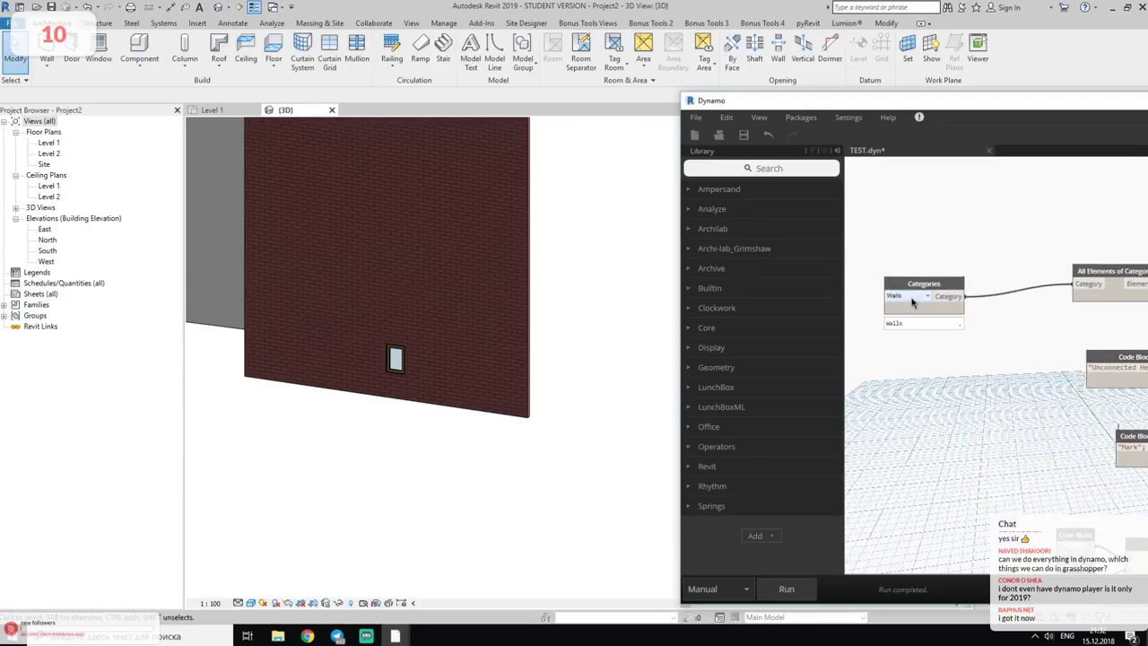
{"action": "scroll", "coordinate": [1008, 252], "scroll_direction": "down", "scroll_amount": 2}
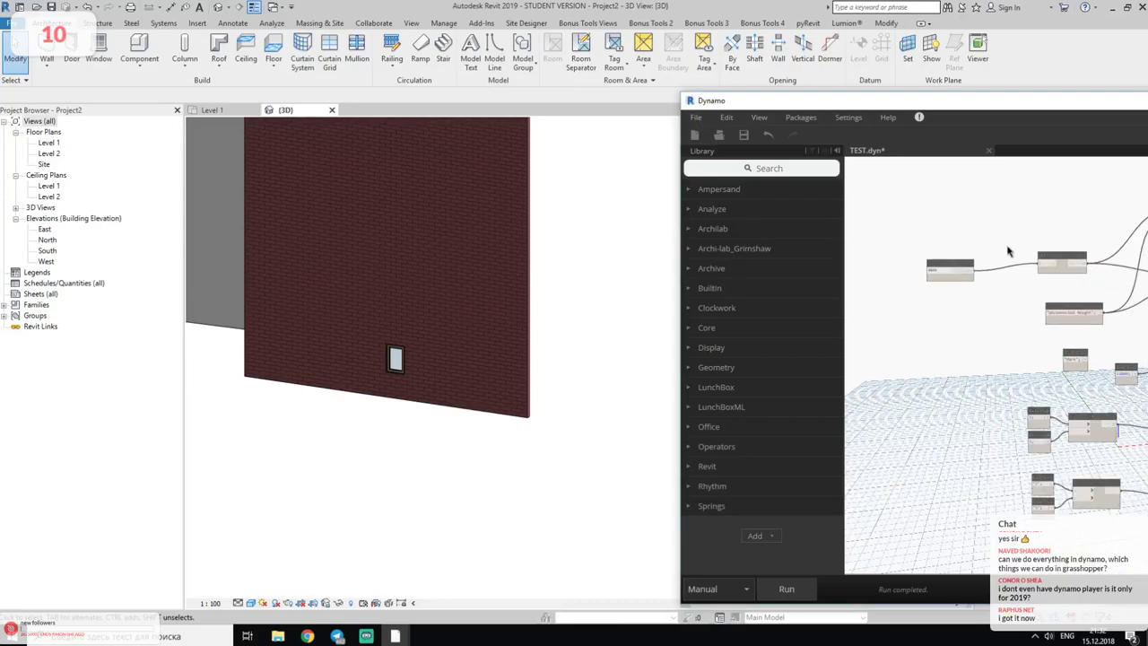
{"action": "scroll", "coordinate": [1009, 252], "scroll_direction": "up", "scroll_amount": 2}
{"action": "scroll", "coordinate": [897, 287], "scroll_direction": "down", "scroll_amount": 2}
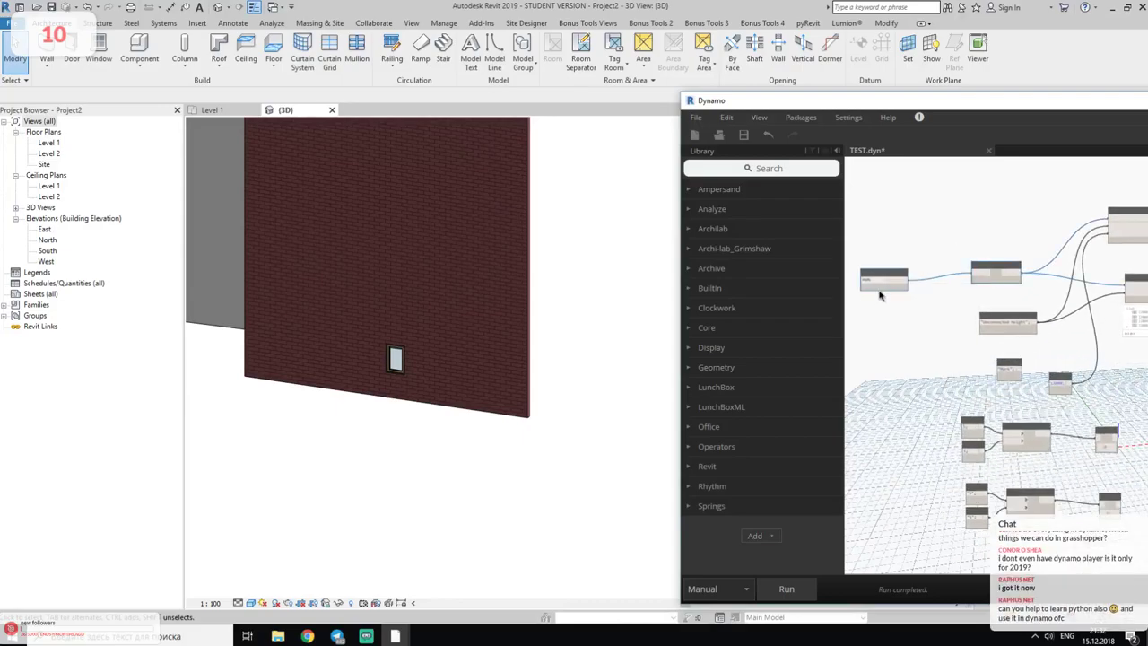
{"action": "scroll", "coordinate": [906, 289], "scroll_direction": "down", "scroll_amount": 1}
{"action": "scroll", "coordinate": [904, 285], "scroll_direction": "down", "scroll_amount": 2}
{"action": "scroll", "coordinate": [904, 285], "scroll_direction": "down", "scroll_amount": 1}
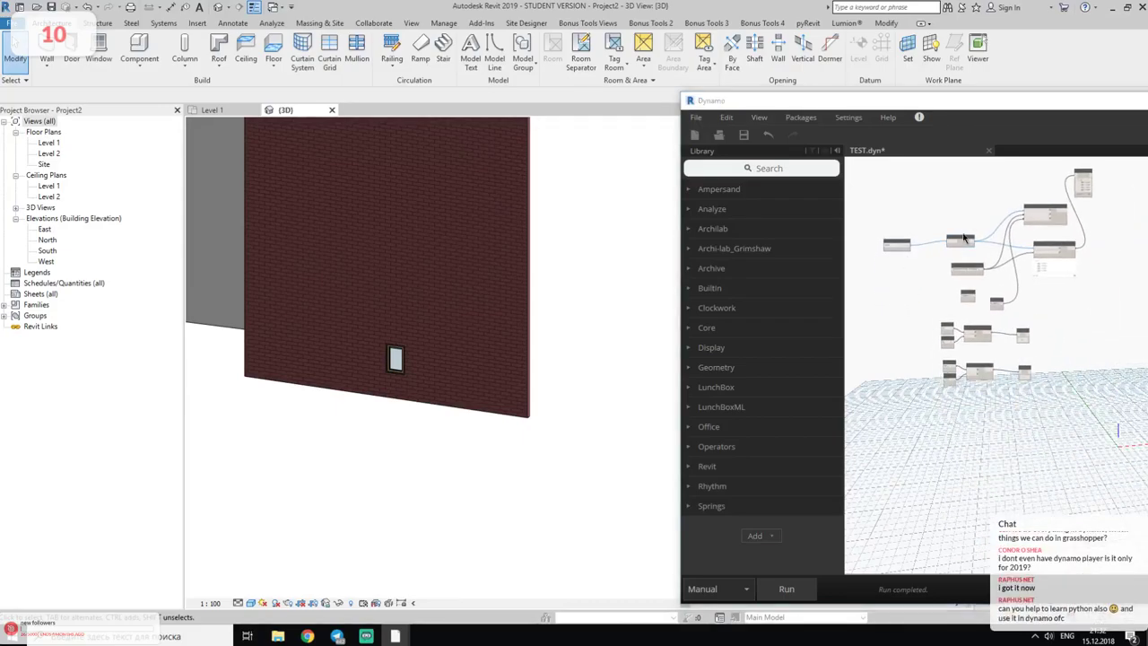
- Paste copies of the Categories and All Elements of Category nodes below the graph
{"action": "key", "text": "super"}
{"action": "left_click", "coordinate": [964, 235]}
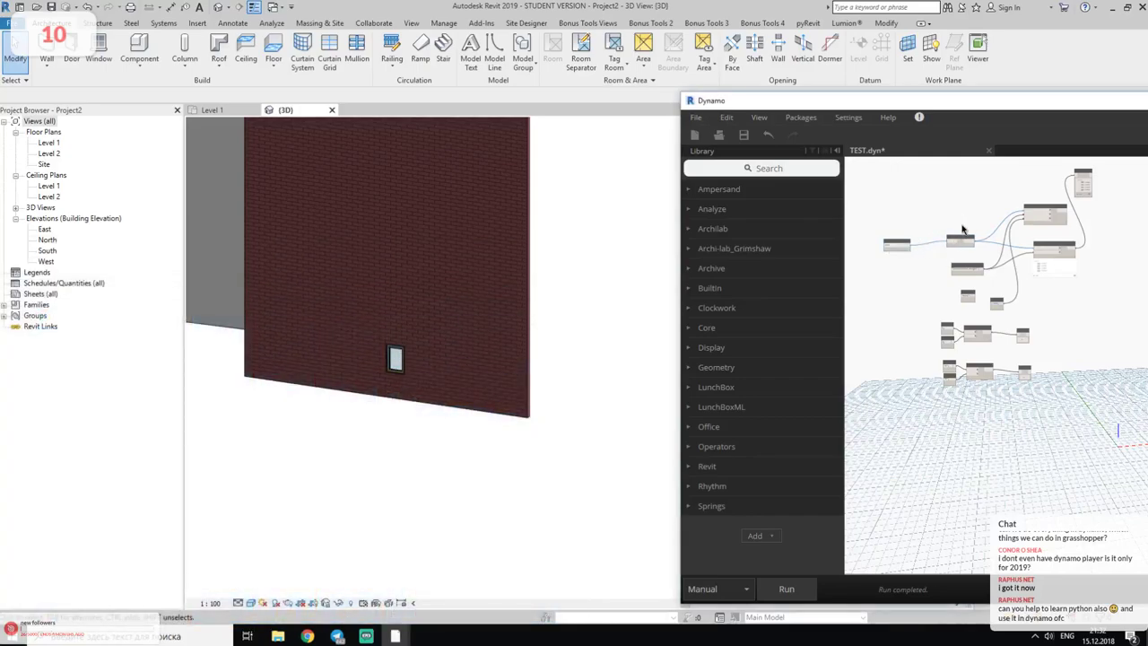
{"action": "key", "text": "ctrl+v"}
{"action": "left_click_drag", "start_coordinate": [961, 300], "coordinate": [959, 465]}
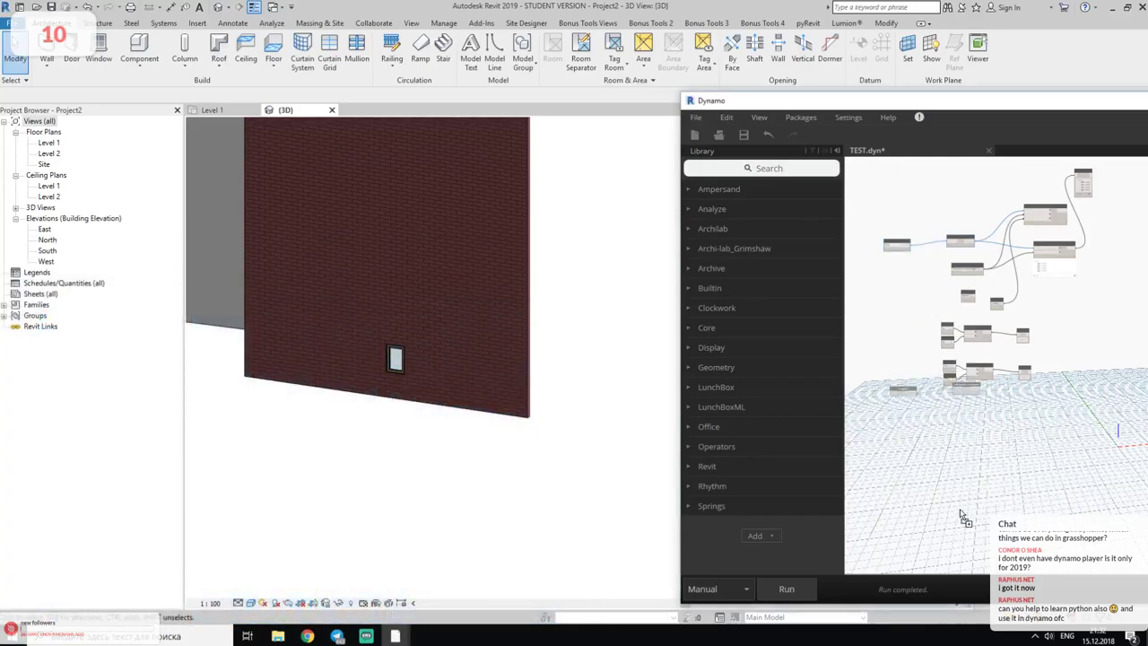
{"action": "left_click", "coordinate": [958, 561]}
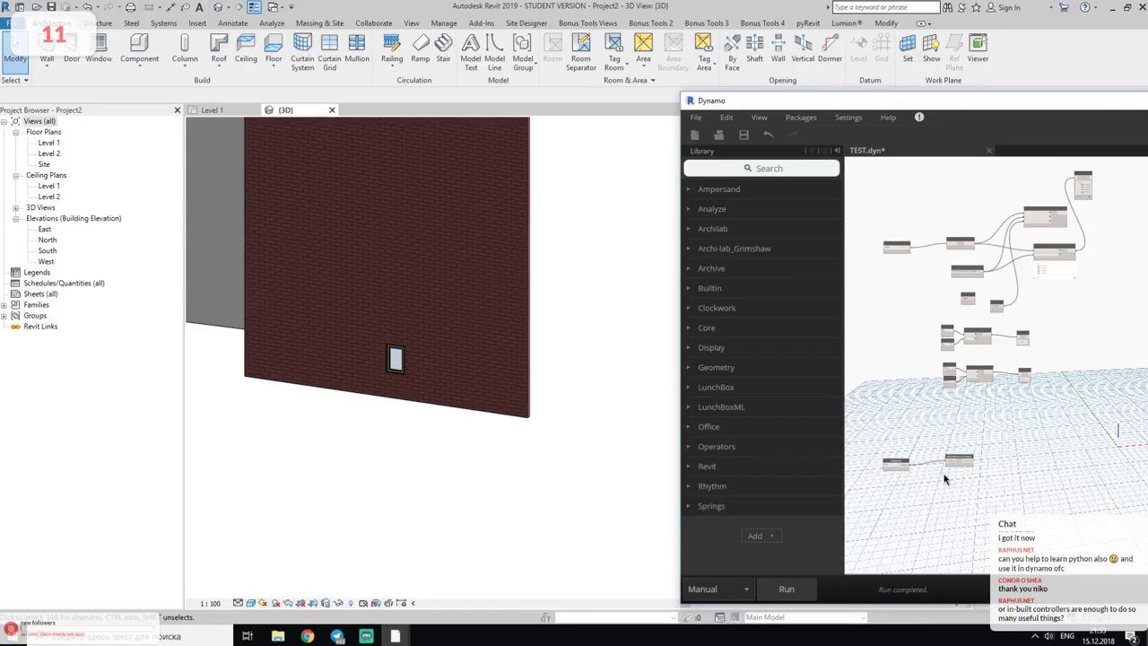
{"action": "left_click_drag", "start_coordinate": [691, 97], "coordinate": [599, 16]}
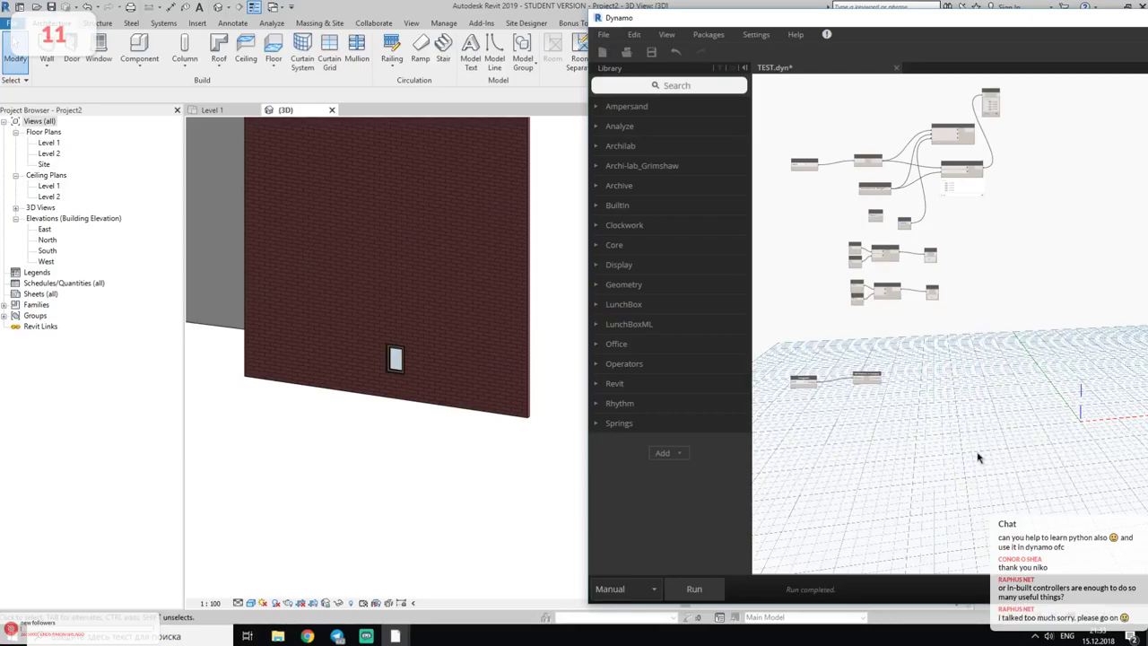
- Glance at Task Manager, then start closing Dynamo but cancel
{"action": "key", "text": "ctrl+shift+Escape"}
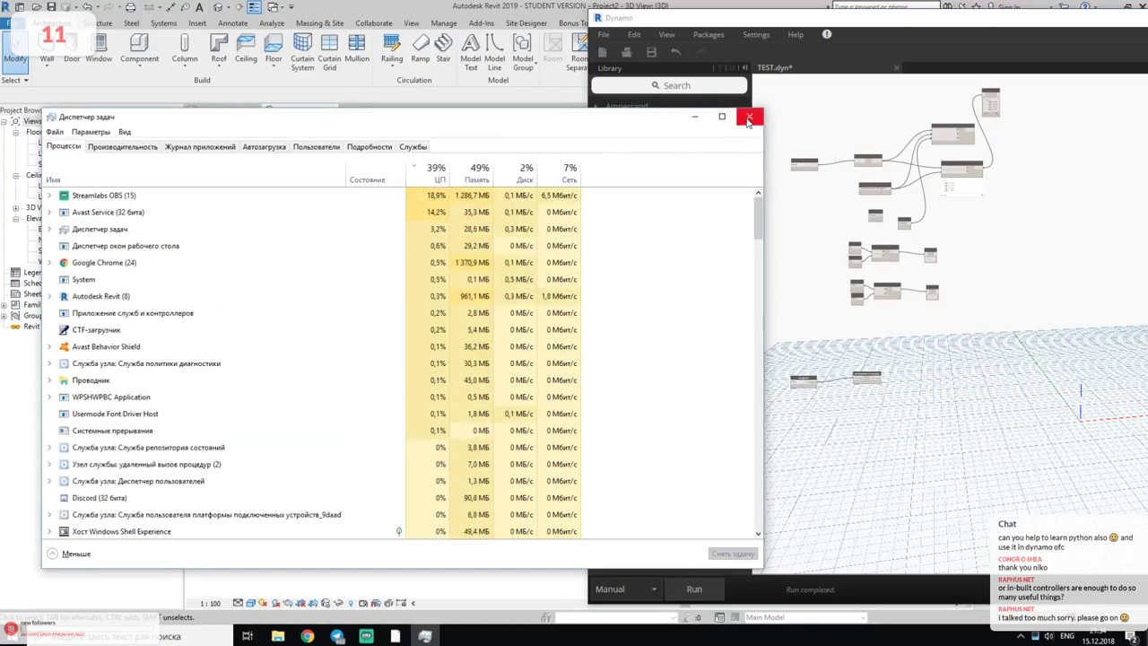
{"action": "left_click", "coordinate": [749, 119]}
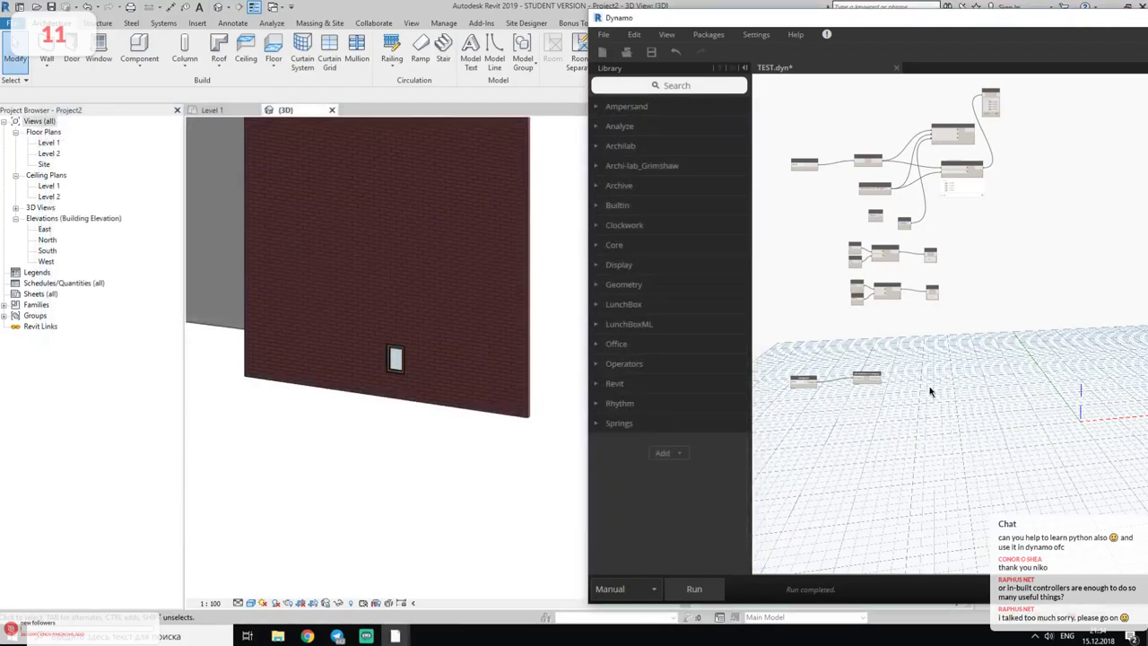
{"action": "left_click", "coordinate": [392, 635]}
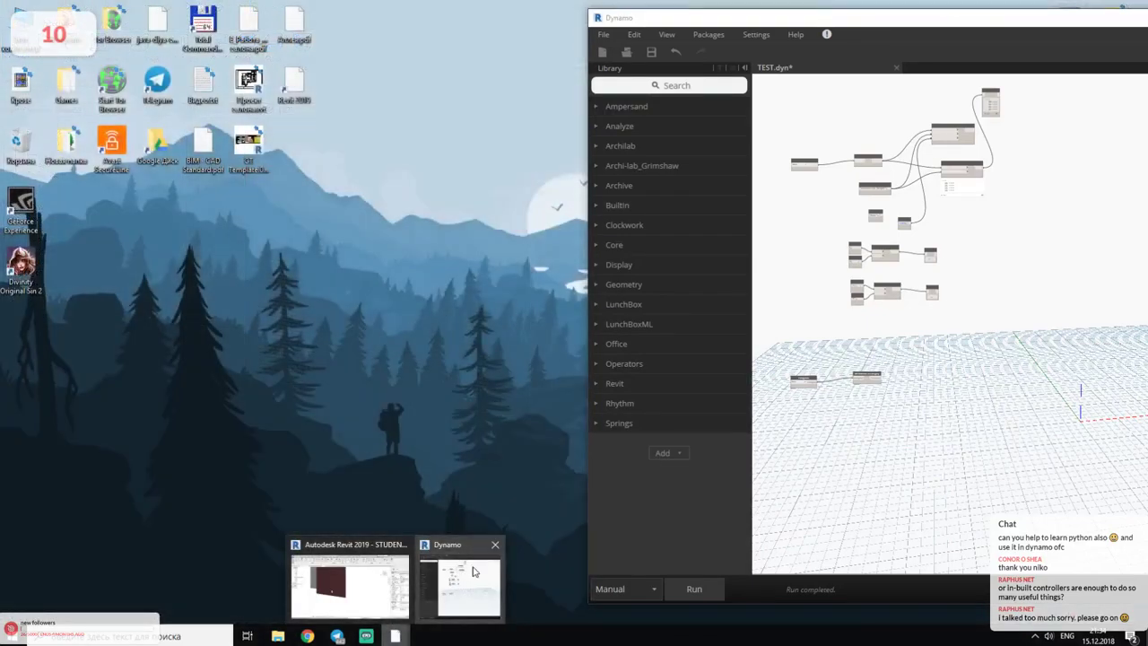
{"action": "left_click", "coordinate": [496, 547]}
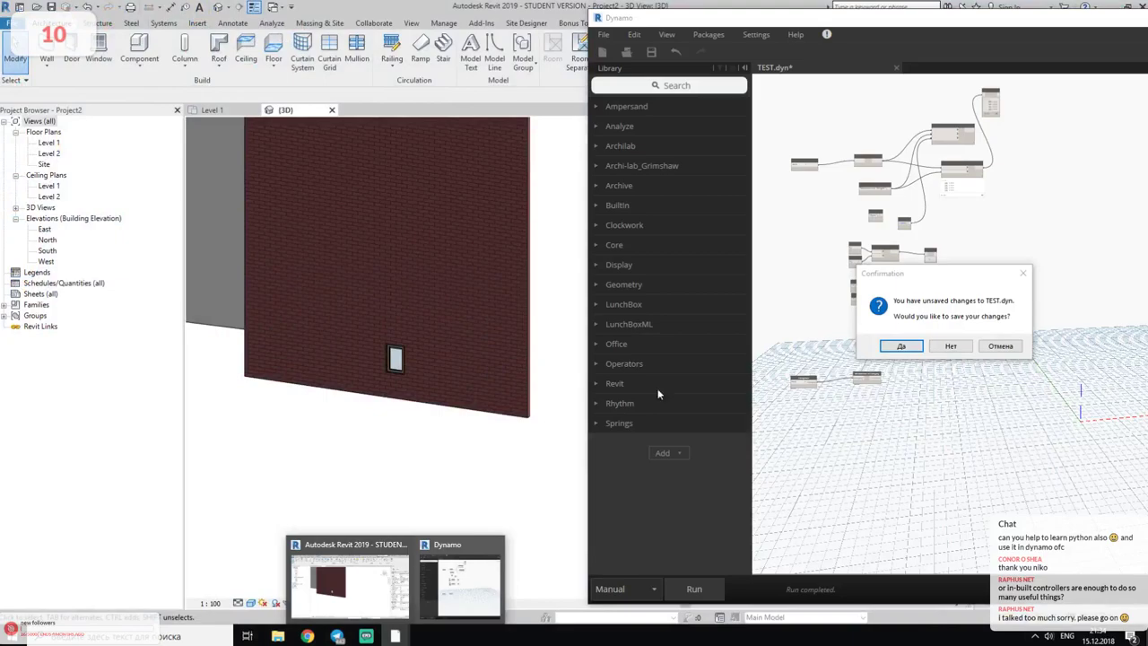
{"action": "left_click", "coordinate": [1000, 346]}
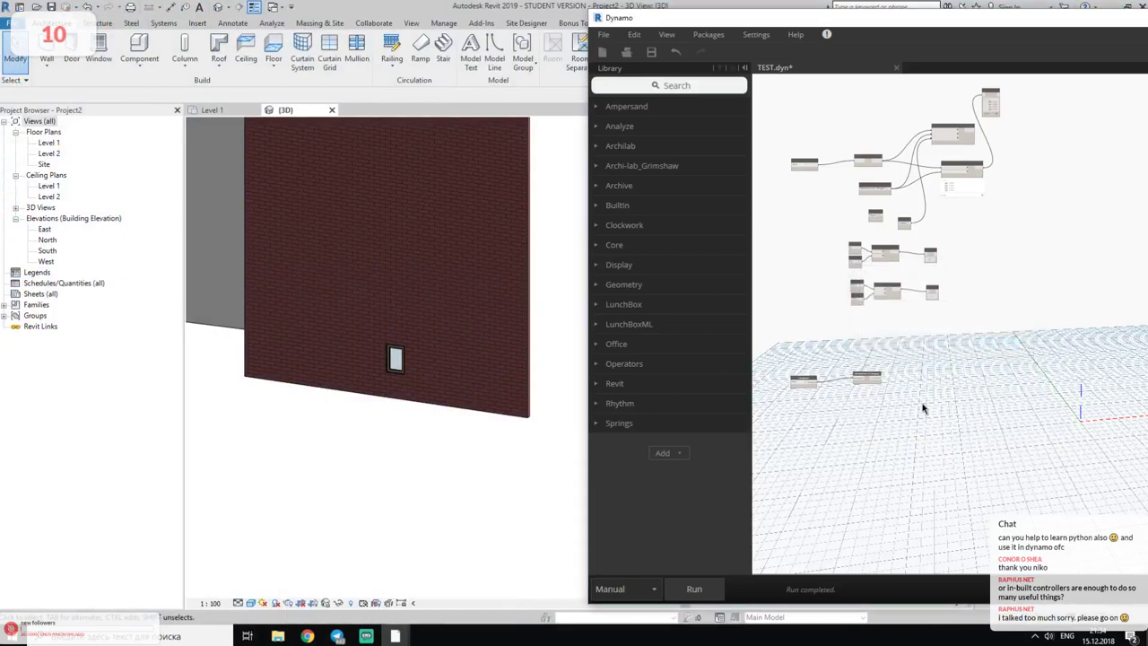
- Inspect the Autodesk Revit (8) processes sorted by CPU and memory, then close Dynamo without saving TEST.dyn
{"action": "key", "text": "ctrl+shift+Escape"}
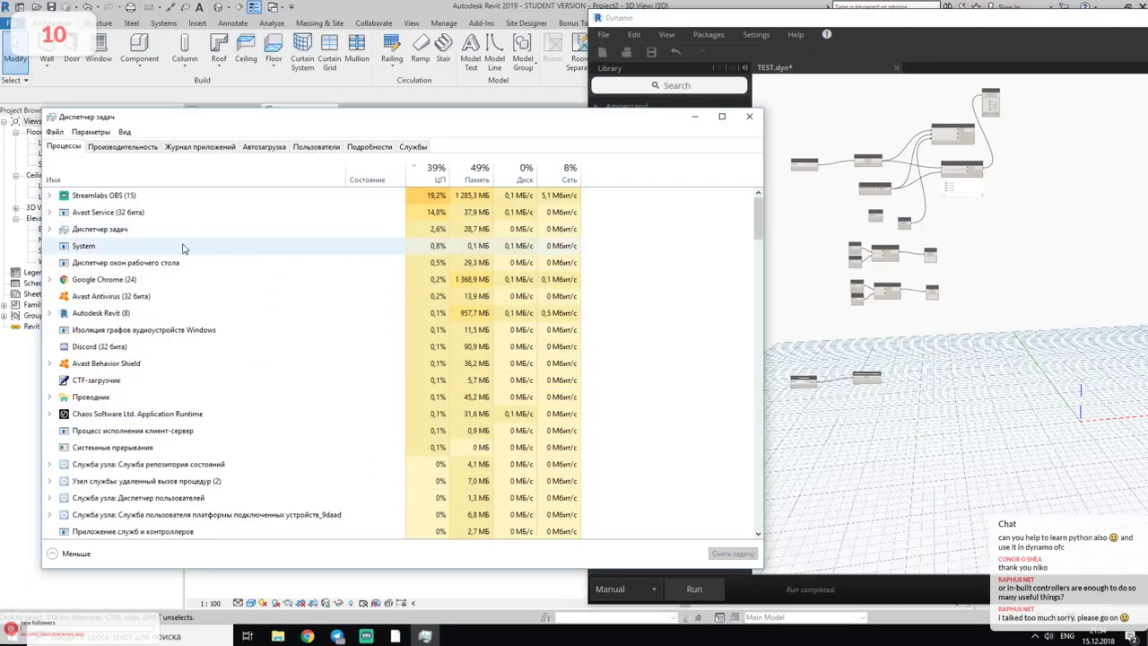
{"action": "left_click", "coordinate": [425, 179]}
{"action": "left_click", "coordinate": [425, 179]}
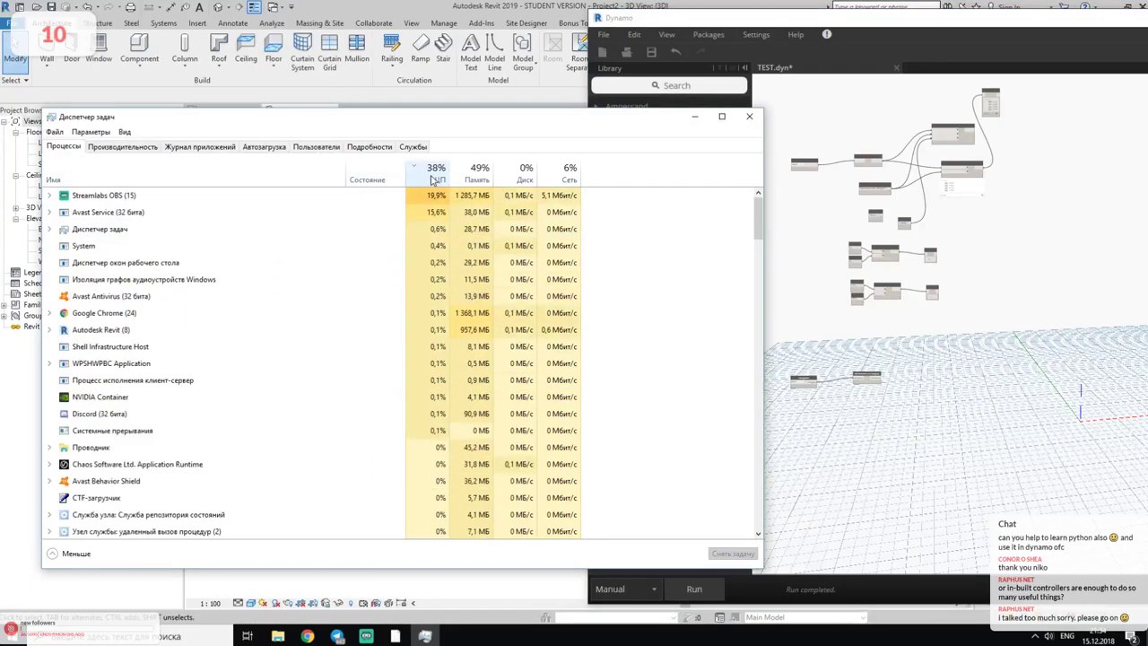
{"action": "left_click", "coordinate": [456, 177]}
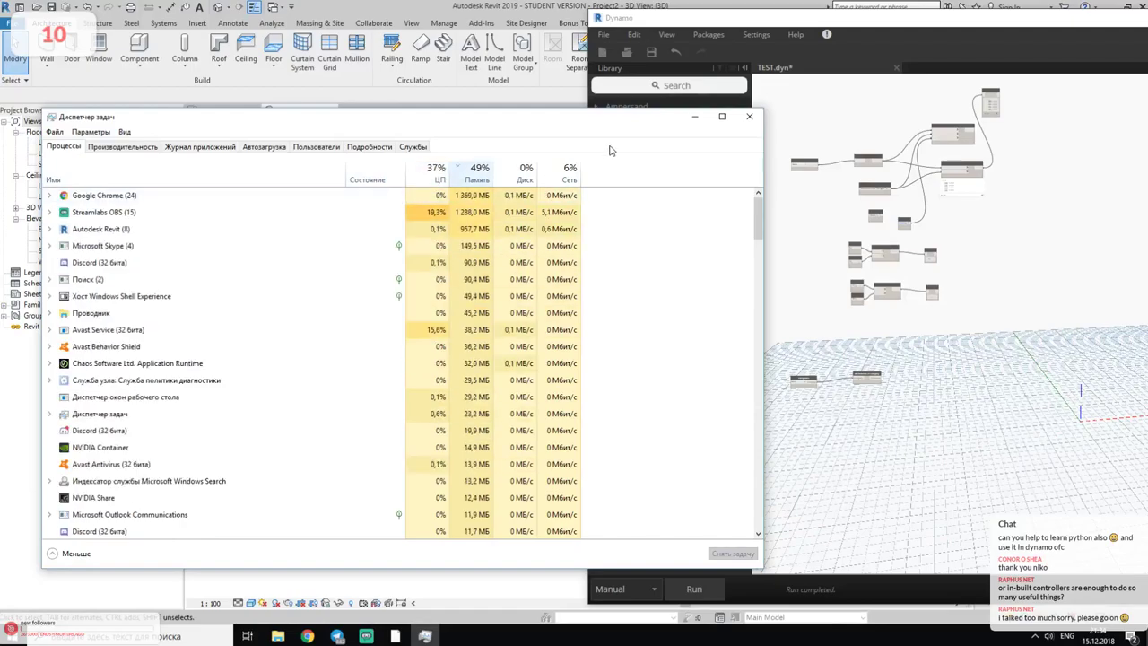
{"action": "double_click", "coordinate": [63, 229]}
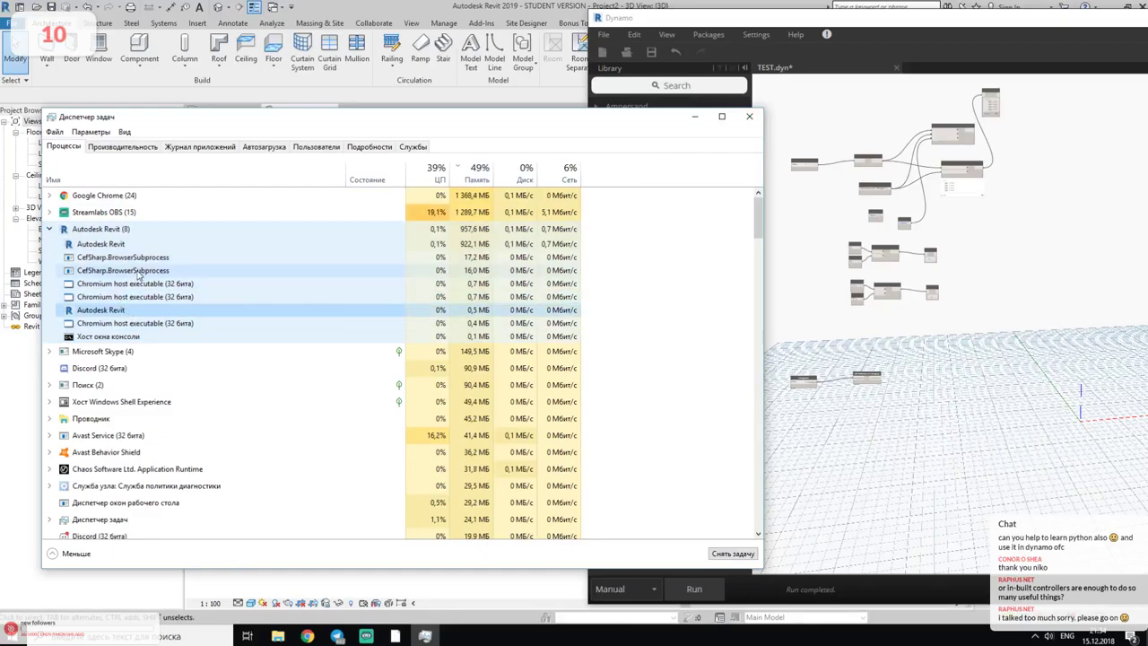
{"action": "left_click", "coordinate": [100, 310]}
{"action": "left_click", "coordinate": [752, 119]}
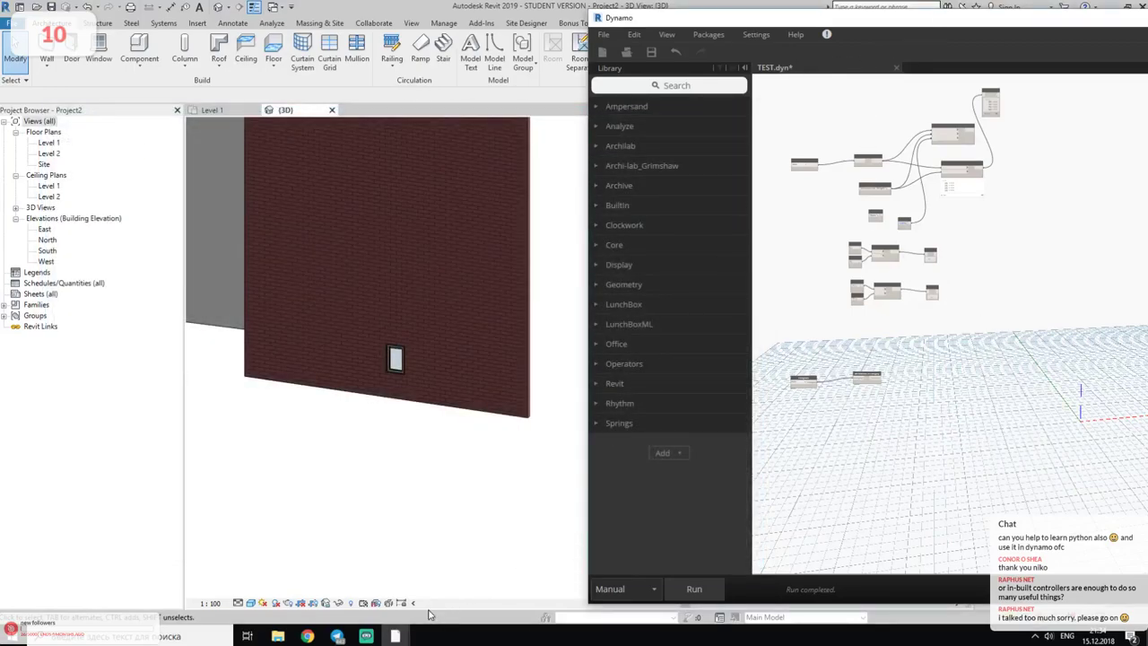
{"action": "mouse_move", "coordinate": [395, 636]}
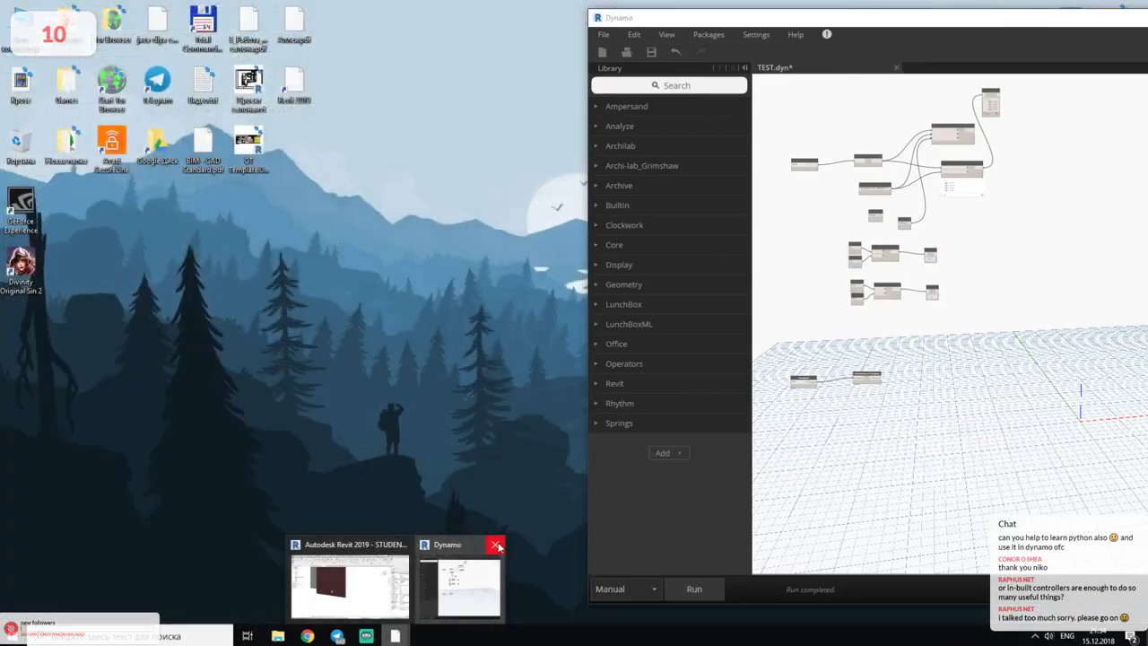
{"action": "left_click", "coordinate": [495, 545]}
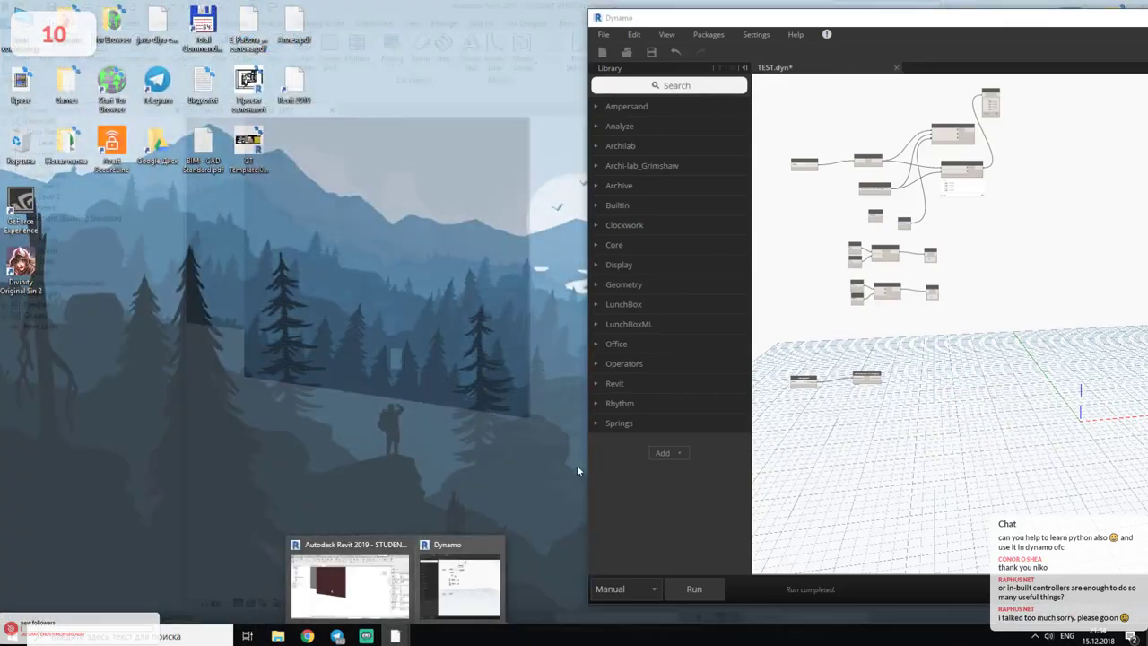
{"action": "left_click", "coordinate": [931, 347]}
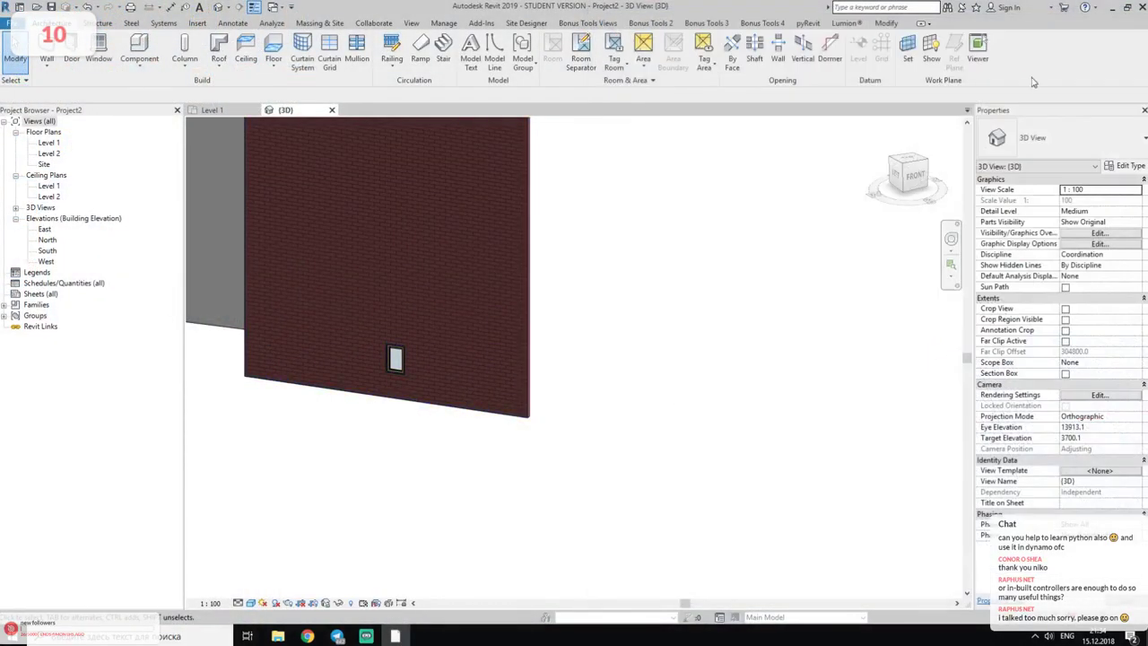
- Launch Dynamo from Revit's Manage tools and reopen the TEST graph from Recent files
{"action": "left_click", "coordinate": [453, 24]}
{"action": "left_click", "coordinate": [1090, 52]}
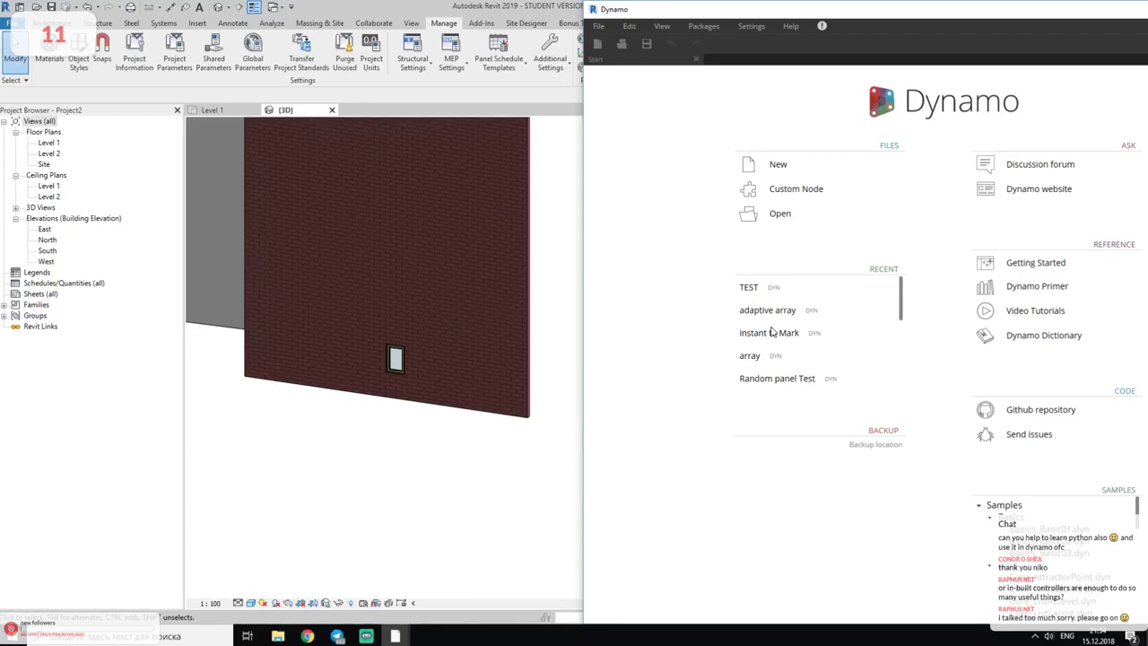
{"action": "left_click", "coordinate": [755, 293]}
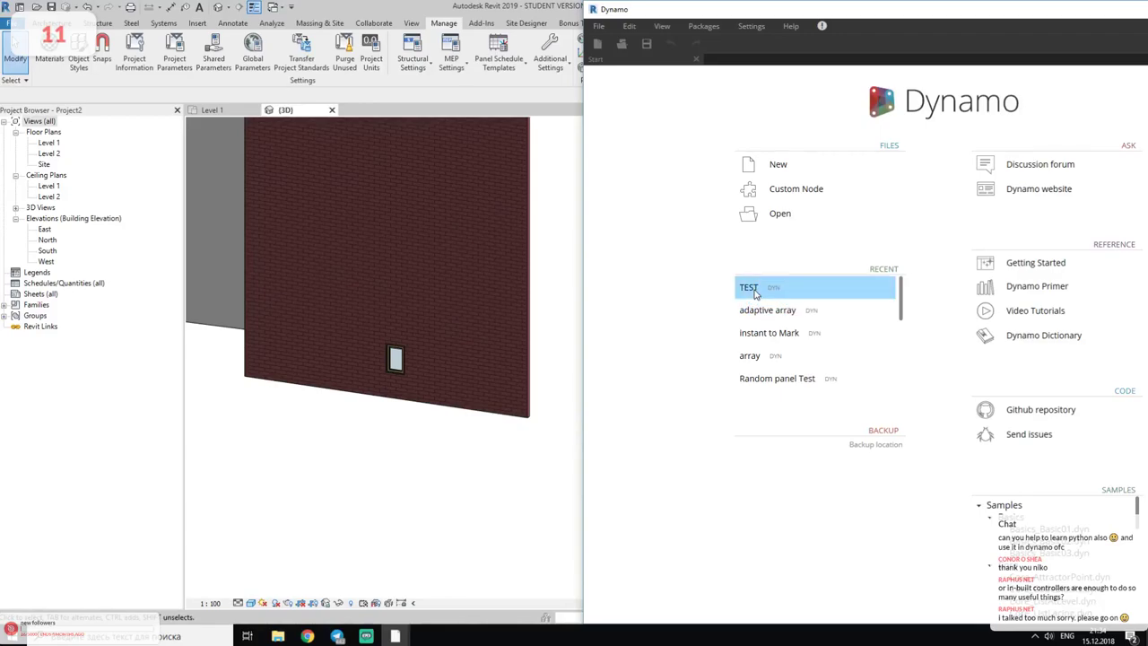
{"action": "left_click", "coordinate": [756, 293]}
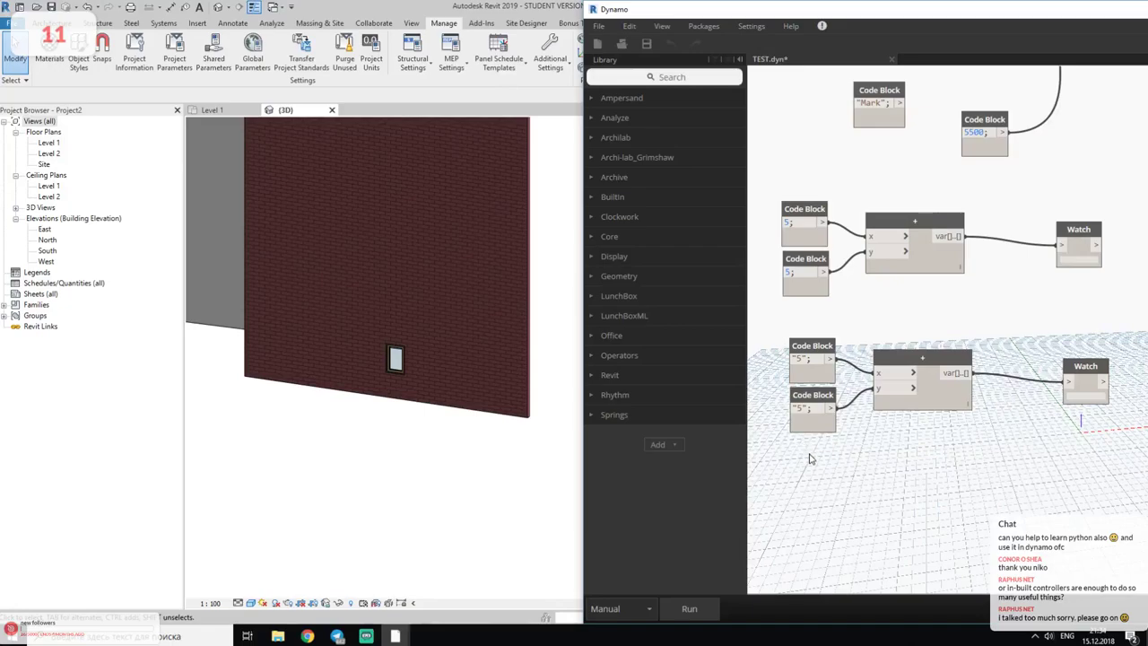
- Delete the two groups of test addition Code Block and Watch nodes
{"action": "middle_click_drag", "start_coordinate": [811, 459], "coordinate": [806, 480]}
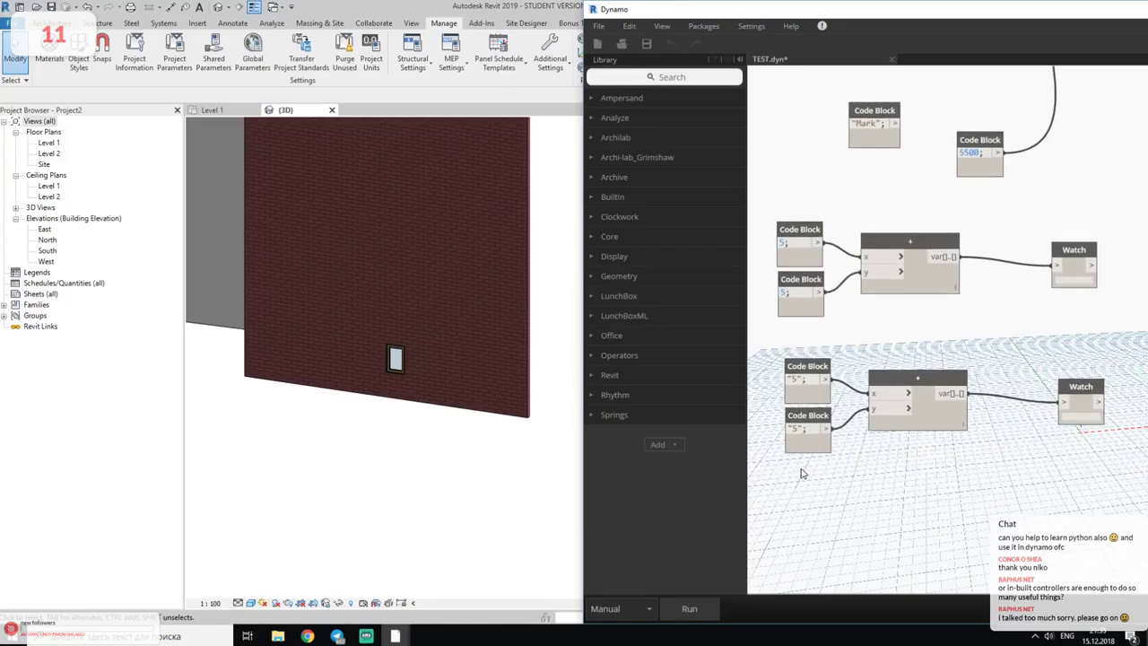
{"action": "scroll", "coordinate": [897, 440], "scroll_direction": "down", "scroll_amount": 5}
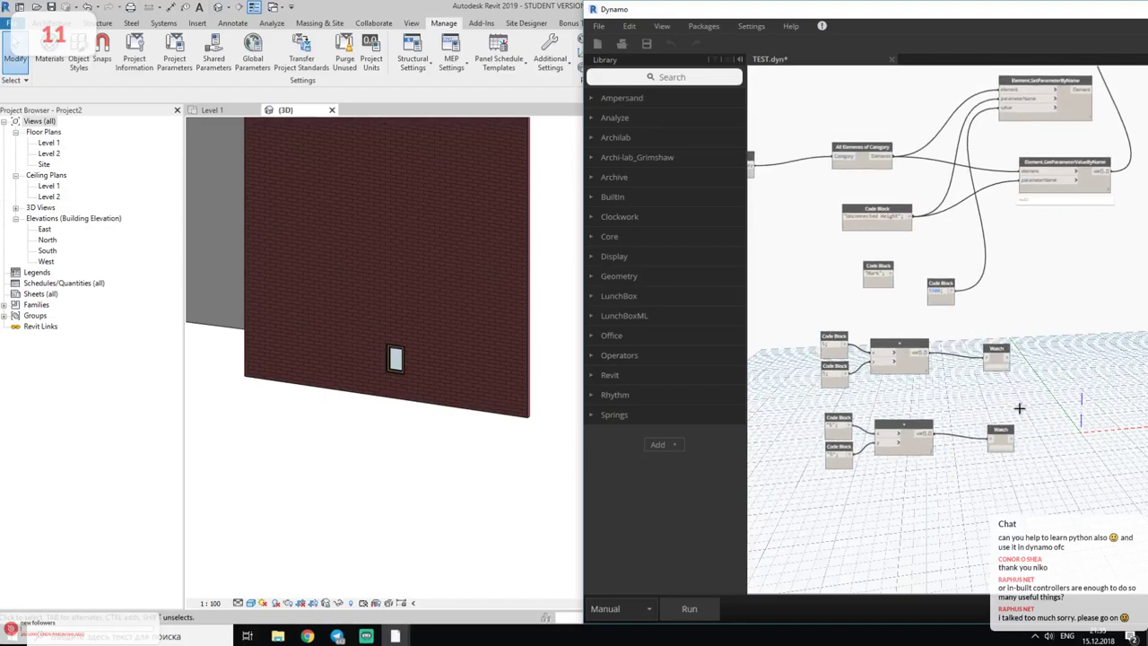
{"action": "left_click_drag", "start_coordinate": [1030, 403], "coordinate": [813, 524]}
{"action": "key", "text": "Delete"}
{"action": "left_click_drag", "start_coordinate": [1046, 321], "coordinate": [796, 423]}
{"action": "key", "text": "Delete"}
- Copy and paste the Categories and All Elements of Category nodes
{"action": "mouse_move", "coordinate": [848, 442]}
{"action": "middle_mouse_down"}
{"action": "mouse_move", "coordinate": [962, 437]}
{"action": "mouse_move", "coordinate": [1000, 469]}
{"action": "middle_mouse_up"}
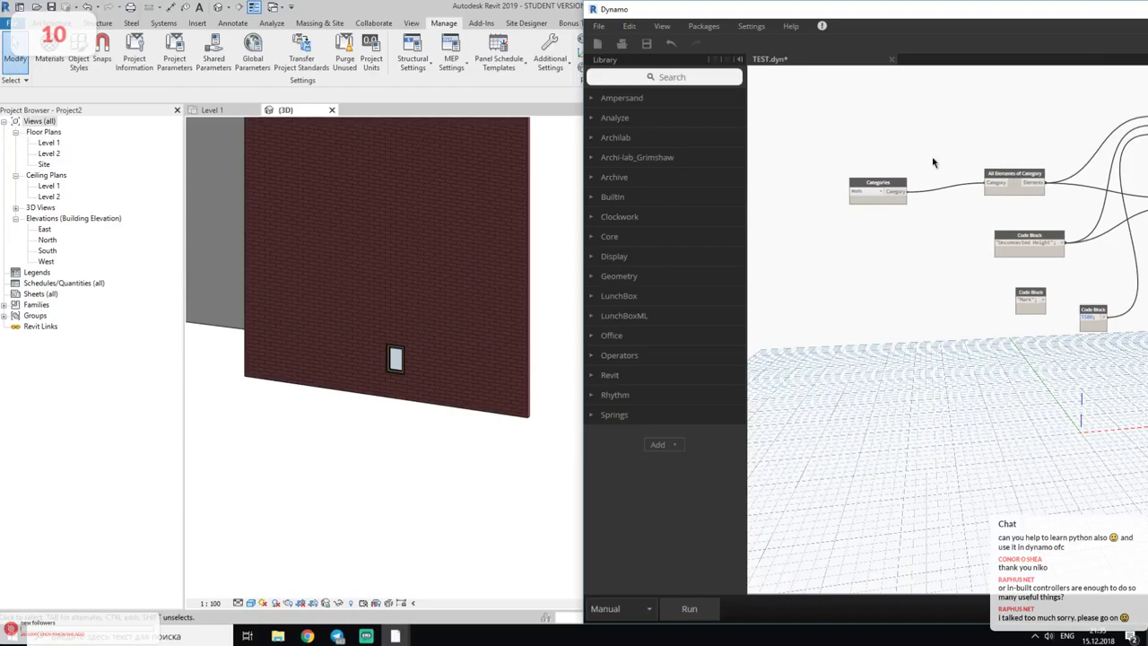
{"action": "left_click_drag", "start_coordinate": [812, 128], "coordinate": [1075, 213]}
{"action": "key", "text": "ctrl+c"}
{"action": "key", "text": "ctrl+v"}
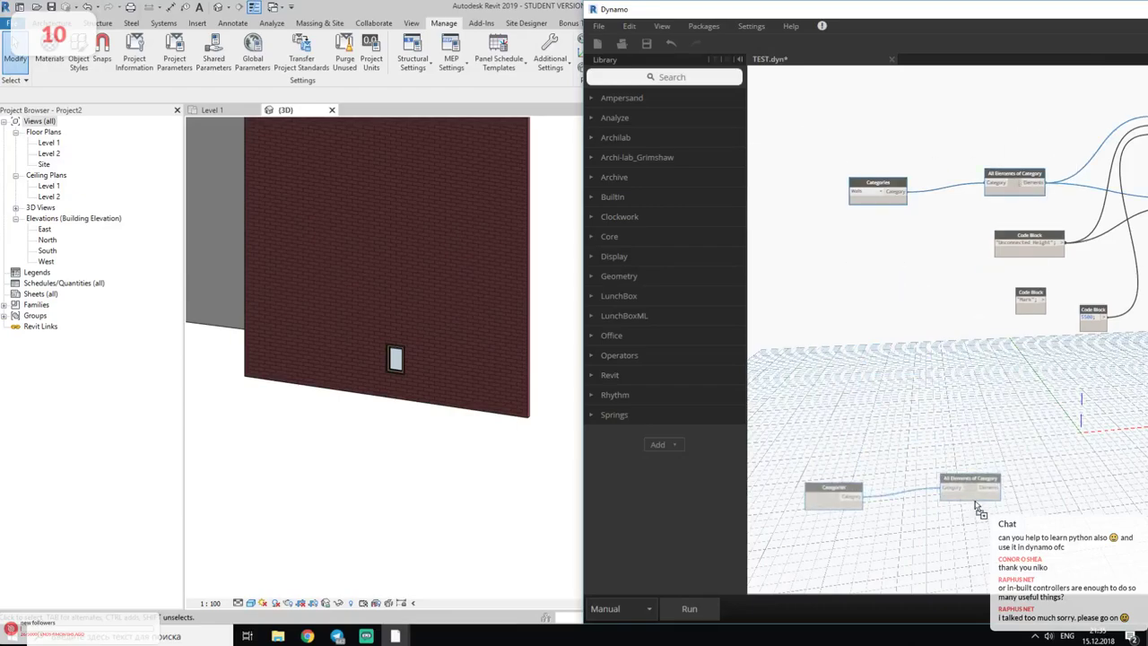
- Switch the copied Categories node from Walls to Windows
{"action": "scroll", "coordinate": [863, 521], "scroll_direction": "up", "scroll_amount": 3}
{"action": "scroll", "coordinate": [863, 520], "scroll_direction": "up", "scroll_amount": 2}
{"action": "scroll", "coordinate": [929, 501], "scroll_direction": "up", "scroll_amount": 2}
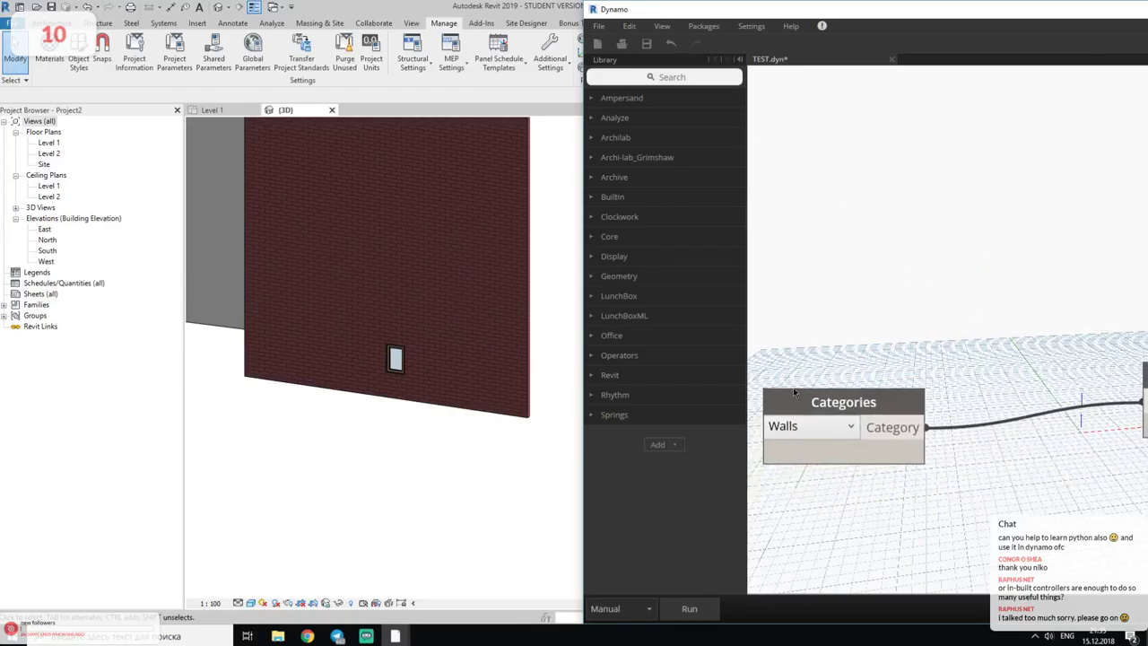
{"action": "left_click", "coordinate": [814, 426]}
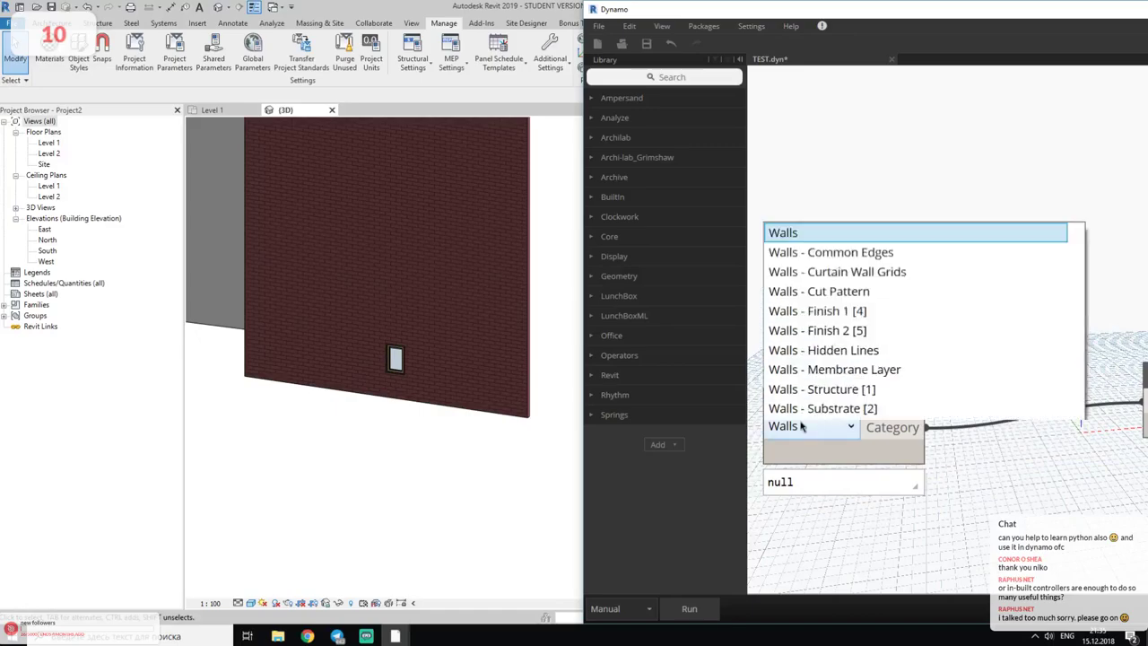
{"action": "scroll", "coordinate": [831, 379], "scroll_direction": "down", "scroll_amount": 2}
{"action": "left_click", "coordinate": [799, 330]}
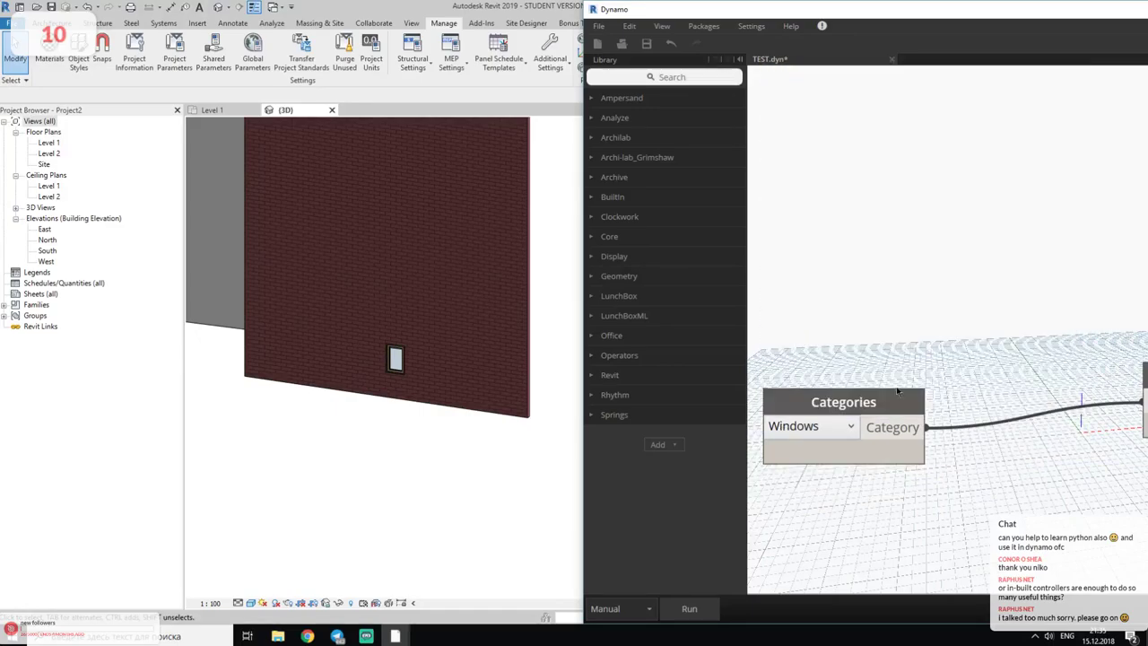
{"action": "middle_click_drag", "start_coordinate": [971, 440], "coordinate": [788, 431]}
{"action": "scroll", "coordinate": [788, 431], "scroll_direction": "down", "scroll_amount": 2}
{"action": "scroll", "coordinate": [787, 421], "scroll_direction": "down", "scroll_amount": 2}
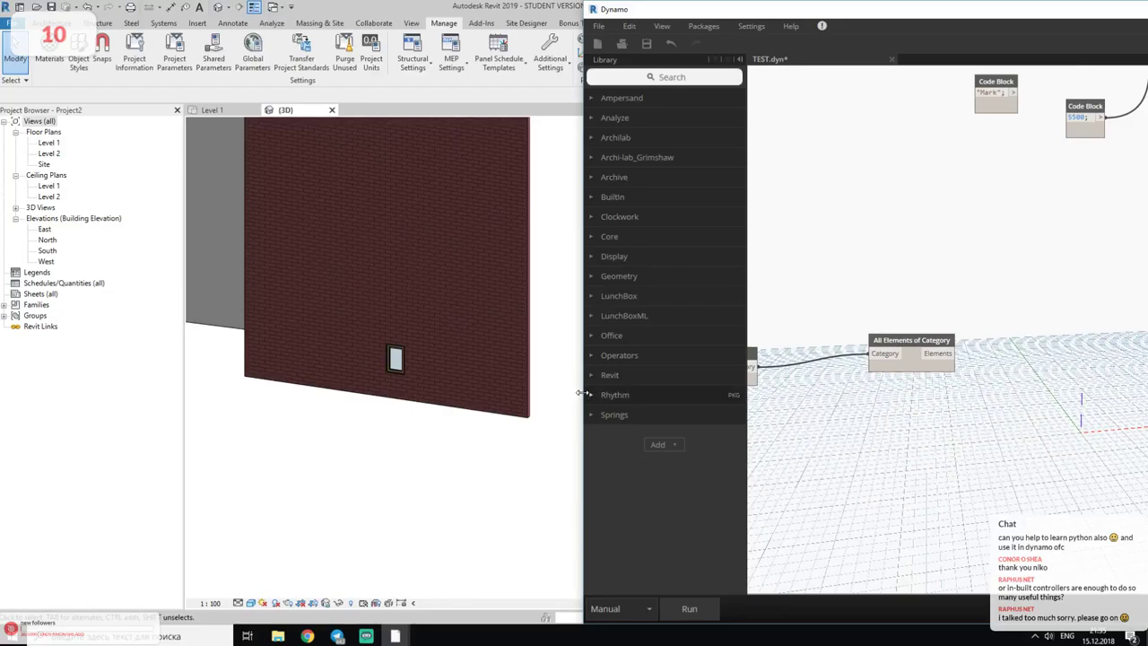
{"action": "left_click_drag", "start_coordinate": [578, 389], "coordinate": [438, 391]}
- Attach a Watch to the Windows elements, run to list the window, and preview SetParameterByName
{"action": "right_click", "coordinate": [783, 446]}
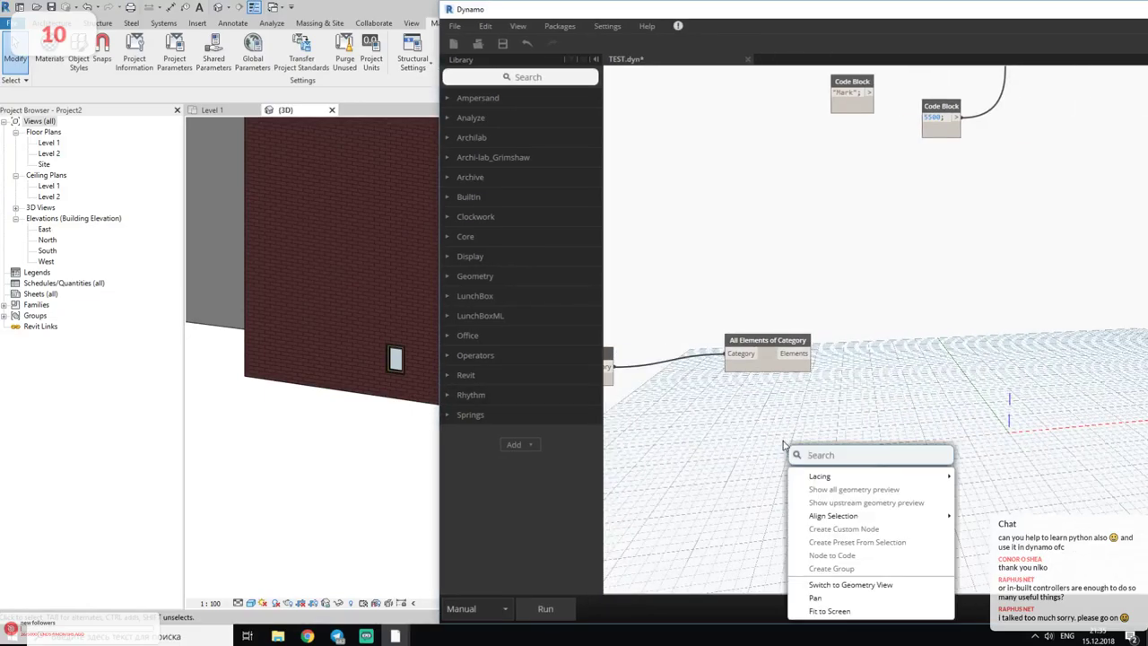
{"action": "type", "text": "wat"}
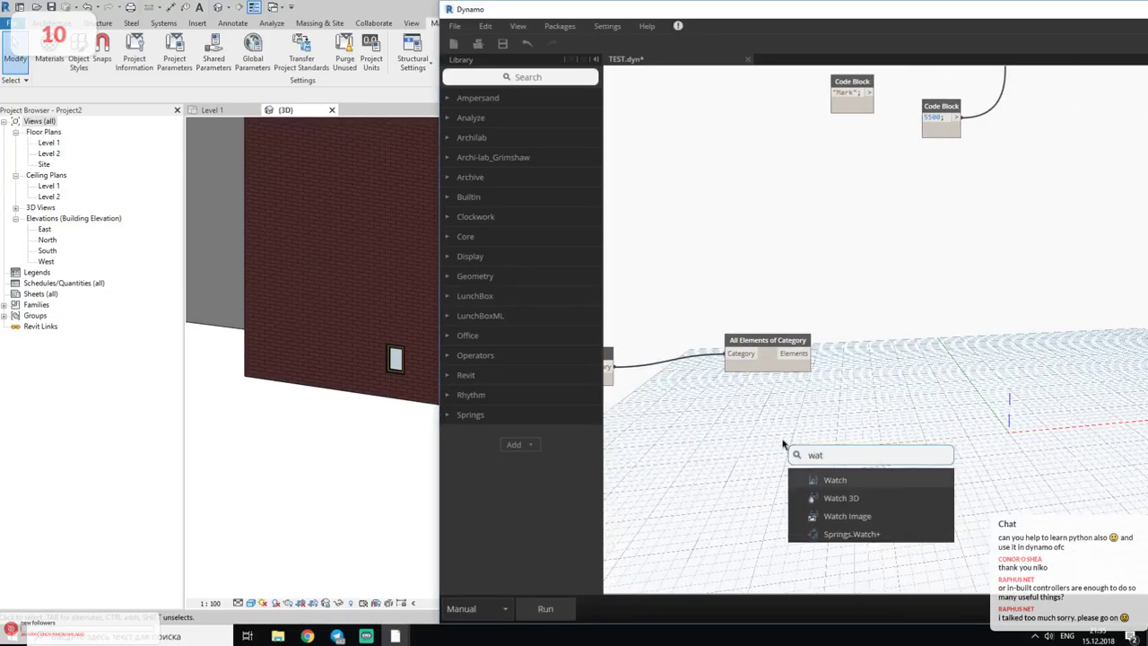
{"action": "left_click", "coordinate": [829, 489]}
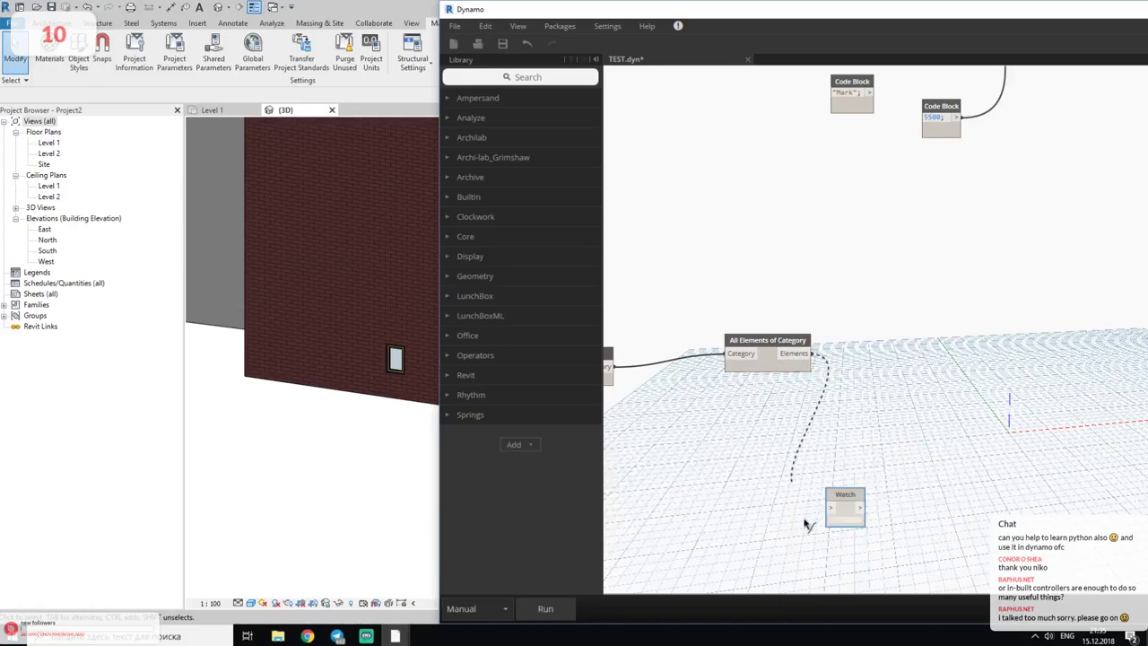
{"action": "mouse_move", "coordinate": [811, 353]}
{"action": "left_mouse_down"}
{"action": "mouse_move", "coordinate": [830, 508]}
{"action": "mouse_move", "coordinate": [850, 429]}
{"action": "left_mouse_up"}
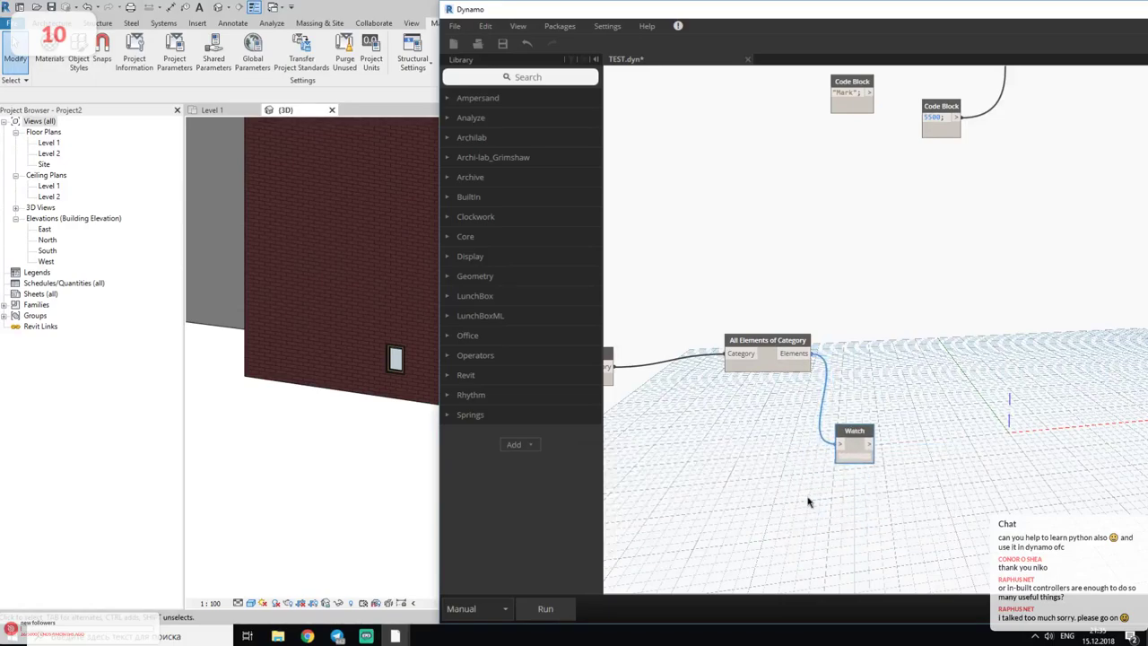
{"action": "left_click", "coordinate": [564, 606]}
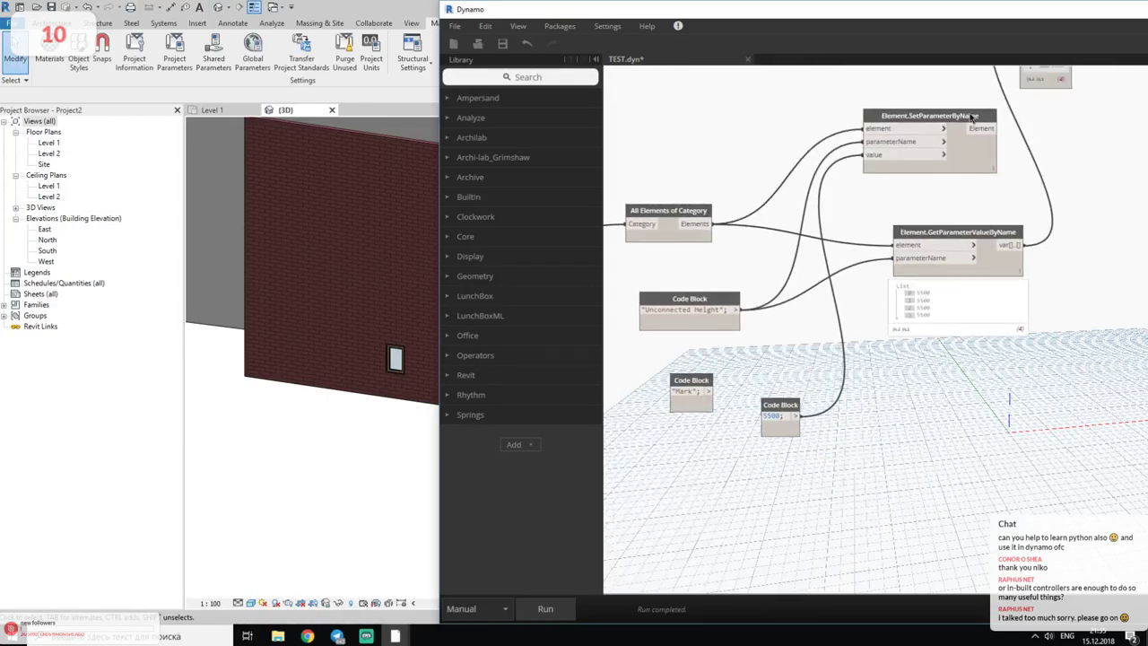
{"action": "left_click", "coordinate": [956, 151]}
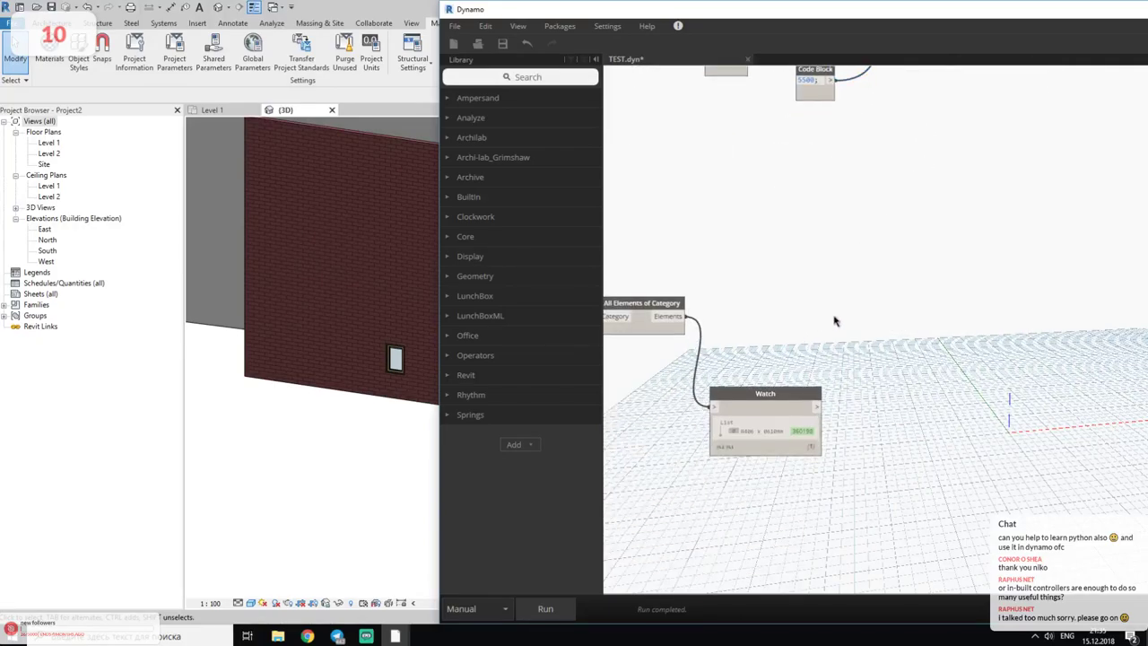
- Paste a second SetParameterByName fed only by the window Elements, then move Dynamo aside
{"action": "key", "text": "ctrl+v"}
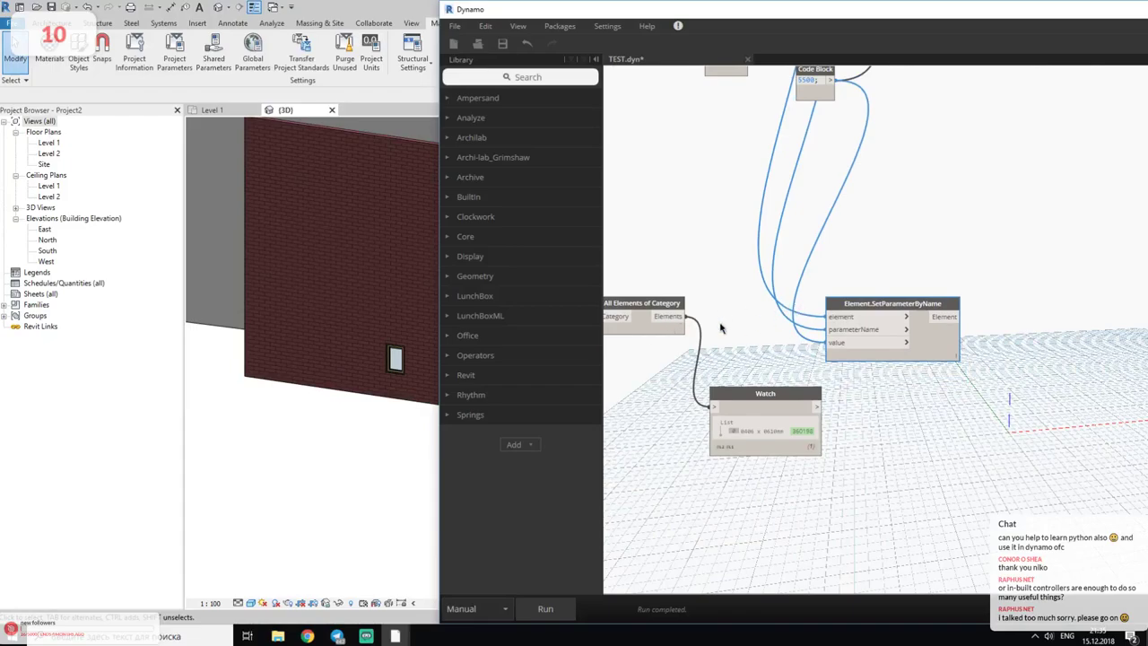
{"action": "left_click", "coordinate": [674, 315]}
{"action": "left_click", "coordinate": [831, 316]}
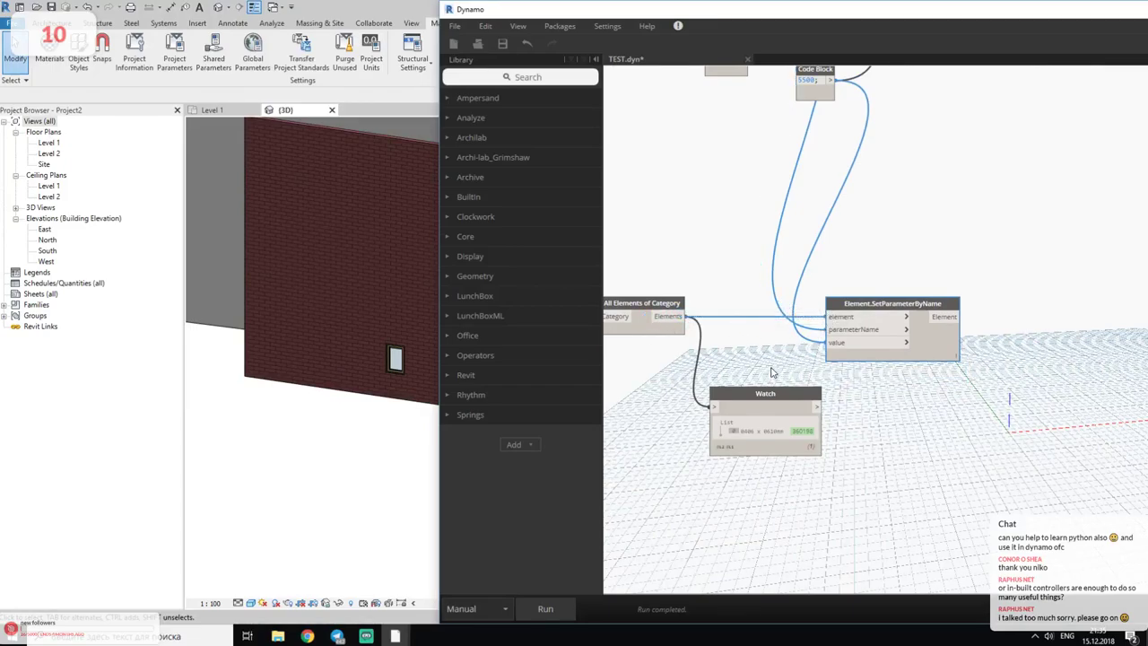
{"action": "left_click_drag", "start_coordinate": [892, 299], "coordinate": [908, 291]}
{"action": "left_click_drag", "start_coordinate": [847, 335], "coordinate": [807, 350]}
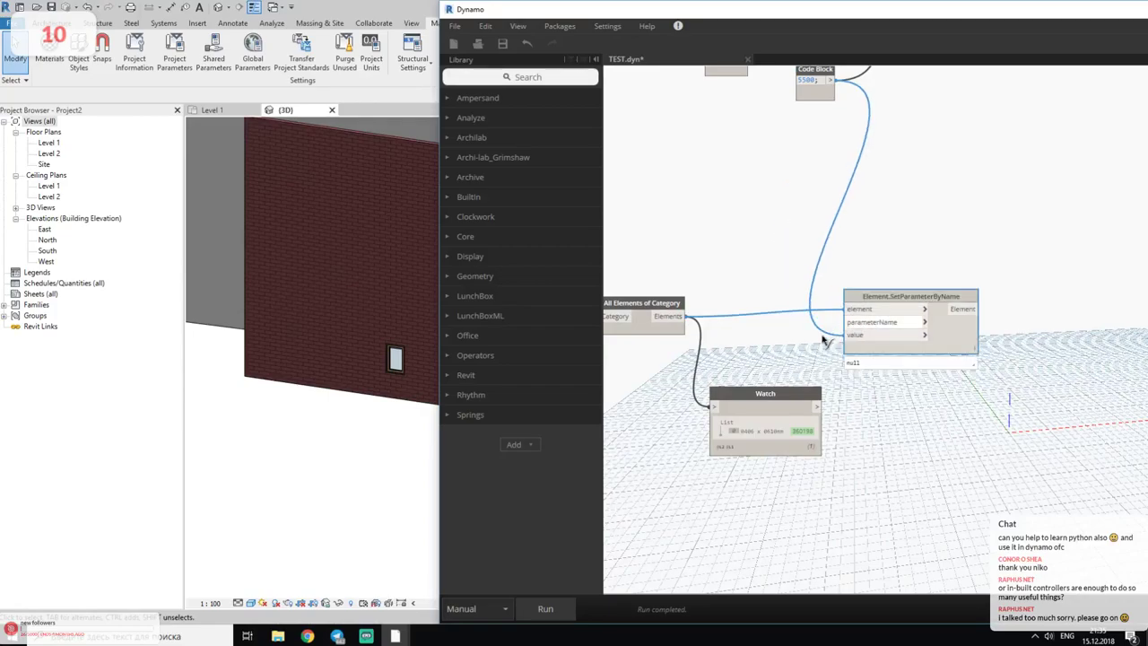
{"action": "left_click", "coordinate": [848, 322]}
{"action": "left_click", "coordinate": [806, 353]}
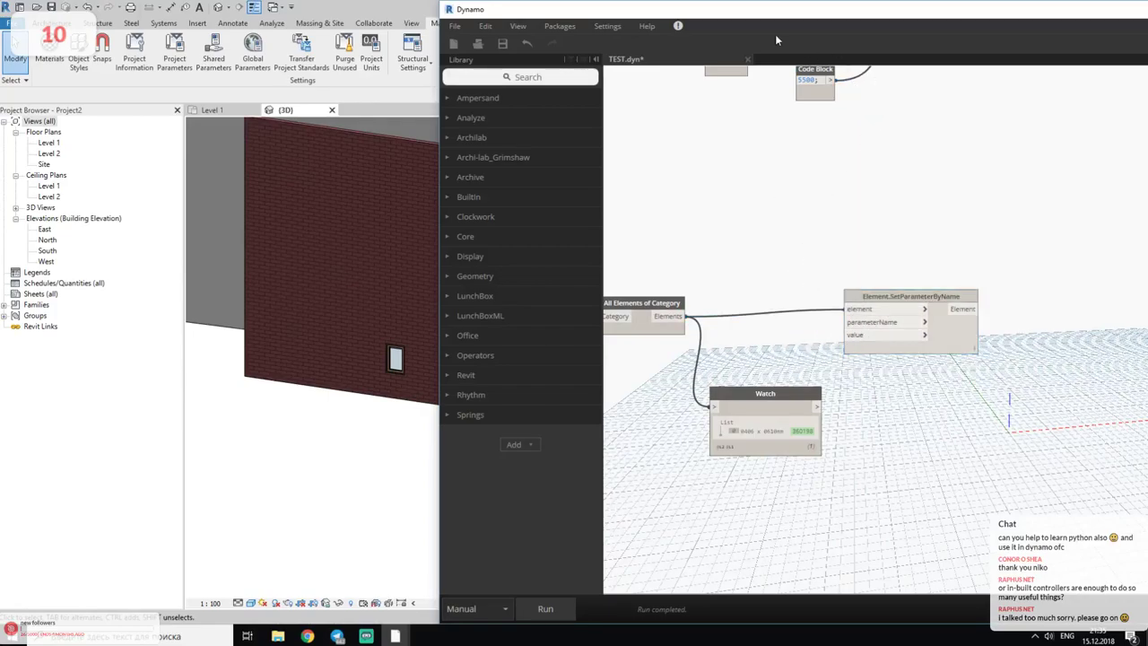
{"action": "left_click_drag", "start_coordinate": [723, 19], "coordinate": [344, 492]}
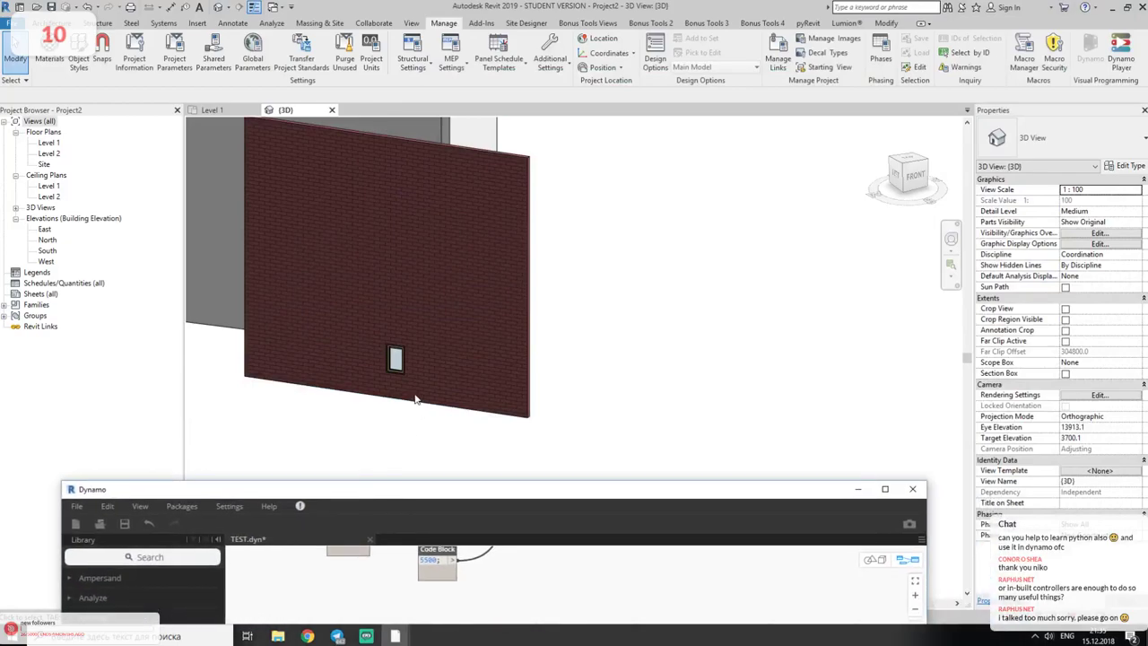
- Select the brick-wall window to see its 523.2 Sill Height, then restore Dynamo's graph view
{"action": "left_click", "coordinate": [395, 363]}
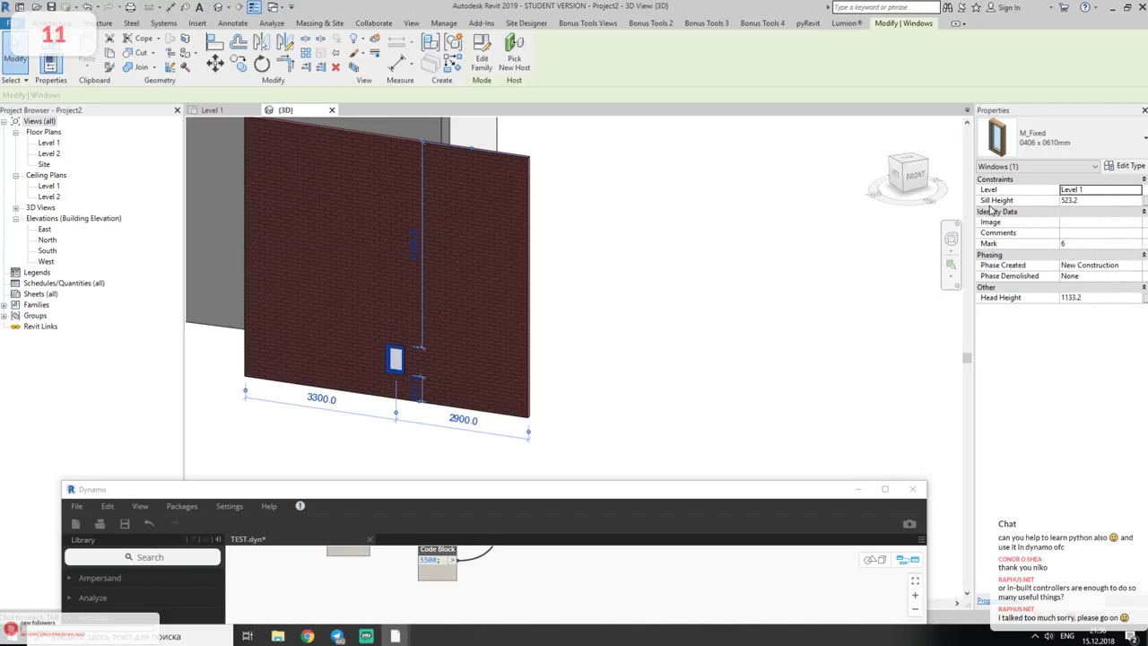
{"action": "left_click_drag", "start_coordinate": [780, 489], "coordinate": [774, 27]}
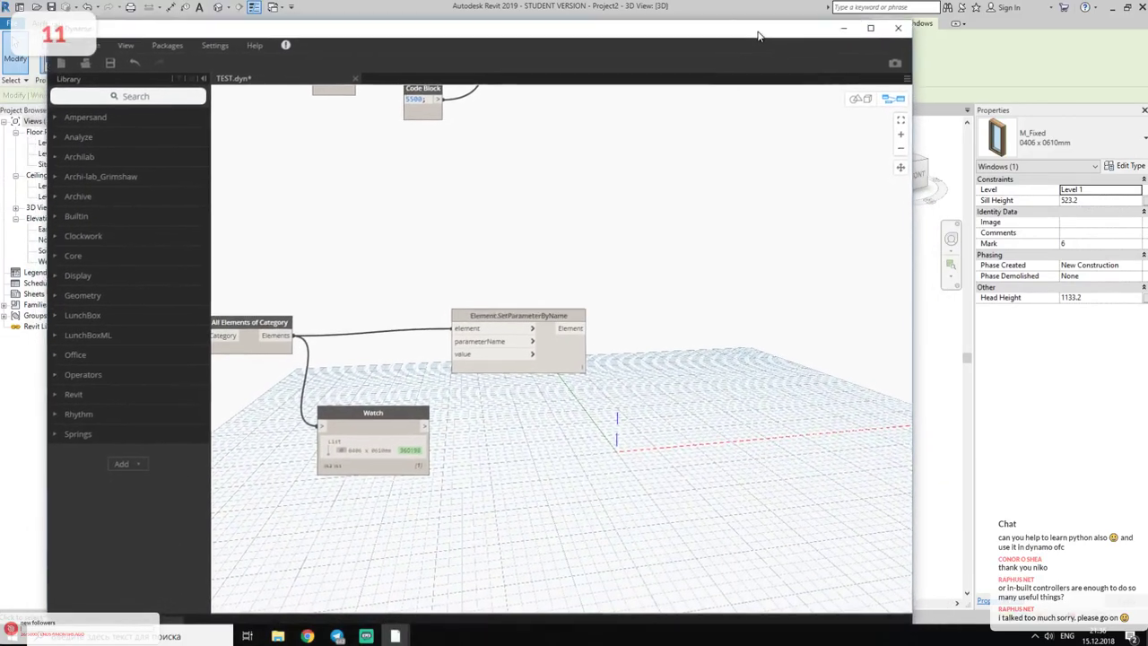
- Wire a new "Sill Height" Code Block into SetParameterByName's parameterName input
{"action": "left_click_drag", "start_coordinate": [401, 415], "coordinate": [323, 463]}
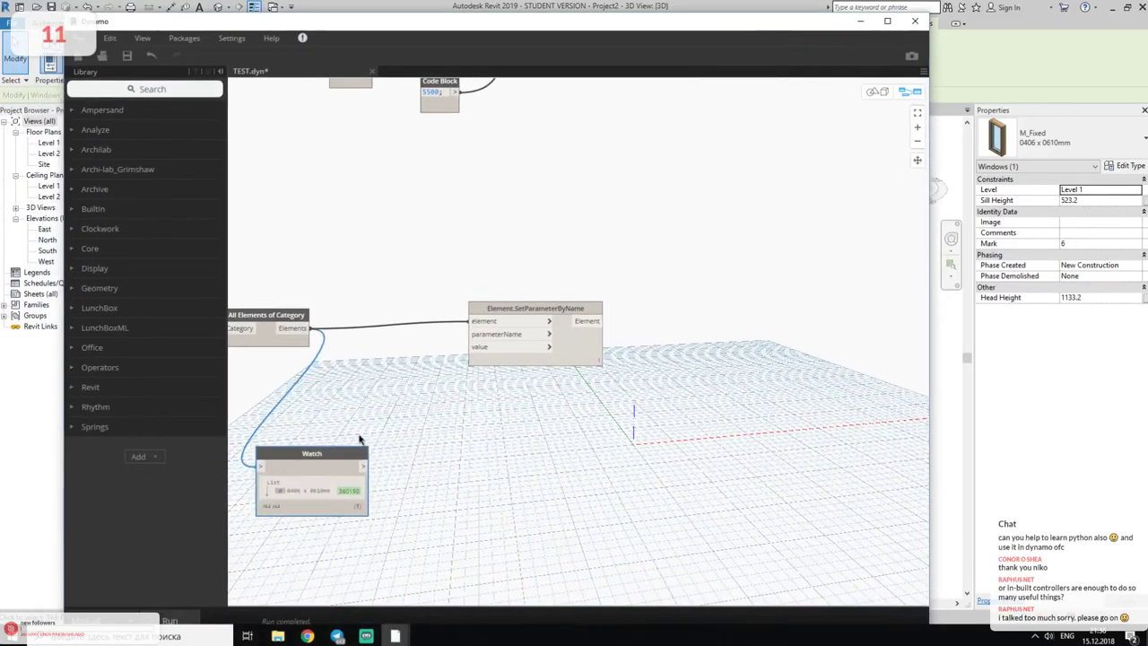
{"action": "left_click_drag", "start_coordinate": [516, 309], "coordinate": [597, 321]}
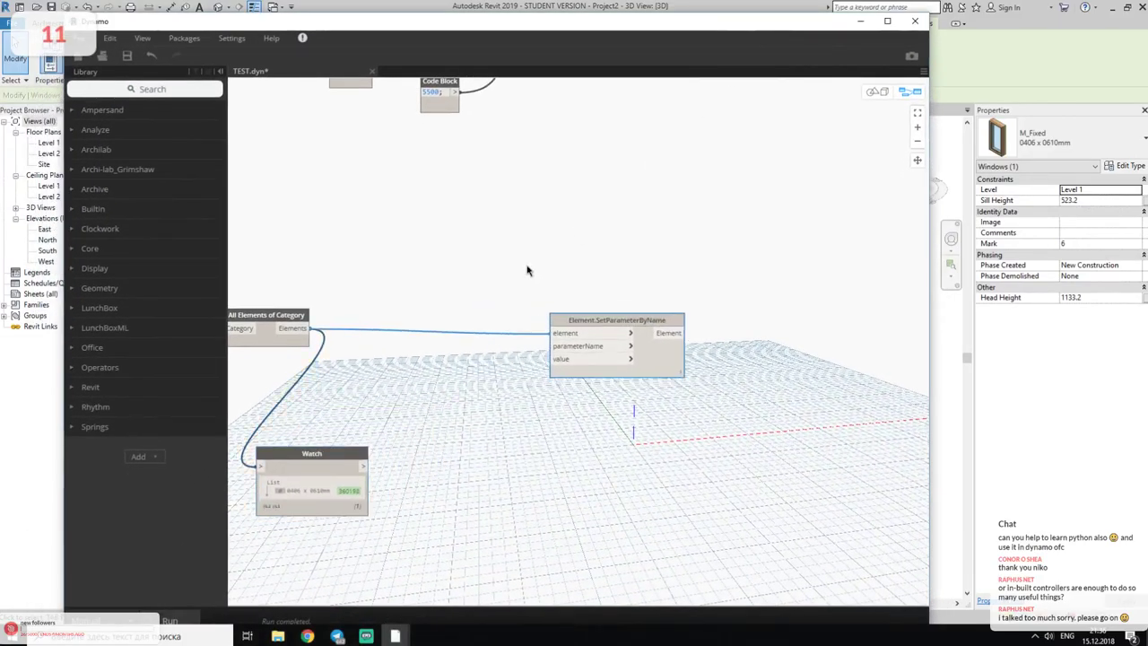
{"action": "double_click", "coordinate": [482, 411]}
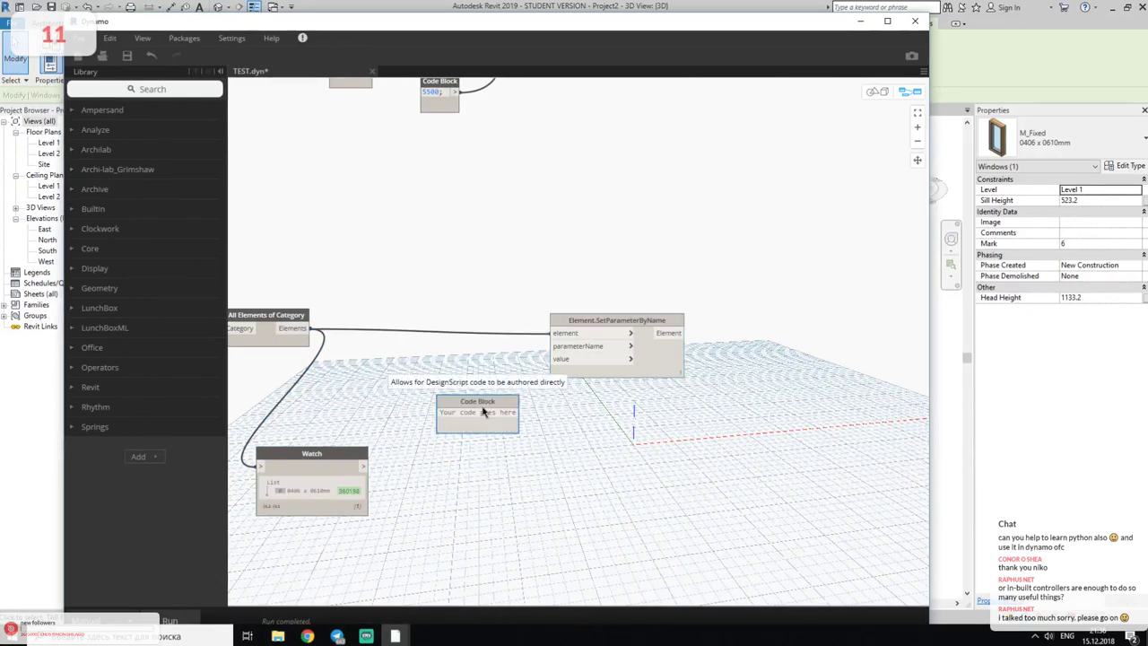
{"action": "type", "text": "\""}
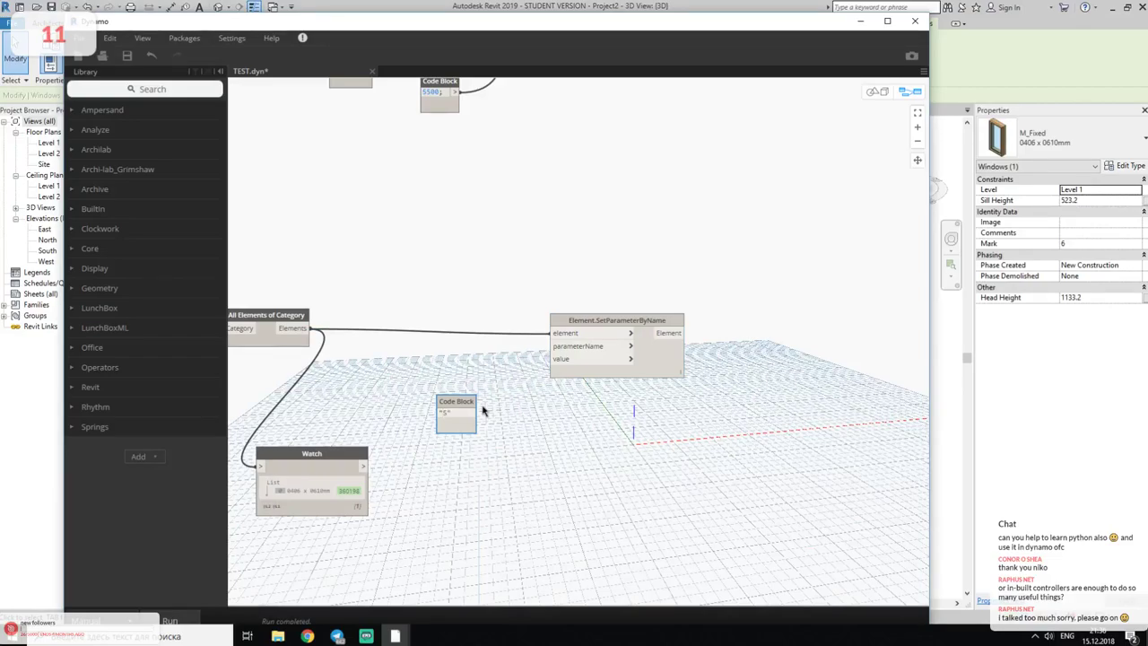
{"action": "type", "text": "Sill Heig"}
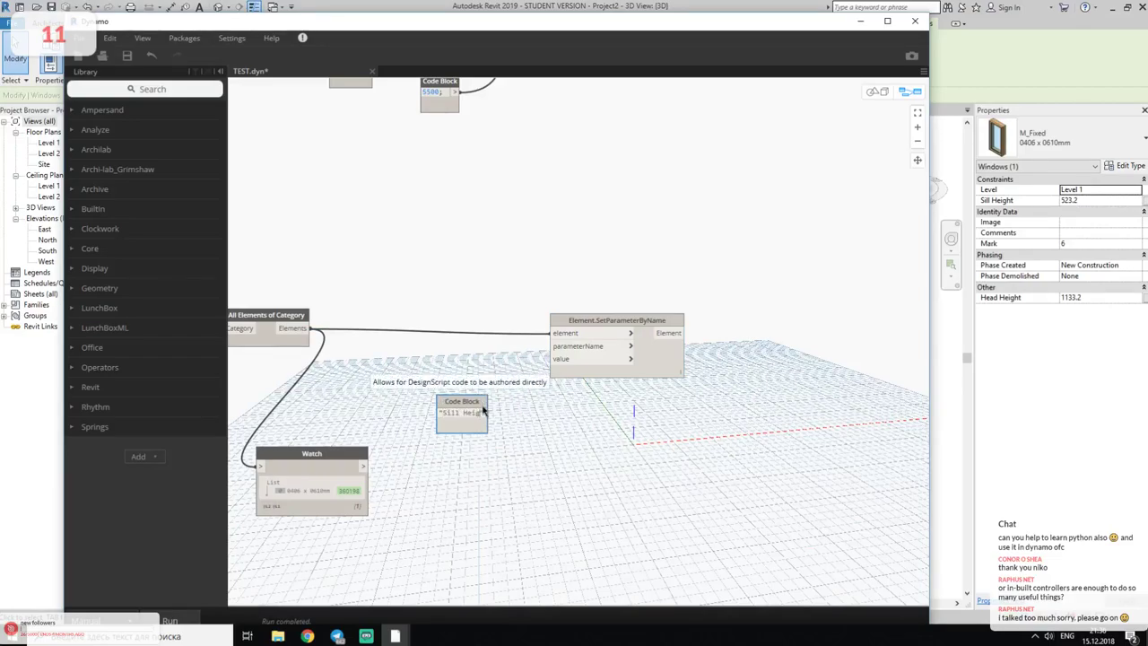
{"action": "type", "text": "ht\";"}
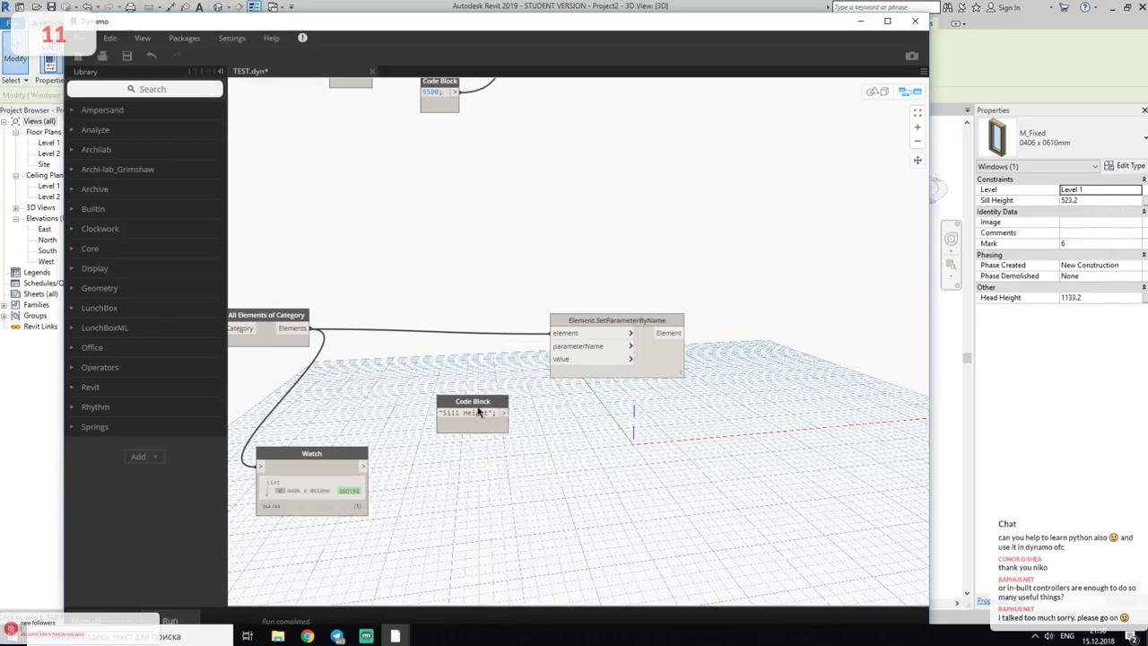
{"action": "left_click_drag", "start_coordinate": [509, 413], "coordinate": [542, 358]}
{"action": "left_click", "coordinate": [552, 346]}
{"action": "left_click_drag", "start_coordinate": [482, 405], "coordinate": [474, 383]}
- Wire a 2500 Code Block into the value input and resize Dynamo beside Revit
{"action": "double_click", "coordinate": [483, 469]}
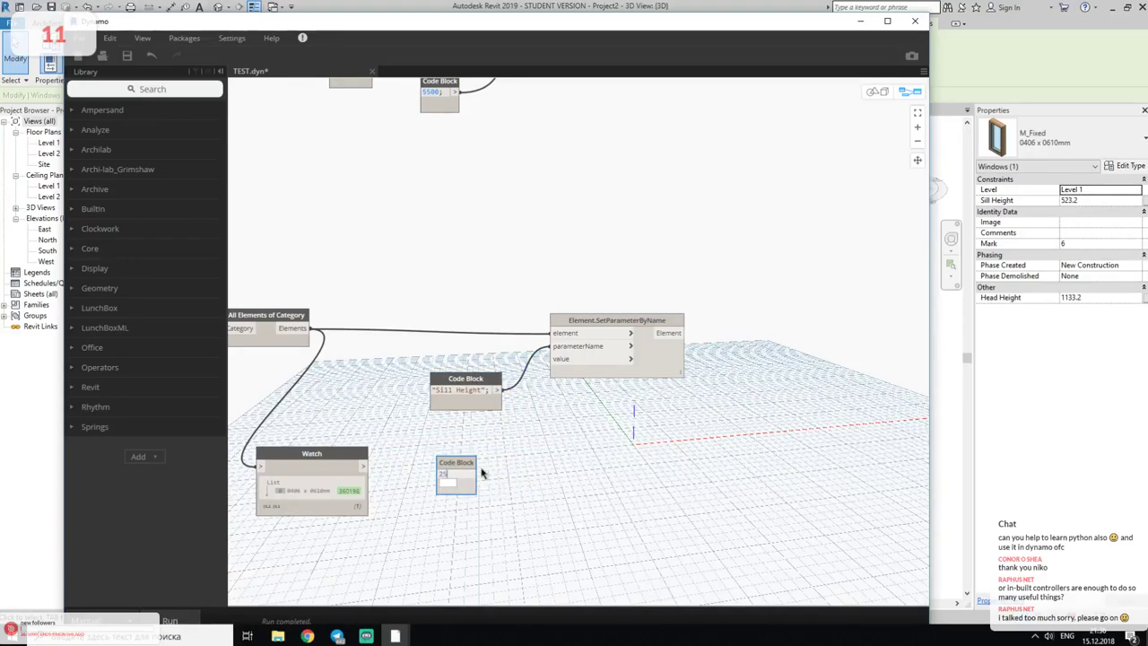
{"action": "type", "text": "2500;"}
{"action": "left_click", "coordinate": [493, 470]}
{"action": "left_click", "coordinate": [473, 474]}
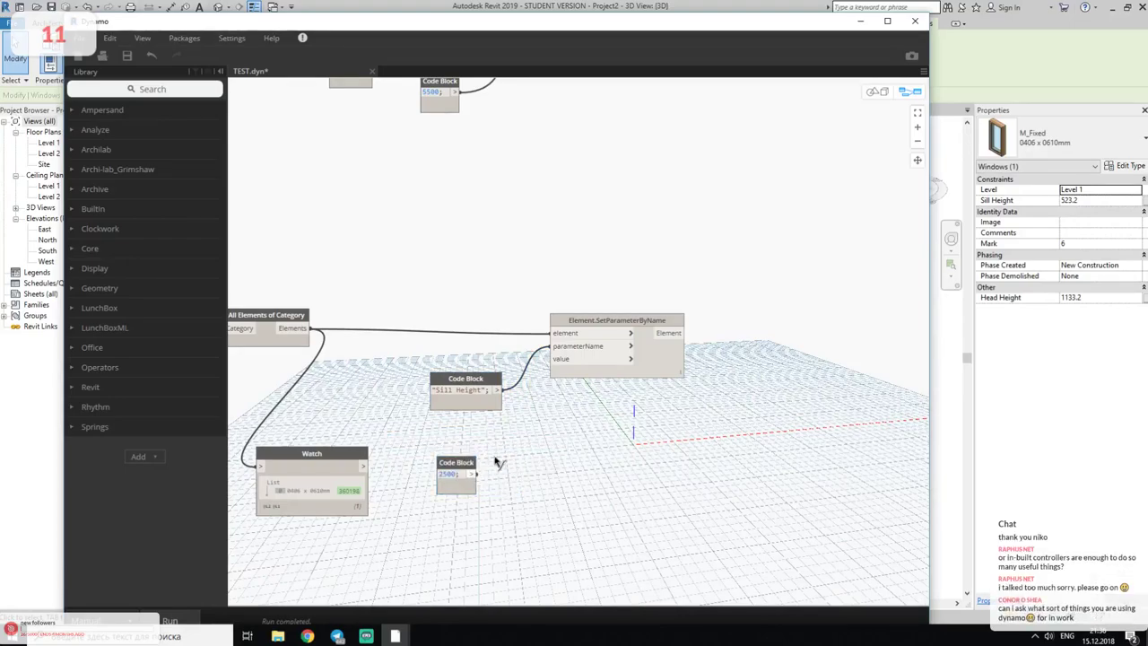
{"action": "left_click", "coordinate": [554, 359]}
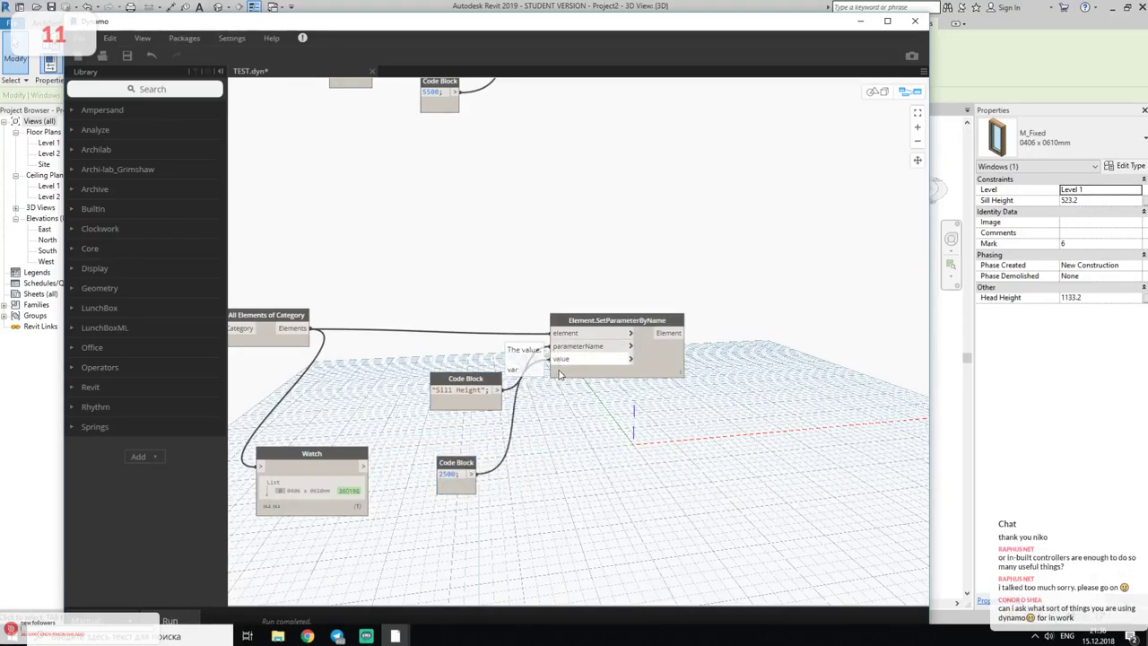
{"action": "double_click", "coordinate": [239, 14]}
{"action": "mouse_move", "coordinate": [183, 36]}
{"action": "left_mouse_down"}
{"action": "mouse_move", "coordinate": [516, 37]}
{"action": "mouse_move", "coordinate": [656, 234]}
{"action": "mouse_move", "coordinate": [623, 103]}
{"action": "left_mouse_up"}
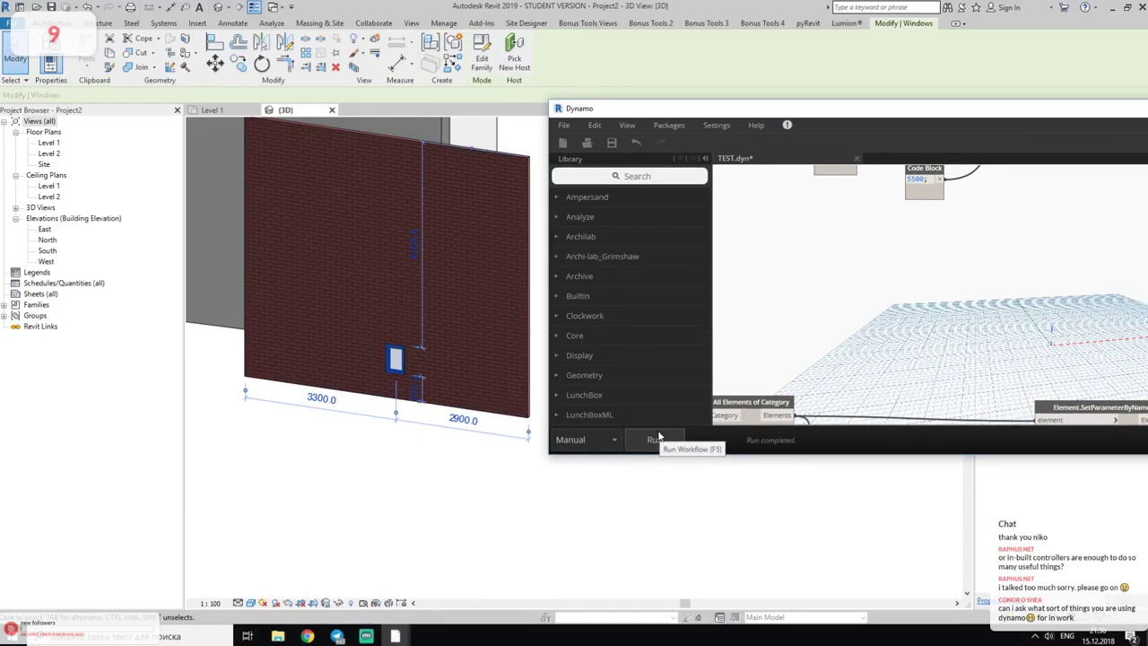
- Run the graph to raise the window's Sill Height to 2500, then review the graph
{"action": "left_click", "coordinate": [656, 438]}
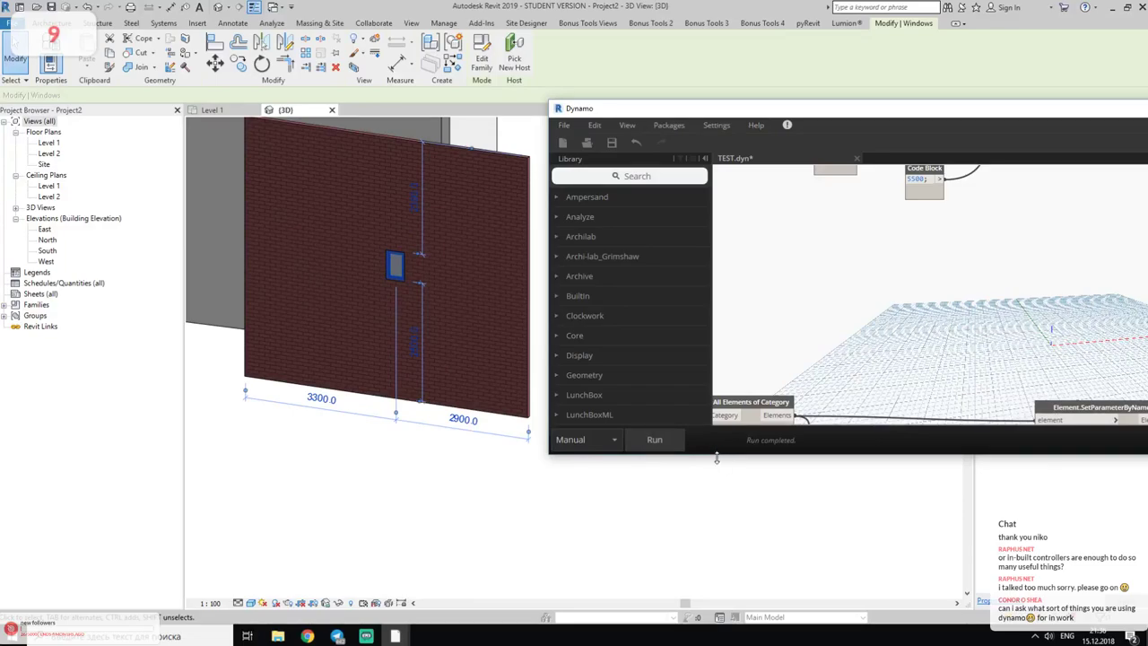
{"action": "left_click_drag", "start_coordinate": [717, 458], "coordinate": [718, 632]}
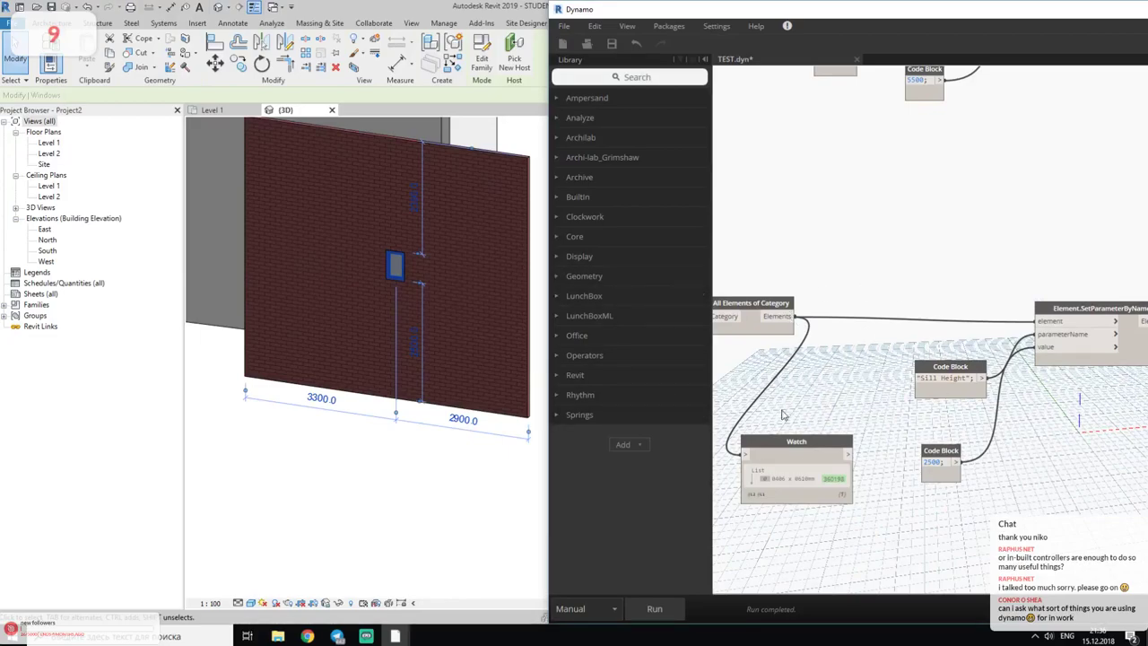
{"action": "middle_click_drag", "start_coordinate": [860, 382], "coordinate": [1122, 385]}
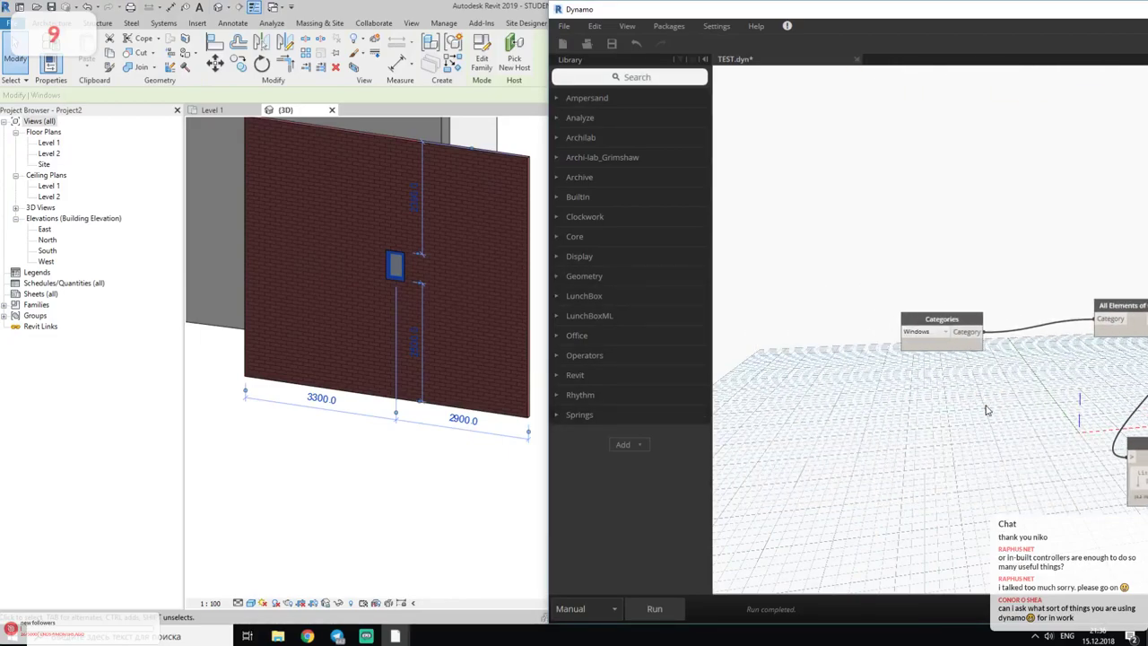
{"action": "middle_click_drag", "start_coordinate": [1121, 440], "coordinate": [899, 458]}
{"action": "middle_click_drag", "start_coordinate": [1090, 461], "coordinate": [827, 443]}
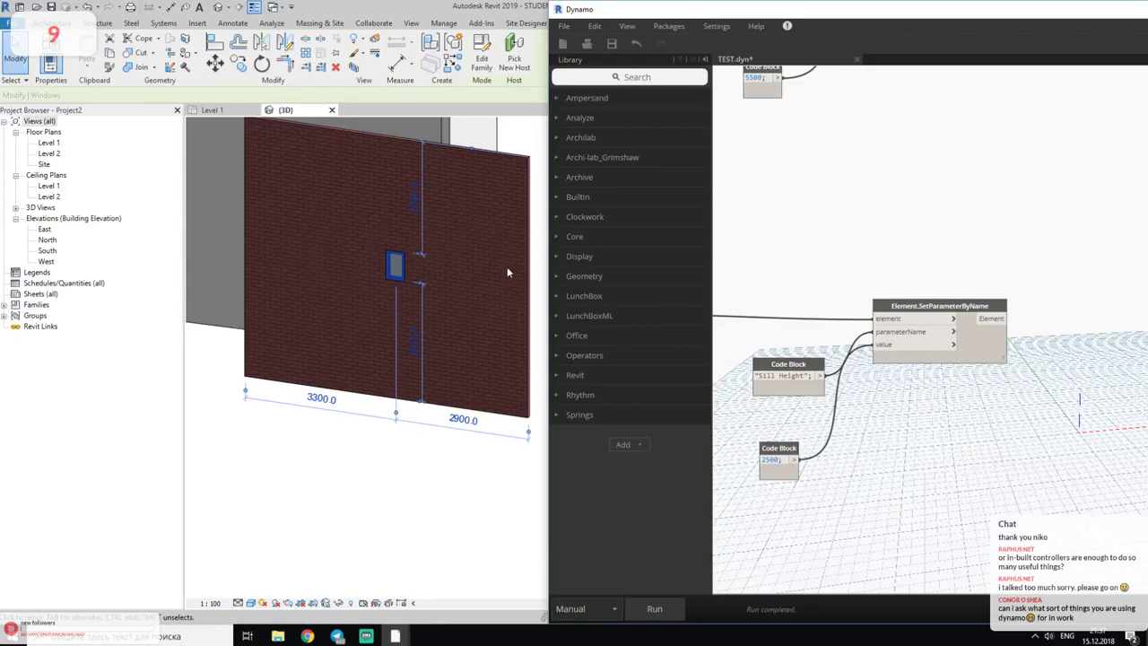
{"action": "mouse_move", "coordinate": [744, 11]}
{"action": "left_mouse_down"}
{"action": "mouse_move", "coordinate": [552, 280]}
{"action": "mouse_move", "coordinate": [462, 381]}
{"action": "left_mouse_up"}
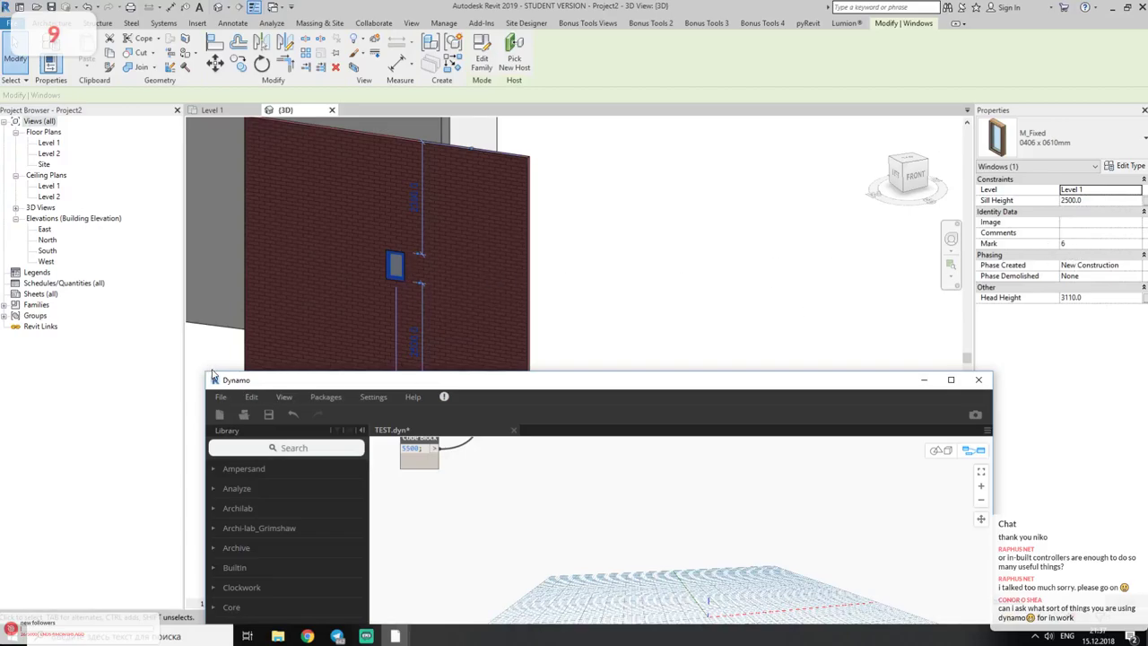
- Change the fixed window's Mark in the Properties palette from 6 to A
{"action": "left_click_drag", "start_coordinate": [206, 371], "coordinate": [303, 371]}
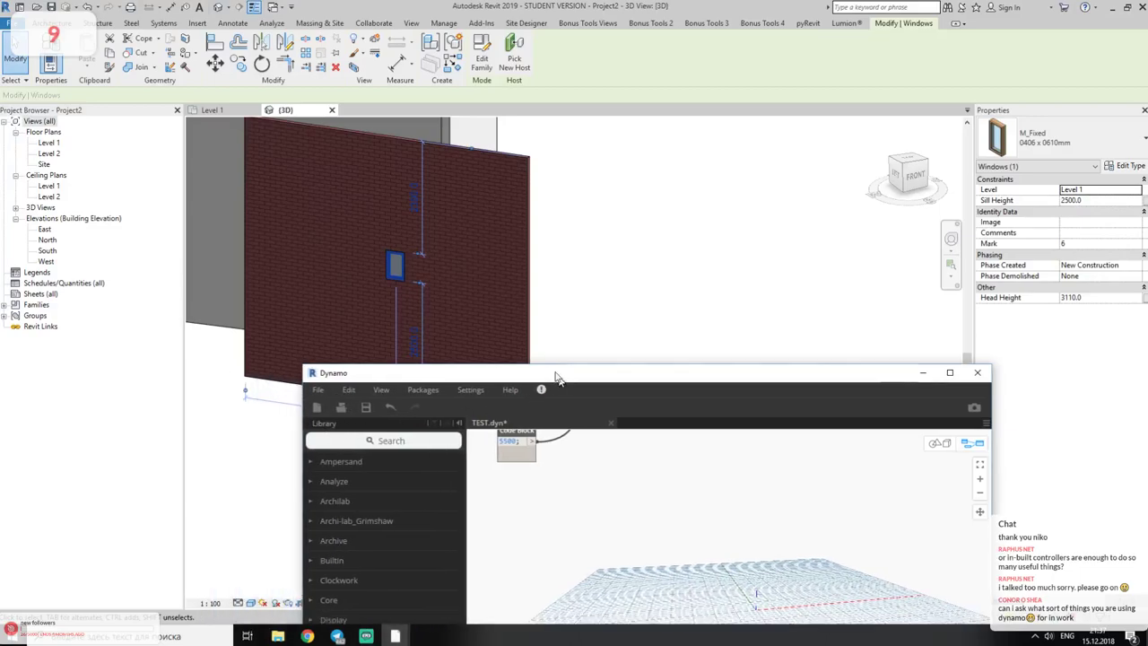
{"action": "mouse_move", "coordinate": [558, 380]}
{"action": "left_mouse_down"}
{"action": "mouse_move", "coordinate": [444, 186]}
{"action": "mouse_move", "coordinate": [488, 176]}
{"action": "left_mouse_up"}
{"action": "scroll", "coordinate": [607, 275], "scroll_direction": "down", "scroll_amount": 3}
{"action": "scroll", "coordinate": [607, 287], "scroll_direction": "left", "scroll_amount": 2}
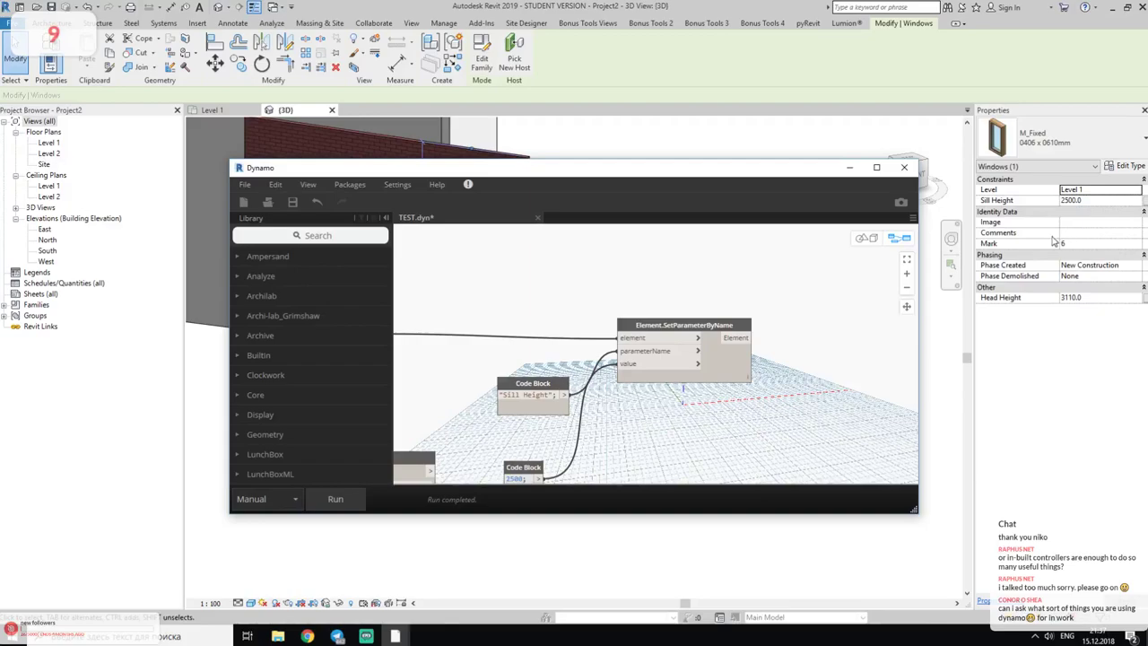
{"action": "left_click", "coordinate": [1092, 243]}
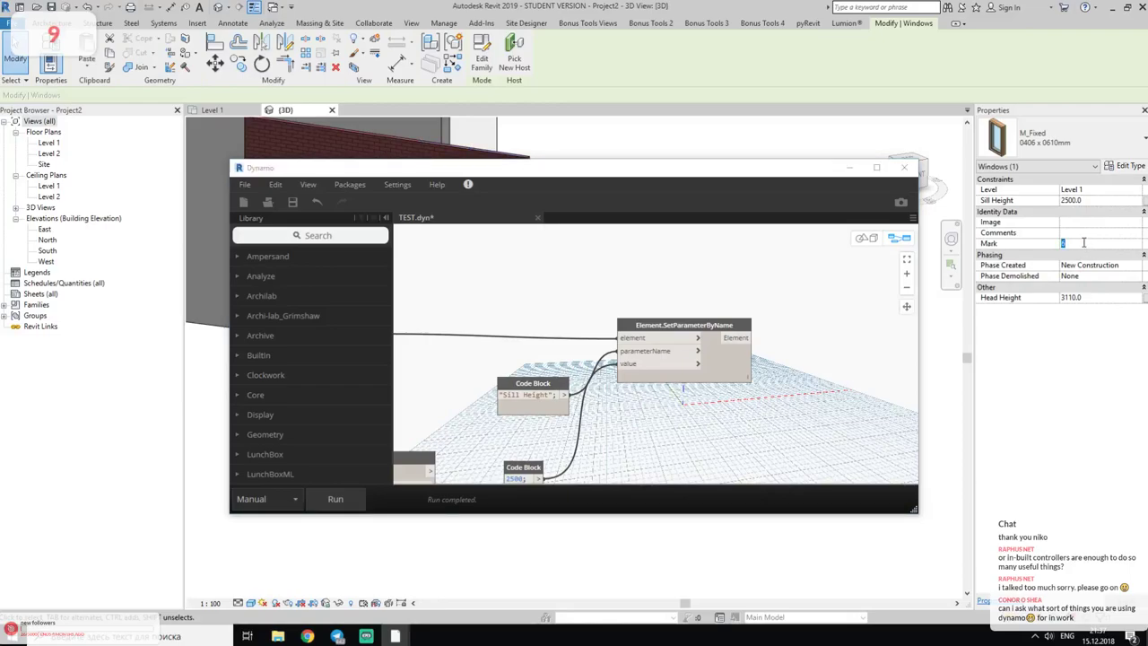
{"action": "type", "text": "A"}
{"action": "left_click", "coordinate": [889, 319]}
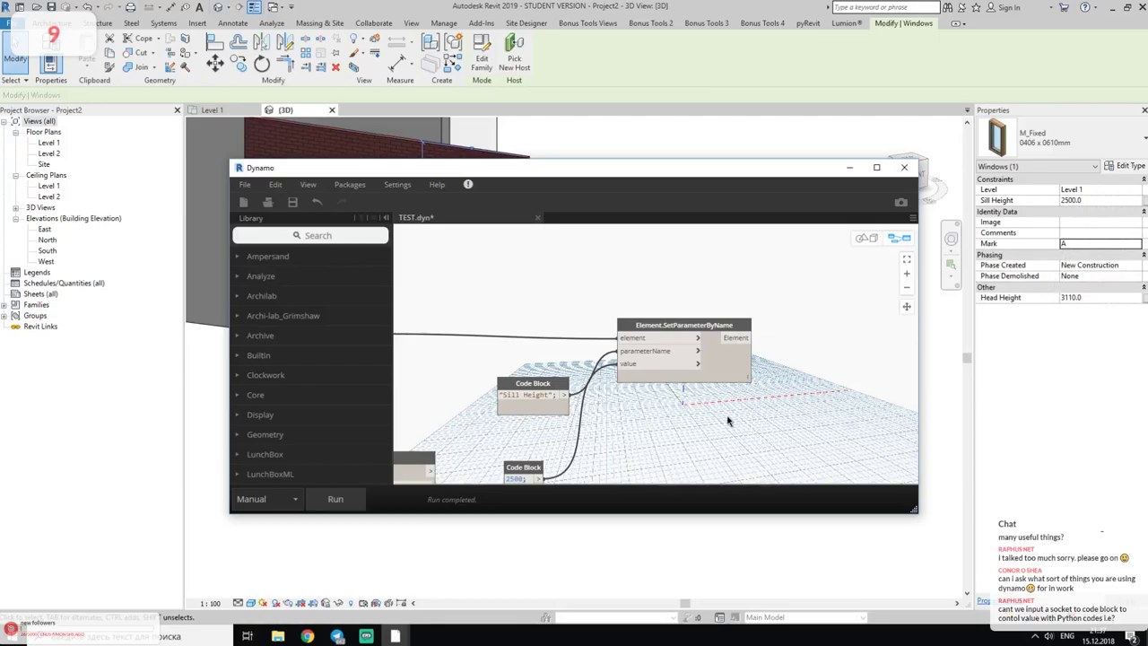
- Change the parameter-name Code Block from "Sill Height" to "Mark"
{"action": "middle_click_drag", "start_coordinate": [602, 414], "coordinate": [627, 399]}
{"action": "scroll", "coordinate": [606, 391], "scroll_direction": "up", "scroll_amount": 2}
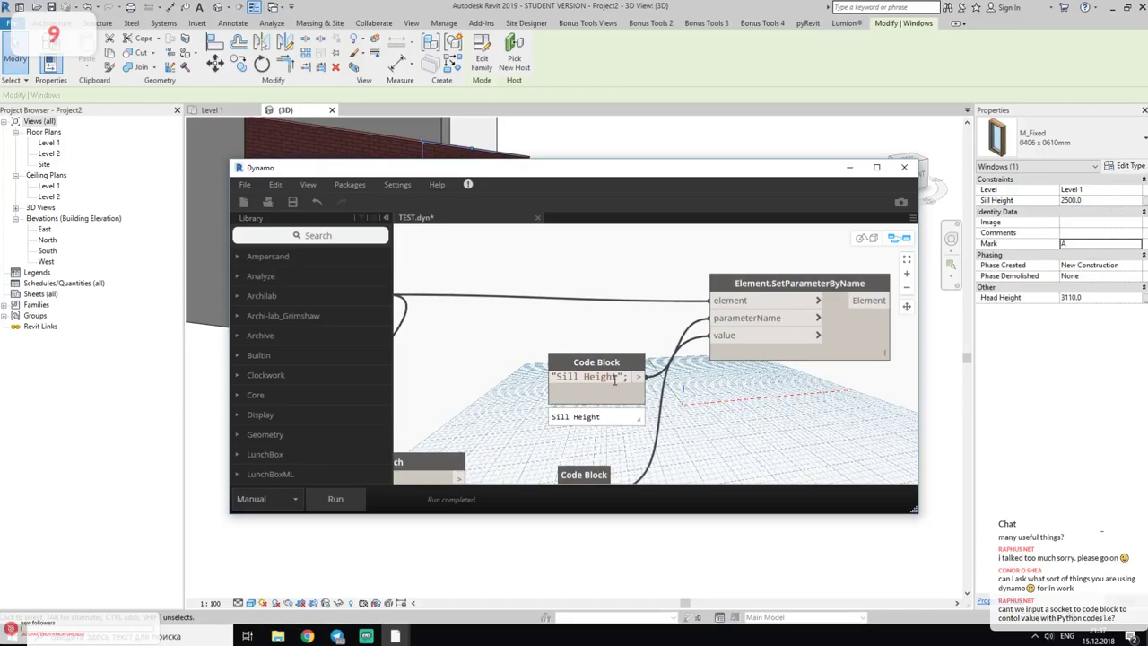
{"action": "left_click_drag", "start_coordinate": [618, 377], "coordinate": [557, 376]}
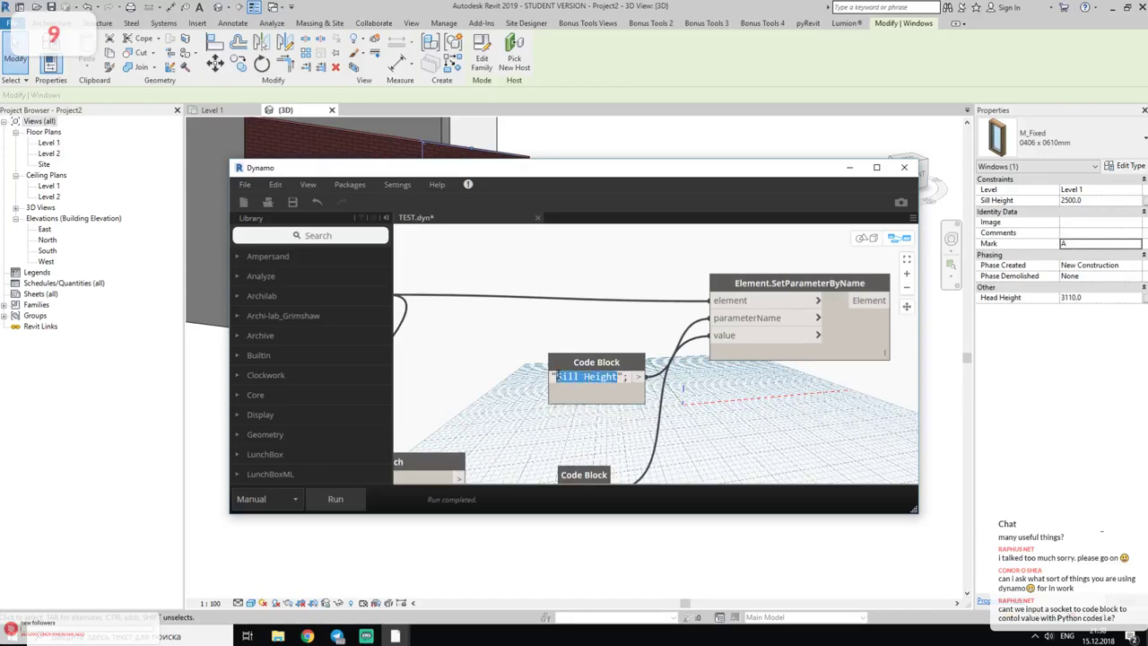
{"action": "key", "text": "BackSpace"}
{"action": "type", "text": "k"}
{"action": "left_click", "coordinate": [547, 390]}
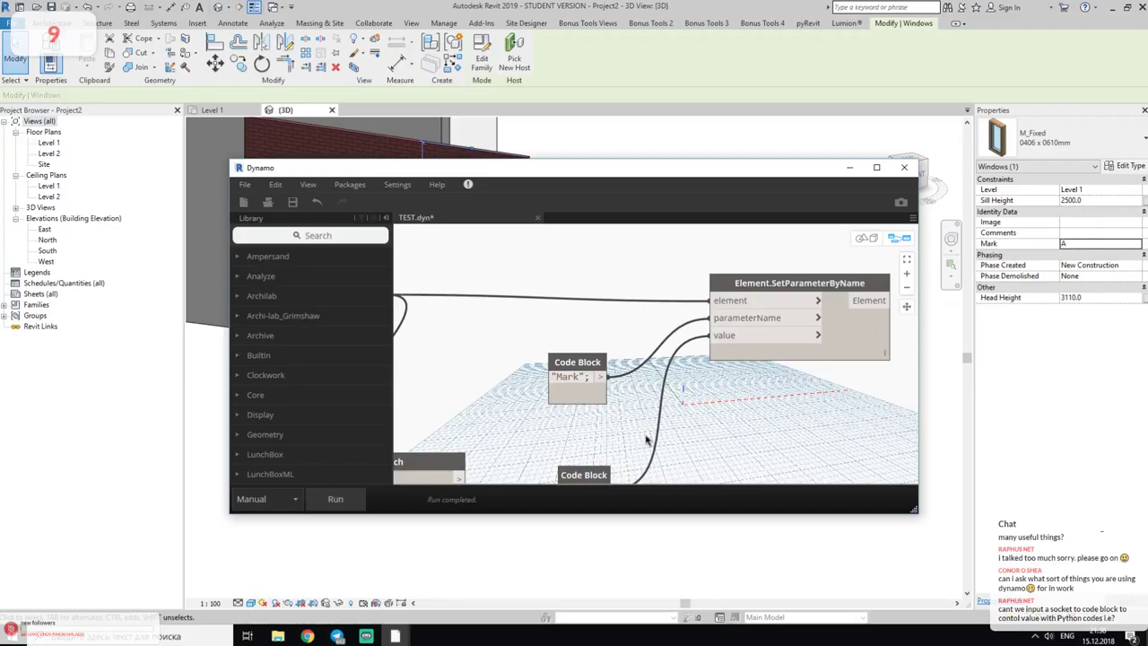
- Replace the value 2500 with 12 and run so the window's Mark becomes 12
{"action": "middle_click_drag", "start_coordinate": [648, 441], "coordinate": [694, 341]}
{"action": "left_click_drag", "start_coordinate": [629, 391], "coordinate": [542, 388]}
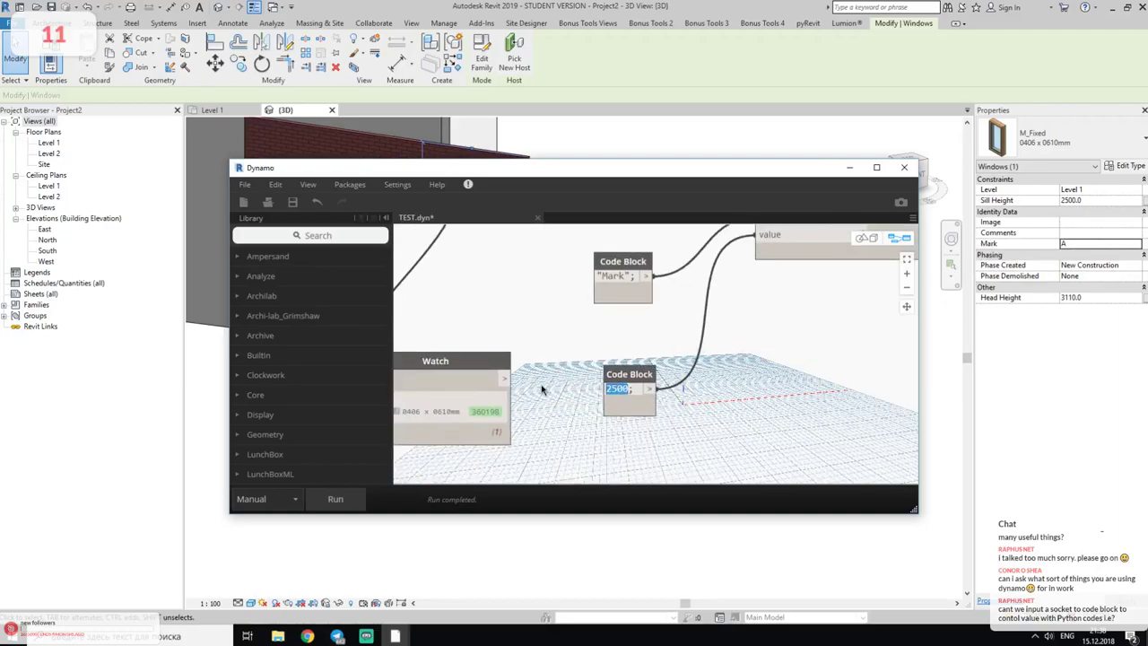
{"action": "type", "text": "a5"}
{"action": "left_click", "coordinate": [335, 498]}
{"action": "mouse_move", "coordinate": [238, 170]}
{"action": "left_mouse_down"}
{"action": "mouse_move", "coordinate": [284, 173]}
{"action": "mouse_move", "coordinate": [438, 28]}
{"action": "mouse_move", "coordinate": [456, 39]}
{"action": "left_mouse_up"}
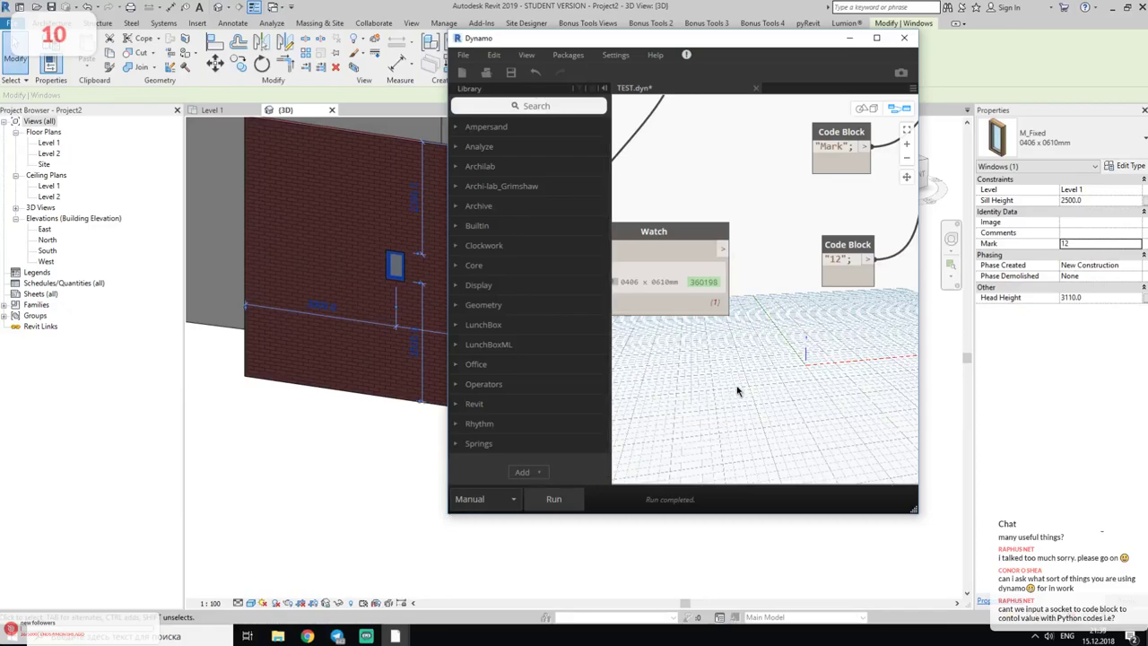
- Move the Mark Code Blocks and SetParameterByName node further down the graph
{"action": "scroll", "coordinate": [738, 390], "scroll_direction": "down", "scroll_amount": 3}
{"action": "scroll", "coordinate": [738, 391], "scroll_direction": "down", "scroll_amount": 2}
{"action": "scroll", "coordinate": [737, 391], "scroll_direction": "down", "scroll_amount": 1}
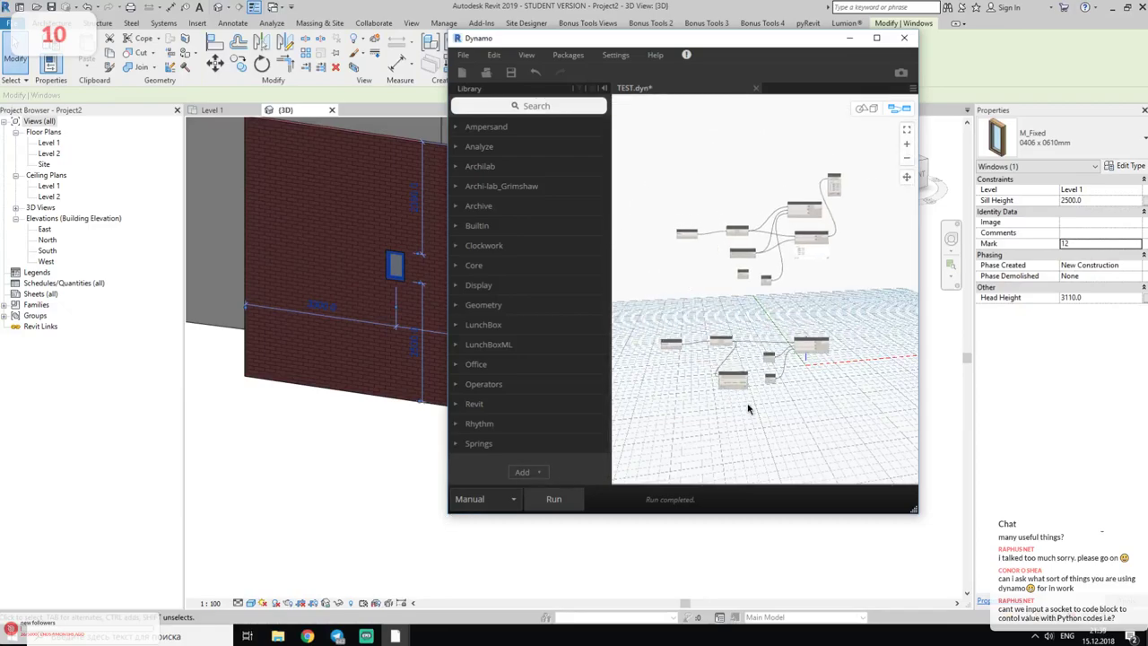
{"action": "scroll", "coordinate": [737, 390], "scroll_direction": "up", "scroll_amount": 1}
{"action": "scroll", "coordinate": [653, 353], "scroll_direction": "up", "scroll_amount": 2}
{"action": "middle_click_drag", "start_coordinate": [652, 352], "coordinate": [771, 367]}
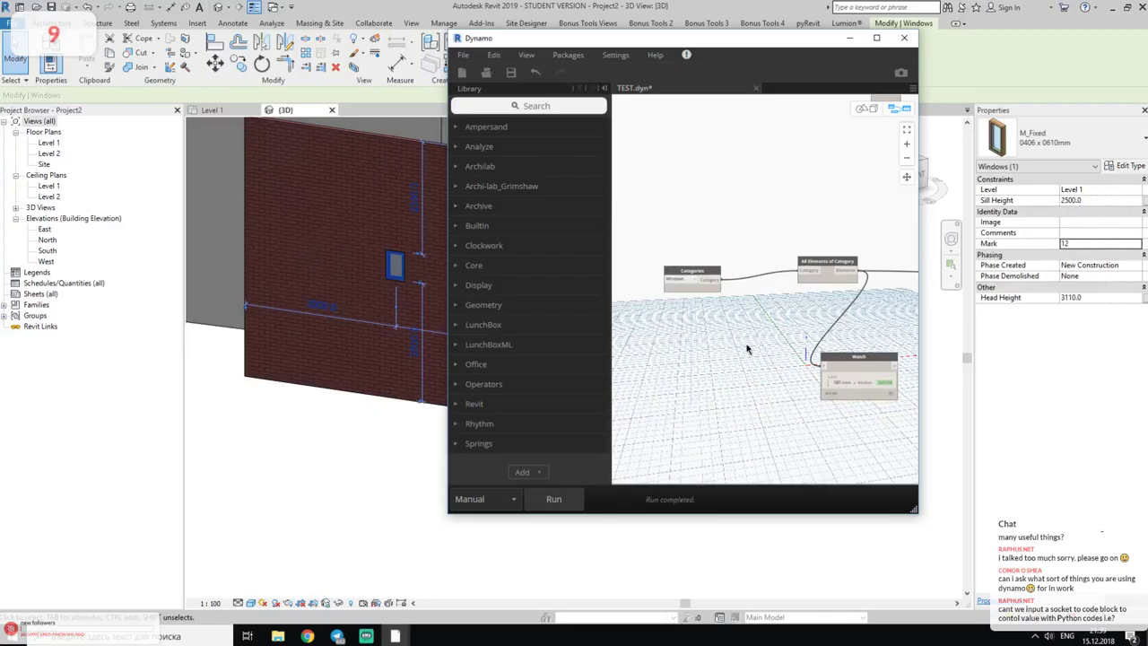
{"action": "middle_click_drag", "start_coordinate": [750, 351], "coordinate": [699, 335]}
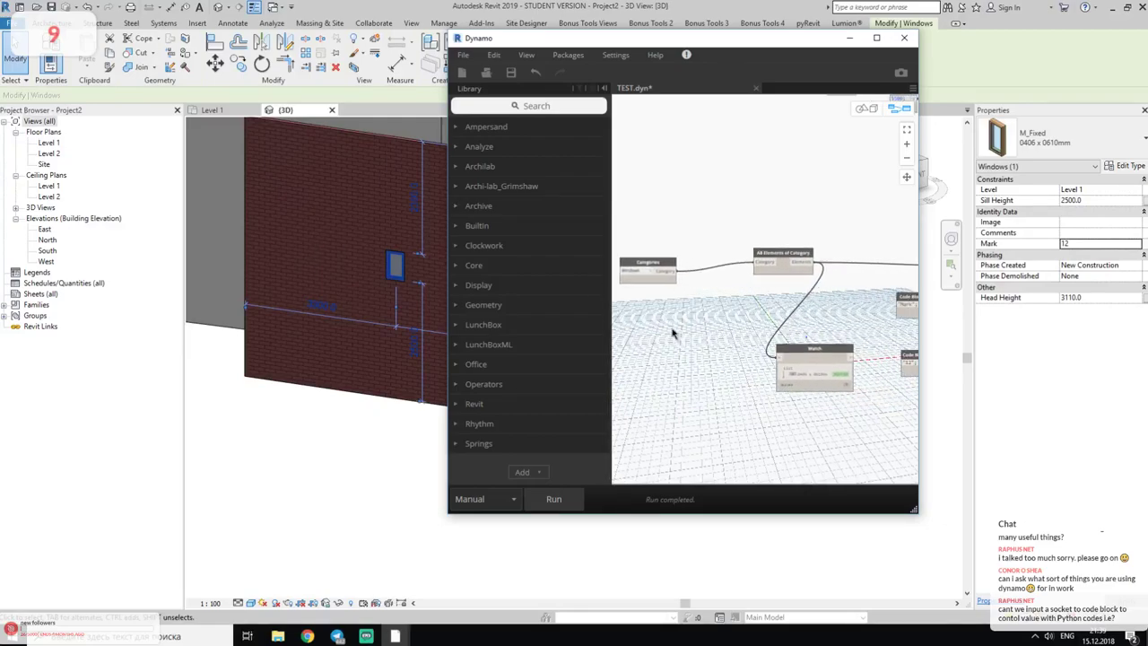
{"action": "middle_click_drag", "start_coordinate": [889, 368], "coordinate": [700, 350]}
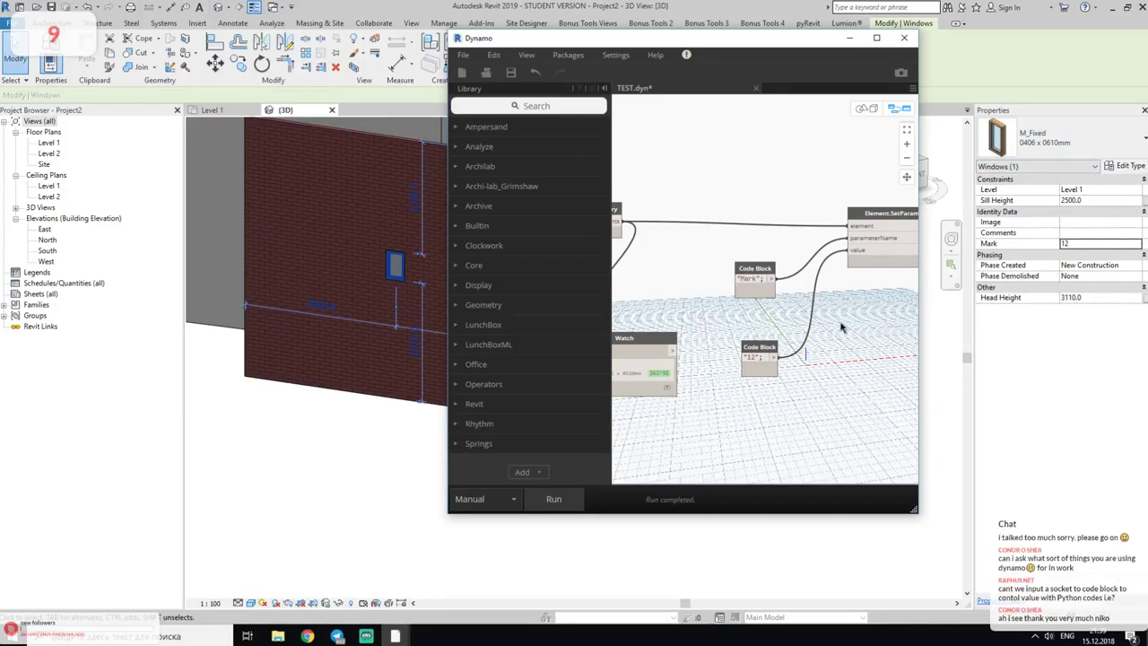
{"action": "scroll", "coordinate": [843, 330], "scroll_direction": "up", "scroll_amount": 1}
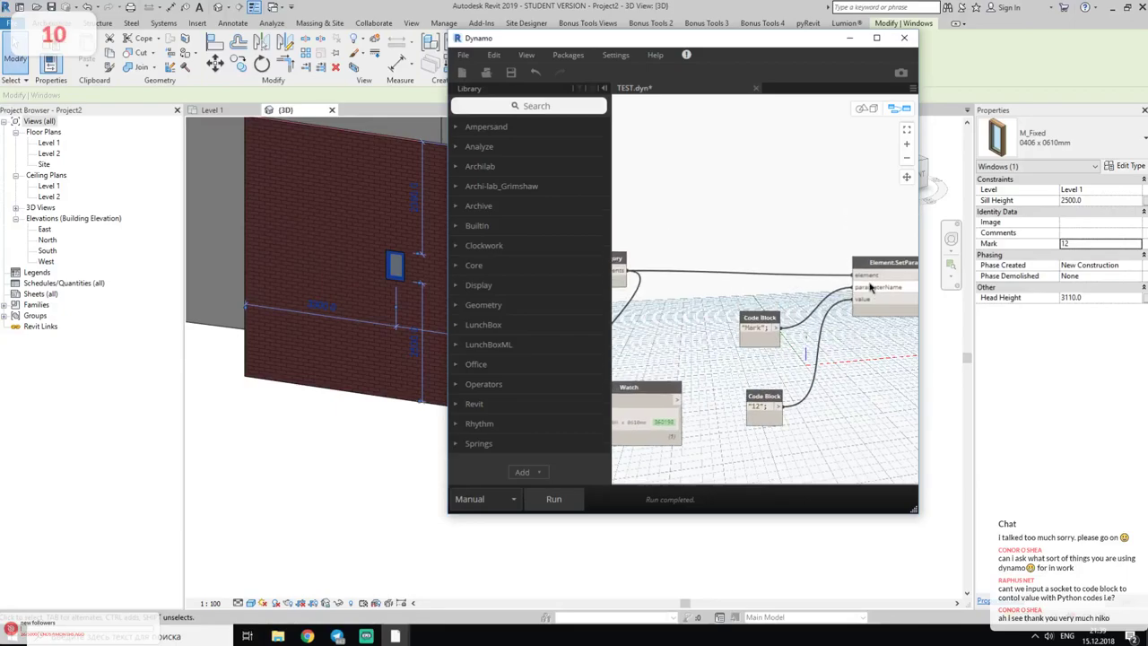
{"action": "scroll", "coordinate": [776, 246], "scroll_direction": "down", "scroll_amount": 3}
{"action": "scroll", "coordinate": [776, 246], "scroll_direction": "down", "scroll_amount": 2}
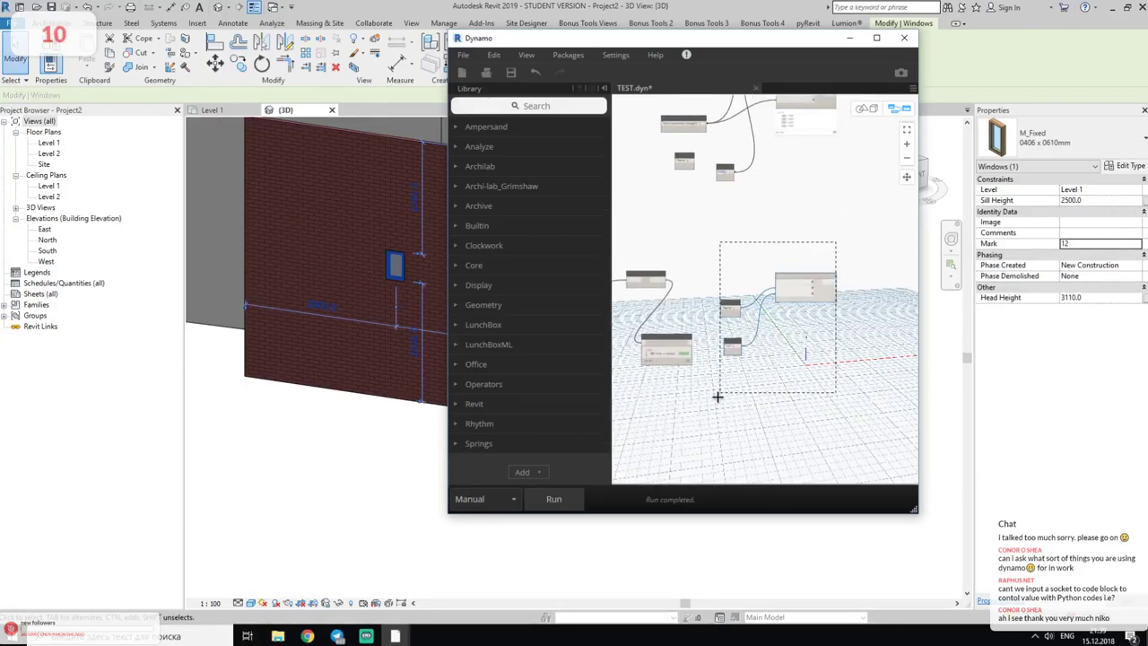
{"action": "left_click_drag", "start_coordinate": [796, 285], "coordinate": [796, 401]}
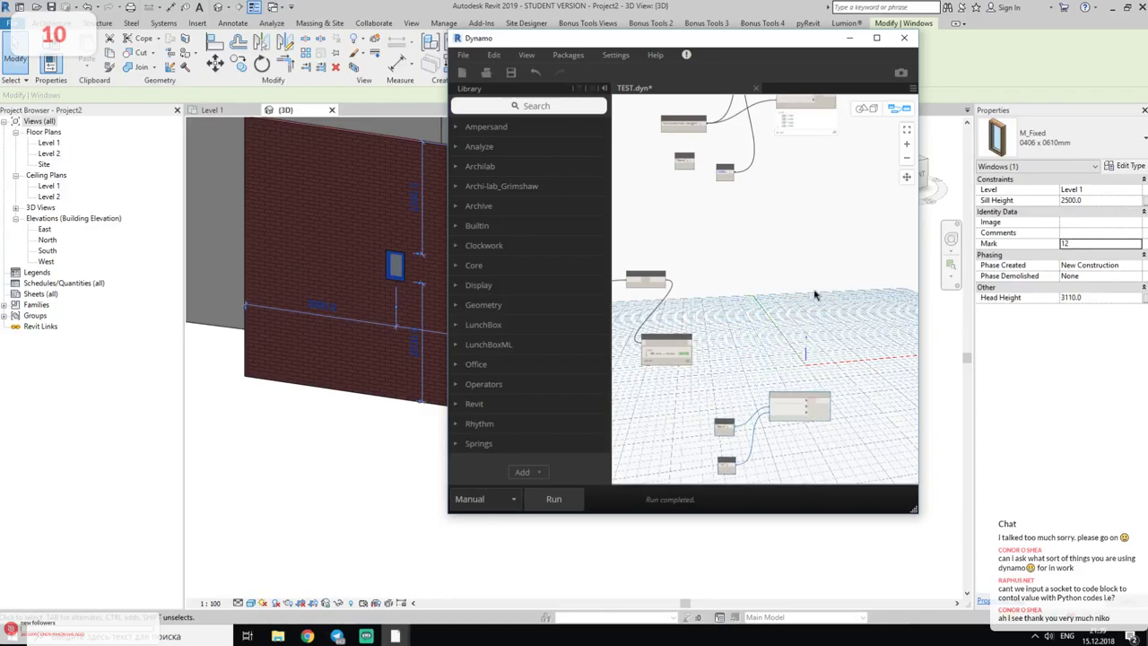
{"action": "middle_click_drag", "start_coordinate": [765, 173], "coordinate": [767, 286]}
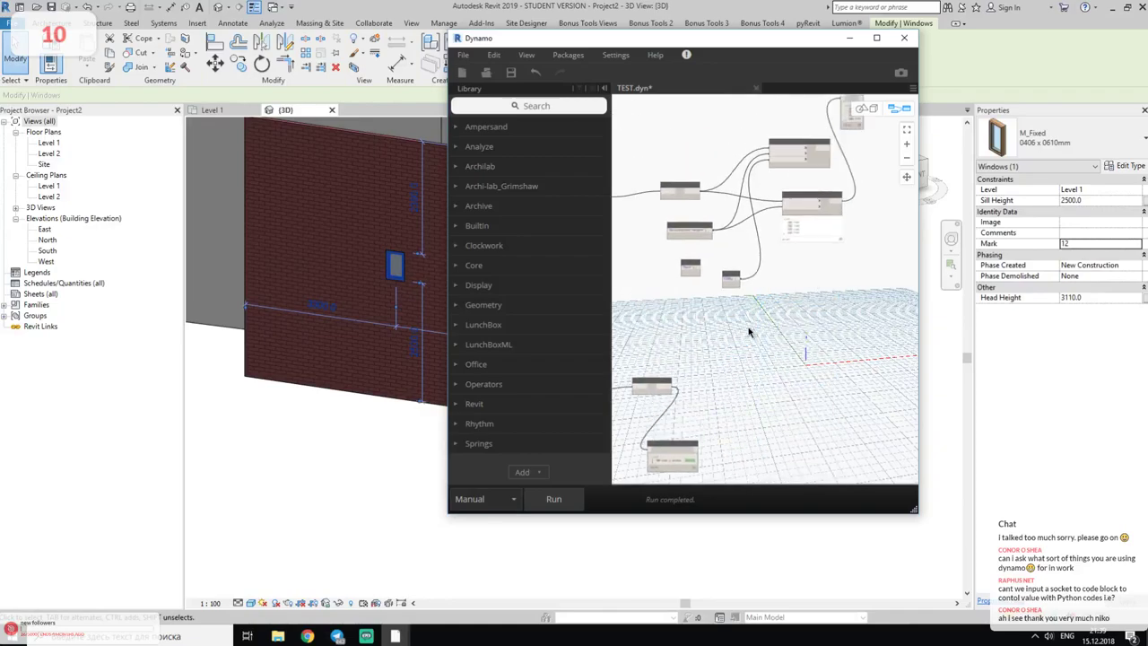
- Move GetParameterValueByName lower and wire the window Elements into its element input
{"action": "left_click", "coordinate": [812, 201]}
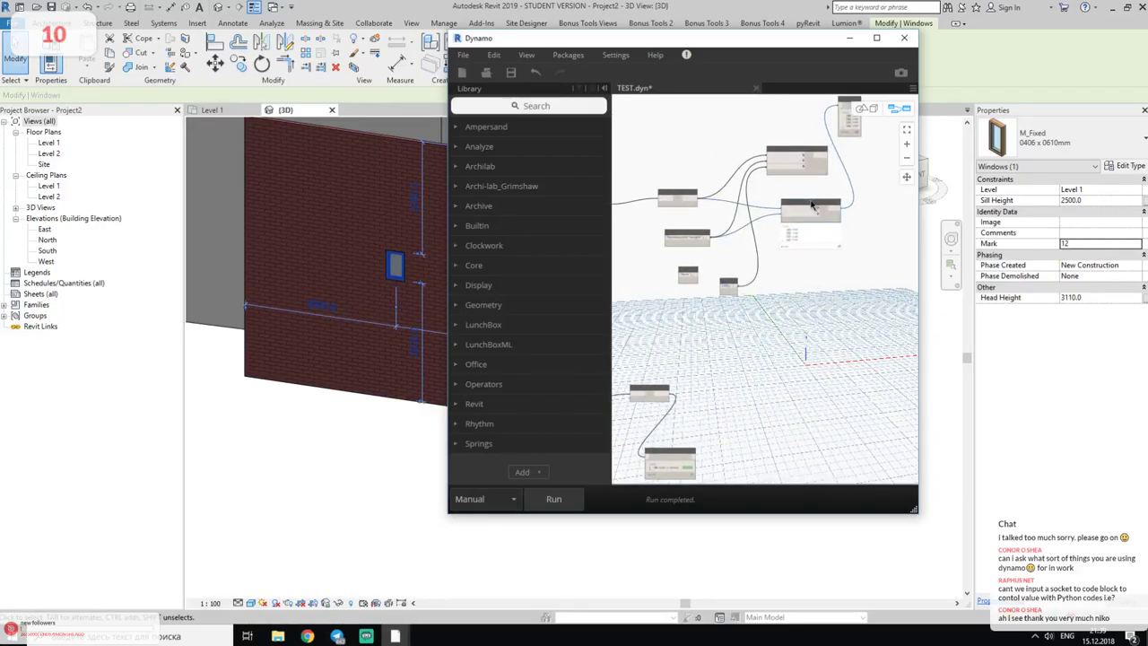
{"action": "left_click_drag", "start_coordinate": [812, 201], "coordinate": [771, 413]}
{"action": "middle_click_drag", "start_coordinate": [682, 459], "coordinate": [677, 392]}
{"action": "scroll", "coordinate": [732, 467], "scroll_direction": "up", "scroll_amount": 2}
{"action": "scroll", "coordinate": [732, 467], "scroll_direction": "up", "scroll_amount": 1}
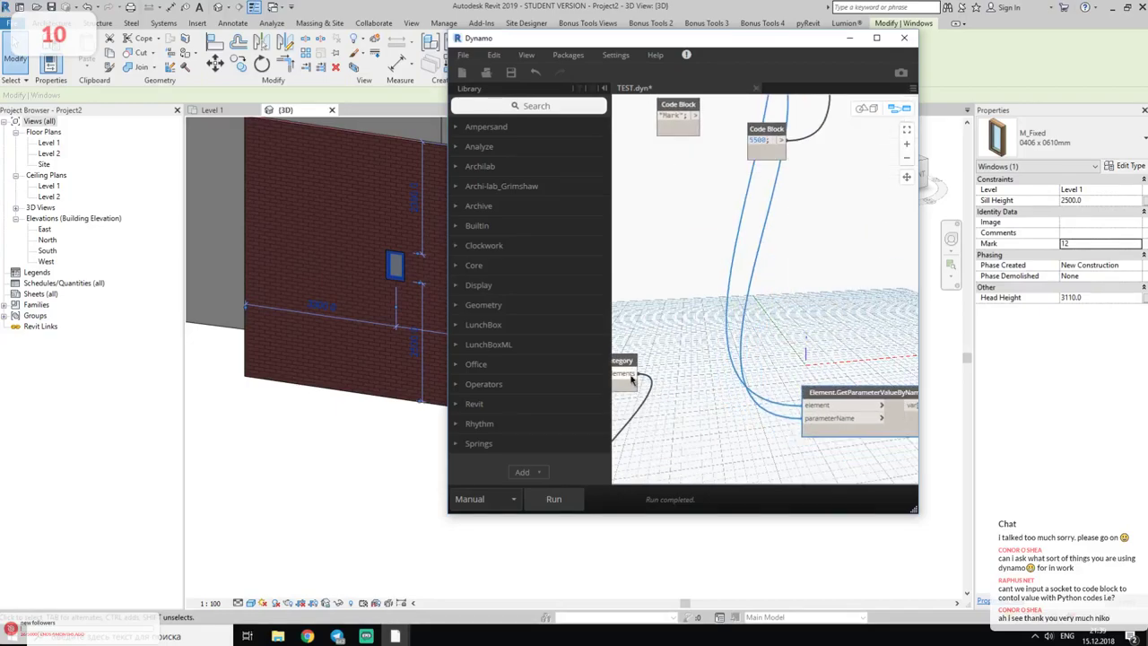
{"action": "mouse_move", "coordinate": [637, 375]}
{"action": "left_mouse_down"}
{"action": "mouse_move", "coordinate": [824, 406]}
{"action": "mouse_move", "coordinate": [861, 341]}
{"action": "left_mouse_up"}
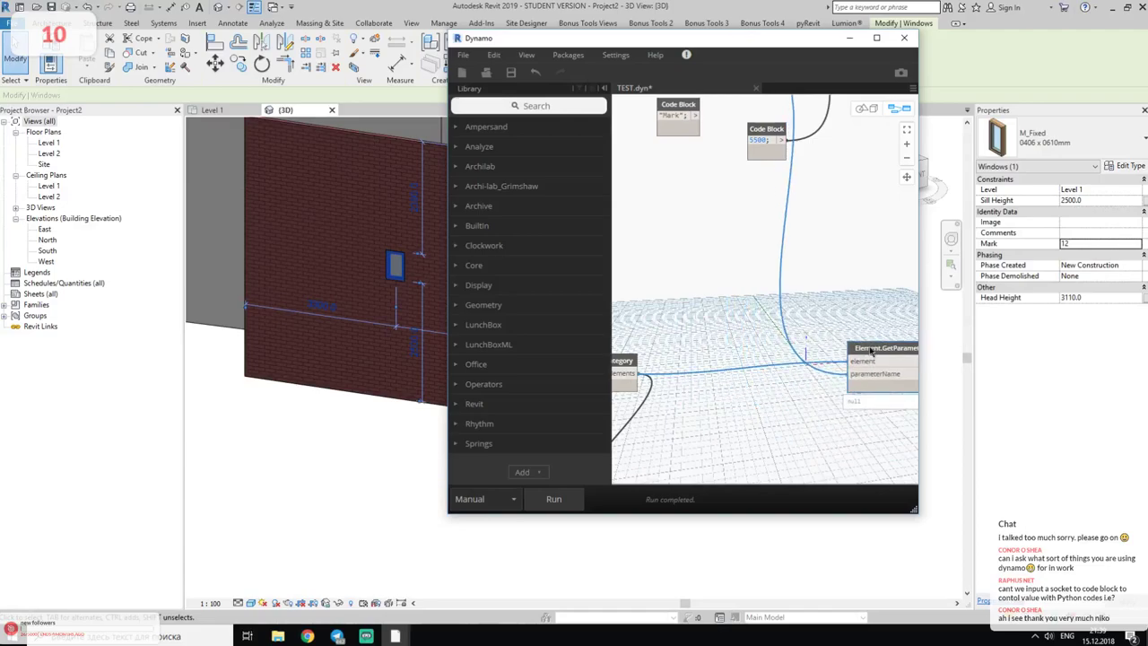
{"action": "scroll", "coordinate": [768, 355], "scroll_direction": "down", "scroll_amount": 2}
{"action": "left_click_drag", "start_coordinate": [685, 389], "coordinate": [655, 409]}
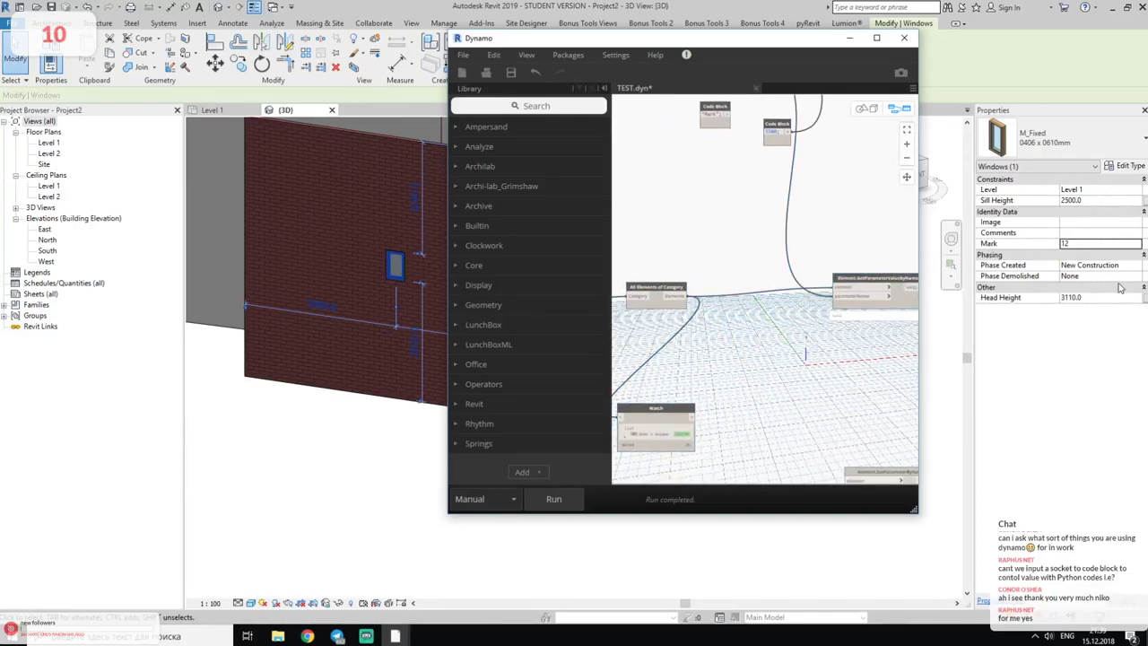
{"action": "left_click", "coordinate": [1132, 177]}
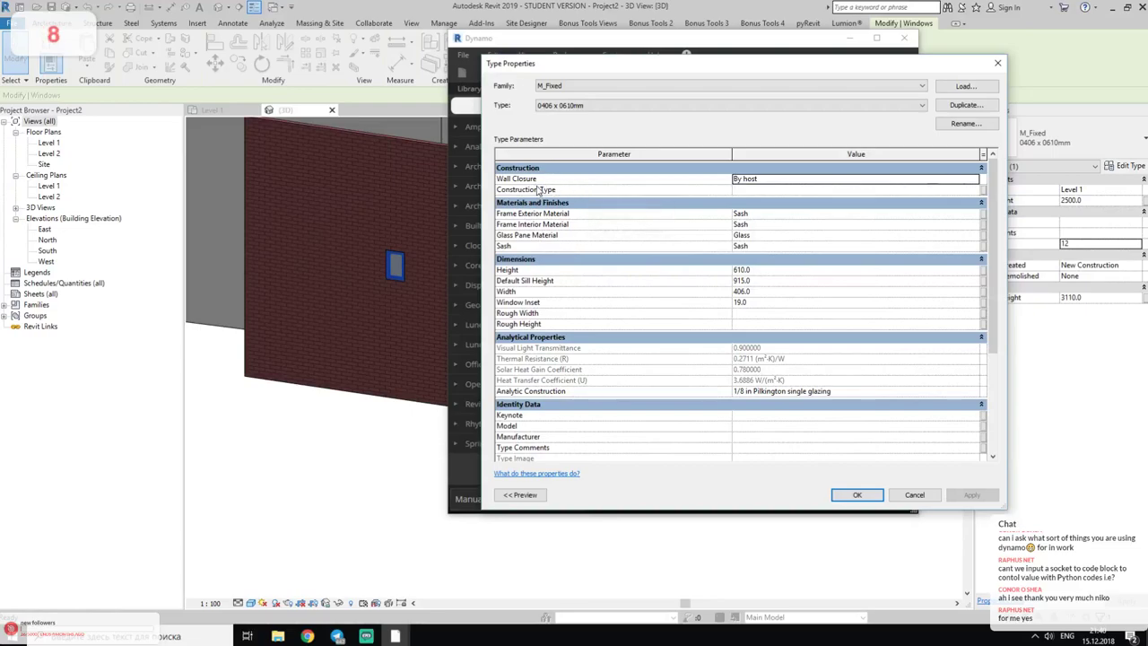
{"action": "scroll", "coordinate": [567, 235], "scroll_direction": "down", "scroll_amount": 3}
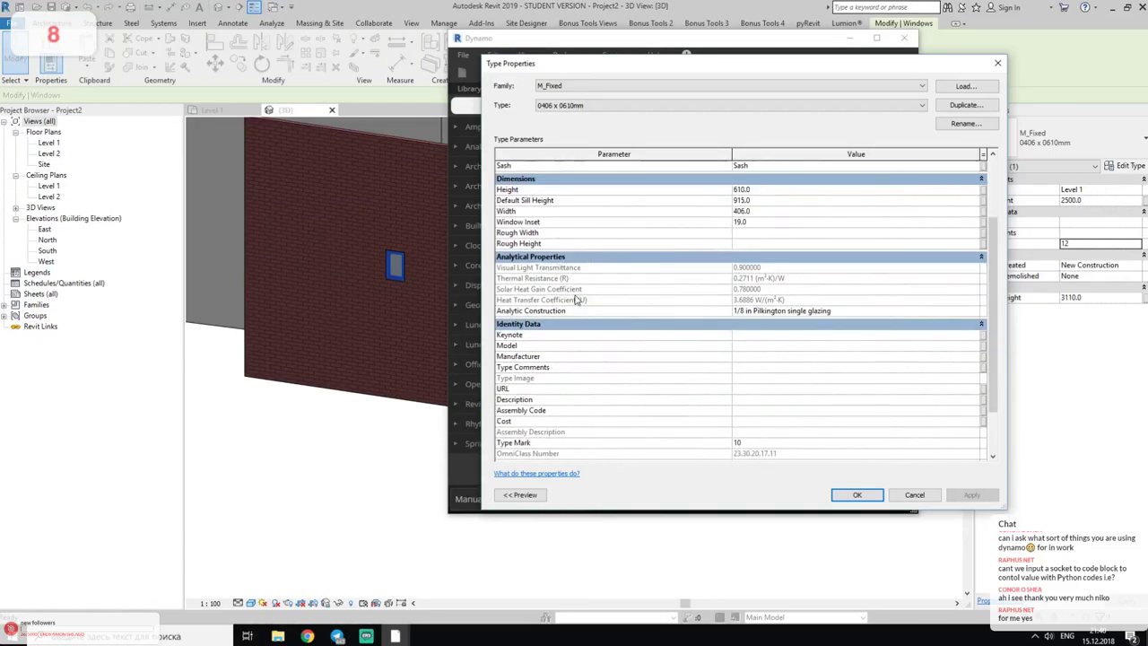
{"action": "scroll", "coordinate": [582, 327], "scroll_direction": "down", "scroll_amount": 1}
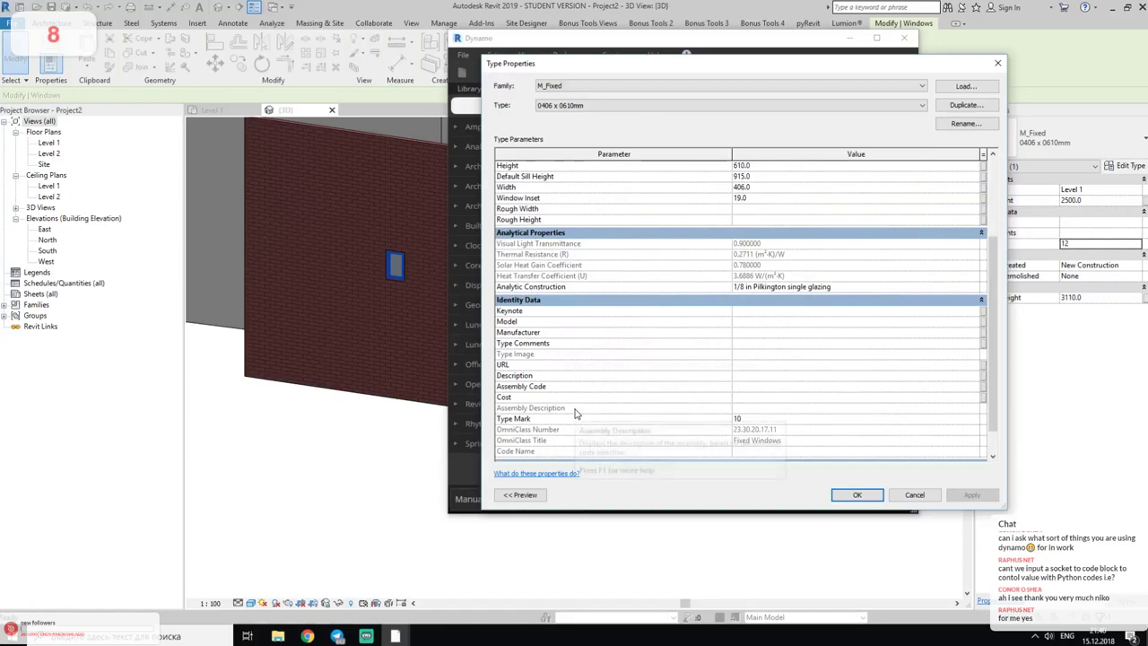
{"action": "scroll", "coordinate": [552, 368], "scroll_direction": "up", "scroll_amount": 3}
{"action": "scroll", "coordinate": [552, 369], "scroll_direction": "up", "scroll_amount": 1}
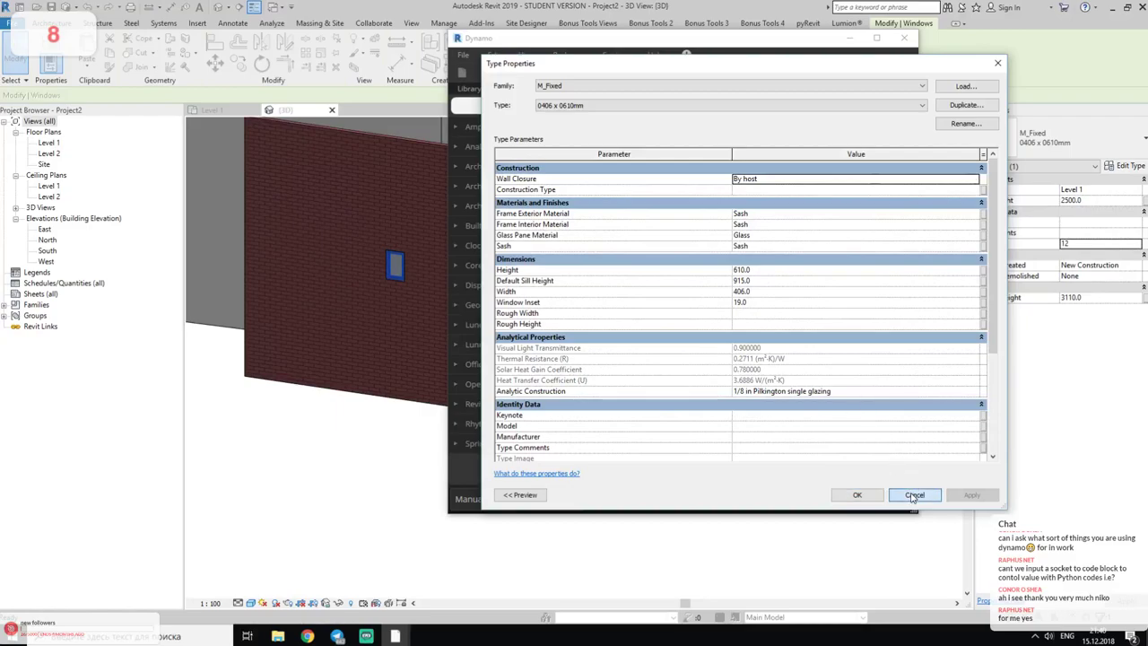
{"action": "left_click", "coordinate": [914, 494]}
- Search the node library for 'element' and scroll through the matching nodes
{"action": "scroll", "coordinate": [696, 310], "scroll_direction": "up", "scroll_amount": 1}
{"action": "scroll", "coordinate": [709, 308], "scroll_direction": "up", "scroll_amount": 2}
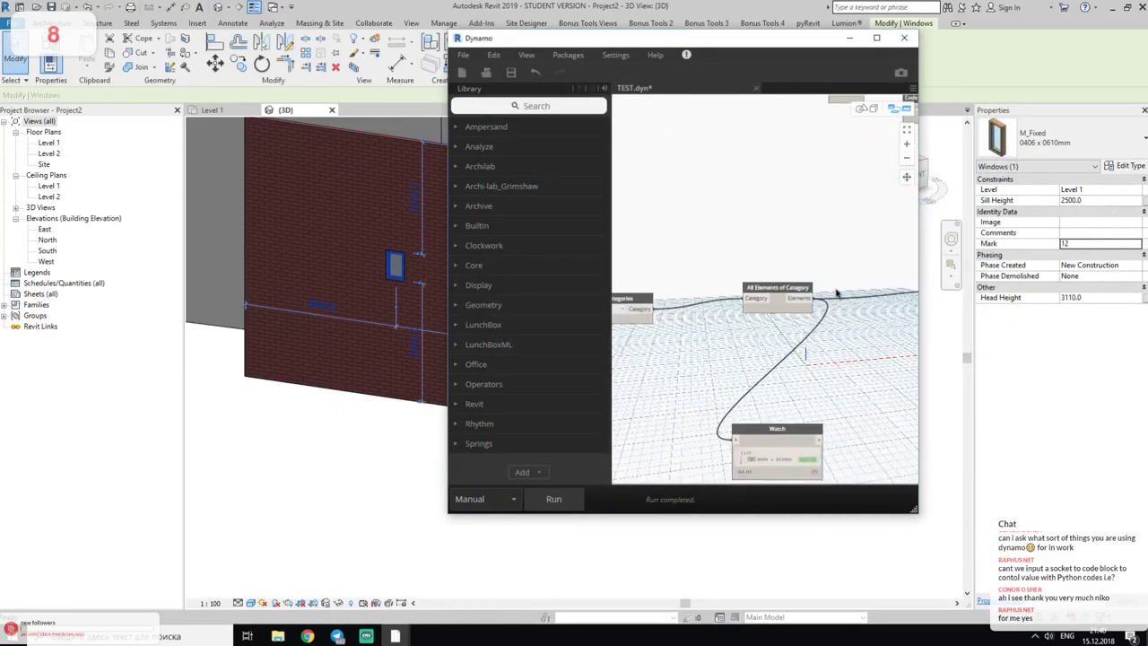
{"action": "scroll", "coordinate": [723, 307], "scroll_direction": "up", "scroll_amount": 2}
{"action": "scroll", "coordinate": [739, 306], "scroll_direction": "up", "scroll_amount": 1}
{"action": "scroll", "coordinate": [739, 306], "scroll_direction": "down", "scroll_amount": 1}
{"action": "scroll", "coordinate": [727, 345], "scroll_direction": "down", "scroll_amount": 2}
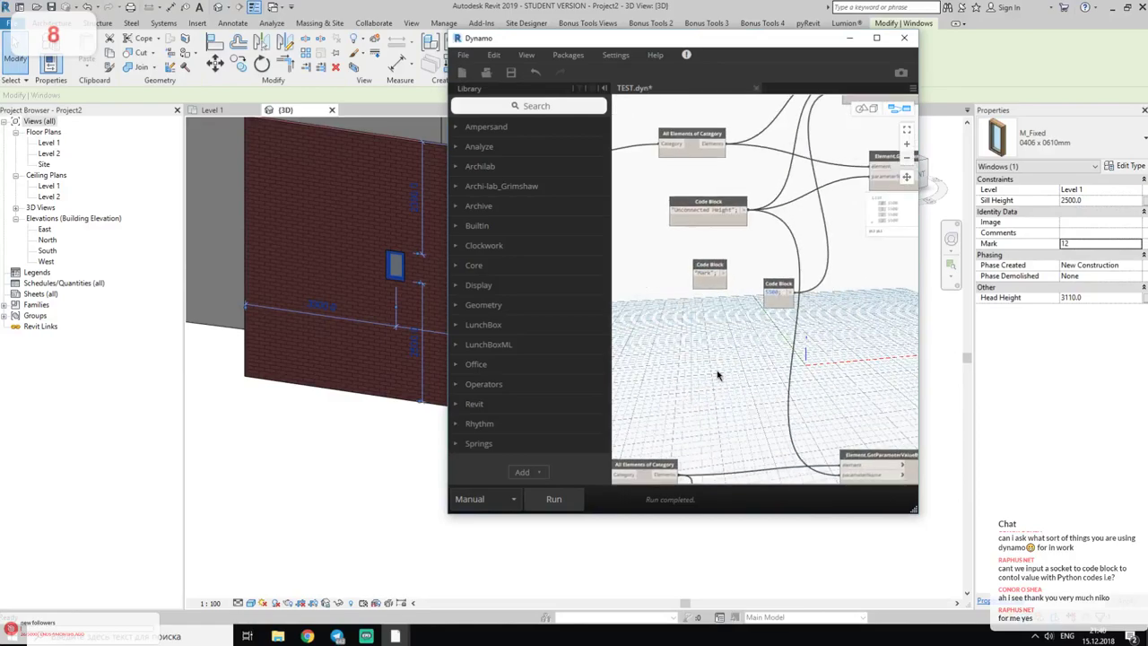
{"action": "scroll", "coordinate": [790, 381], "scroll_direction": "up", "scroll_amount": 1}
{"action": "scroll", "coordinate": [800, 381], "scroll_direction": "down", "scroll_amount": 2}
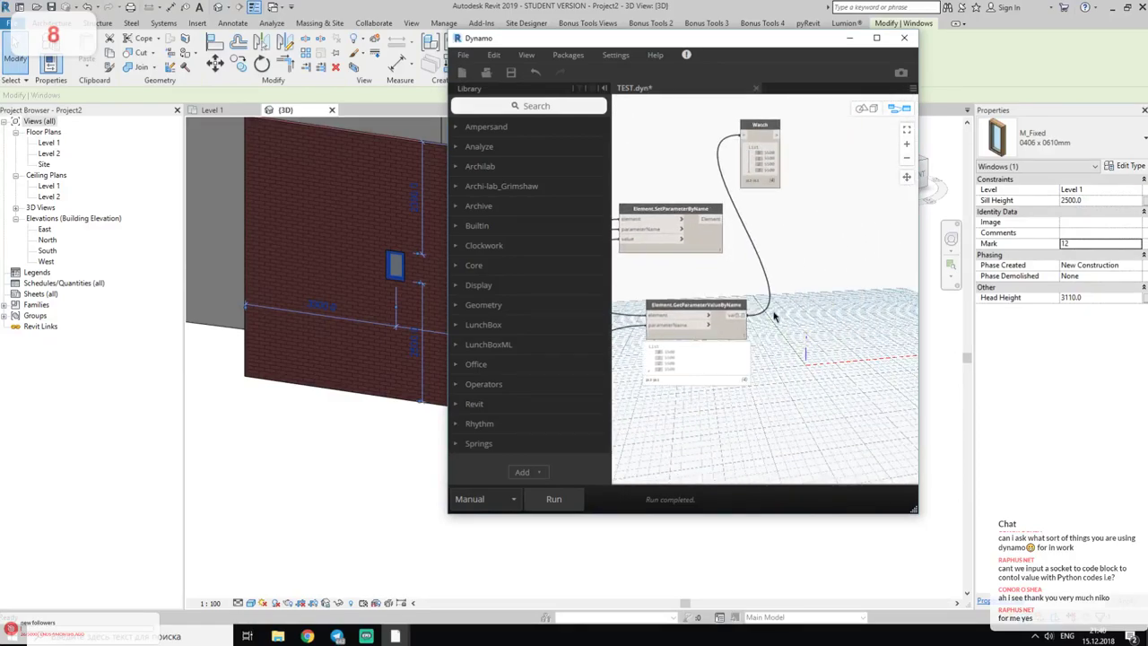
{"action": "scroll", "coordinate": [754, 305], "scroll_direction": "up", "scroll_amount": 2}
{"action": "scroll", "coordinate": [750, 298], "scroll_direction": "down", "scroll_amount": 2}
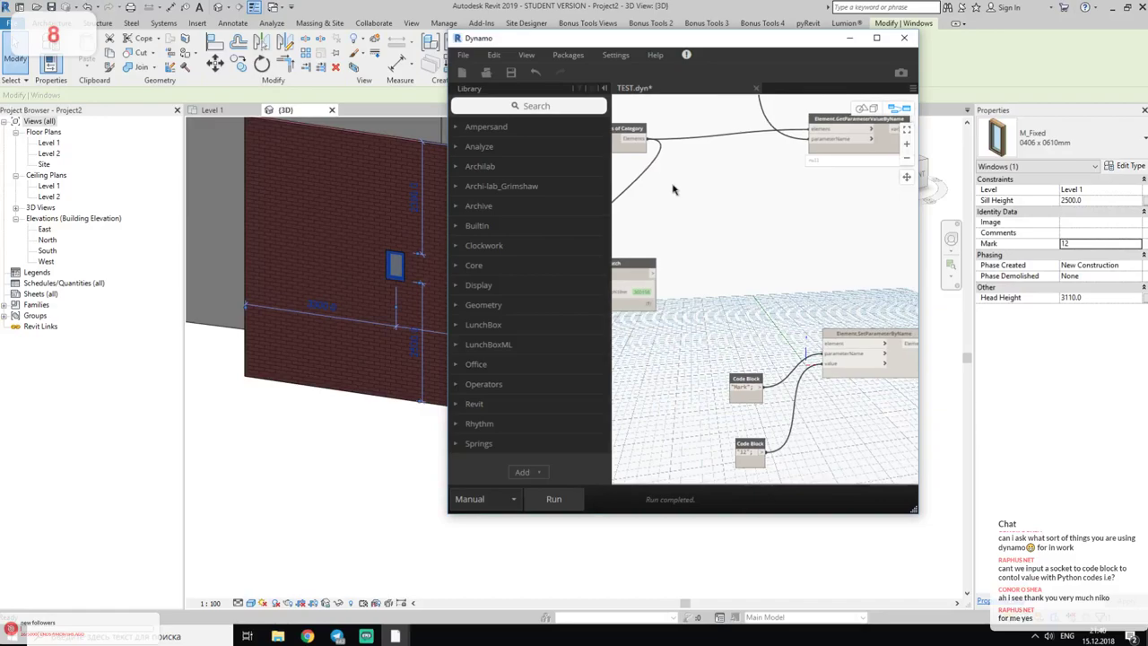
{"action": "scroll", "coordinate": [700, 234], "scroll_direction": "up", "scroll_amount": 2}
{"action": "scroll", "coordinate": [686, 211], "scroll_direction": "down", "scroll_amount": 1}
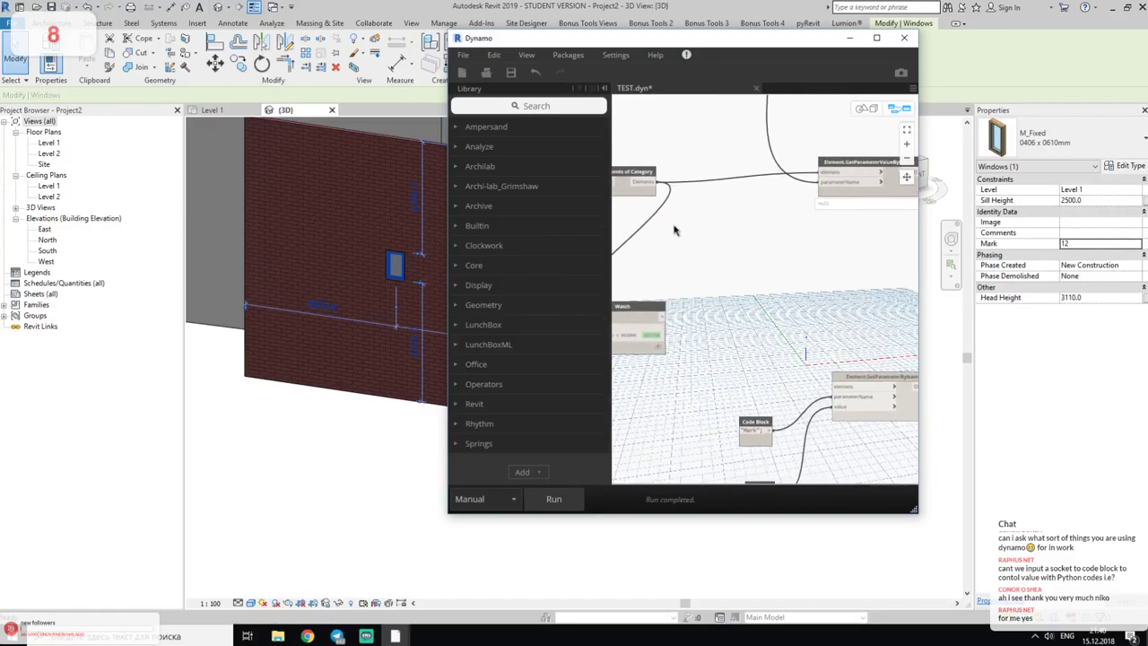
{"action": "scroll", "coordinate": [682, 215], "scroll_direction": "up", "scroll_amount": 1}
{"action": "left_click", "coordinate": [537, 104]}
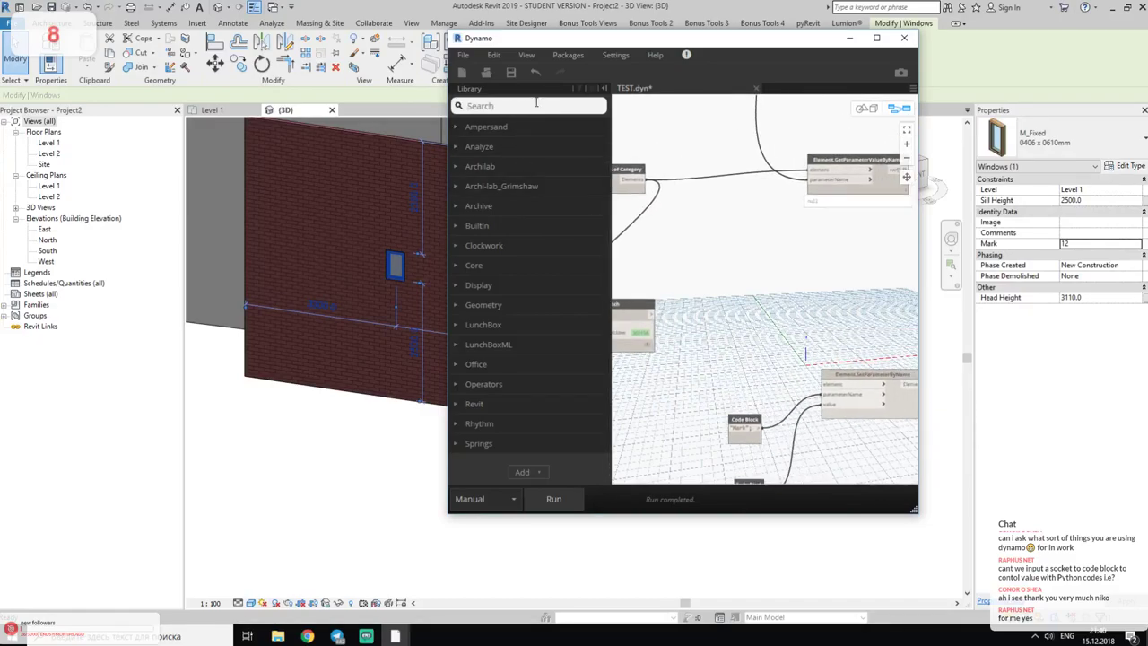
{"action": "type", "text": "element"}
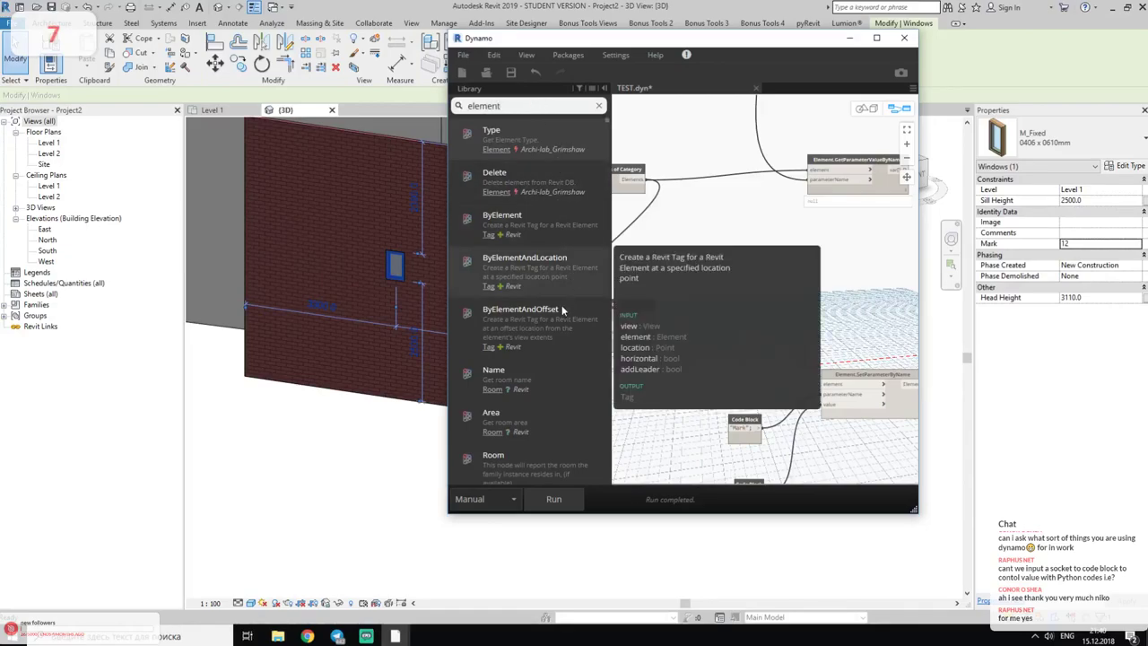
{"action": "mouse_move", "coordinate": [539, 224]}
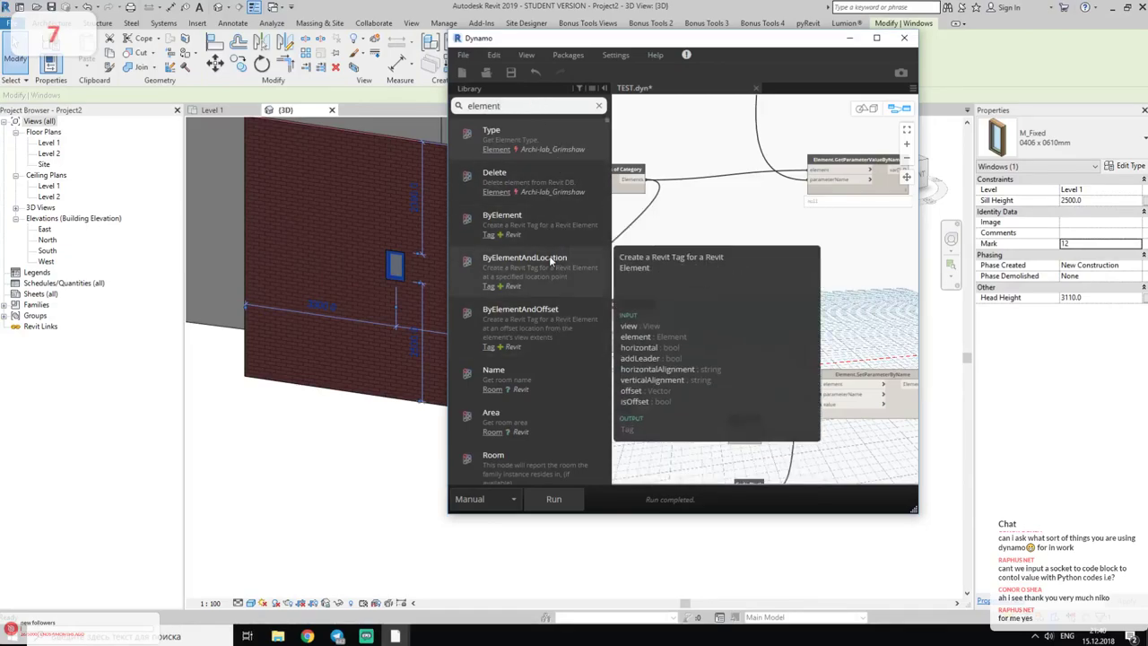
{"action": "scroll", "coordinate": [561, 242], "scroll_direction": "down", "scroll_amount": 3}
{"action": "scroll", "coordinate": [562, 242], "scroll_direction": "down", "scroll_amount": 3}
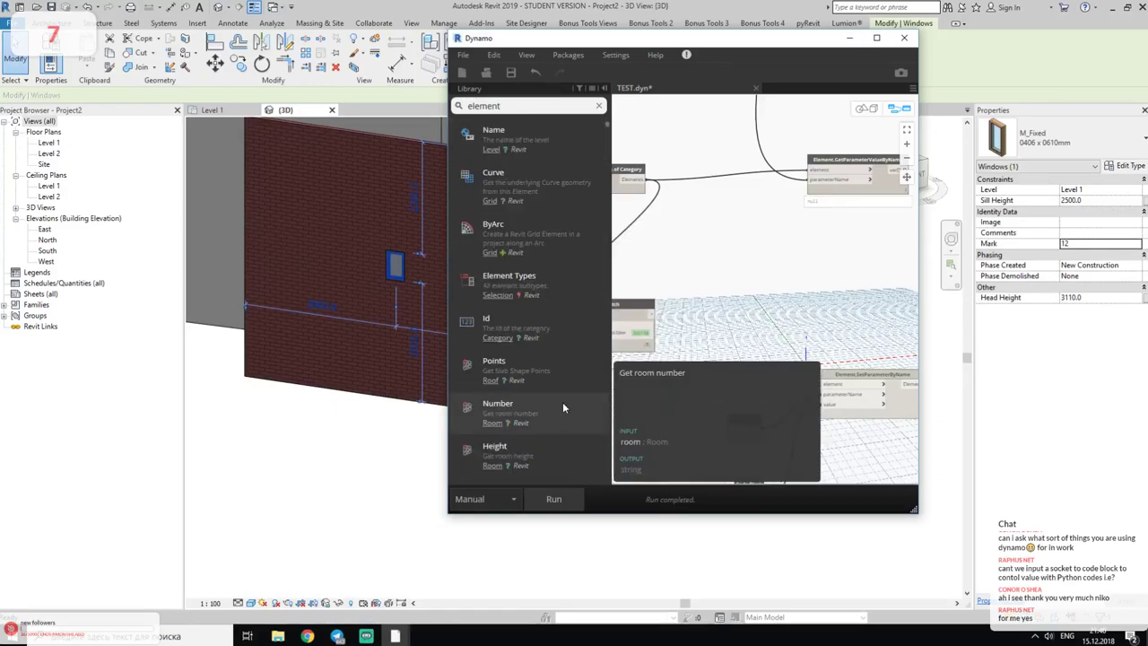
{"action": "scroll", "coordinate": [562, 405], "scroll_direction": "down", "scroll_amount": 3}
{"action": "scroll", "coordinate": [569, 396], "scroll_direction": "down", "scroll_amount": 3}
{"action": "scroll", "coordinate": [569, 390], "scroll_direction": "down", "scroll_amount": 3}
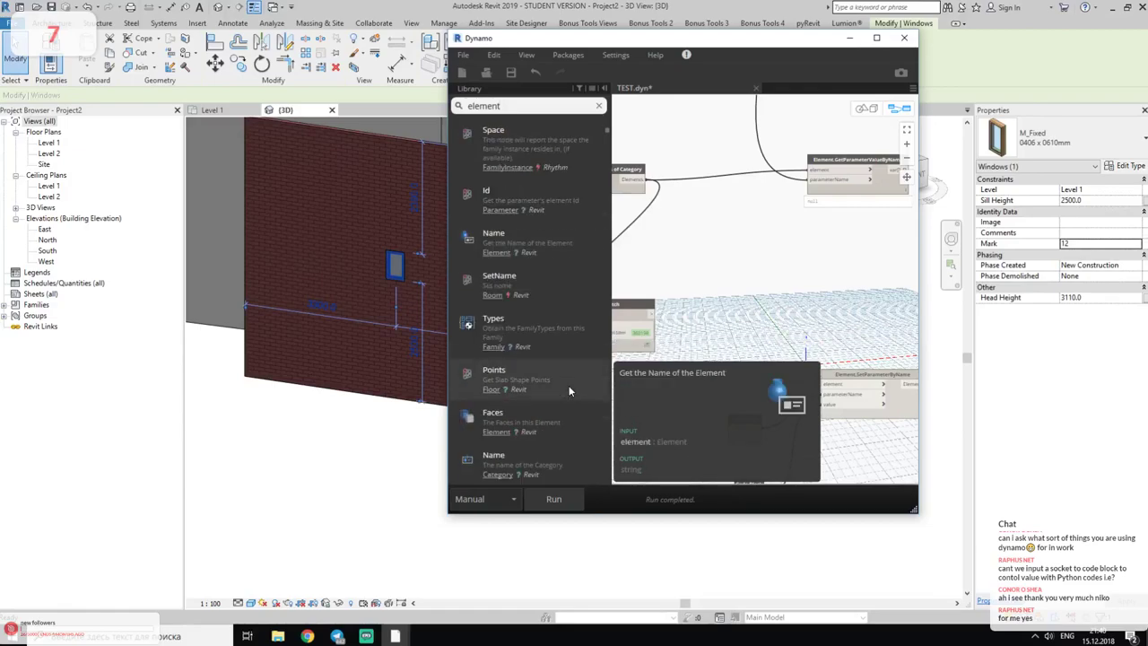
{"action": "scroll", "coordinate": [563, 367], "scroll_direction": "down", "scroll_amount": 3}
{"action": "scroll", "coordinate": [563, 359], "scroll_direction": "up", "scroll_amount": 3}
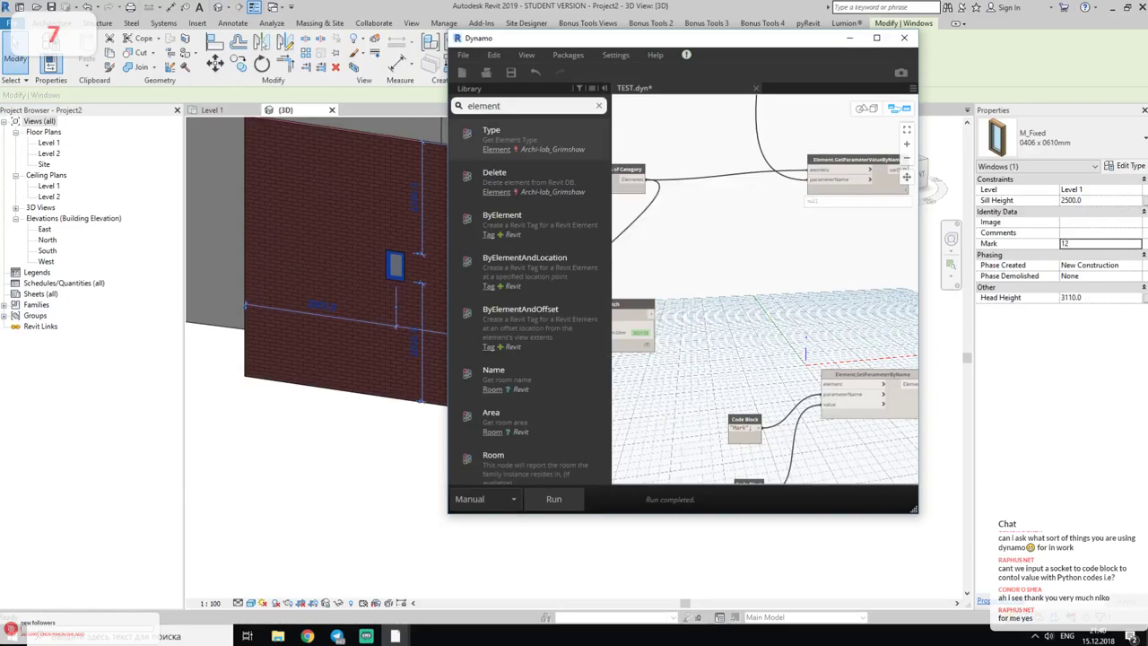
- Refine the search with 'para' and expand the Element category to show its Parameters node
{"action": "type", "text": "para"}
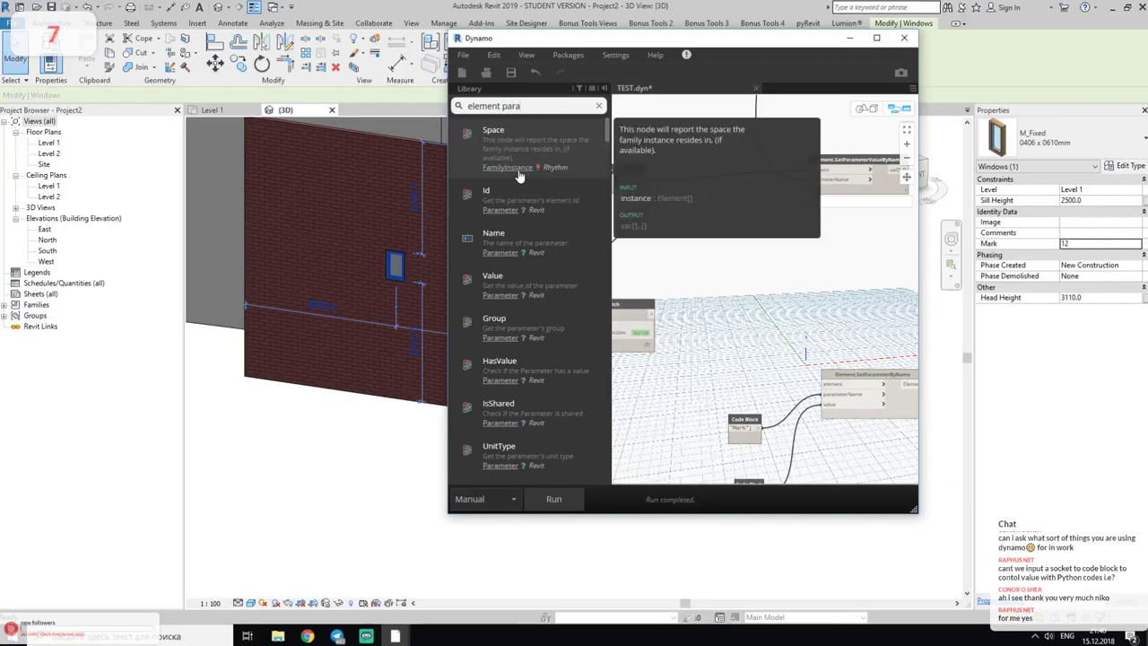
{"action": "mouse_move", "coordinate": [529, 242]}
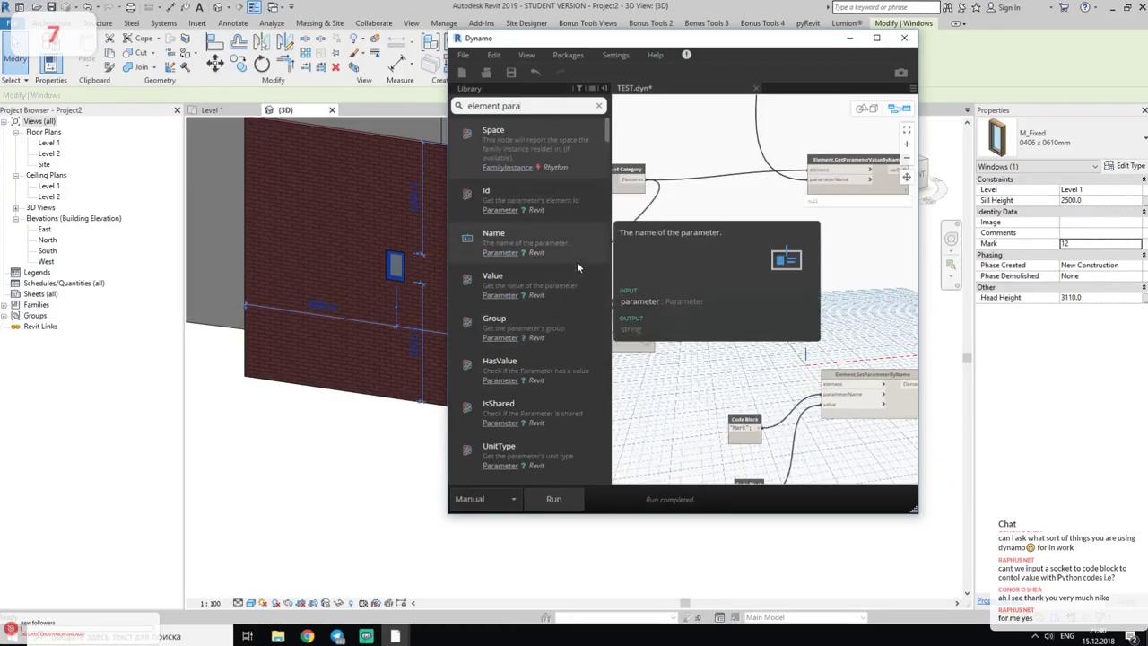
{"action": "scroll", "coordinate": [577, 261], "scroll_direction": "down", "scroll_amount": 3}
{"action": "scroll", "coordinate": [574, 276], "scroll_direction": "up", "scroll_amount": 2}
{"action": "scroll", "coordinate": [574, 276], "scroll_direction": "down", "scroll_amount": 2}
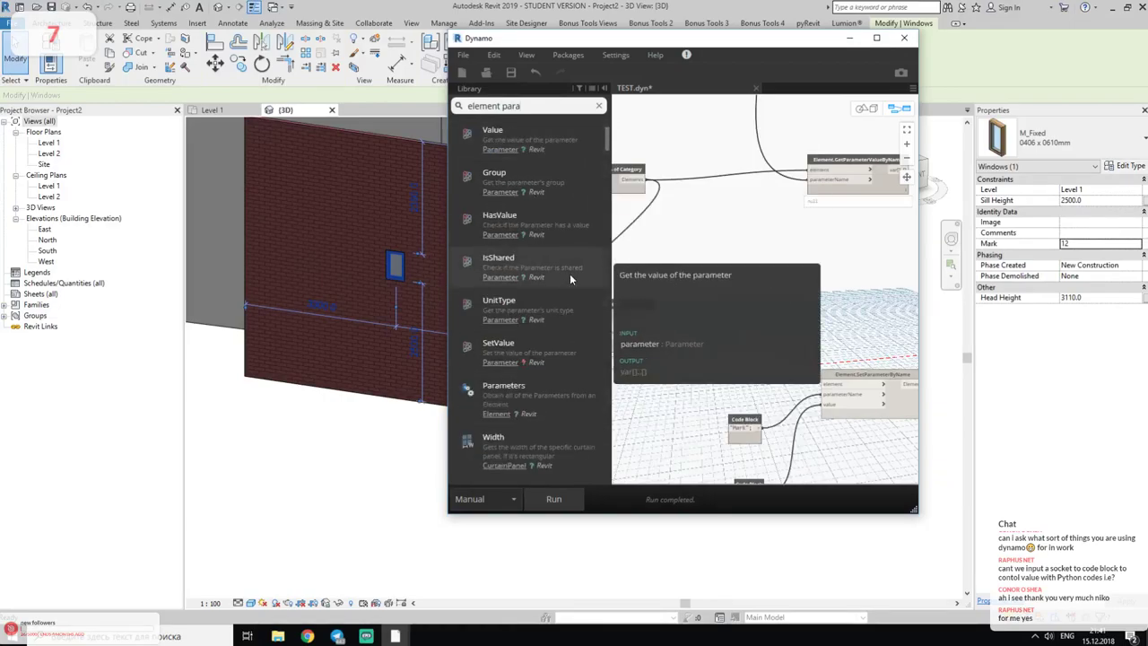
{"action": "scroll", "coordinate": [570, 273], "scroll_direction": "down", "scroll_amount": 2}
{"action": "left_click", "coordinate": [496, 158]}
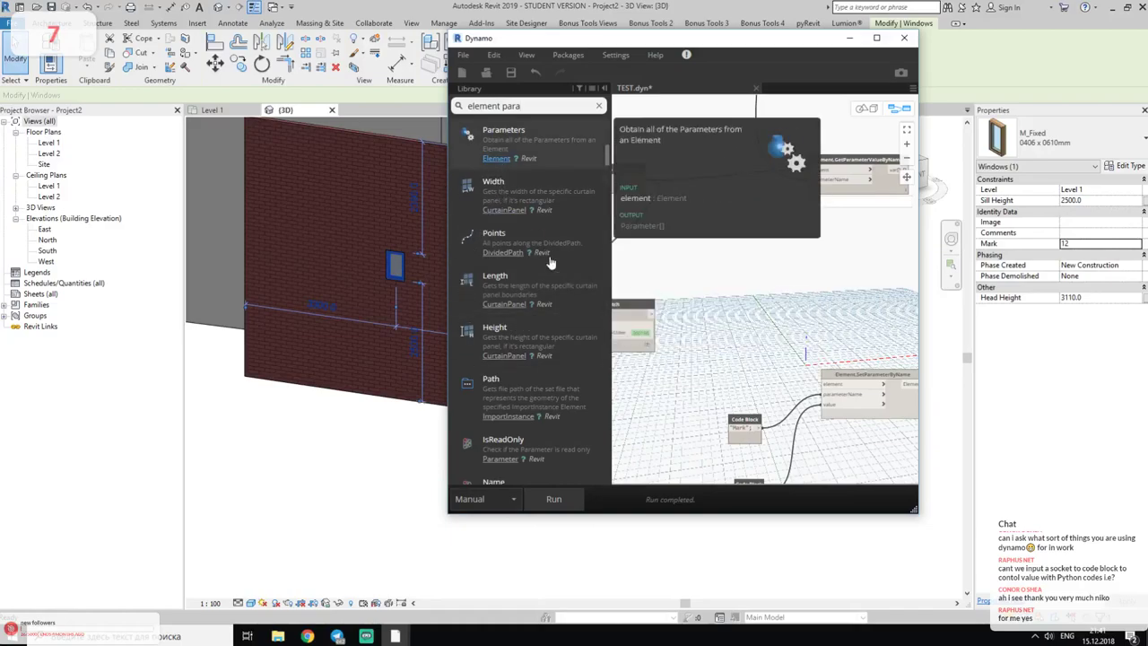
{"action": "scroll", "coordinate": [562, 368], "scroll_direction": "down", "scroll_amount": 3}
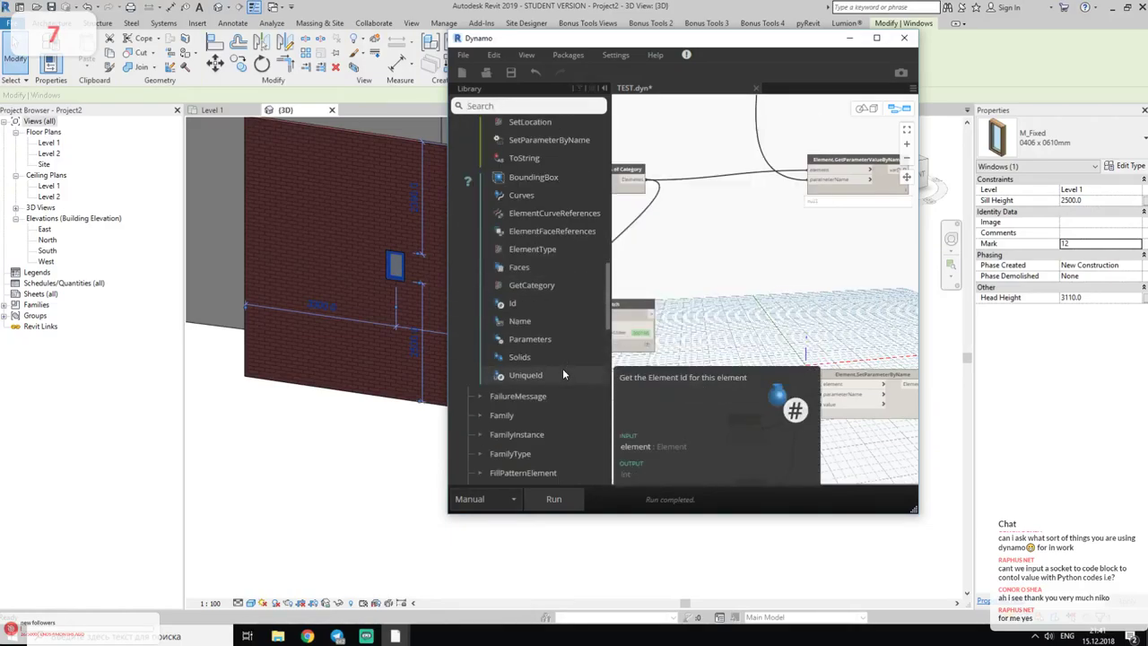
- Add an Element.Parameters node fed by the category's window elements, and tidy the layout
{"action": "left_click", "coordinate": [531, 338]}
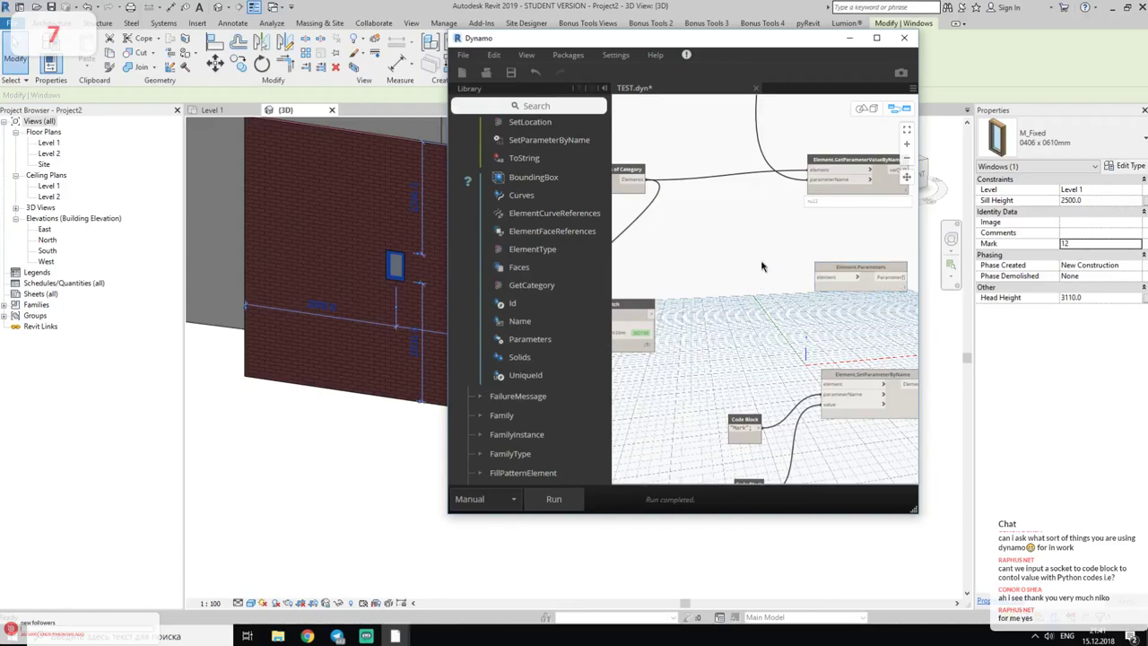
{"action": "left_click", "coordinate": [648, 180]}
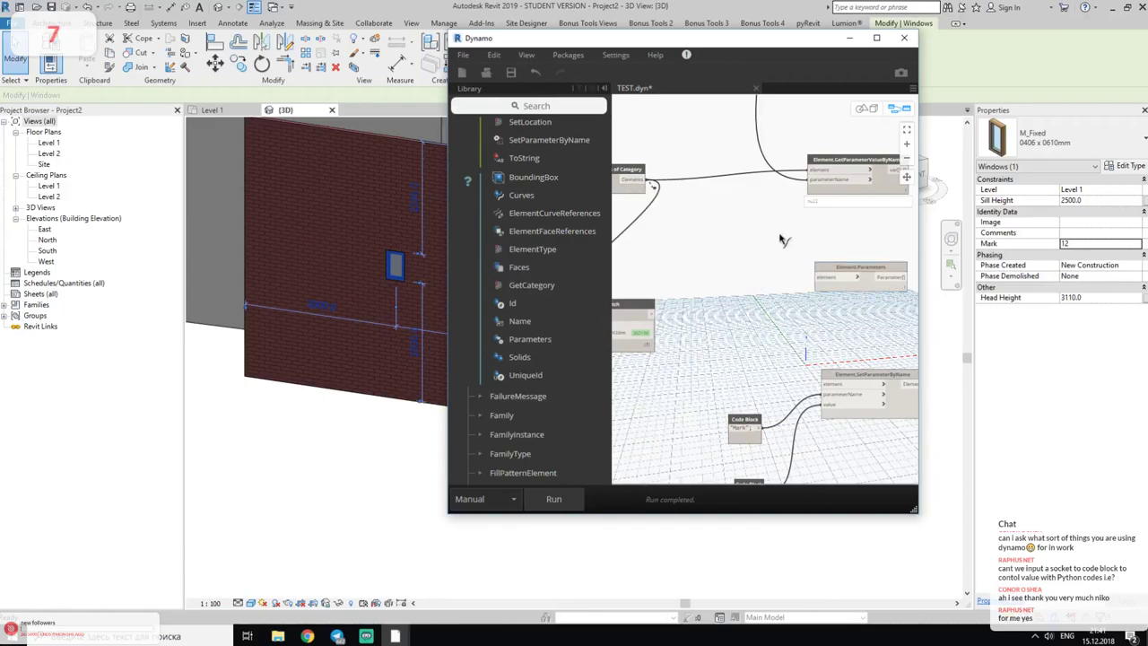
{"action": "left_click", "coordinate": [820, 280]}
{"action": "left_click_drag", "start_coordinate": [857, 268], "coordinate": [686, 238]}
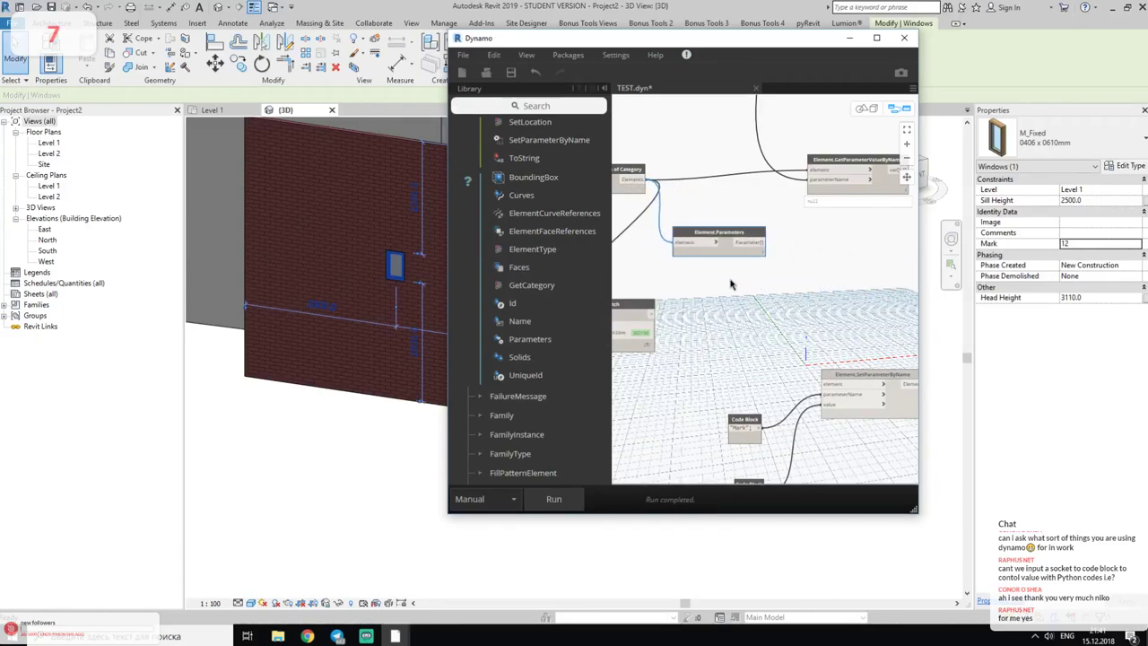
{"action": "key", "text": "ctrl+l"}
- Send the parameter list to Watch and run, revealing Sill Height : 2500 among the parameters
{"action": "left_click", "coordinate": [830, 222]}
{"action": "left_click", "coordinate": [651, 290]}
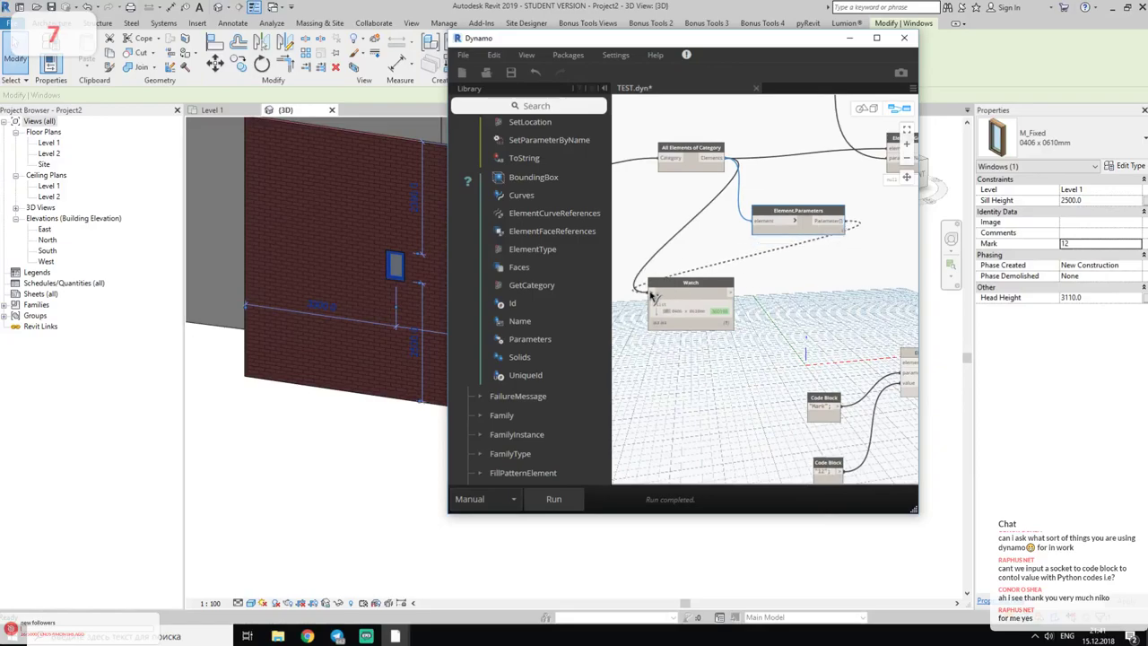
{"action": "middle_click_drag", "start_coordinate": [722, 314], "coordinate": [762, 294]}
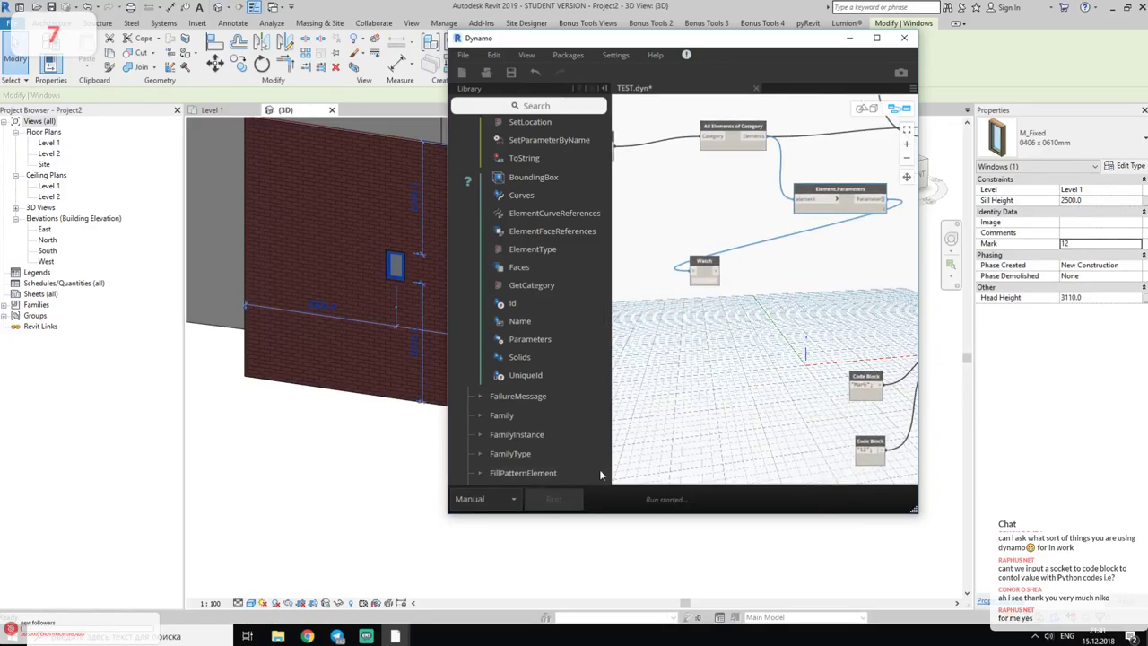
{"action": "left_click", "coordinate": [554, 499]}
{"action": "scroll", "coordinate": [798, 337], "scroll_direction": "up", "scroll_amount": 1}
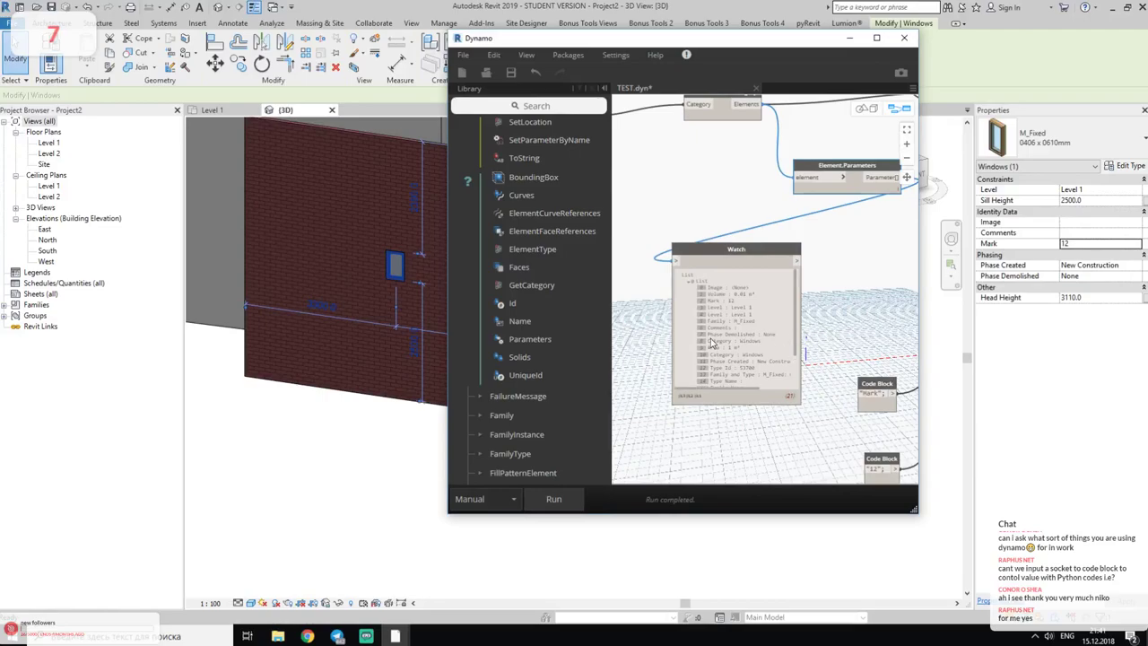
{"action": "scroll", "coordinate": [733, 343], "scroll_direction": "up", "scroll_amount": 2}
{"action": "scroll", "coordinate": [733, 344], "scroll_direction": "up", "scroll_amount": 1}
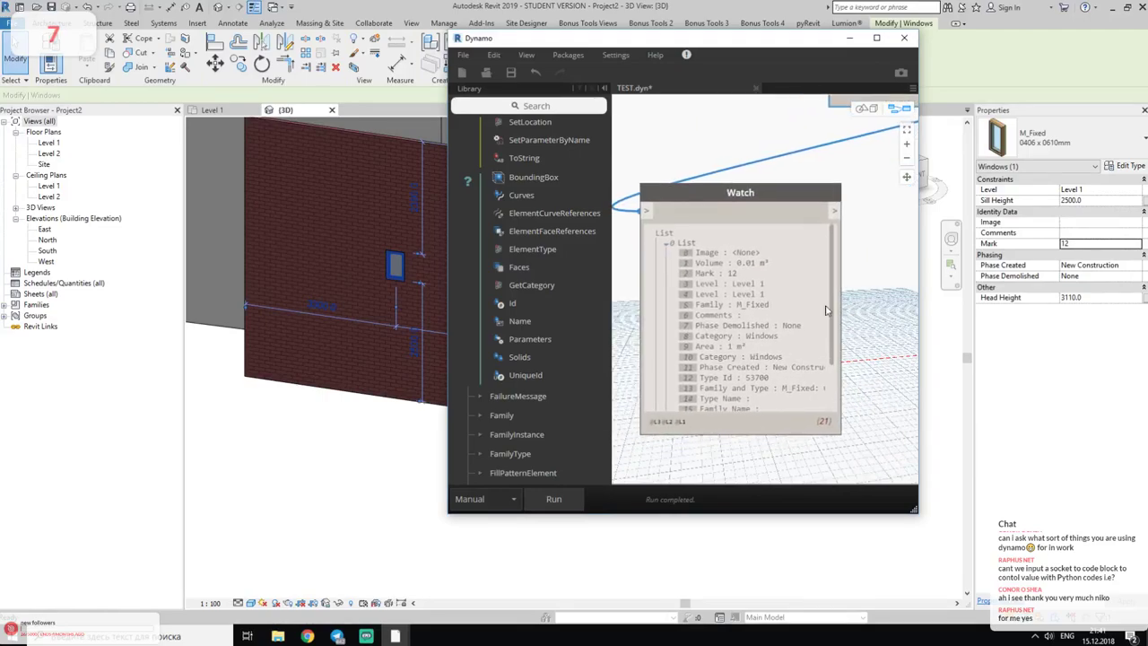
{"action": "left_click_drag", "start_coordinate": [833, 307], "coordinate": [833, 368]}
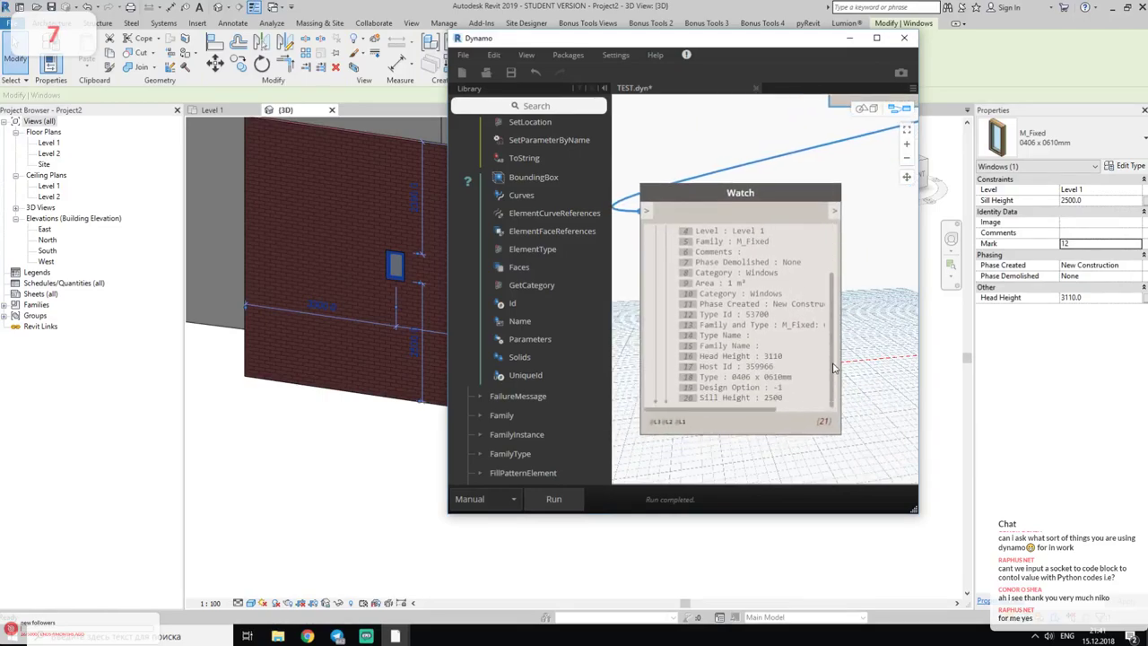
{"action": "mouse_move", "coordinate": [833, 357]}
{"action": "left_mouse_down"}
{"action": "mouse_move", "coordinate": [836, 323]}
{"action": "mouse_move", "coordinate": [752, 266]}
{"action": "left_mouse_up"}
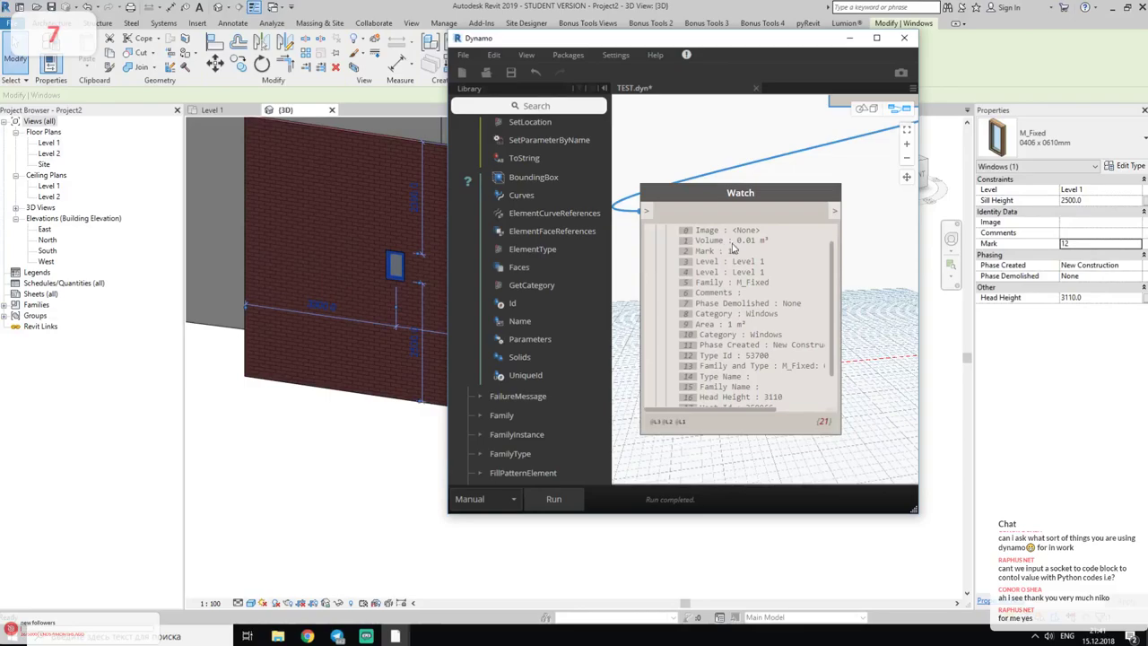
{"action": "left_click_drag", "start_coordinate": [836, 323], "coordinate": [832, 410]}
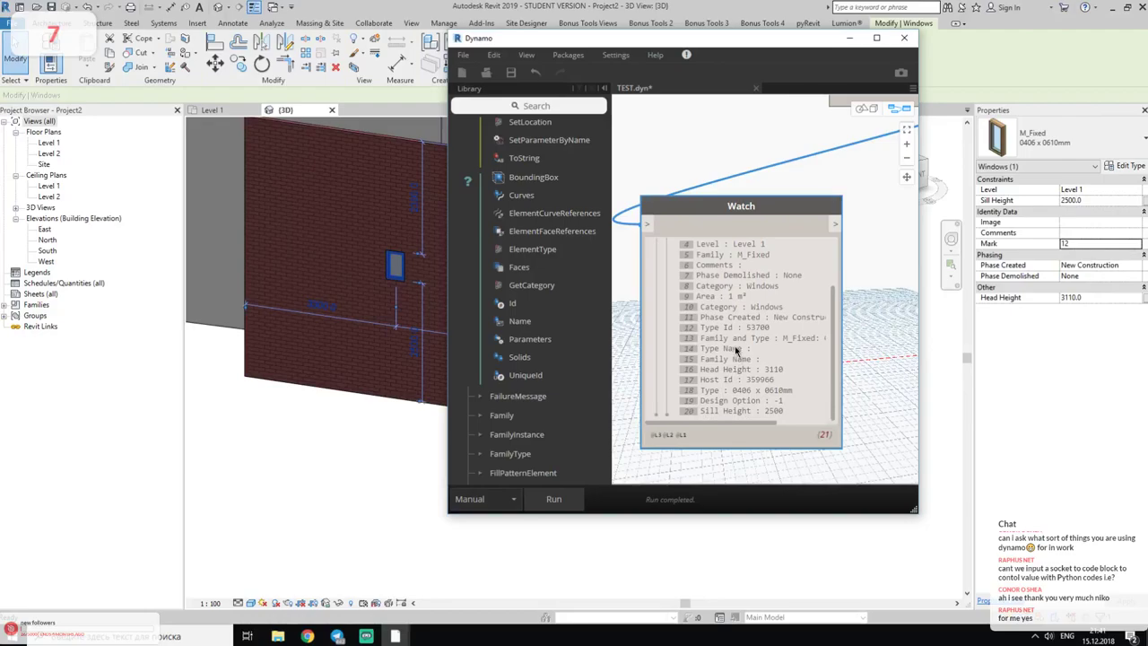
{"action": "scroll", "coordinate": [733, 332], "scroll_direction": "up", "scroll_amount": 2}
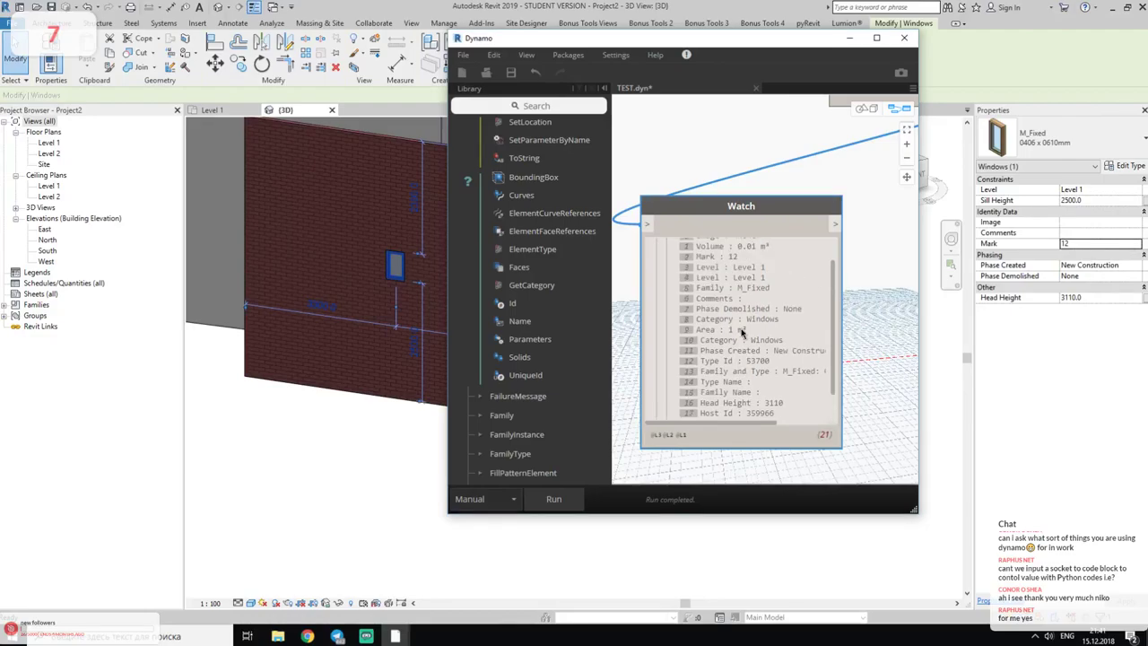
{"action": "scroll", "coordinate": [742, 333], "scroll_direction": "up", "scroll_amount": 2}
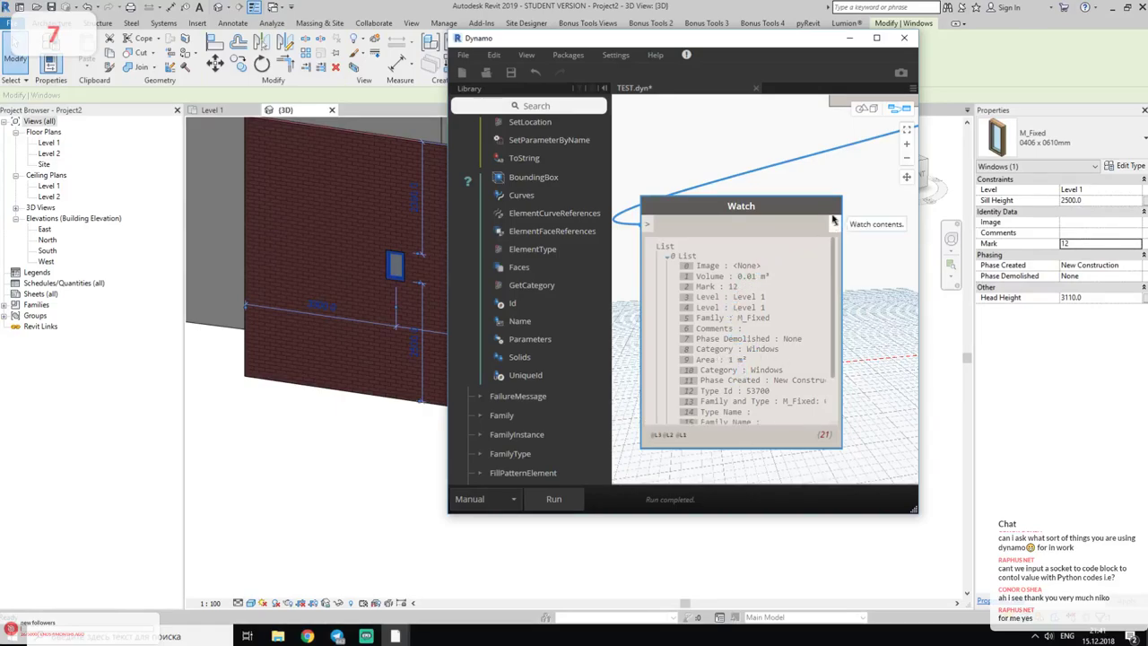
{"action": "scroll", "coordinate": [807, 275], "scroll_direction": "down", "scroll_amount": 3}
- Delete the Element.Parameters node from the graph
{"action": "scroll", "coordinate": [830, 332], "scroll_direction": "down", "scroll_amount": 4}
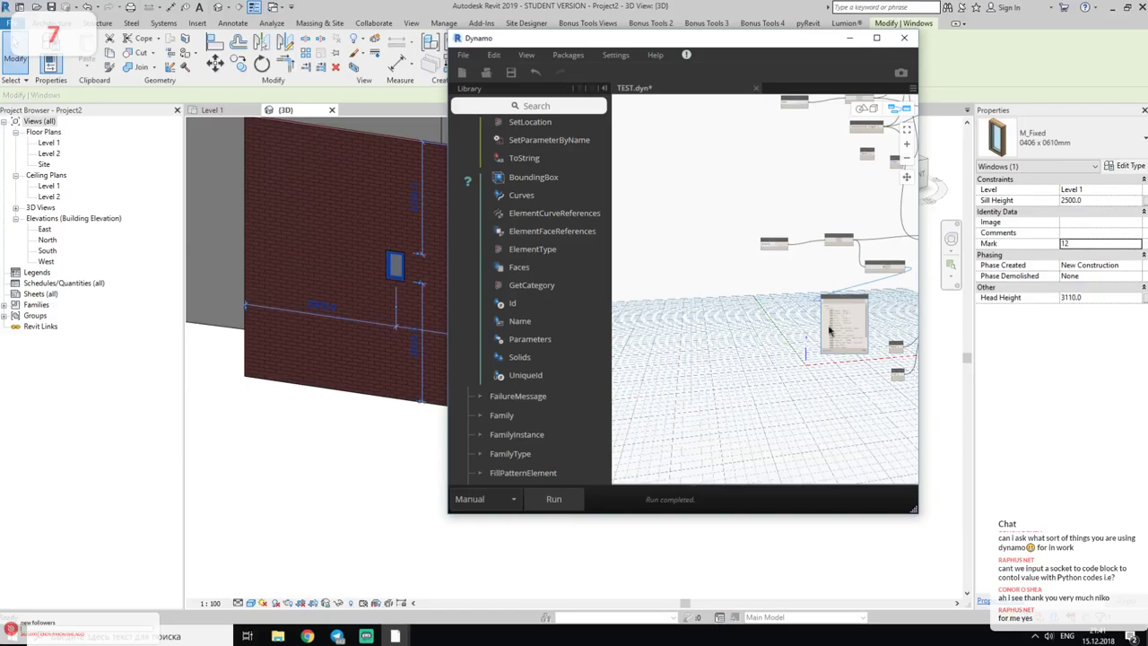
{"action": "scroll", "coordinate": [715, 277], "scroll_direction": "up", "scroll_amount": 3}
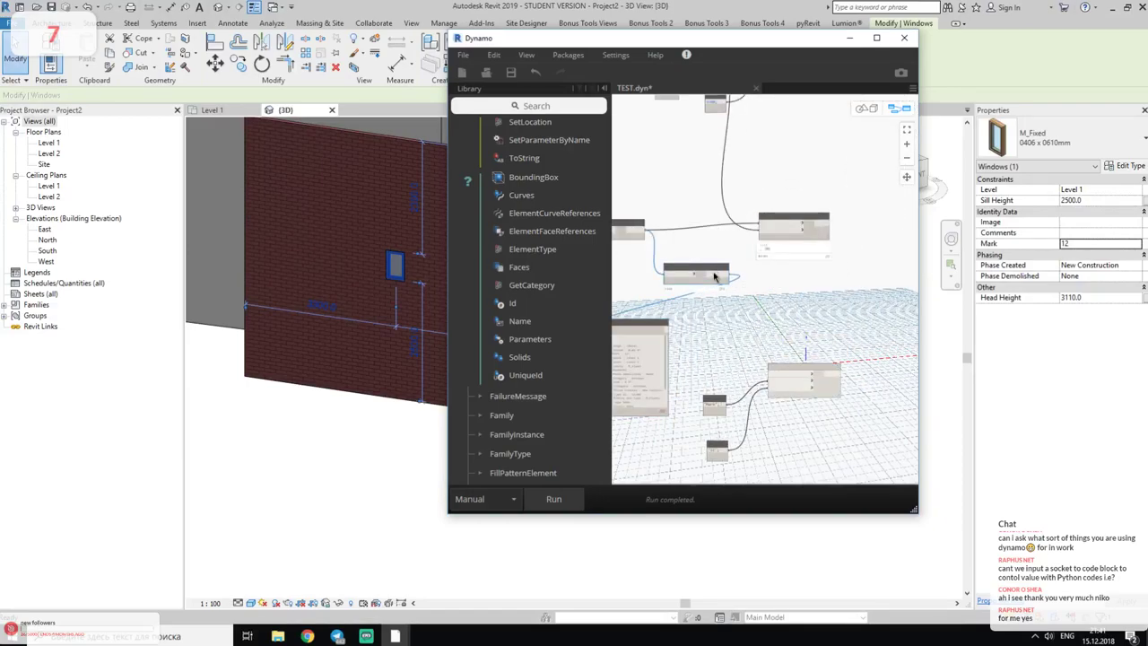
{"action": "left_click", "coordinate": [712, 275]}
{"action": "key", "text": "Delete"}
{"action": "scroll", "coordinate": [735, 259], "scroll_direction": "up", "scroll_amount": 3}
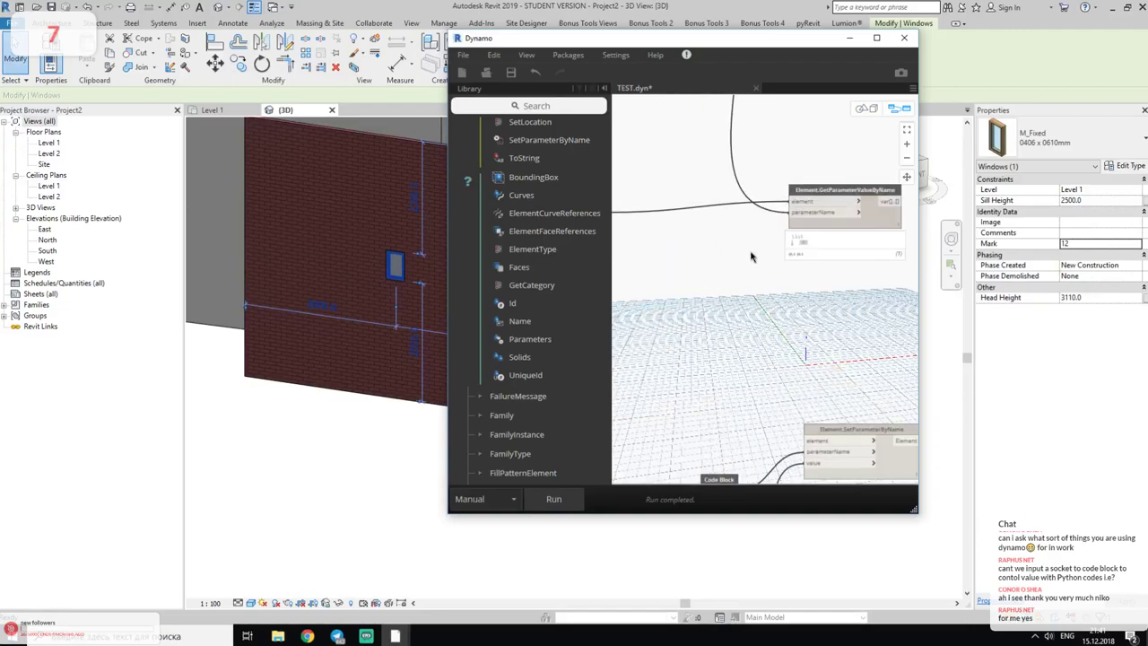
{"action": "scroll", "coordinate": [752, 257], "scroll_direction": "up", "scroll_amount": 2}
{"action": "scroll", "coordinate": [748, 296], "scroll_direction": "up", "scroll_amount": 1}
- Create a Code Block reading "Sill" and check parameter names in the window's type properties
{"action": "double_click", "coordinate": [679, 333]}
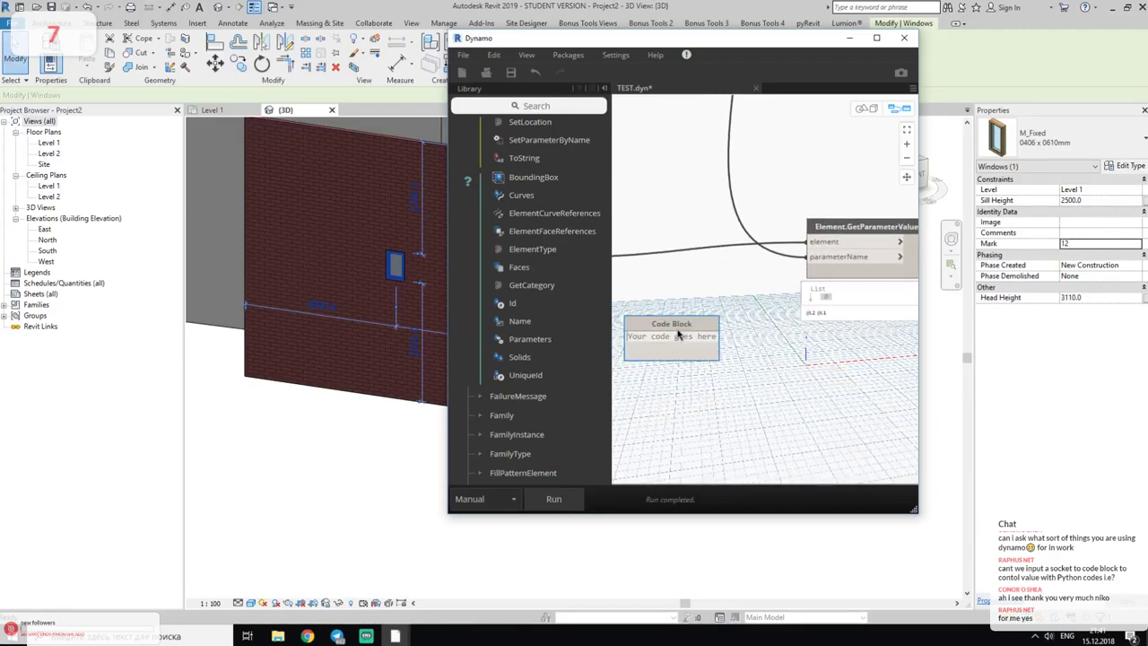
{"action": "type", "text": "\"Sill"}
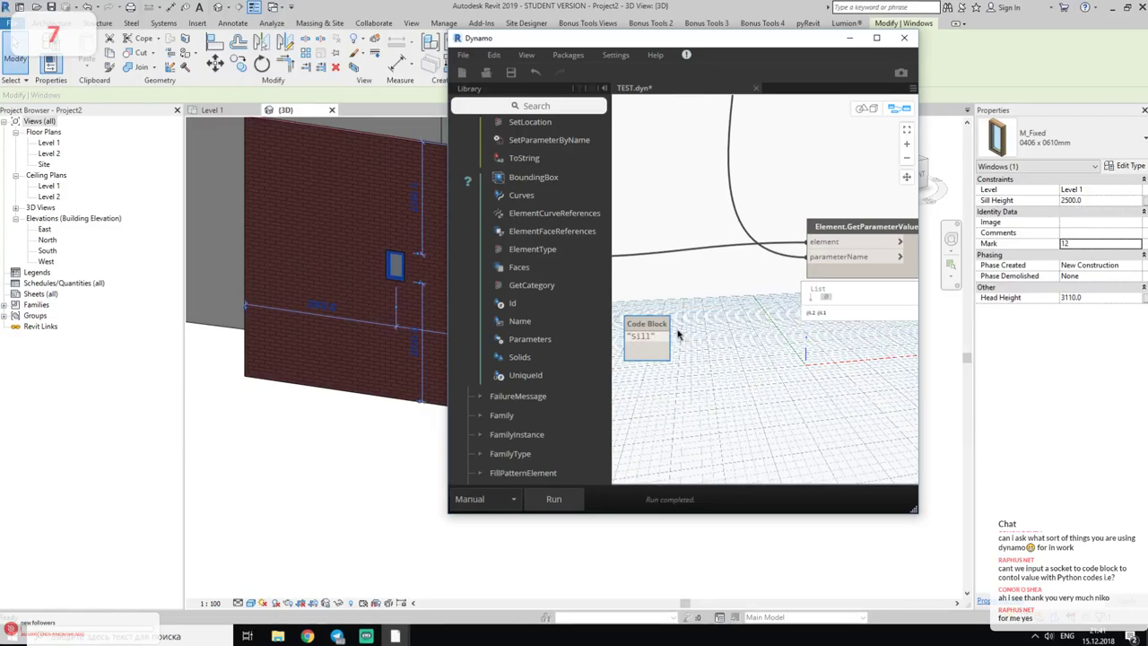
{"action": "left_click", "coordinate": [742, 362]}
{"action": "left_click", "coordinate": [1127, 167]}
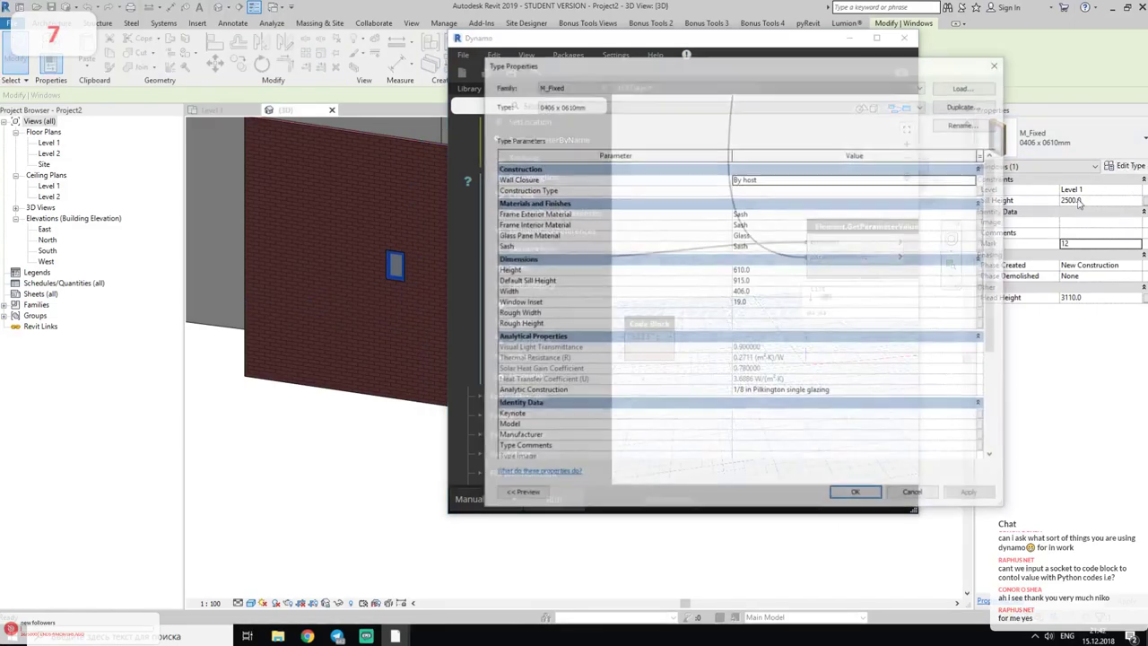
{"action": "left_click", "coordinate": [998, 62]}
- Change the Code Block text to "Mark" and wire it into GetParameterValueByName's parameterName input
{"action": "double_click", "coordinate": [646, 336]}
{"action": "left_click_drag", "start_coordinate": [647, 336], "coordinate": [632, 335]}
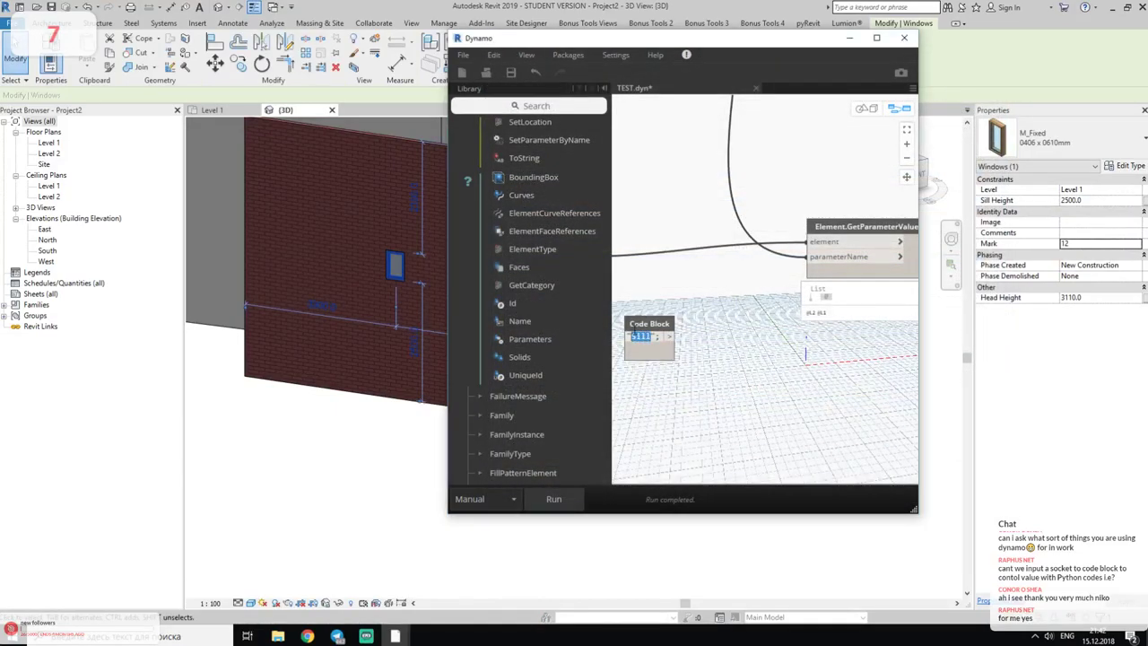
{"action": "key", "text": "BackSpace"}
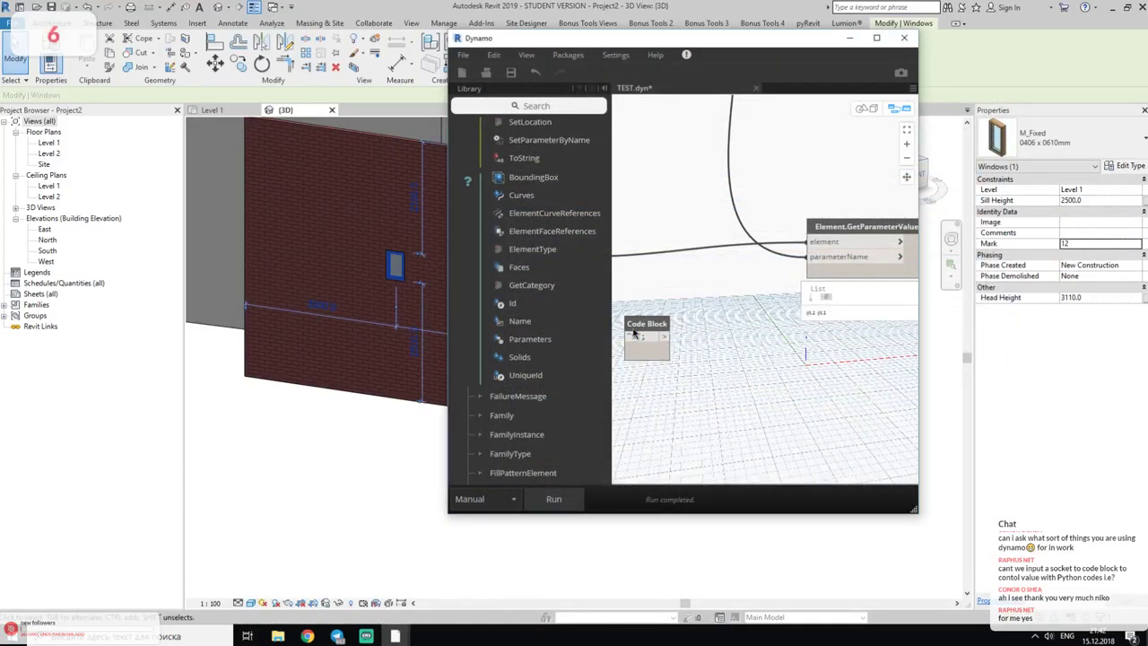
{"action": "type", "text": "Mark\";"}
{"action": "left_click_drag", "start_coordinate": [670, 335], "coordinate": [809, 257]}
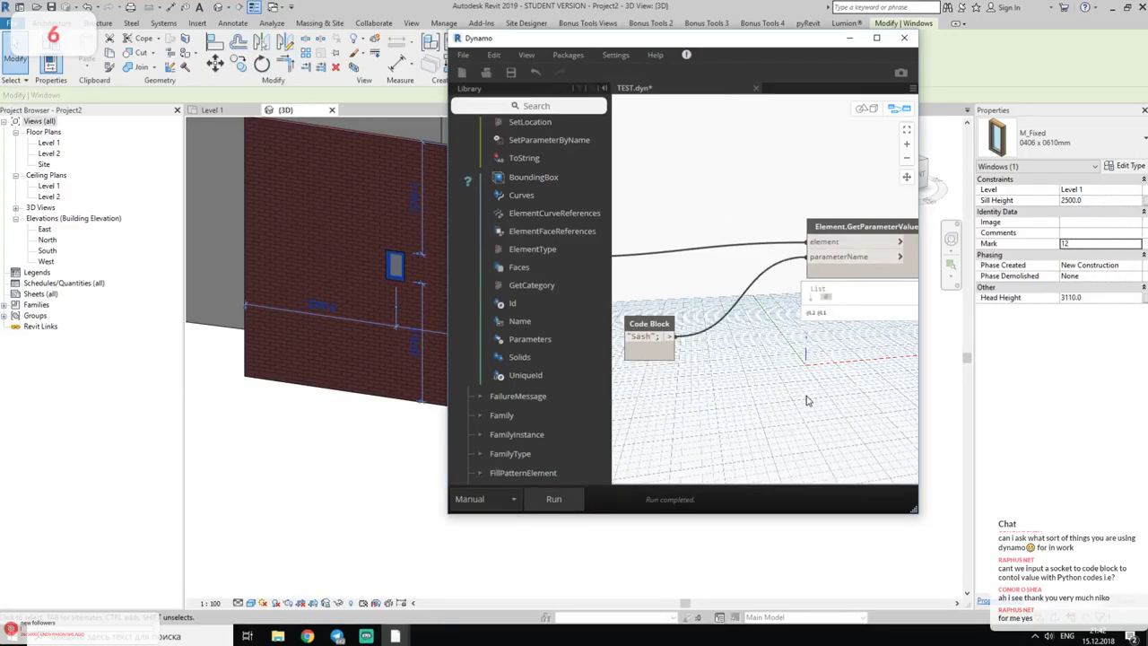
{"action": "scroll", "coordinate": [794, 417], "scroll_direction": "down", "scroll_amount": 3}
{"action": "scroll", "coordinate": [755, 378], "scroll_direction": "down", "scroll_amount": 3}
{"action": "scroll", "coordinate": [756, 378], "scroll_direction": "up", "scroll_amount": 3}
{"action": "scroll", "coordinate": [763, 383], "scroll_direction": "up", "scroll_amount": 2}
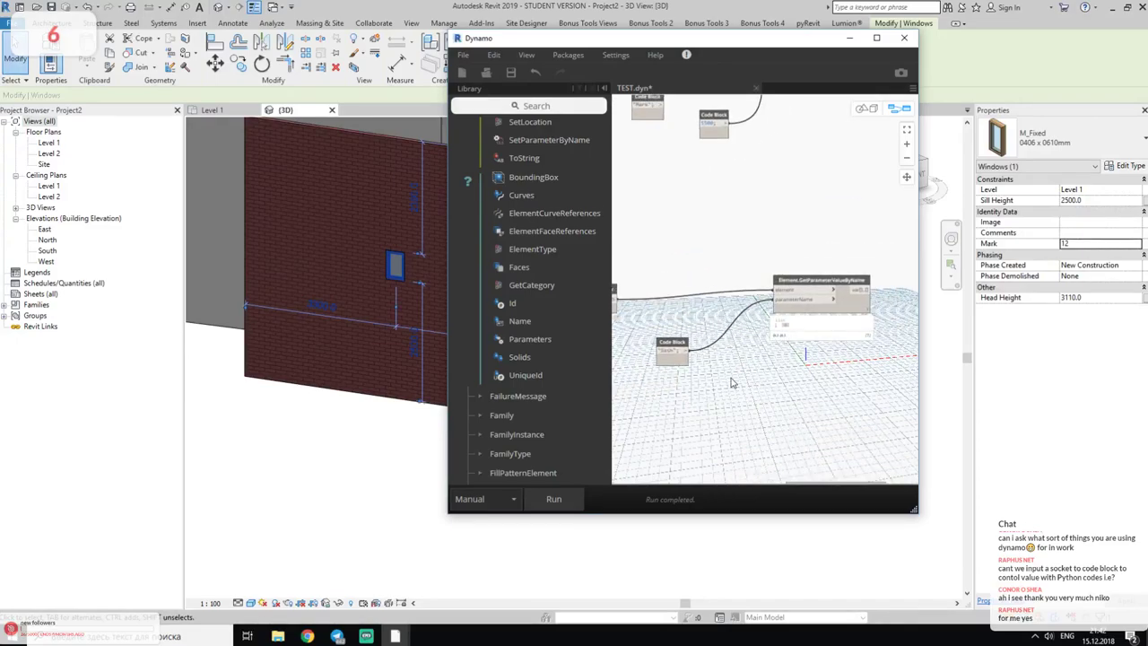
- Add an Element.GetMaterials node via canvas search 'material' and feed it the window elements
{"action": "right_click", "coordinate": [733, 384]}
{"action": "type", "text": "mater"}
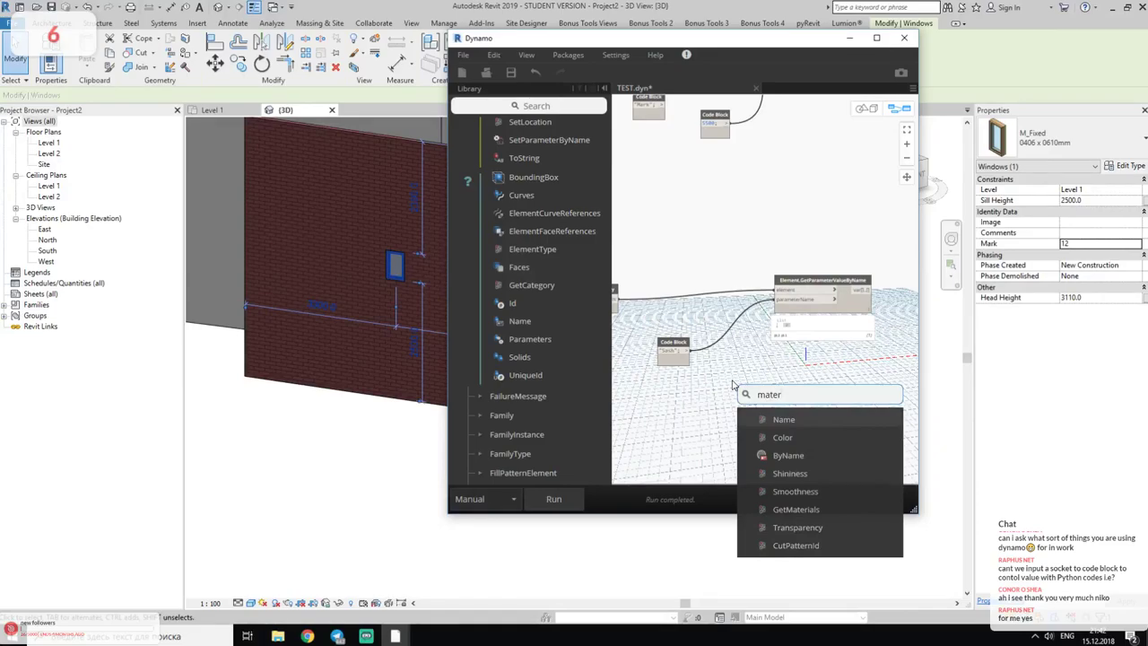
{"action": "left_click", "coordinate": [818, 510]}
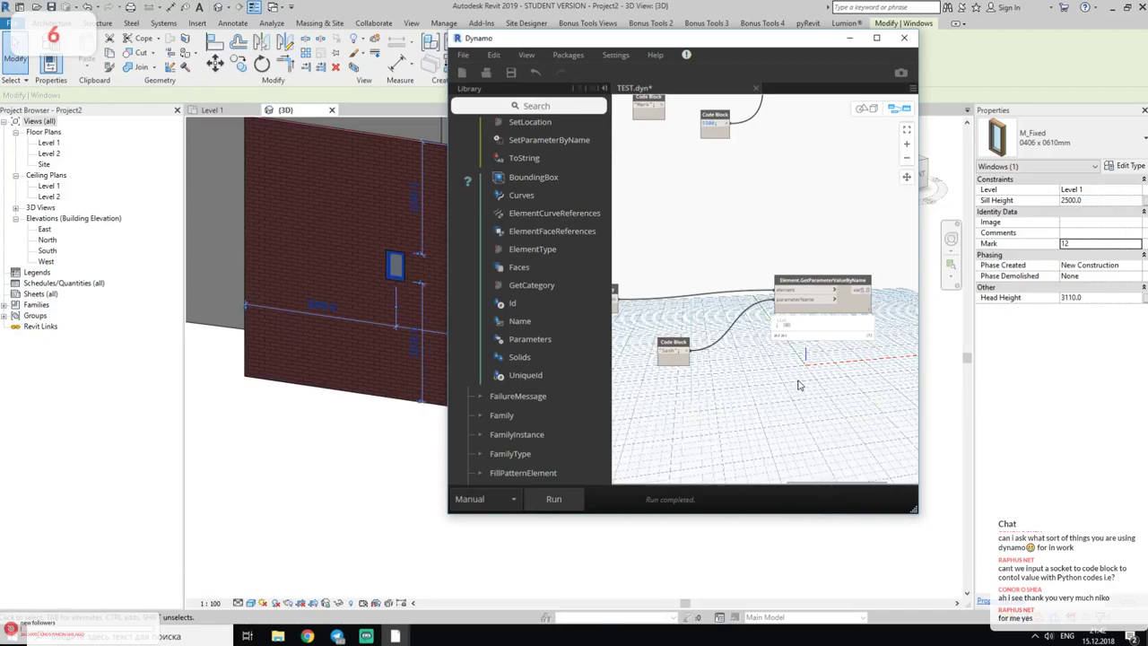
{"action": "scroll", "coordinate": [794, 381], "scroll_direction": "down", "scroll_amount": 3}
{"action": "scroll", "coordinate": [753, 346], "scroll_direction": "up", "scroll_amount": 1}
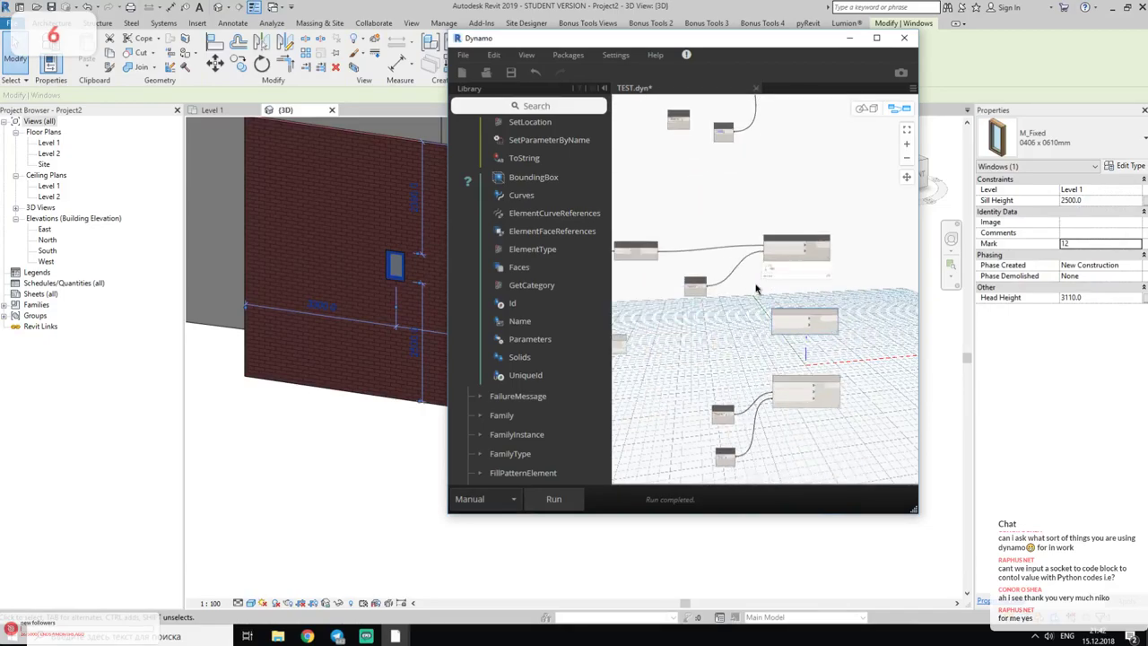
{"action": "scroll", "coordinate": [743, 334], "scroll_direction": "up", "scroll_amount": 2}
{"action": "middle_click_drag", "start_coordinate": [743, 334], "coordinate": [785, 353]}
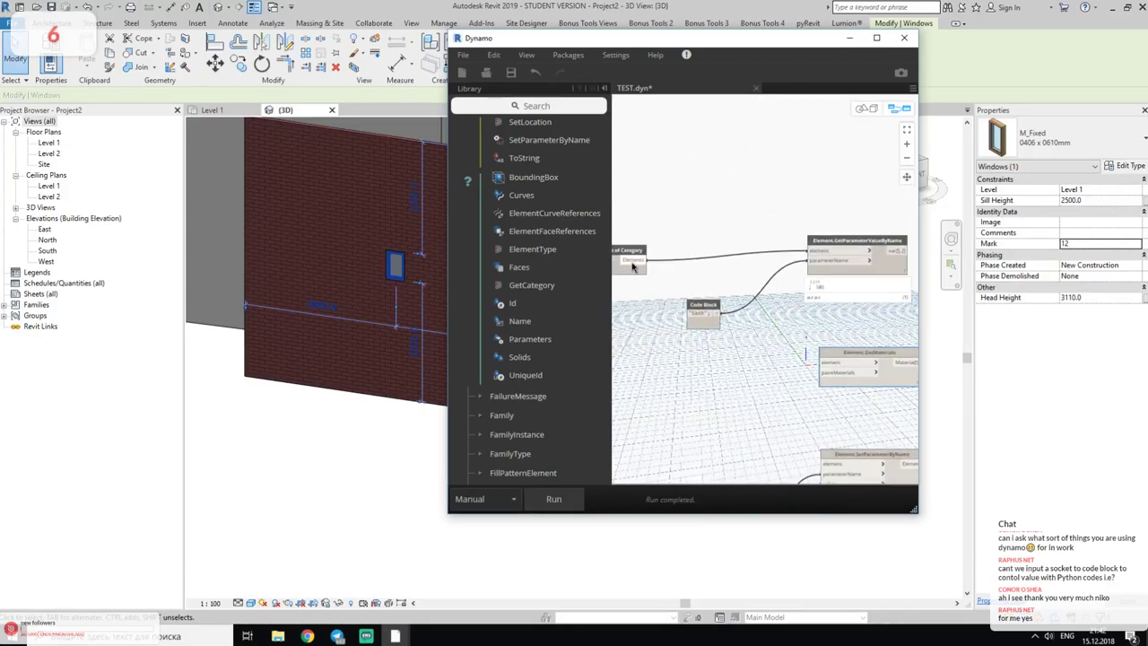
{"action": "left_click_drag", "start_coordinate": [646, 260], "coordinate": [826, 362]}
{"action": "left_click", "coordinate": [825, 362]}
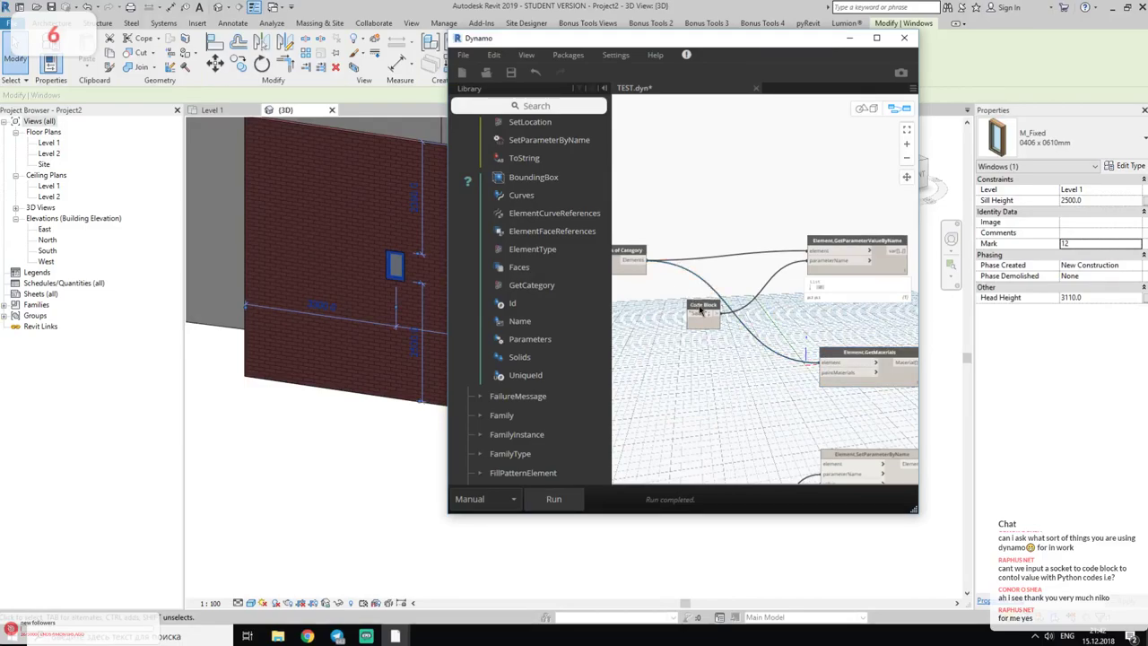
{"action": "mouse_move", "coordinate": [703, 306]}
{"action": "left_mouse_down"}
{"action": "mouse_move", "coordinate": [701, 411]}
{"action": "mouse_move", "coordinate": [810, 274]}
{"action": "mouse_move", "coordinate": [820, 373]}
{"action": "left_mouse_up"}
{"action": "scroll", "coordinate": [790, 350], "scroll_direction": "up", "scroll_amount": 3}
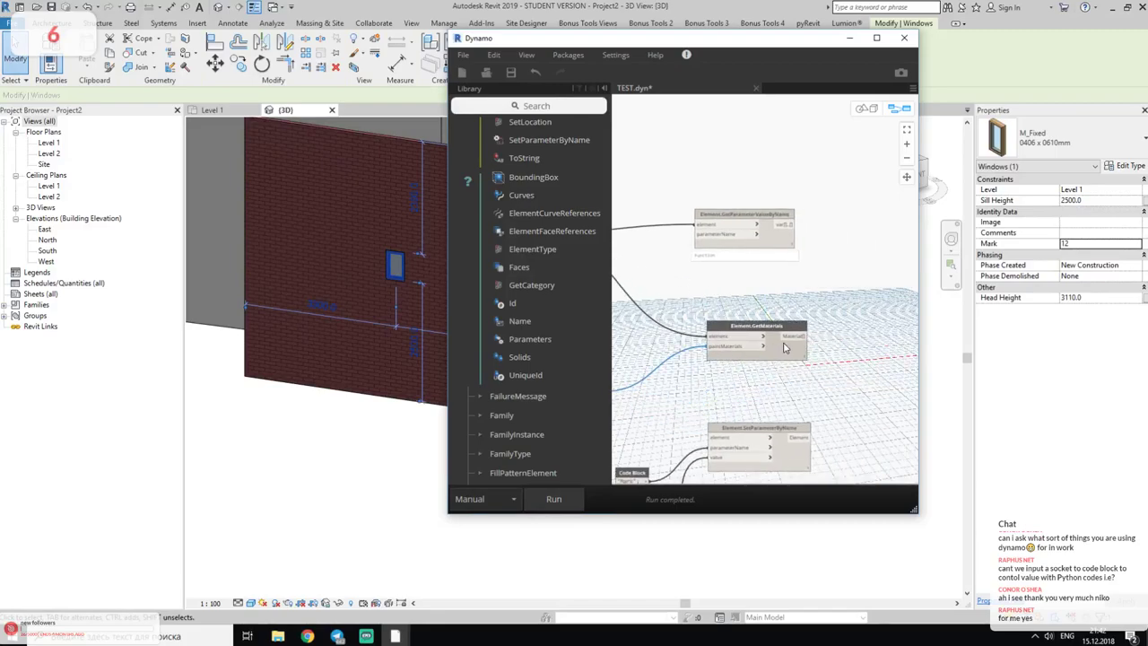
{"action": "middle_click_drag", "start_coordinate": [807, 336], "coordinate": [746, 339]}
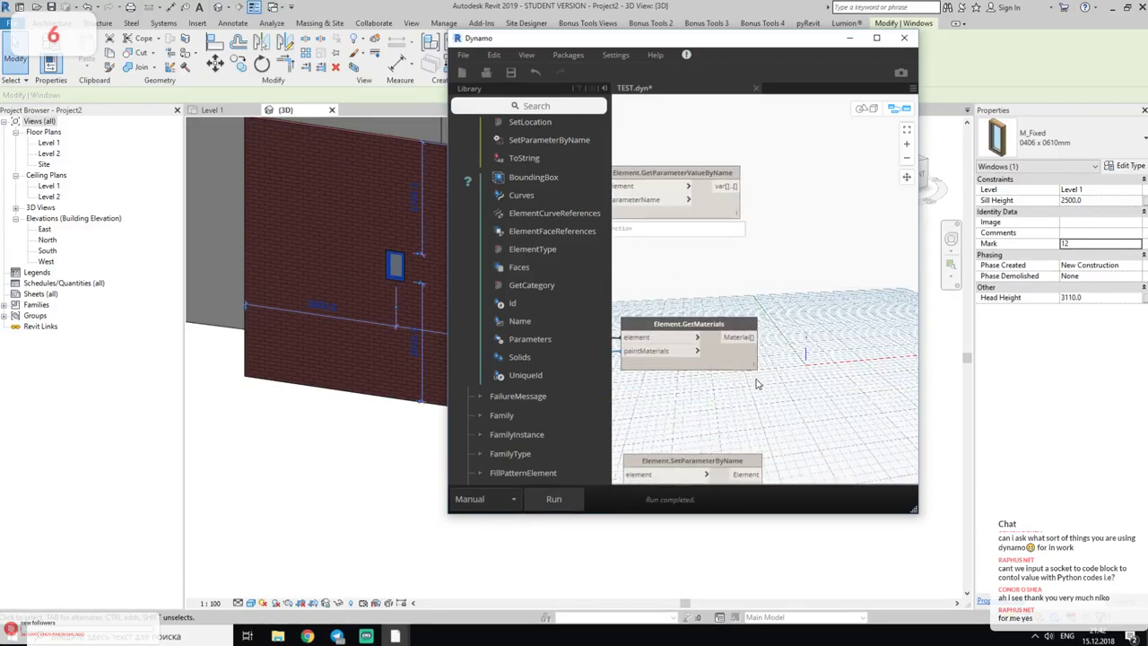
{"action": "mouse_move", "coordinate": [688, 366]}
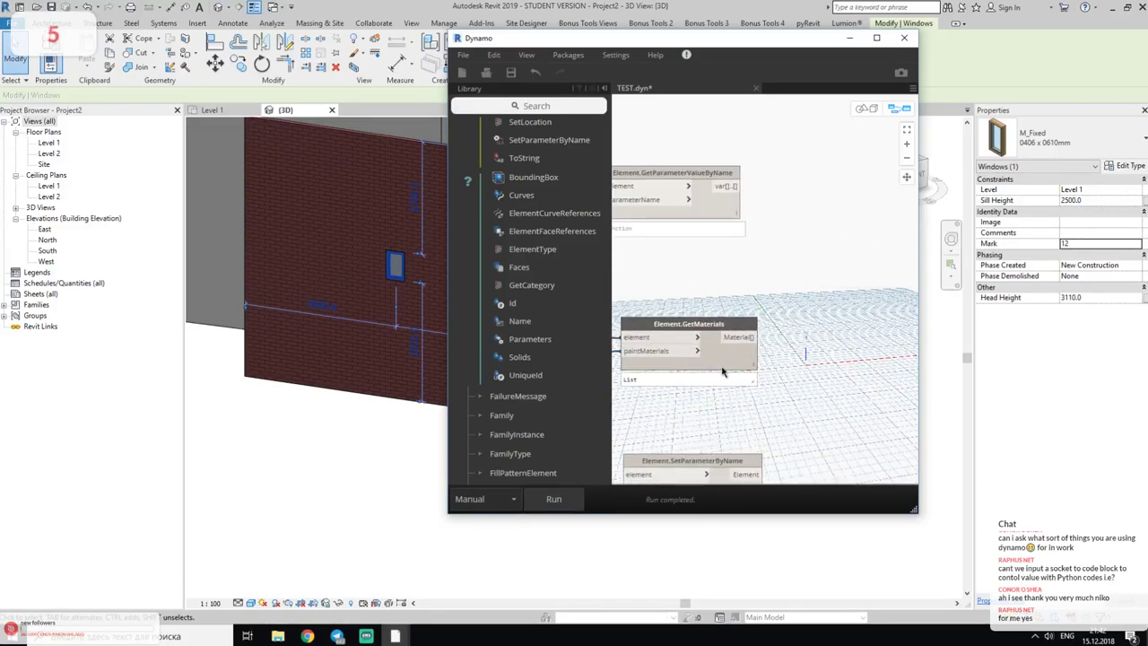
{"action": "left_click_drag", "start_coordinate": [754, 363], "coordinate": [780, 327]}
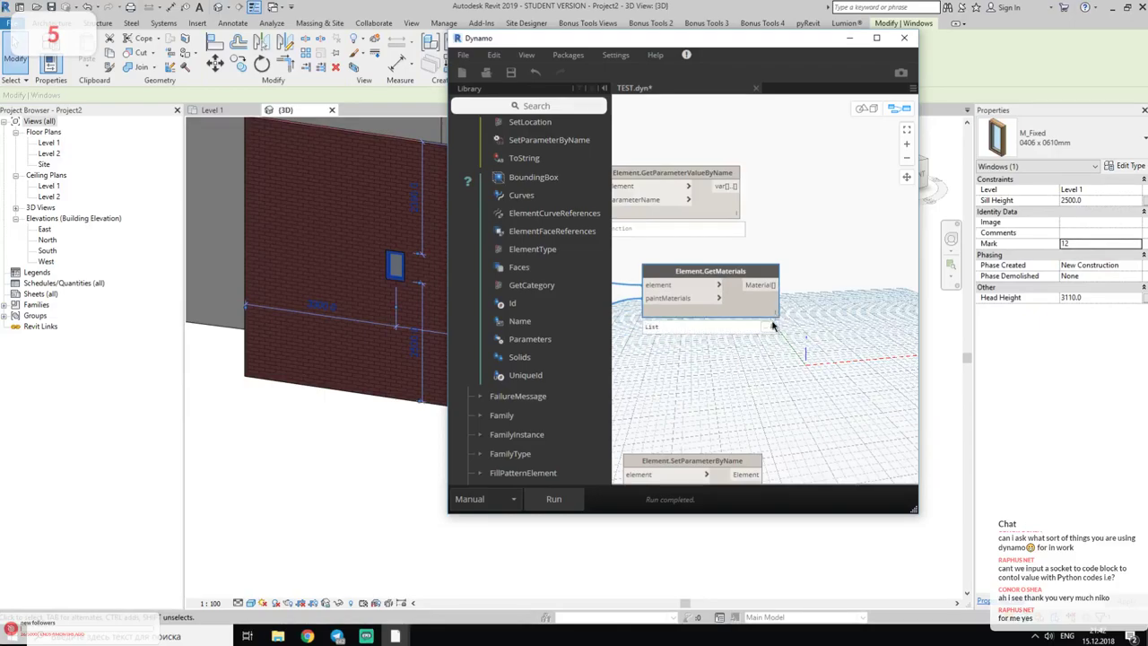
{"action": "middle_click_drag", "start_coordinate": [783, 207], "coordinate": [794, 206]}
{"action": "scroll", "coordinate": [794, 206], "scroll_direction": "down", "scroll_amount": 3}
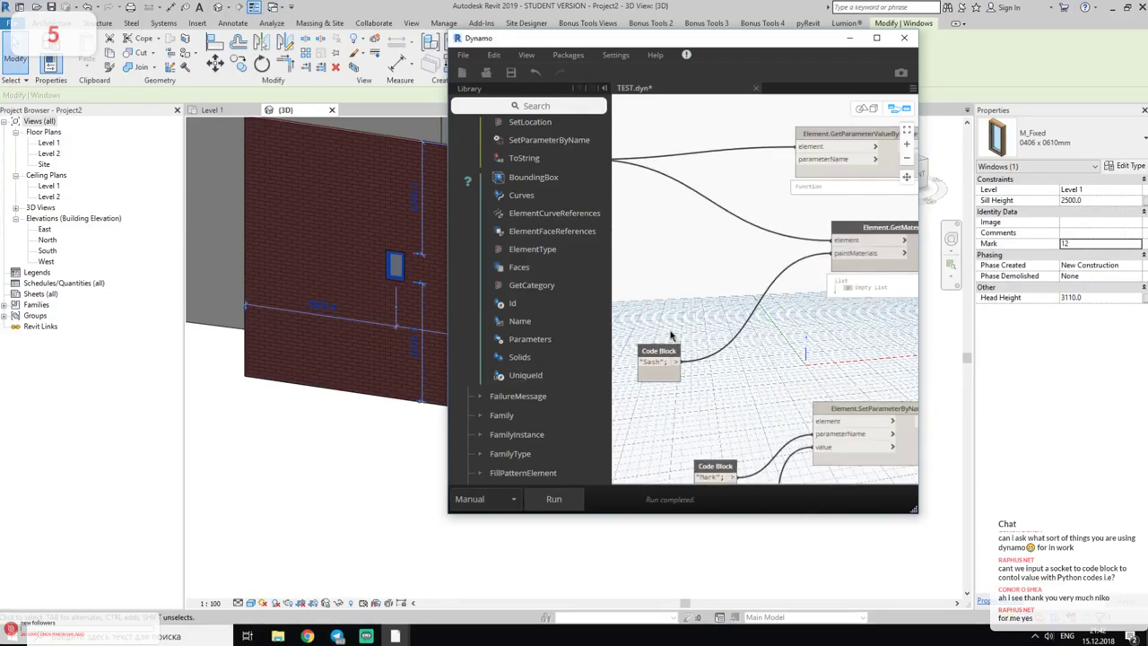
- After checking the window type's material names, change the Code Block text from Sash to Glass
{"action": "left_click", "coordinate": [1133, 169]}
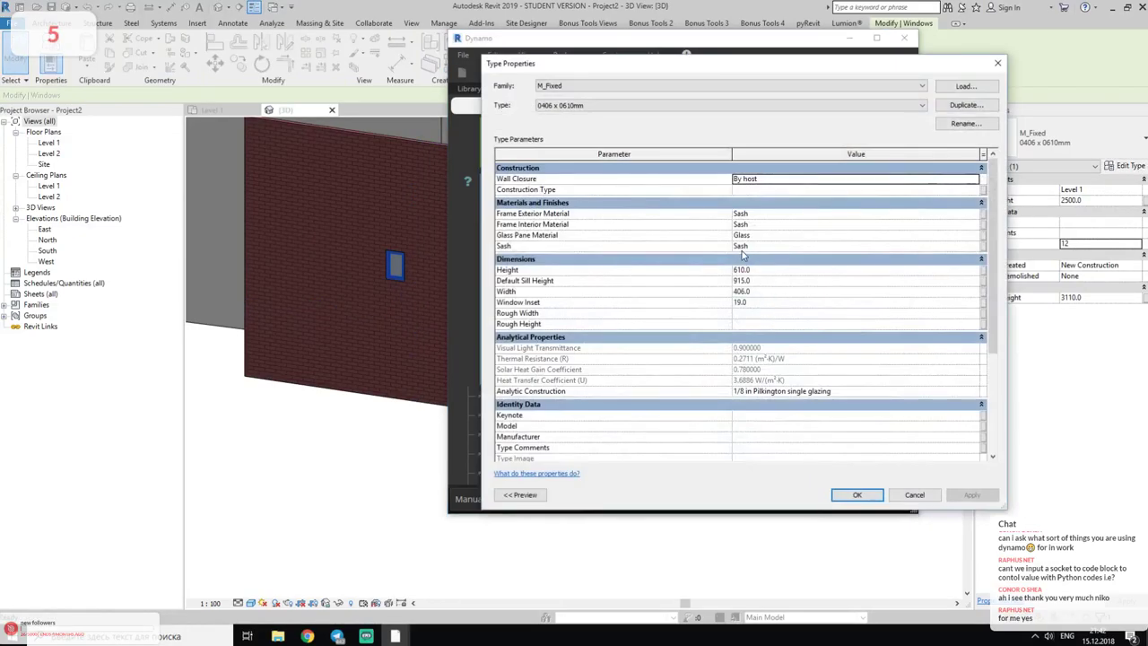
{"action": "left_click", "coordinate": [997, 62]}
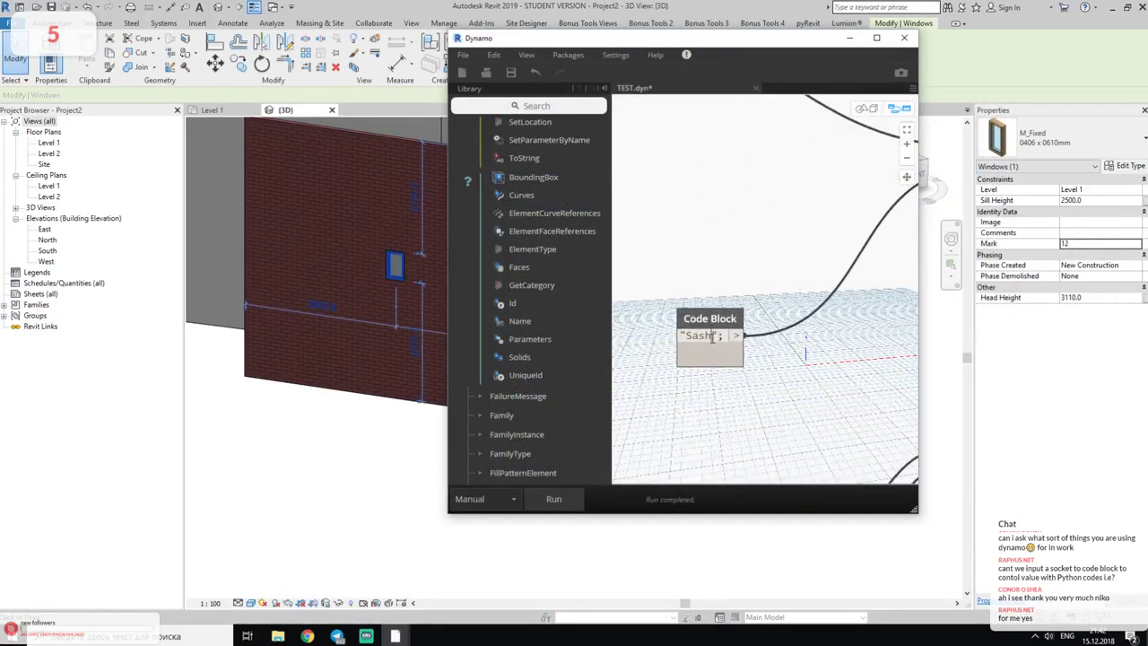
{"action": "left_click_drag", "start_coordinate": [712, 337], "coordinate": [687, 334]}
{"action": "type", "text": "Glass"}
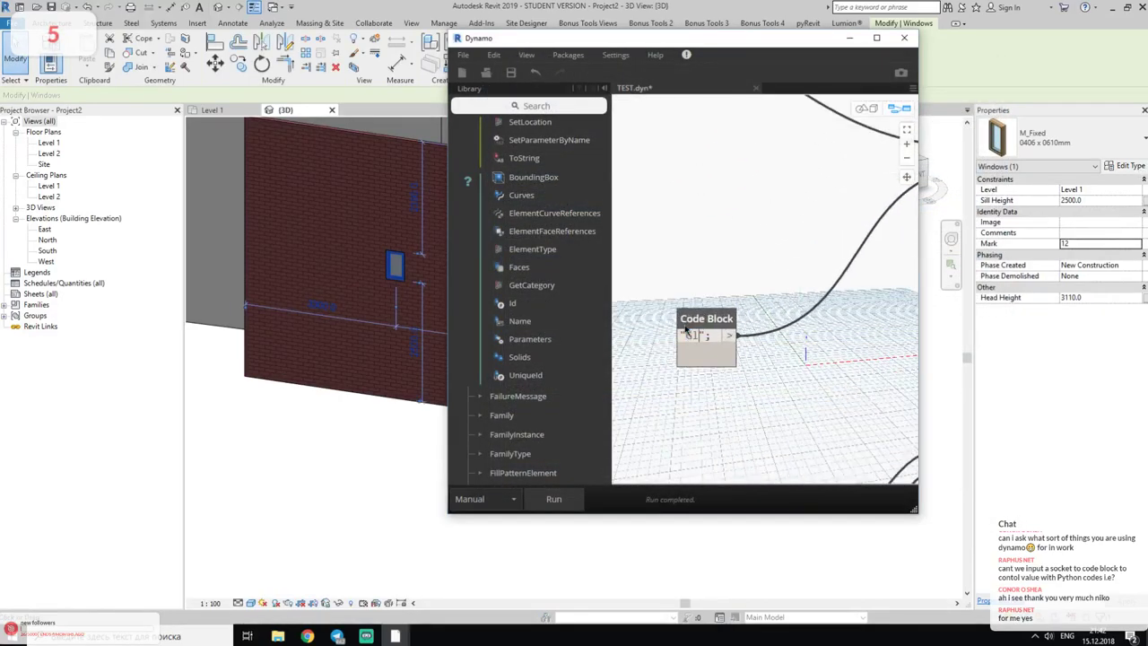
{"action": "key", "text": "Return"}
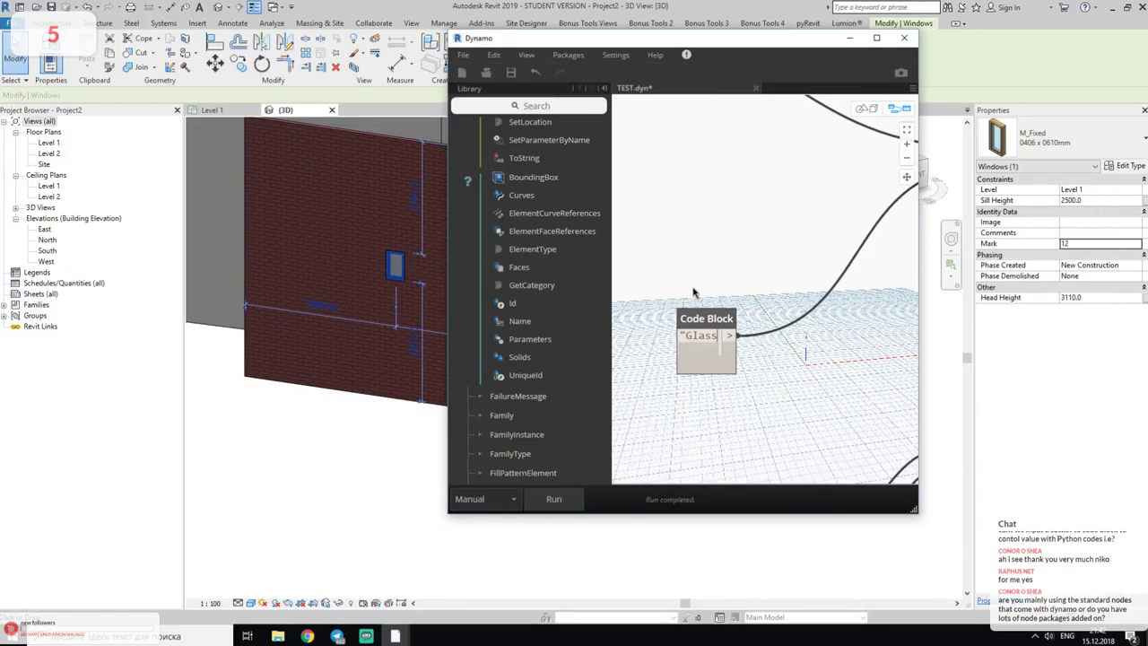
- Search the node library for 'material' to list material-related nodes
{"action": "middle_click_drag", "start_coordinate": [684, 332], "coordinate": [550, 509]}
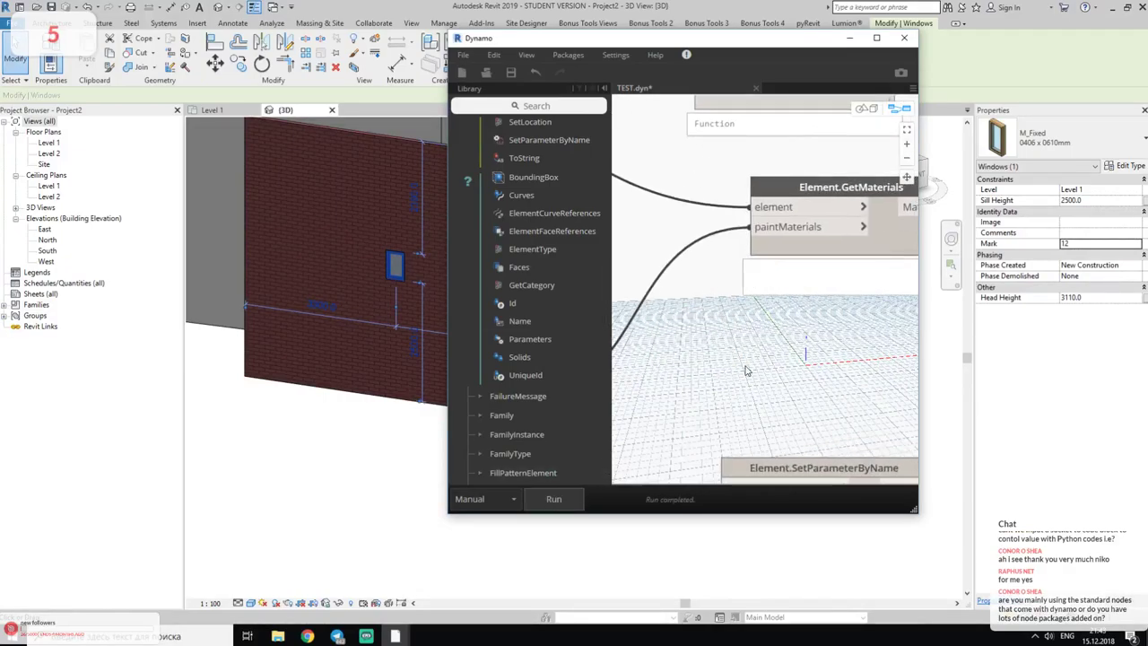
{"action": "scroll", "coordinate": [797, 341], "scroll_direction": "down", "scroll_amount": 1}
{"action": "scroll", "coordinate": [797, 341], "scroll_direction": "down", "scroll_amount": 1}
{"action": "middle_click_drag", "start_coordinate": [796, 341], "coordinate": [745, 420]}
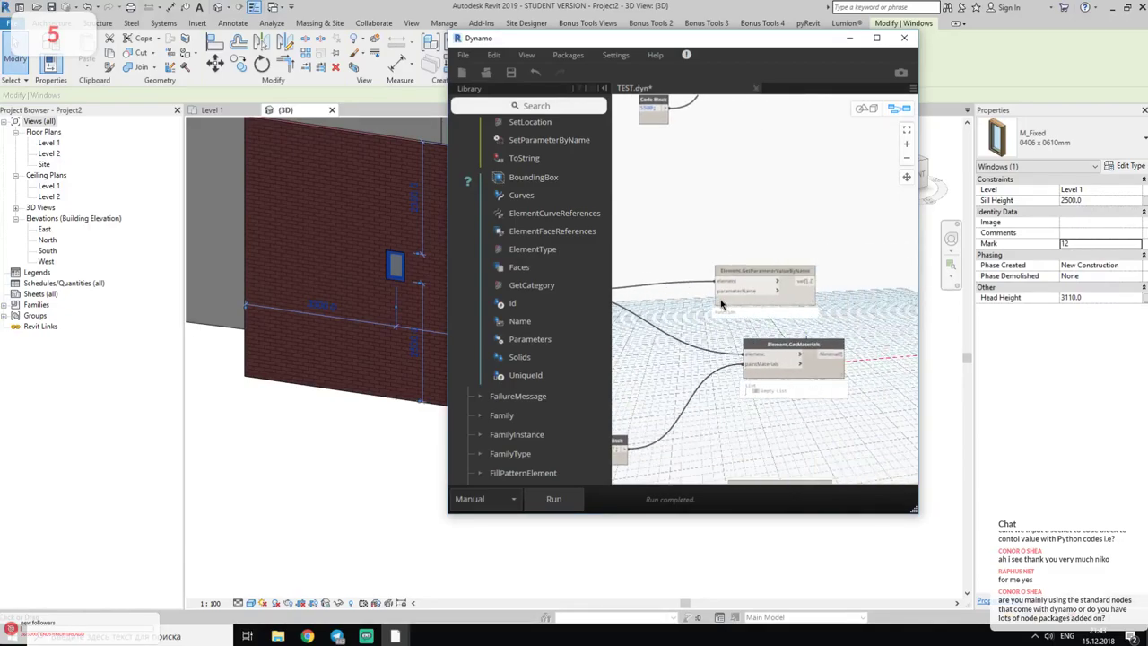
{"action": "scroll", "coordinate": [723, 305], "scroll_direction": "up", "scroll_amount": 1}
{"action": "scroll", "coordinate": [701, 300], "scroll_direction": "up", "scroll_amount": 1}
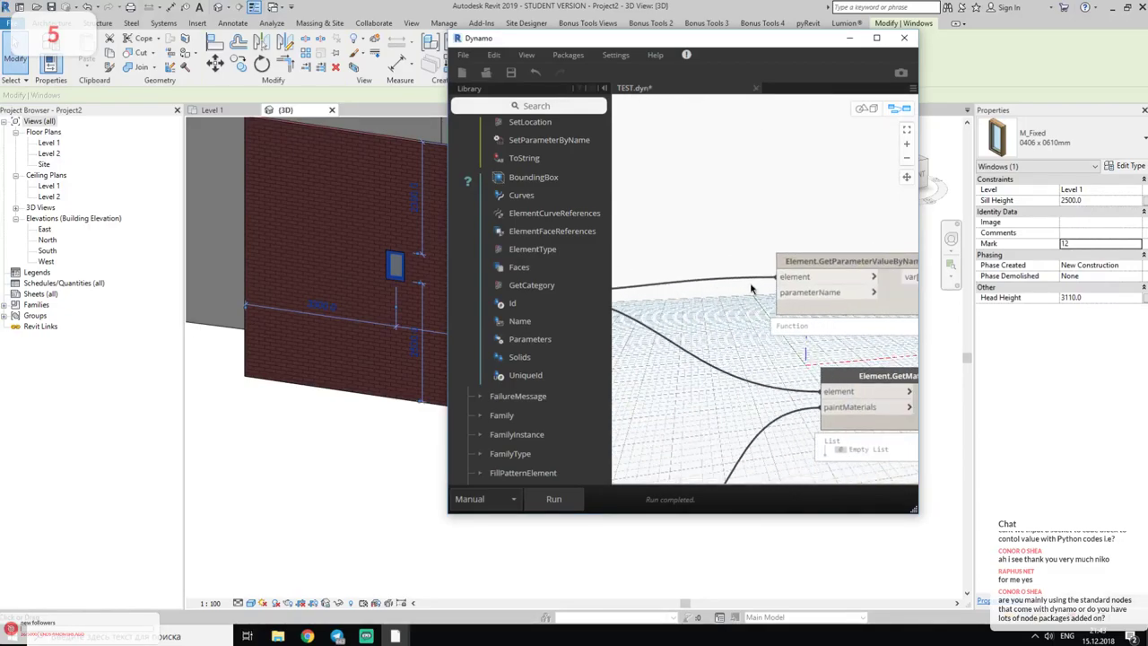
{"action": "left_click", "coordinate": [561, 106]}
{"action": "type", "text": "material"}
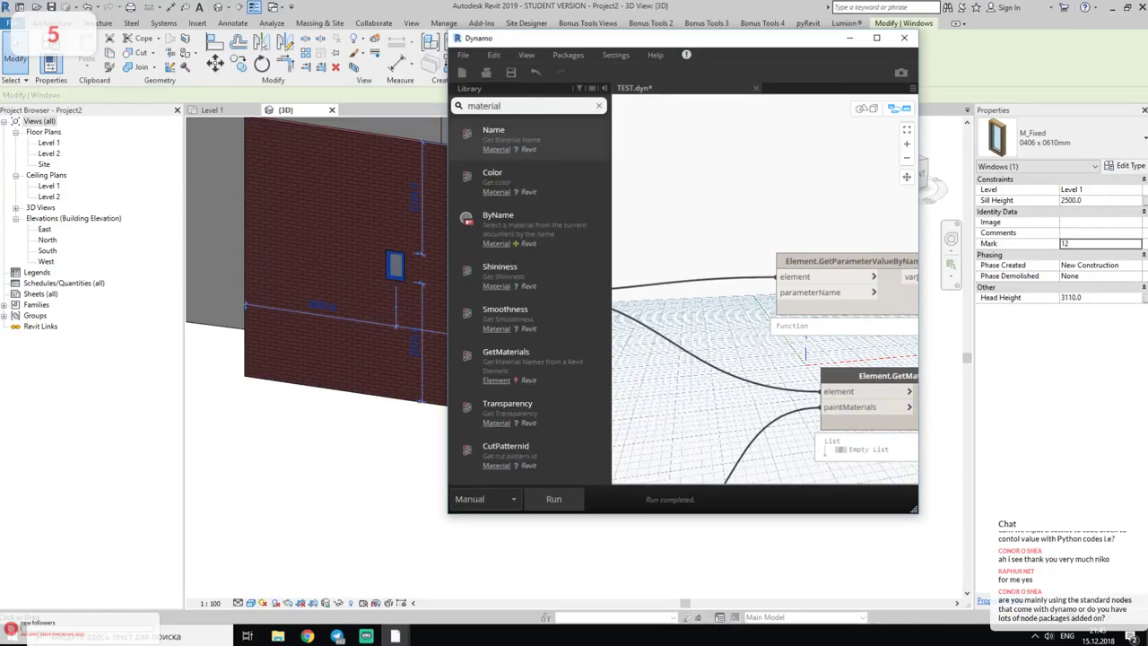
- Place Material.Color, Element.GetMaterials and Category.Material nodes from the material search results
{"action": "left_click", "coordinate": [493, 176]}
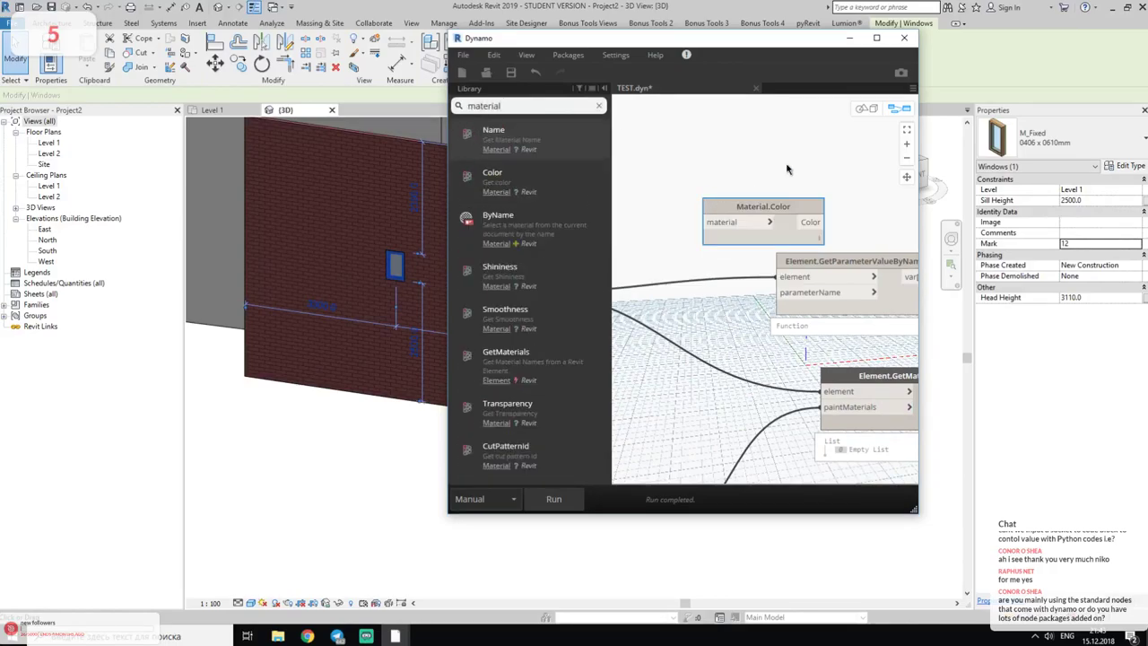
{"action": "scroll", "coordinate": [788, 170], "scroll_direction": "down", "scroll_amount": 2}
{"action": "scroll", "coordinate": [799, 144], "scroll_direction": "down", "scroll_amount": 2}
{"action": "scroll", "coordinate": [696, 175], "scroll_direction": "down", "scroll_amount": 2}
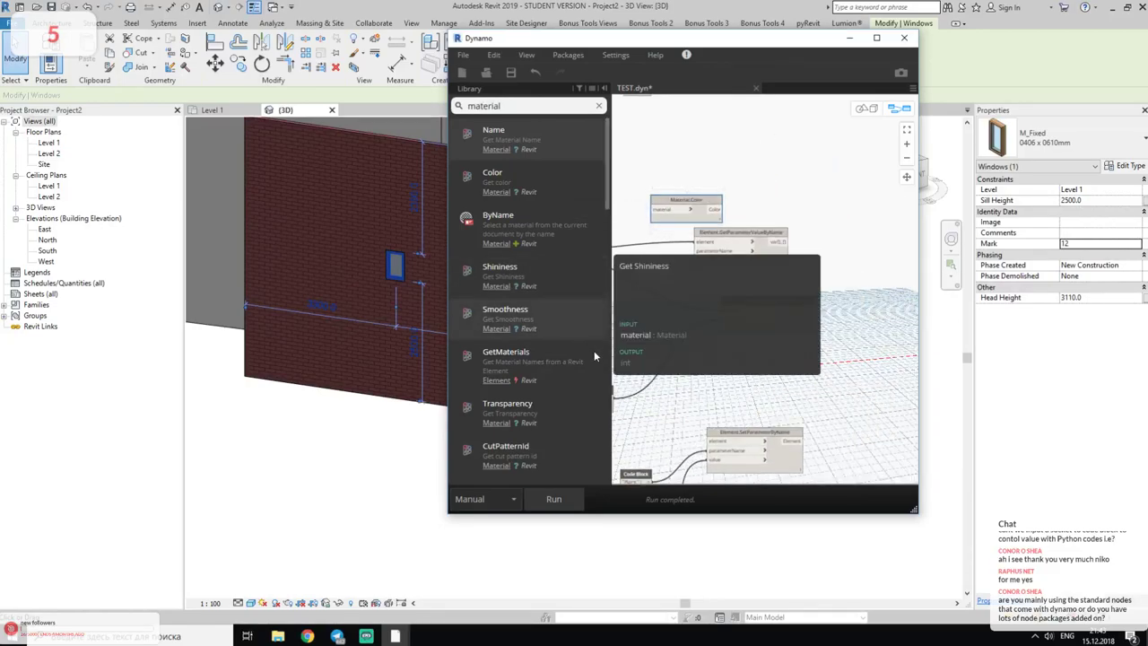
{"action": "left_click", "coordinate": [565, 372]}
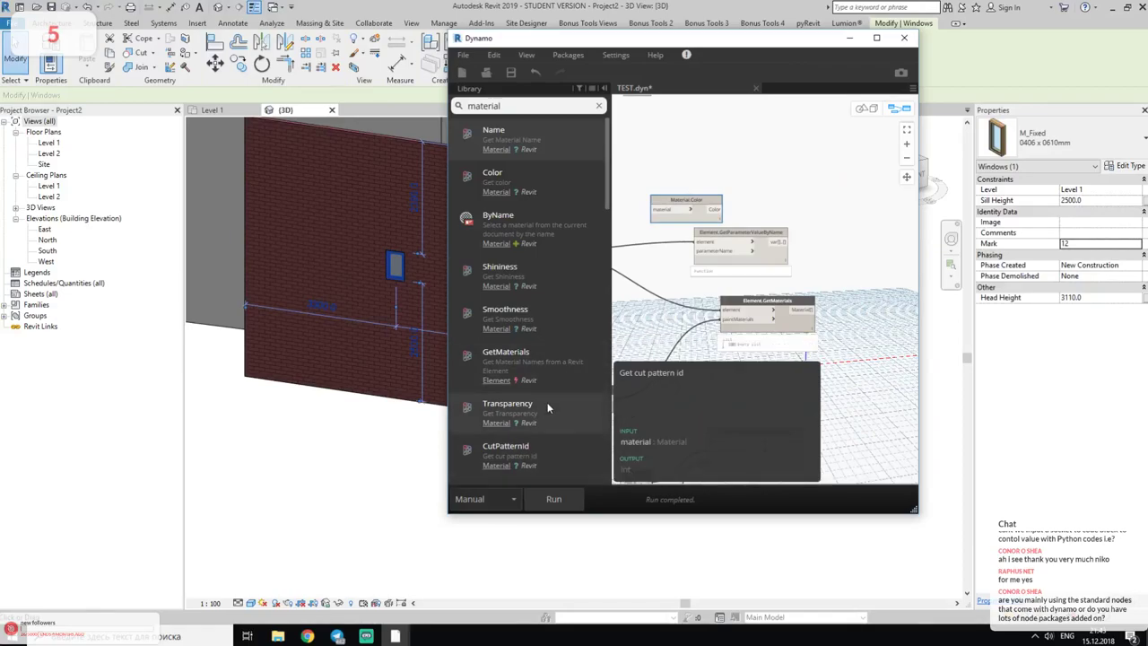
{"action": "scroll", "coordinate": [557, 395], "scroll_direction": "down", "scroll_amount": 3}
{"action": "scroll", "coordinate": [565, 369], "scroll_direction": "down", "scroll_amount": 2}
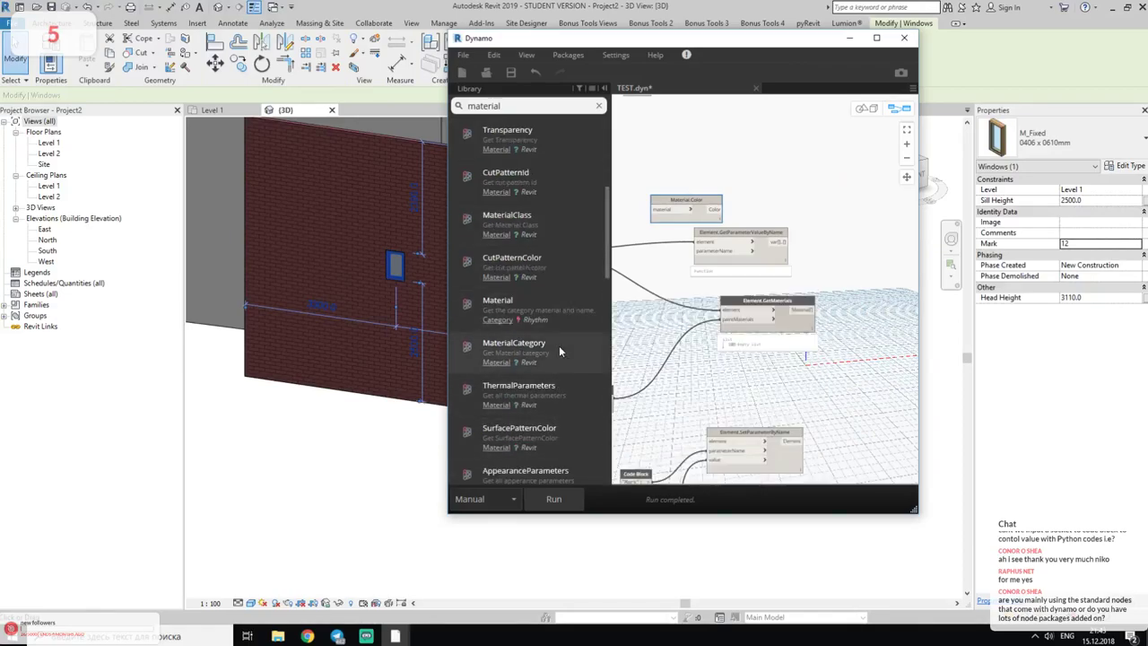
{"action": "left_click_drag", "start_coordinate": [559, 351], "coordinate": [830, 390]}
{"action": "scroll", "coordinate": [789, 386], "scroll_direction": "up", "scroll_amount": 1}
{"action": "scroll", "coordinate": [771, 384], "scroll_direction": "up", "scroll_amount": 1}
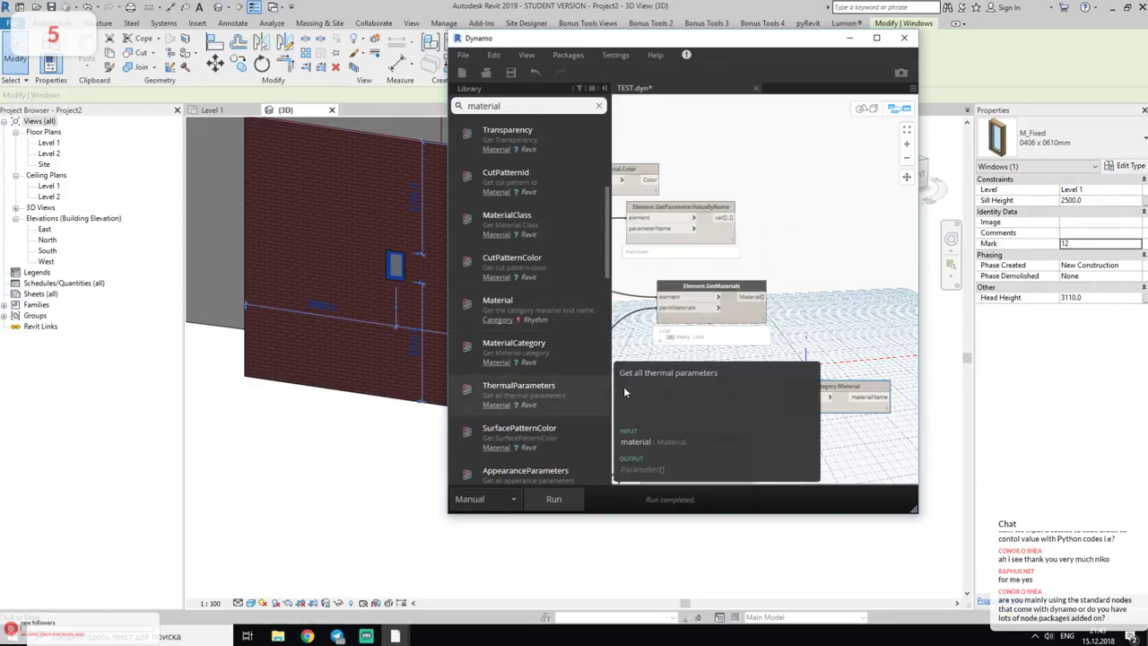
{"action": "middle_click_drag", "start_coordinate": [847, 406], "coordinate": [756, 394]}
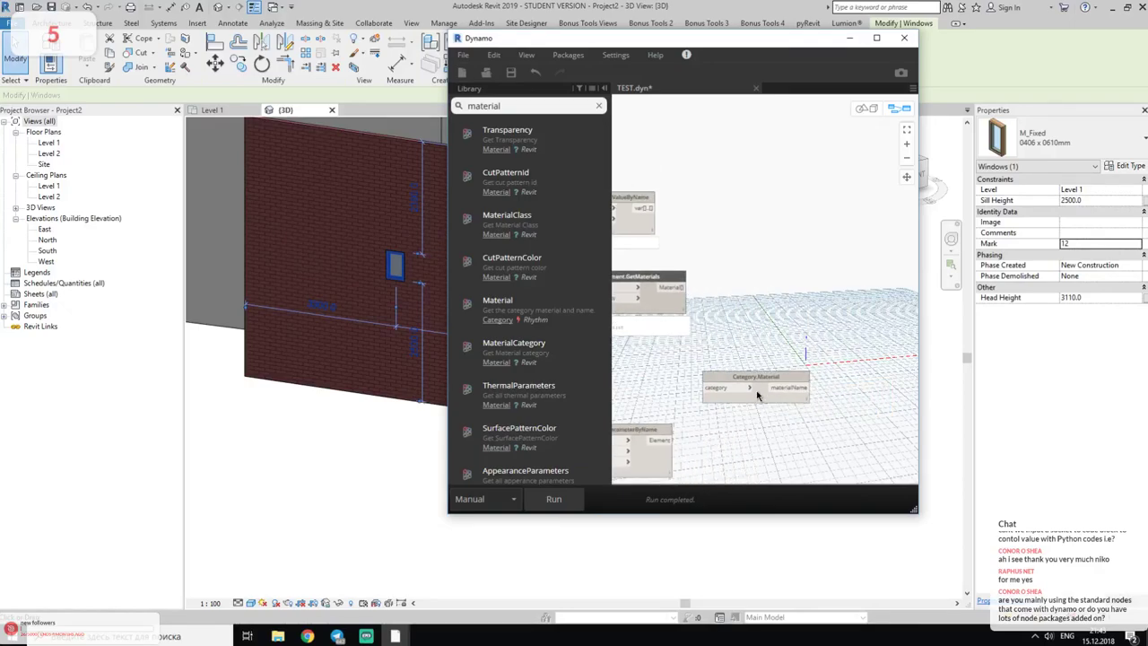
{"action": "scroll", "coordinate": [757, 395], "scroll_direction": "up", "scroll_amount": 1}
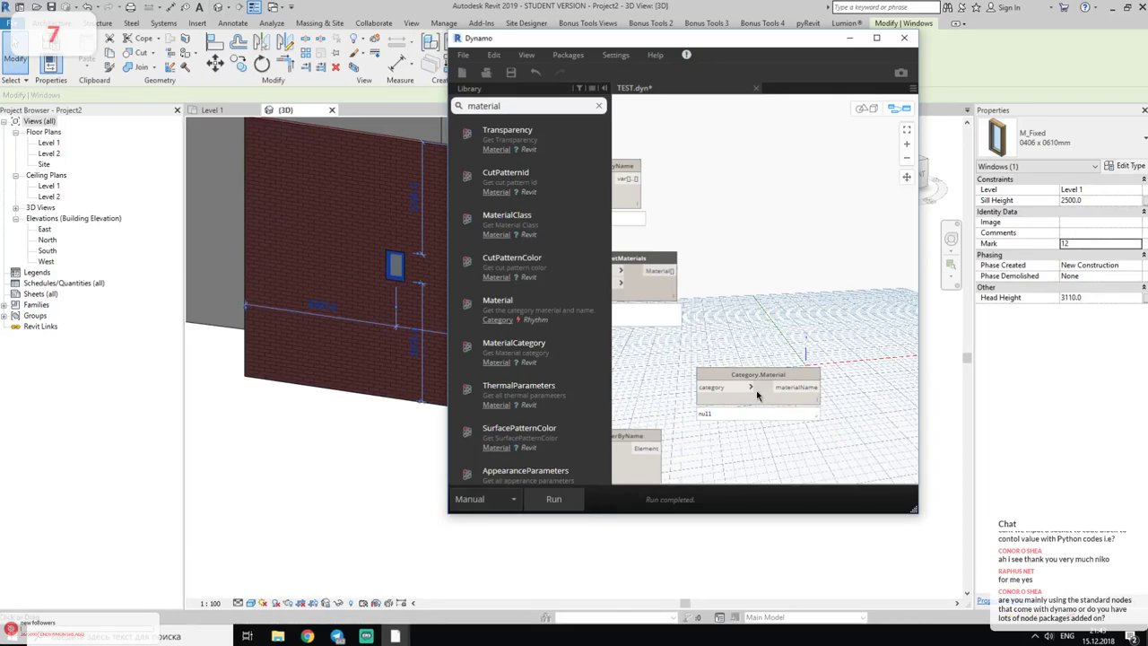
- Open adaptive array.dyn from the recent files, discarding unsaved TEST.dyn changes
{"action": "left_click", "coordinate": [905, 38]}
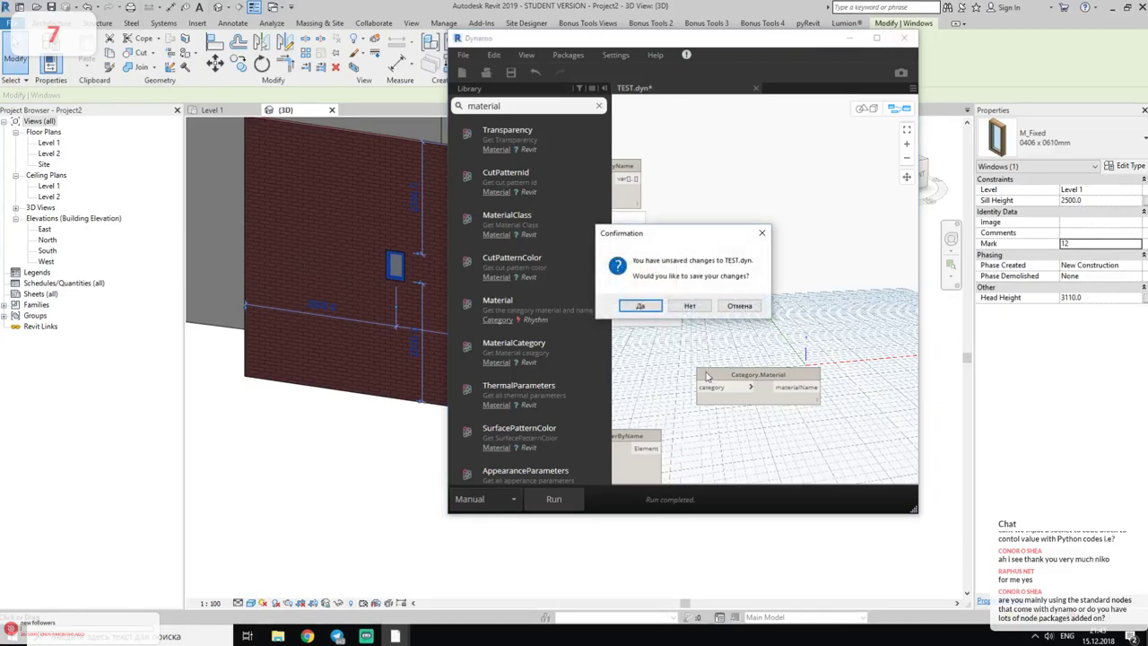
{"action": "left_click", "coordinate": [741, 308]}
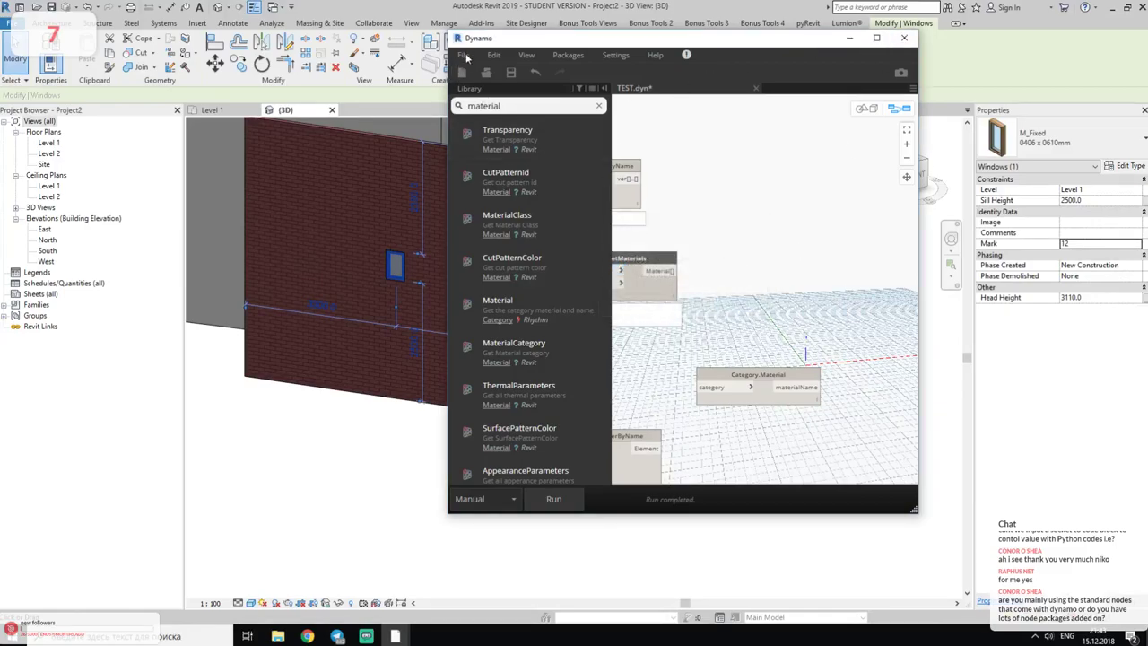
{"action": "left_click", "coordinate": [465, 54]}
{"action": "left_click", "coordinate": [466, 55]}
{"action": "left_click", "coordinate": [465, 55]}
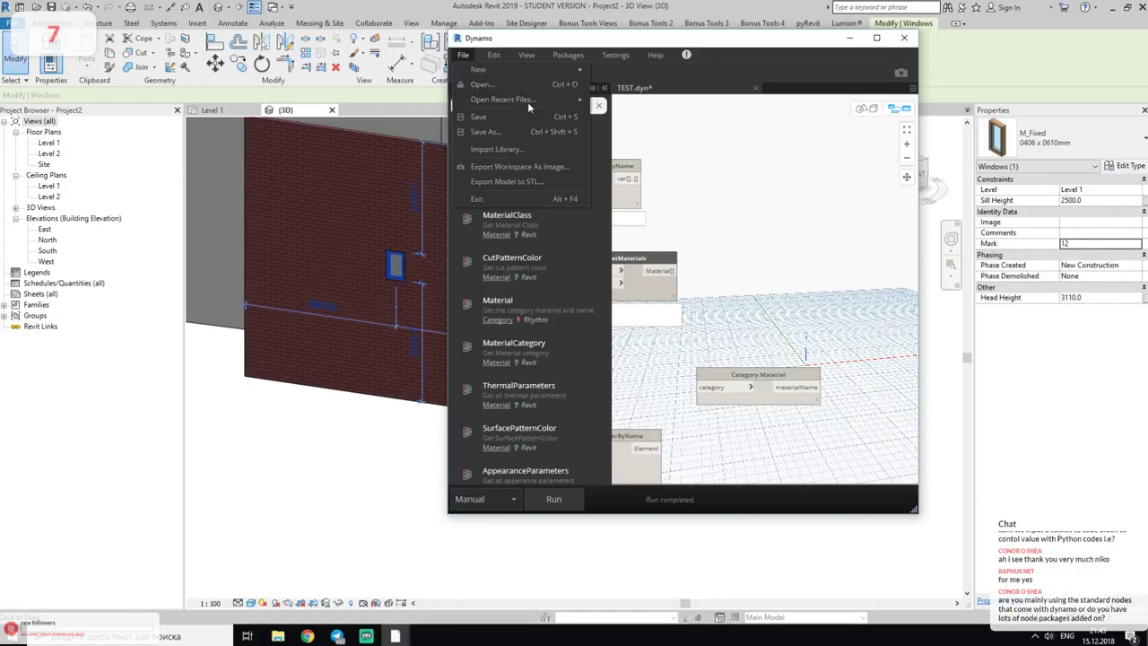
{"action": "mouse_move", "coordinate": [504, 99]}
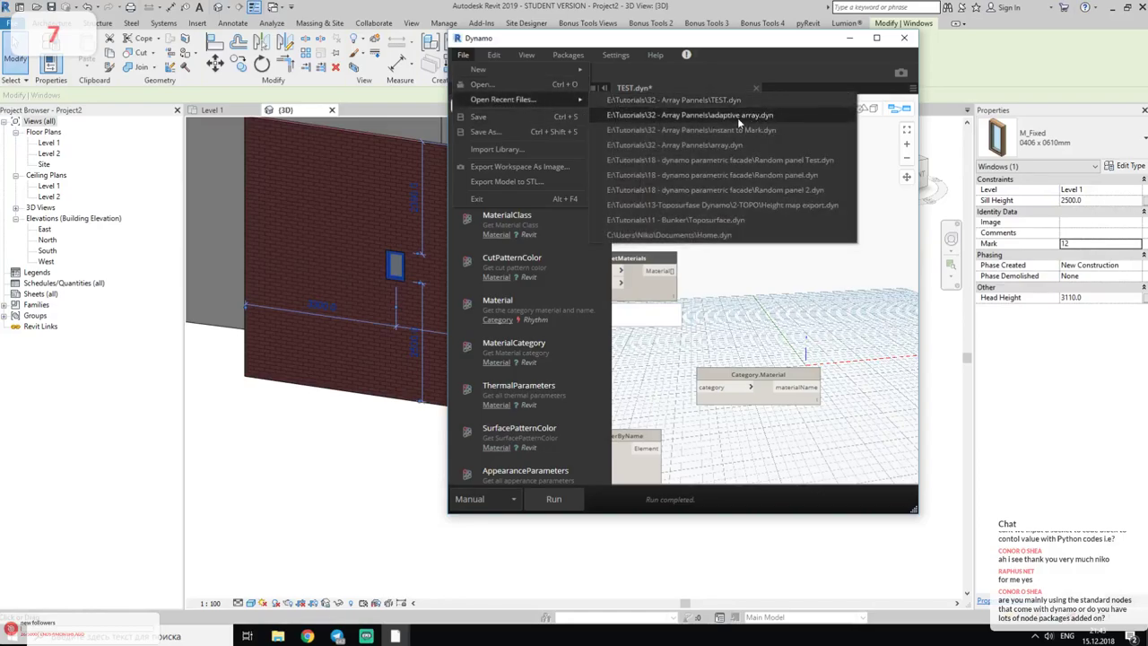
{"action": "left_click", "coordinate": [723, 113]}
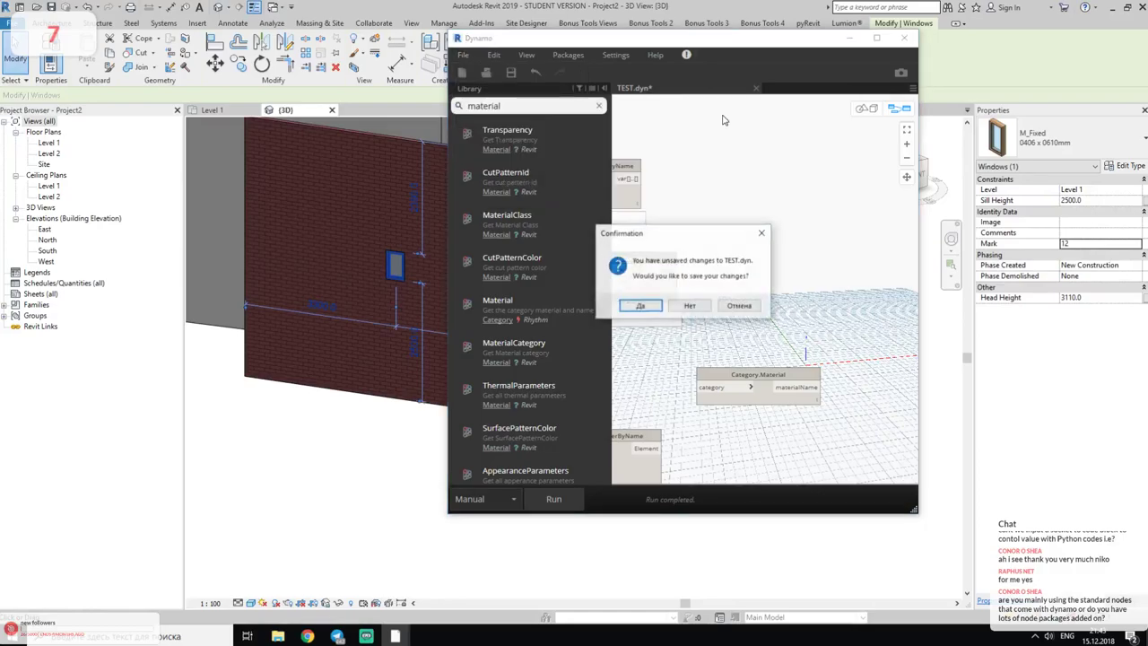
{"action": "left_click", "coordinate": [702, 306]}
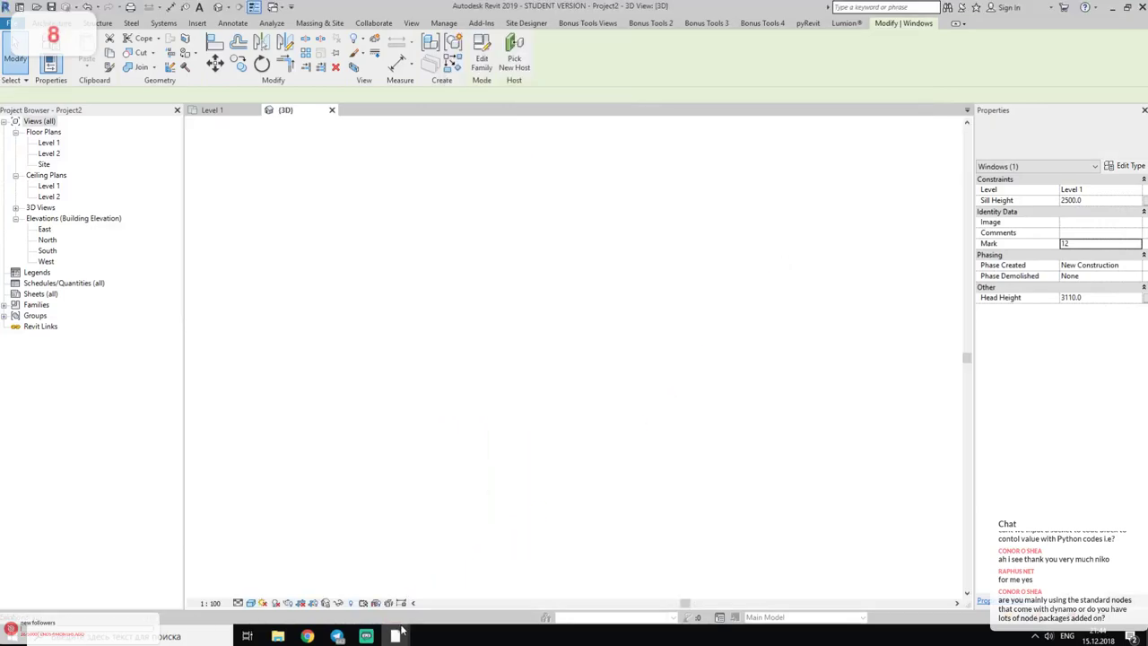
- Delete the upper node group around the Select Edge nodes and bring up the recent files list
{"action": "left_click", "coordinate": [330, 583]}
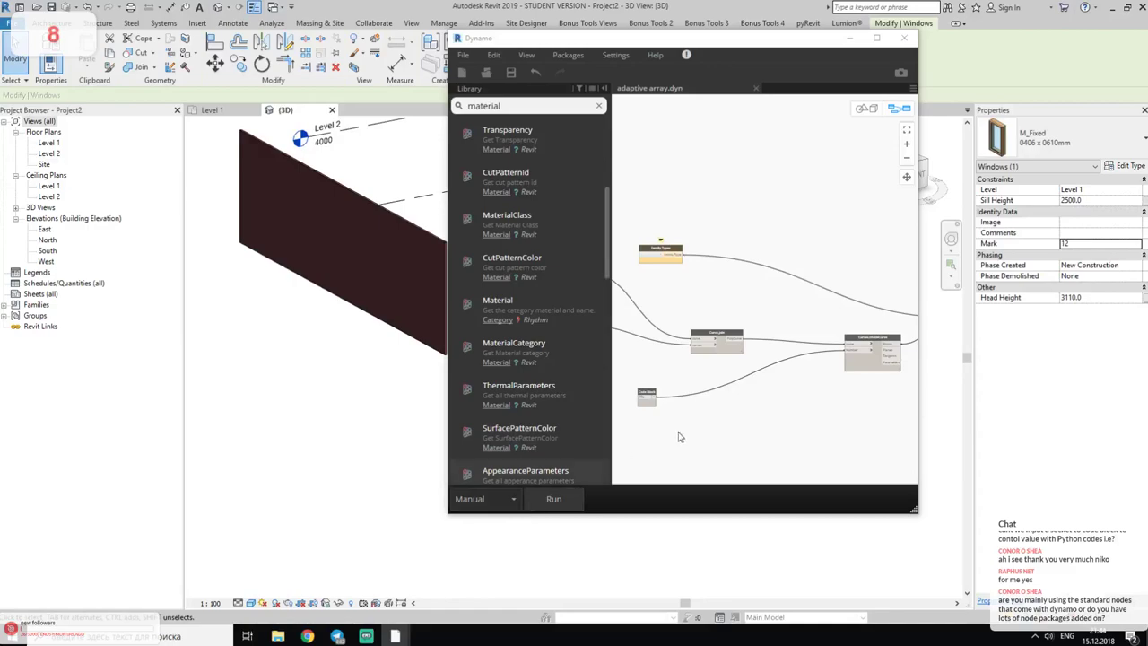
{"action": "scroll", "coordinate": [792, 312], "scroll_direction": "up", "scroll_amount": 2}
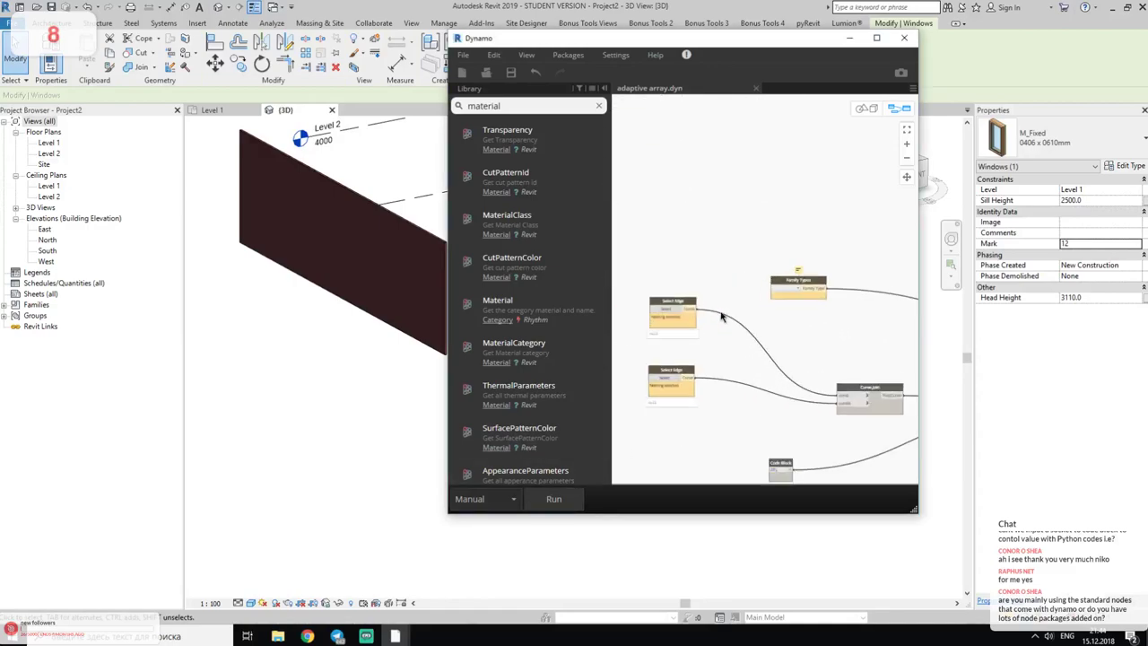
{"action": "scroll", "coordinate": [667, 291], "scroll_direction": "down", "scroll_amount": 3}
{"action": "left_click_drag", "start_coordinate": [667, 292], "coordinate": [771, 235]}
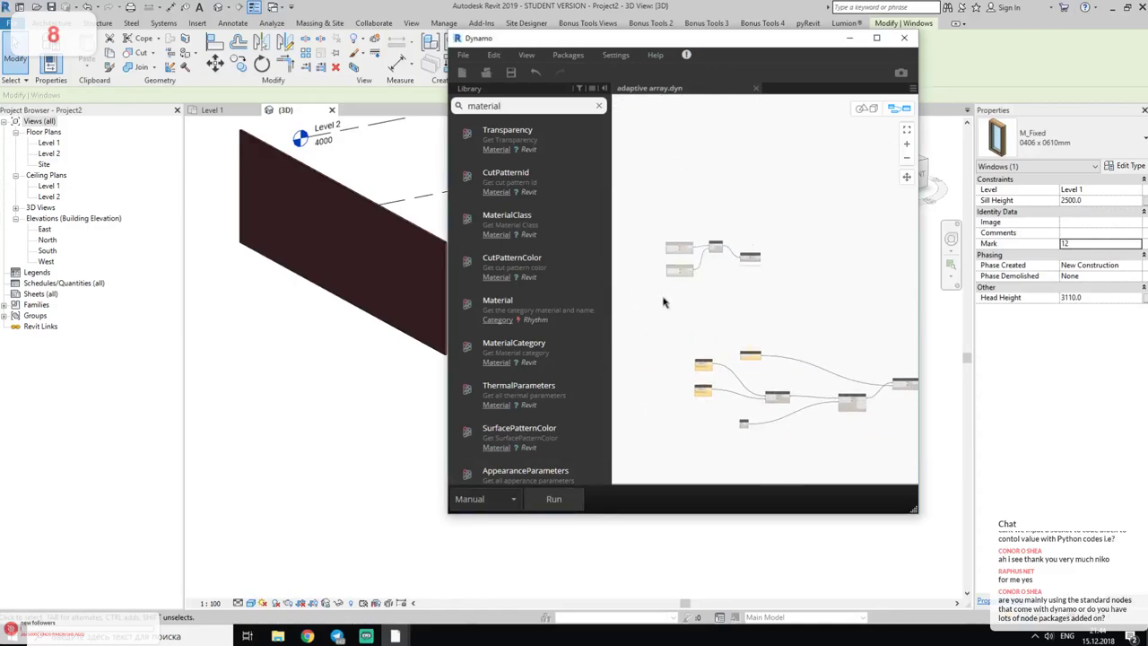
{"action": "key", "text": "Delete"}
{"action": "middle_click_drag", "start_coordinate": [716, 323], "coordinate": [712, 241]}
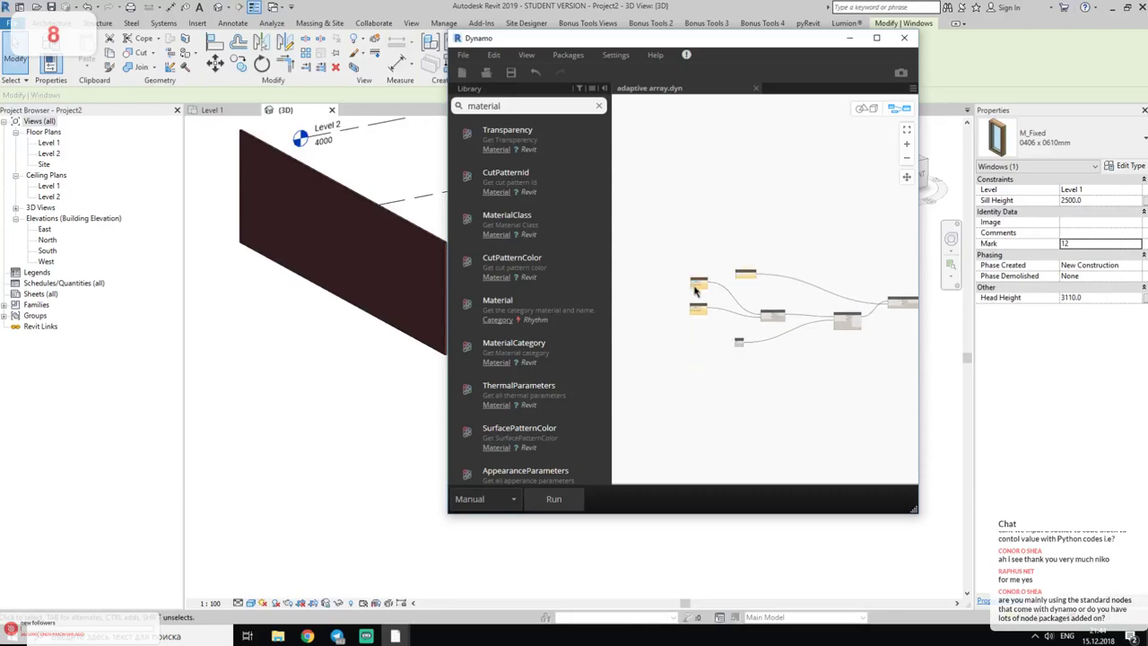
{"action": "middle_click_drag", "start_coordinate": [695, 292], "coordinate": [679, 371]}
{"action": "scroll", "coordinate": [686, 377], "scroll_direction": "up", "scroll_amount": 1}
{"action": "scroll", "coordinate": [682, 378], "scroll_direction": "up", "scroll_amount": 1}
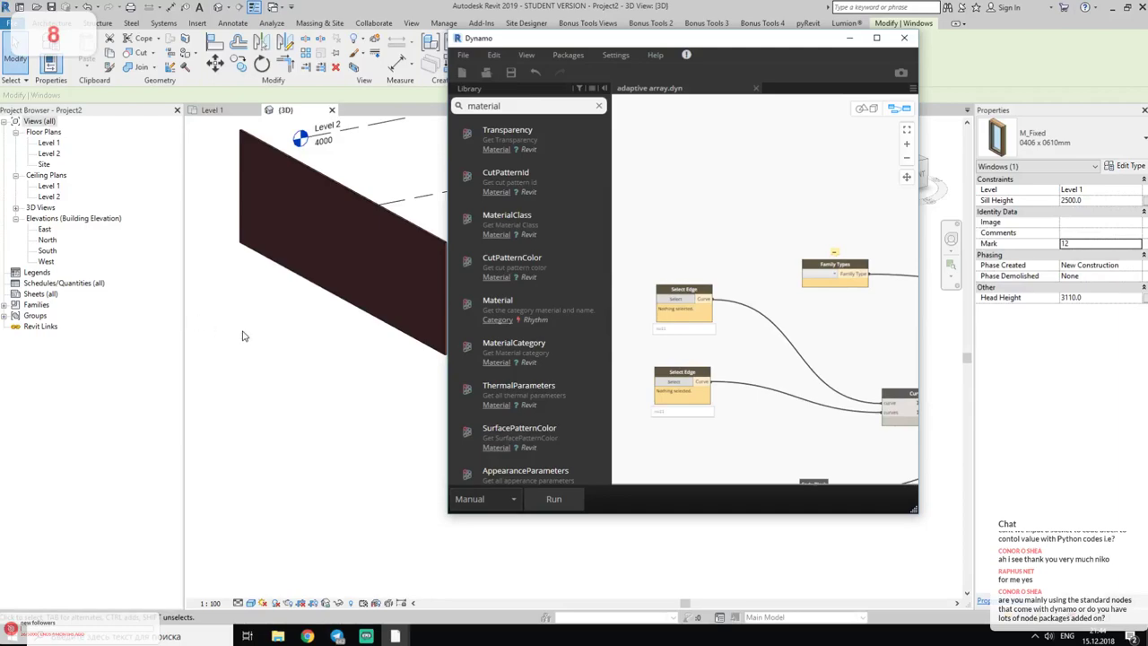
{"action": "scroll", "coordinate": [243, 333], "scroll_direction": "down", "scroll_amount": 3}
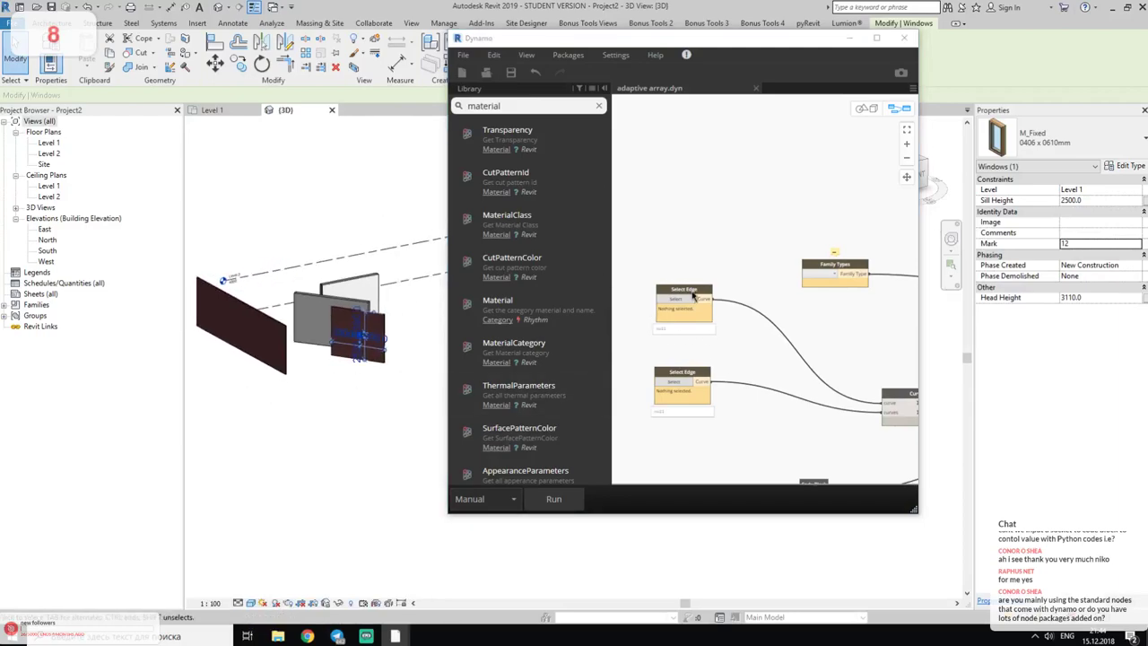
{"action": "left_click", "coordinate": [466, 67]}
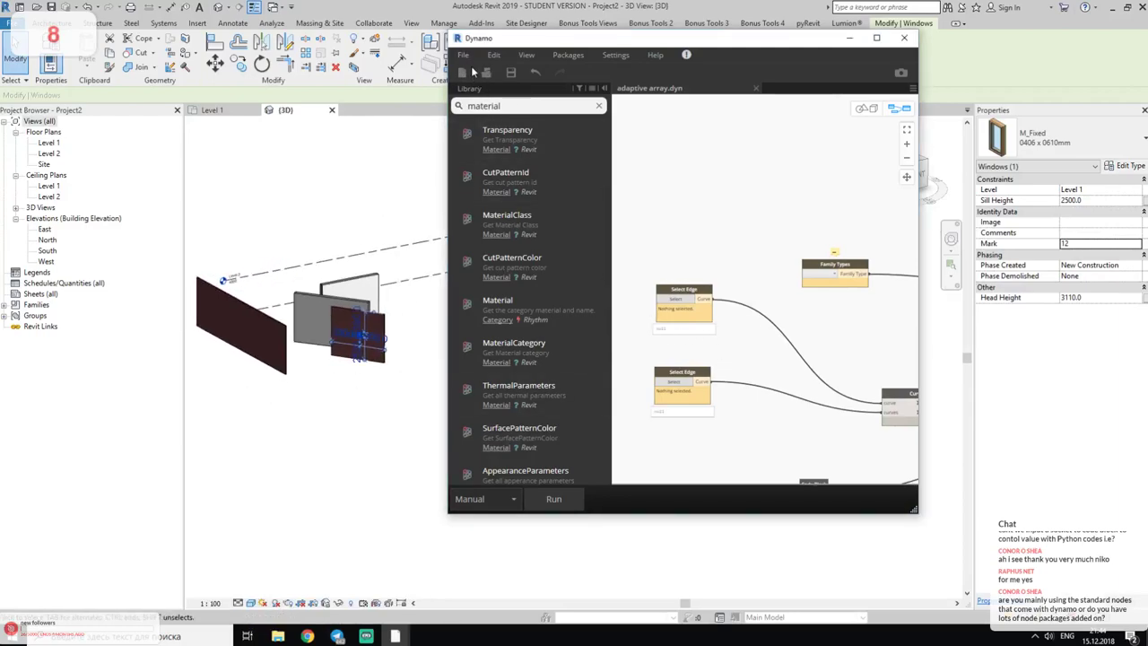
{"action": "left_click", "coordinate": [463, 54]}
{"action": "mouse_move", "coordinate": [503, 99]}
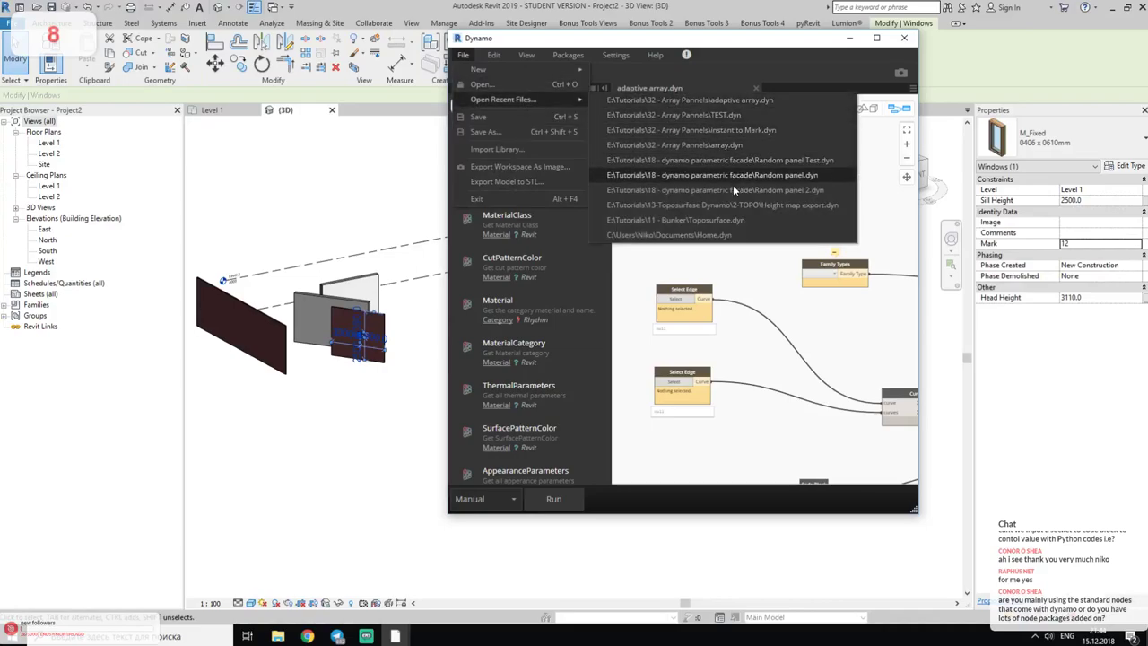
- Open array.dyn and pan across to the String, parameter-value and Python Script nodes
{"action": "left_click", "coordinate": [482, 84]}
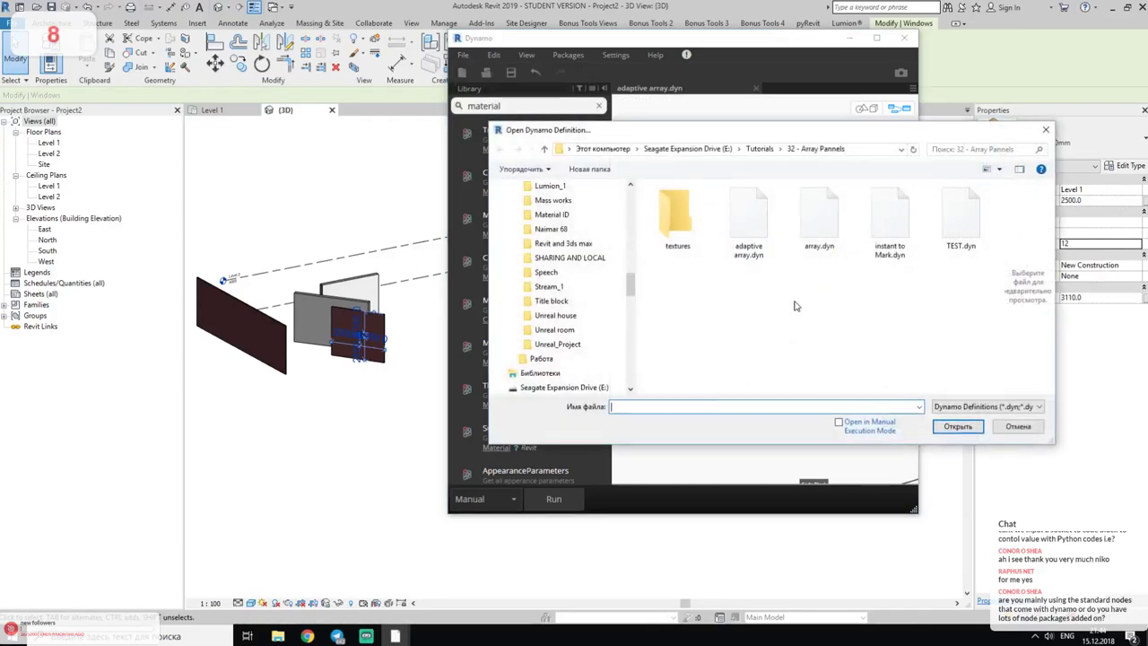
{"action": "double_click", "coordinate": [813, 218]}
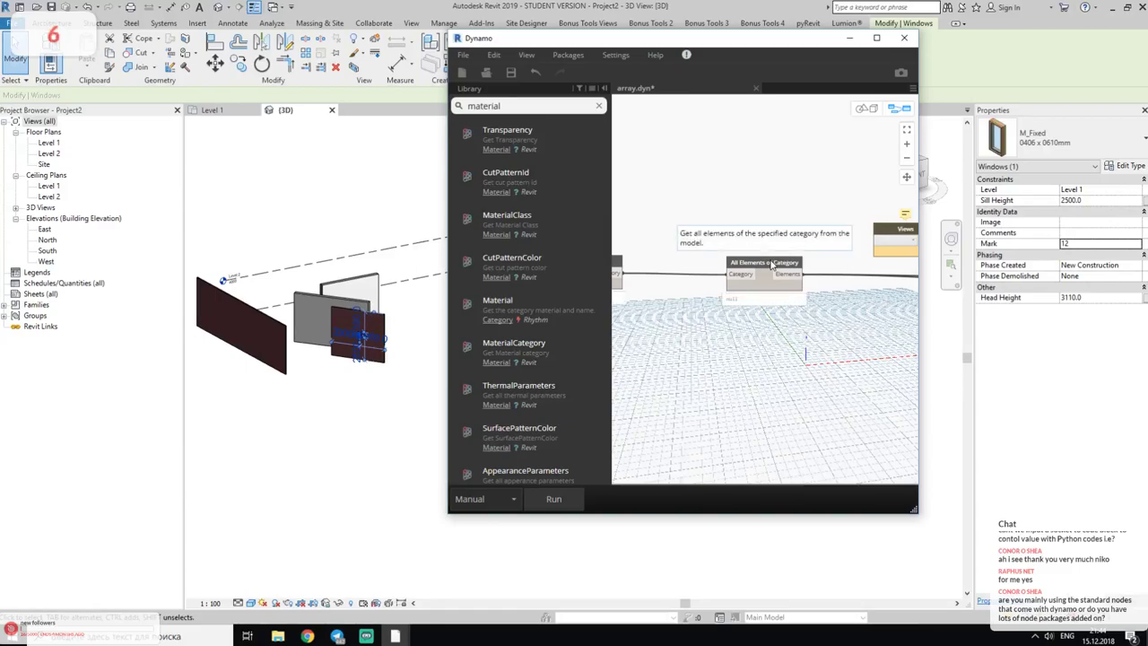
{"action": "middle_click_drag", "start_coordinate": [771, 264], "coordinate": [710, 262]}
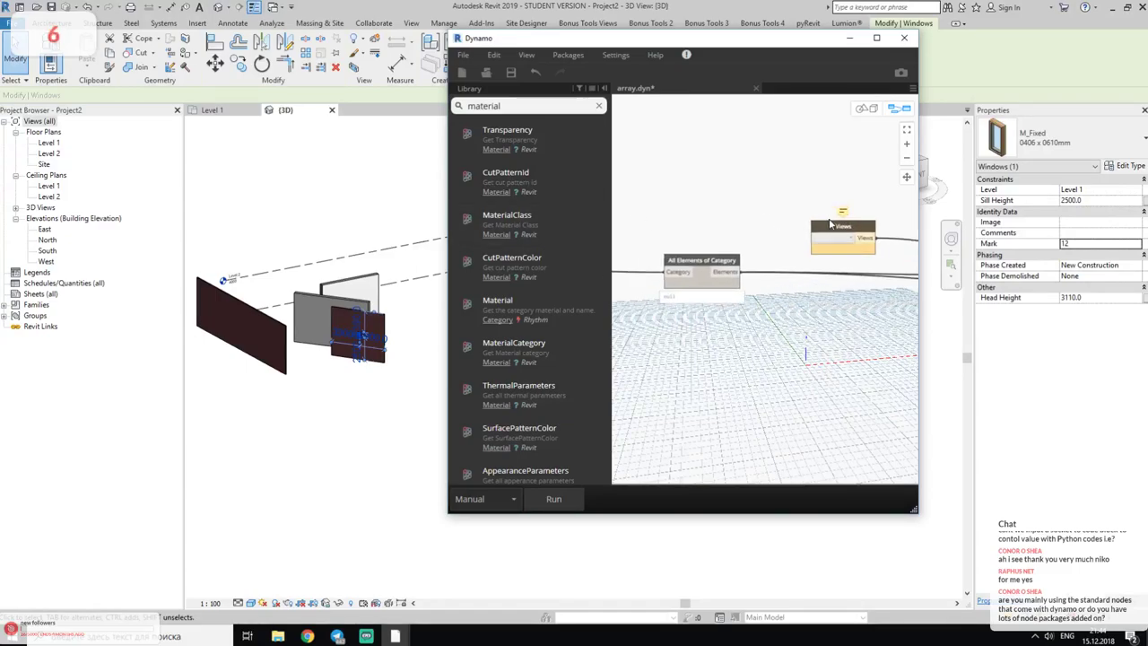
{"action": "middle_click_drag", "start_coordinate": [830, 225], "coordinate": [689, 230]}
{"action": "mouse_move", "coordinate": [898, 345]}
{"action": "middle_mouse_down"}
{"action": "mouse_move", "coordinate": [718, 350]}
{"action": "mouse_move", "coordinate": [805, 341]}
{"action": "middle_mouse_up"}
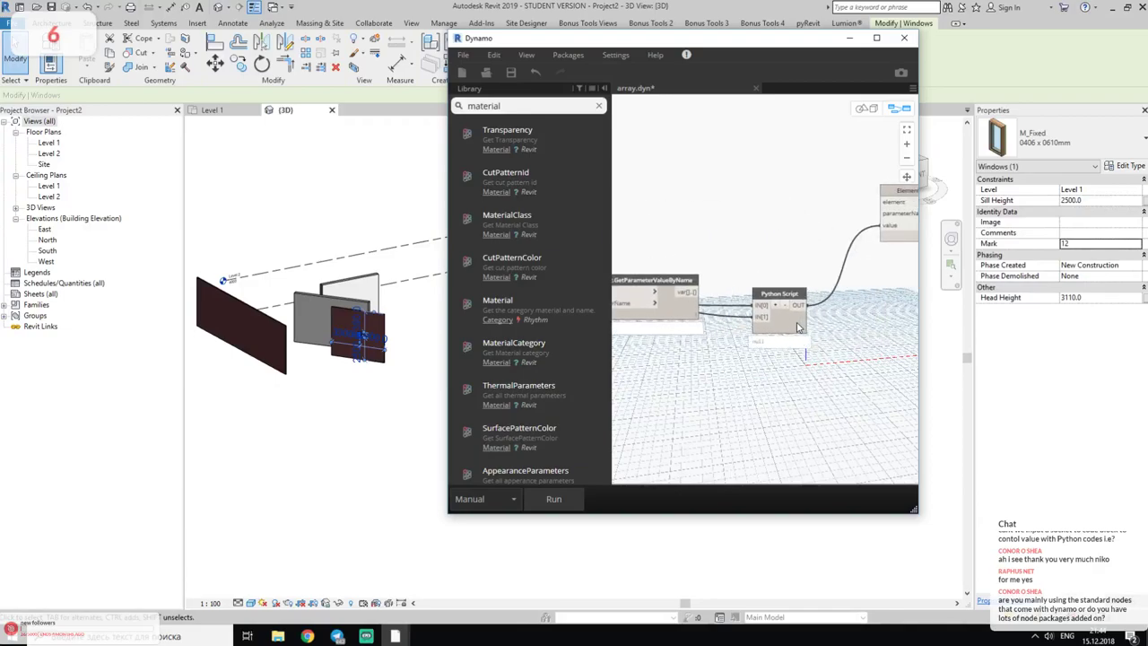
- Review the Python Script node's code, then close the editor without changes
{"action": "double_click", "coordinate": [795, 327]}
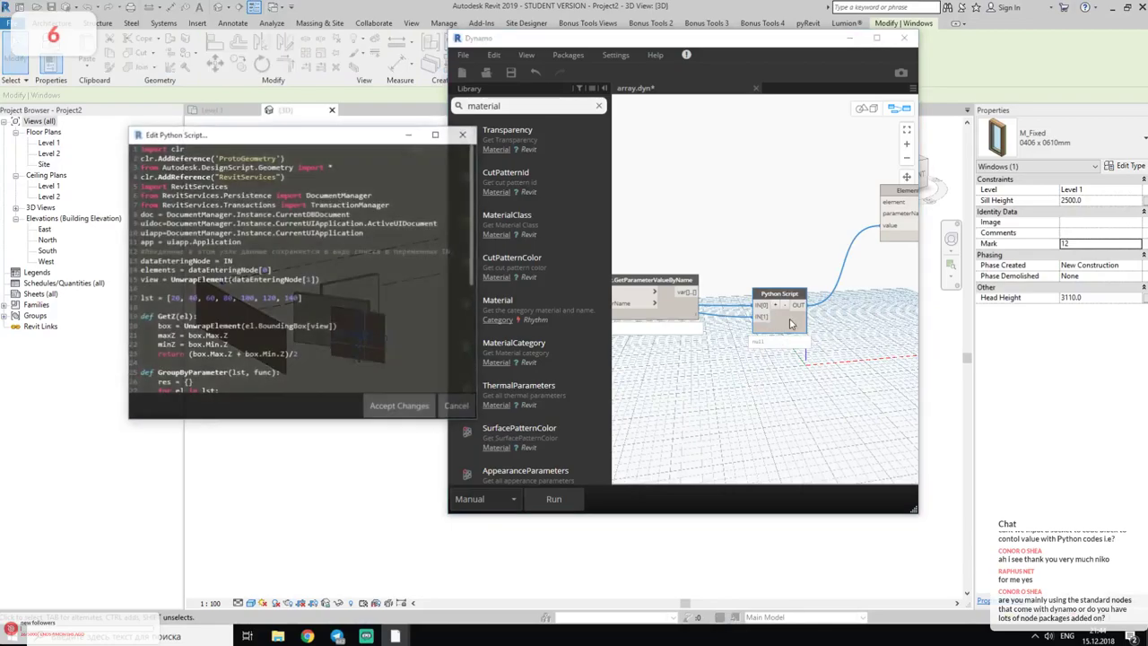
{"action": "scroll", "coordinate": [268, 269], "scroll_direction": "down", "scroll_amount": 4}
{"action": "scroll", "coordinate": [268, 269], "scroll_direction": "down", "scroll_amount": 3}
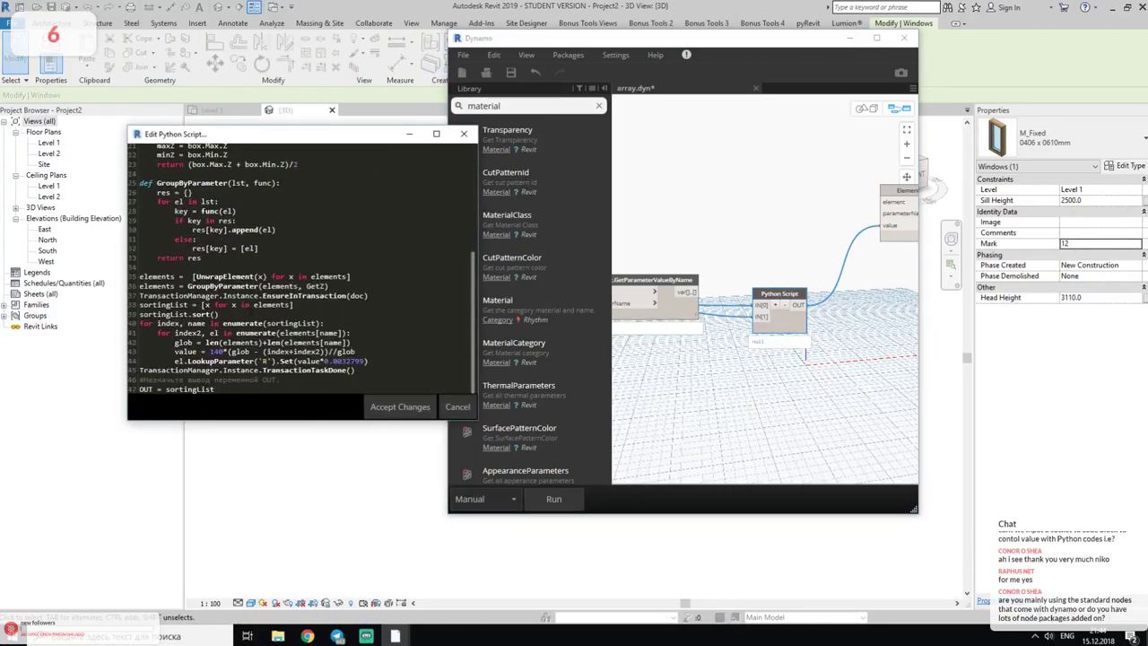
{"action": "scroll", "coordinate": [301, 269], "scroll_direction": "up", "scroll_amount": 5}
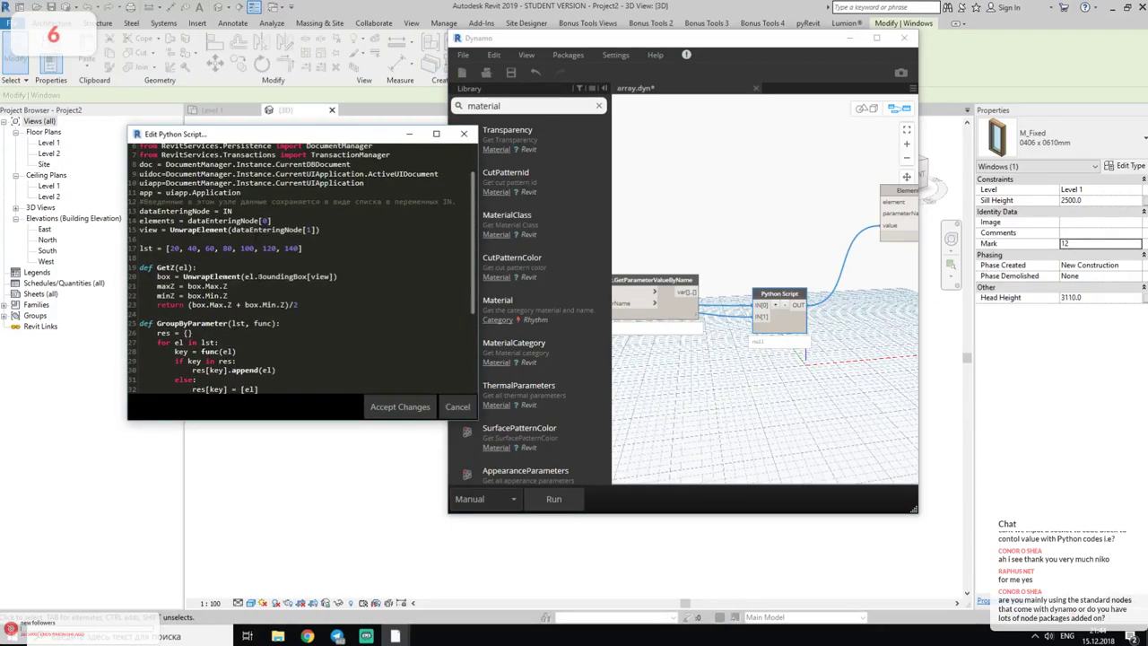
{"action": "scroll", "coordinate": [301, 269], "scroll_direction": "down", "scroll_amount": 3}
{"action": "scroll", "coordinate": [301, 269], "scroll_direction": "down", "scroll_amount": 2}
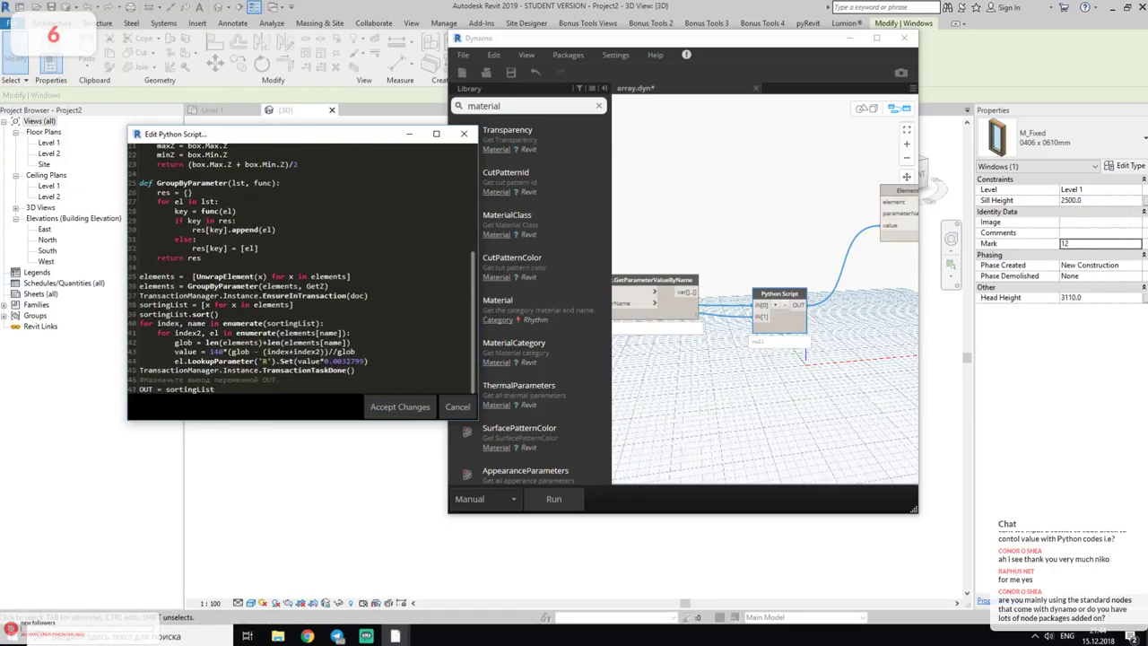
{"action": "left_click", "coordinate": [464, 134]}
{"action": "middle_click_drag", "start_coordinate": [628, 241], "coordinate": [727, 228]}
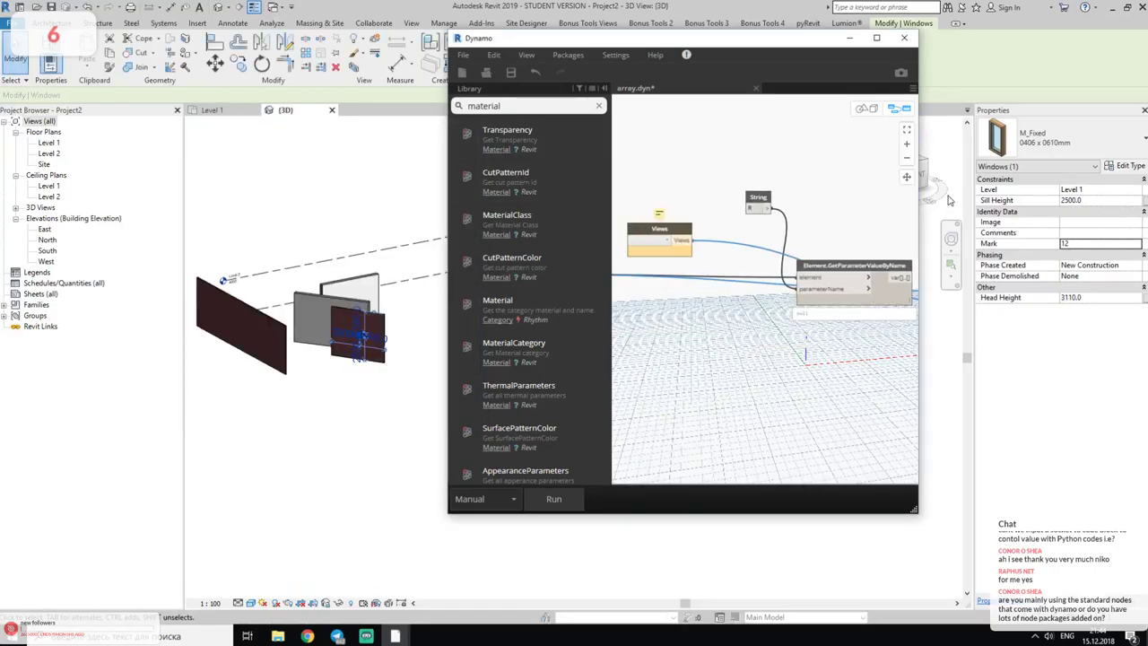
- Switch the Views node's selection from Level 1 to the North view
{"action": "left_click", "coordinate": [672, 239]}
{"action": "middle_click_drag", "start_coordinate": [677, 362], "coordinate": [609, 363]}
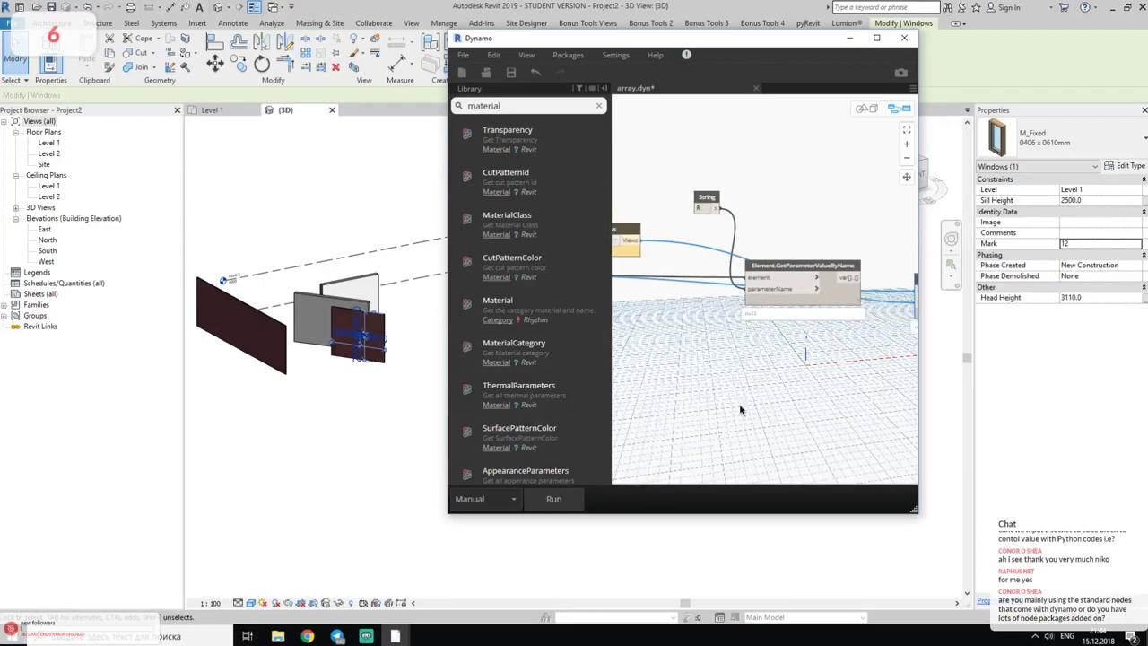
{"action": "middle_click_drag", "start_coordinate": [741, 411], "coordinate": [858, 375]}
{"action": "left_click", "coordinate": [734, 204]}
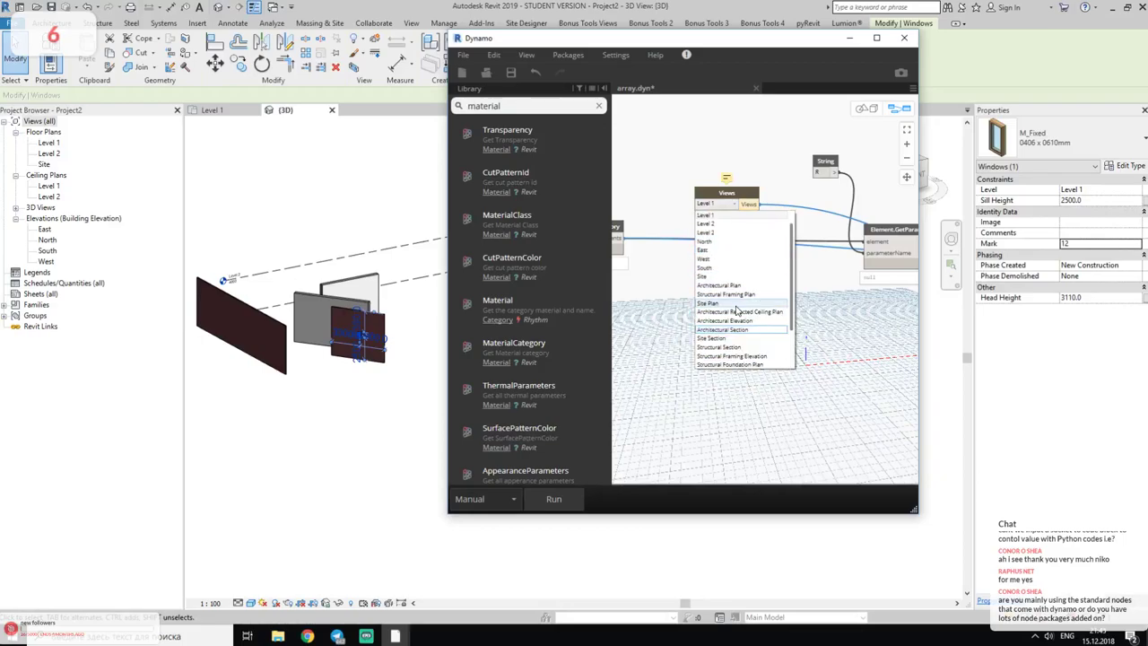
{"action": "scroll", "coordinate": [741, 307], "scroll_direction": "down", "scroll_amount": 2}
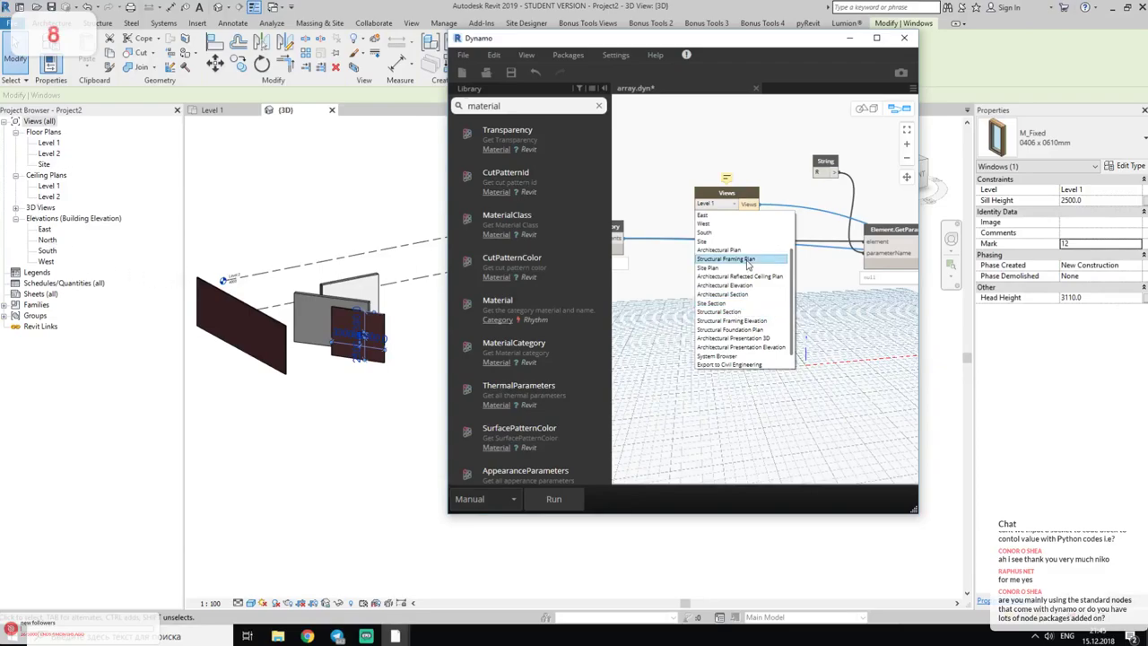
{"action": "scroll", "coordinate": [741, 311], "scroll_direction": "up", "scroll_amount": 3}
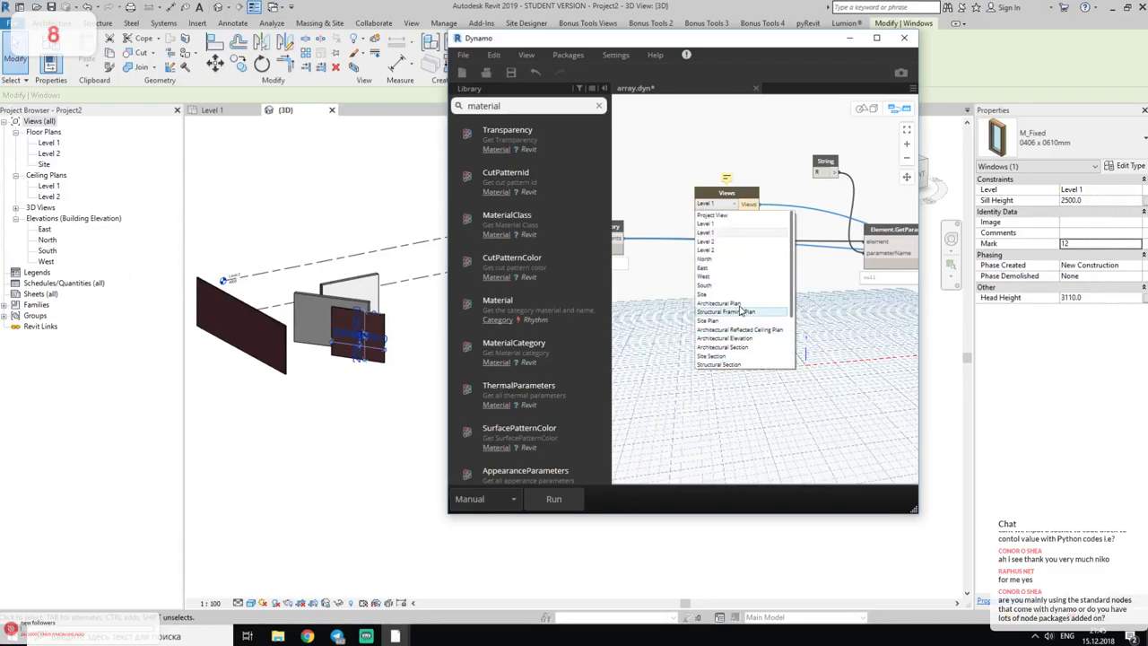
{"action": "left_click", "coordinate": [705, 258]}
{"action": "mouse_move", "coordinate": [680, 384]}
{"action": "middle_mouse_down"}
{"action": "mouse_move", "coordinate": [777, 356]}
{"action": "mouse_move", "coordinate": [714, 409]}
{"action": "middle_mouse_up"}
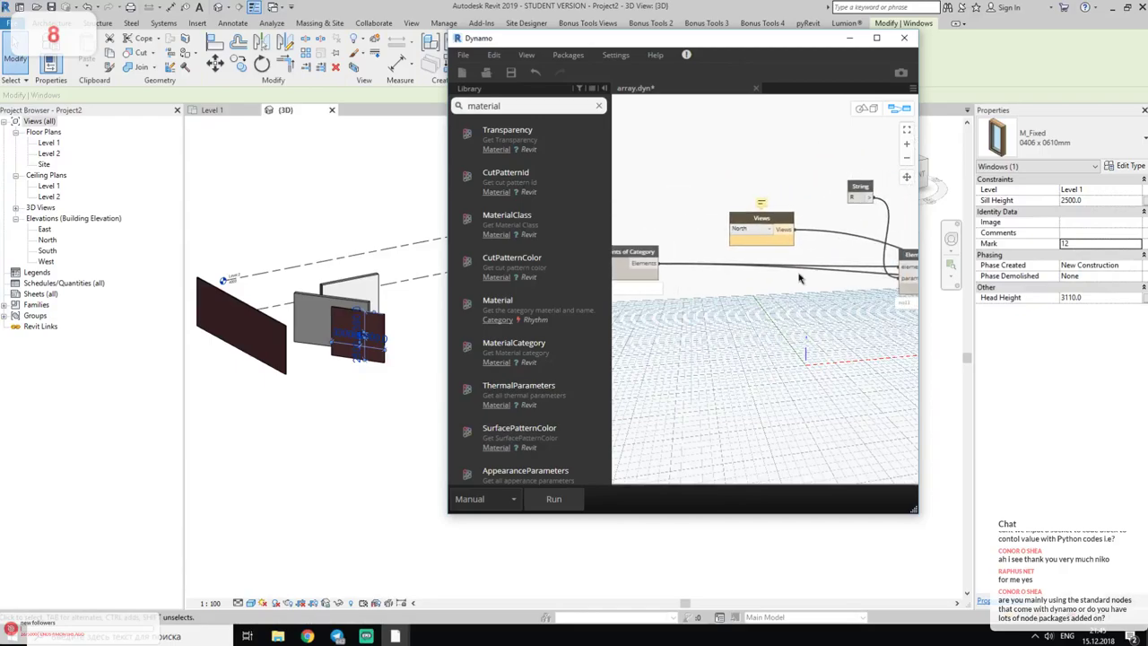
{"action": "left_click", "coordinate": [325, 418]}
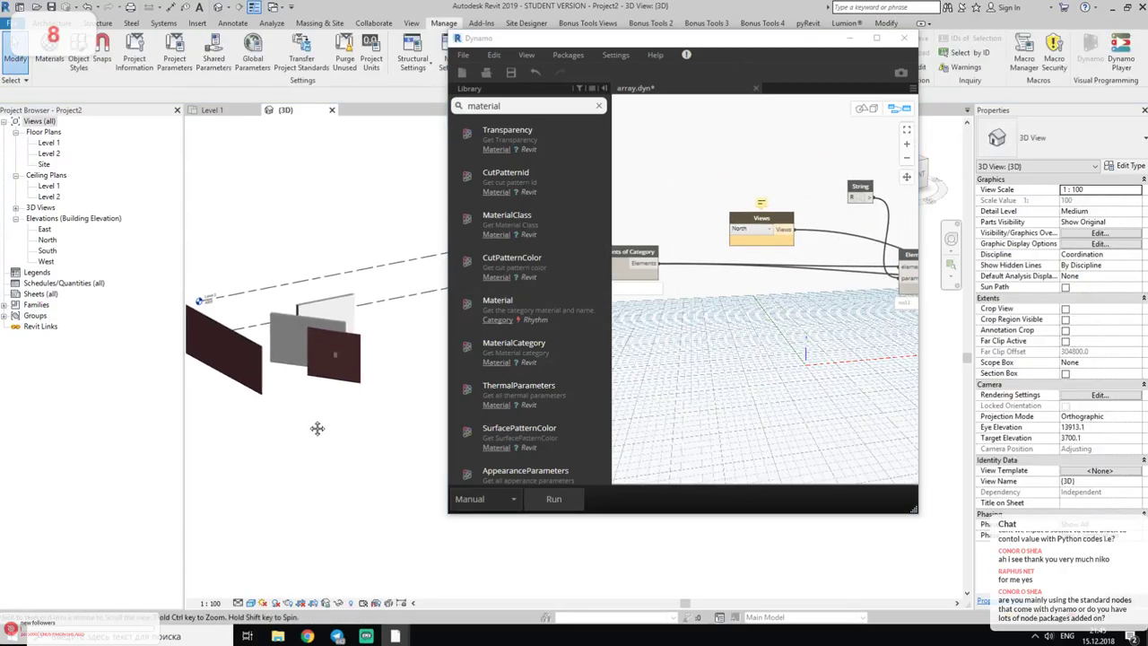
- Select the window on the brick wall in Revit
{"action": "scroll", "coordinate": [315, 363], "scroll_direction": "up", "scroll_amount": 3}
{"action": "scroll", "coordinate": [314, 368], "scroll_direction": "up", "scroll_amount": 2}
{"action": "left_click", "coordinate": [312, 366]}
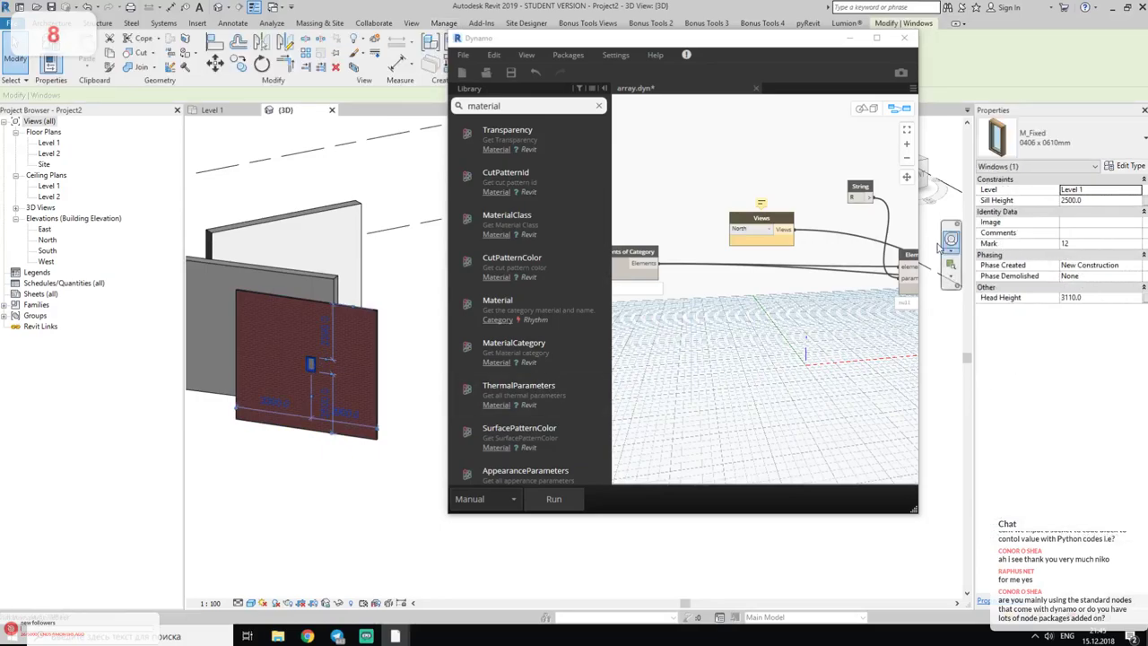
- Change the String node's text from 'R' to 'Sill Height'
{"action": "left_click", "coordinate": [808, 333]}
{"action": "scroll", "coordinate": [724, 170], "scroll_direction": "up", "scroll_amount": 2}
{"action": "middle_click_drag", "start_coordinate": [777, 208], "coordinate": [539, 241]}
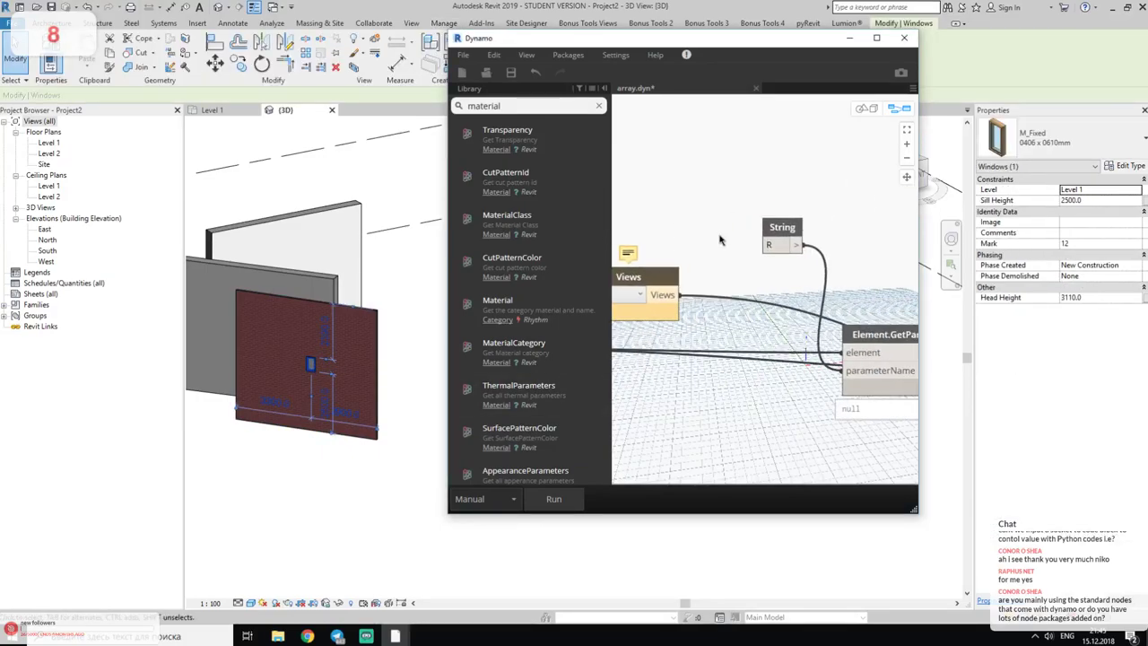
{"action": "left_click", "coordinate": [738, 255]}
{"action": "type", "text": "sill"}
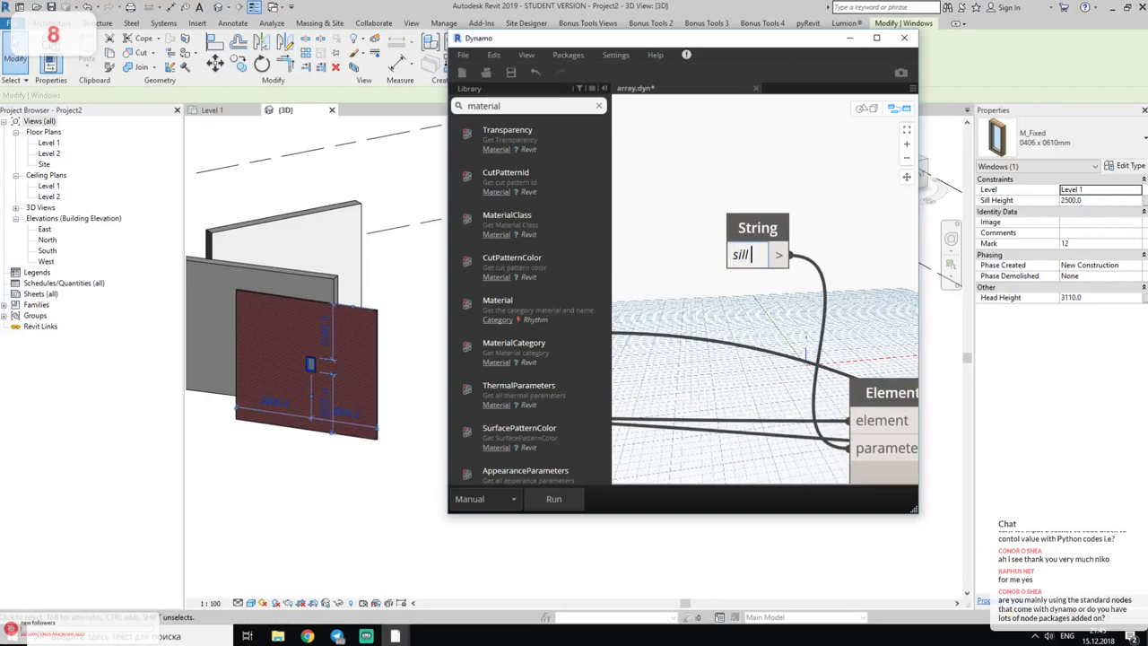
{"action": "key", "text": "BackSpace"}
{"action": "type", "text": "ei"}
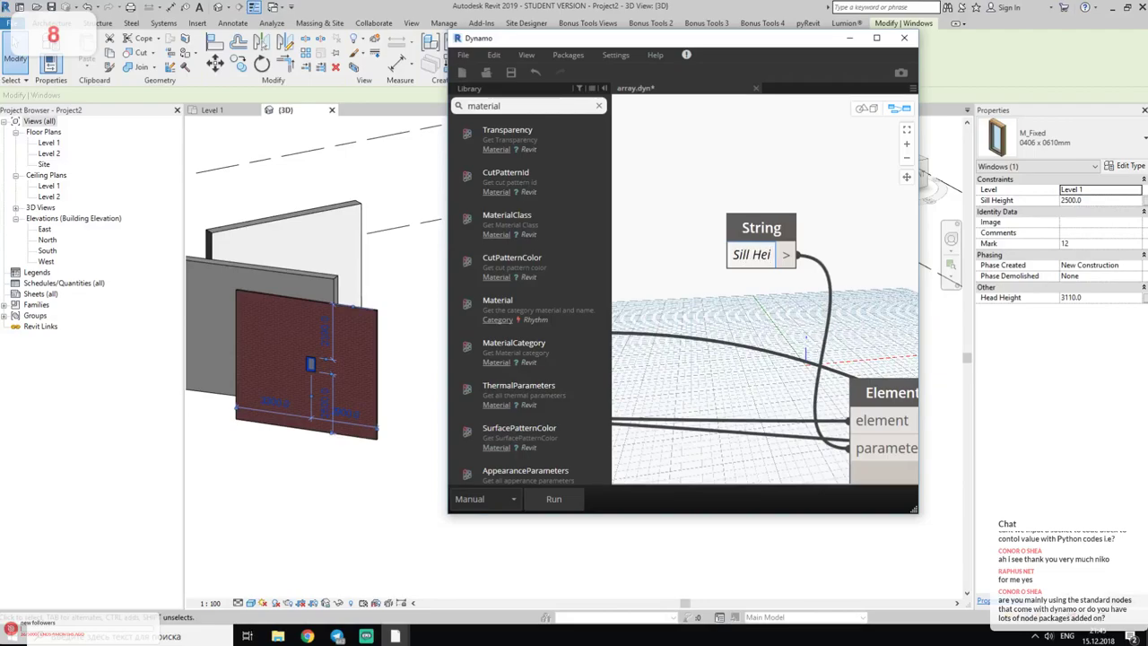
{"action": "type", "text": "ght"}
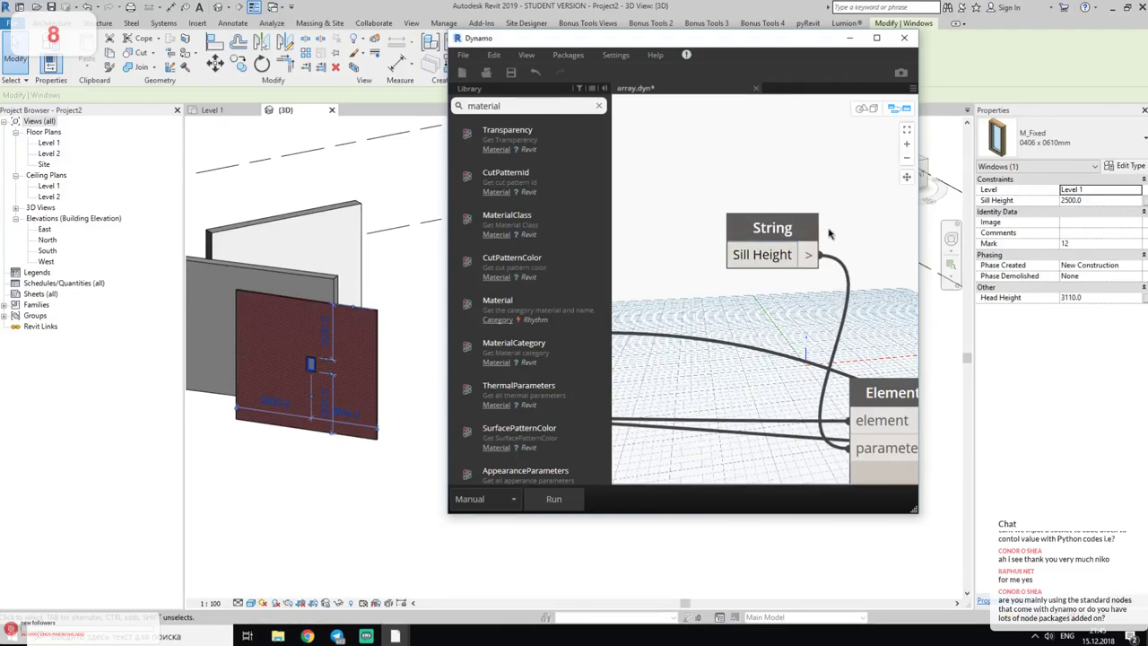
{"action": "middle_click_drag", "start_coordinate": [830, 235], "coordinate": [695, 155]}
{"action": "scroll", "coordinate": [834, 377], "scroll_direction": "down", "scroll_amount": 2}
{"action": "middle_click_drag", "start_coordinate": [834, 377], "coordinate": [688, 384]}
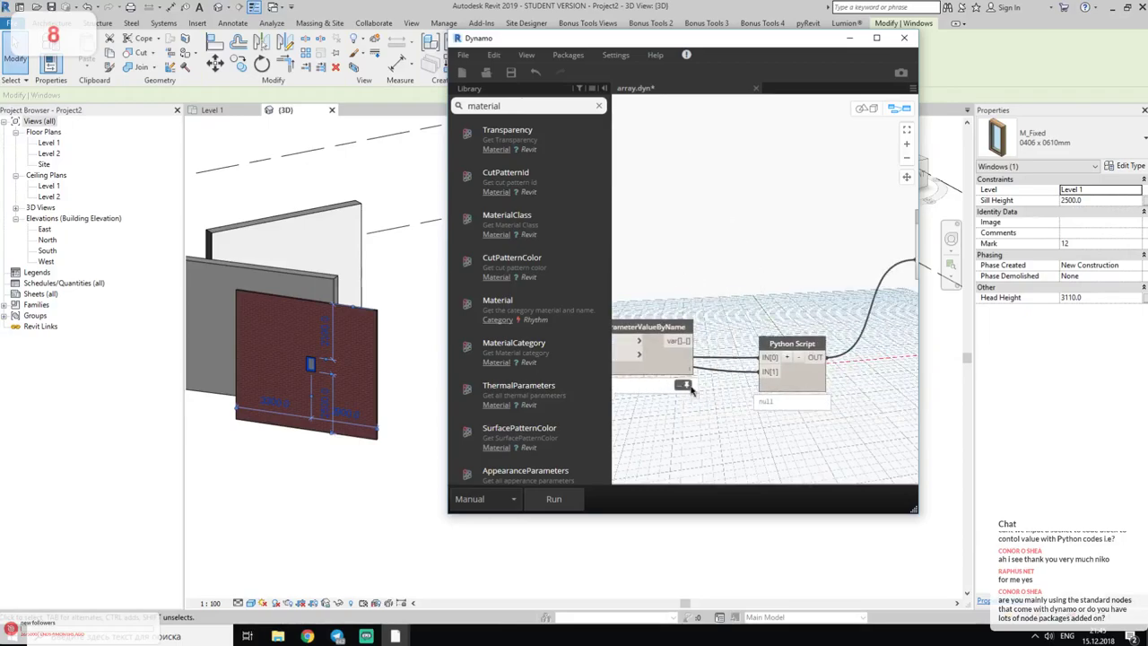
- Replace the 140 multiplier with 1000 on the script's value line and accept the changes
{"action": "double_click", "coordinate": [802, 378]}
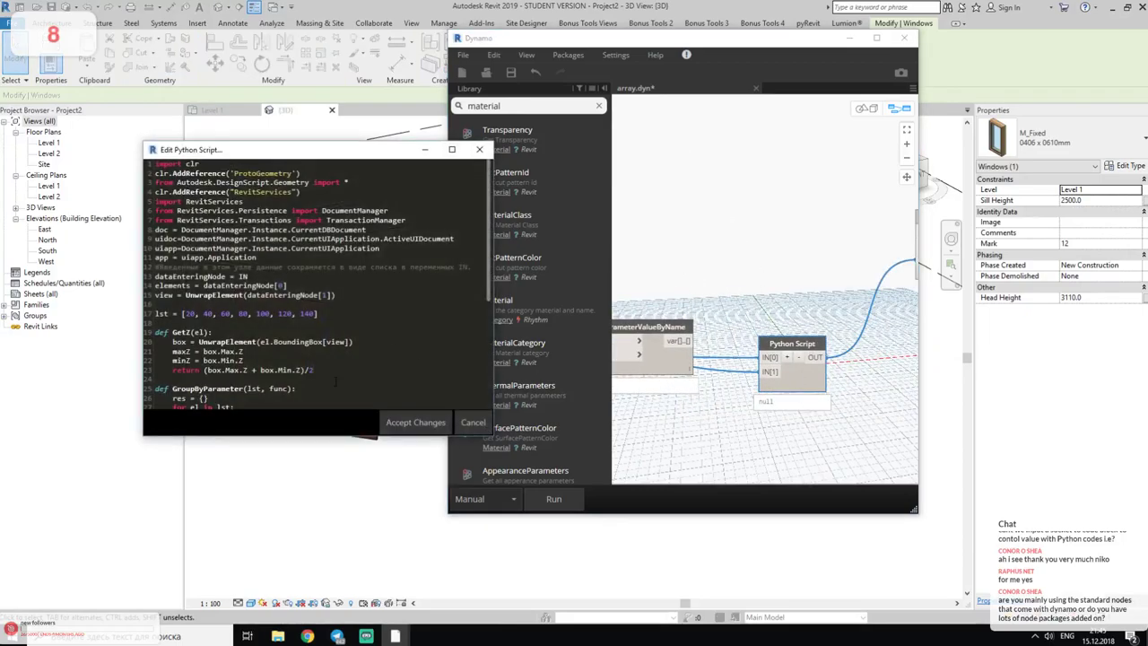
{"action": "scroll", "coordinate": [336, 383], "scroll_direction": "down", "scroll_amount": 7}
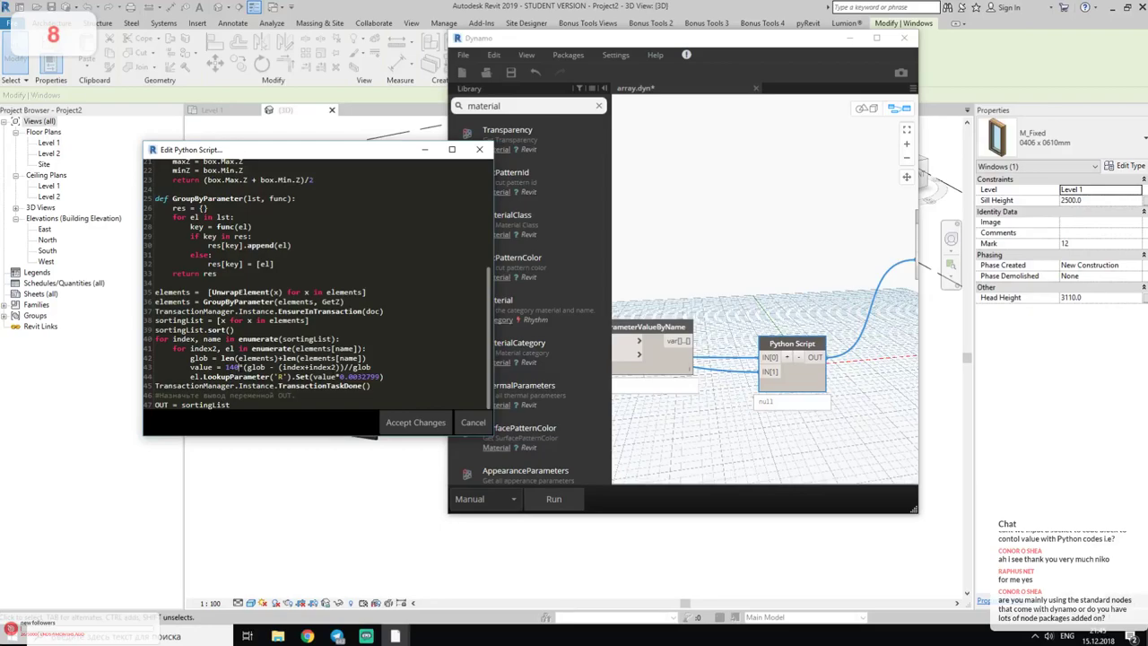
{"action": "double_click", "coordinate": [233, 367]}
{"action": "type", "text": "1000"}
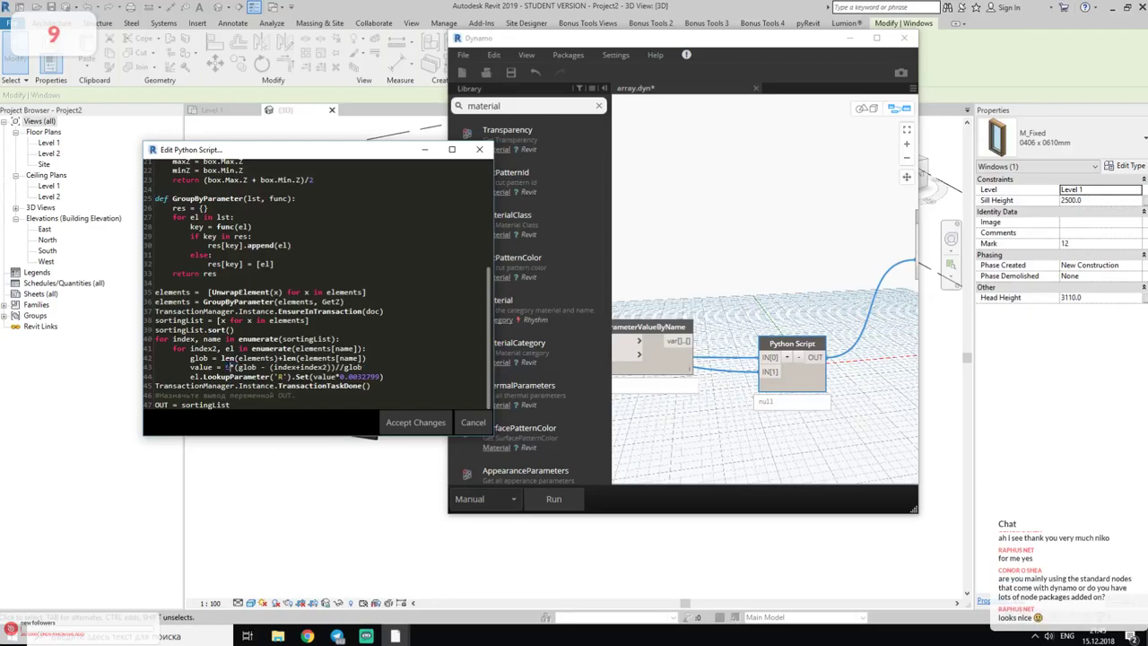
{"action": "left_click", "coordinate": [416, 422]}
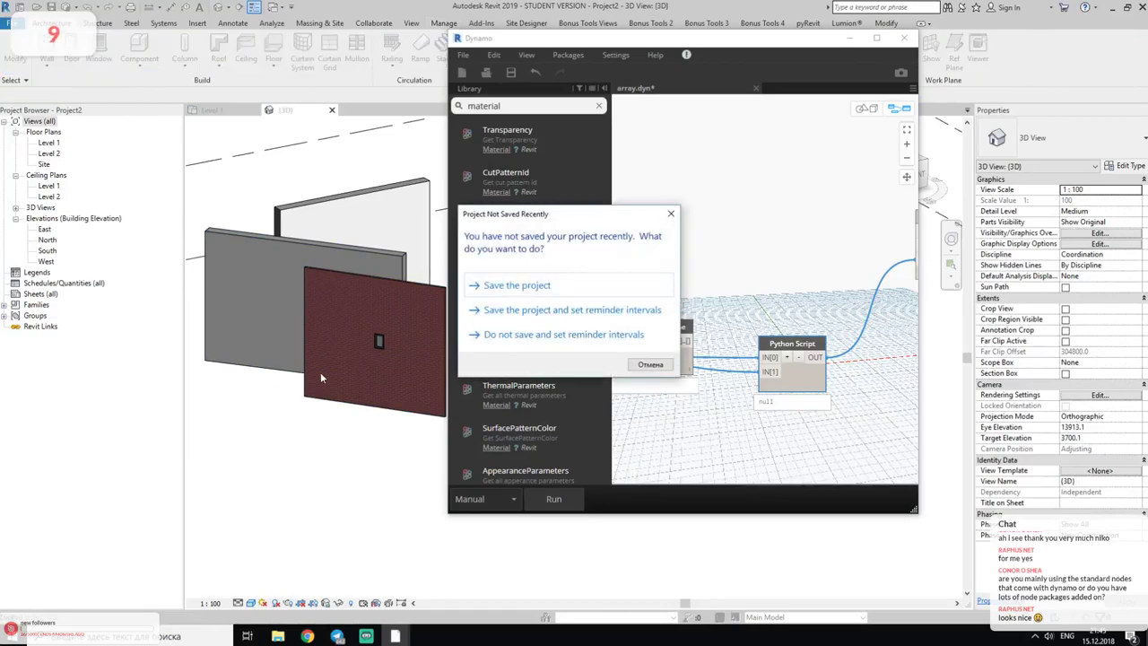
- Dismiss the save reminder and place another window on the brick wall with WN
{"action": "key", "text": "Escape"}
{"action": "key", "text": "w"}
{"action": "key", "text": "n"}
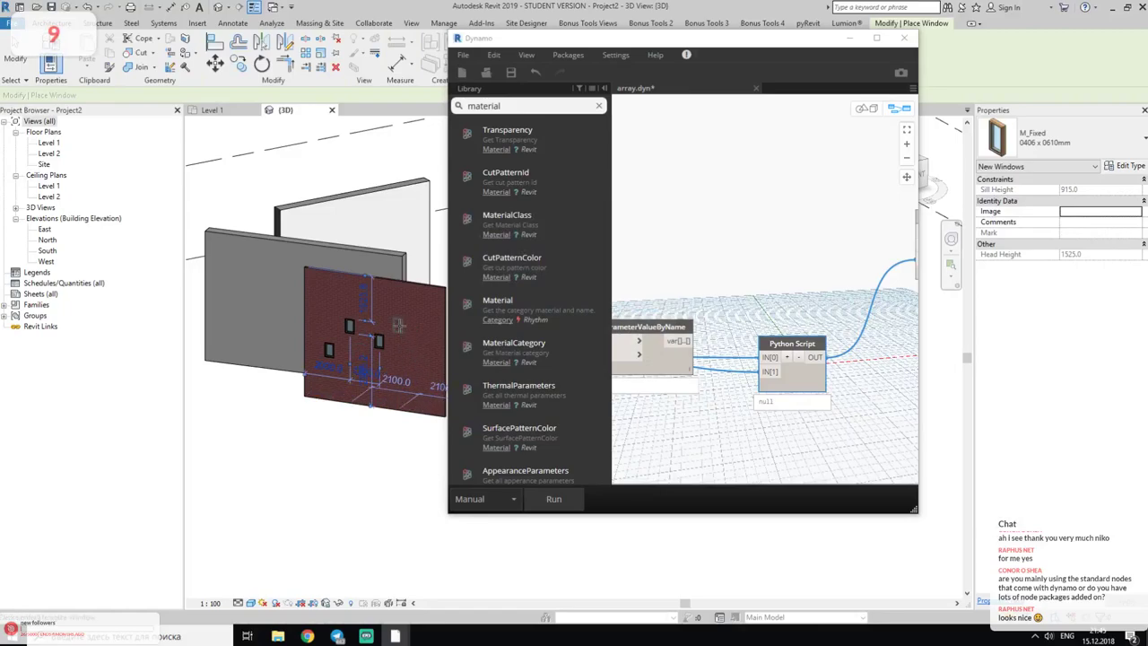
{"action": "left_click", "coordinate": [397, 325]}
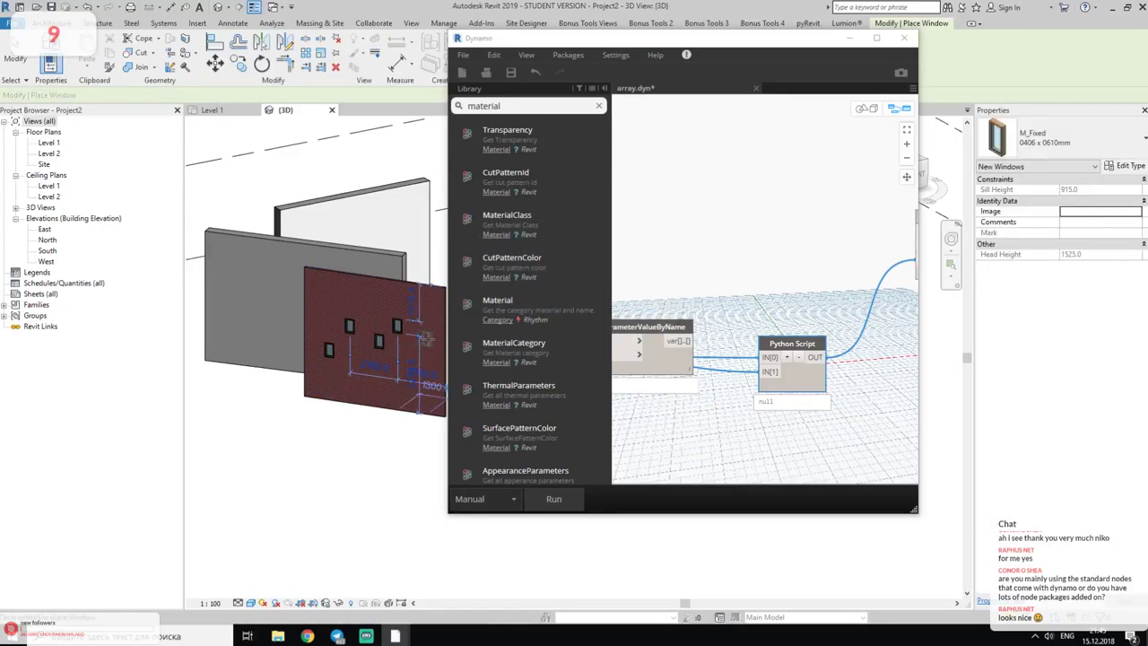
{"action": "left_click", "coordinate": [421, 342]}
{"action": "key", "text": "Escape"}
{"action": "key", "text": "Escape"}
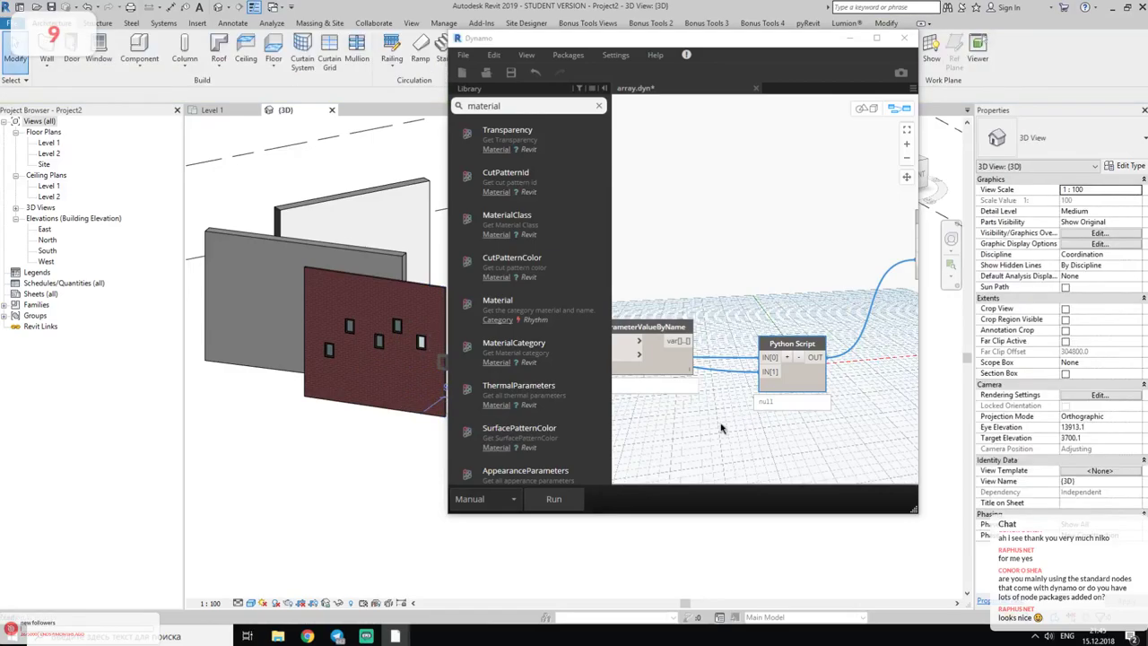
- Set the Categories node to Windows and wire Views into GetParameterValueByName's element input
{"action": "middle_click_drag", "start_coordinate": [702, 397], "coordinate": [876, 382]}
{"action": "middle_click_drag", "start_coordinate": [619, 316], "coordinate": [747, 334]}
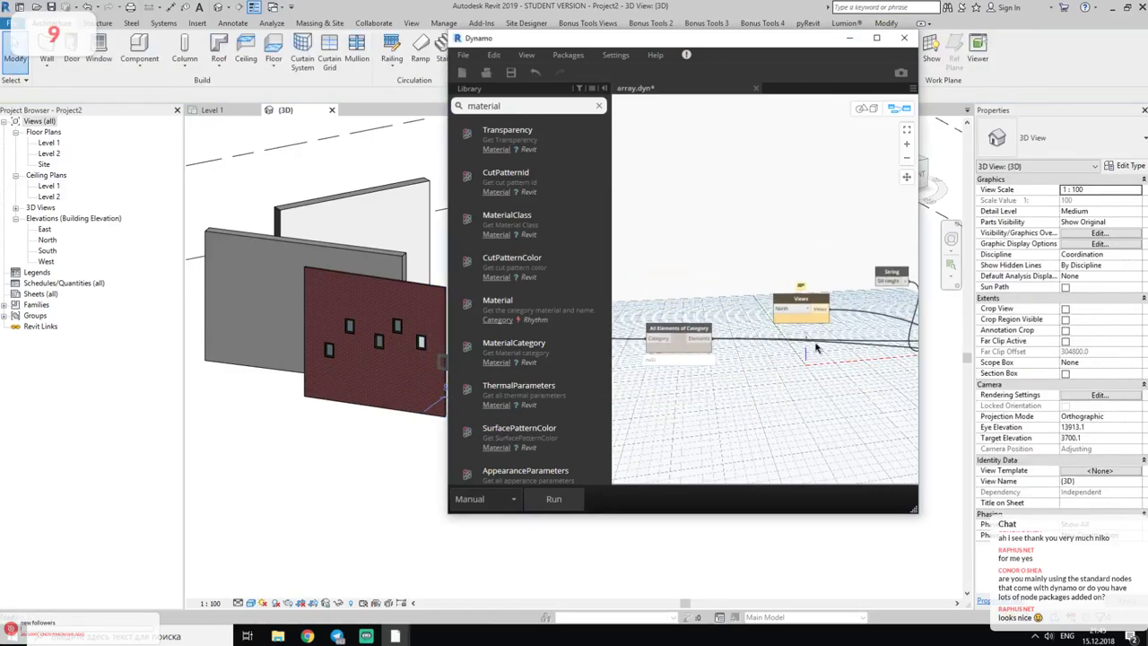
{"action": "scroll", "coordinate": [718, 308], "scroll_direction": "up", "scroll_amount": 2}
{"action": "scroll", "coordinate": [673, 324], "scroll_direction": "up", "scroll_amount": 3}
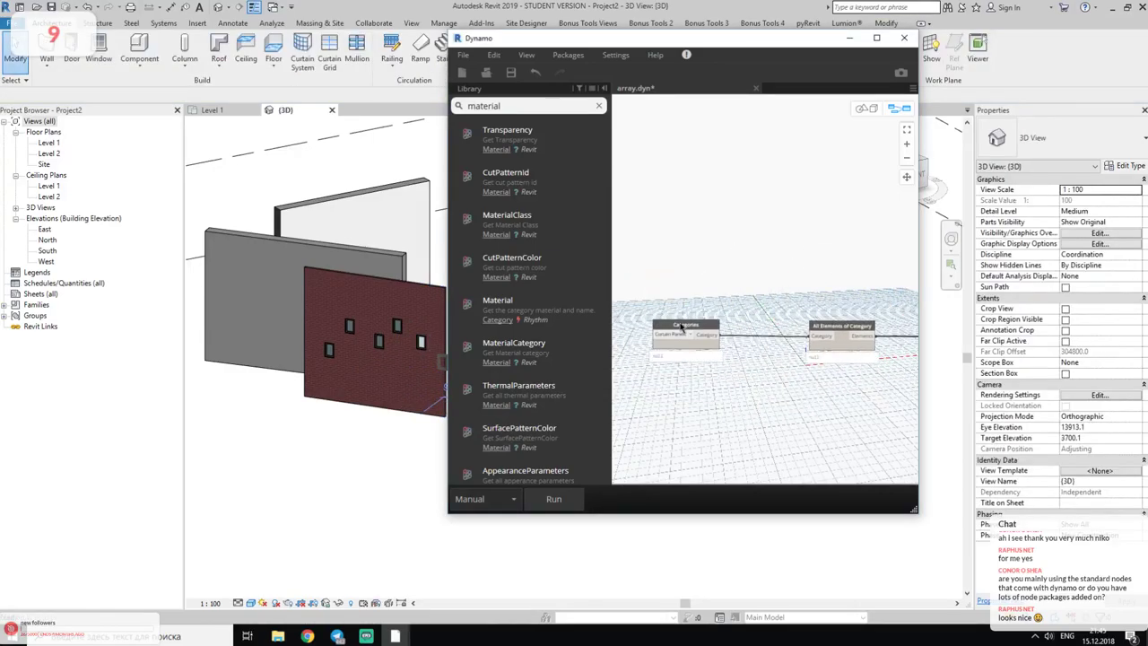
{"action": "left_click", "coordinate": [682, 344]}
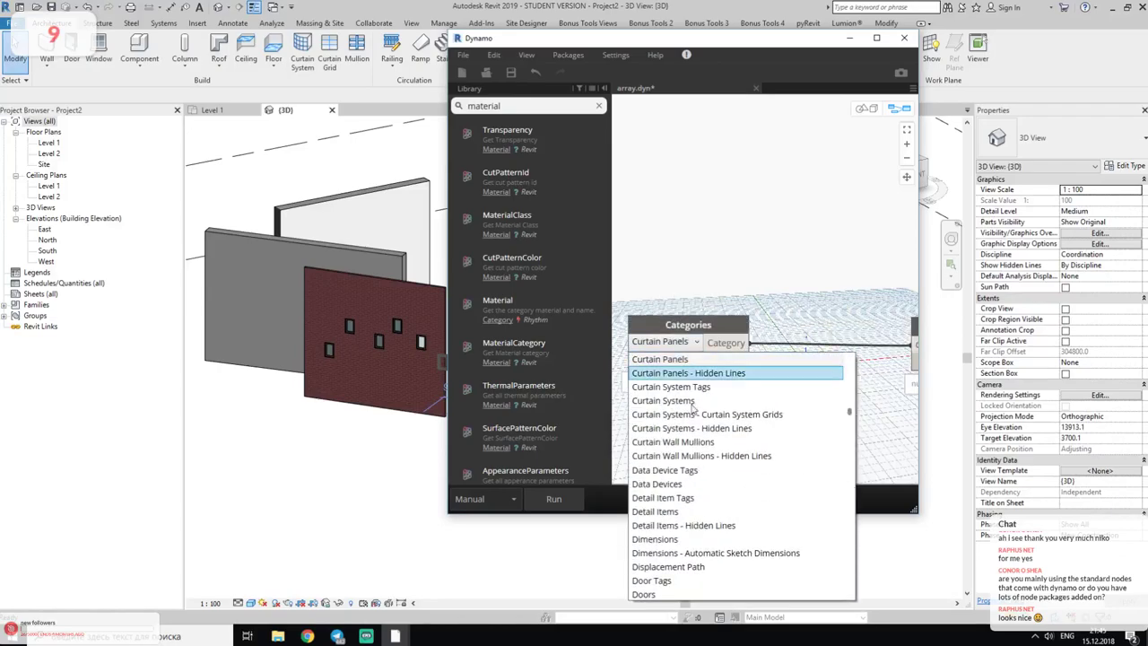
{"action": "scroll", "coordinate": [695, 410], "scroll_direction": "down", "scroll_amount": 5}
{"action": "scroll", "coordinate": [696, 410], "scroll_direction": "down", "scroll_amount": 5}
{"action": "left_click_drag", "start_coordinate": [854, 440], "coordinate": [853, 603]}
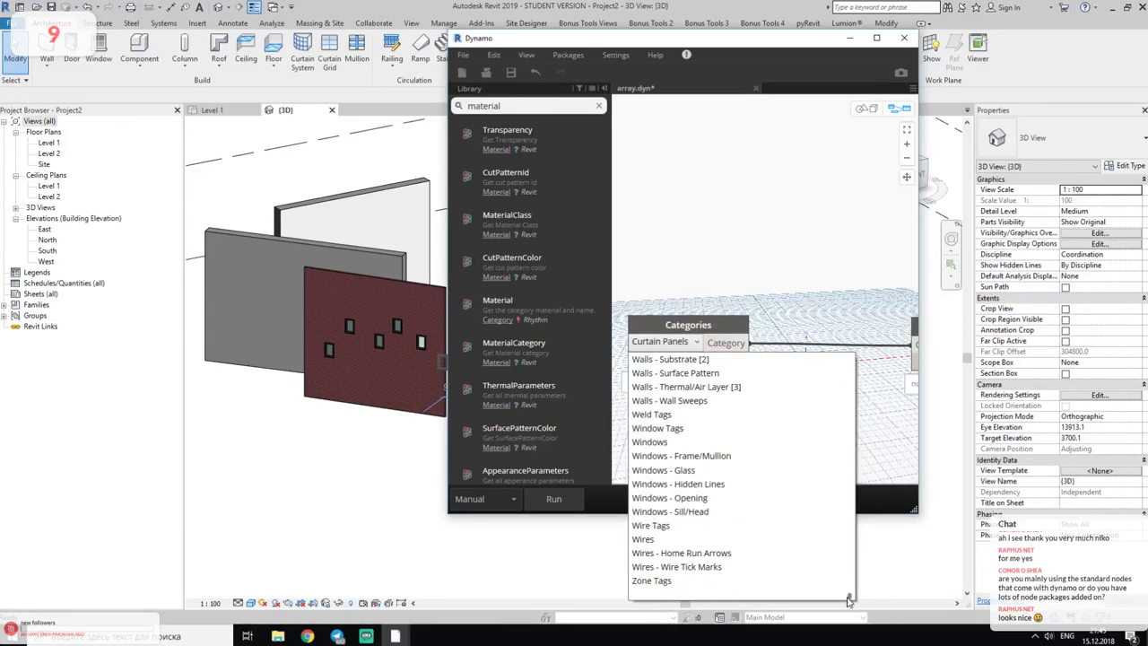
{"action": "left_click", "coordinate": [677, 440]}
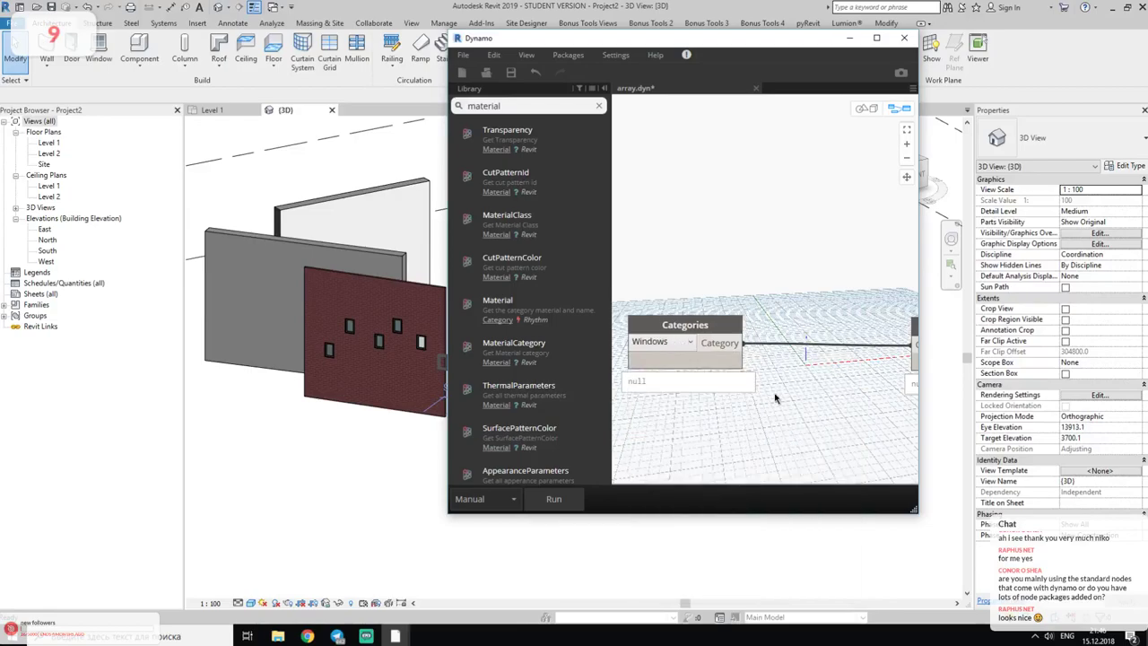
{"action": "mouse_move", "coordinate": [776, 399]}
{"action": "middle_mouse_down"}
{"action": "mouse_move", "coordinate": [607, 380]}
{"action": "mouse_move", "coordinate": [696, 375]}
{"action": "middle_mouse_up"}
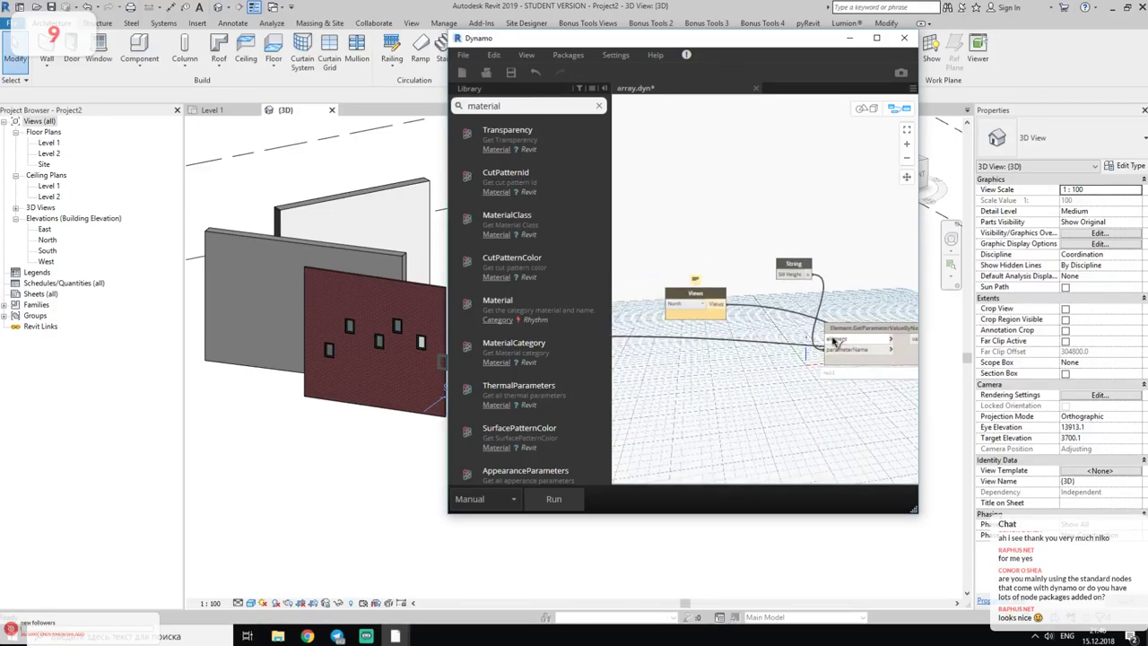
{"action": "left_click_drag", "start_coordinate": [834, 343], "coordinate": [725, 304]}
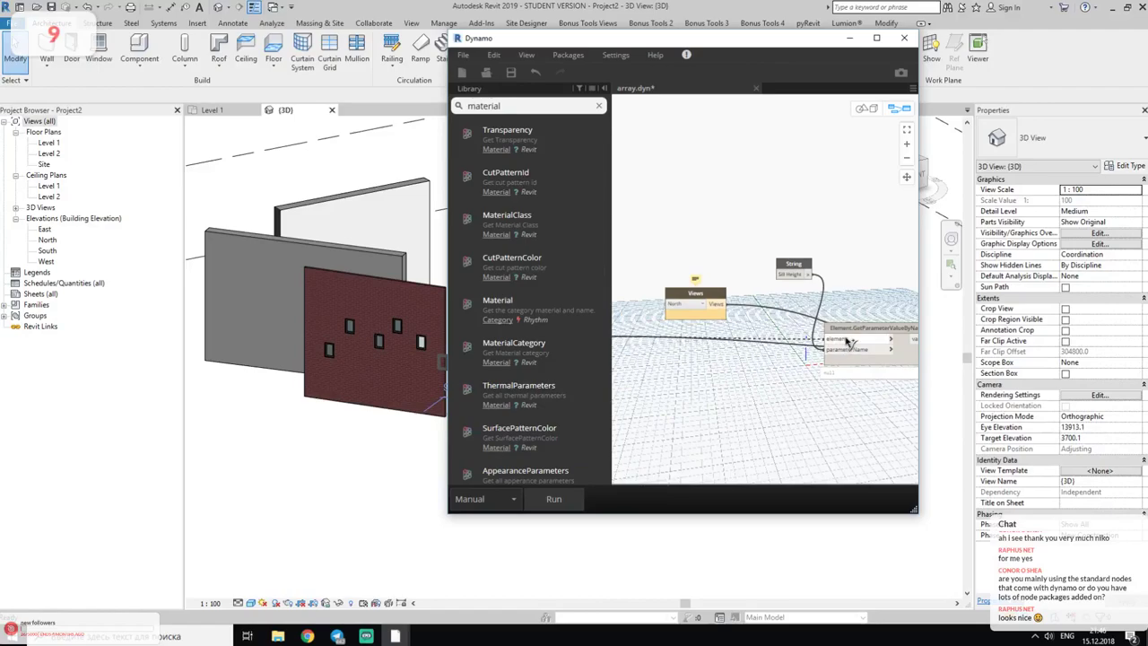
- Run the graph to list the windows' sill heights and rearrange the String node
{"action": "left_click", "coordinate": [550, 501]}
{"action": "scroll", "coordinate": [727, 413], "scroll_direction": "up", "scroll_amount": 3}
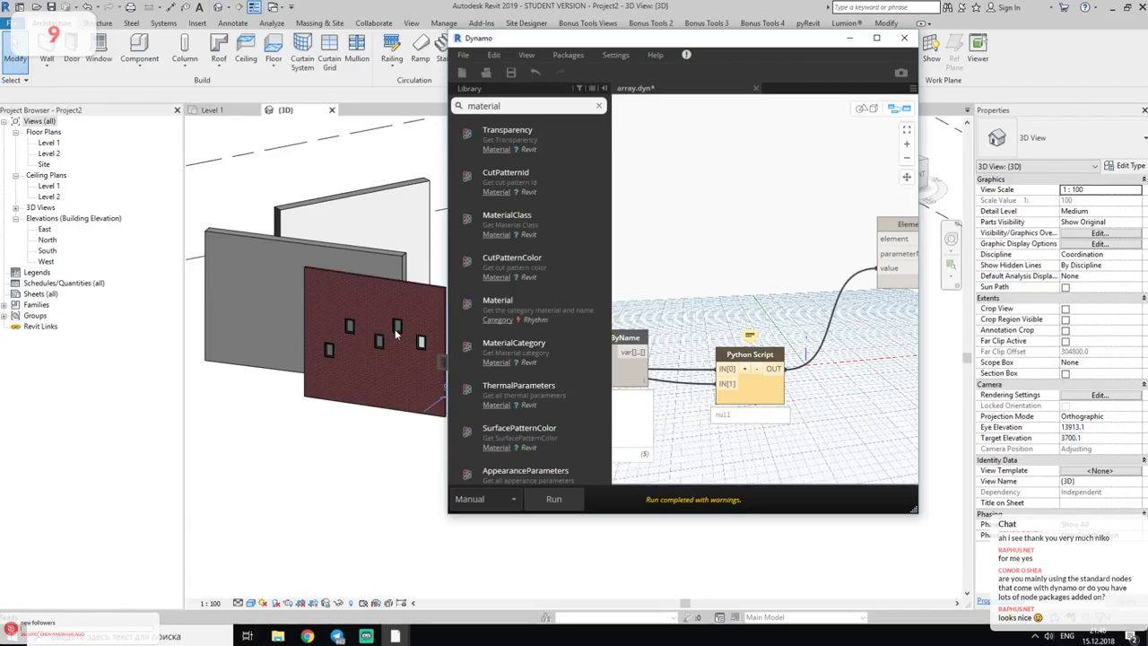
{"action": "middle_click_drag", "start_coordinate": [646, 135], "coordinate": [727, 215]}
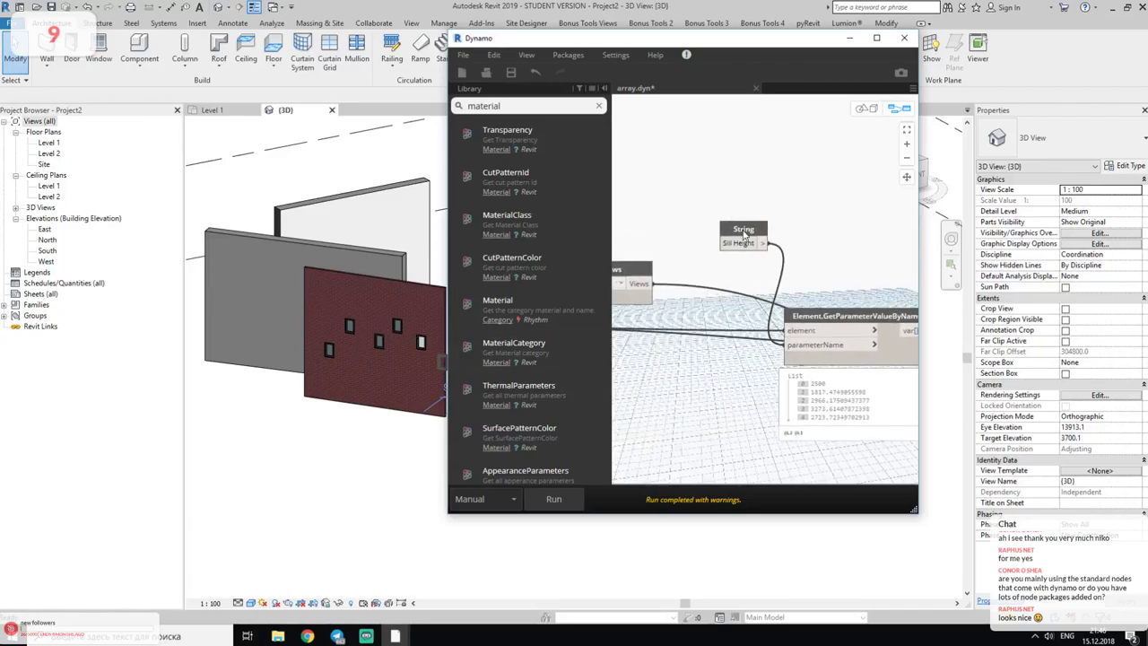
{"action": "left_click_drag", "start_coordinate": [743, 235], "coordinate": [673, 381]}
{"action": "middle_click_drag", "start_coordinate": [745, 430], "coordinate": [735, 402]}
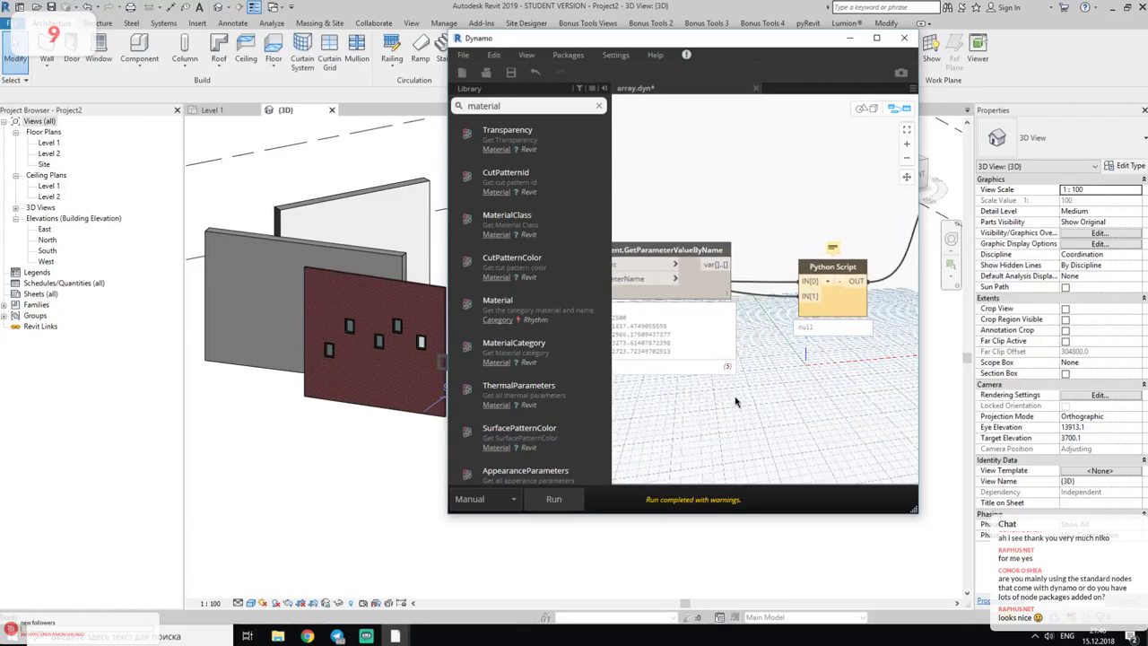
- Change the script's LookupParameter from 'R' to 'Sill Height', accept, and rerun the graph
{"action": "double_click", "coordinate": [833, 296]}
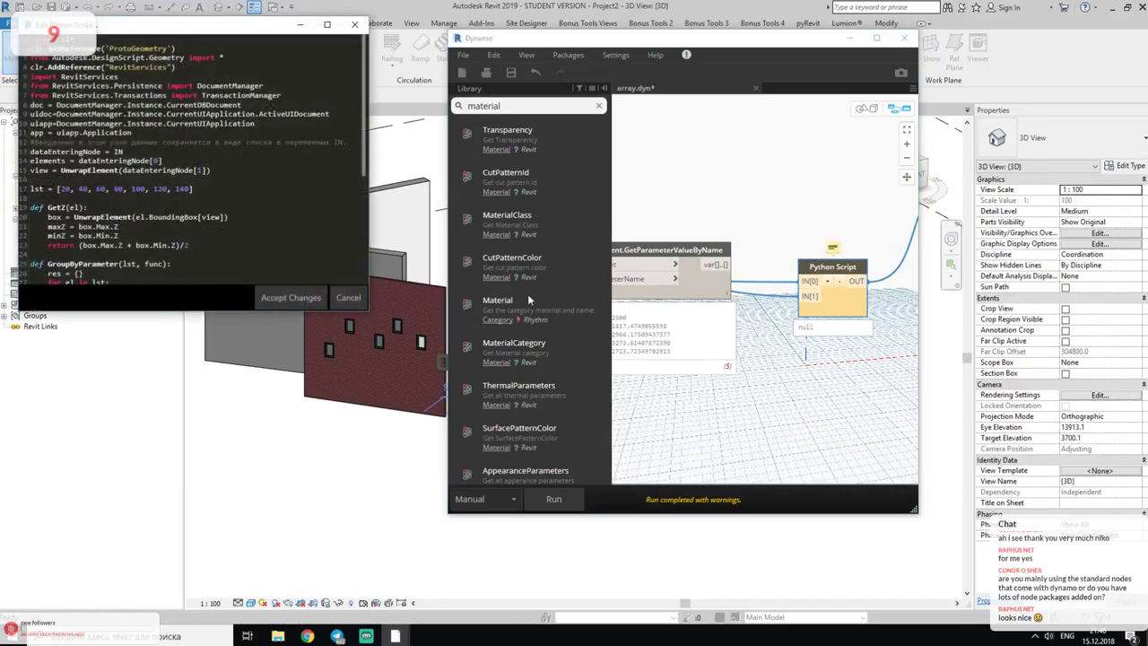
{"action": "scroll", "coordinate": [176, 229], "scroll_direction": "down", "scroll_amount": 4}
{"action": "scroll", "coordinate": [176, 229], "scroll_direction": "down", "scroll_amount": 3}
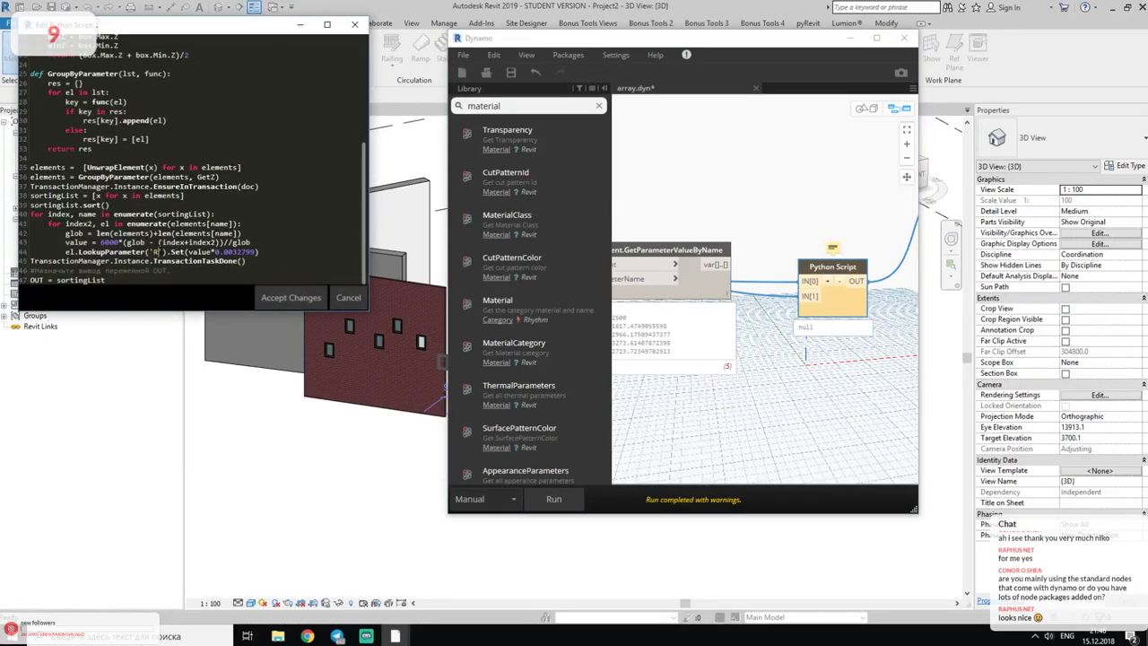
{"action": "key", "text": "BackSpace"}
{"action": "type", "text": "Sil"}
{"action": "type", "text": "l Height"}
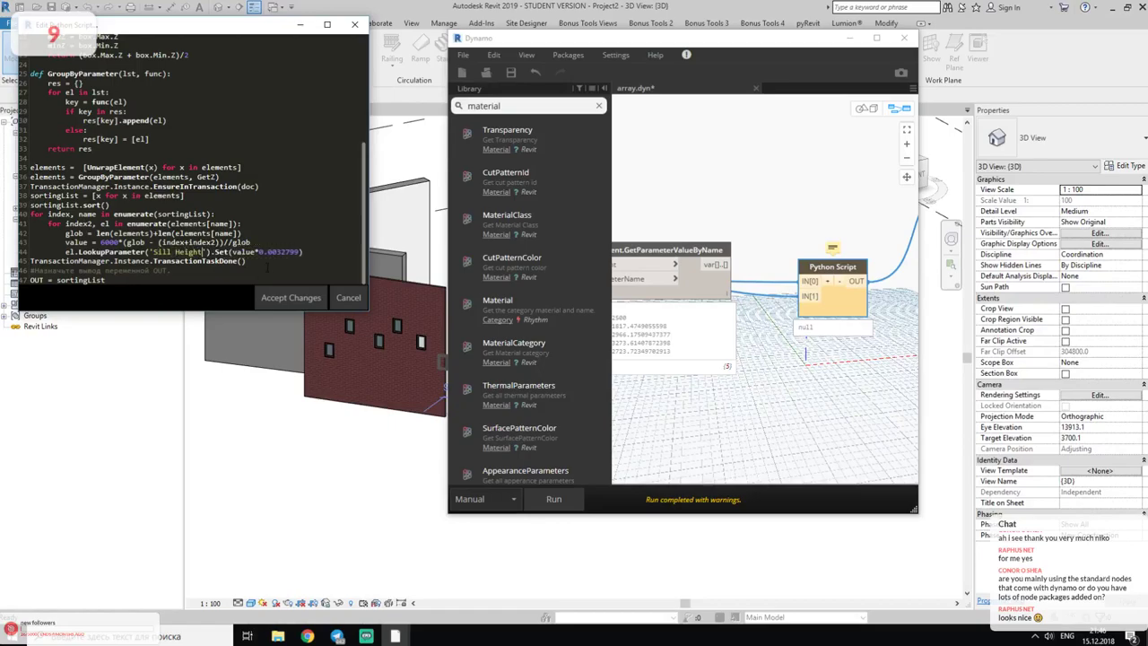
{"action": "left_click", "coordinate": [290, 298]}
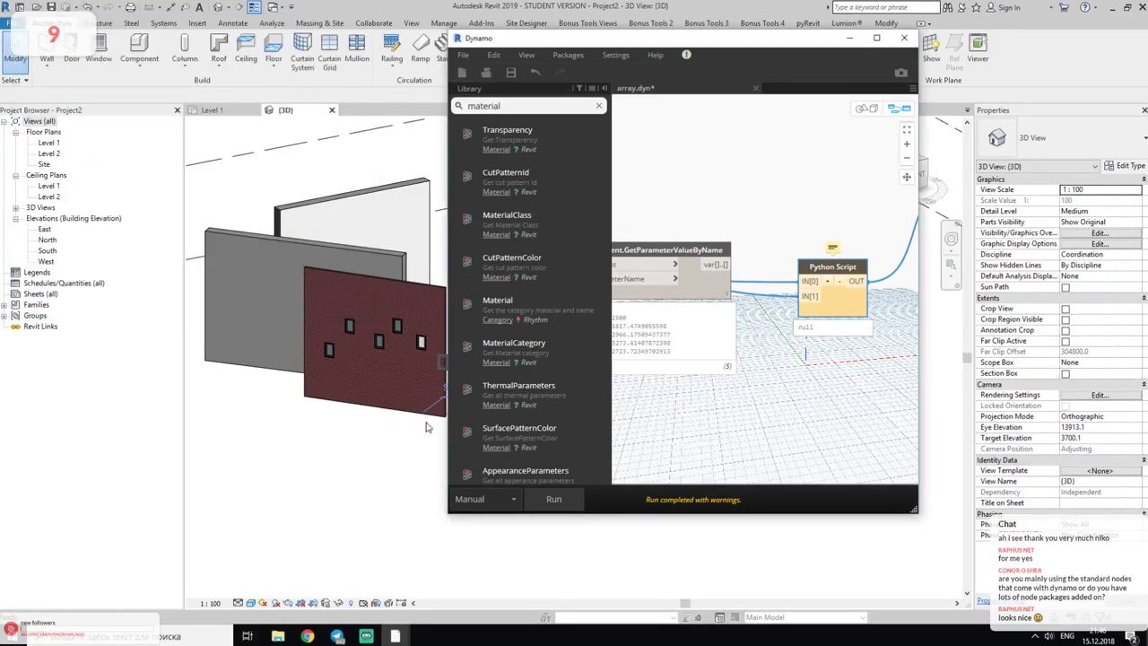
{"action": "left_click", "coordinate": [553, 499]}
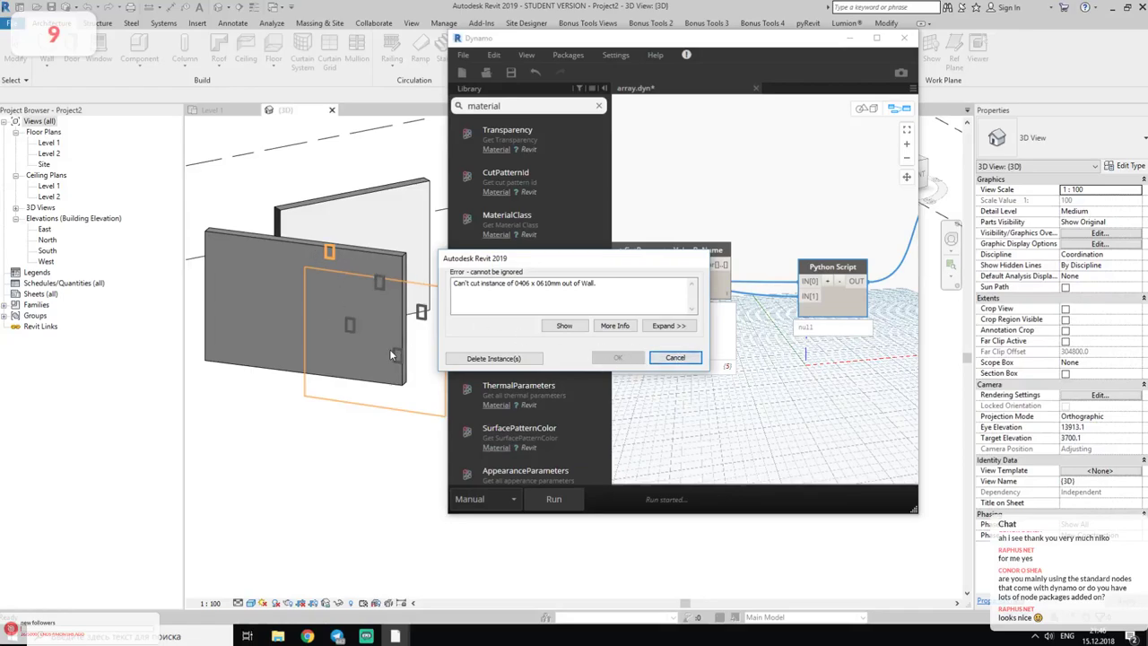
- Dismiss the window-cutting error and raise the brick wall's Unconnected Height
{"action": "left_click", "coordinate": [676, 358]}
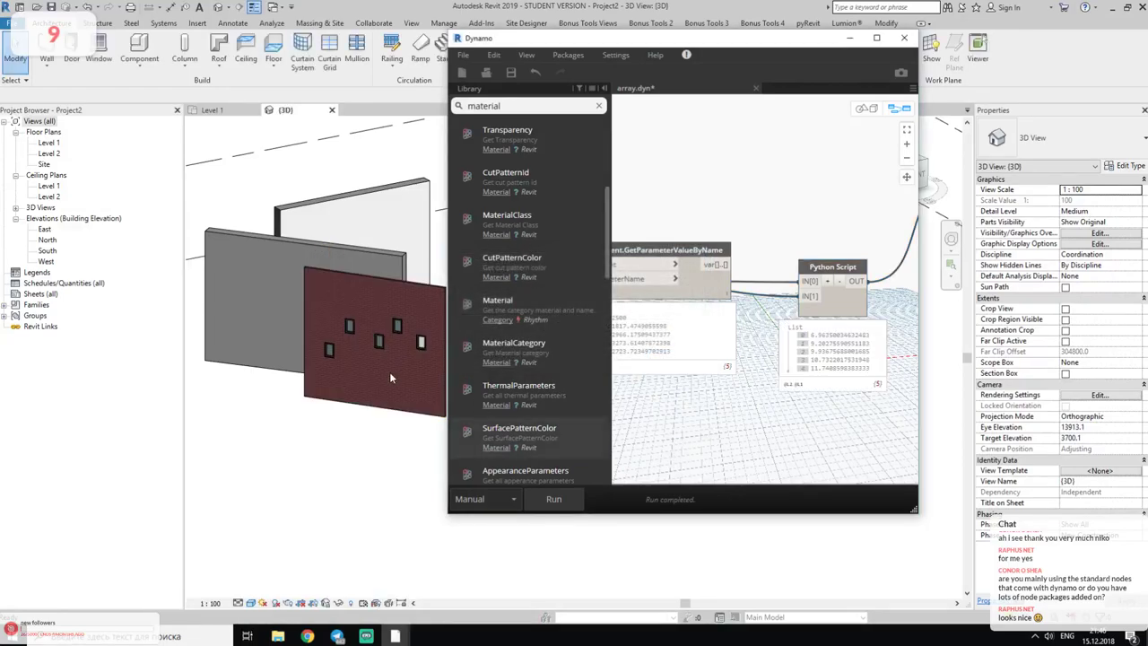
{"action": "left_click", "coordinate": [377, 283]}
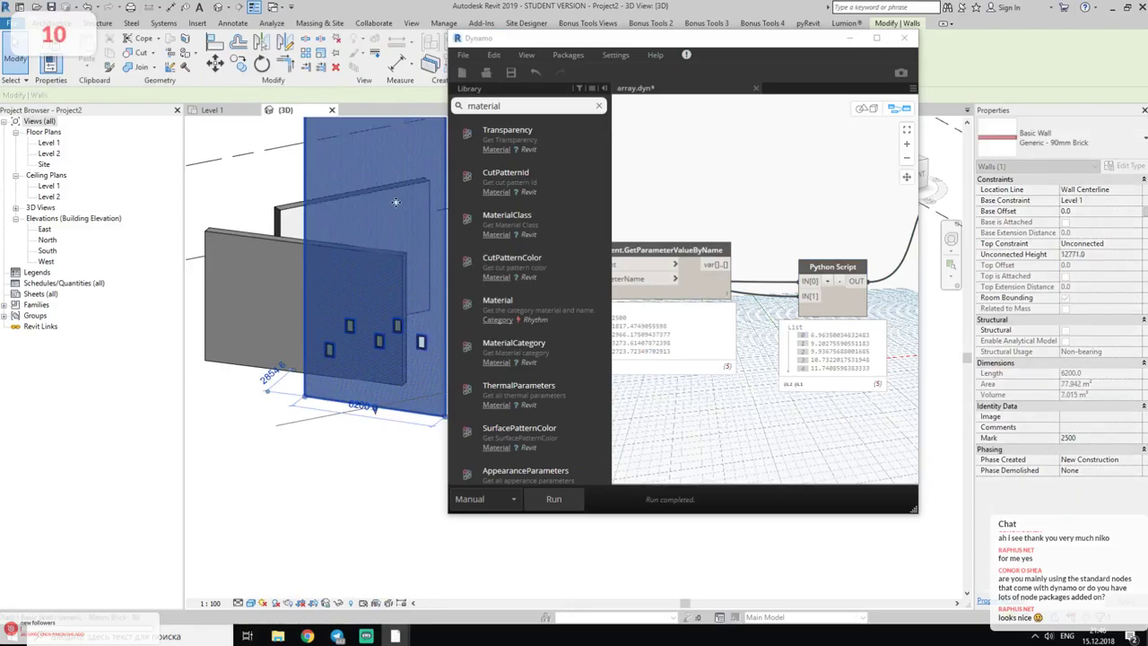
{"action": "left_click", "coordinate": [723, 462]}
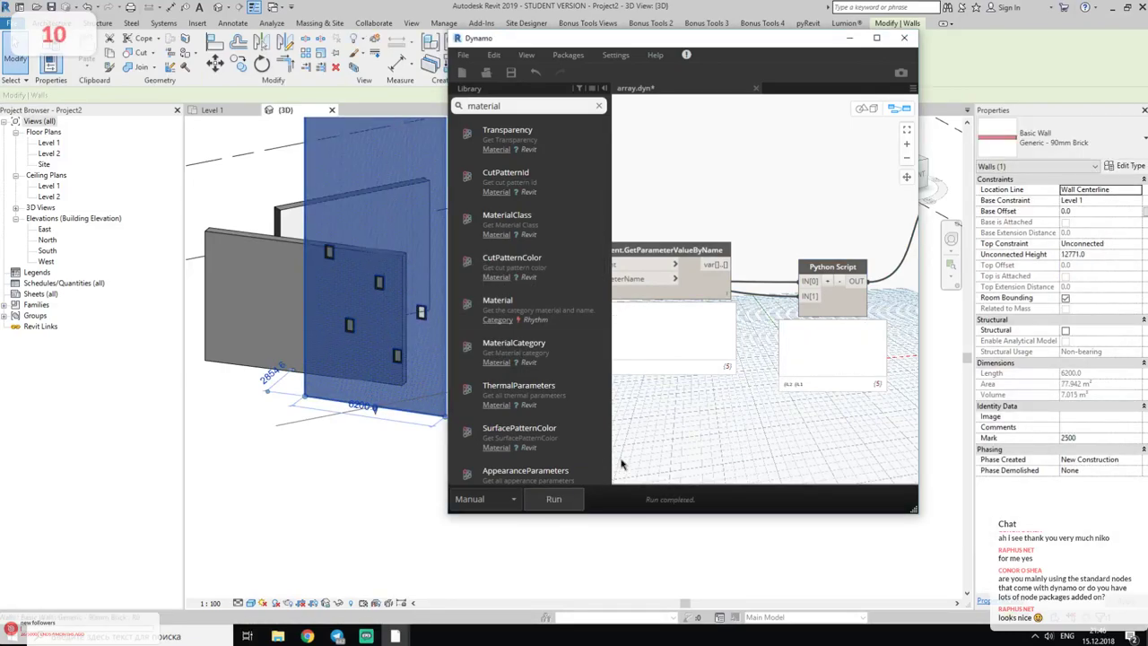
{"action": "mouse_move", "coordinate": [380, 391]}
{"action": "middle_mouse_down", "text": "shift"}
{"action": "mouse_move", "coordinate": [314, 446]}
{"action": "mouse_move", "coordinate": [247, 300]}
{"action": "middle_mouse_up", "text": "shift"}
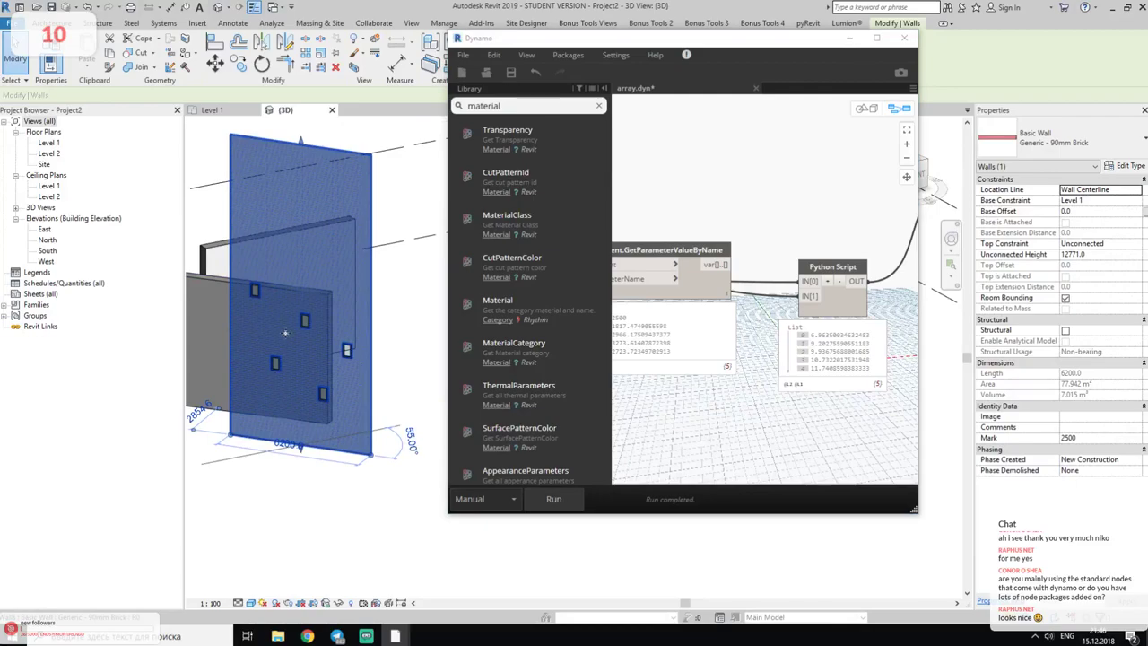
- Rerun the Dynamo graph so the wall's windows take new sill heights
{"action": "left_click", "coordinate": [414, 343]}
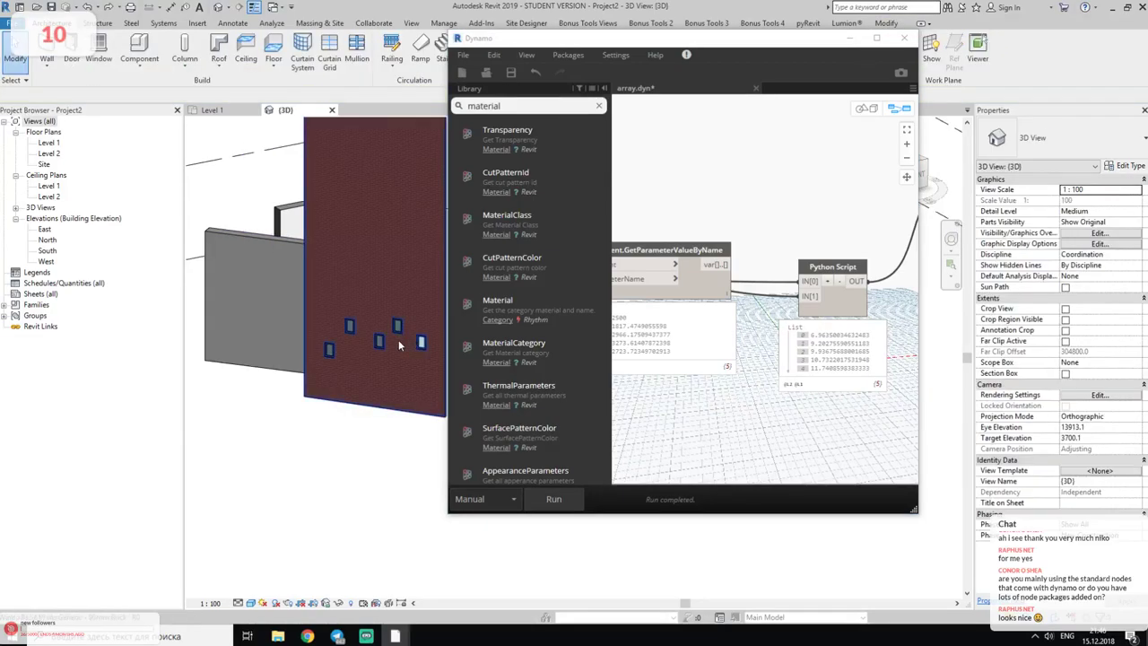
{"action": "left_click", "coordinate": [555, 500]}
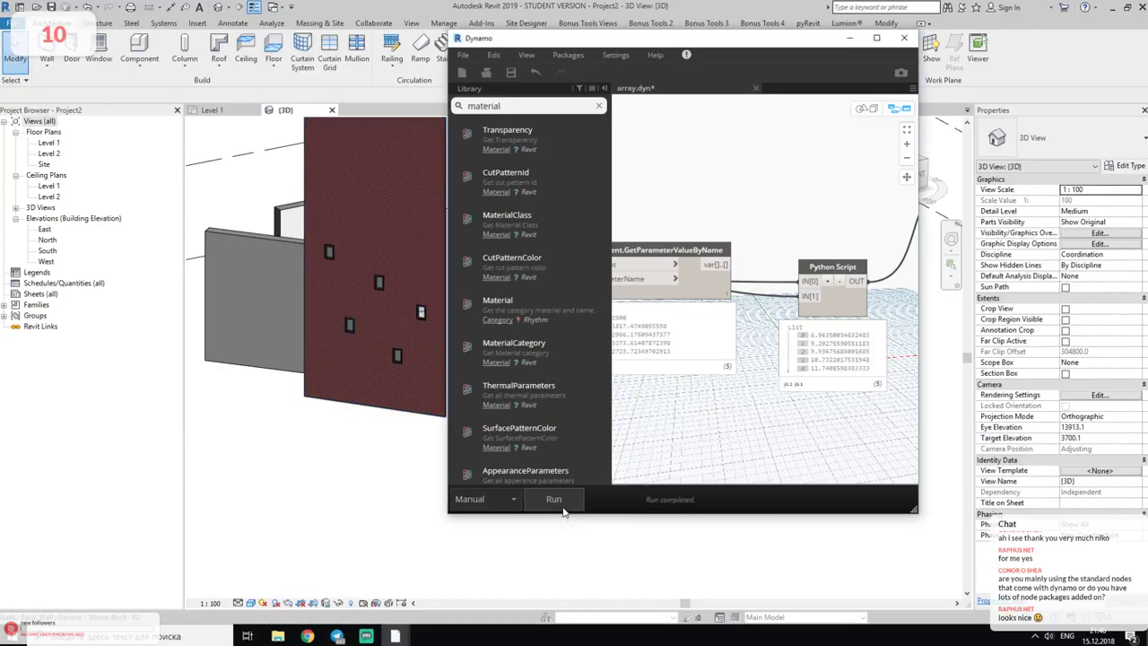
{"action": "middle_click_drag", "start_coordinate": [711, 445], "coordinate": [745, 467]}
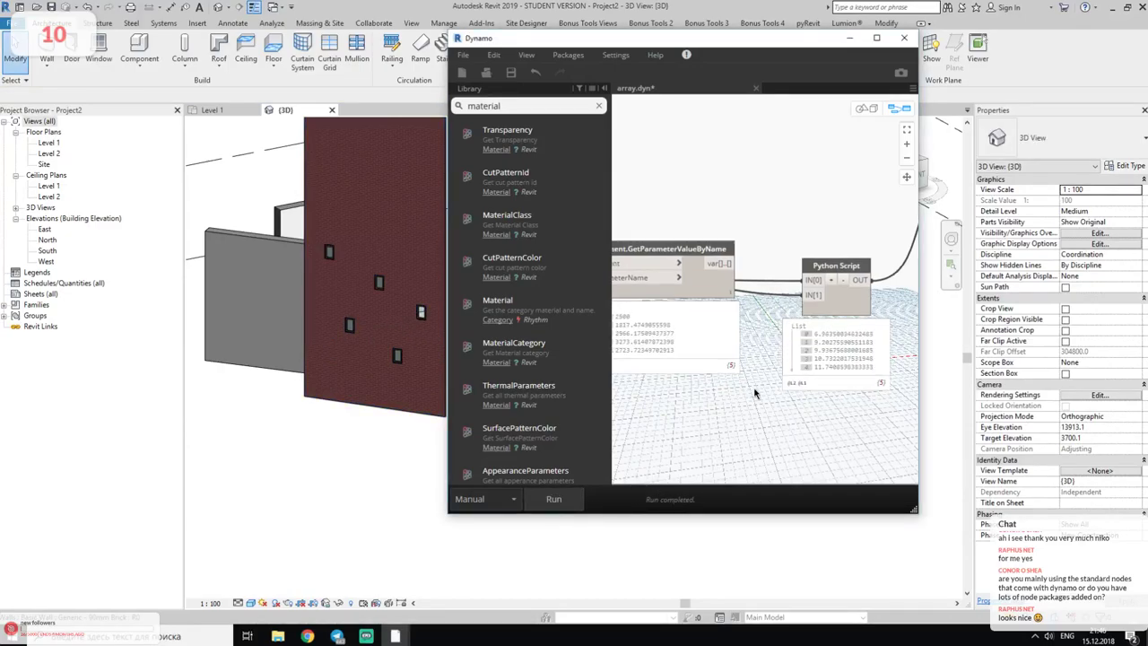
{"action": "left_click", "coordinate": [876, 38]}
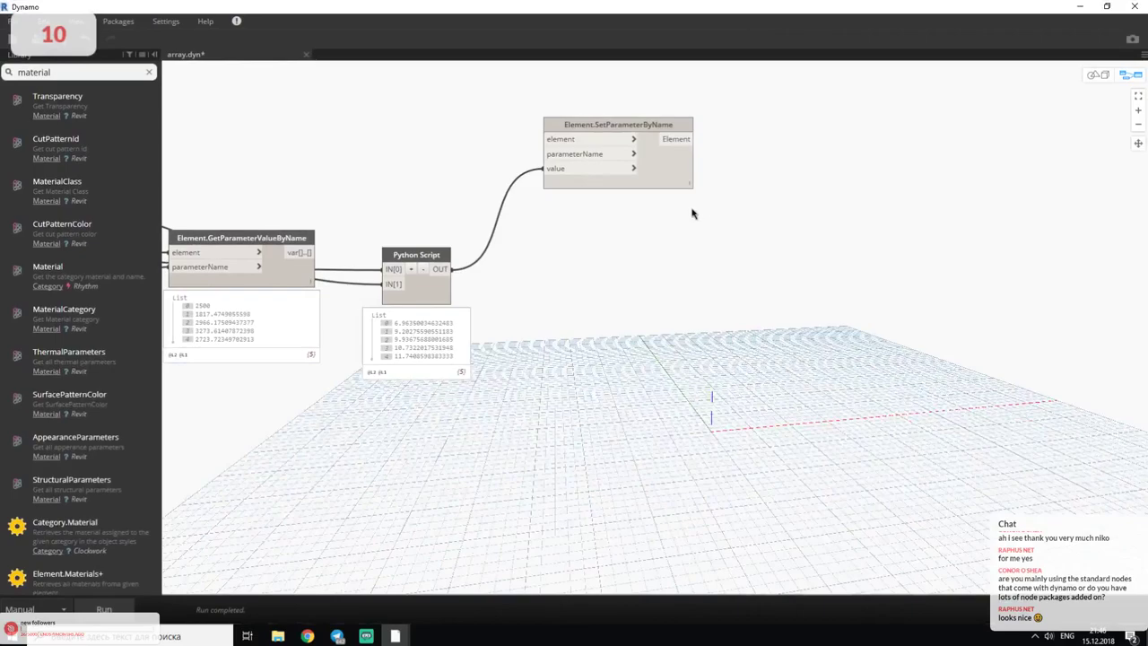
{"action": "mouse_move", "coordinate": [687, 205]}
{"action": "middle_mouse_down"}
{"action": "mouse_move", "coordinate": [731, 480]}
{"action": "mouse_move", "coordinate": [558, 392]}
{"action": "middle_mouse_up"}
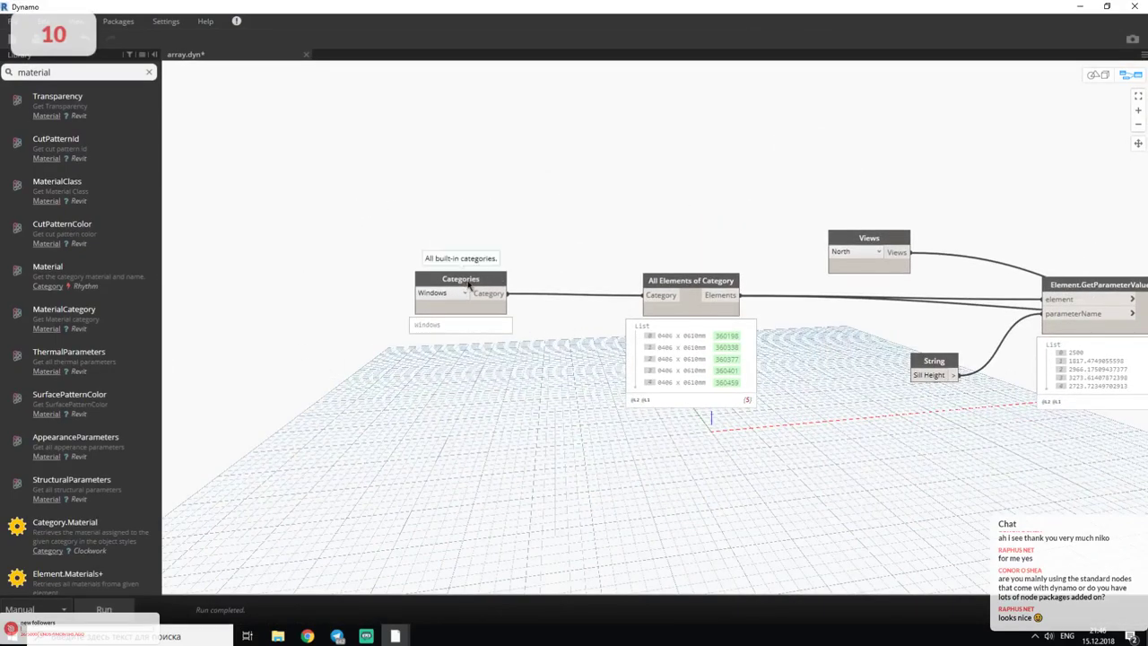
{"action": "middle_click_drag", "start_coordinate": [481, 291], "coordinate": [334, 313]}
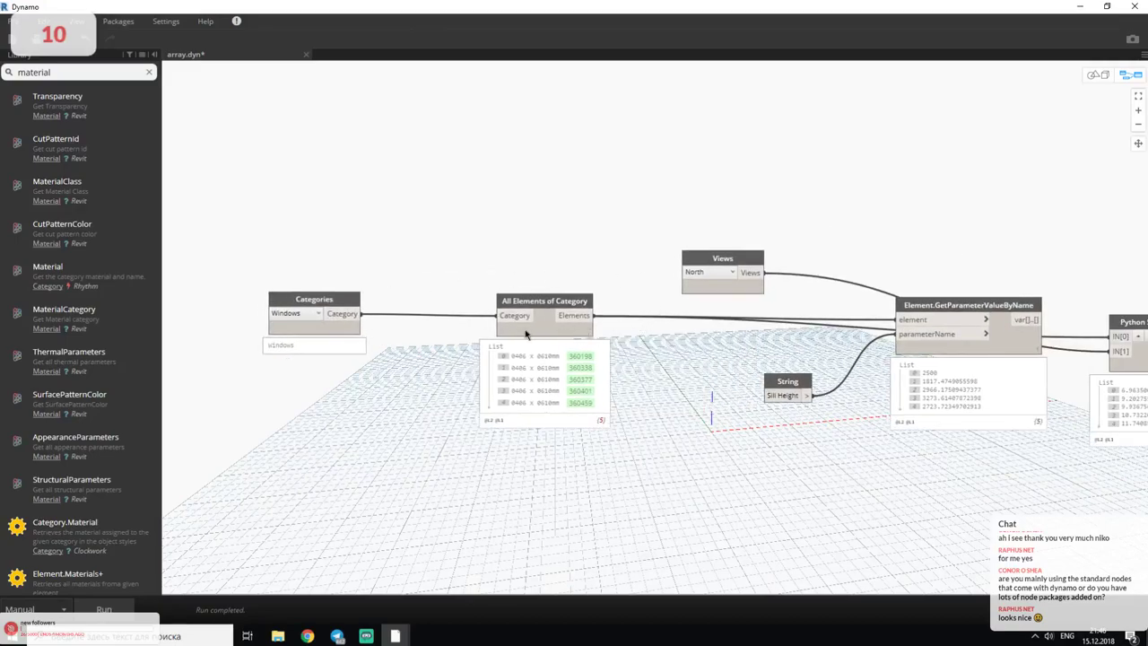
{"action": "middle_click_drag", "start_coordinate": [651, 376], "coordinate": [429, 308]}
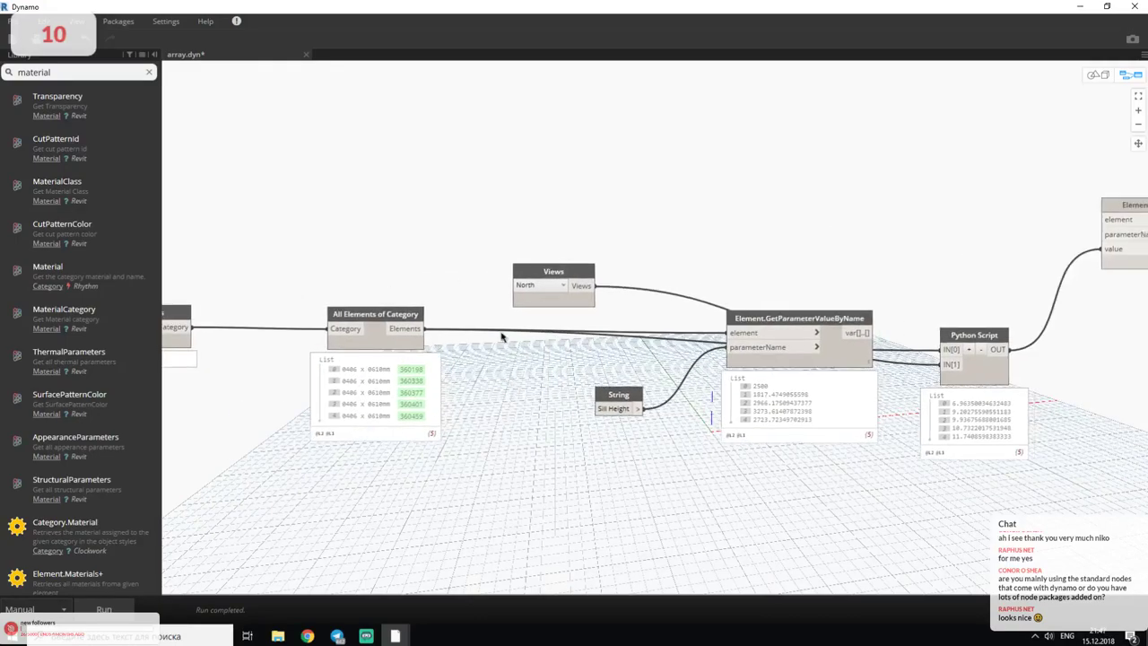
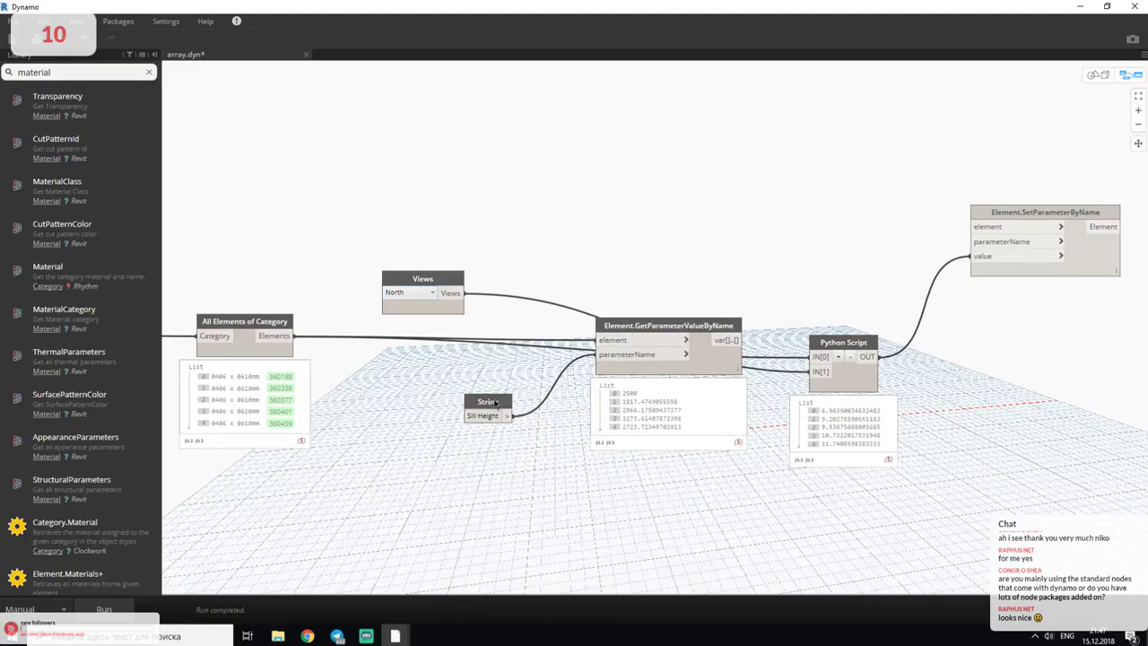
- Delete the Element.SetParameterByName node and restore Dynamo to a floating window over Revit
{"action": "left_click_drag", "start_coordinate": [496, 403], "coordinate": [498, 405]}
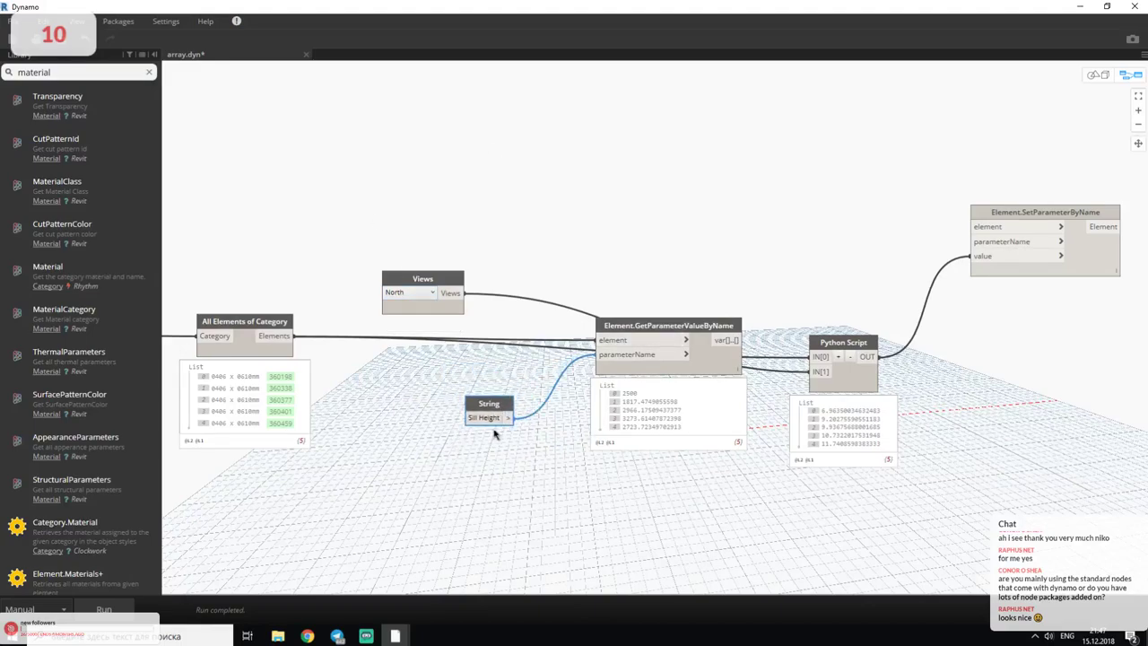
{"action": "middle_click_drag", "start_coordinate": [807, 290], "coordinate": [399, 268]}
{"action": "left_click_drag", "start_coordinate": [579, 333], "coordinate": [574, 331]}
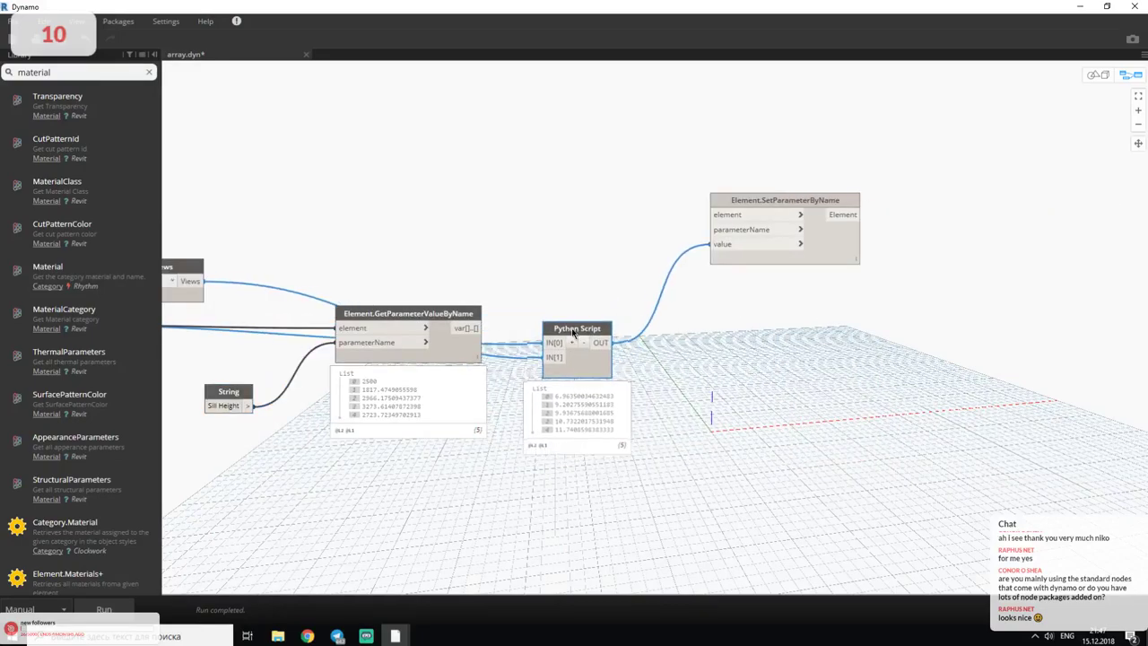
{"action": "mouse_move", "coordinate": [795, 205]}
{"action": "left_mouse_down"}
{"action": "mouse_move", "coordinate": [825, 176]}
{"action": "mouse_move", "coordinate": [809, 212]}
{"action": "left_mouse_up"}
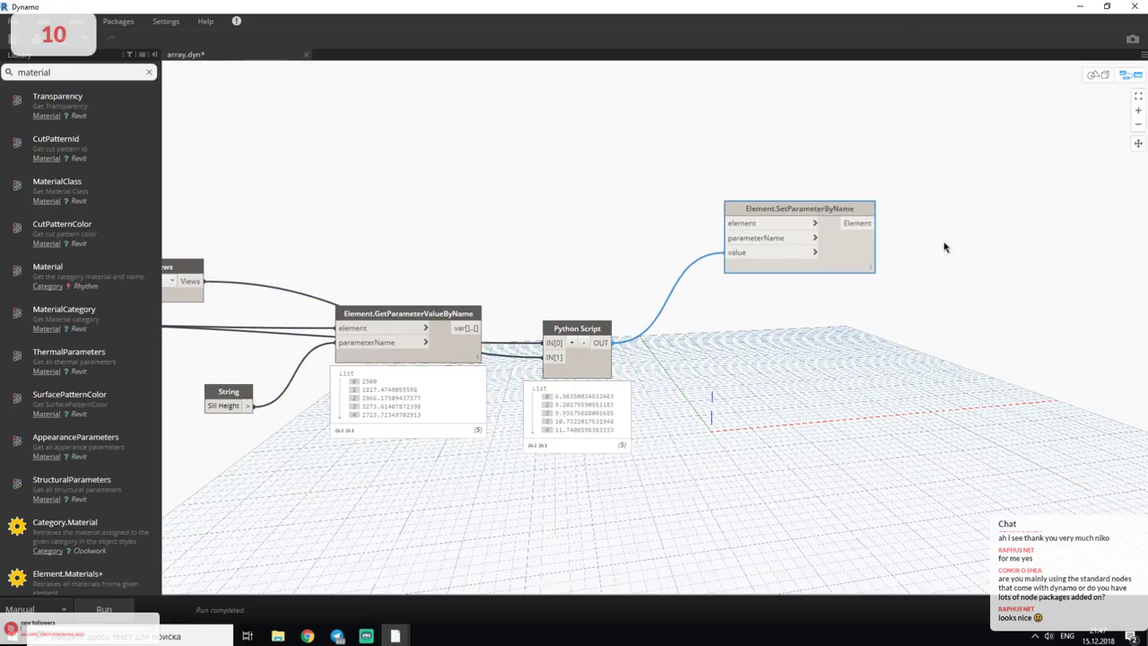
{"action": "left_click_drag", "start_coordinate": [955, 135], "coordinate": [716, 334]}
{"action": "key", "text": "Delete"}
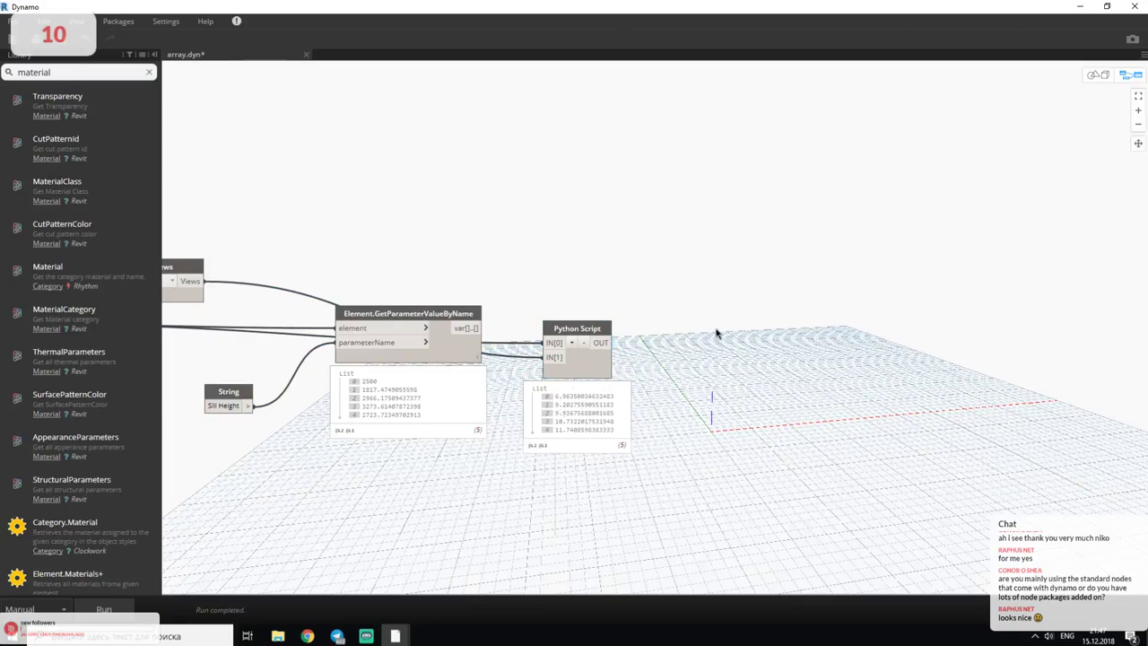
{"action": "left_click", "coordinate": [1107, 6]}
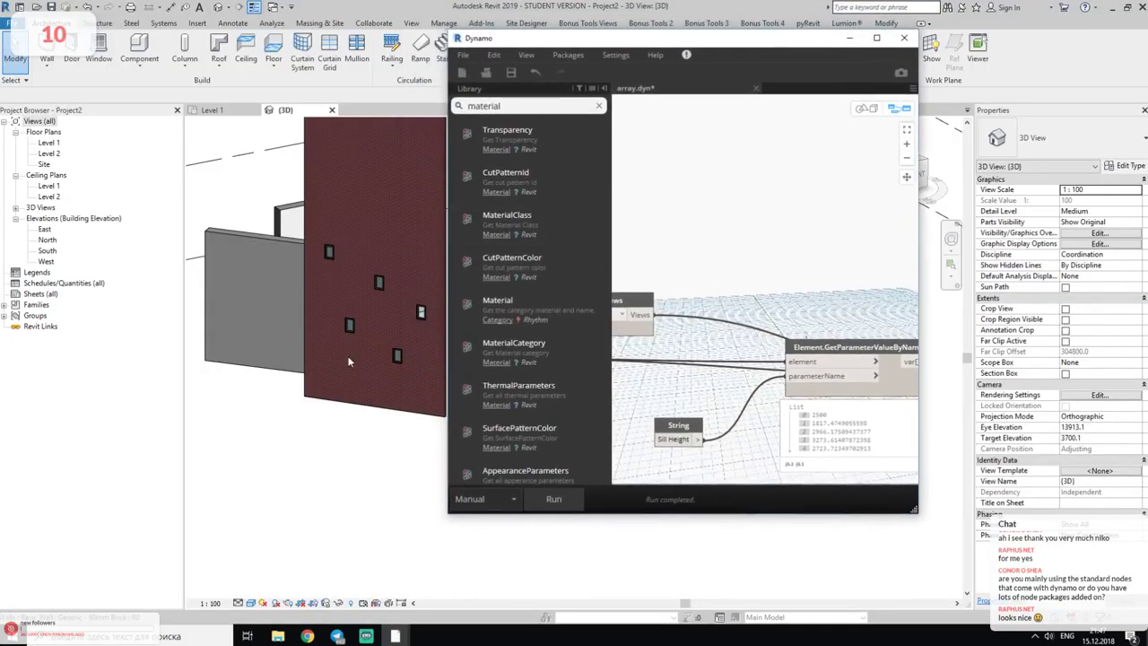
- Place five M_Fixed windows on the brick wall with WN and run the graph to reset their sill heights
{"action": "middle_click_drag", "start_coordinate": [325, 282], "coordinate": [236, 283]}
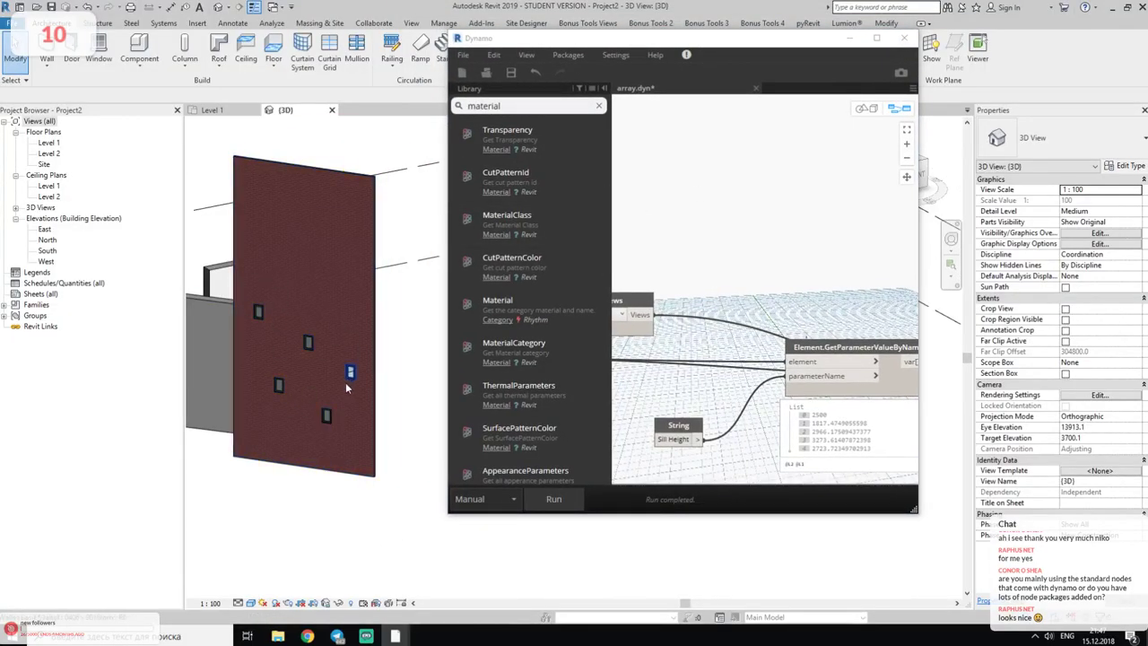
{"action": "key", "text": "w"}
{"action": "key", "text": "n"}
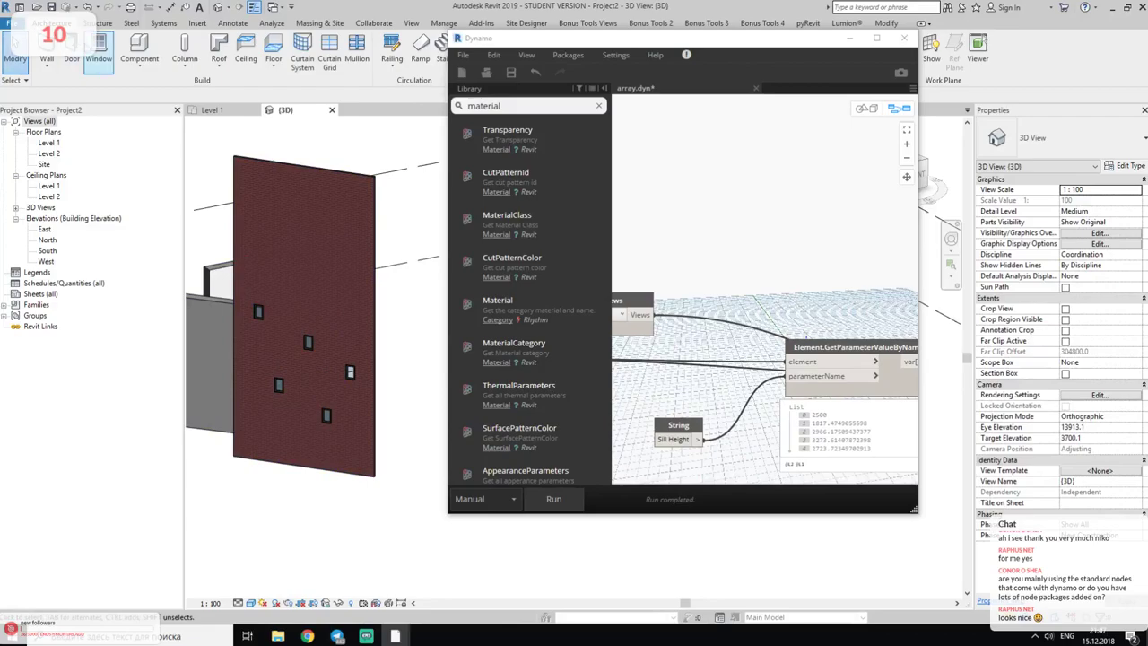
{"action": "left_click", "coordinate": [272, 219]}
{"action": "left_click", "coordinate": [329, 226]}
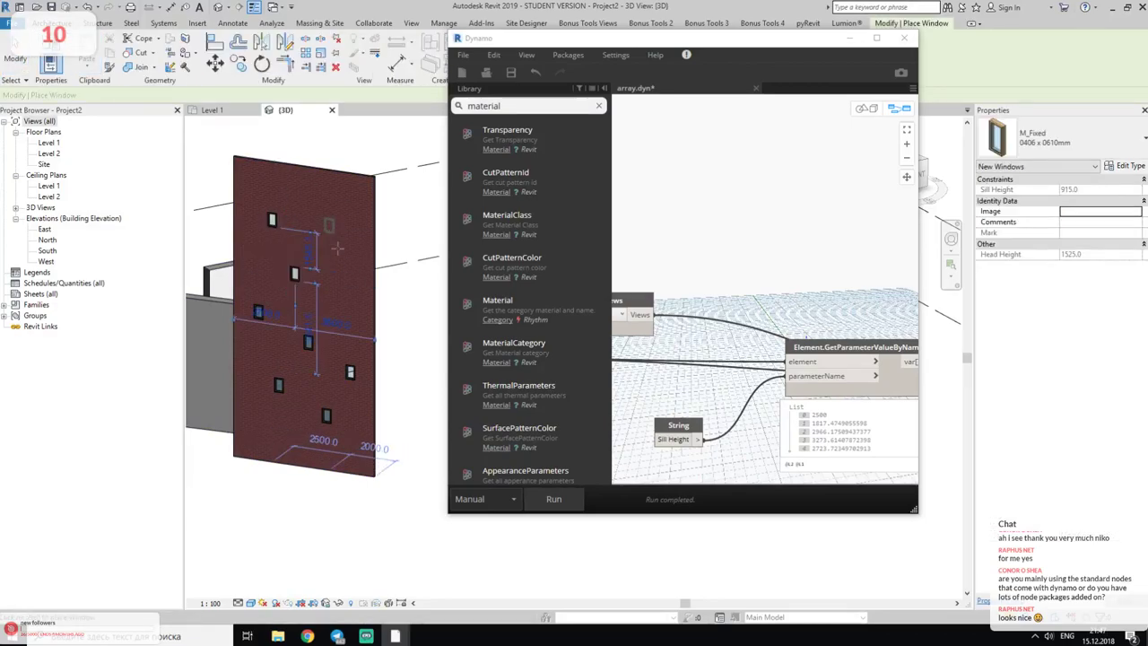
{"action": "left_click", "coordinate": [294, 273]}
{"action": "left_click", "coordinate": [253, 416]}
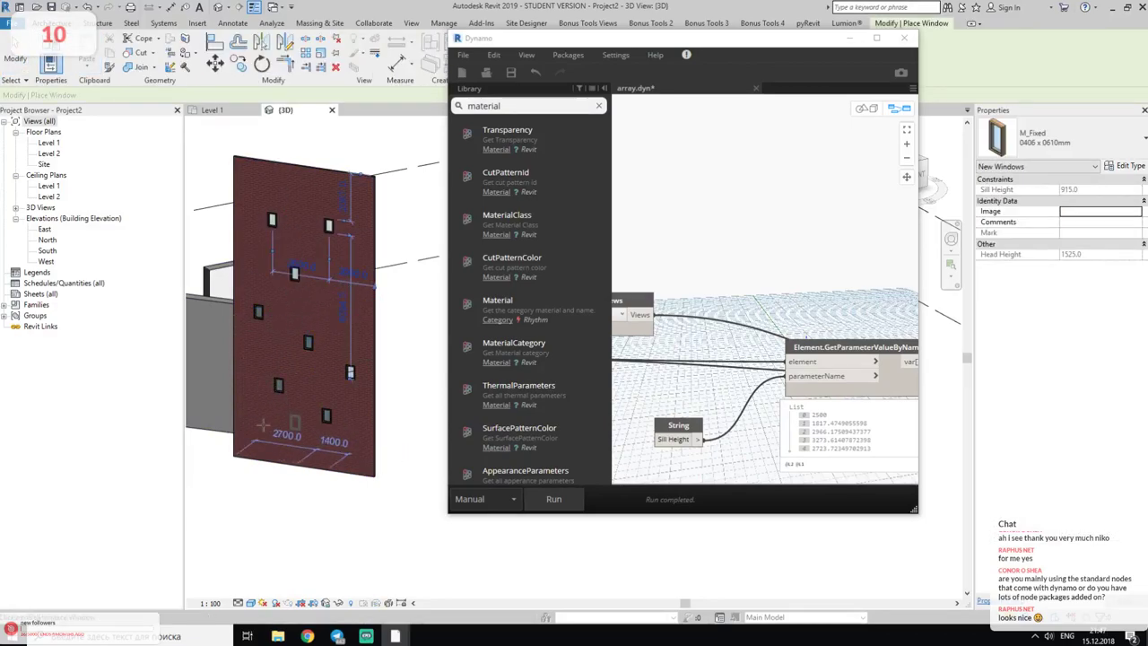
{"action": "left_click", "coordinate": [295, 422]}
{"action": "left_click", "coordinate": [553, 499]}
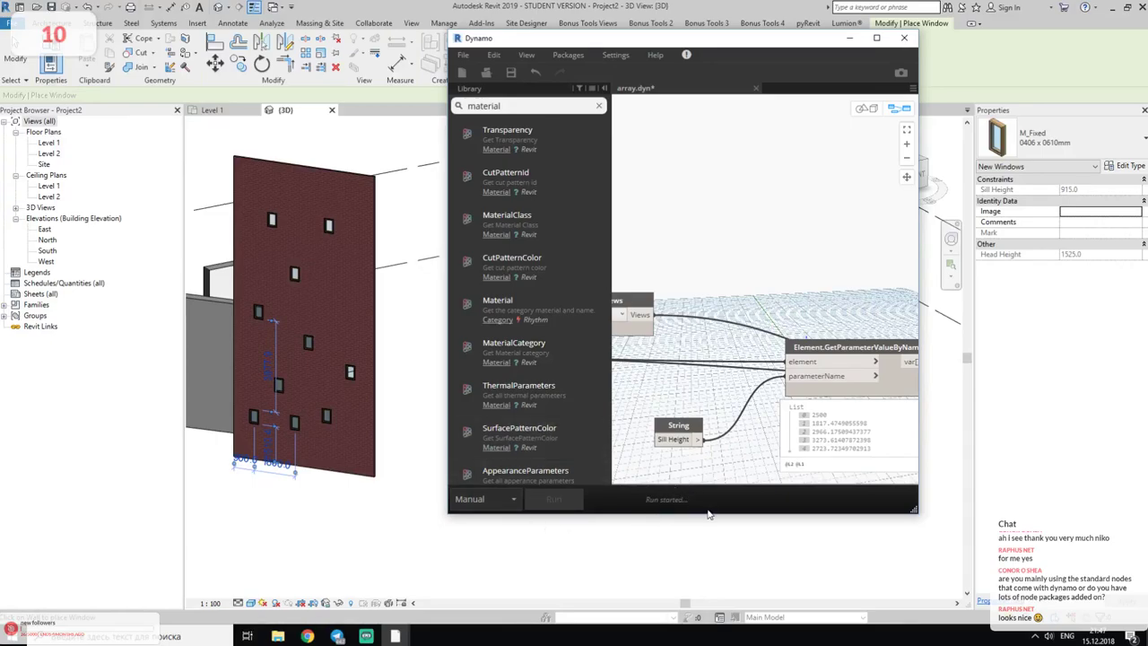
{"action": "left_click", "coordinate": [368, 509]}
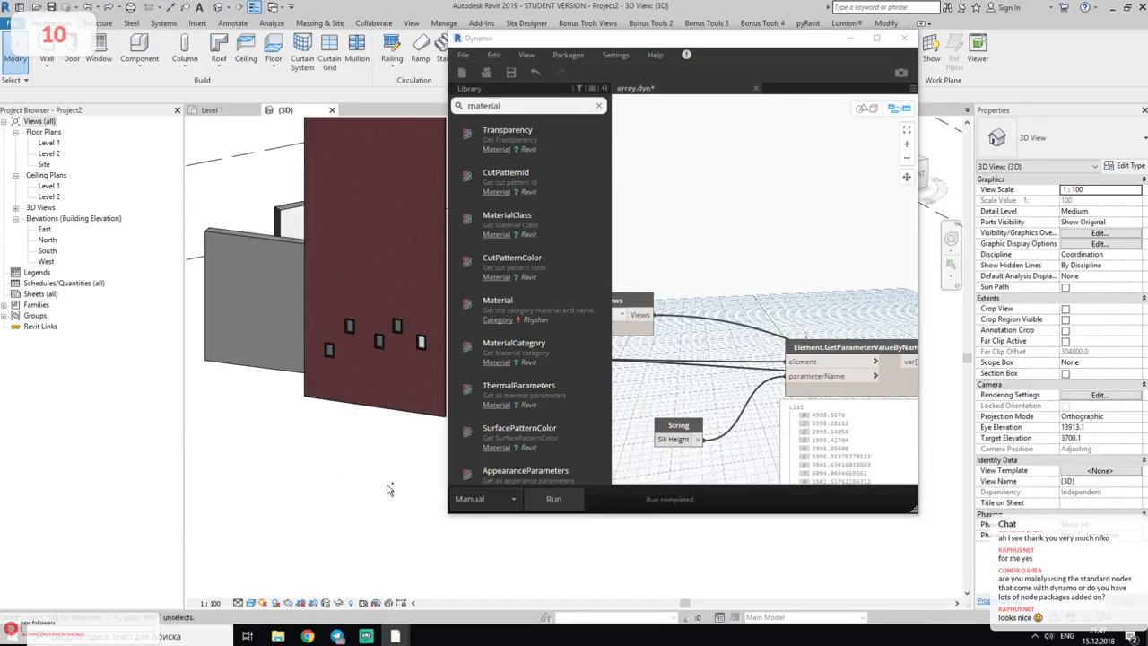
- Place three more windows on the wall and re-run the graph to update their sill heights
{"action": "left_click", "coordinate": [98, 50]}
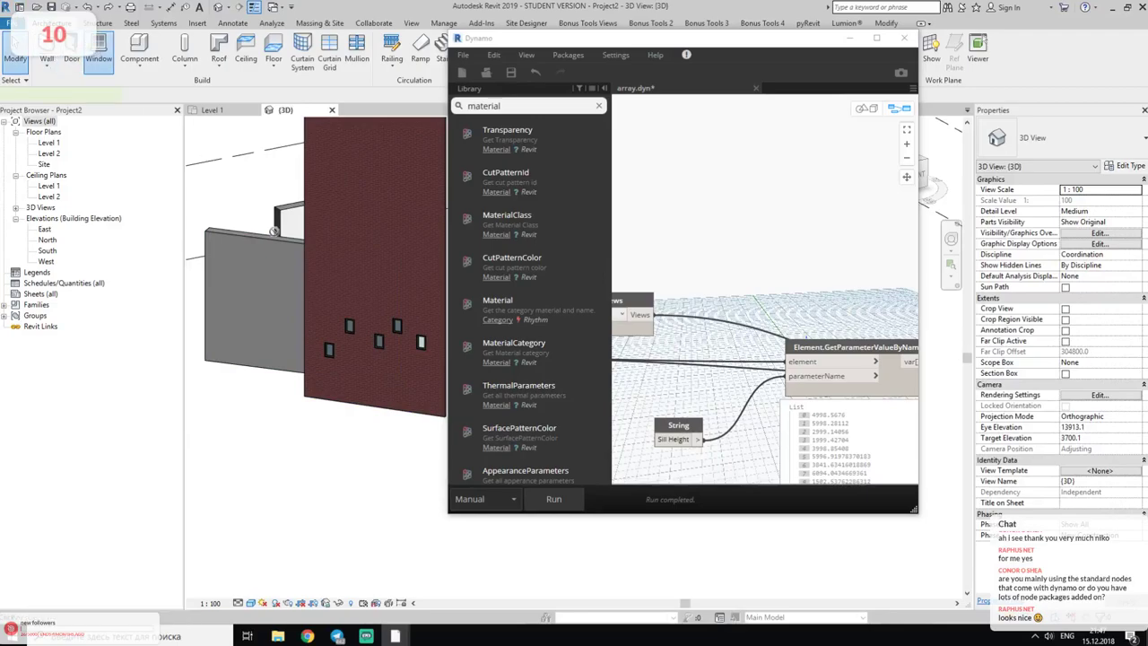
{"action": "left_click", "coordinate": [314, 339]}
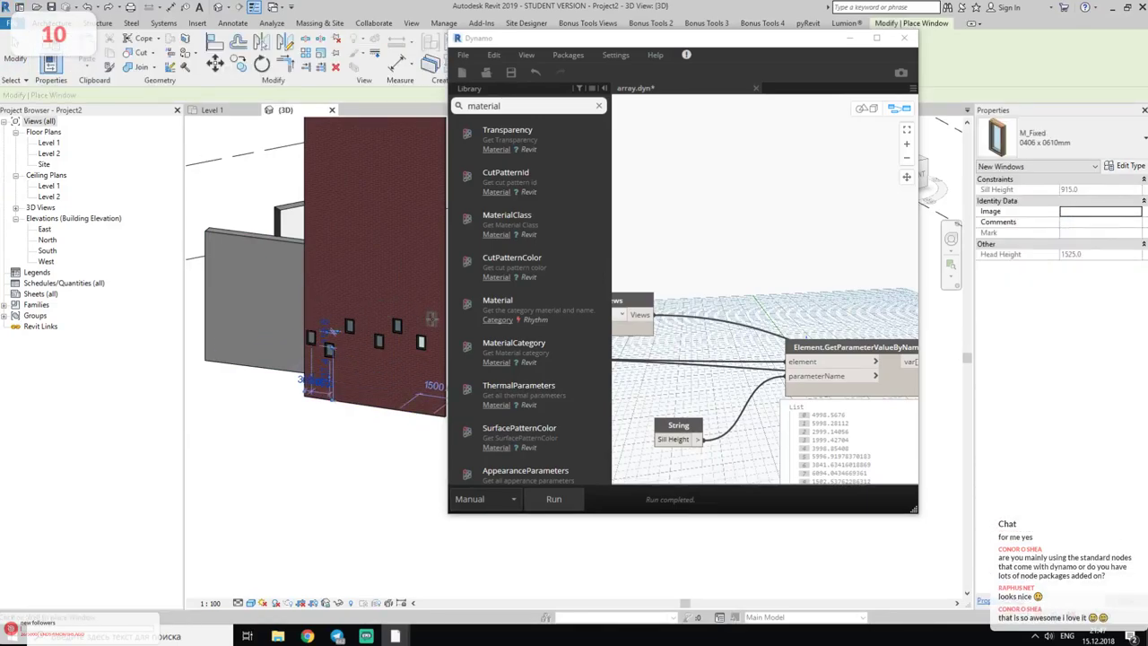
{"action": "left_click", "coordinate": [382, 277]}
{"action": "left_click", "coordinate": [340, 292]}
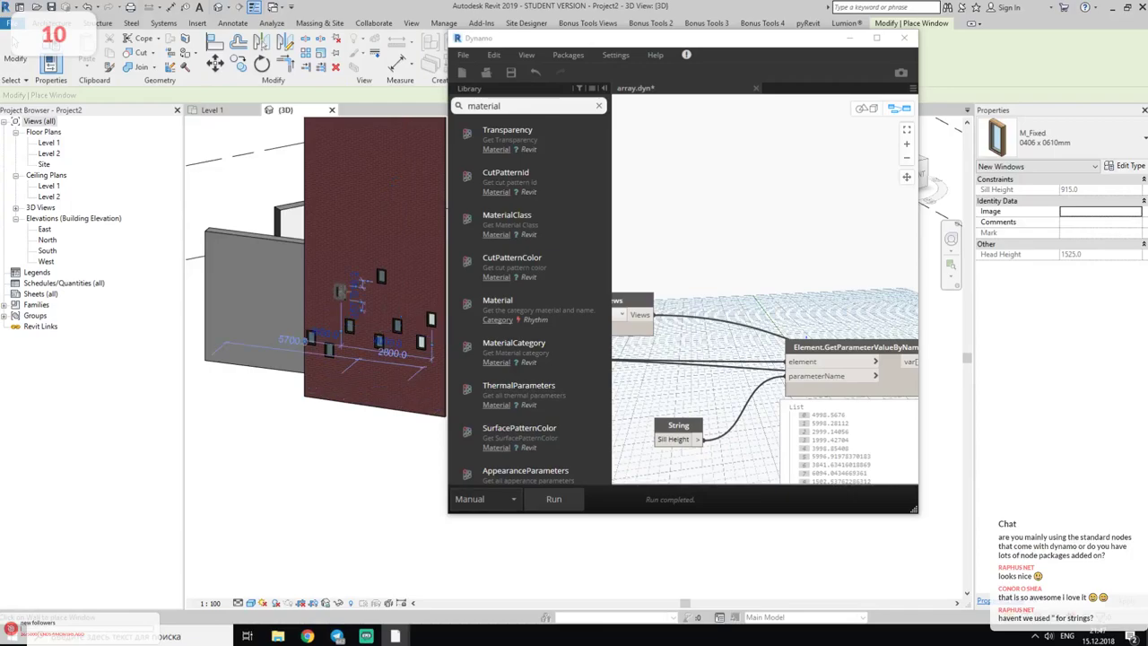
{"action": "key", "text": "Escape"}
{"action": "key", "text": "Escape"}
{"action": "left_click", "coordinate": [552, 498]}
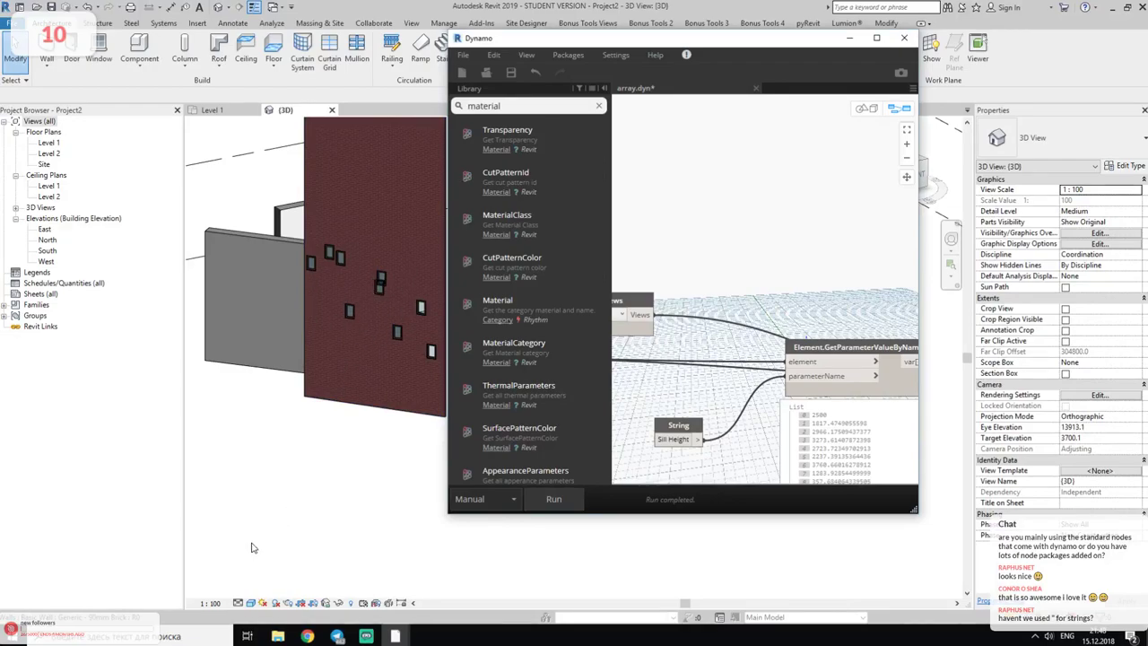
{"action": "scroll", "coordinate": [718, 343], "scroll_direction": "up", "scroll_amount": 2}
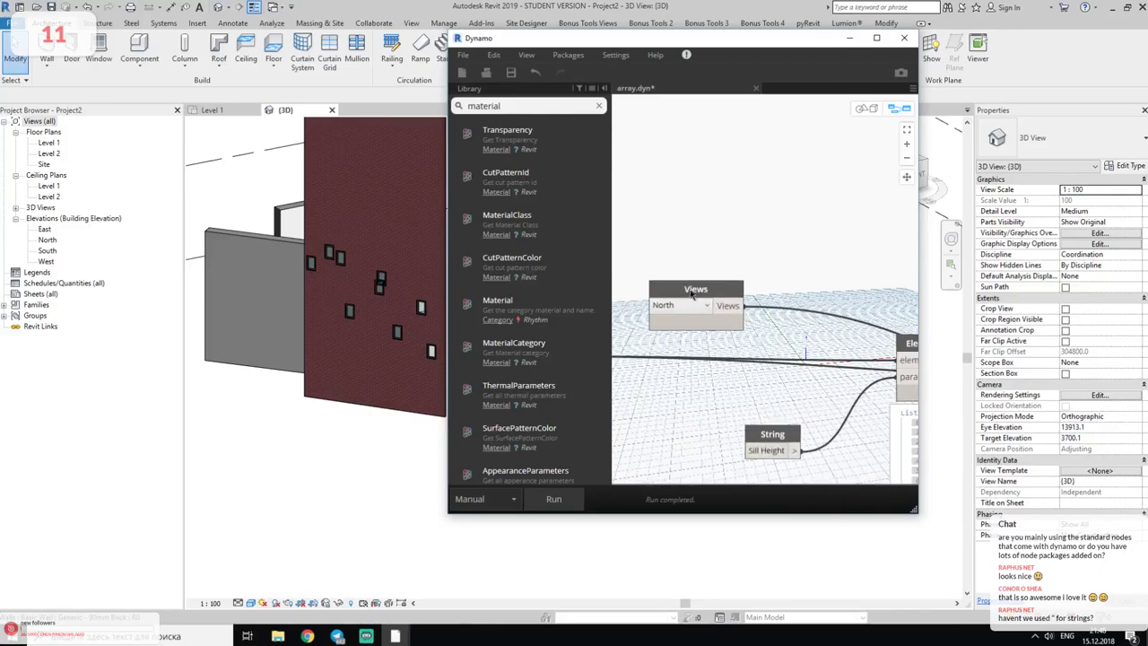
- Select the Sill Height String node and click into its text
{"action": "scroll", "coordinate": [822, 310], "scroll_direction": "up", "scroll_amount": 2}
{"action": "scroll", "coordinate": [821, 310], "scroll_direction": "up", "scroll_amount": 3}
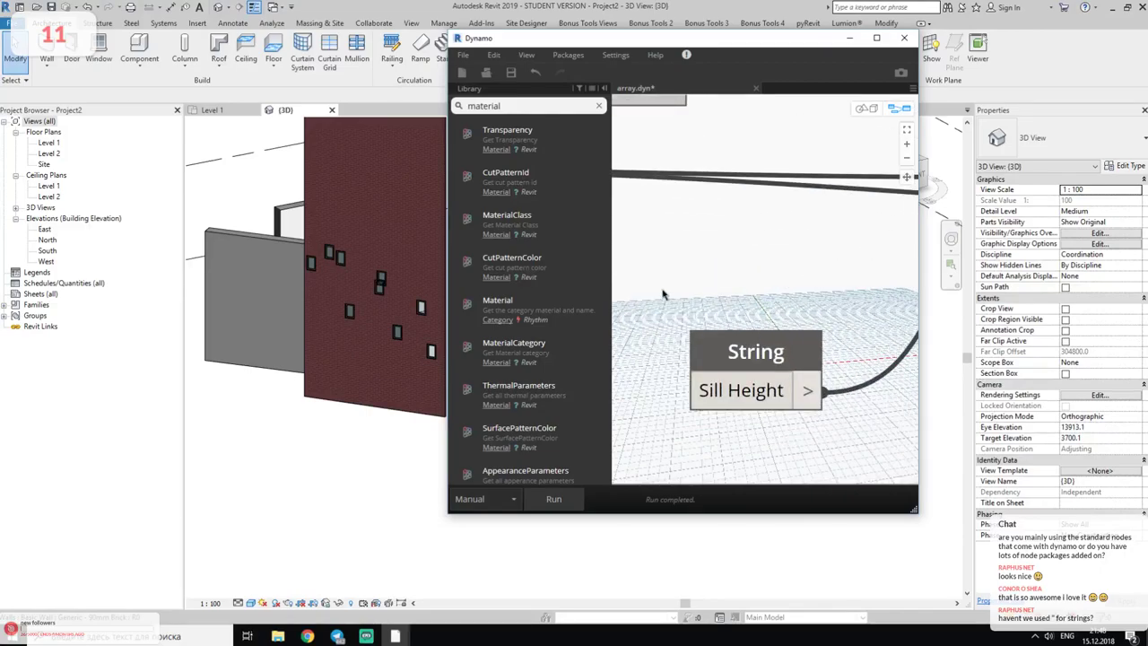
{"action": "left_click_drag", "start_coordinate": [664, 293], "coordinate": [848, 453]}
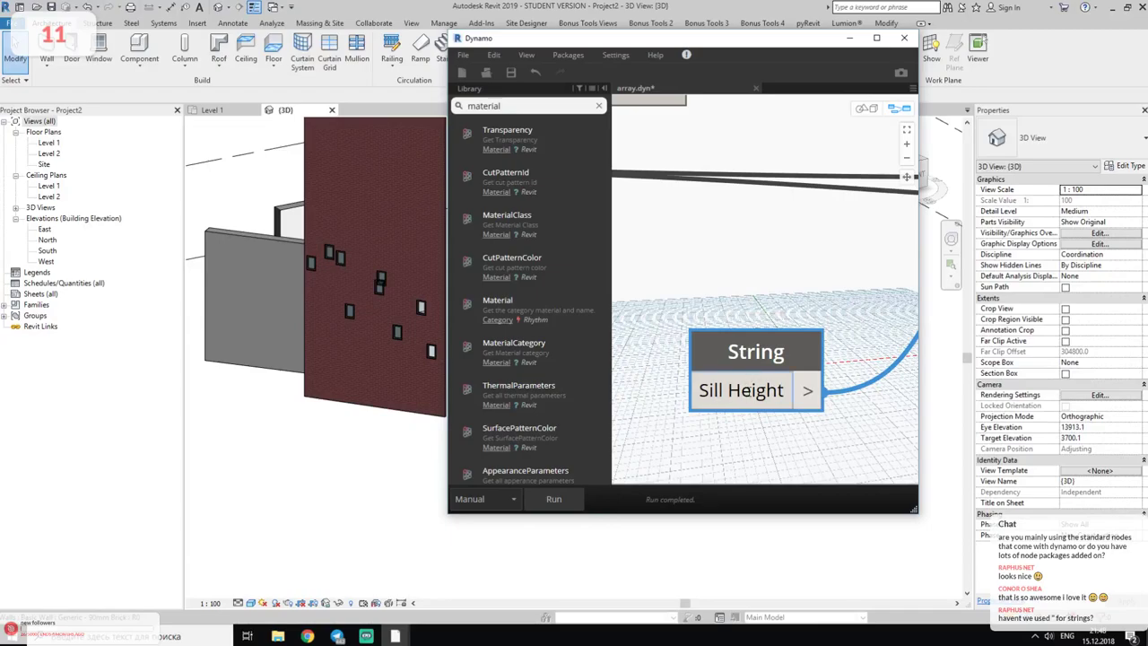
{"action": "left_click", "coordinate": [702, 391]}
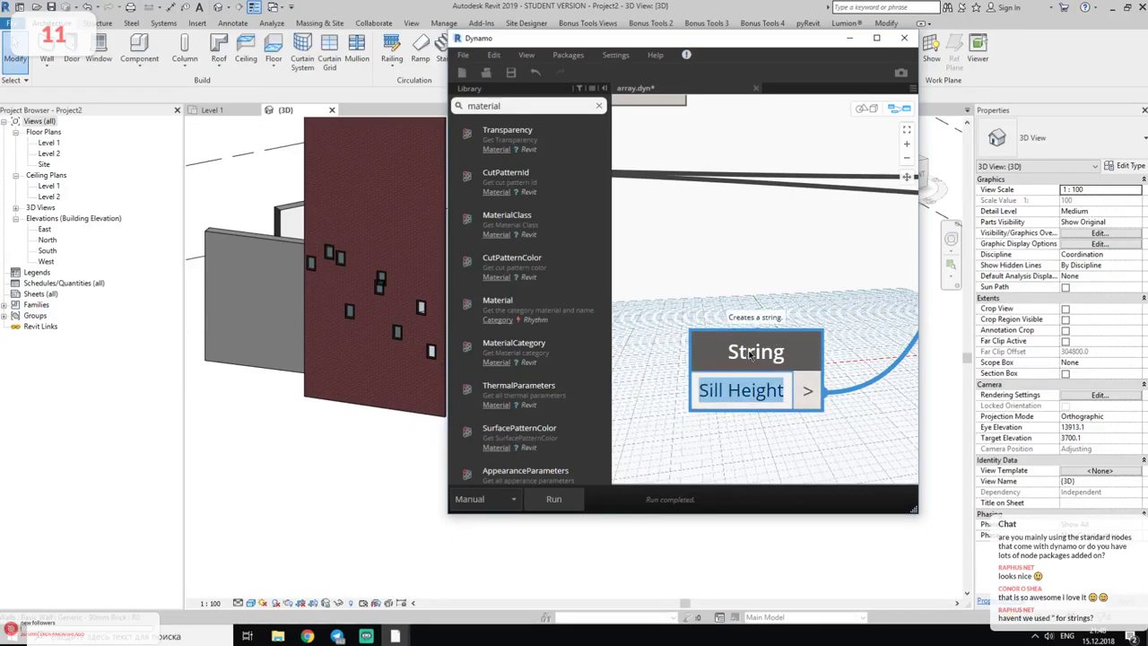
{"action": "left_click", "coordinate": [789, 234]}
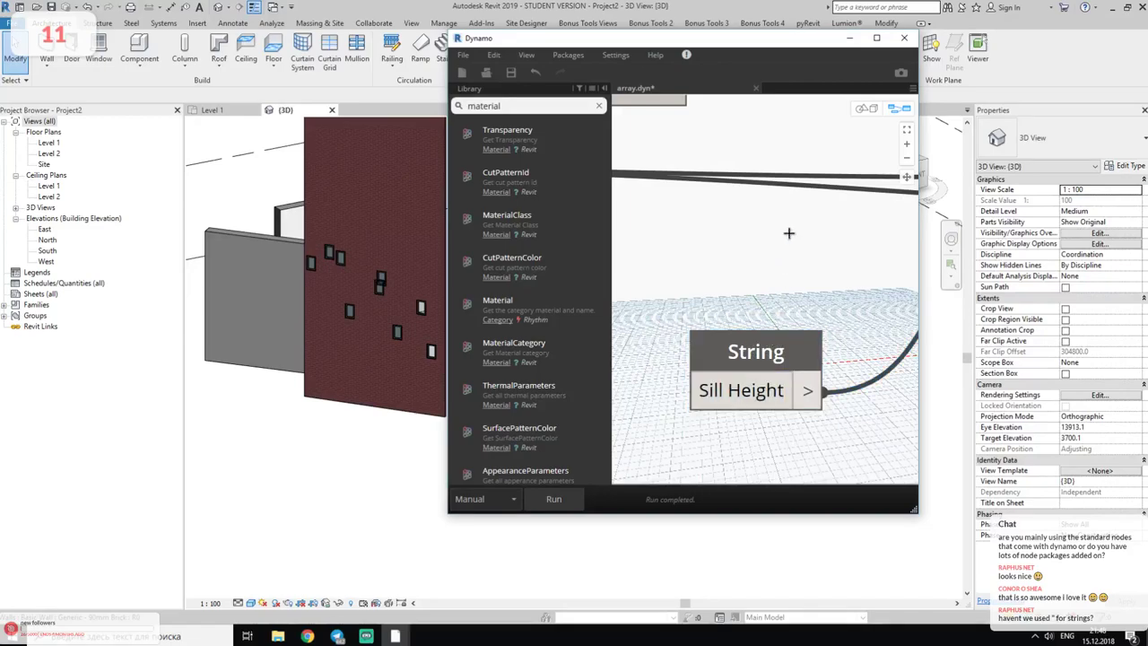
- Change the Categories node from Windows to Walls
{"action": "scroll", "coordinate": [722, 292], "scroll_direction": "down", "scroll_amount": 3}
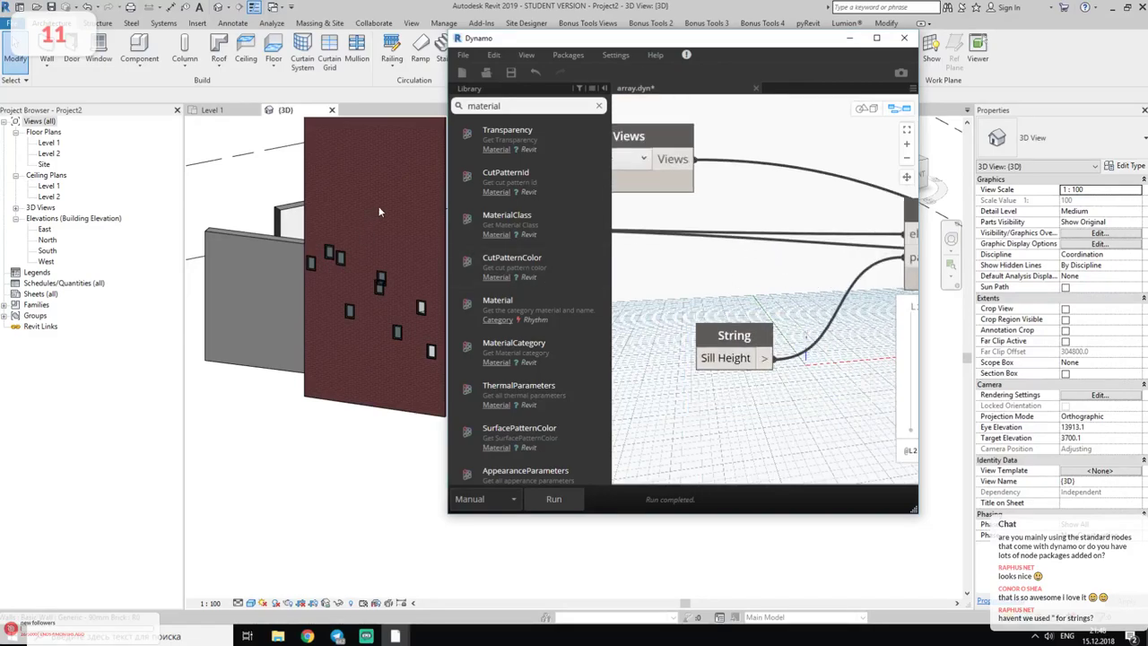
{"action": "scroll", "coordinate": [655, 249], "scroll_direction": "down", "scroll_amount": 2}
{"action": "scroll", "coordinate": [657, 256], "scroll_direction": "down", "scroll_amount": 2}
{"action": "scroll", "coordinate": [660, 269], "scroll_direction": "up", "scroll_amount": 2}
{"action": "scroll", "coordinate": [660, 273], "scroll_direction": "up", "scroll_amount": 3}
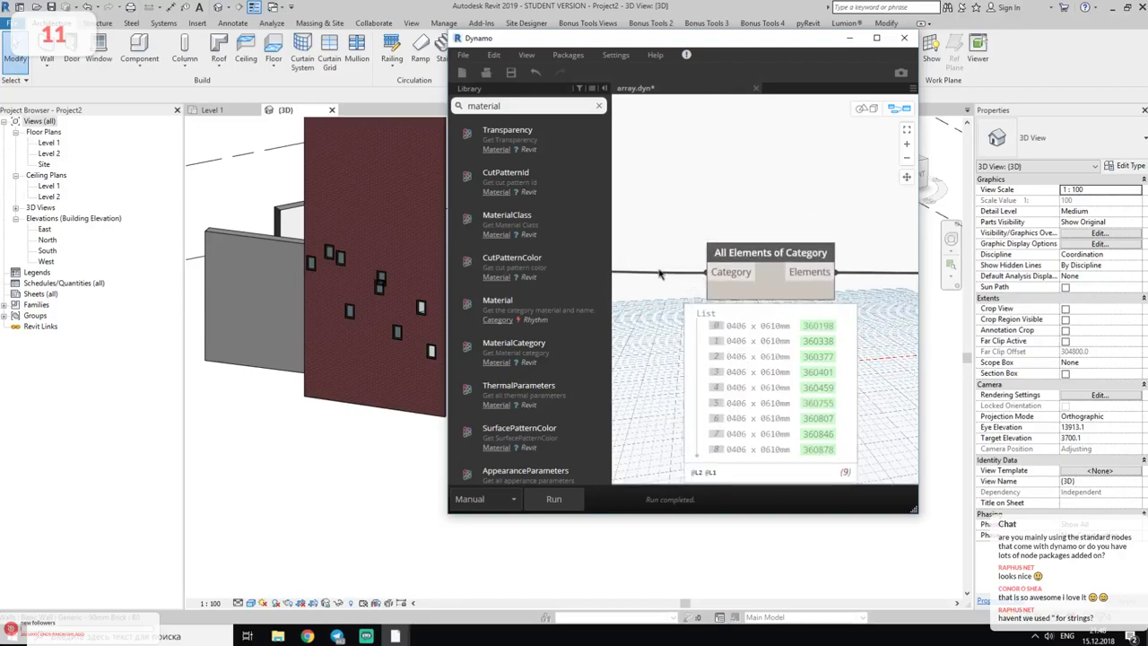
{"action": "scroll", "coordinate": [660, 273], "scroll_direction": "down", "scroll_amount": 2}
{"action": "scroll", "coordinate": [682, 267], "scroll_direction": "up", "scroll_amount": 2}
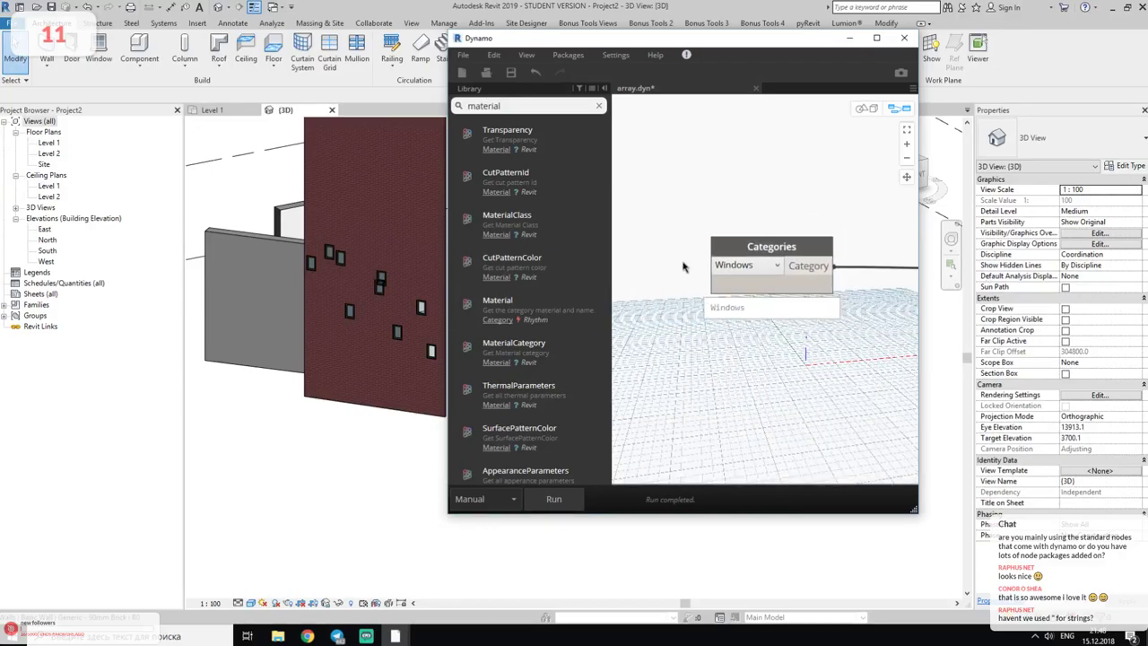
{"action": "left_click", "coordinate": [723, 266]}
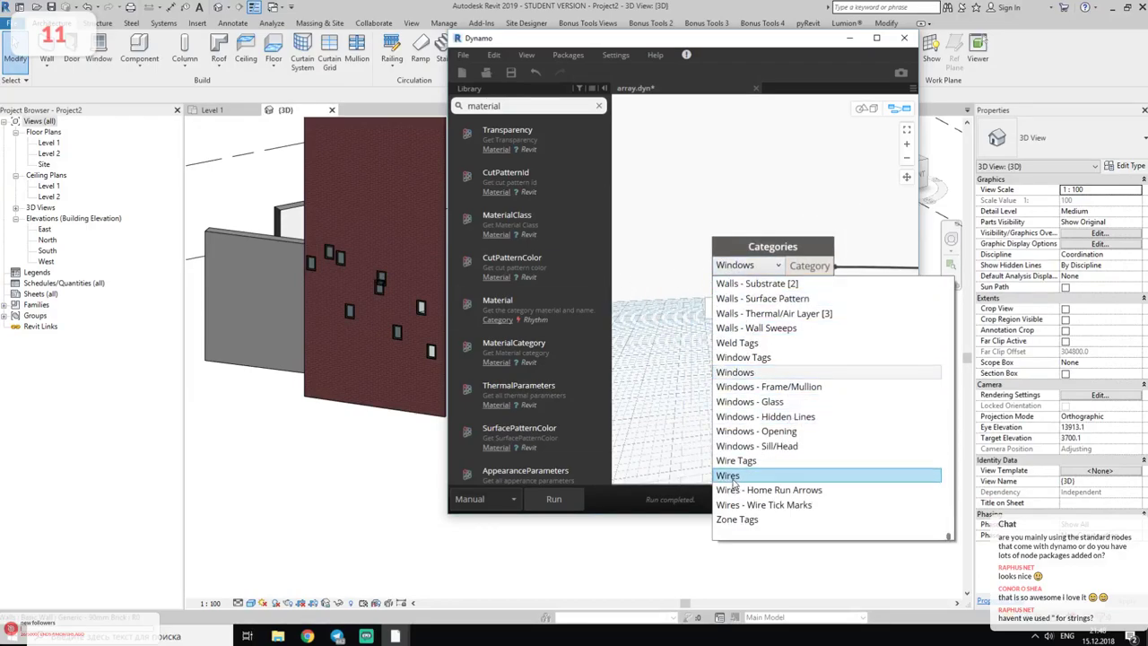
{"action": "scroll", "coordinate": [777, 368], "scroll_direction": "up", "scroll_amount": 2}
{"action": "scroll", "coordinate": [767, 377], "scroll_direction": "up", "scroll_amount": 2}
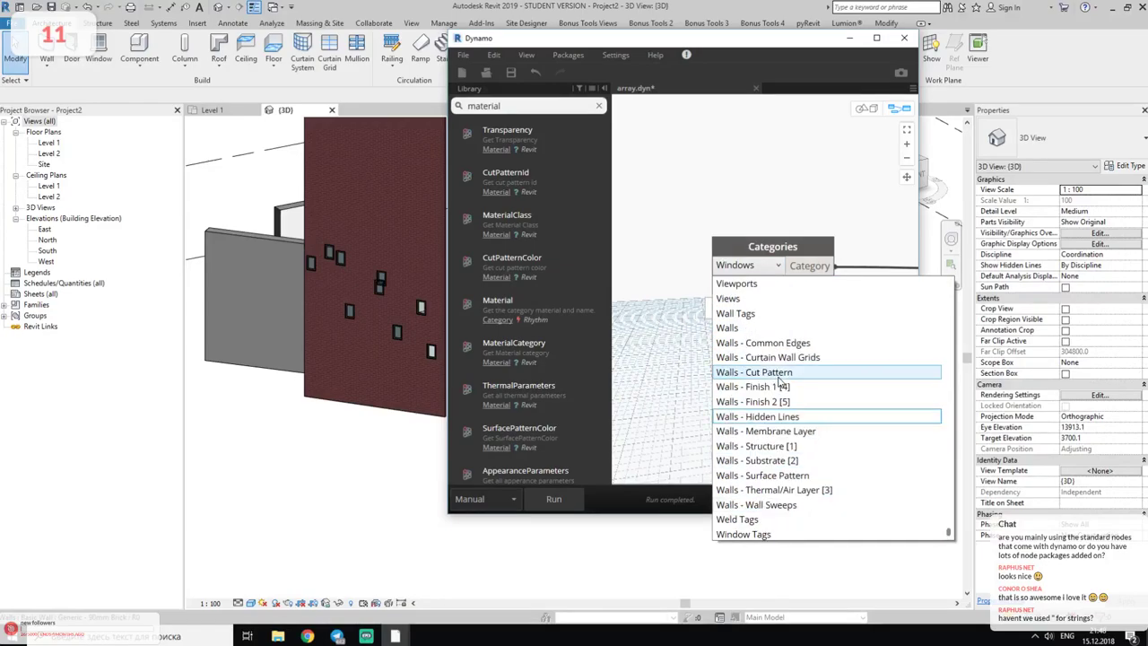
{"action": "scroll", "coordinate": [755, 386], "scroll_direction": "up", "scroll_amount": 1}
{"action": "left_click", "coordinate": [761, 371]}
{"action": "scroll", "coordinate": [763, 382], "scroll_direction": "down", "scroll_amount": 2}
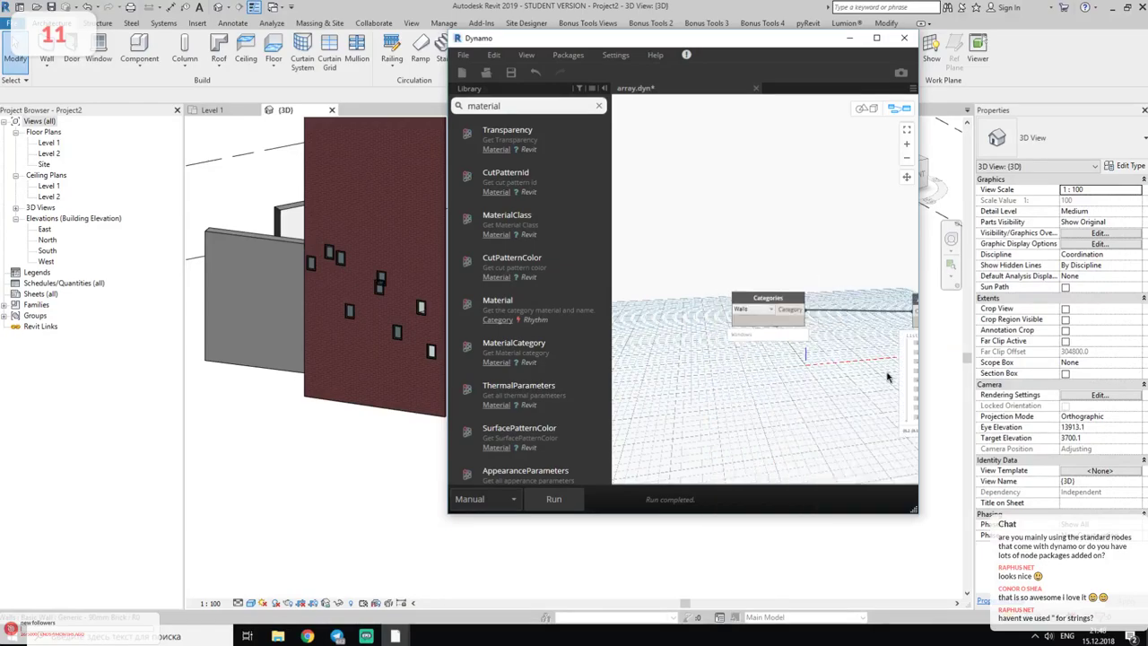
{"action": "scroll", "coordinate": [683, 352], "scroll_direction": "down", "scroll_amount": 2}
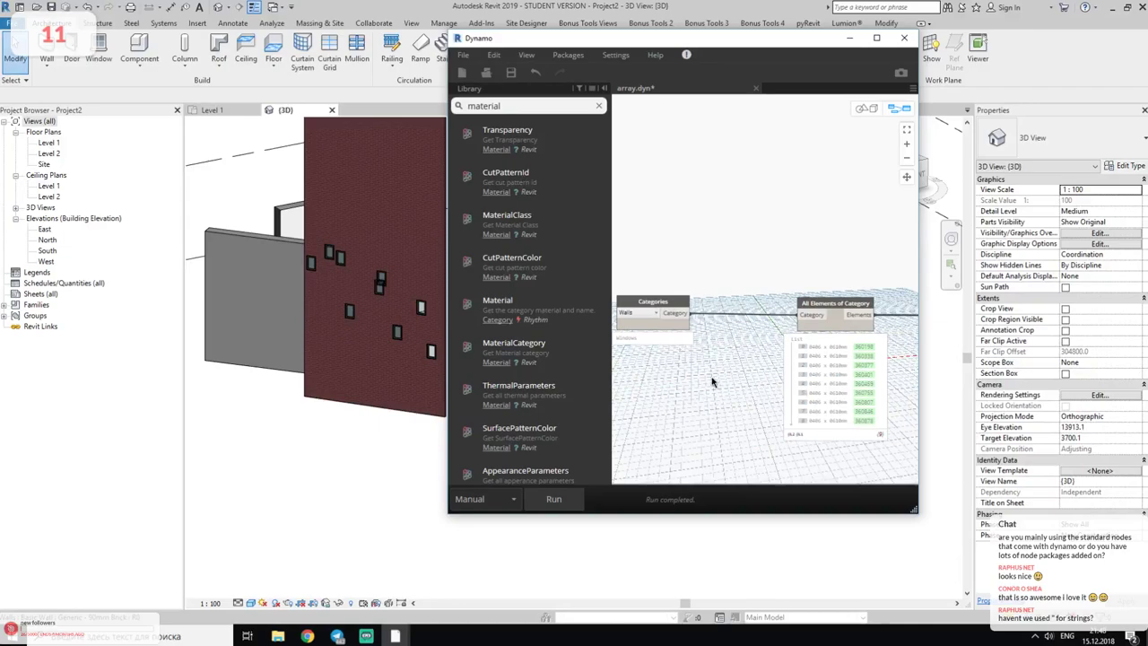
- Start retyping the String node's text as 'Un' and select the brick wall in Revit
{"action": "middle_click_drag", "start_coordinate": [801, 395], "coordinate": [785, 384]}
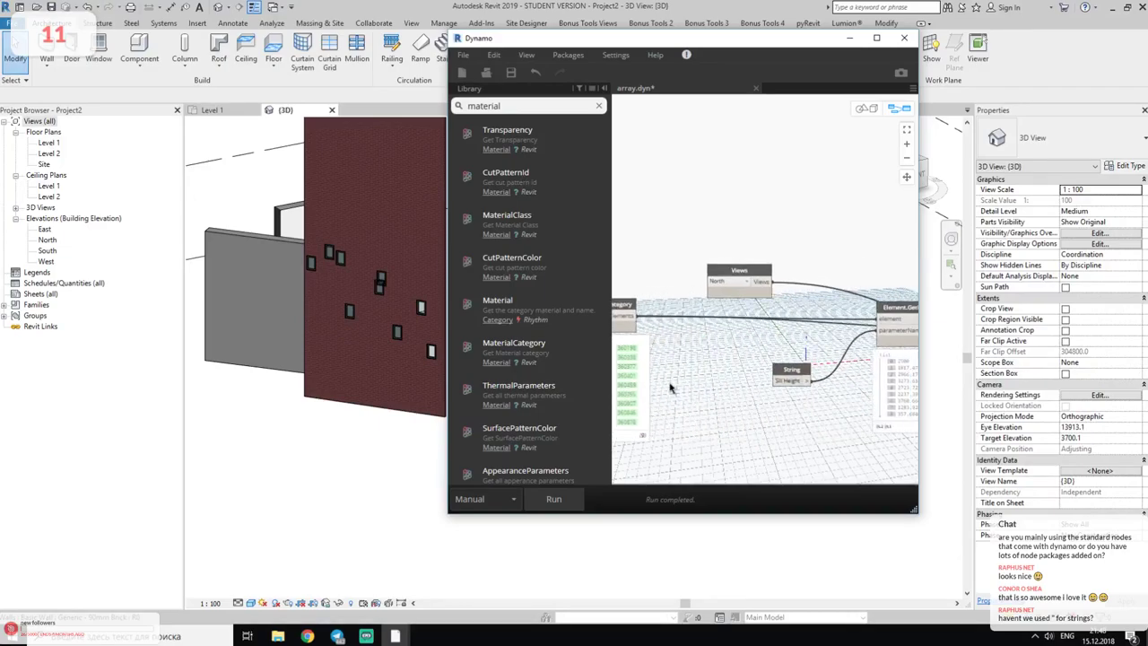
{"action": "scroll", "coordinate": [785, 384], "scroll_direction": "up", "scroll_amount": 3}
{"action": "scroll", "coordinate": [776, 393], "scroll_direction": "up", "scroll_amount": 3}
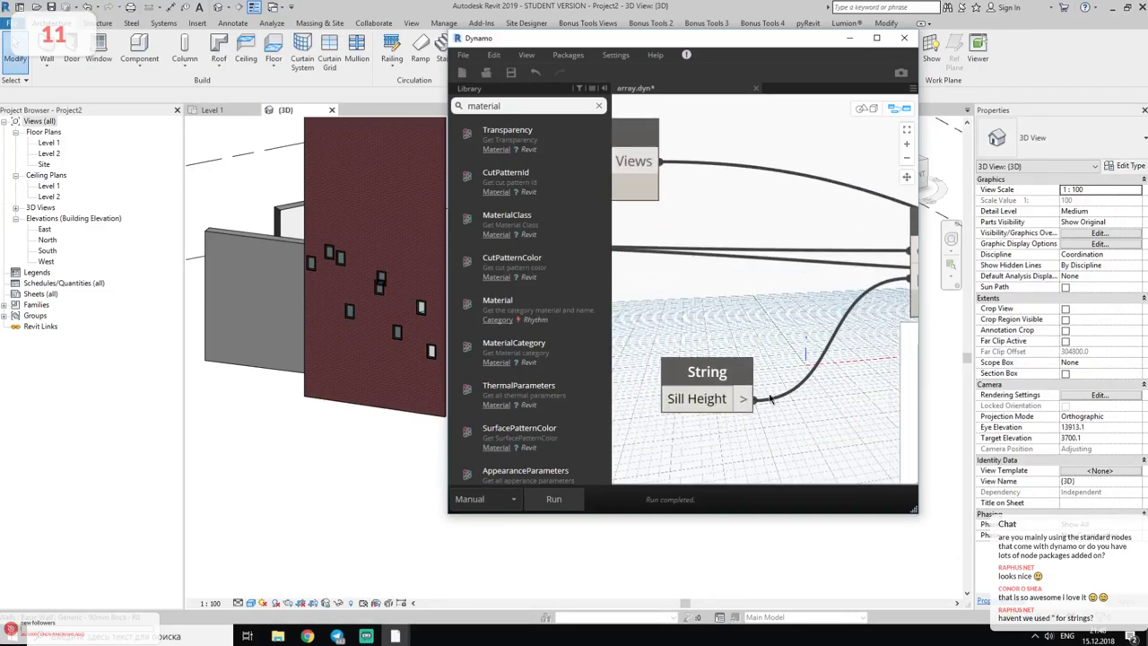
{"action": "left_click", "coordinate": [728, 402]}
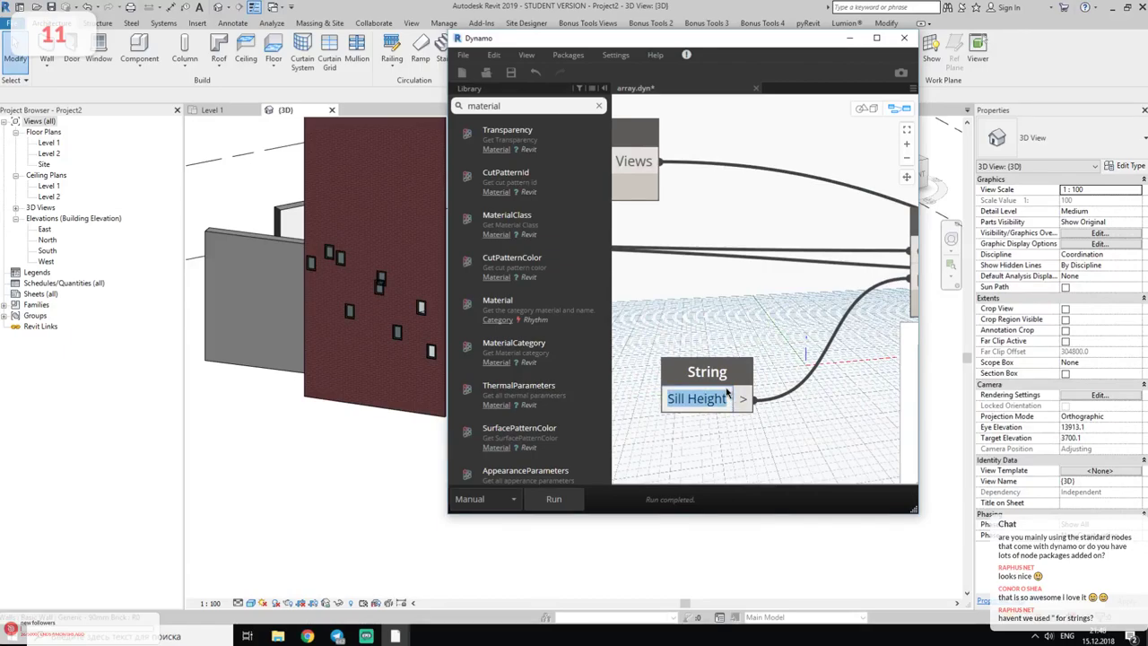
{"action": "type", "text": "Un"}
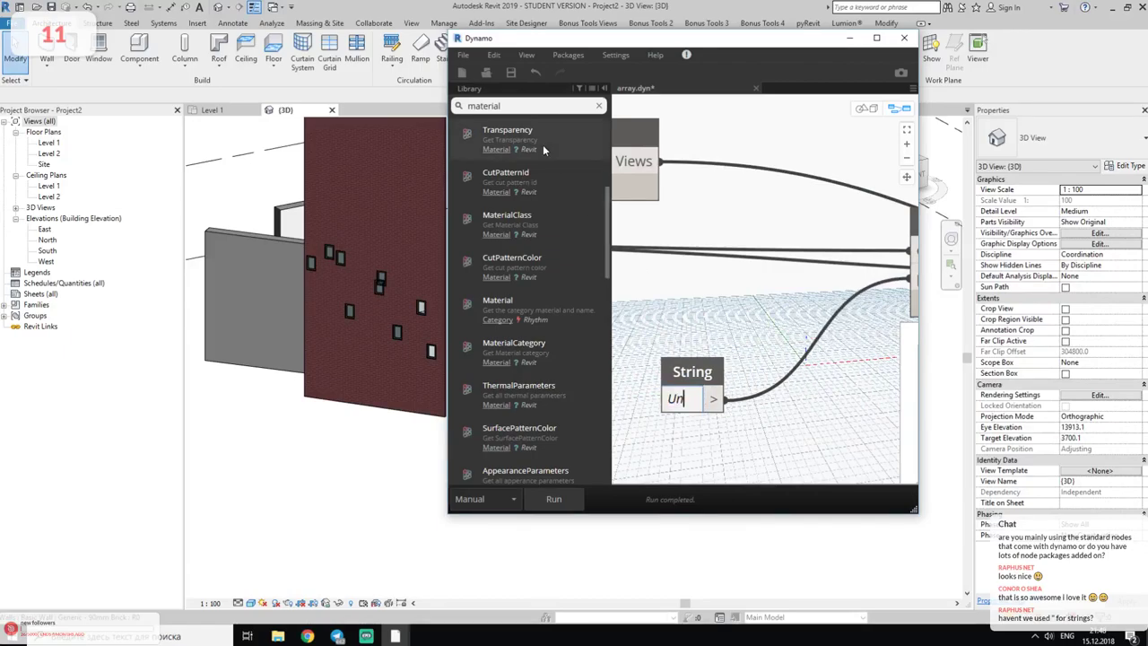
{"action": "left_click", "coordinate": [433, 389]}
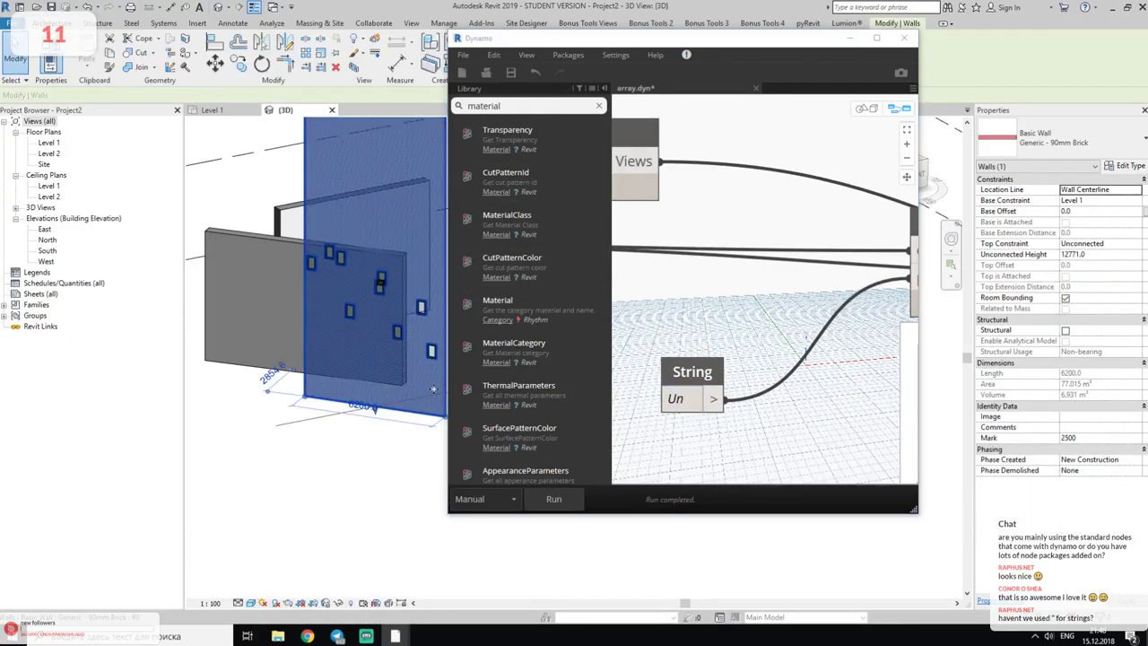
- Finish changing the String node's text to 'Unconnected Height'
{"action": "left_click", "coordinate": [692, 397]}
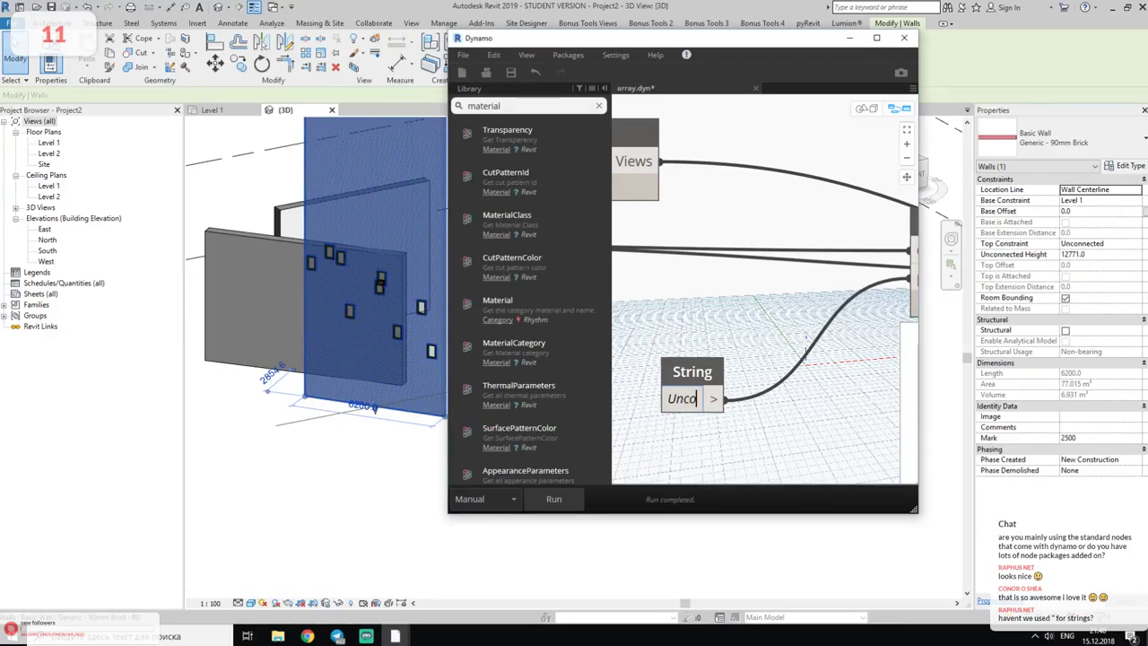
{"action": "type", "text": "nnecte"}
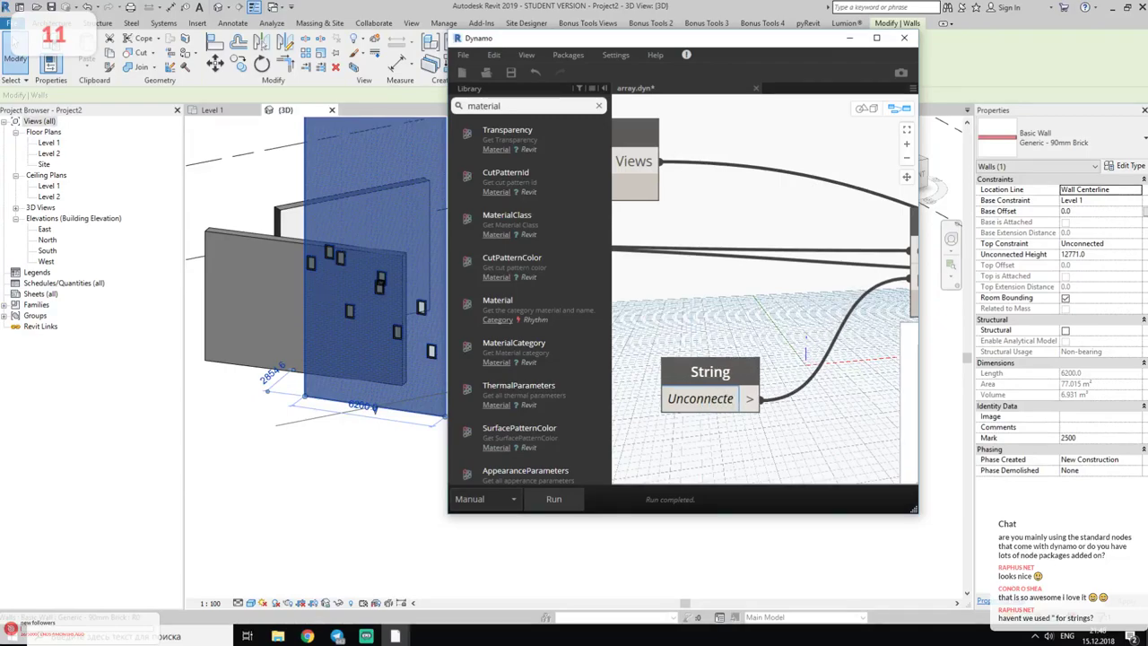
{"action": "type", "text": "d"}
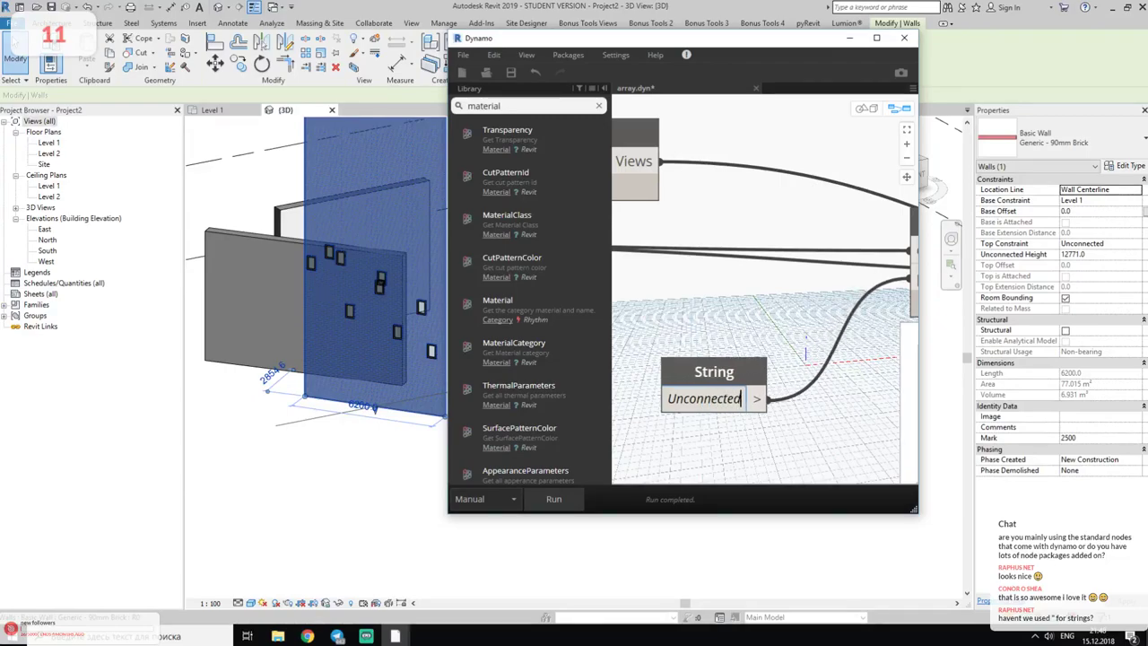
{"action": "type", "text": " Height"}
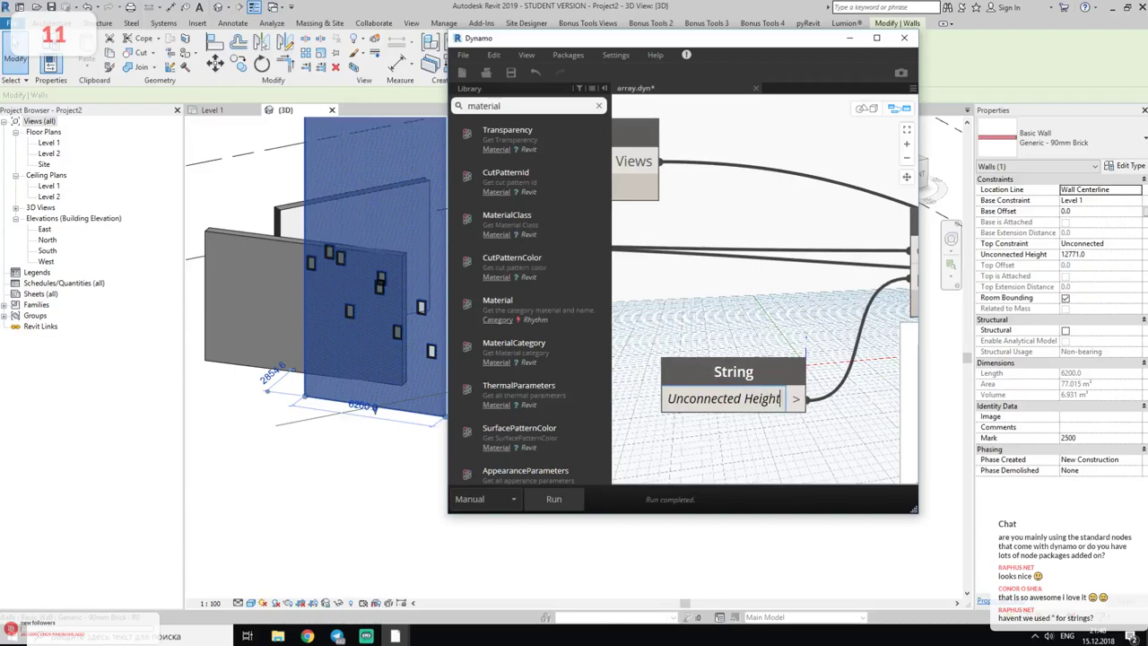
{"action": "scroll", "coordinate": [704, 386], "scroll_direction": "down", "scroll_amount": 3}
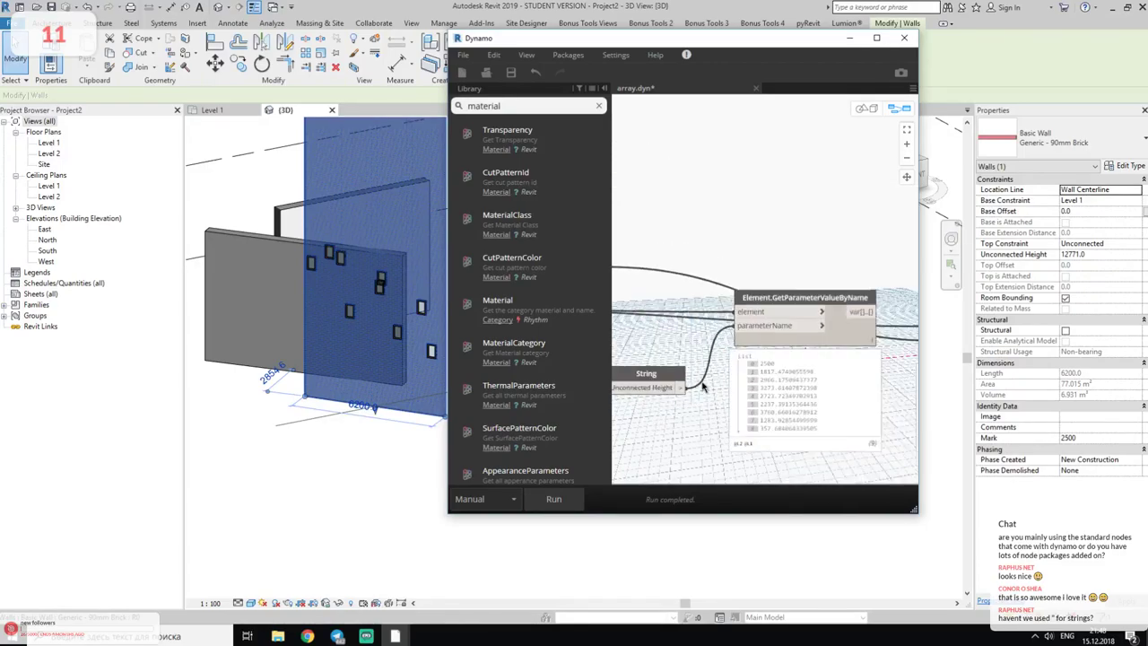
{"action": "middle_click_drag", "start_coordinate": [704, 386], "coordinate": [539, 397]}
- Paste 'Unconnected Height' into the Python script's LookupParameter call, accept, and run the graph
{"action": "double_click", "coordinate": [752, 341]}
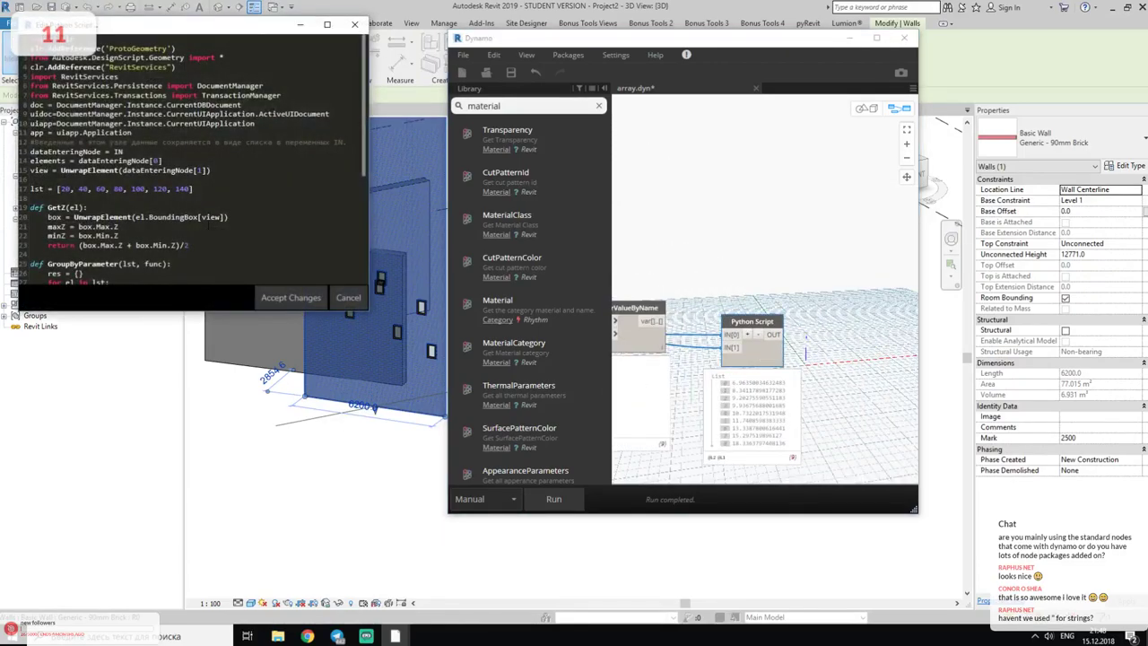
{"action": "scroll", "coordinate": [193, 162], "scroll_direction": "down", "scroll_amount": 5}
{"action": "scroll", "coordinate": [193, 161], "scroll_direction": "down", "scroll_amount": 2}
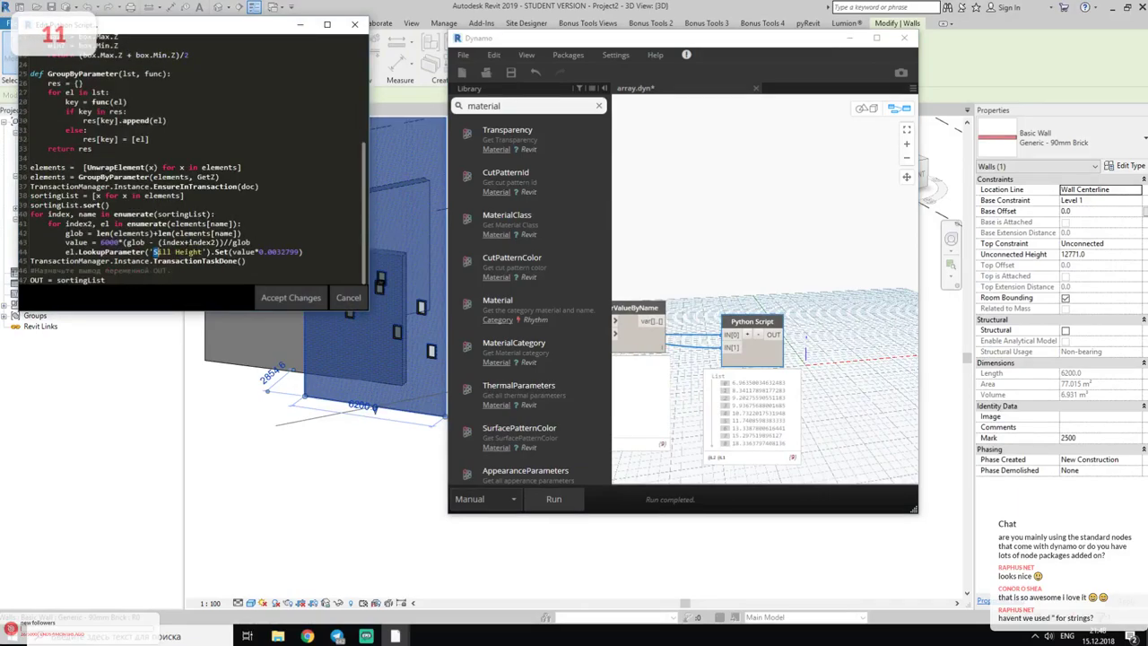
{"action": "left_click_drag", "start_coordinate": [155, 252], "coordinate": [198, 252]}
{"action": "type", "text": "Unconnected Height"}
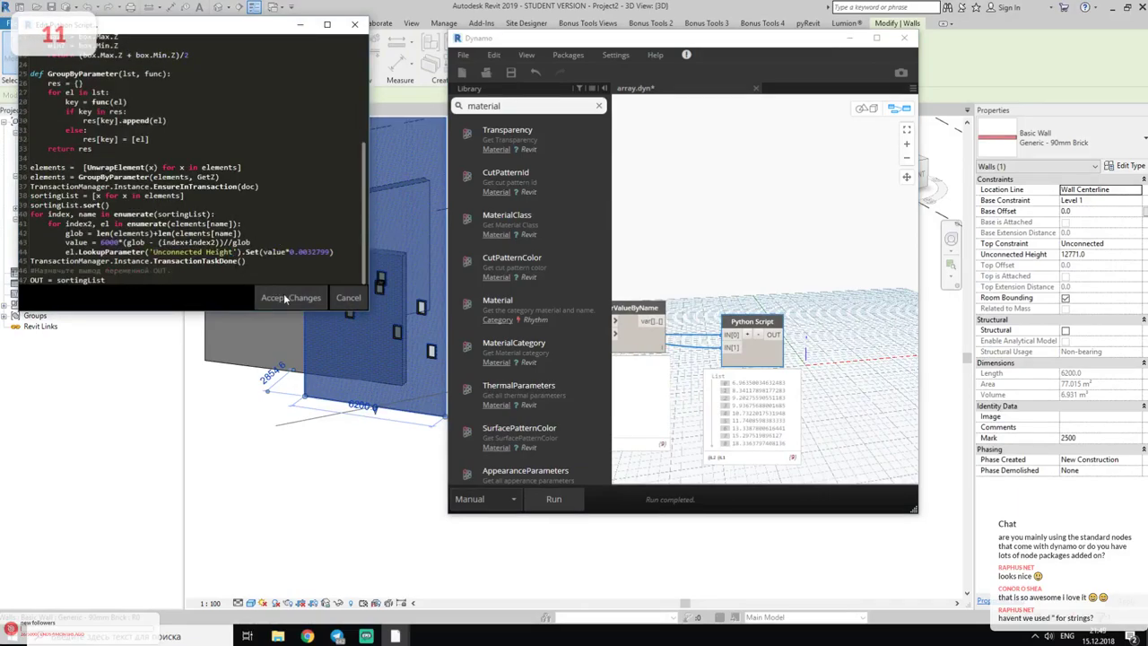
{"action": "left_click", "coordinate": [286, 298]}
{"action": "left_click", "coordinate": [554, 499]}
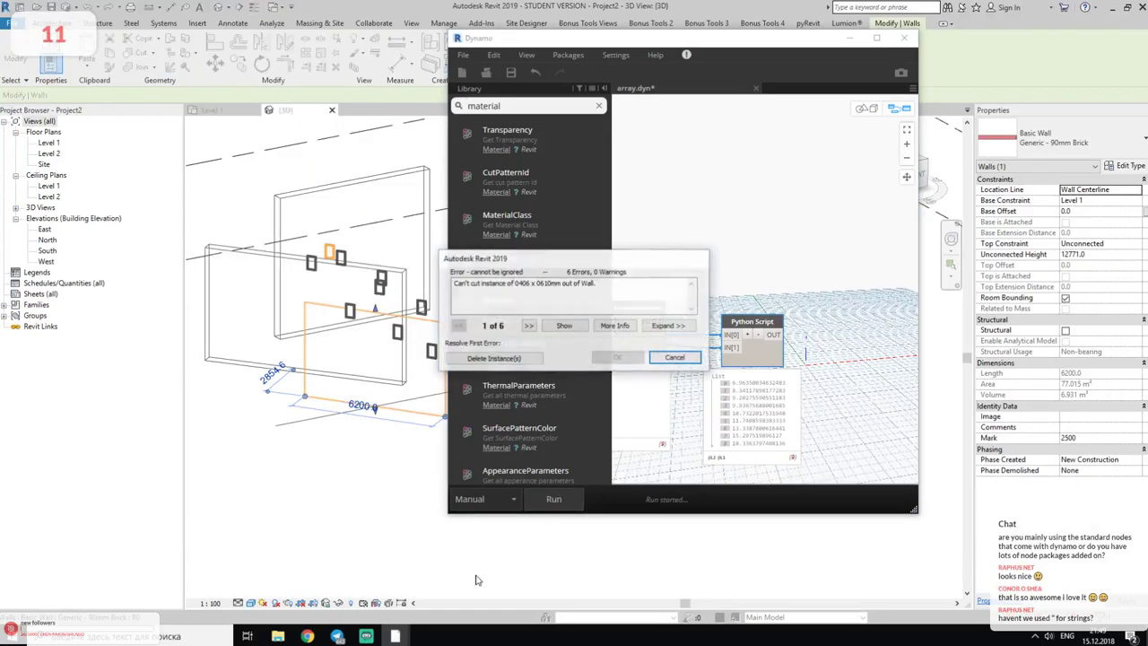
- Delete the uncuttable instances and manually change two walls' Unconnected Height, one to 25000
{"action": "left_click", "coordinate": [491, 358]}
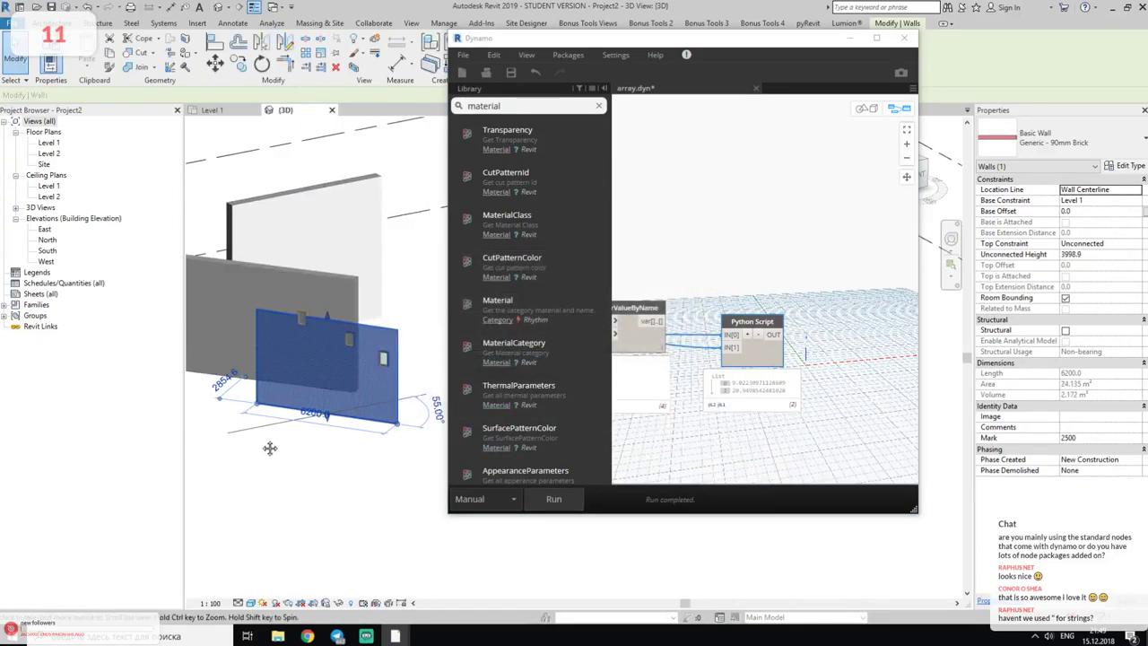
{"action": "mouse_move", "coordinate": [375, 183]}
{"action": "middle_mouse_down", "text": "shift"}
{"action": "mouse_move", "coordinate": [359, 362]}
{"action": "mouse_move", "coordinate": [316, 376]}
{"action": "middle_mouse_up", "text": "shift"}
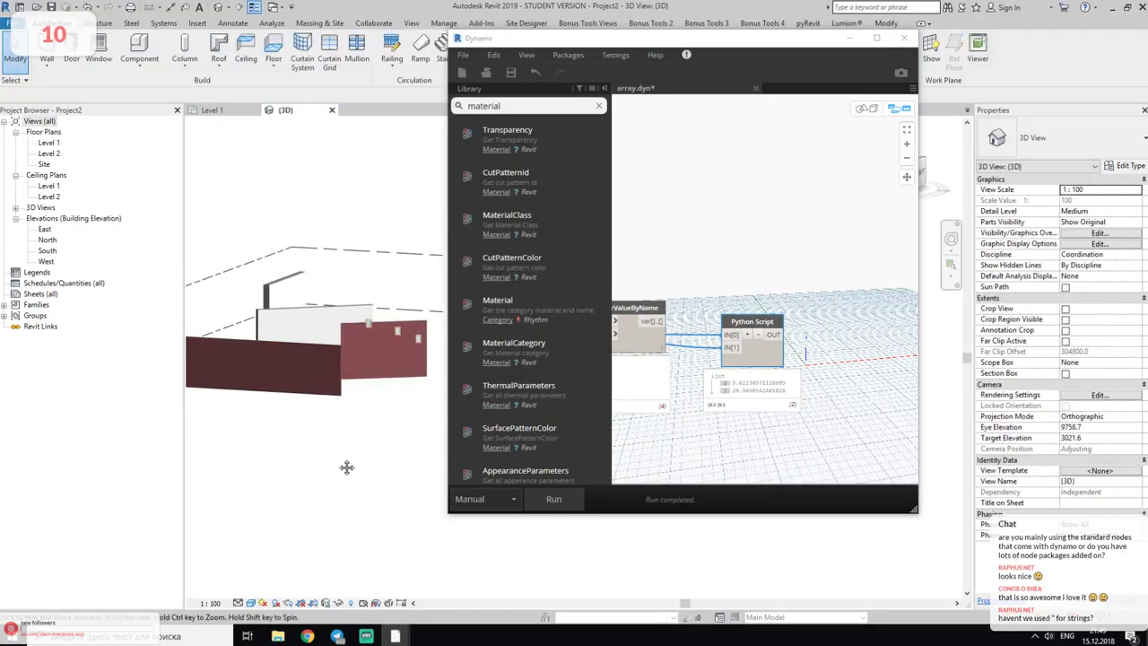
{"action": "left_click", "coordinate": [316, 376]}
{"action": "left_click", "coordinate": [1102, 256]}
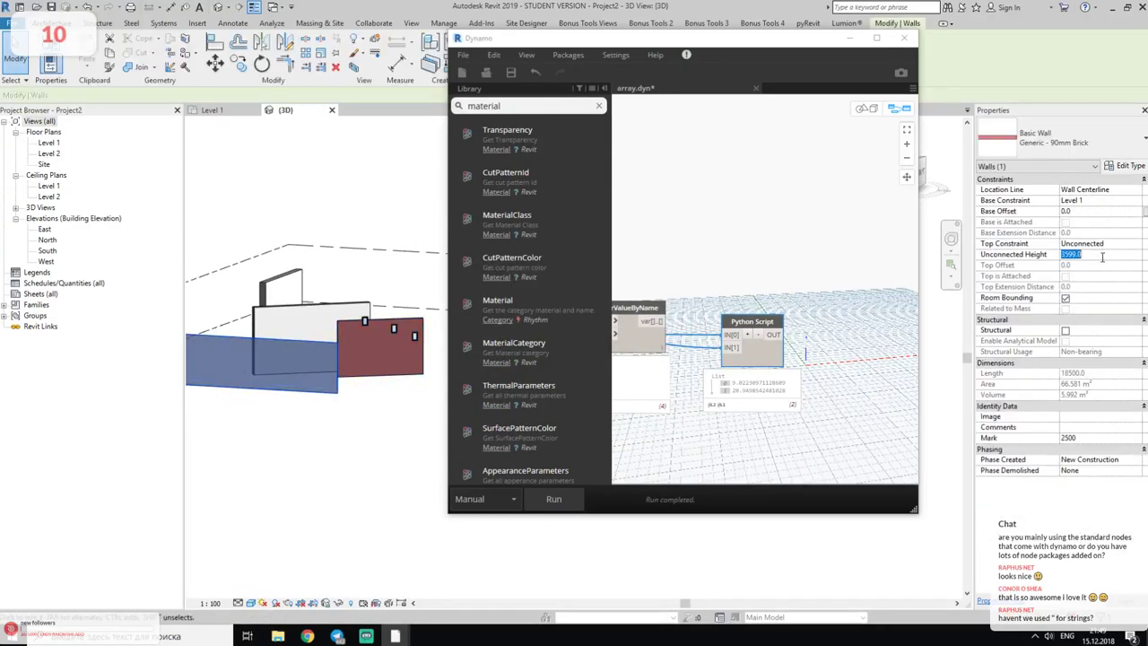
{"action": "type", "text": "6000"}
{"action": "left_click", "coordinate": [364, 337]}
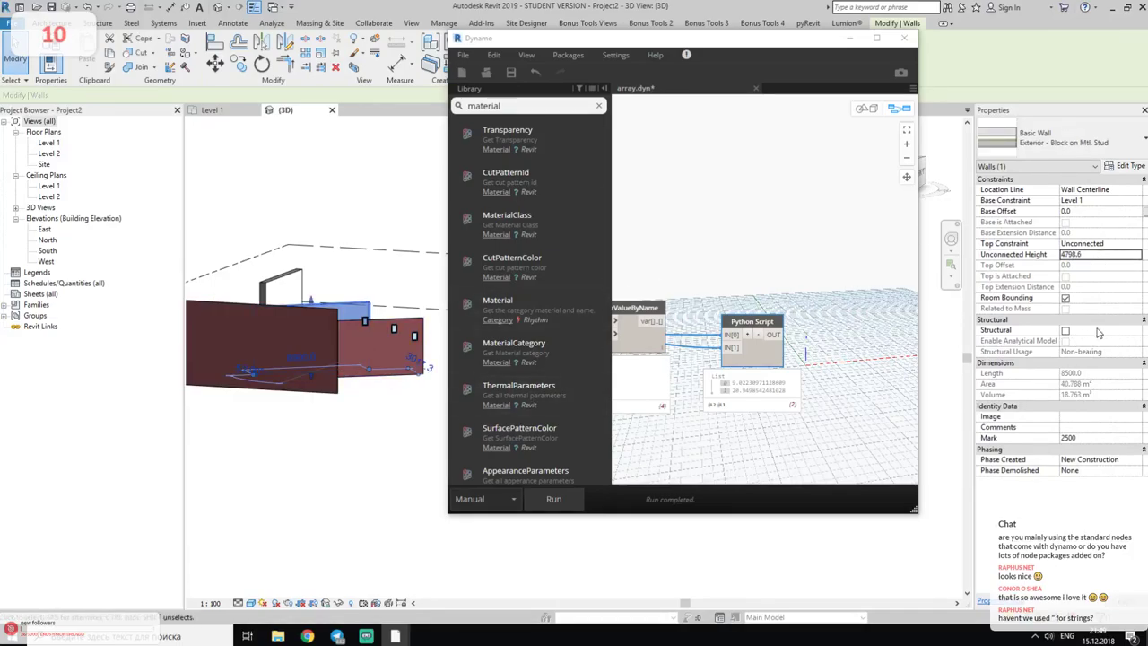
{"action": "left_click", "coordinate": [1098, 256]}
{"action": "type", "text": "25000"}
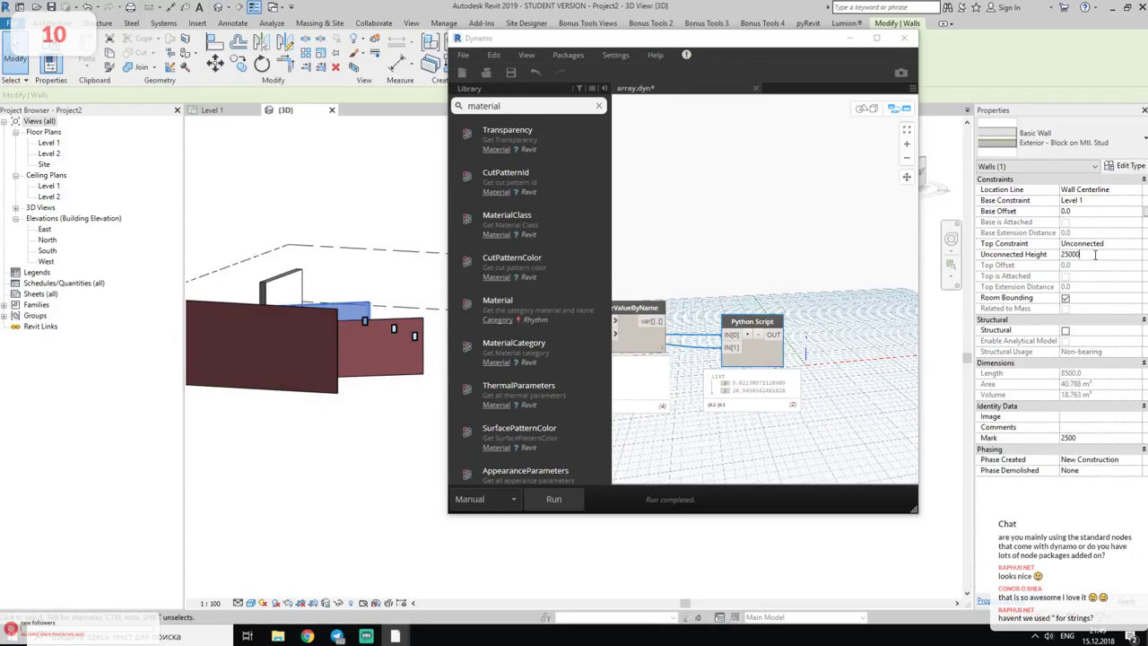
{"action": "key", "text": "Return"}
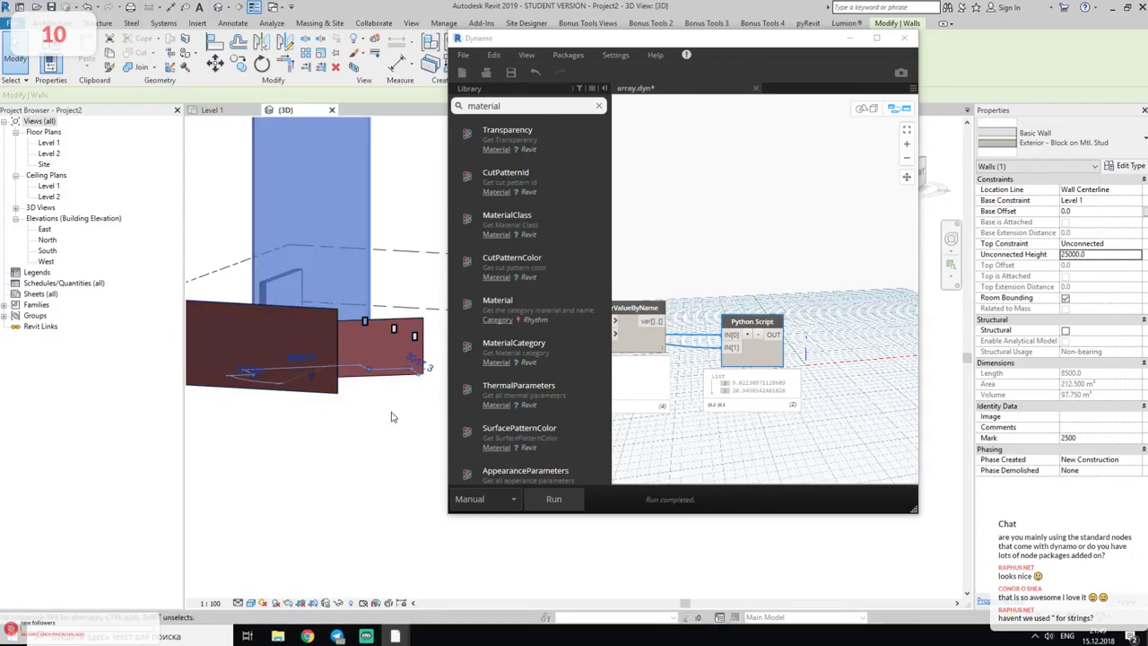
- Re-run the graph to reset the wall heights, then make the Dynamo window taller
{"action": "mouse_move", "coordinate": [359, 431]}
{"action": "middle_mouse_down", "text": "shift"}
{"action": "mouse_move", "coordinate": [292, 473]}
{"action": "mouse_move", "coordinate": [157, 505]}
{"action": "mouse_move", "coordinate": [439, 475]}
{"action": "middle_mouse_up", "text": "shift"}
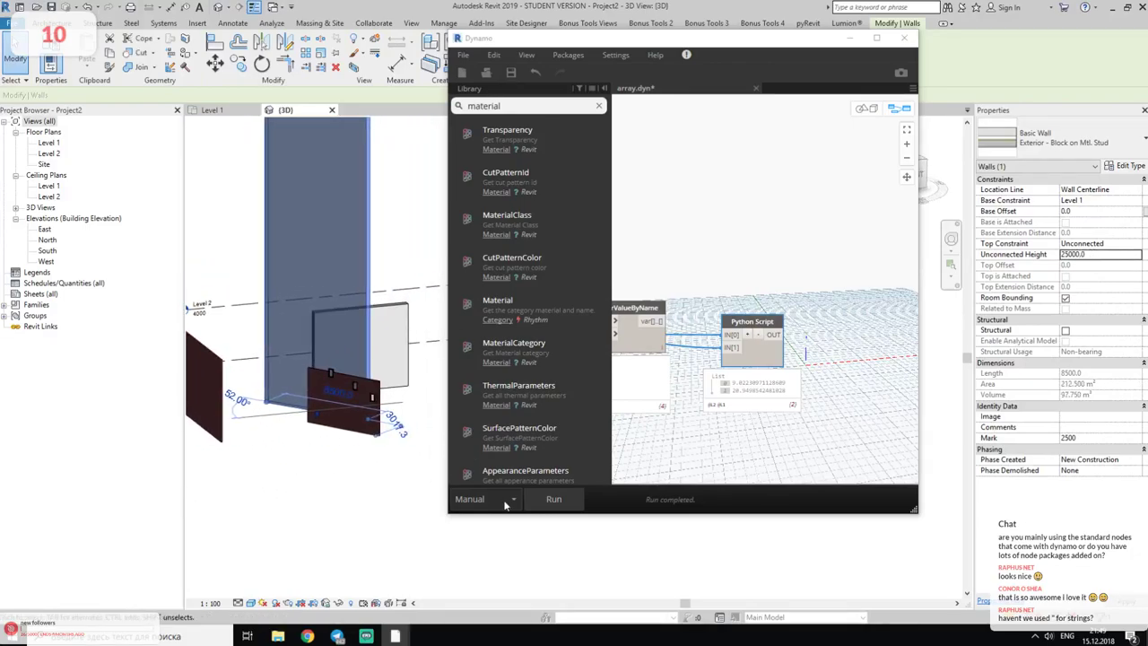
{"action": "left_click", "coordinate": [553, 499]}
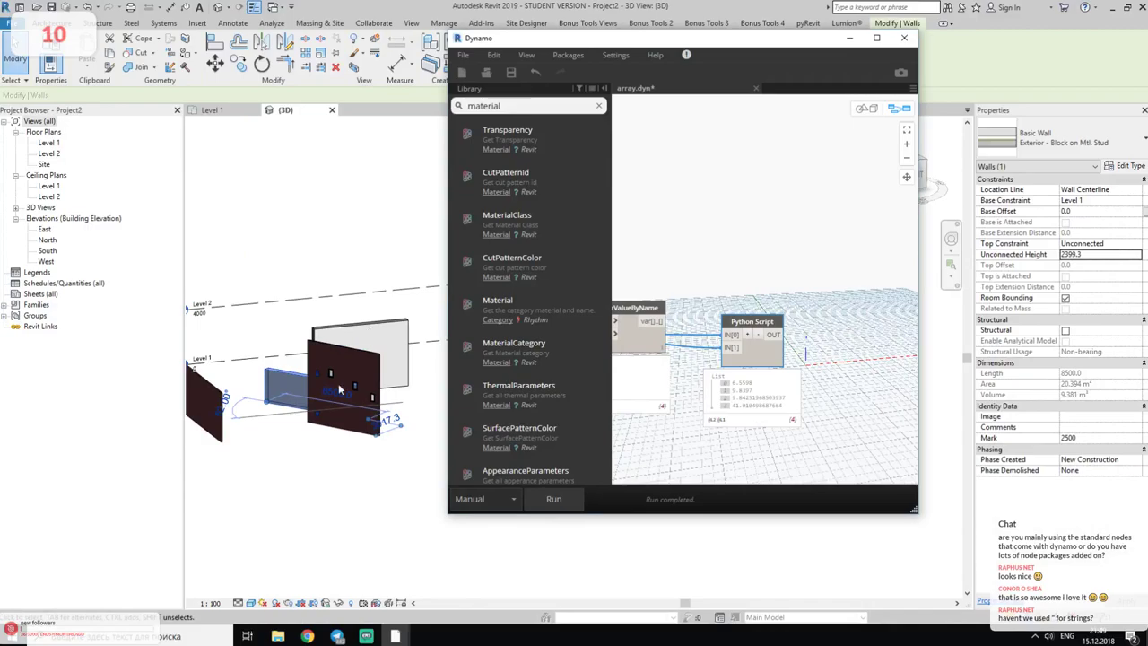
{"action": "left_click", "coordinate": [372, 514]}
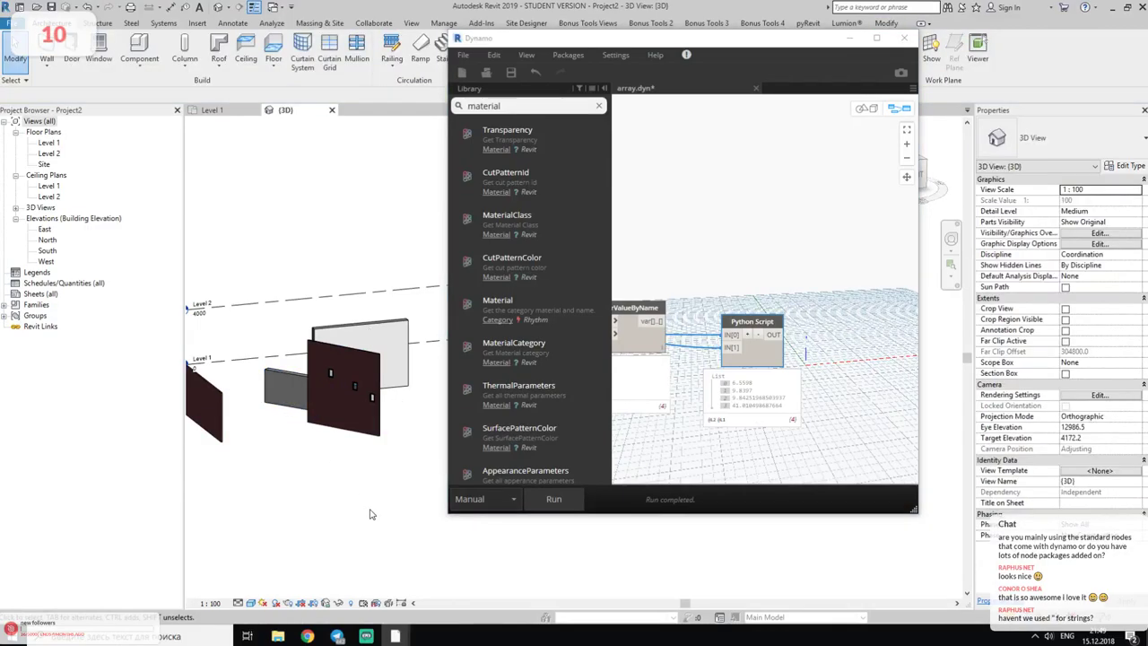
{"action": "mouse_move", "coordinate": [363, 511]}
{"action": "middle_mouse_down", "text": "shift"}
{"action": "mouse_move", "coordinate": [287, 466]}
{"action": "mouse_move", "coordinate": [434, 466]}
{"action": "mouse_move", "coordinate": [539, 484]}
{"action": "middle_mouse_up", "text": "shift"}
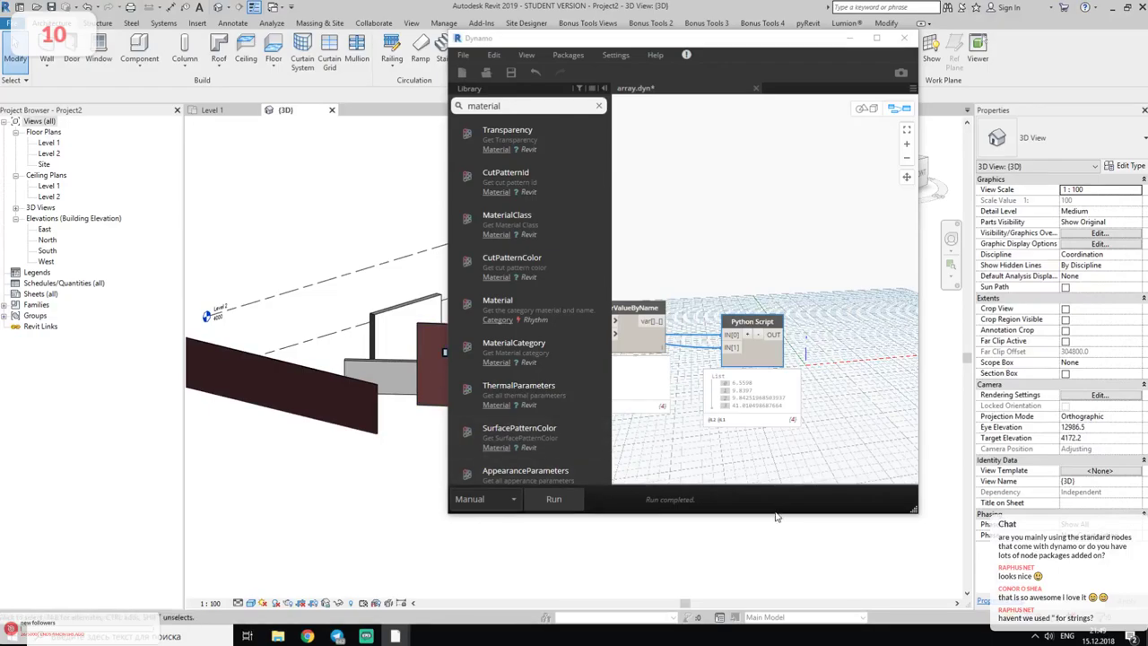
{"action": "left_click_drag", "start_coordinate": [778, 519], "coordinate": [781, 607]}
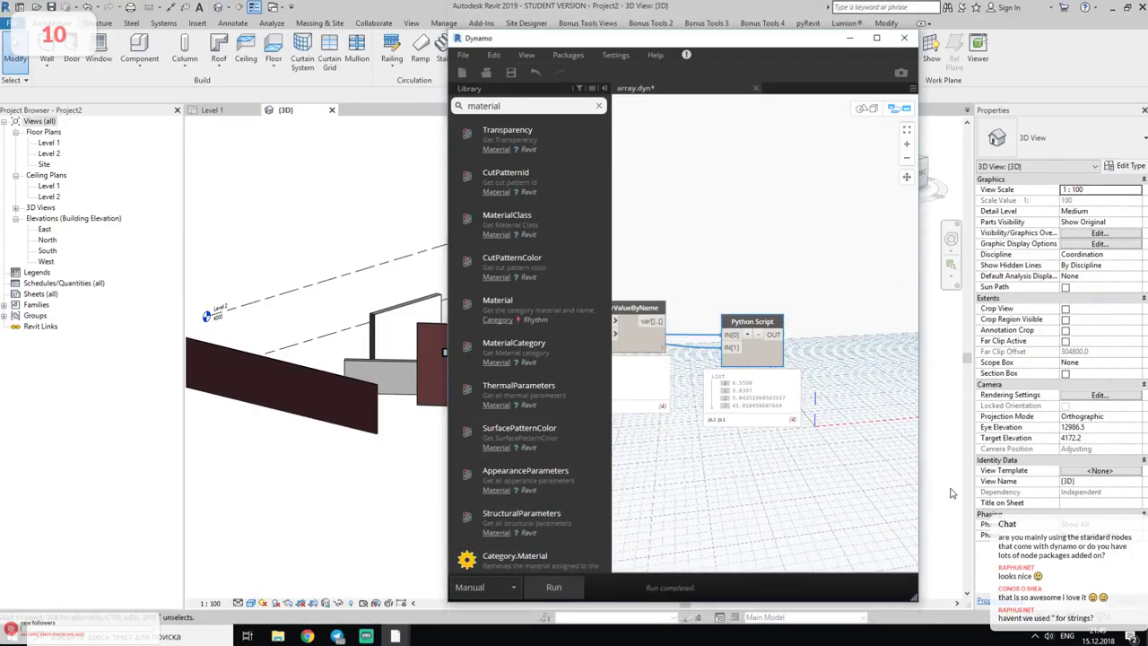
- Search the library for 'get eleme' and add Element.Geometry and Element.BoundingBox nodes
{"action": "left_click_drag", "start_coordinate": [916, 499], "coordinate": [1057, 504]}
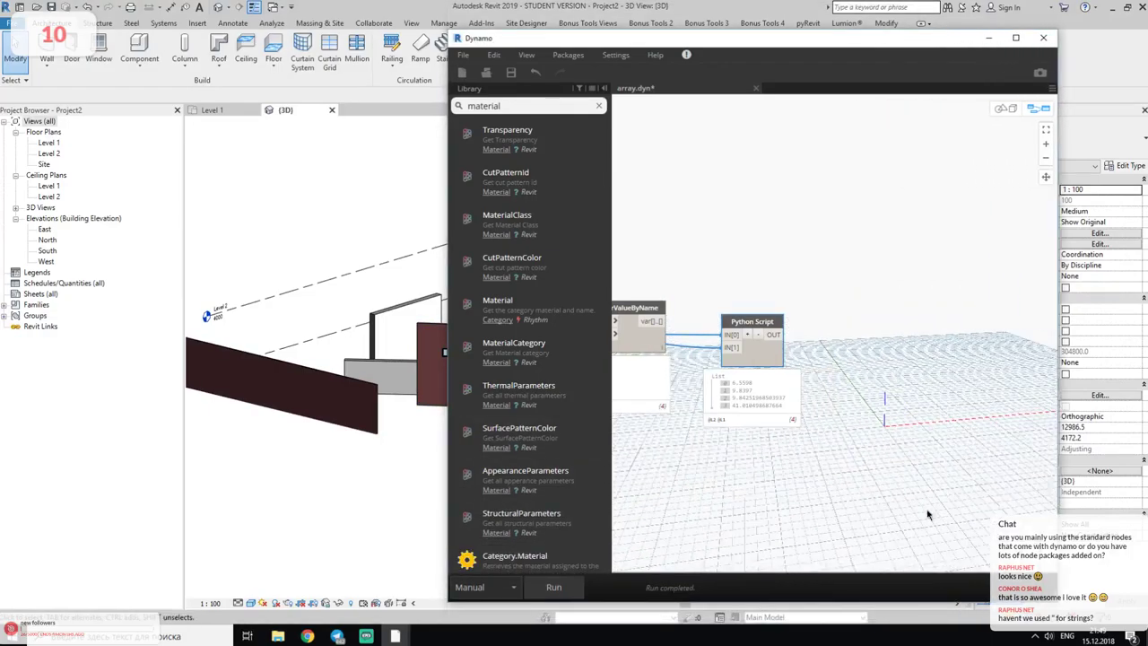
{"action": "scroll", "coordinate": [681, 431], "scroll_direction": "down", "scroll_amount": 3}
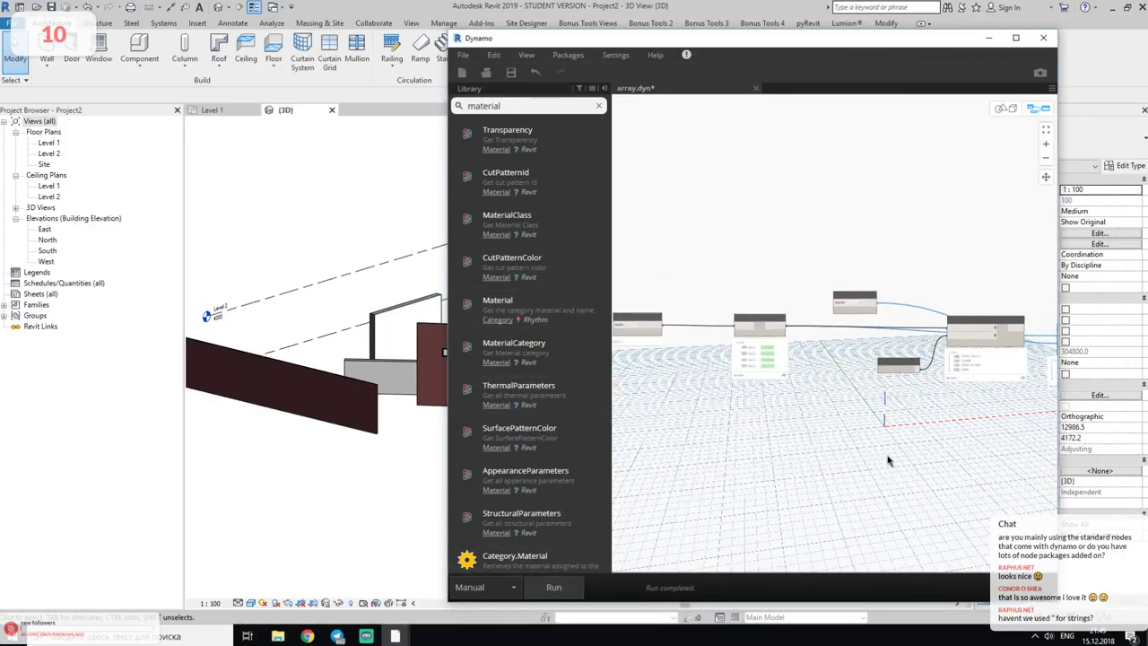
{"action": "scroll", "coordinate": [906, 322], "scroll_direction": "up", "scroll_amount": 3}
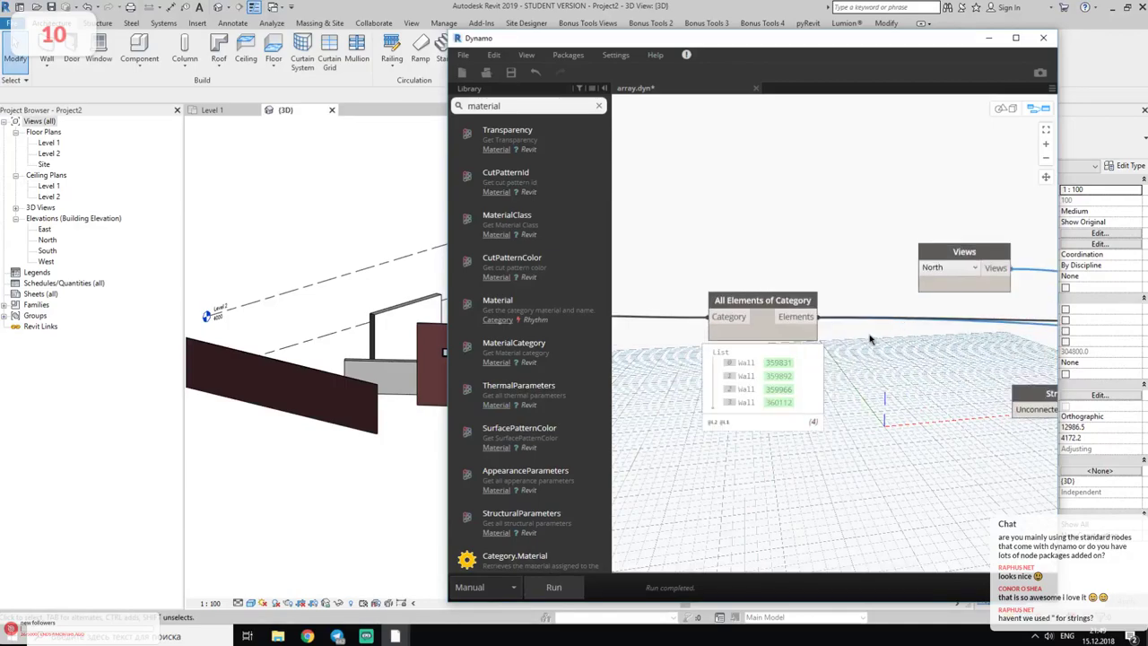
{"action": "scroll", "coordinate": [869, 339], "scroll_direction": "up", "scroll_amount": 2}
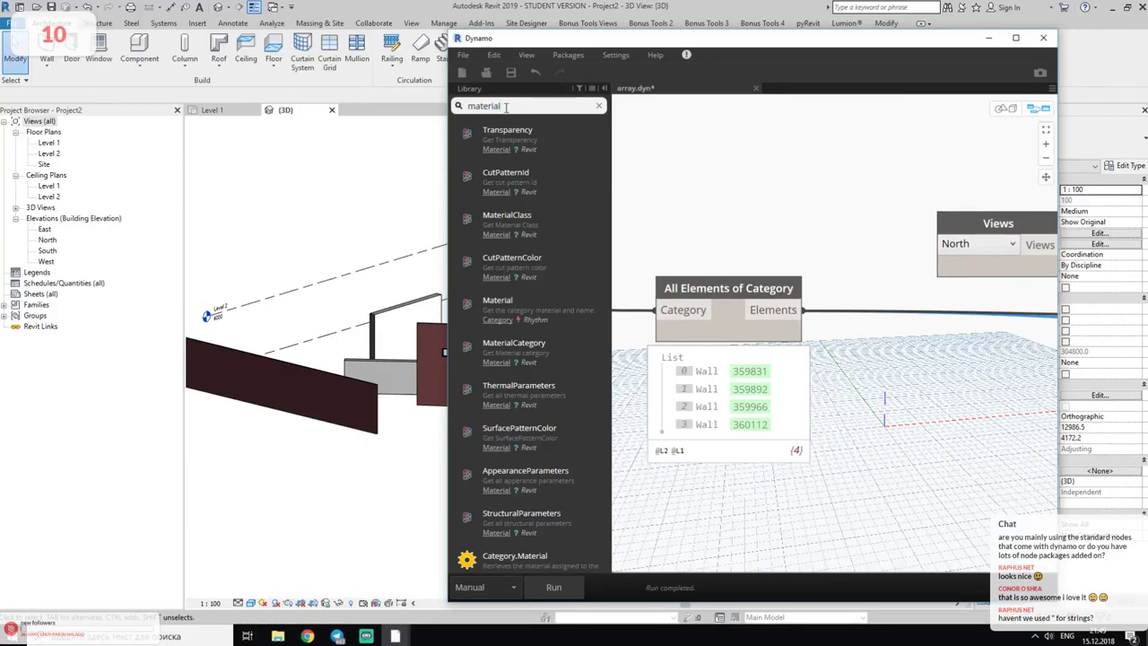
{"action": "double_click", "coordinate": [467, 107]}
{"action": "type", "text": "get"}
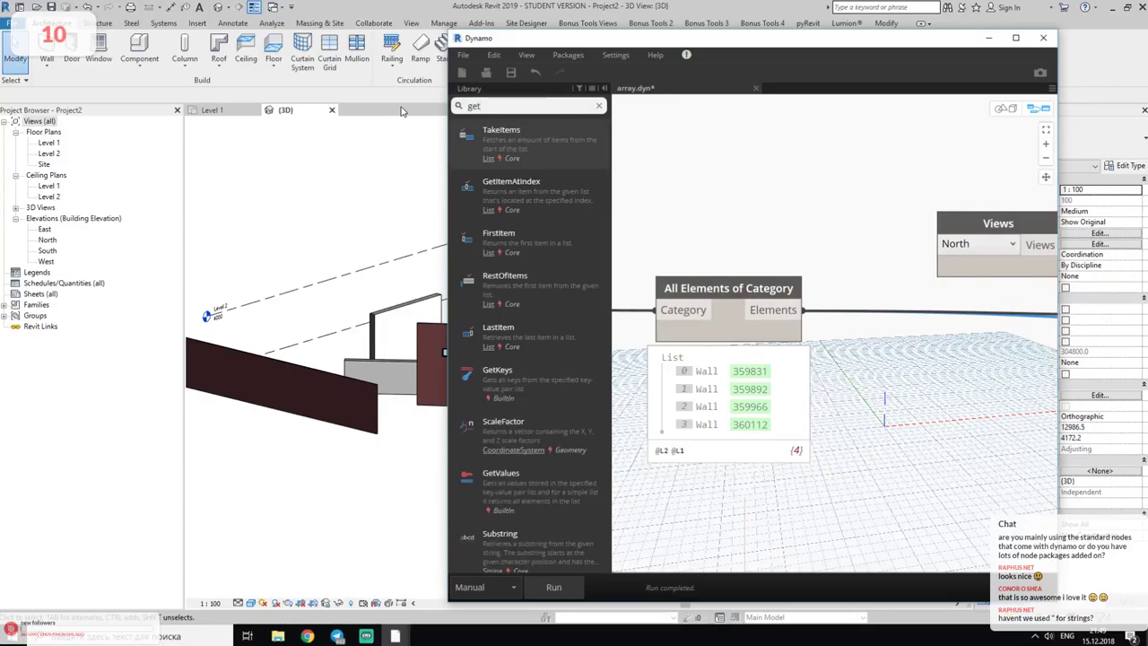
{"action": "type", "text": " eleme"}
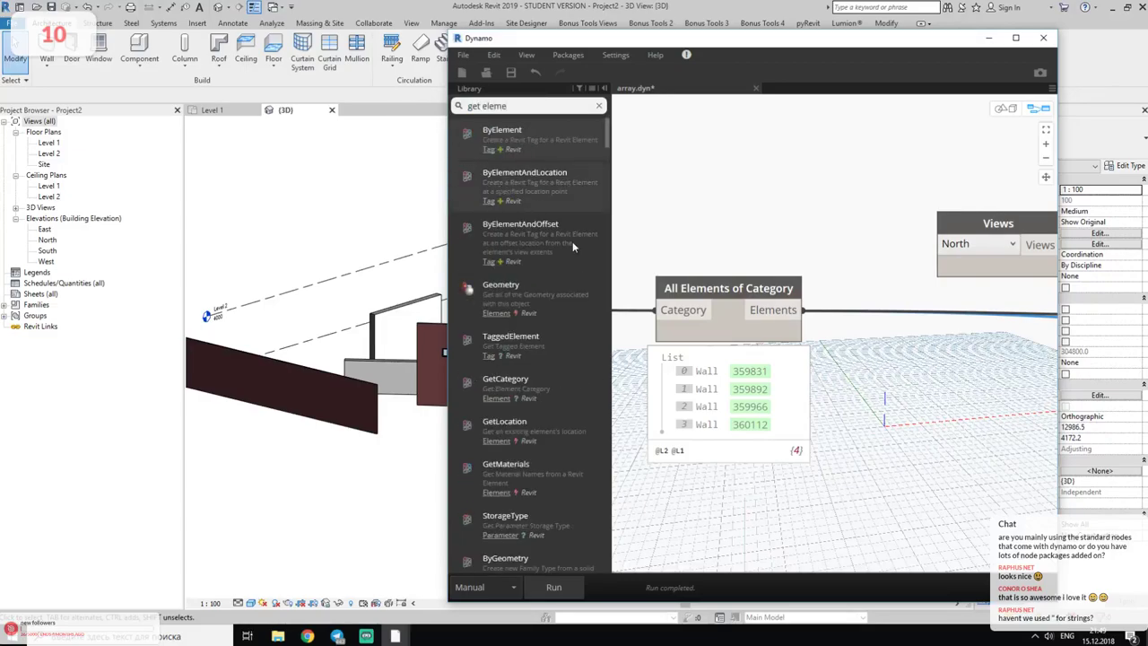
{"action": "scroll", "coordinate": [571, 313], "scroll_direction": "down", "scroll_amount": 3}
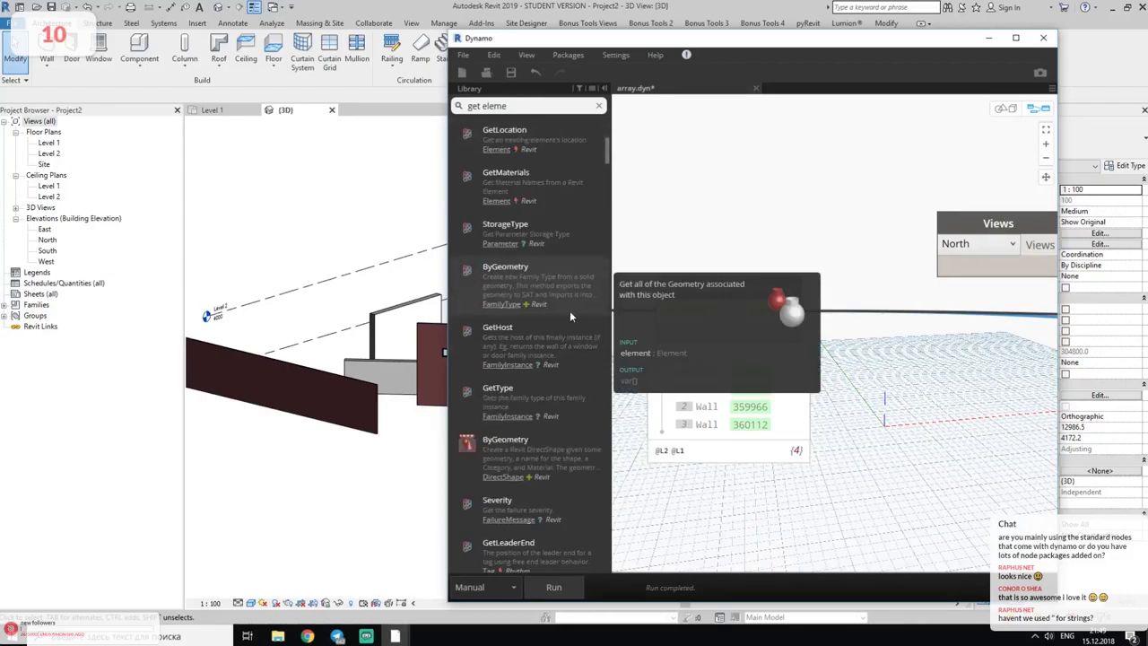
{"action": "scroll", "coordinate": [570, 311], "scroll_direction": "up", "scroll_amount": 3}
{"action": "left_click", "coordinate": [483, 314]}
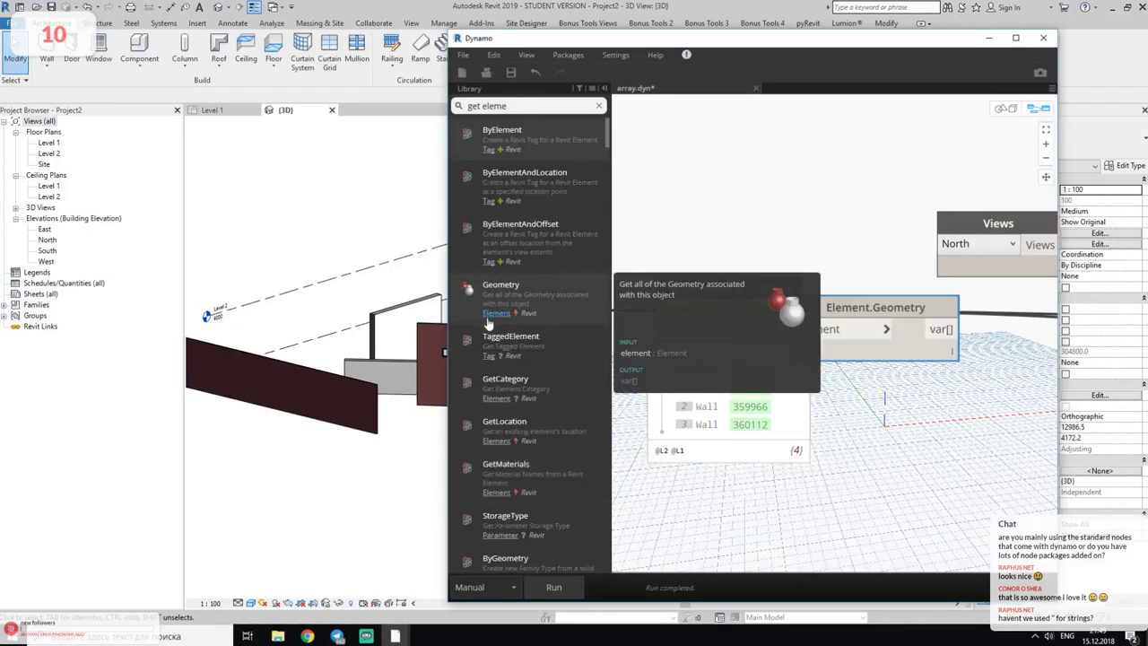
{"action": "left_click", "coordinate": [489, 321]}
{"action": "left_click", "coordinate": [489, 321]}
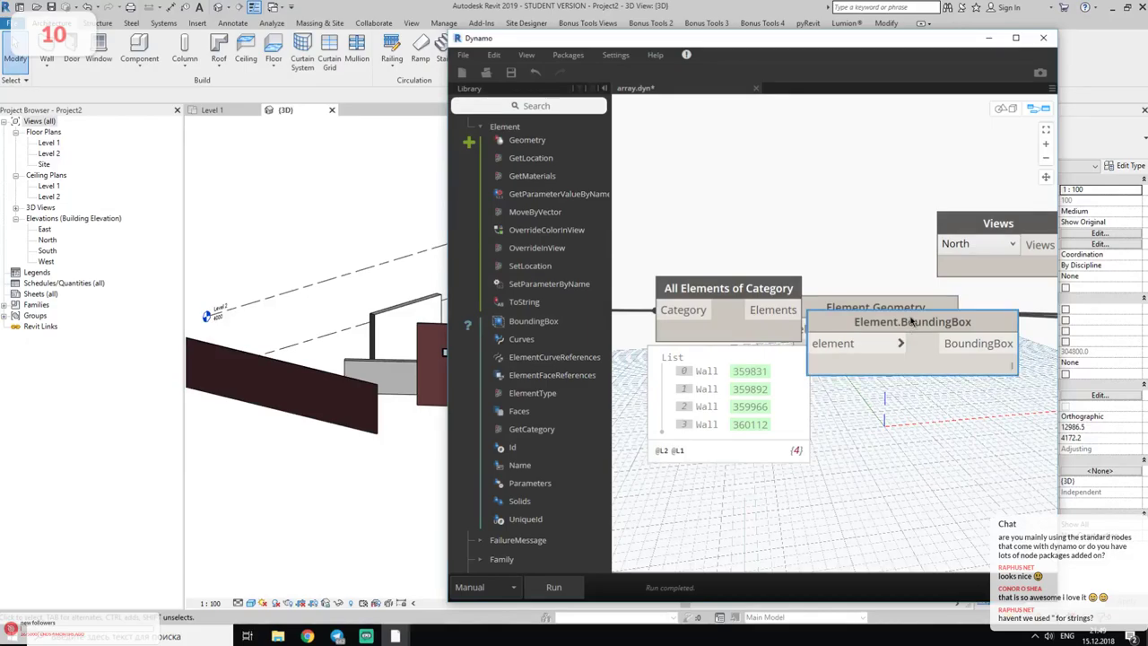
- Undo the trial Element.Geometry and Element.BoundingBox nodes
{"action": "key", "text": "ctrl+z"}
{"action": "key", "text": "ctrl+z"}
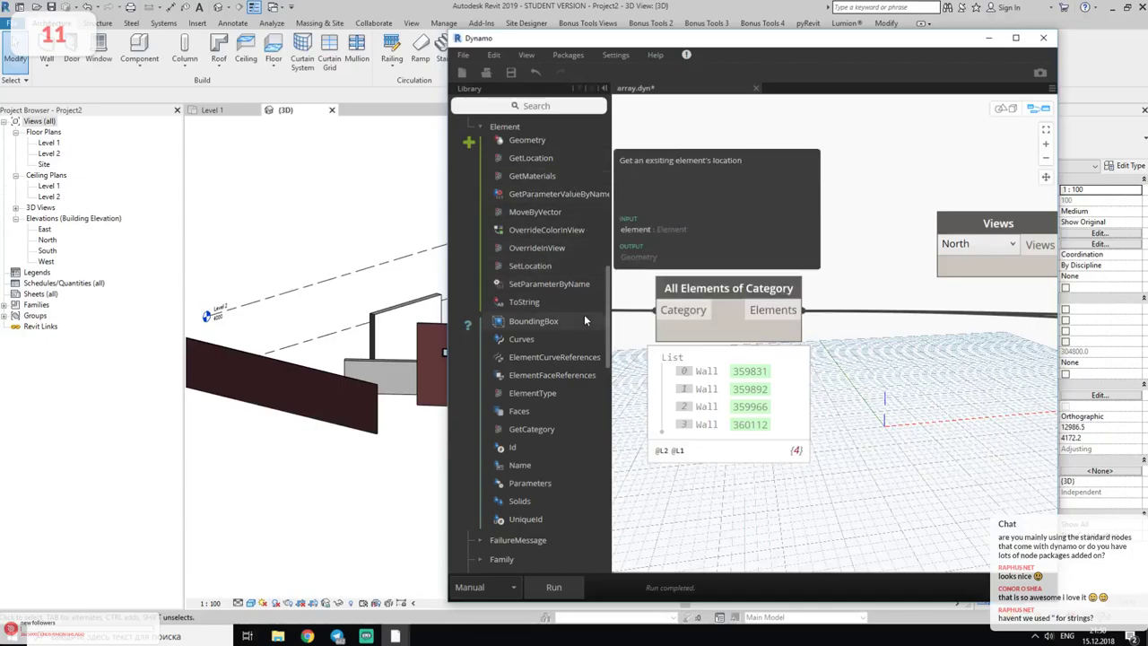
{"action": "scroll", "coordinate": [603, 320], "scroll_direction": "down", "scroll_amount": 1}
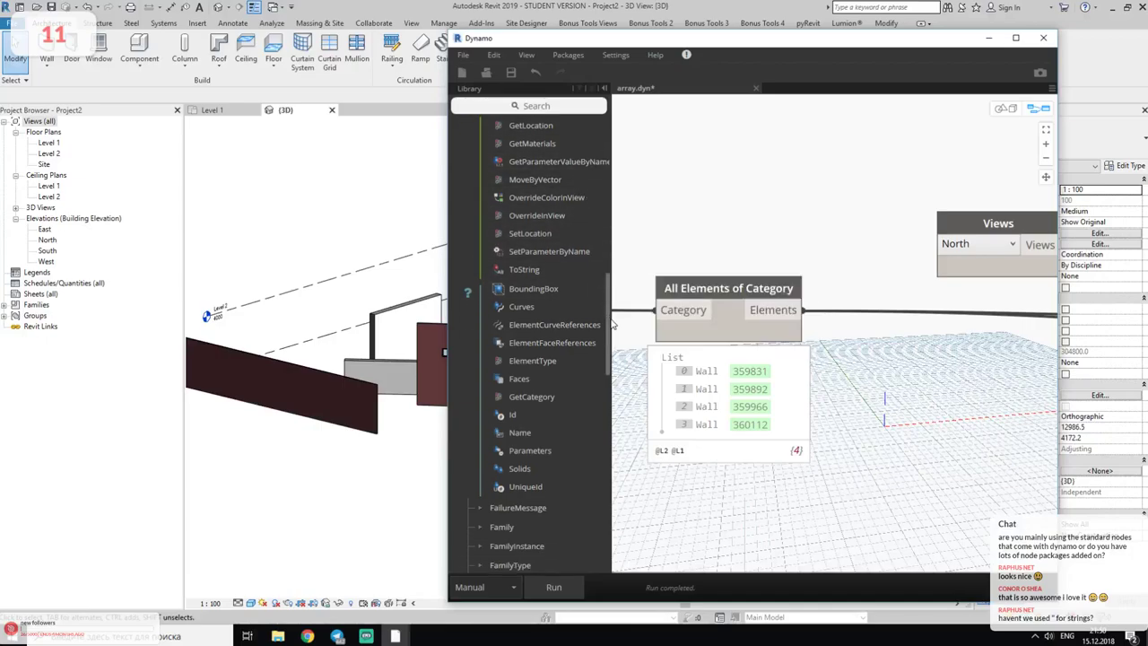
{"action": "scroll", "coordinate": [614, 319], "scroll_direction": "up", "scroll_amount": 2}
{"action": "scroll", "coordinate": [615, 312], "scroll_direction": "up", "scroll_amount": 2}
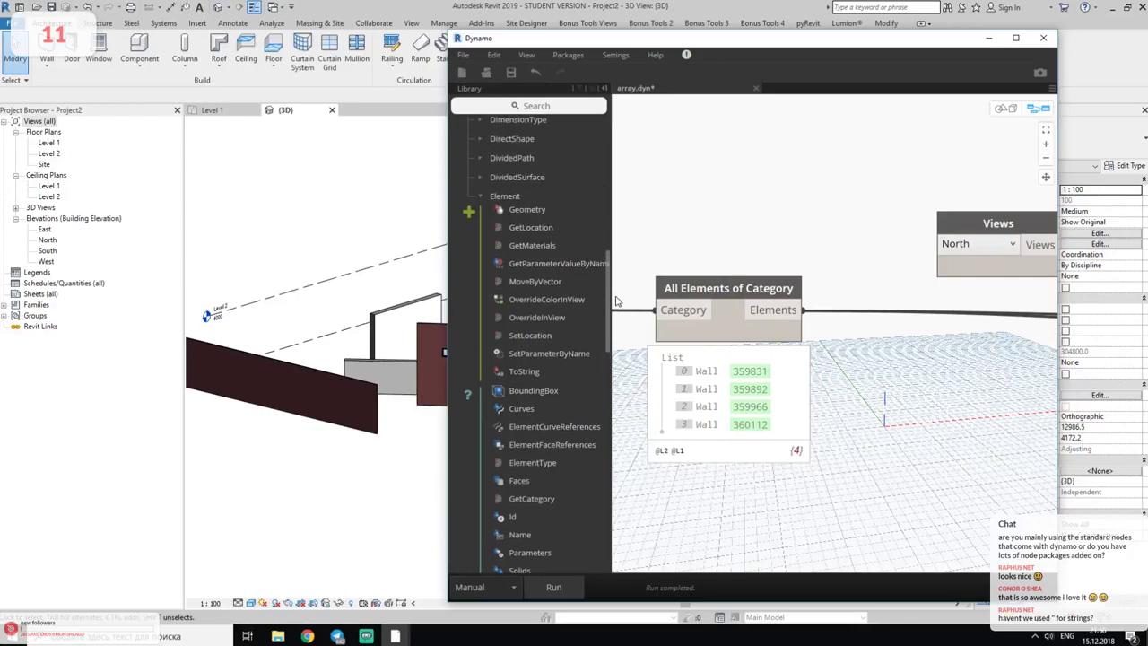
{"action": "scroll", "coordinate": [619, 300], "scroll_direction": "up", "scroll_amount": 1}
{"action": "scroll", "coordinate": [622, 292], "scroll_direction": "up", "scroll_amount": 1}
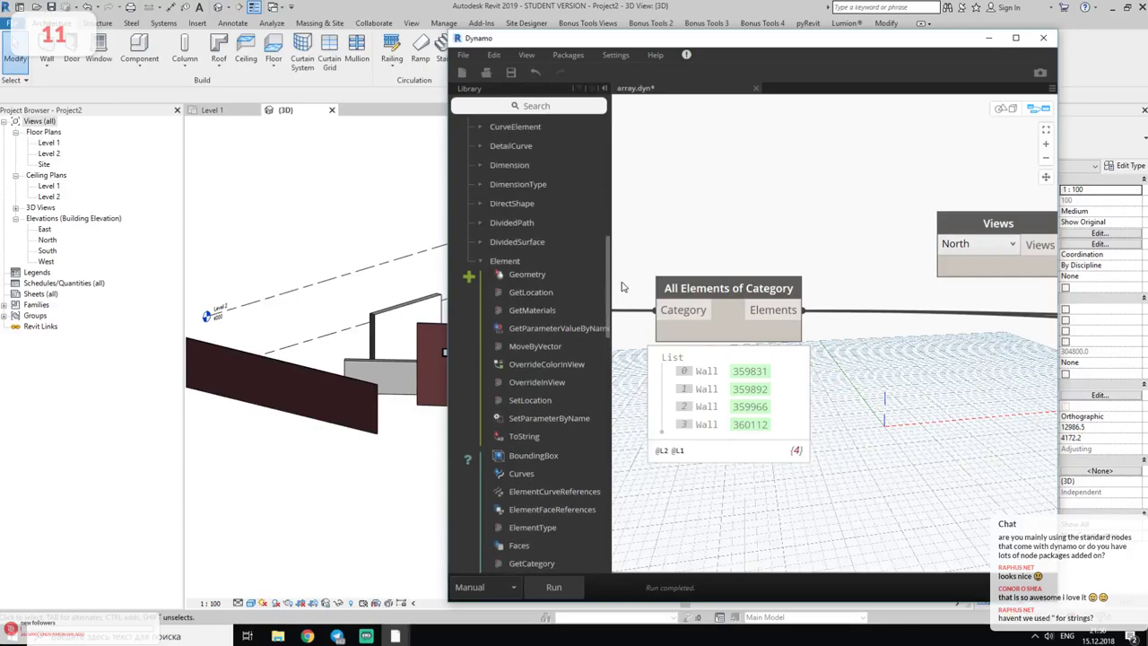
{"action": "scroll", "coordinate": [614, 292], "scroll_direction": "down", "scroll_amount": 2}
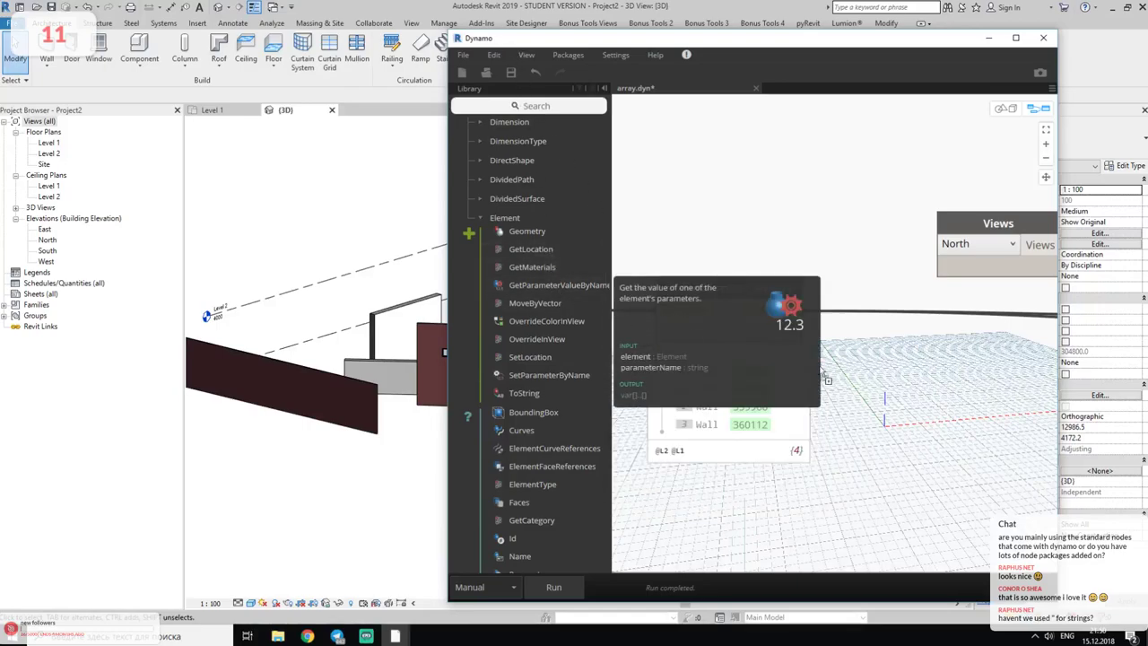
- Place and delete an Element.GetParameterValueByName node, then recentre the four-wall list
{"action": "left_click_drag", "start_coordinate": [552, 285], "coordinate": [900, 376]}
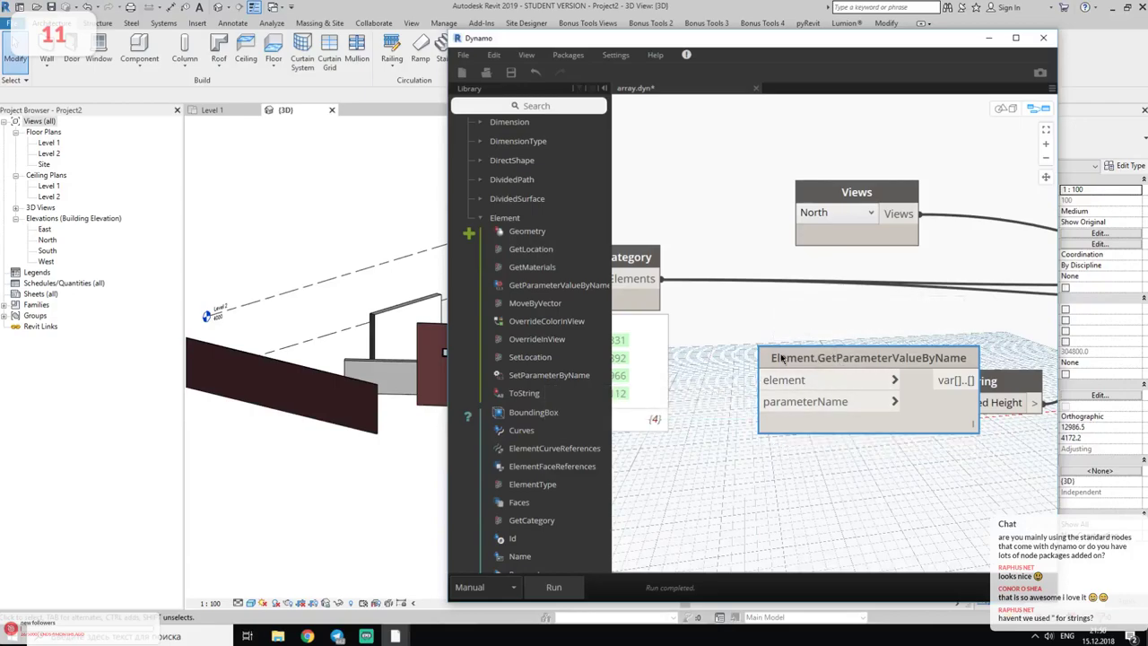
{"action": "key", "text": "Delete"}
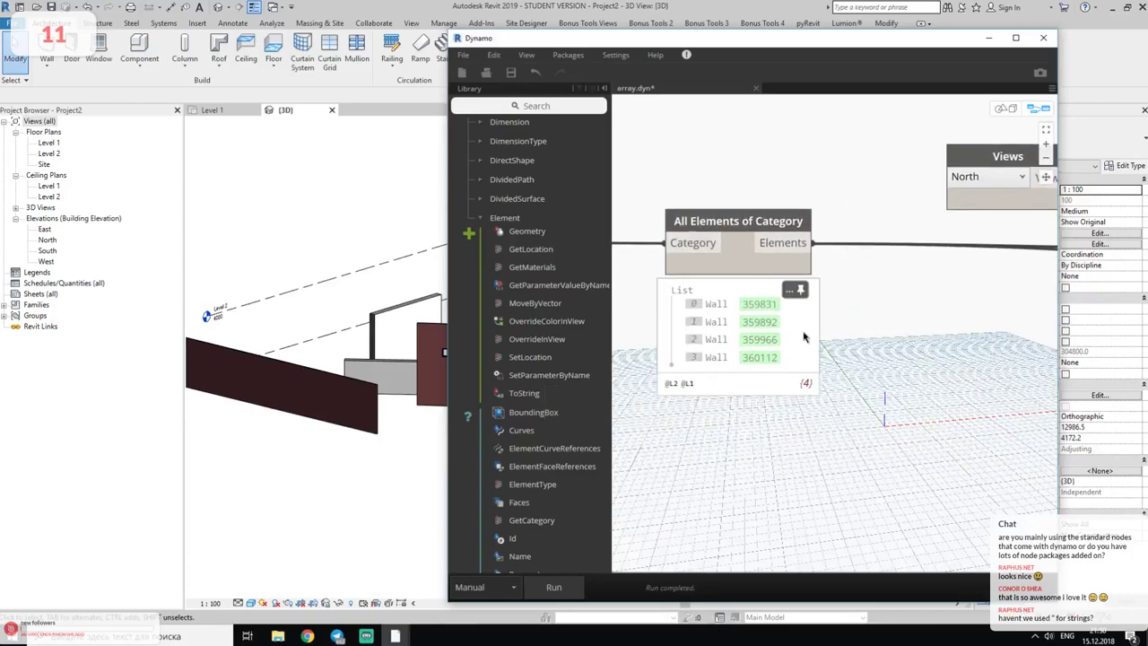
{"action": "middle_click_drag", "start_coordinate": [804, 337], "coordinate": [776, 330]}
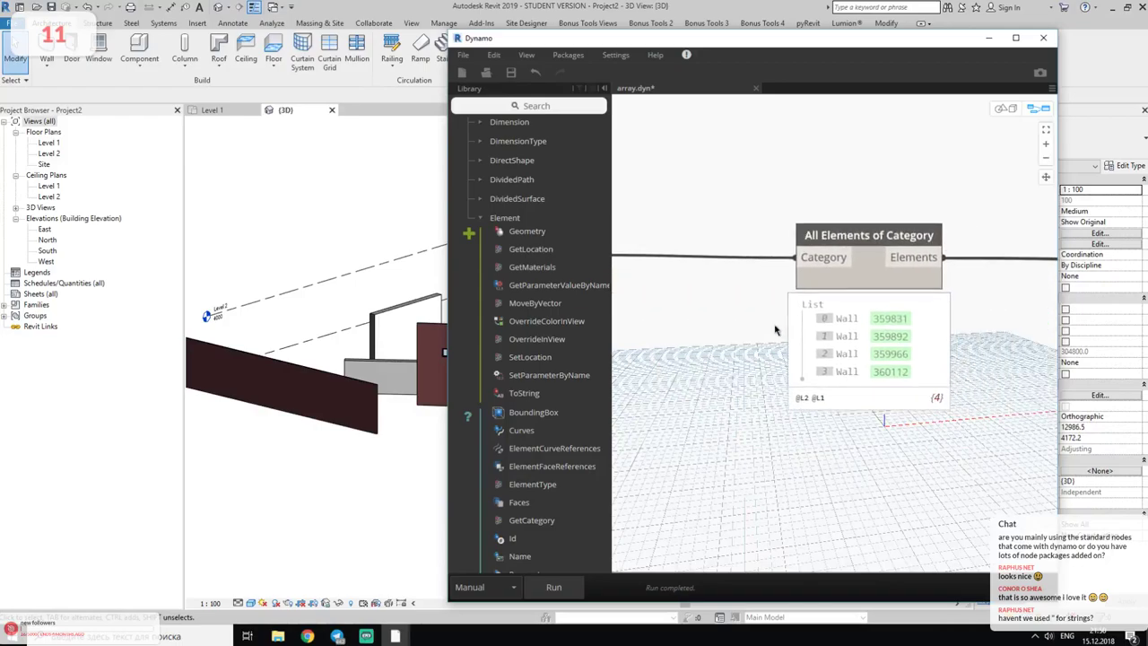
- Search the library for 'element', then place and delete a Tag.ByElement node
{"action": "left_click", "coordinate": [560, 107]}
{"action": "type", "text": "element"}
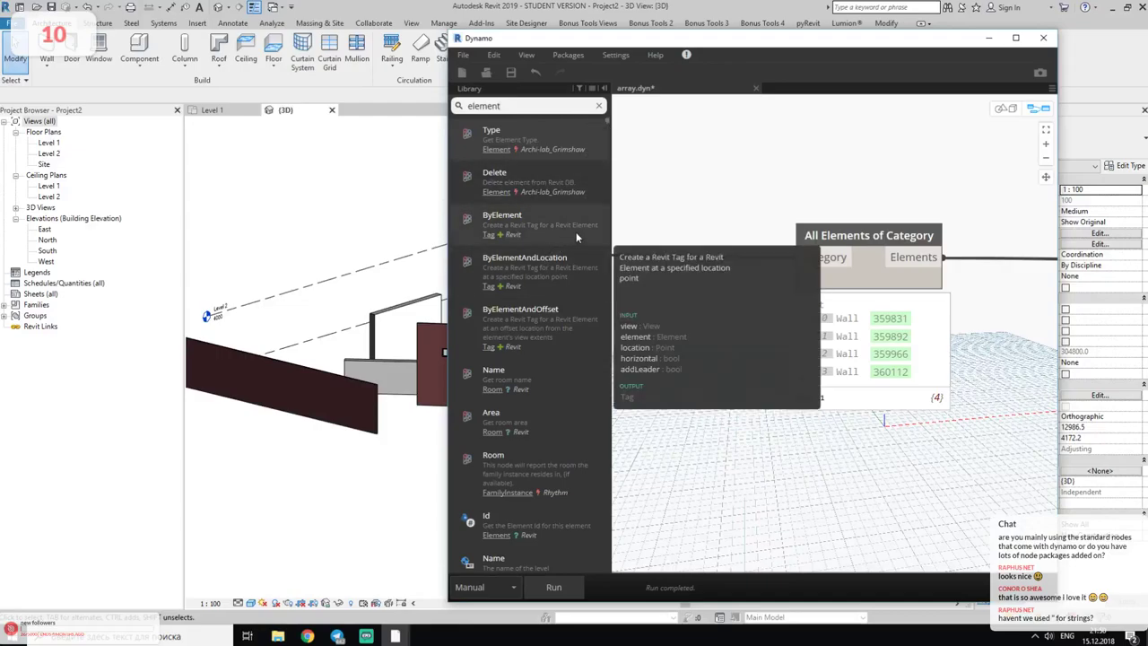
{"action": "mouse_move", "coordinate": [529, 224]}
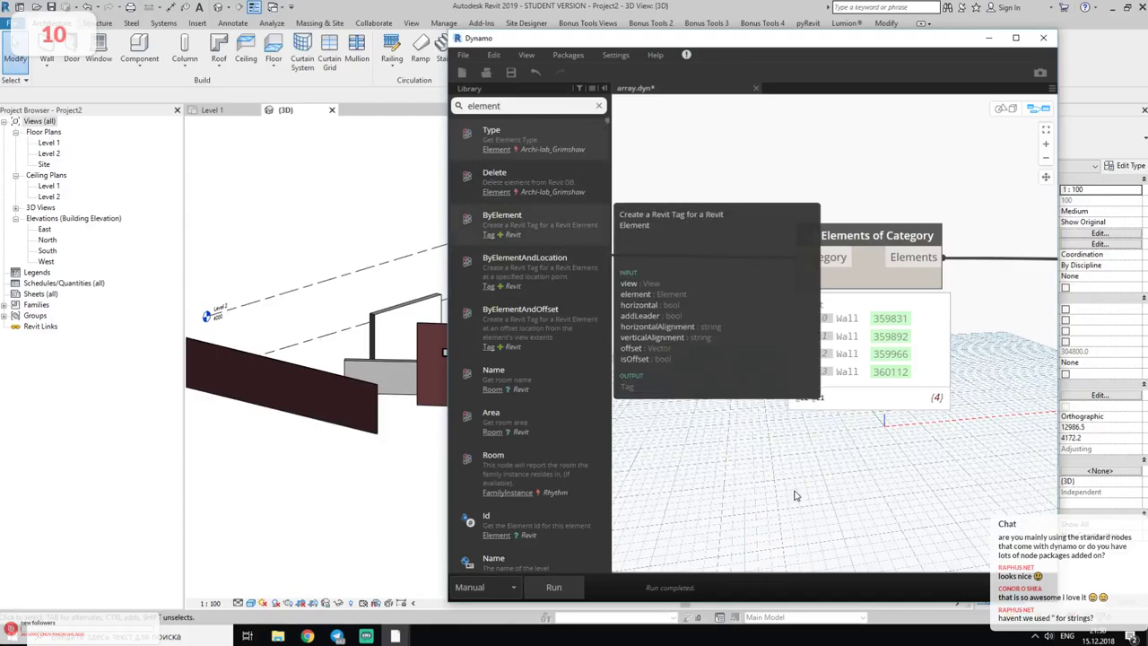
{"action": "left_click_drag", "start_coordinate": [794, 495], "coordinate": [824, 423]}
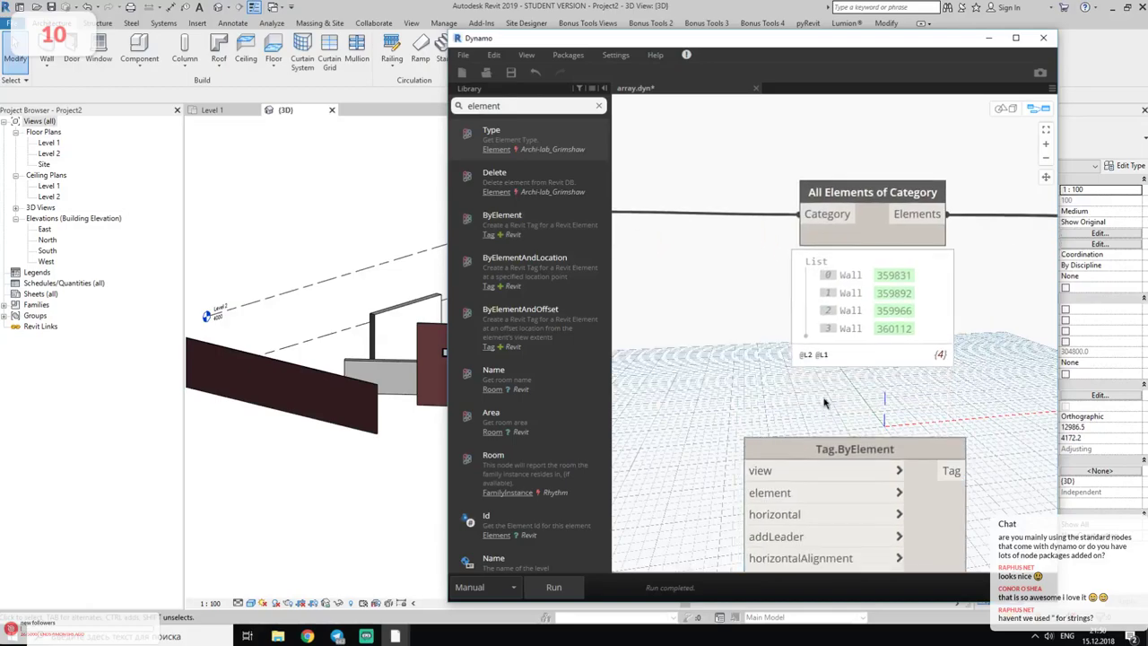
{"action": "mouse_move", "coordinate": [820, 463]}
{"action": "middle_mouse_down"}
{"action": "mouse_move", "coordinate": [826, 385]}
{"action": "mouse_move", "coordinate": [796, 356]}
{"action": "middle_mouse_up"}
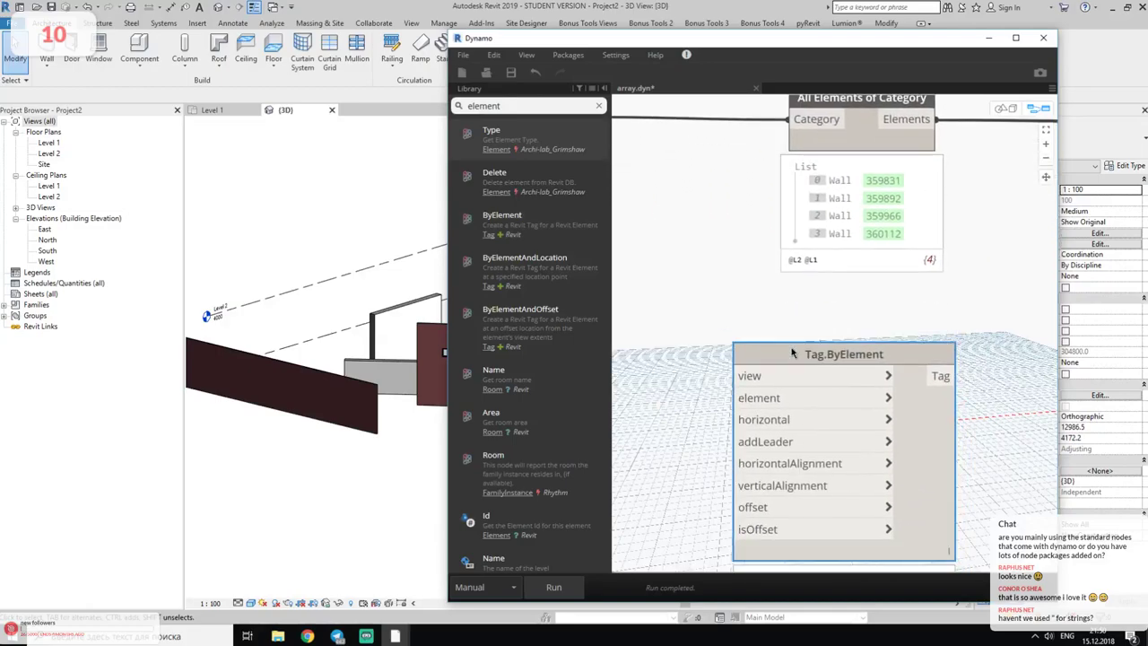
{"action": "key", "text": "Delete"}
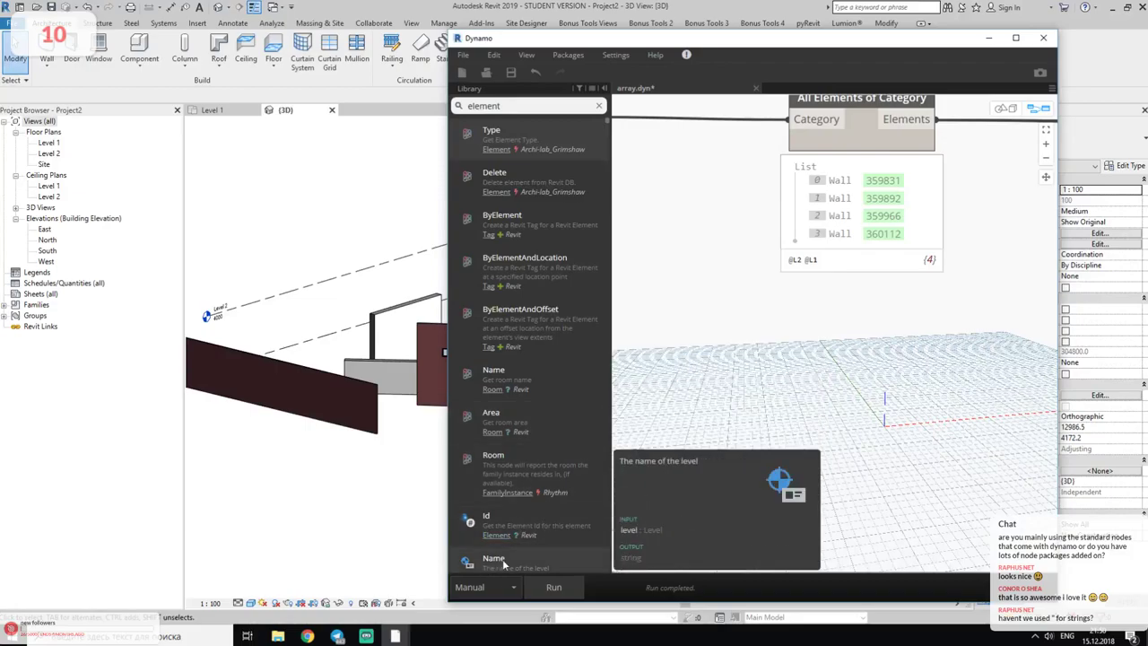
- Try a Room.Name node, then place an Element.Name node below the wall list
{"action": "scroll", "coordinate": [504, 562], "scroll_direction": "down", "scroll_amount": 3}
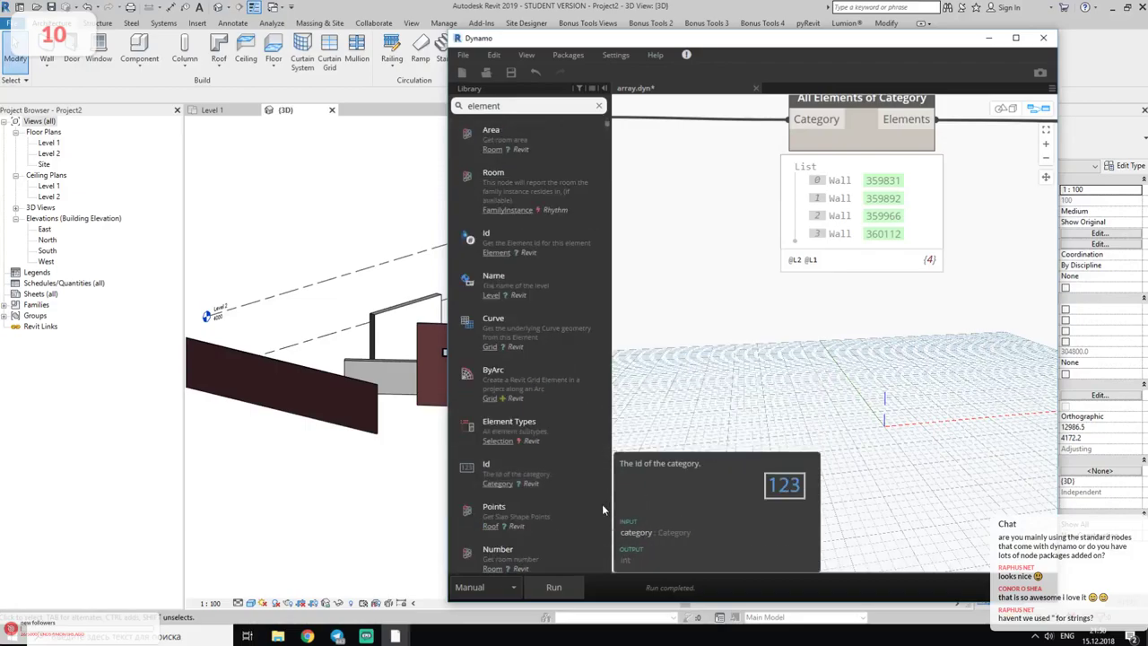
{"action": "scroll", "coordinate": [544, 395], "scroll_direction": "up", "scroll_amount": 3}
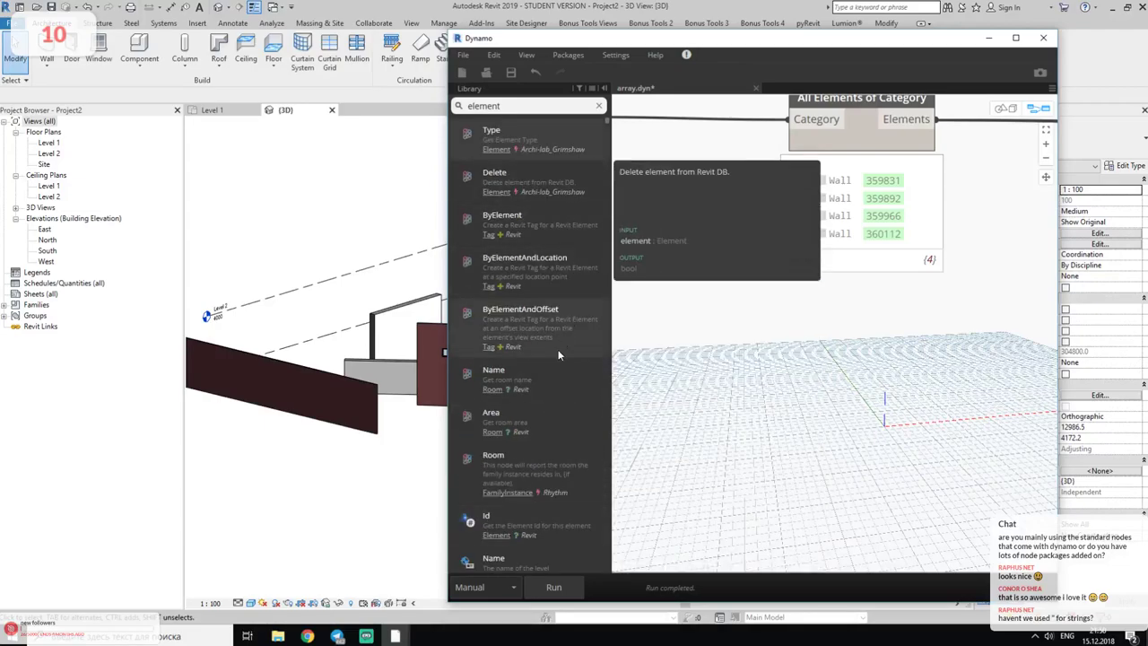
{"action": "scroll", "coordinate": [545, 413], "scroll_direction": "down", "scroll_amount": 3}
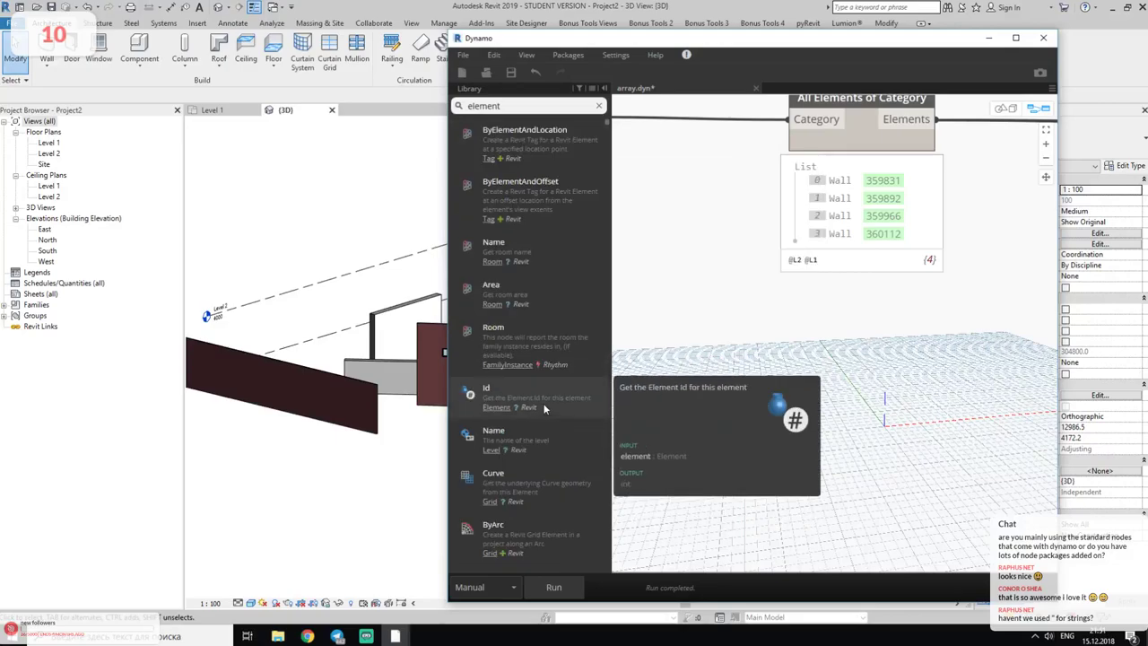
{"action": "left_click", "coordinate": [562, 242]}
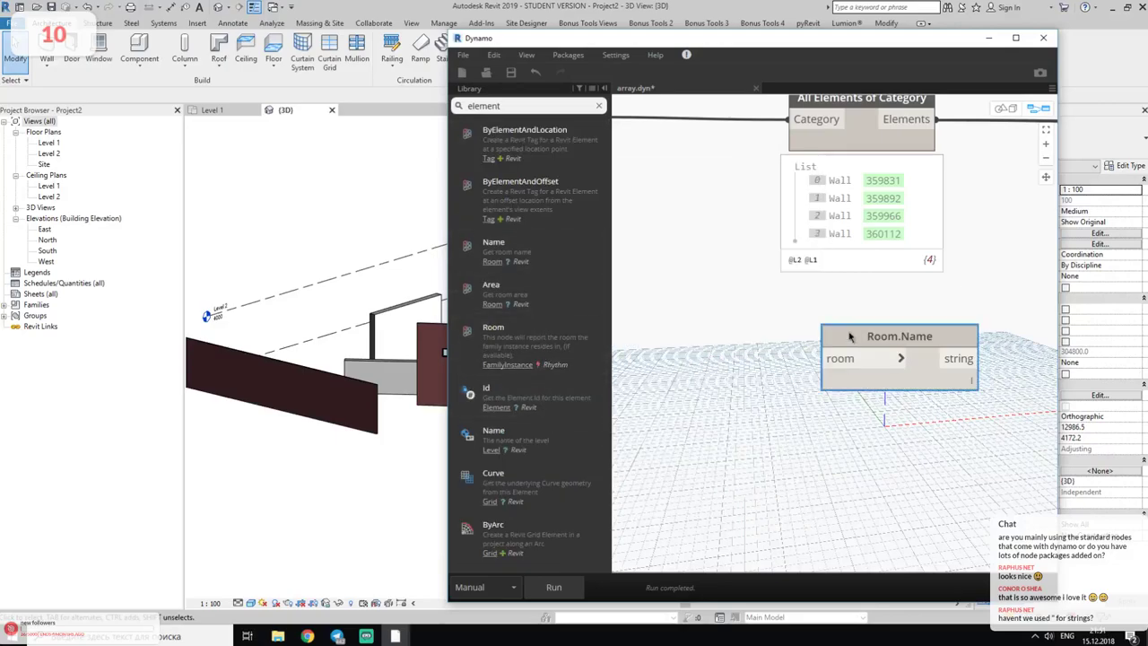
{"action": "scroll", "coordinate": [538, 364], "scroll_direction": "down", "scroll_amount": 5}
{"action": "scroll", "coordinate": [541, 373], "scroll_direction": "down", "scroll_amount": 3}
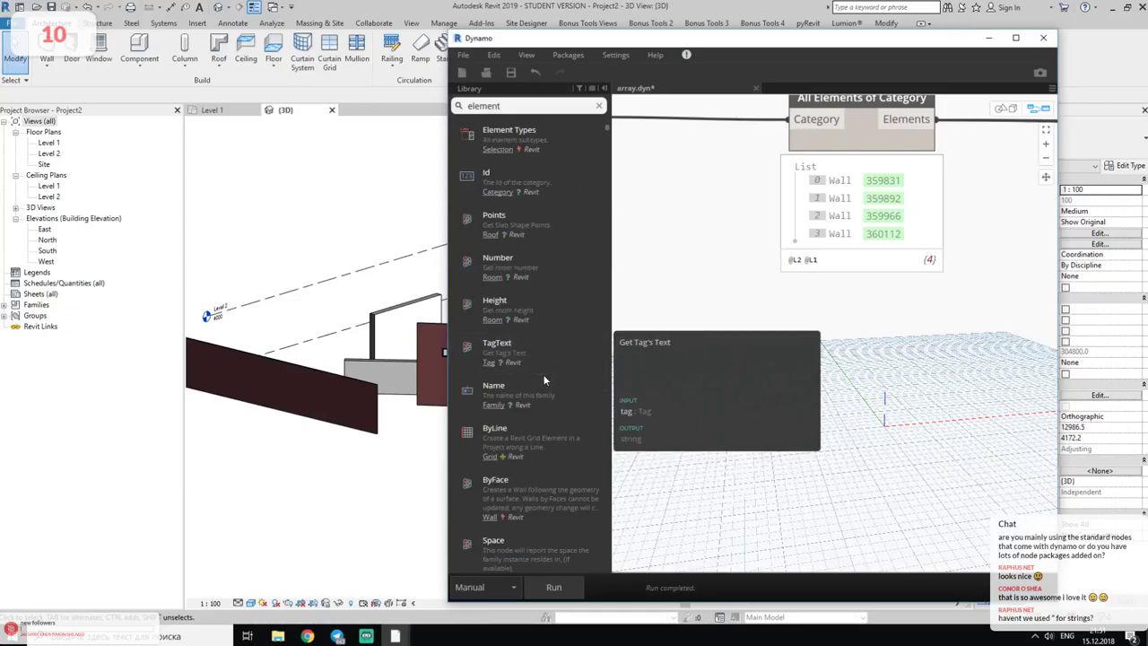
{"action": "scroll", "coordinate": [549, 391], "scroll_direction": "down", "scroll_amount": 3}
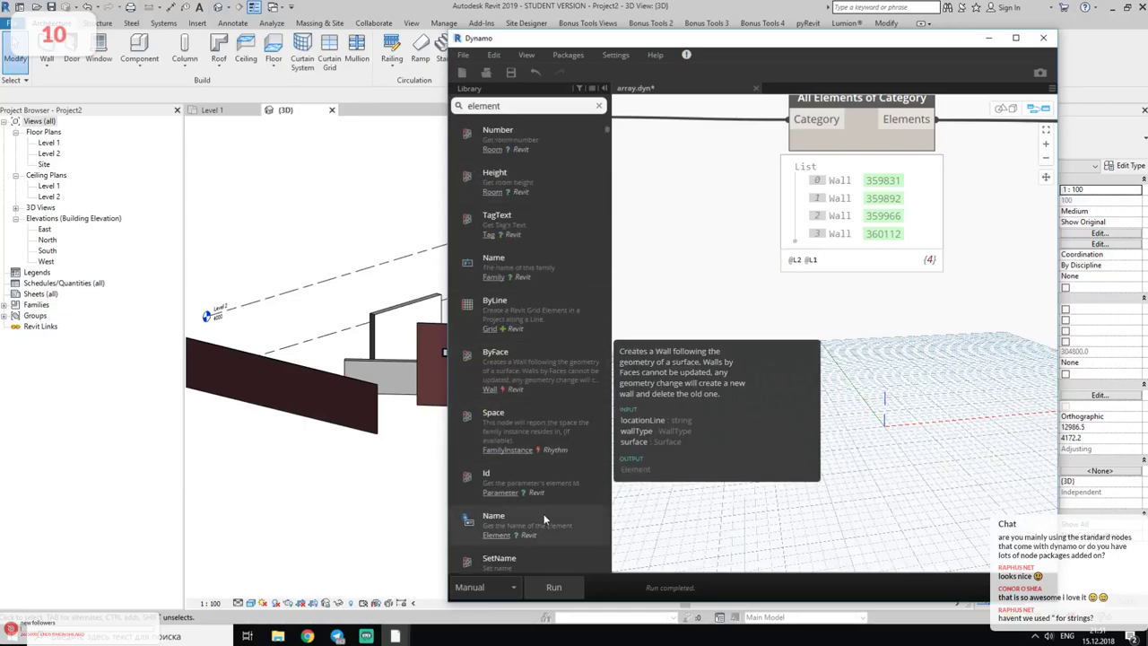
{"action": "left_click_drag", "start_coordinate": [783, 408], "coordinate": [783, 408]}
- Wire the wall elements into the Element.Name node
{"action": "scroll", "coordinate": [789, 359], "scroll_direction": "down", "scroll_amount": 2}
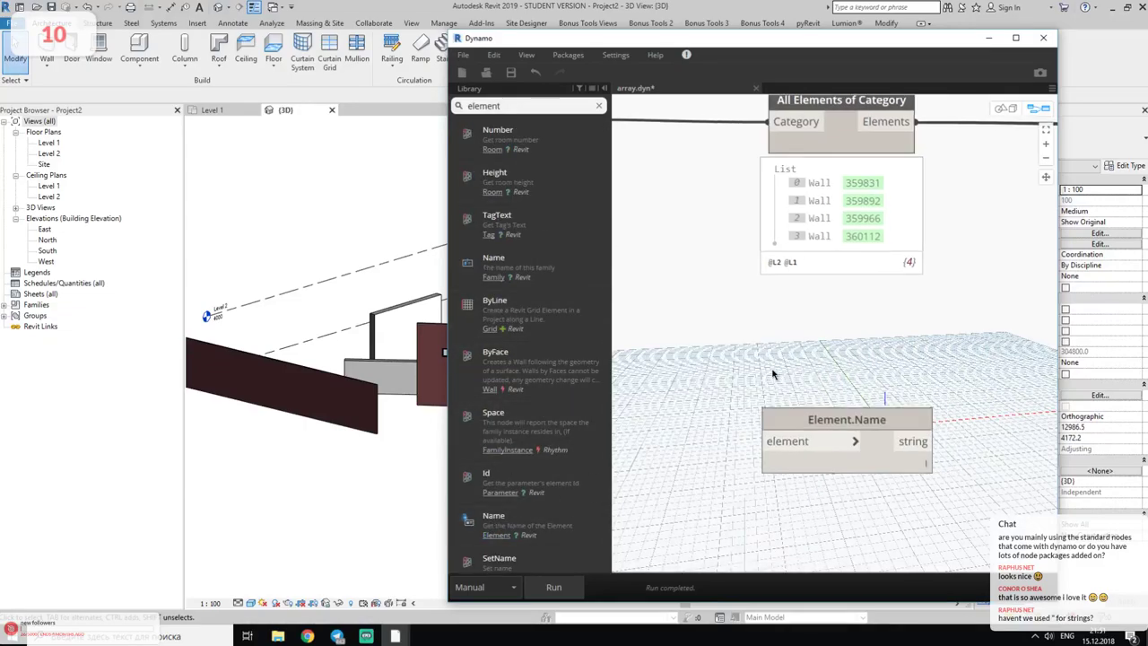
{"action": "scroll", "coordinate": [790, 345], "scroll_direction": "down", "scroll_amount": 3}
{"action": "mouse_move", "coordinate": [842, 197]}
{"action": "left_mouse_down"}
{"action": "mouse_move", "coordinate": [736, 421]}
{"action": "mouse_move", "coordinate": [791, 388]}
{"action": "left_mouse_up"}
{"action": "middle_click_drag", "start_coordinate": [757, 425], "coordinate": [692, 402]}
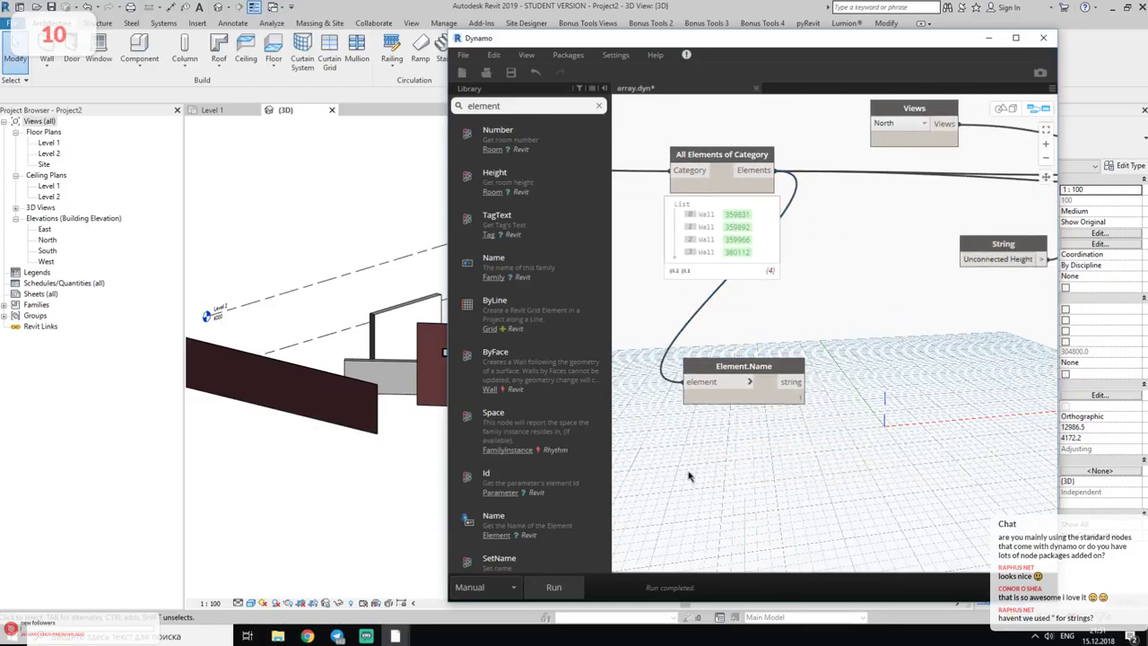
- Place and then delete a Family.ByName node
{"action": "scroll", "coordinate": [556, 496], "scroll_direction": "down", "scroll_amount": 3}
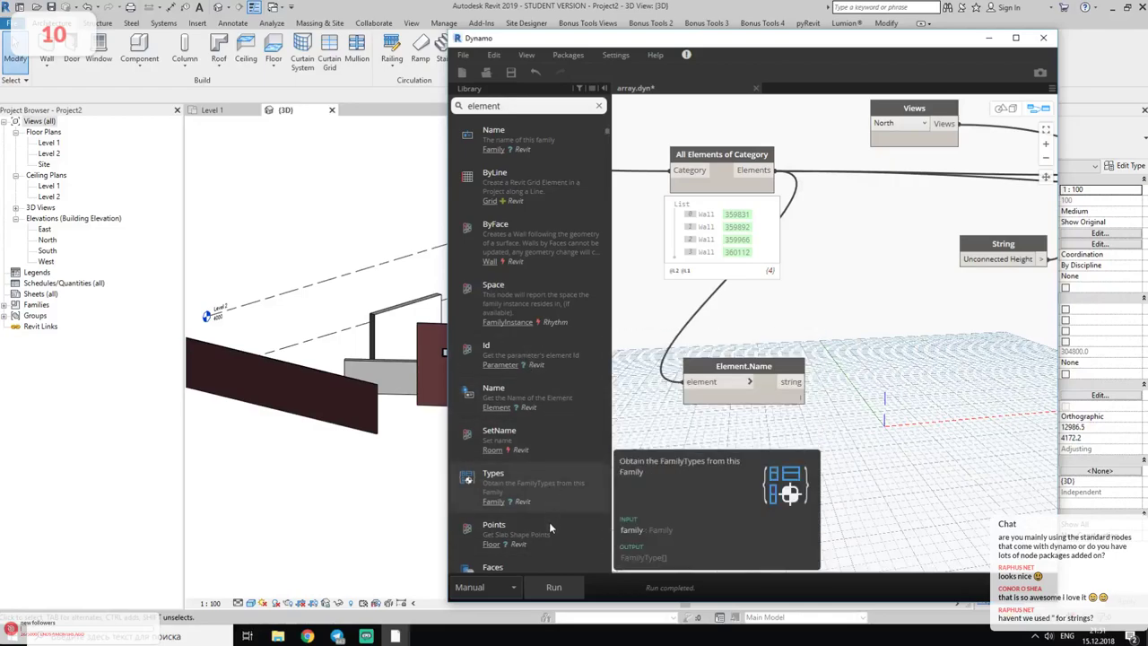
{"action": "scroll", "coordinate": [549, 522], "scroll_direction": "down", "scroll_amount": 3}
{"action": "scroll", "coordinate": [549, 531], "scroll_direction": "down", "scroll_amount": 5}
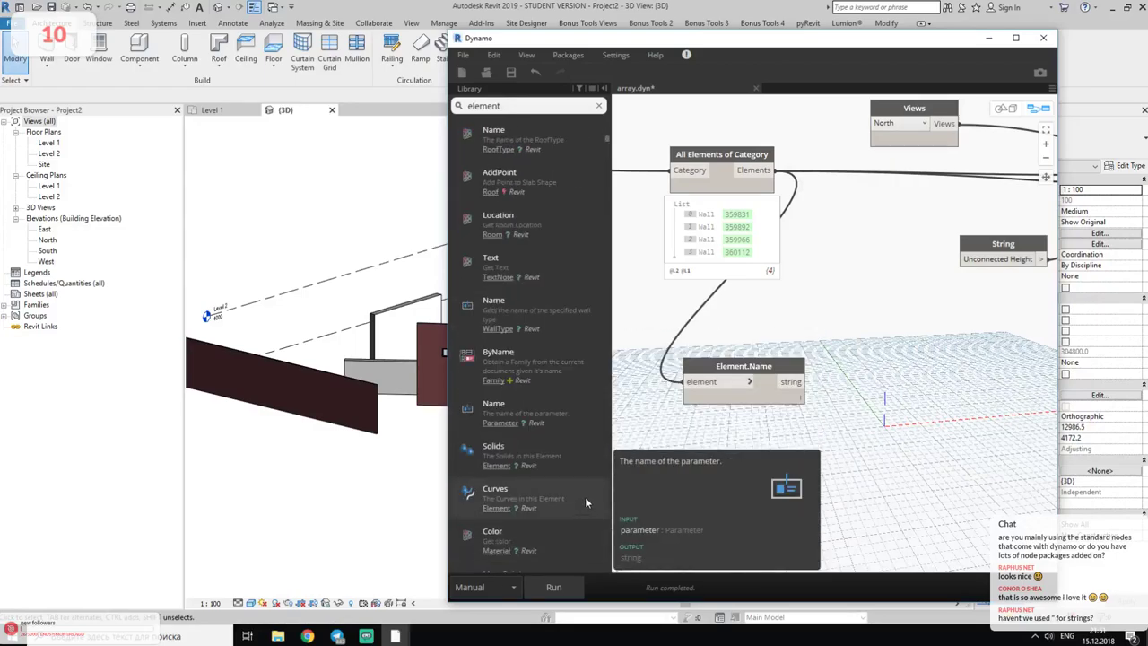
{"action": "mouse_move", "coordinate": [552, 381]}
{"action": "left_mouse_down"}
{"action": "mouse_move", "coordinate": [662, 359]}
{"action": "mouse_move", "coordinate": [896, 381]}
{"action": "left_mouse_up"}
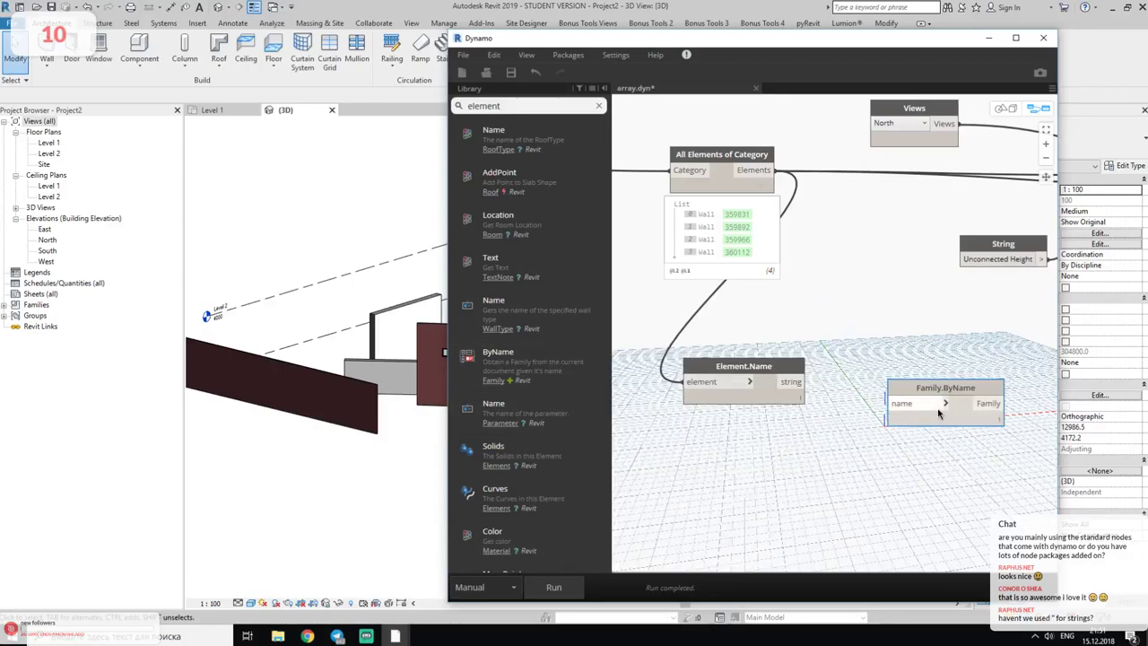
{"action": "key", "text": "Delete"}
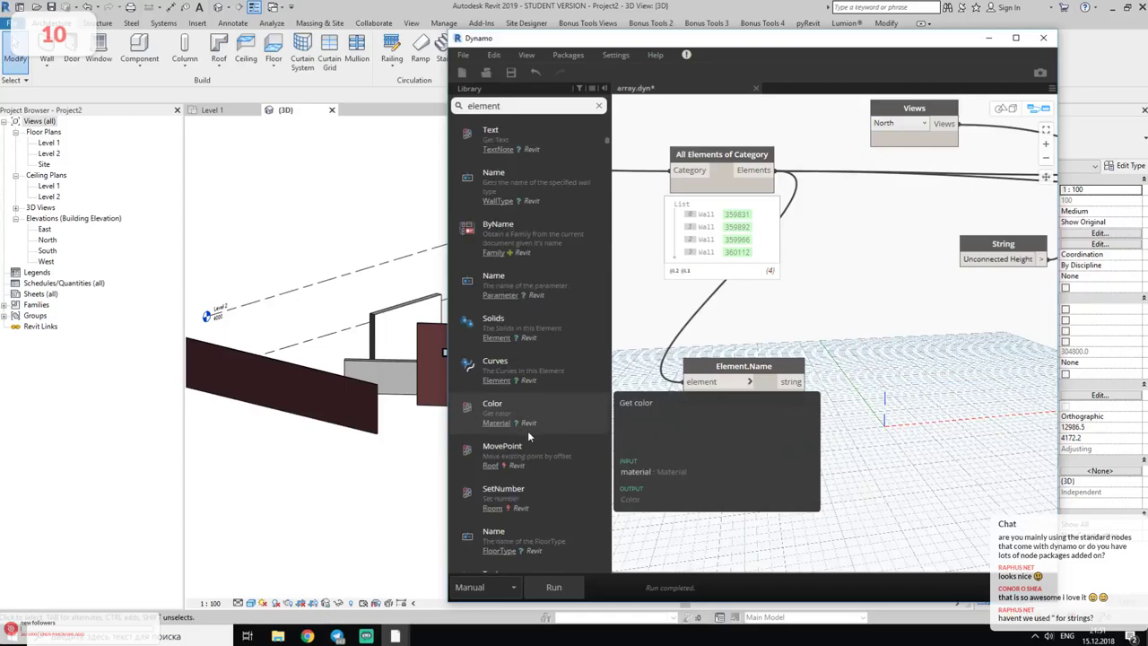
- Feed the walls into a new FamilyType.Name node, run, dismiss the error, and expand the type-name list
{"action": "scroll", "coordinate": [528, 430], "scroll_direction": "down", "scroll_amount": 5}
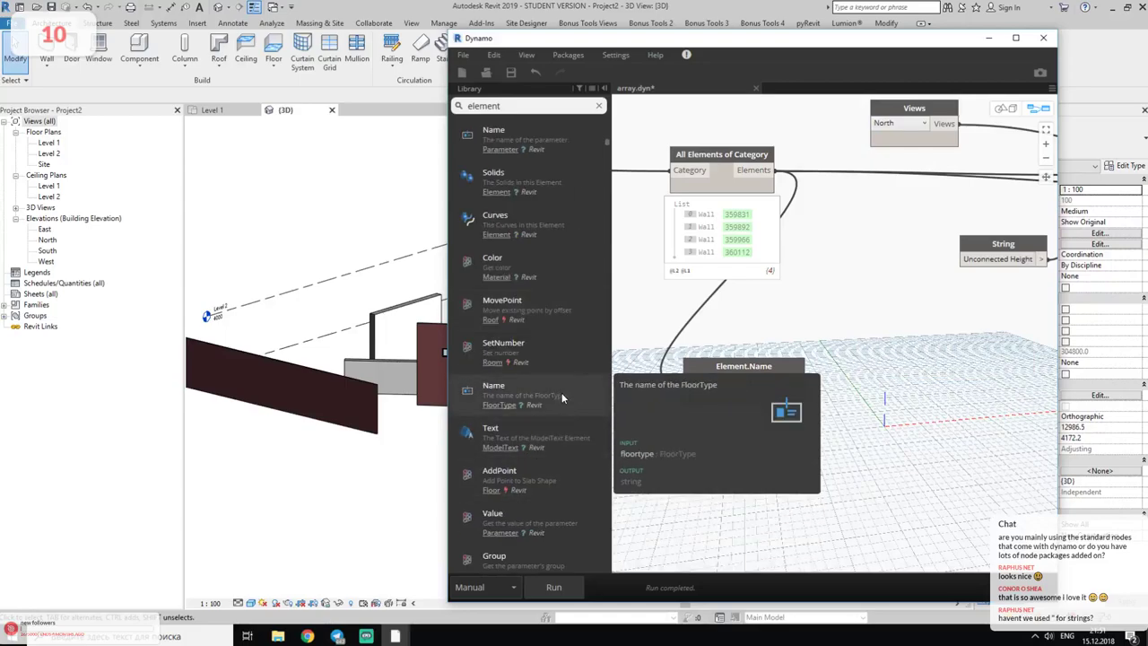
{"action": "scroll", "coordinate": [541, 455], "scroll_direction": "down", "scroll_amount": 3}
{"action": "scroll", "coordinate": [546, 456], "scroll_direction": "down", "scroll_amount": 3}
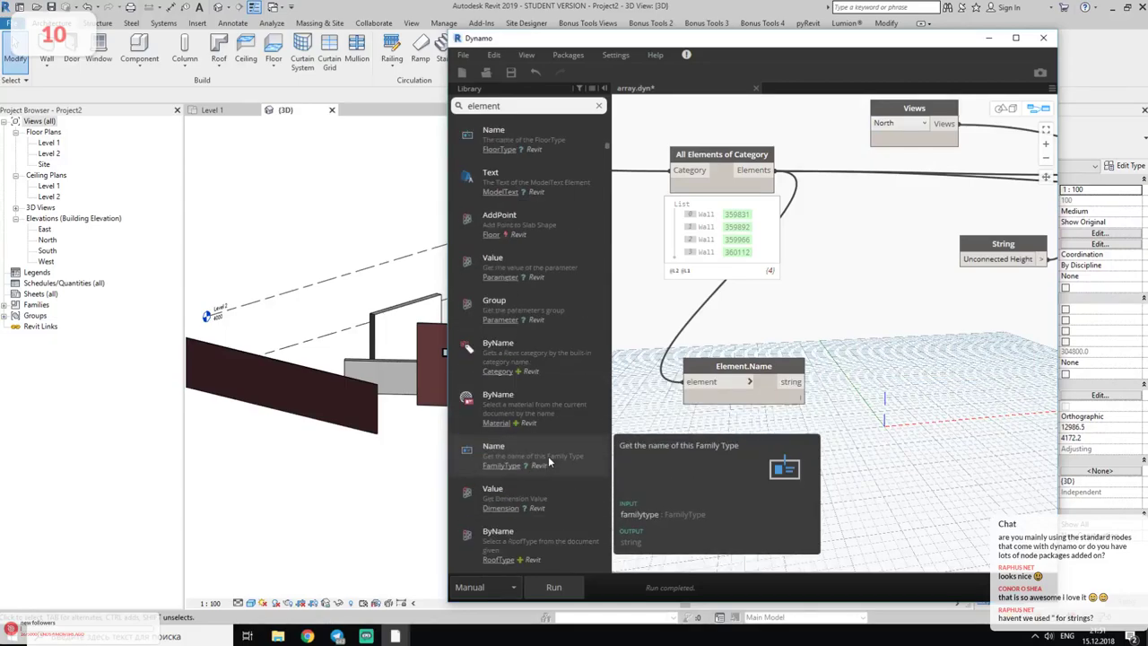
{"action": "scroll", "coordinate": [580, 441], "scroll_direction": "down", "scroll_amount": 3}
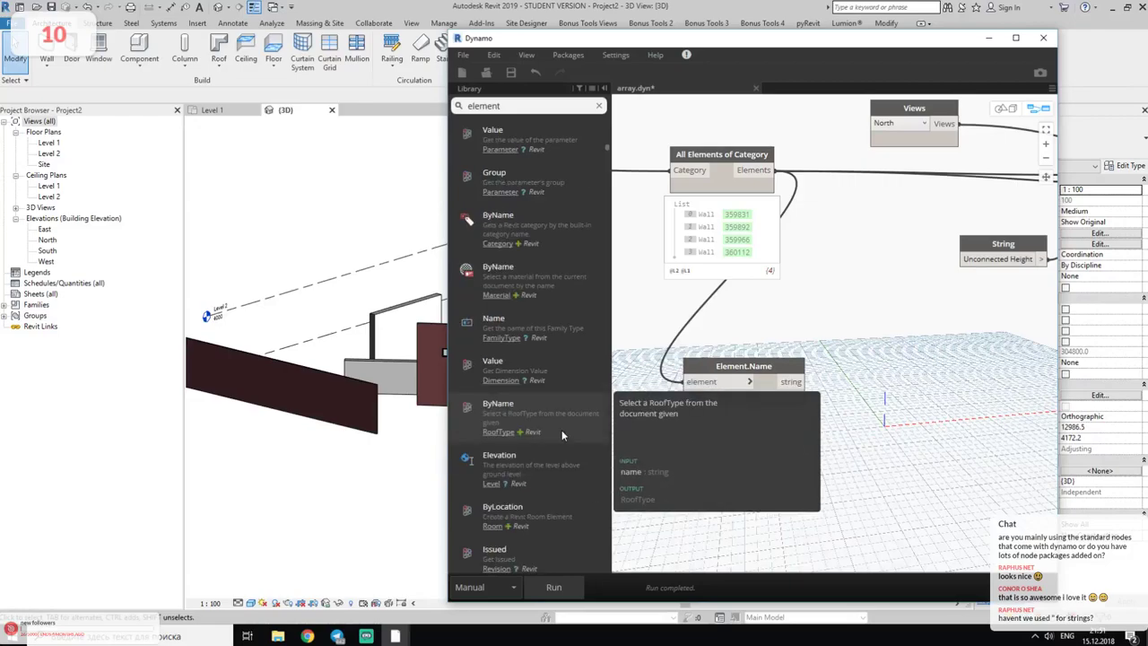
{"action": "left_click_drag", "start_coordinate": [559, 324], "coordinate": [839, 339]}
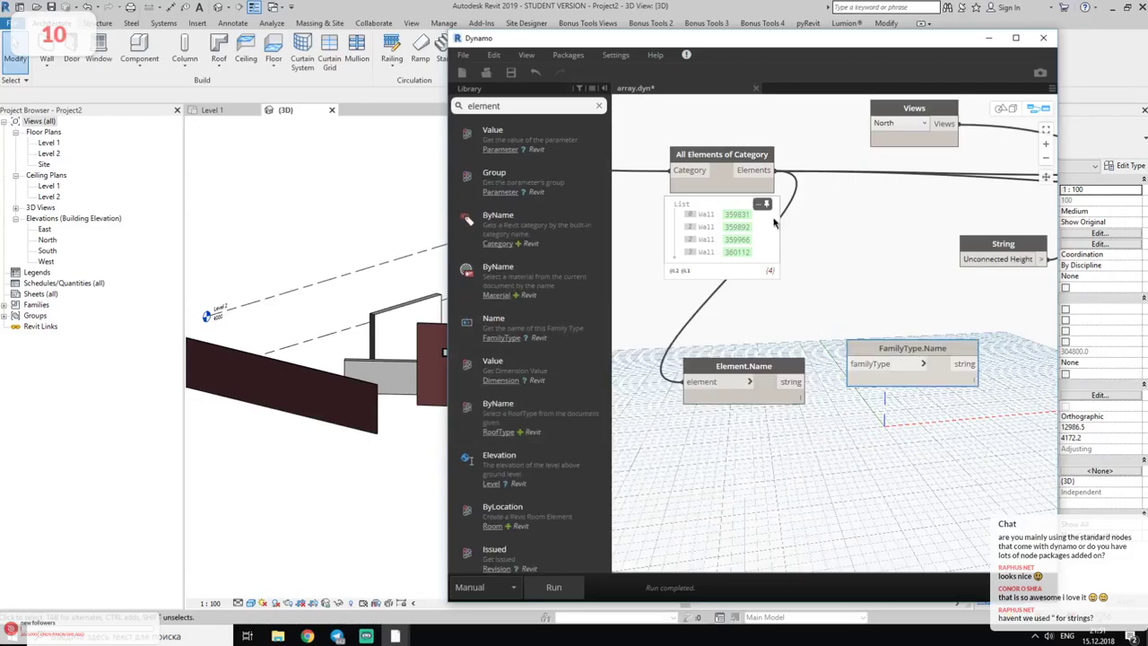
{"action": "left_click_drag", "start_coordinate": [766, 171], "coordinate": [850, 363]}
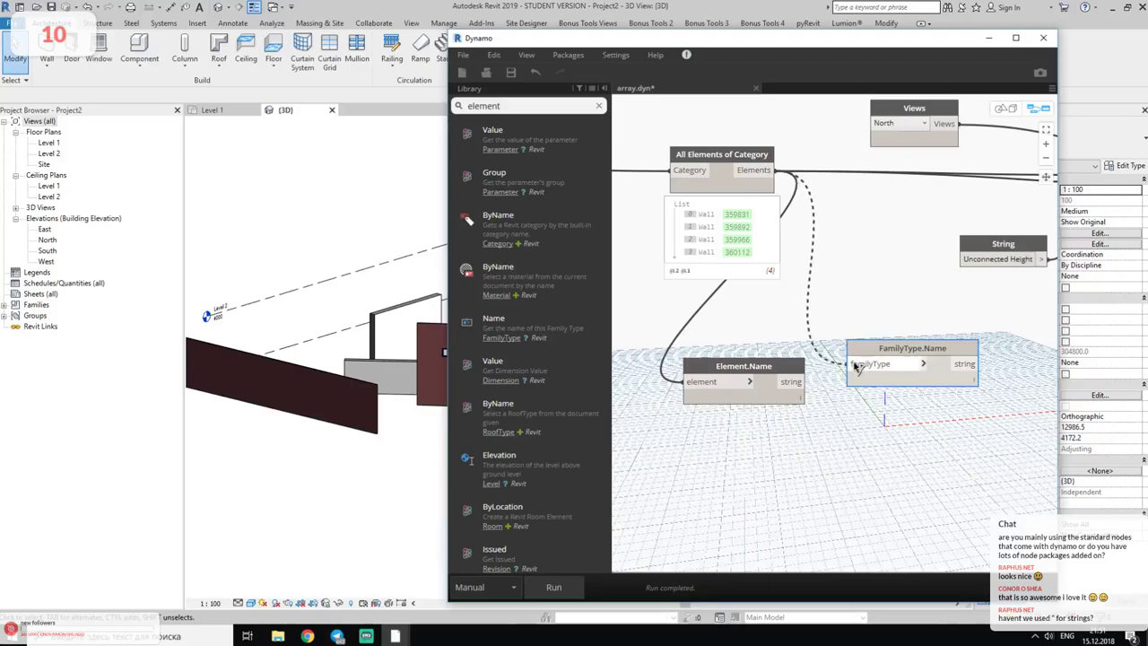
{"action": "left_click", "coordinate": [553, 587]}
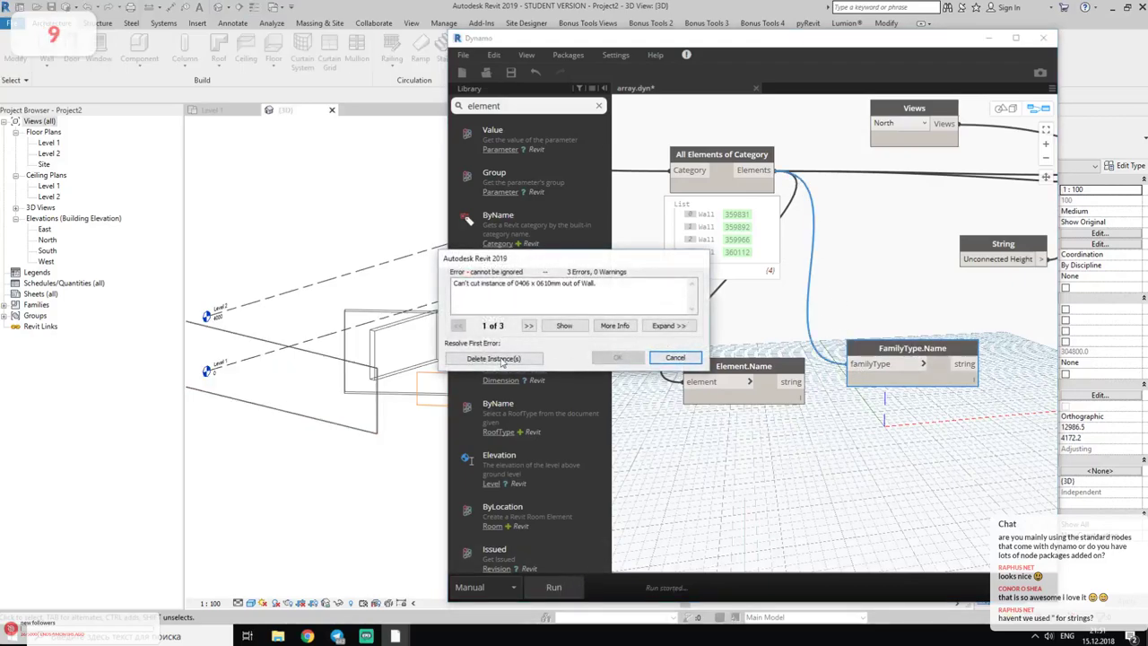
{"action": "left_click", "coordinate": [499, 359]}
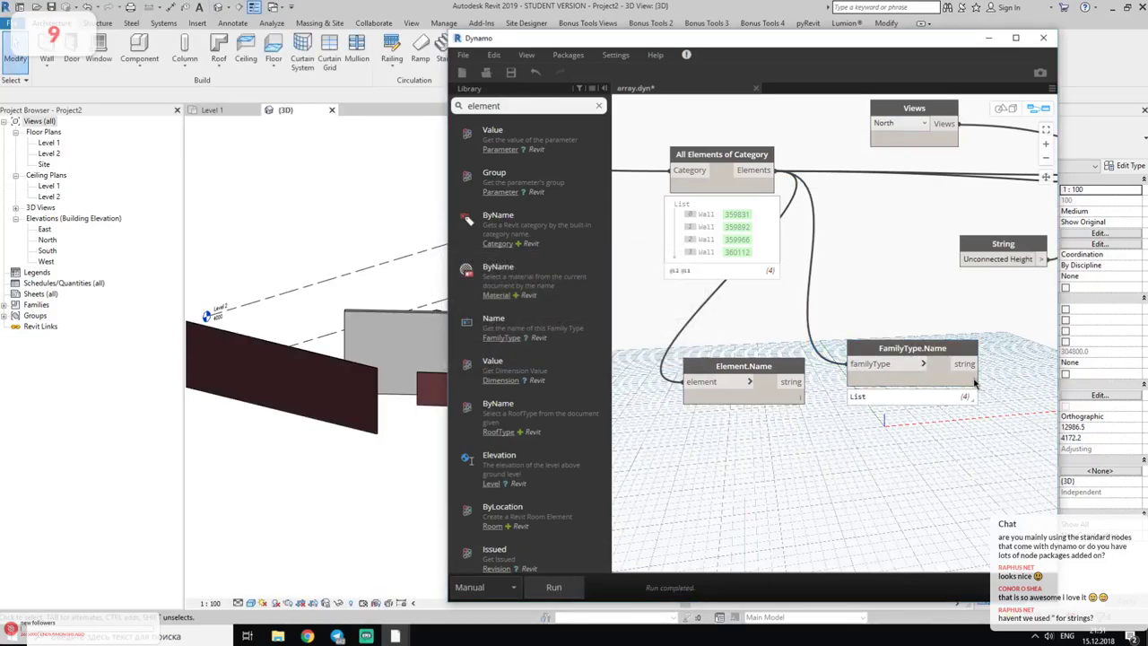
{"action": "left_click", "coordinate": [770, 368]}
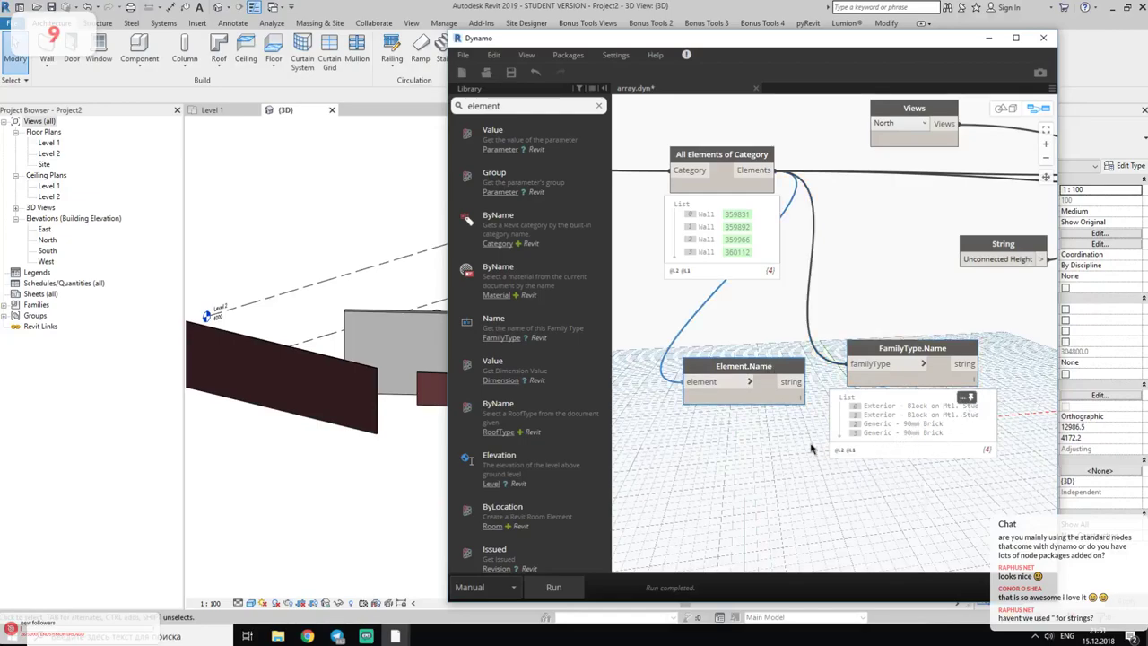
- Delete the Element.Name node and nudge FamilyType.Name slightly up
{"action": "key", "text": "Delete"}
{"action": "middle_click_drag", "start_coordinate": [908, 411], "coordinate": [823, 422]}
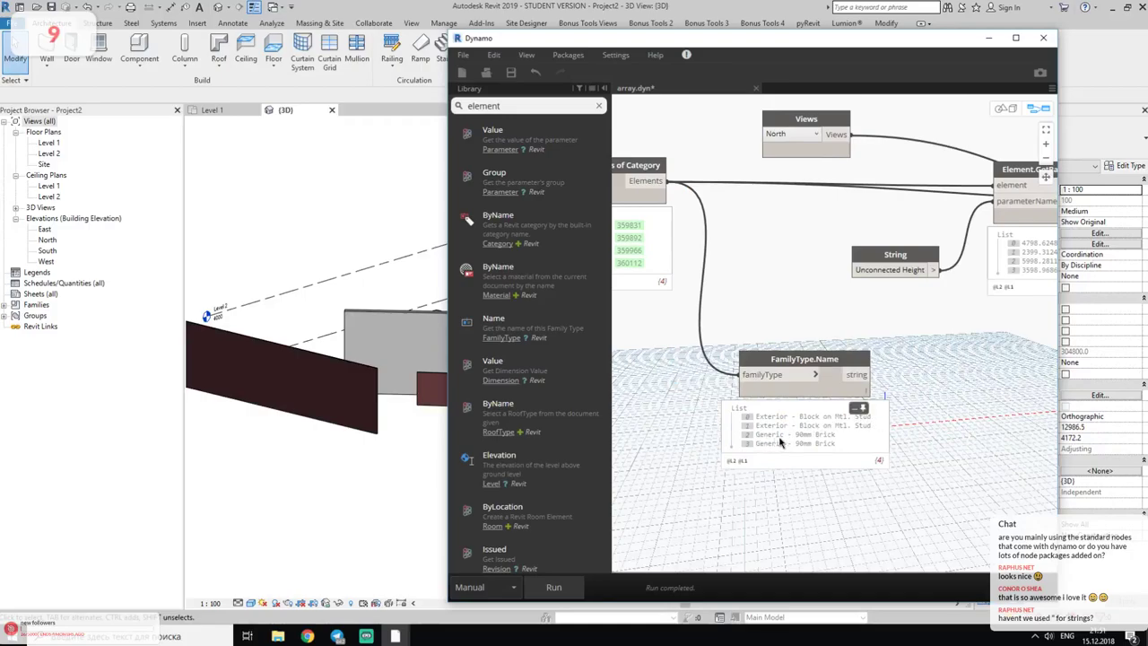
{"action": "middle_click_drag", "start_coordinate": [893, 496], "coordinate": [804, 449]}
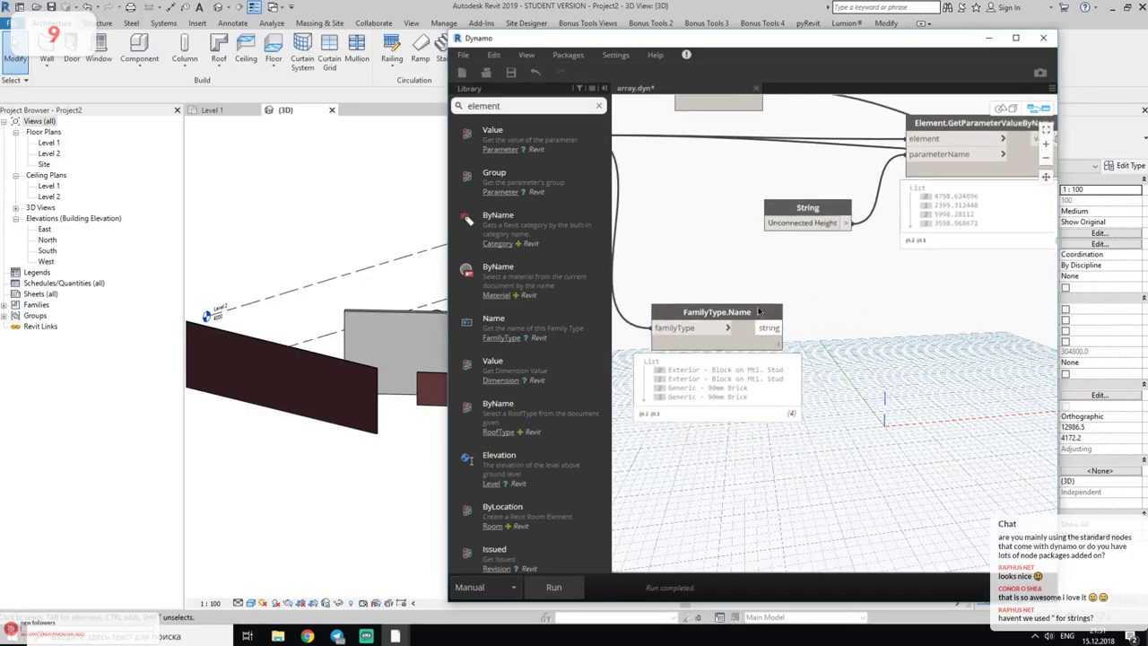
{"action": "left_click_drag", "start_coordinate": [752, 314], "coordinate": [755, 288]}
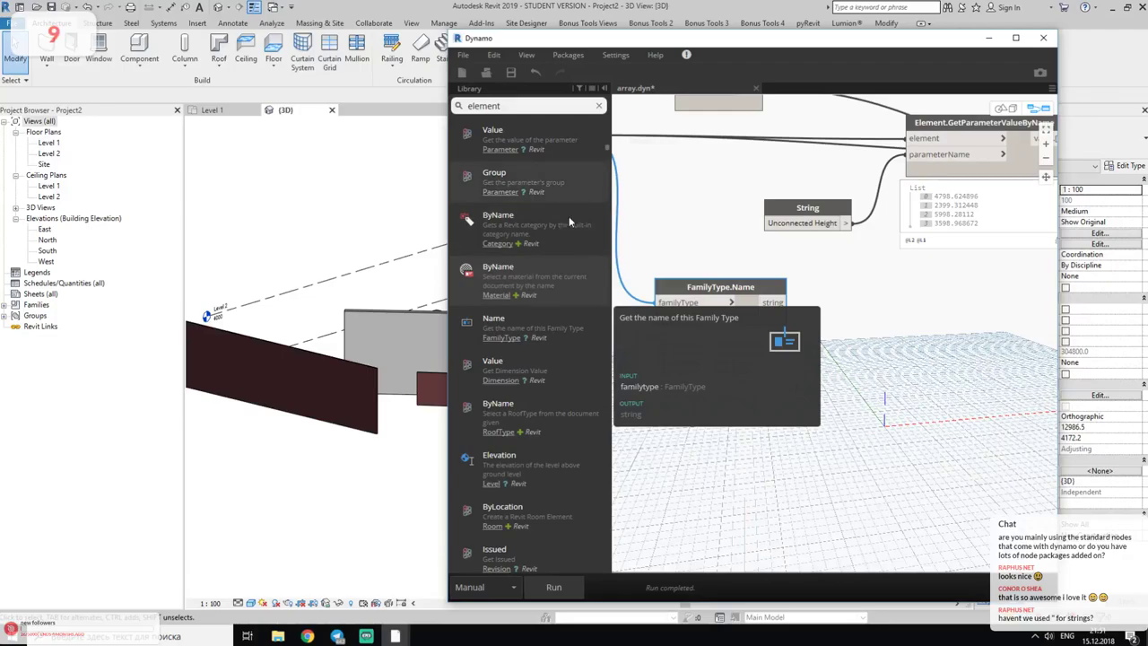
- Add and then delete a Category.ByName node, and select the library search text
{"action": "left_click", "coordinate": [562, 228]}
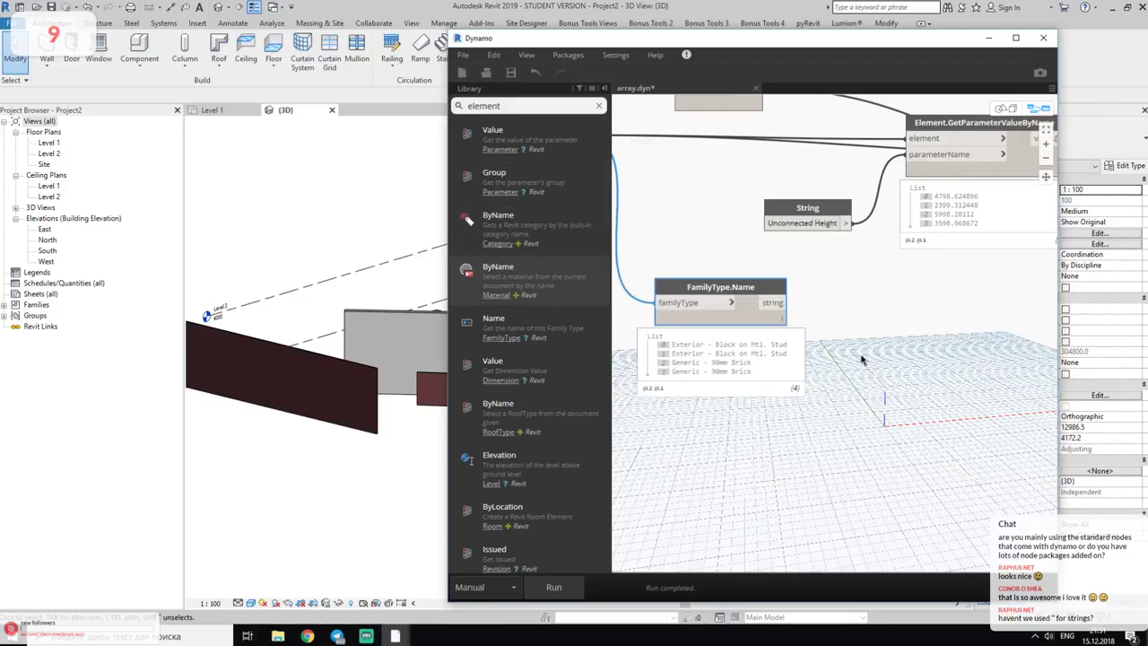
{"action": "scroll", "coordinate": [789, 419], "scroll_direction": "down", "scroll_amount": 1}
{"action": "middle_click_drag", "start_coordinate": [789, 419], "coordinate": [846, 428]}
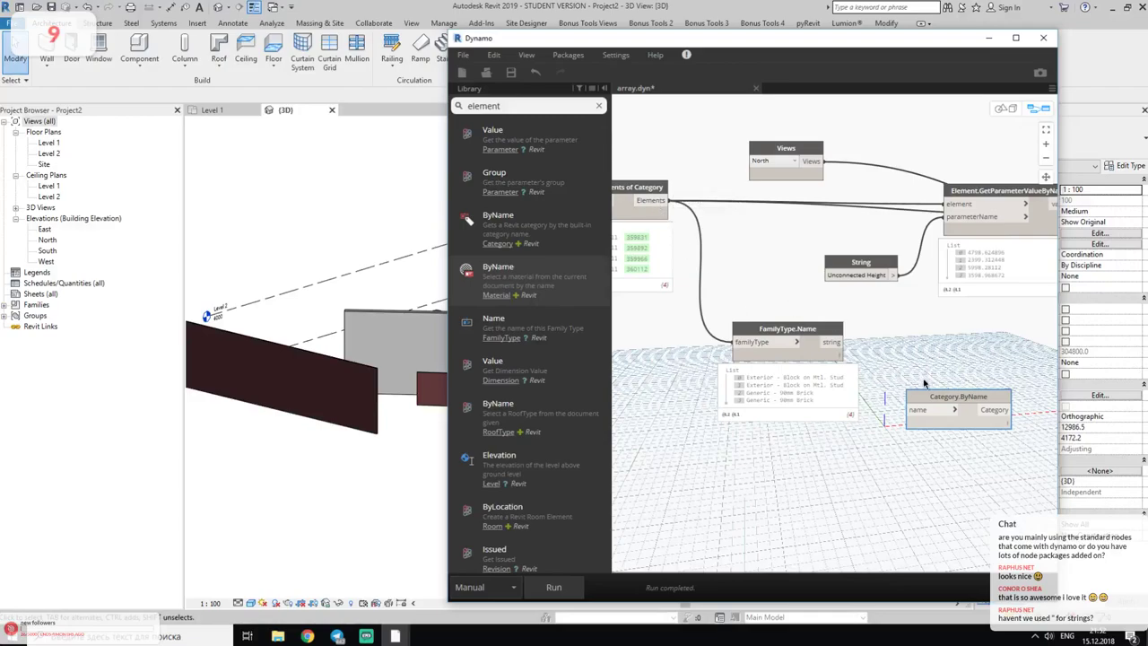
{"action": "key", "text": "Delete"}
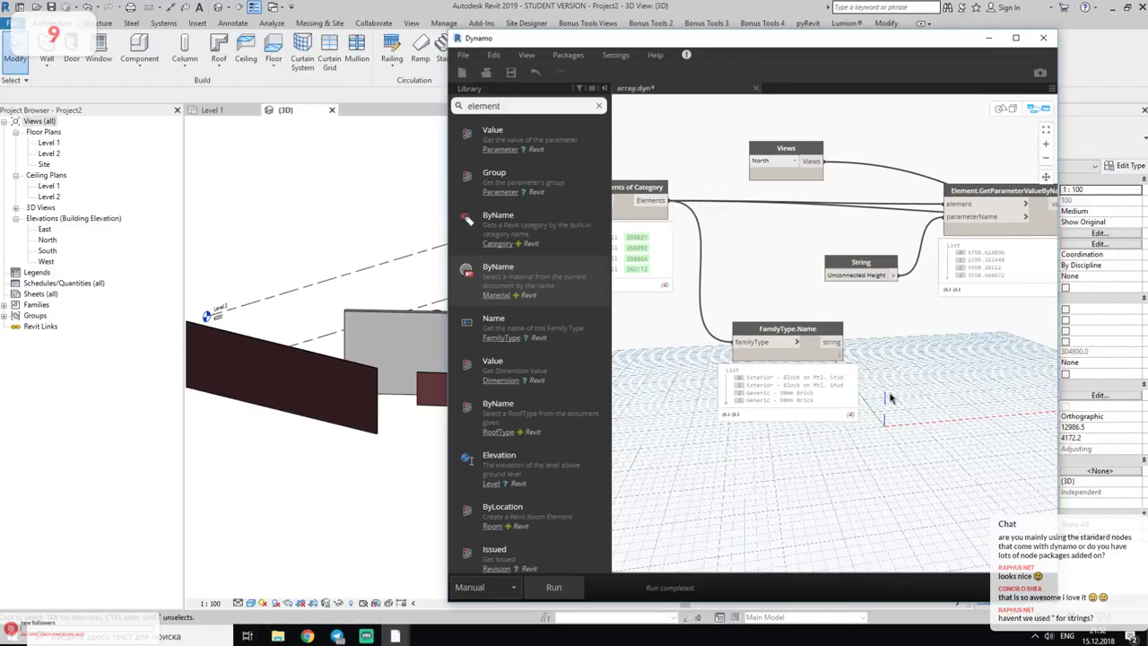
{"action": "middle_click_drag", "start_coordinate": [891, 397], "coordinate": [808, 375]}
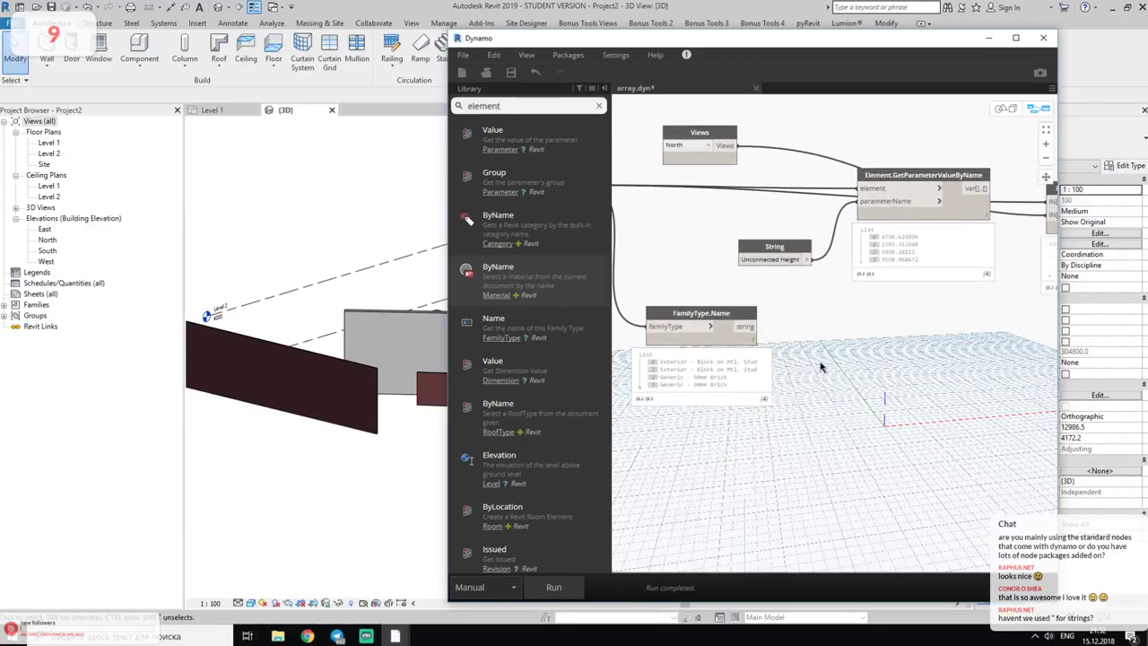
{"action": "left_click_drag", "start_coordinate": [517, 105], "coordinate": [411, 113]}
- Search the library for 'set', add two View.SetViewTemplate nodes, then undo them
{"action": "type", "text": "set"}
{"action": "key", "text": "Return"}
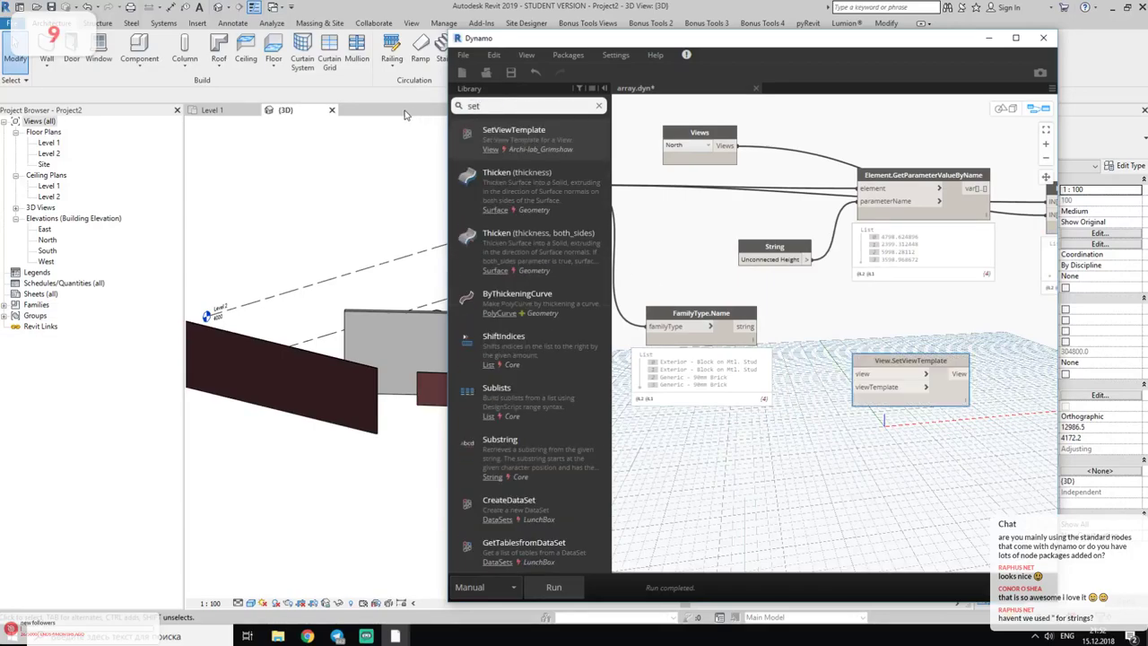
{"action": "key", "text": "Return"}
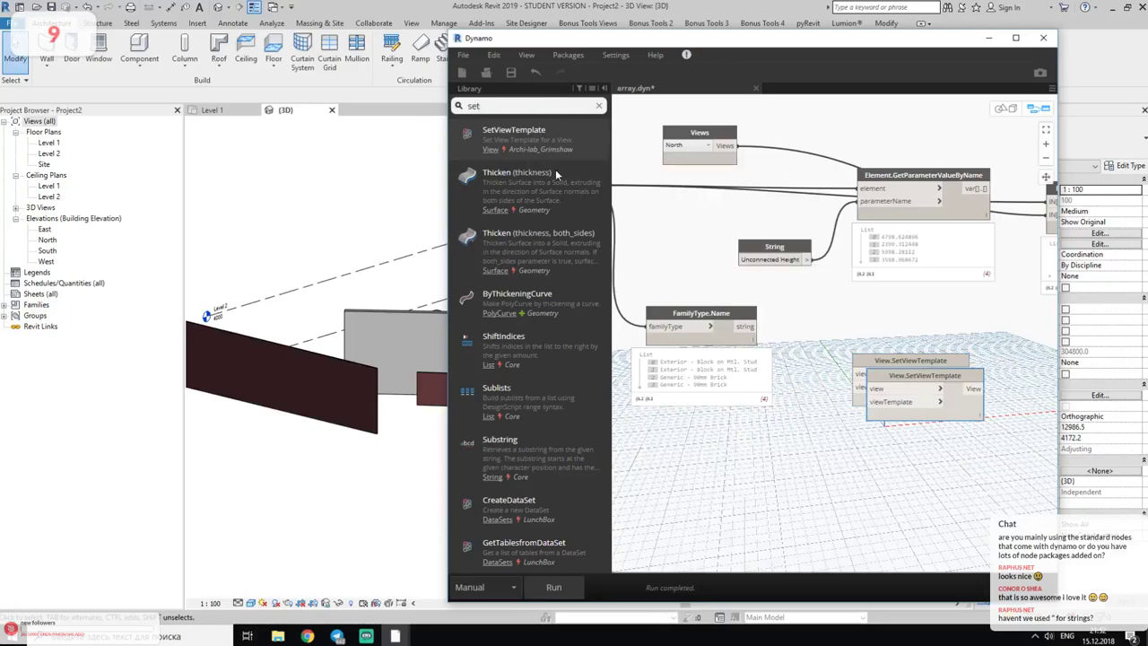
{"action": "key", "text": "ctrl+z"}
{"action": "key", "text": "ctrl+z"}
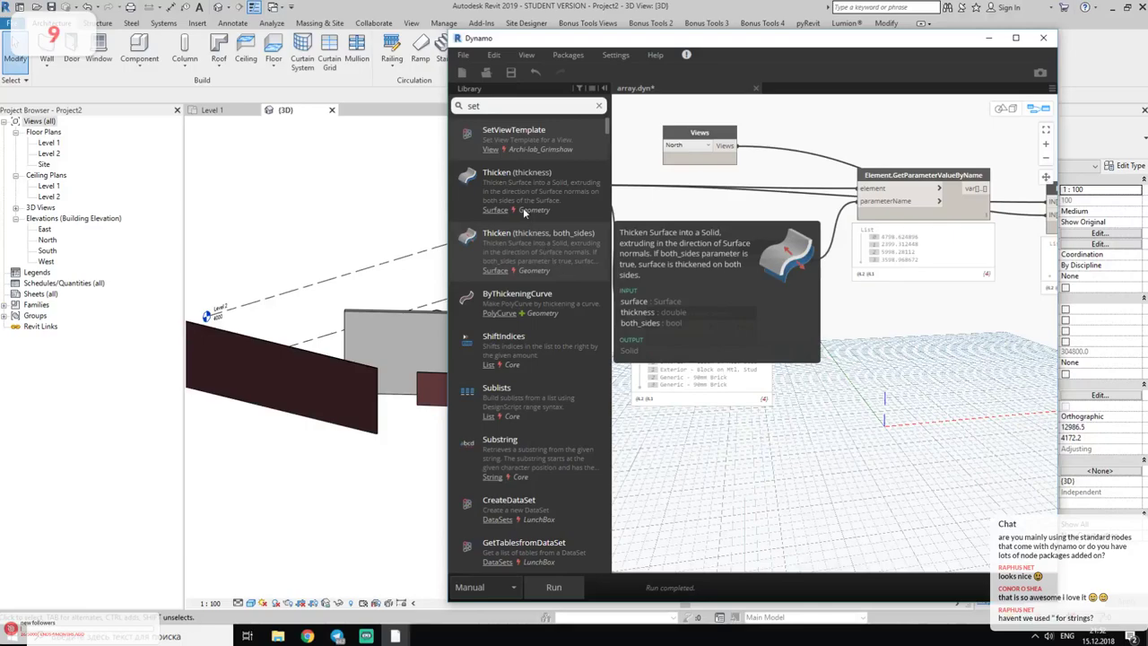
{"action": "scroll", "coordinate": [541, 184], "scroll_direction": "down", "scroll_amount": 3}
{"action": "scroll", "coordinate": [542, 184], "scroll_direction": "up", "scroll_amount": 3}
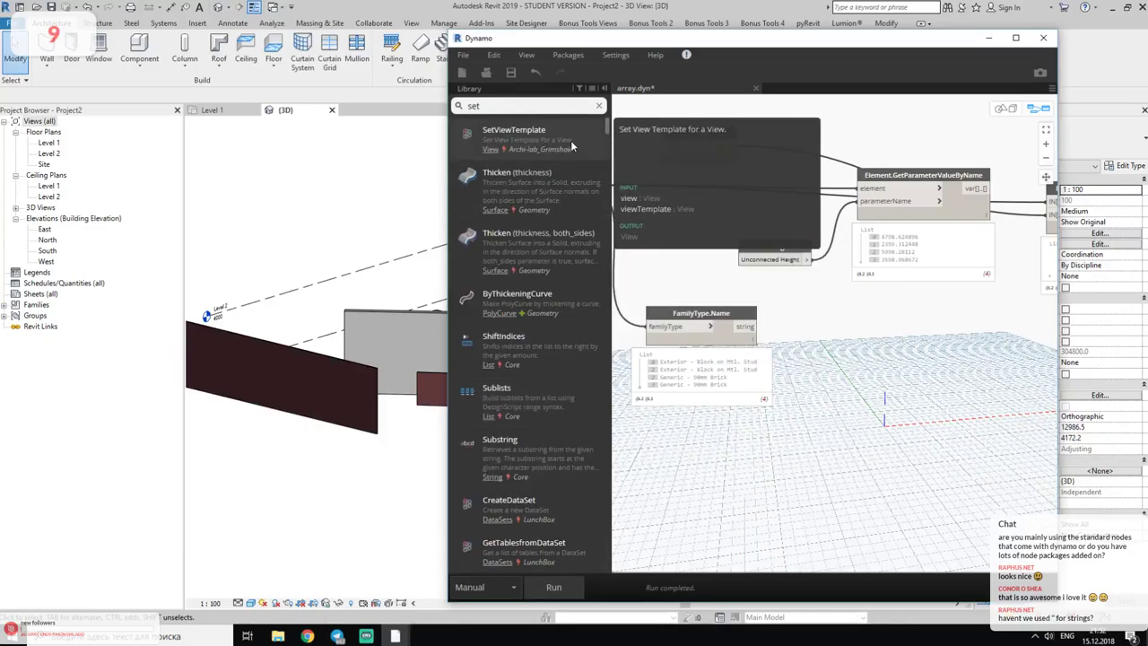
{"action": "scroll", "coordinate": [570, 143], "scroll_direction": "down", "scroll_amount": 2}
{"action": "scroll", "coordinate": [569, 163], "scroll_direction": "down", "scroll_amount": 2}
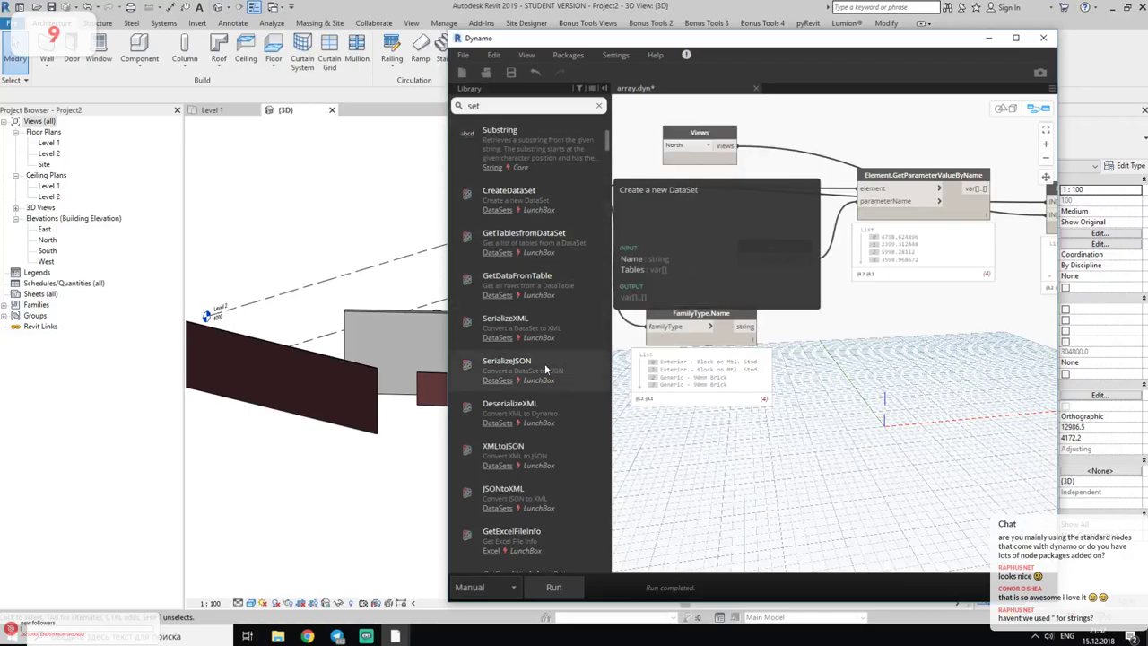
{"action": "scroll", "coordinate": [546, 365], "scroll_direction": "down", "scroll_amount": 5}
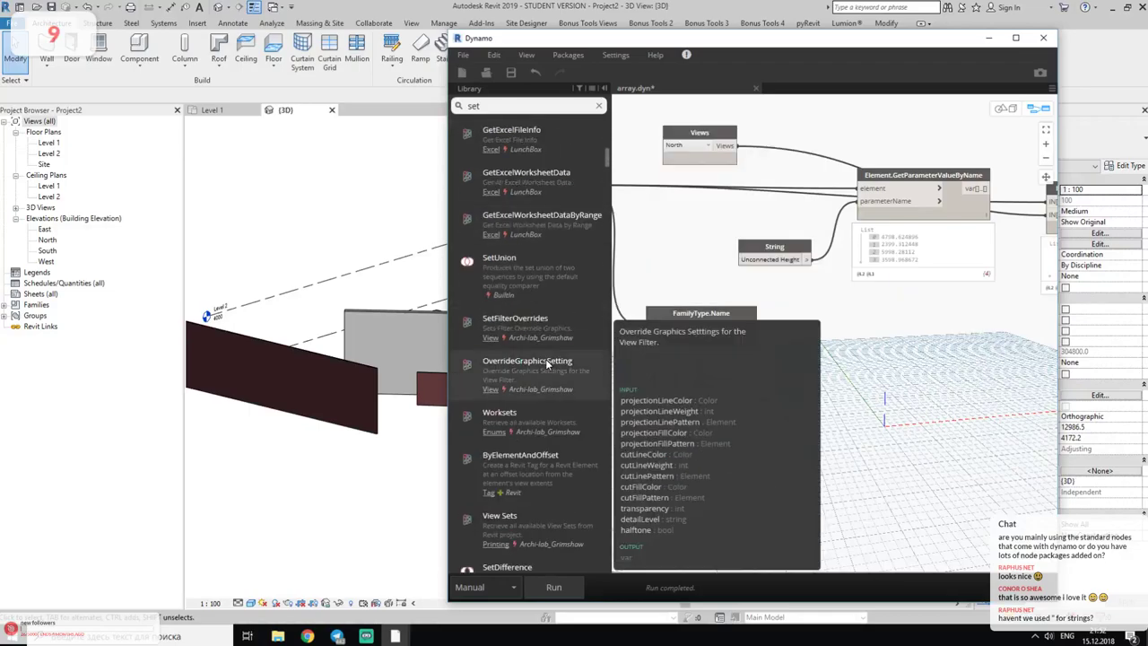
{"action": "scroll", "coordinate": [545, 362], "scroll_direction": "down", "scroll_amount": 3}
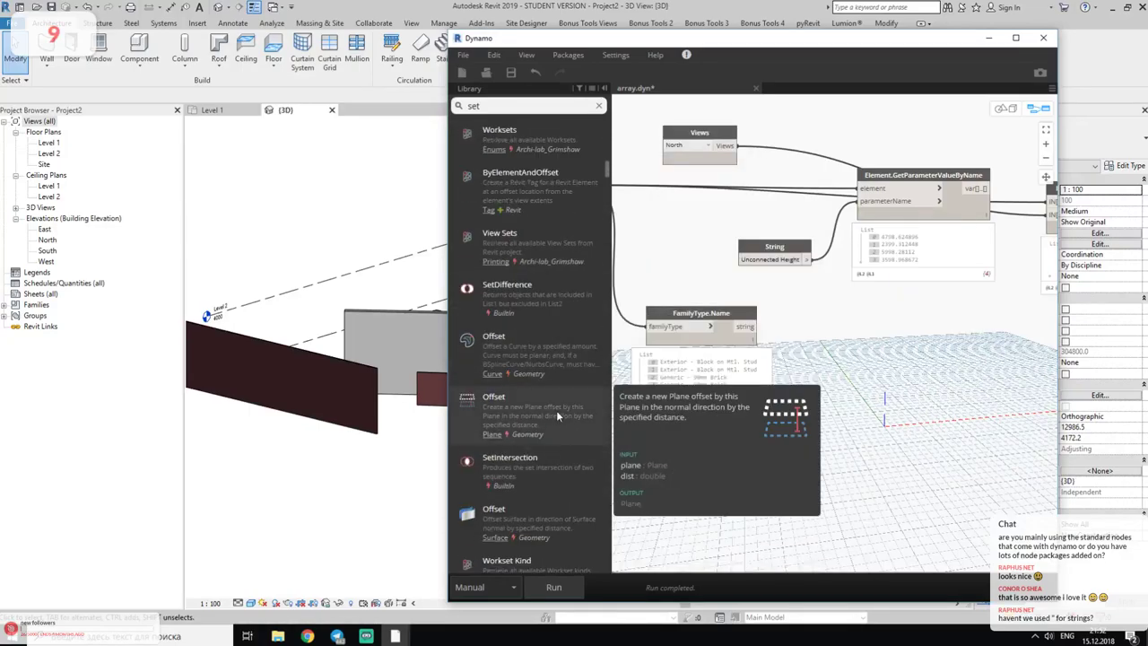
{"action": "scroll", "coordinate": [563, 403], "scroll_direction": "down", "scroll_amount": 2}
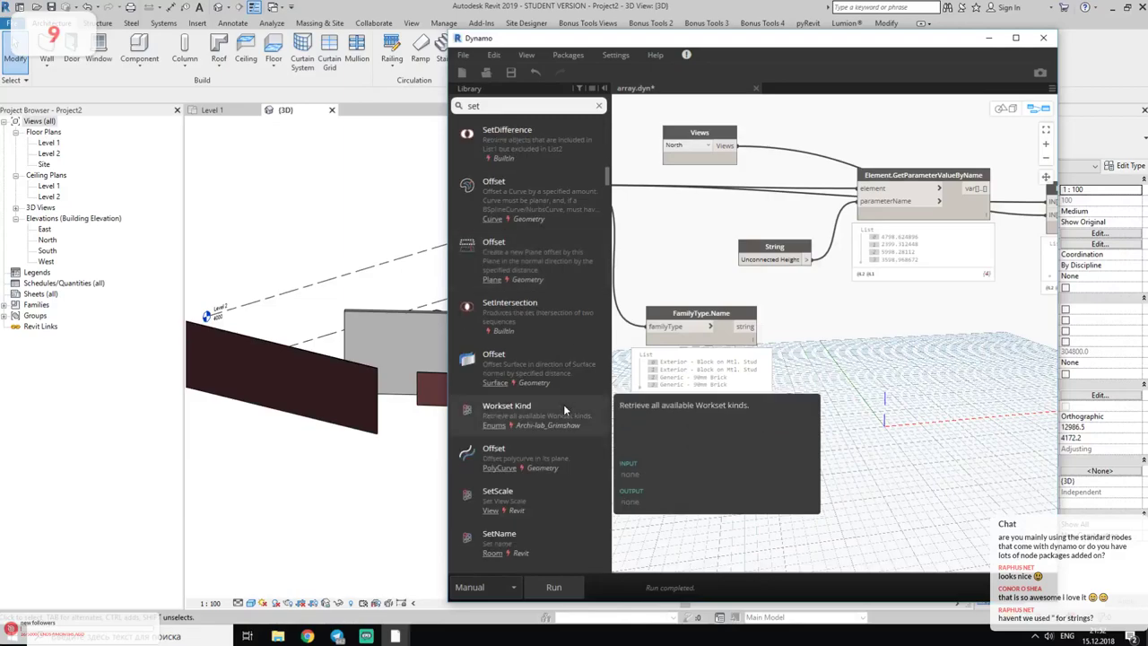
{"action": "scroll", "coordinate": [555, 450], "scroll_direction": "down", "scroll_amount": 2}
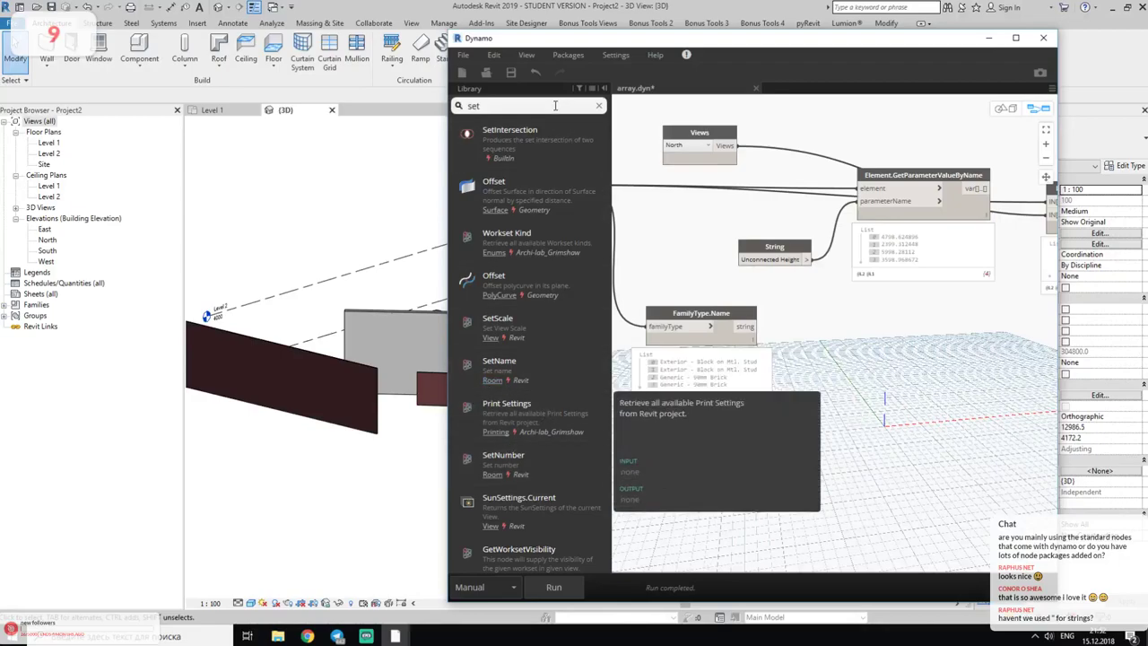
- Search 'element', add a Room.SetName node, and place then delete an Element Types node
{"action": "type", "text": "element"}
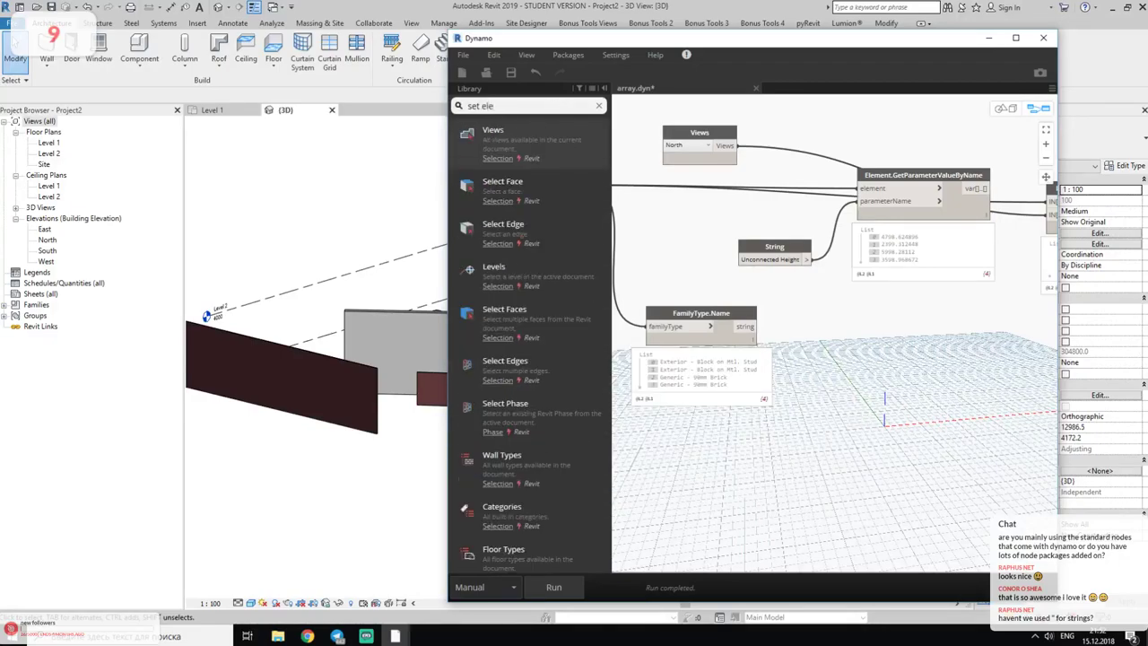
{"action": "key", "text": "Return"}
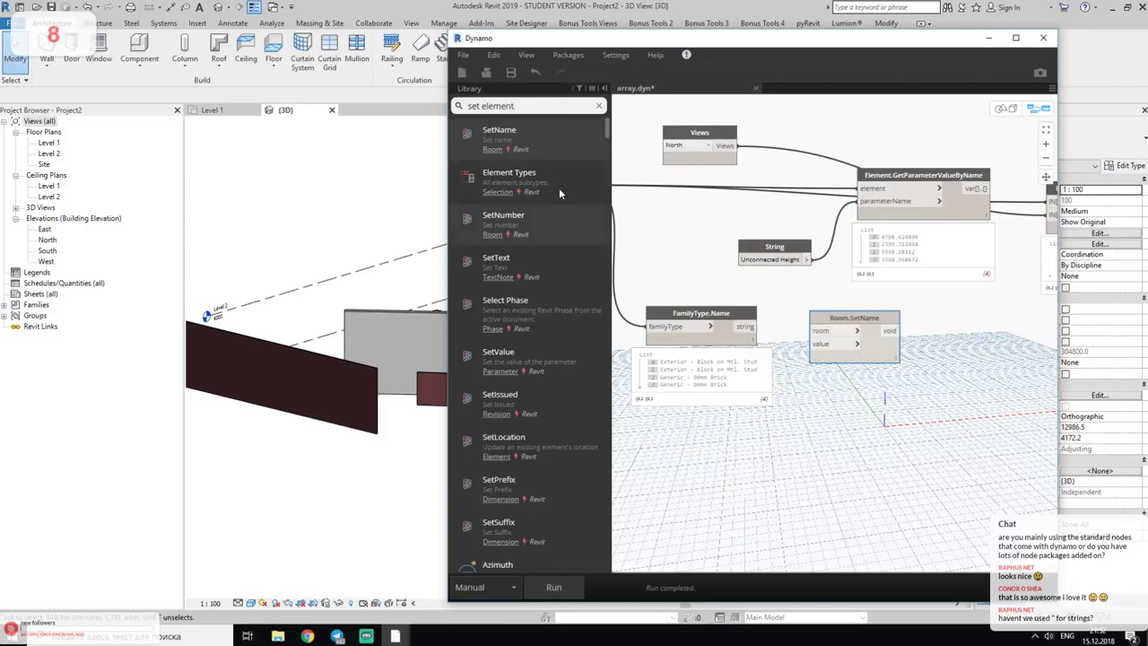
{"action": "left_click_drag", "start_coordinate": [558, 188], "coordinate": [804, 427]}
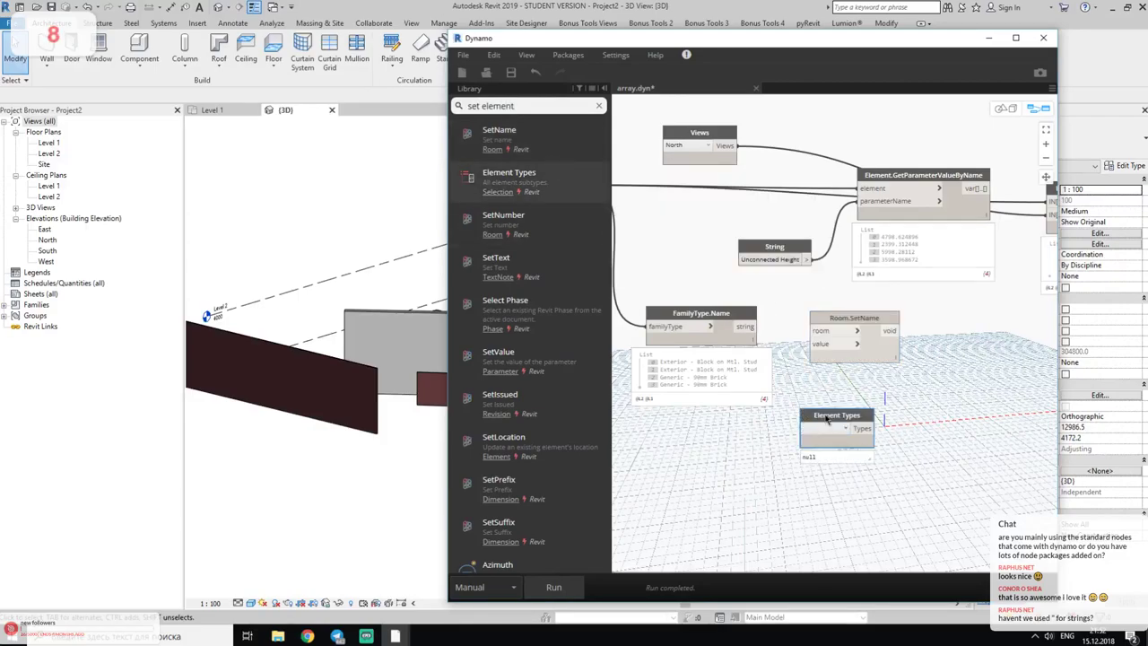
{"action": "key", "text": "Delete"}
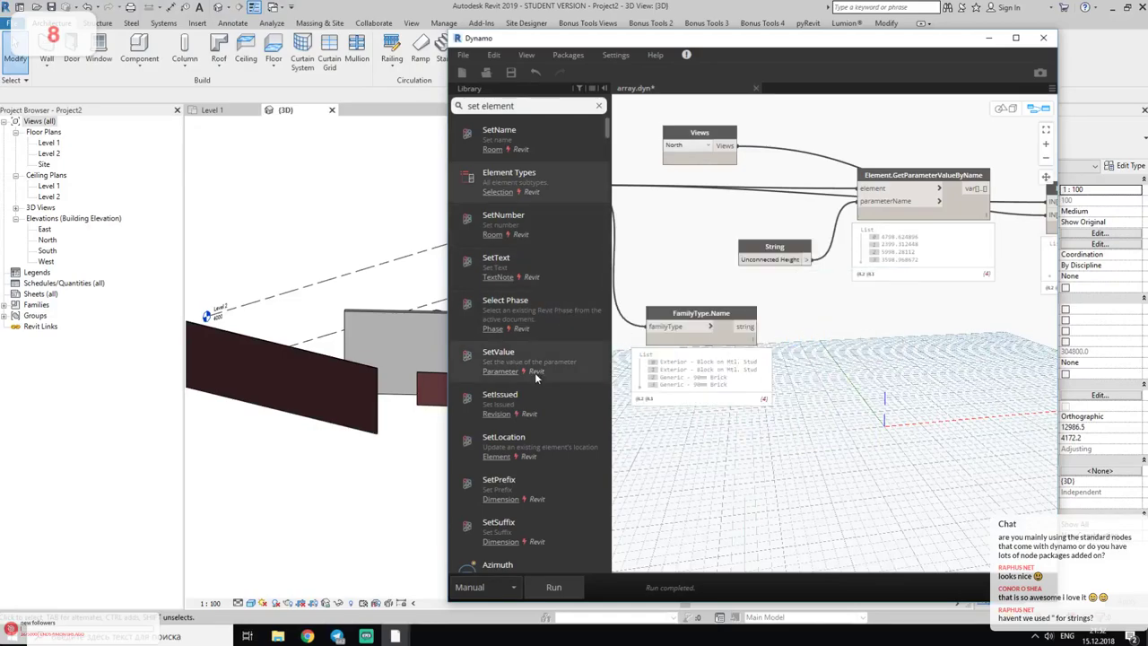
{"action": "scroll", "coordinate": [536, 377], "scroll_direction": "down", "scroll_amount": 5}
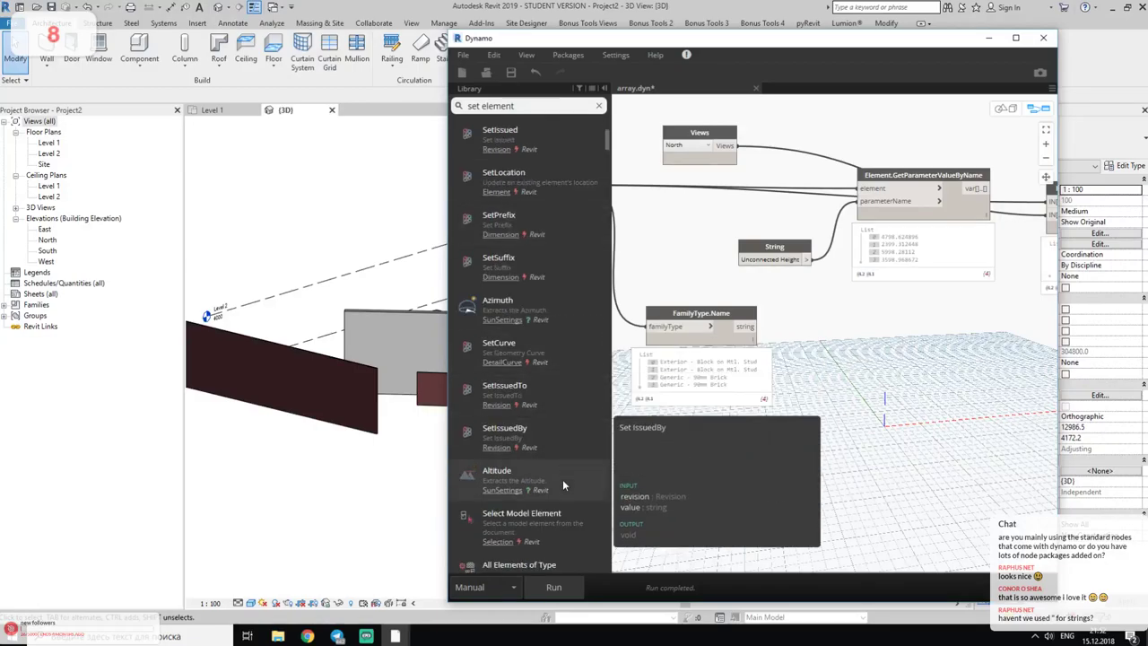
{"action": "scroll", "coordinate": [565, 484], "scroll_direction": "down", "scroll_amount": 3}
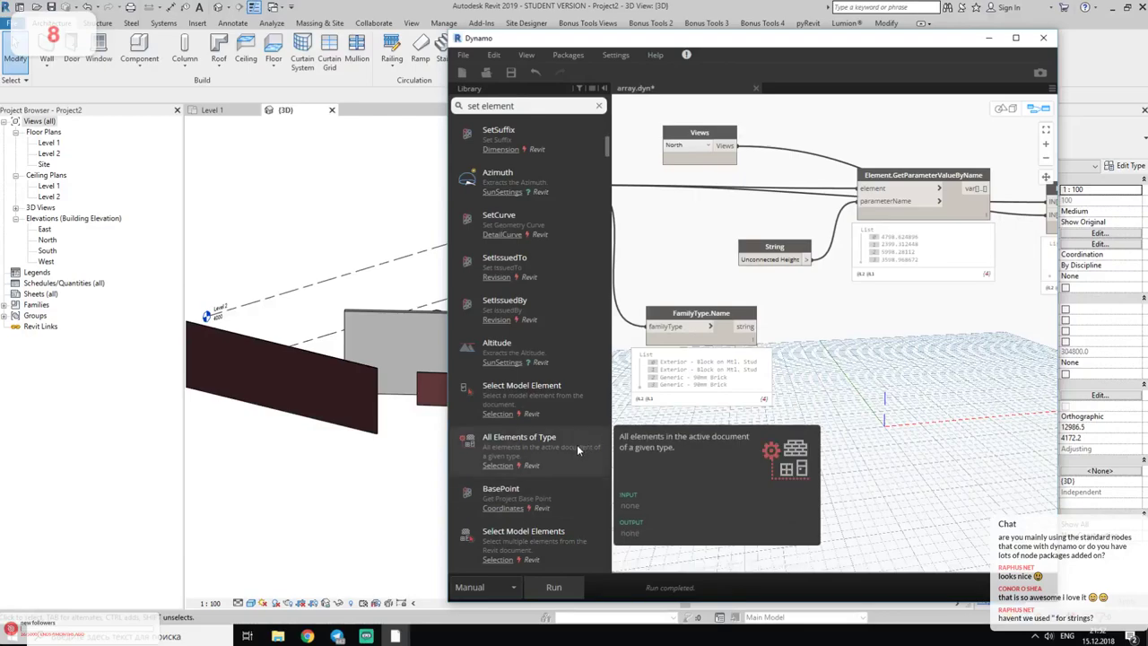
- Place a Select Model Element node, delete the unused grey node, and move the picker left
{"action": "left_click", "coordinate": [550, 399]}
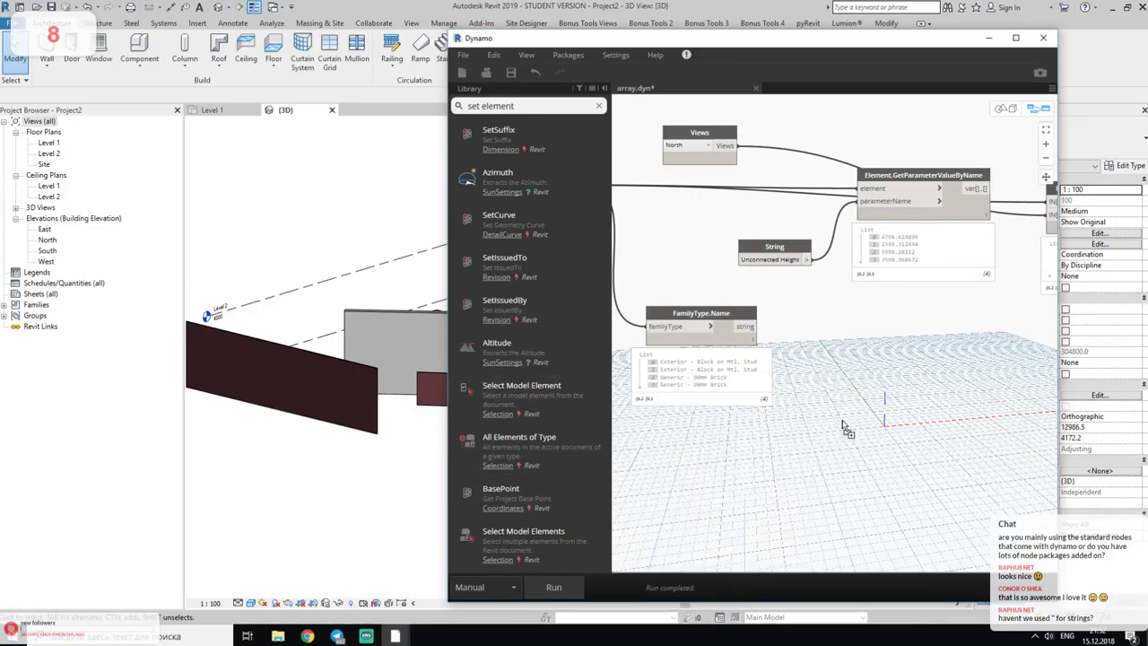
{"action": "scroll", "coordinate": [729, 493], "scroll_direction": "down", "scroll_amount": 2}
{"action": "scroll", "coordinate": [771, 466], "scroll_direction": "down", "scroll_amount": 2}
{"action": "scroll", "coordinate": [812, 434], "scroll_direction": "down", "scroll_amount": 2}
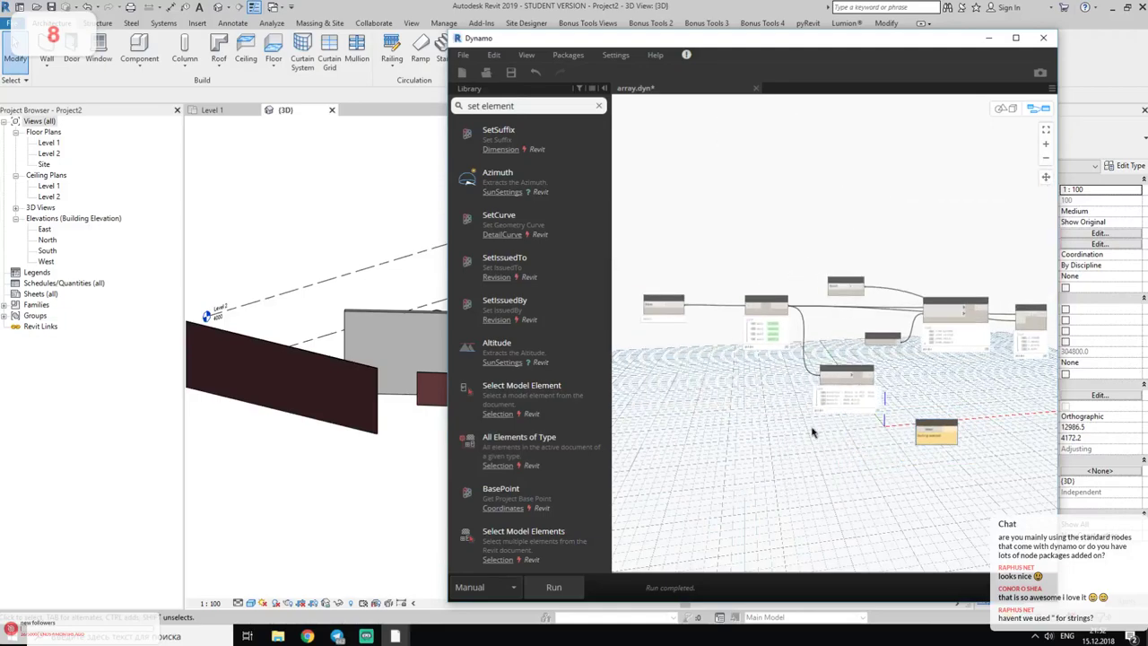
{"action": "key", "text": "Delete"}
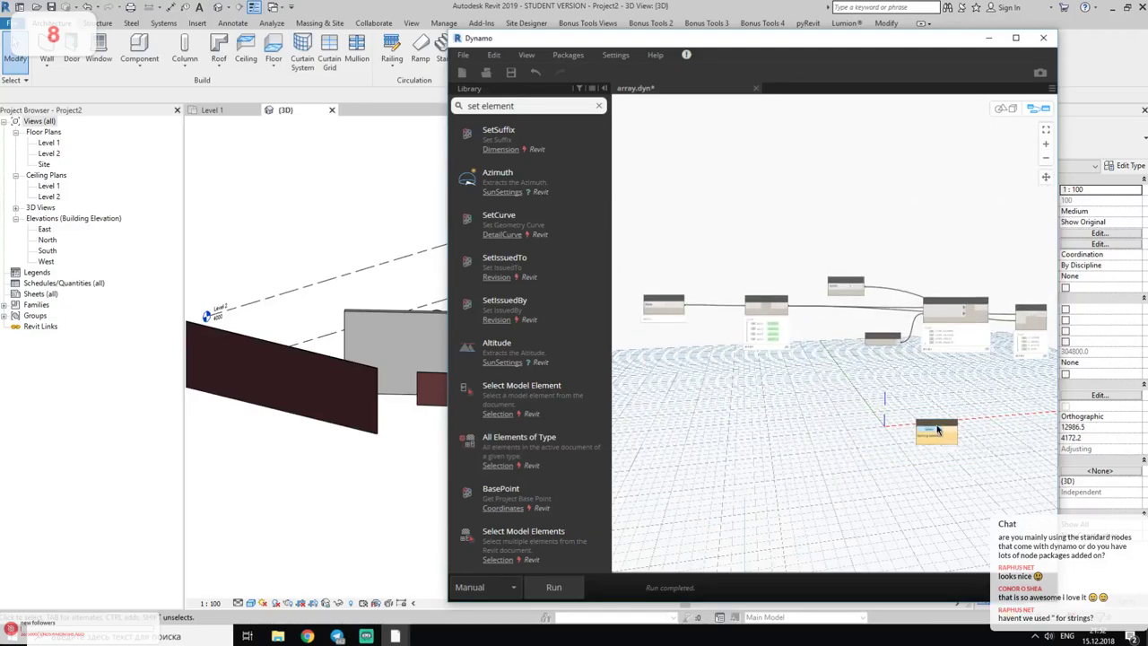
{"action": "mouse_move", "coordinate": [938, 431]}
{"action": "left_mouse_down"}
{"action": "mouse_move", "coordinate": [773, 411]}
{"action": "mouse_move", "coordinate": [951, 261]}
{"action": "left_mouse_up"}
{"action": "scroll", "coordinate": [853, 364], "scroll_direction": "up", "scroll_amount": 2}
{"action": "scroll", "coordinate": [853, 364], "scroll_direction": "up", "scroll_amount": 2}
{"action": "scroll", "coordinate": [770, 437], "scroll_direction": "up", "scroll_amount": 1}
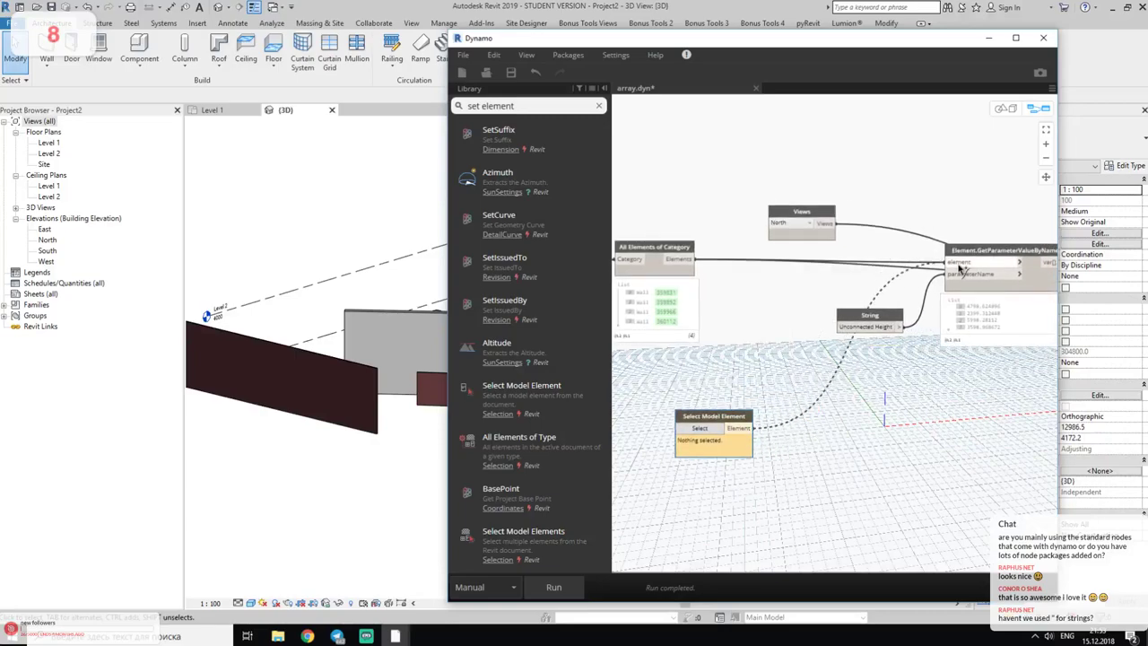
- Wire the Select Model Element output into GetParameterValueByName and the Python Script
{"action": "middle_click_drag", "start_coordinate": [1032, 285], "coordinate": [866, 260]}
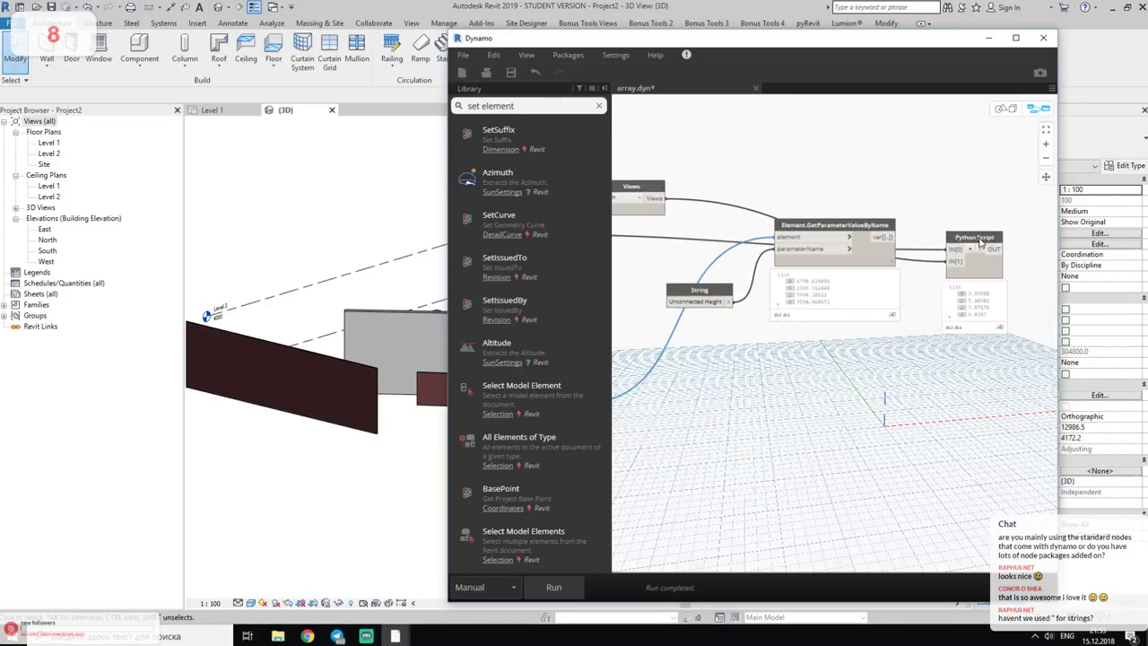
{"action": "left_click_drag", "start_coordinate": [981, 241], "coordinate": [888, 413]}
{"action": "middle_click_drag", "start_coordinate": [619, 430], "coordinate": [704, 401]}
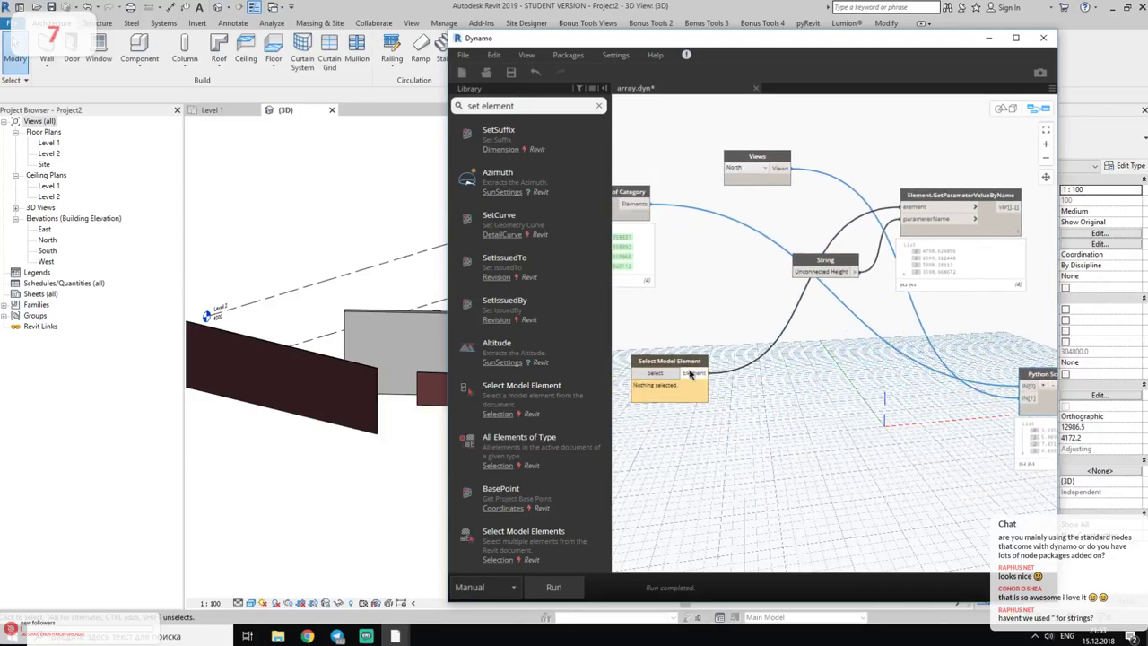
{"action": "left_click_drag", "start_coordinate": [691, 374], "coordinate": [1025, 386]}
{"action": "middle_click_drag", "start_coordinate": [669, 385], "coordinate": [766, 386]}
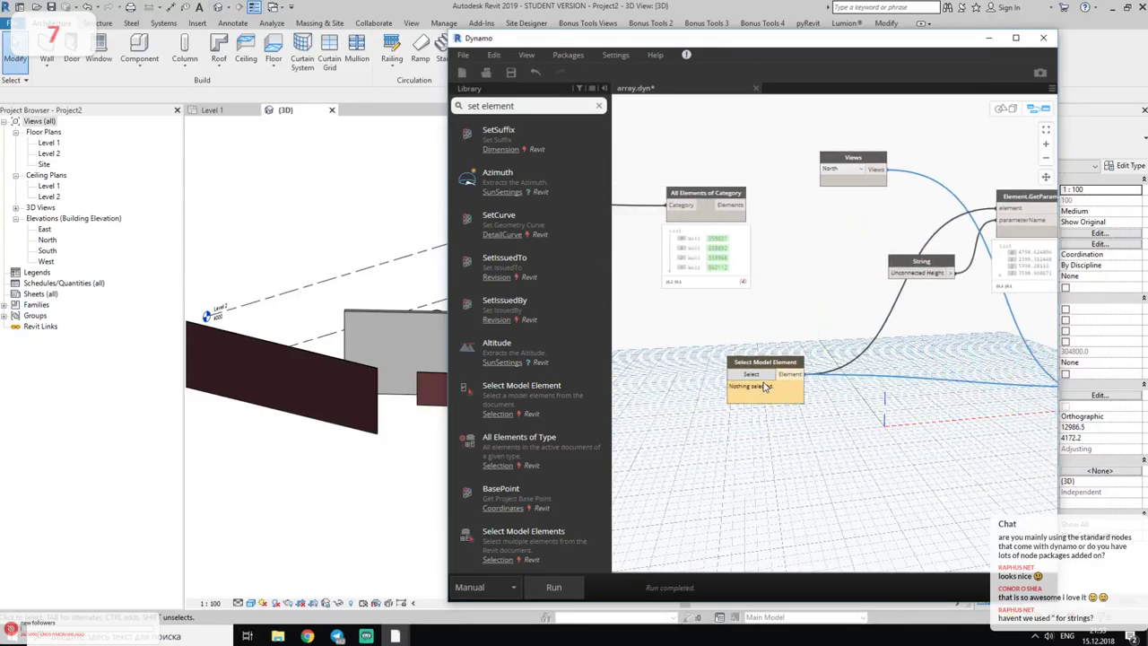
- Pick wall 360112 in the Revit model and inspect its selection there
{"action": "left_click", "coordinate": [754, 374]}
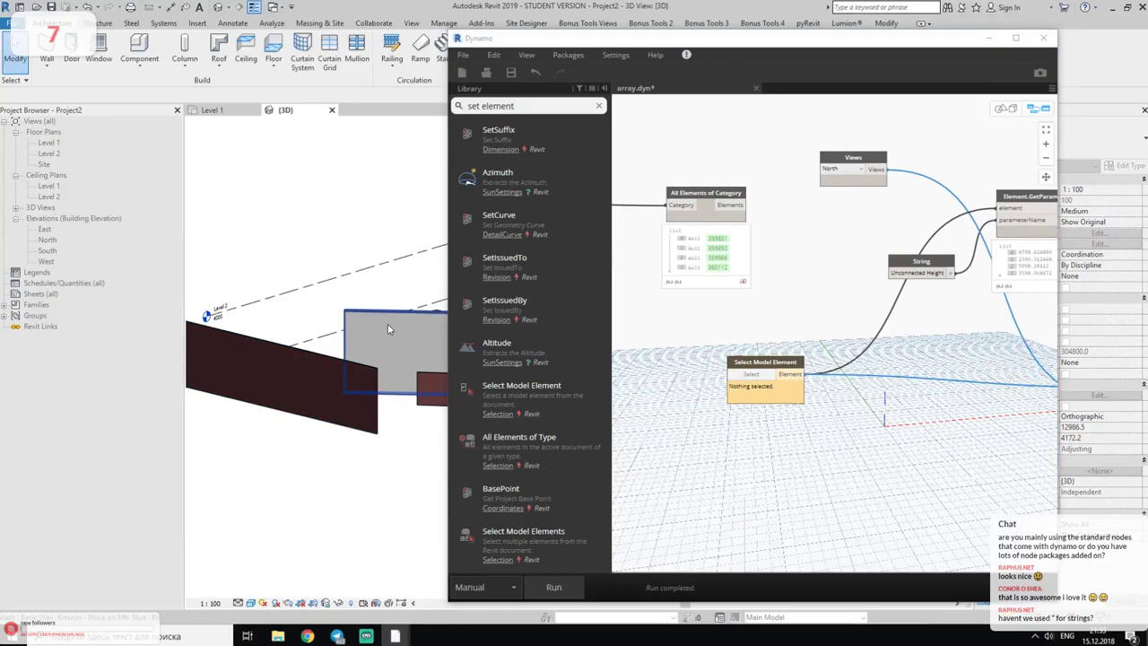
{"action": "left_click", "coordinate": [352, 412]}
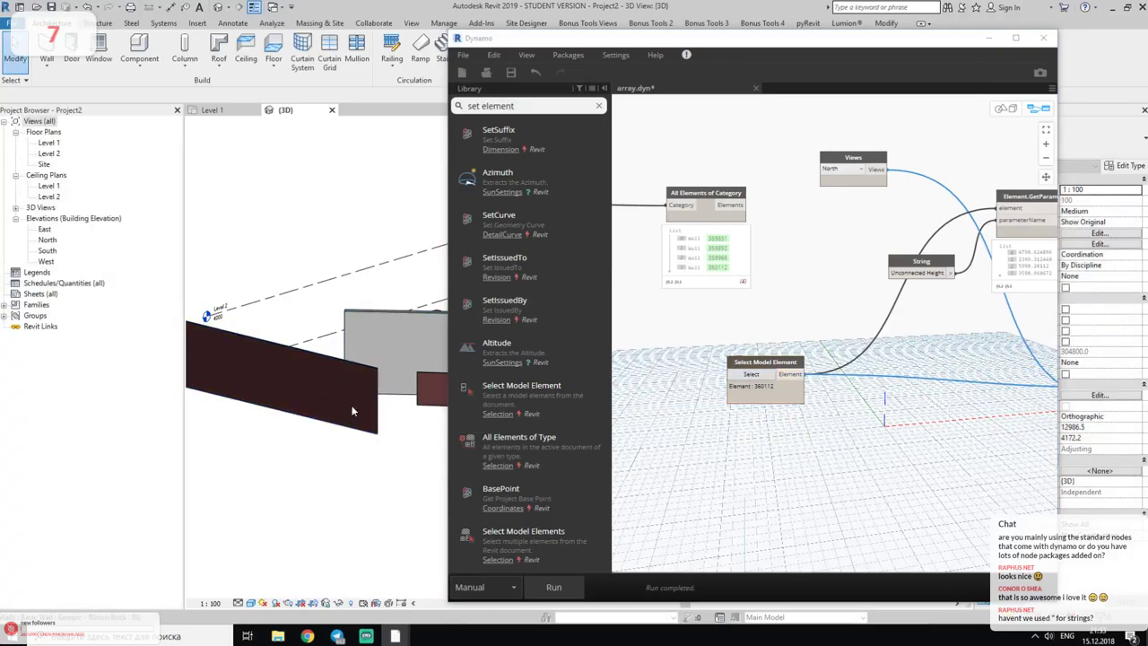
{"action": "left_click", "coordinate": [395, 339]}
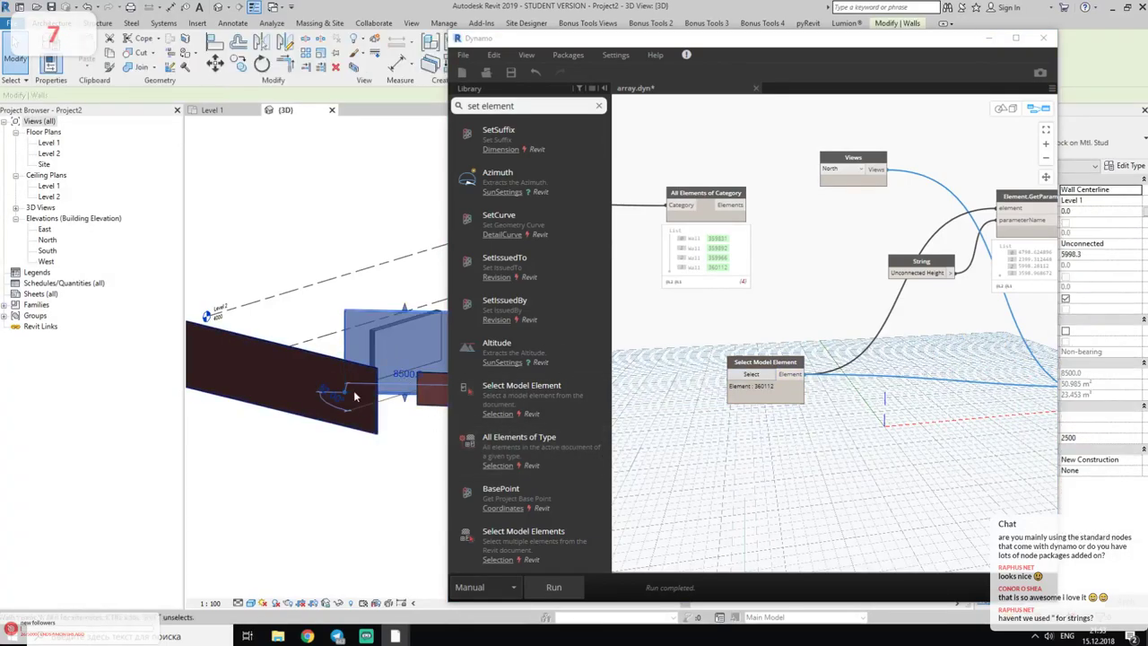
{"action": "left_click", "coordinate": [360, 374]}
{"action": "left_click", "coordinate": [360, 473]}
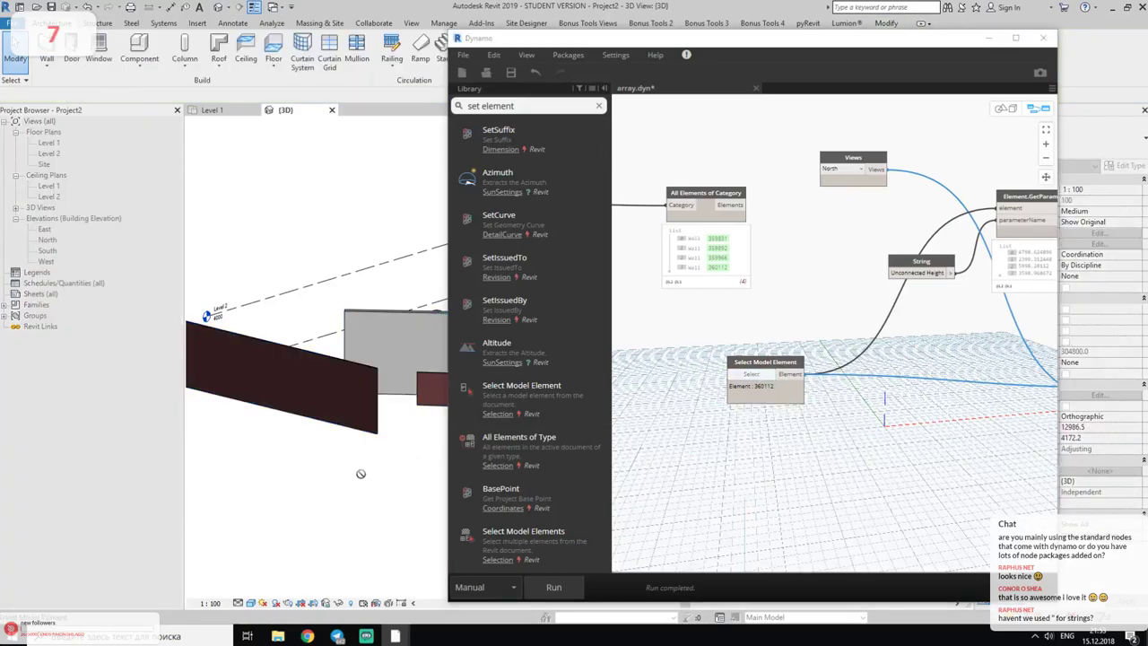
{"action": "left_click", "coordinate": [752, 457]}
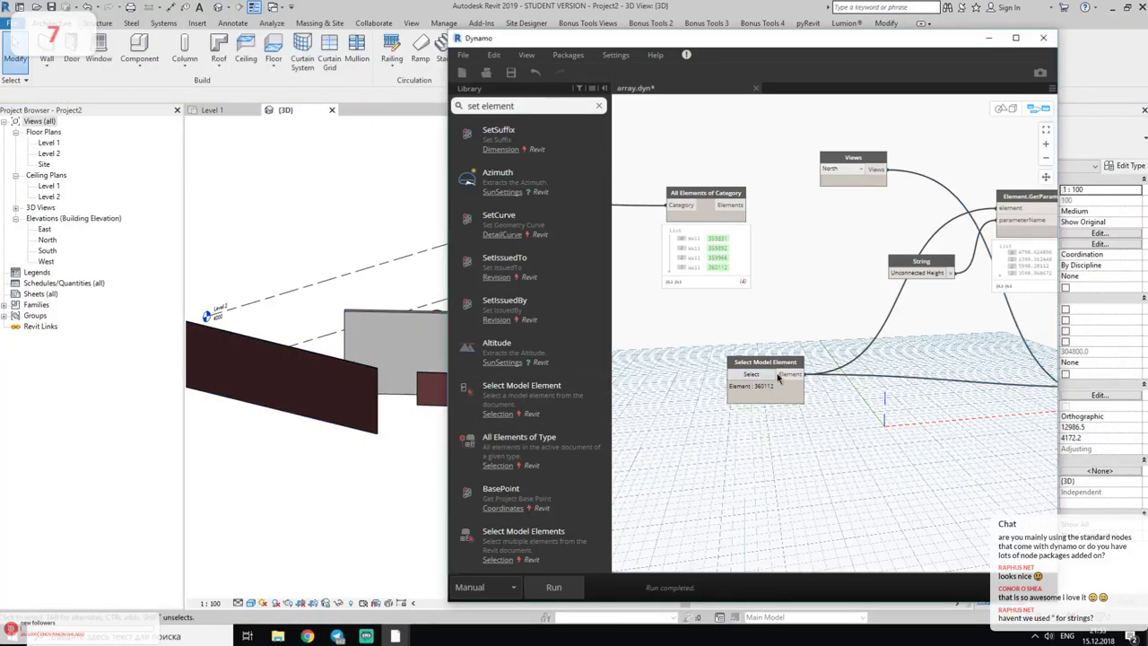
{"action": "left_click_drag", "start_coordinate": [779, 377], "coordinate": [678, 370]}
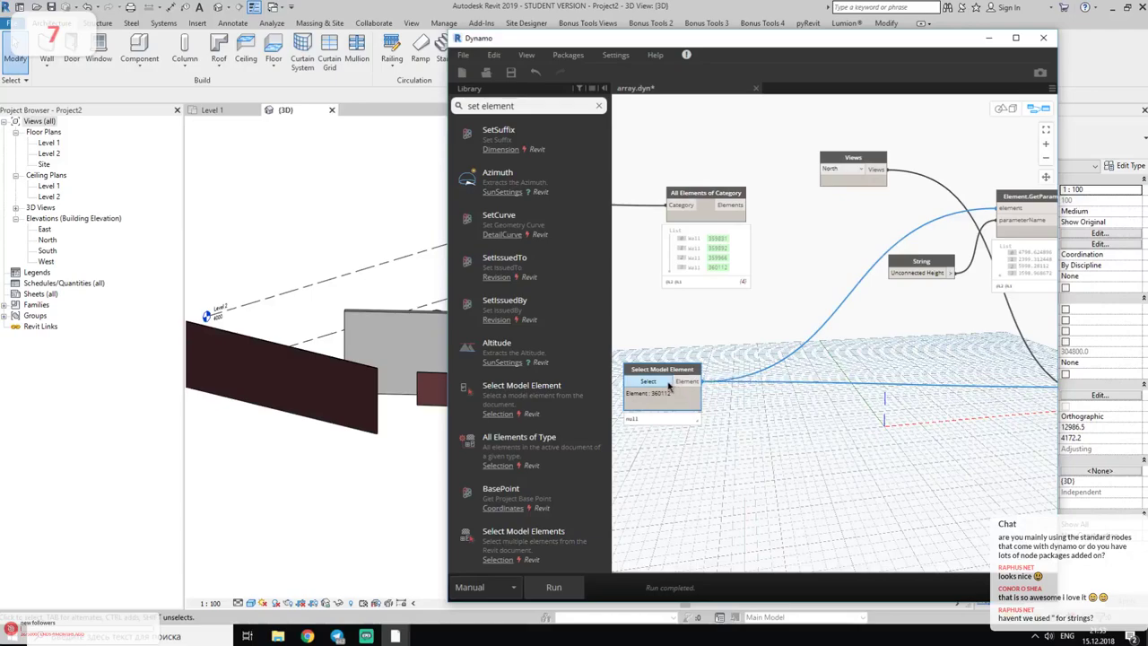
- Re-pick a different wall with the Select Model Element node
{"action": "left_click", "coordinate": [667, 382]}
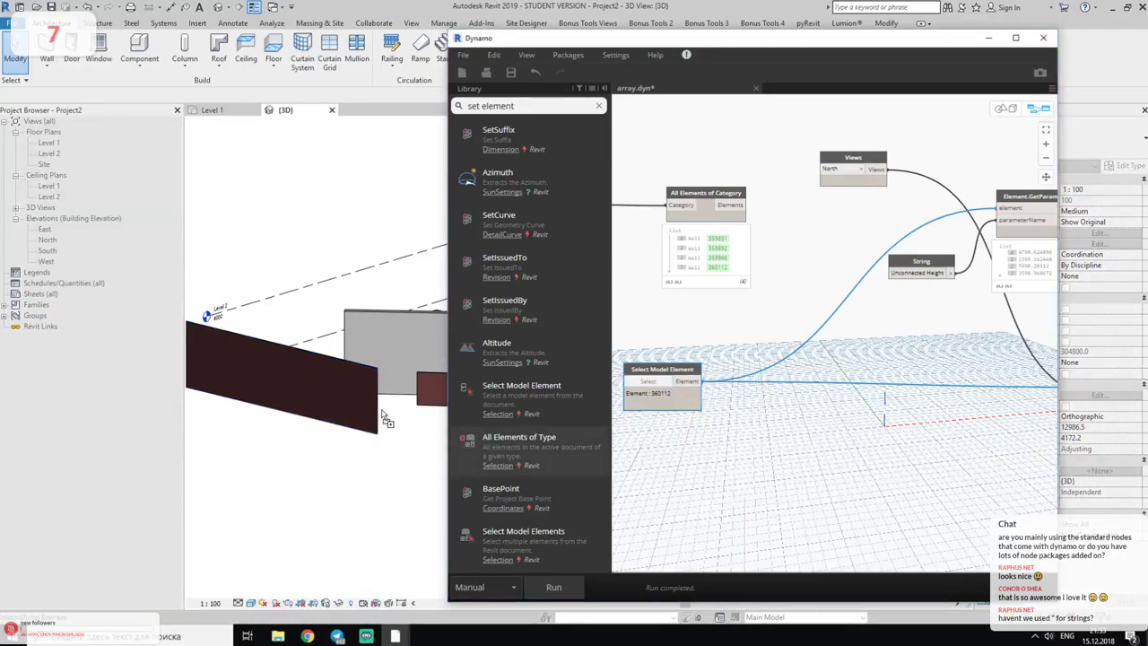
{"action": "left_click", "coordinate": [343, 364]}
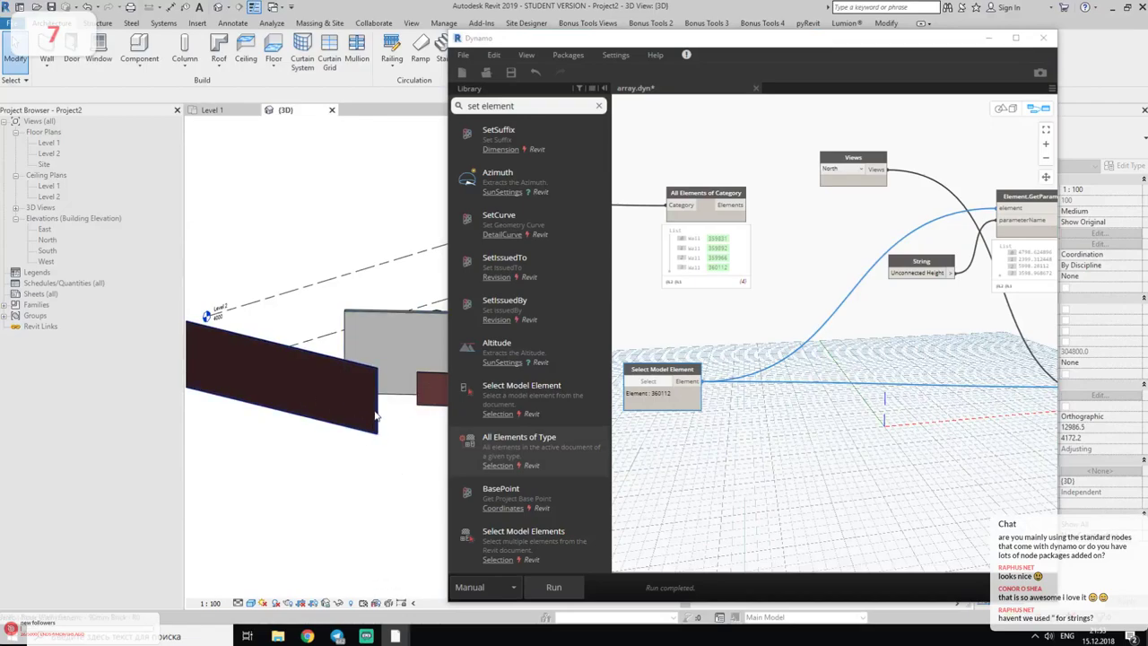
{"action": "left_click", "coordinate": [367, 400]}
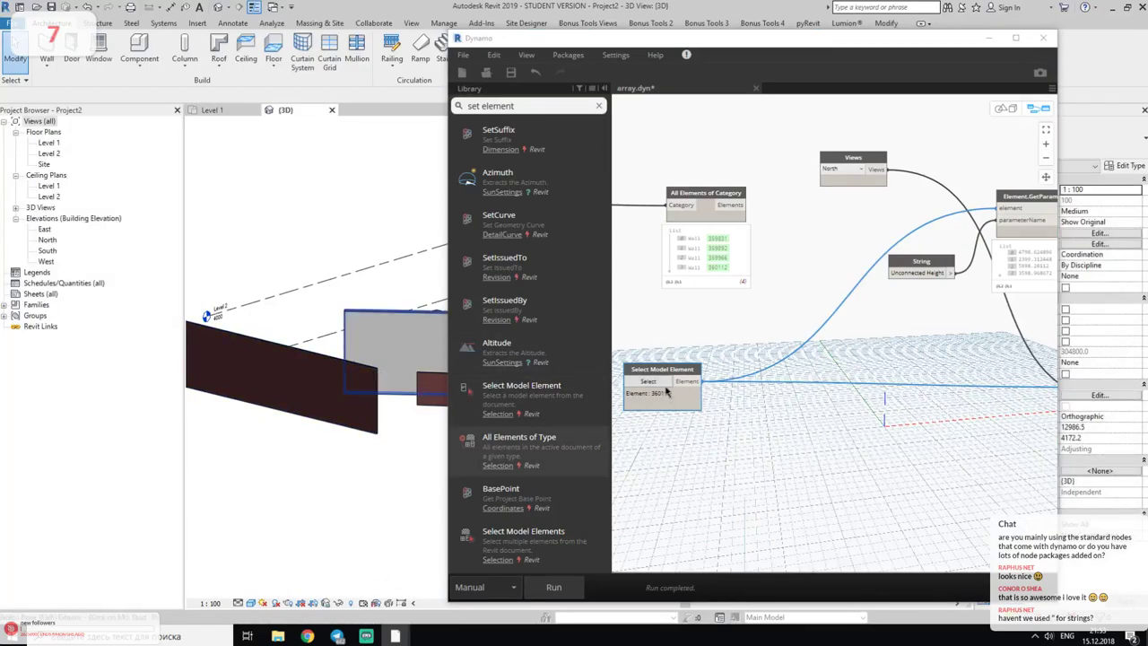
{"action": "mouse_move", "coordinate": [679, 377]}
{"action": "left_mouse_down"}
{"action": "mouse_move", "coordinate": [693, 367]}
{"action": "mouse_move", "coordinate": [672, 424]}
{"action": "left_mouse_up"}
- Duplicate the Select Model Element node and pick wall 359892 in the copy
{"action": "key", "text": "ctrl+c"}
{"action": "key", "text": "ctrl+v"}
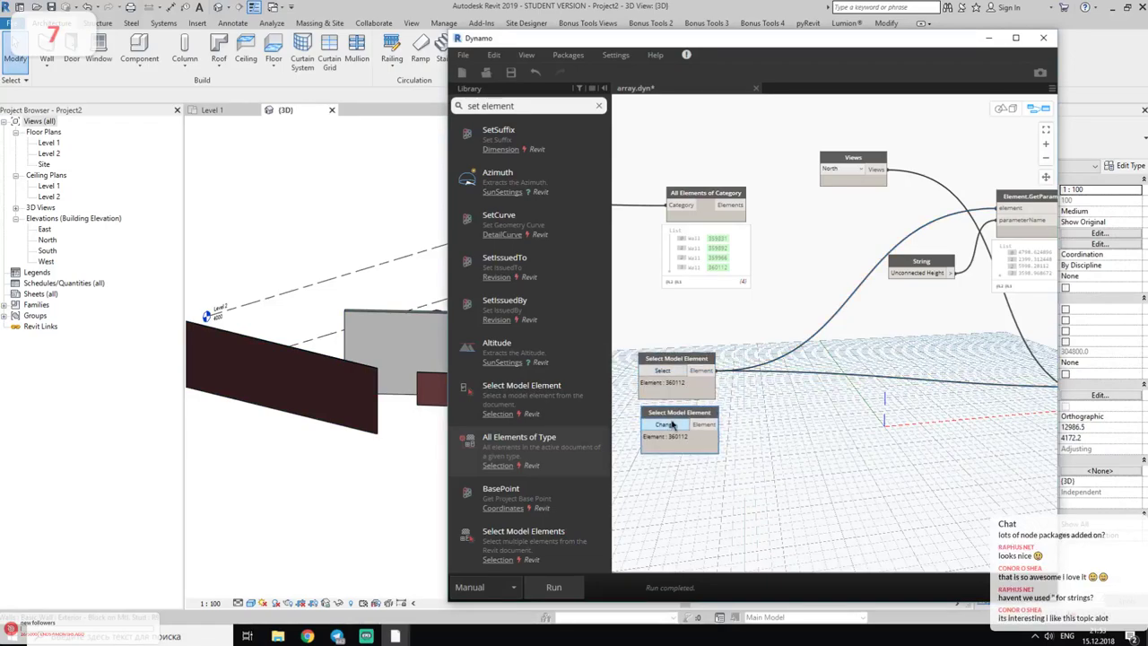
{"action": "left_click", "coordinate": [671, 425]}
{"action": "left_click", "coordinate": [287, 377]}
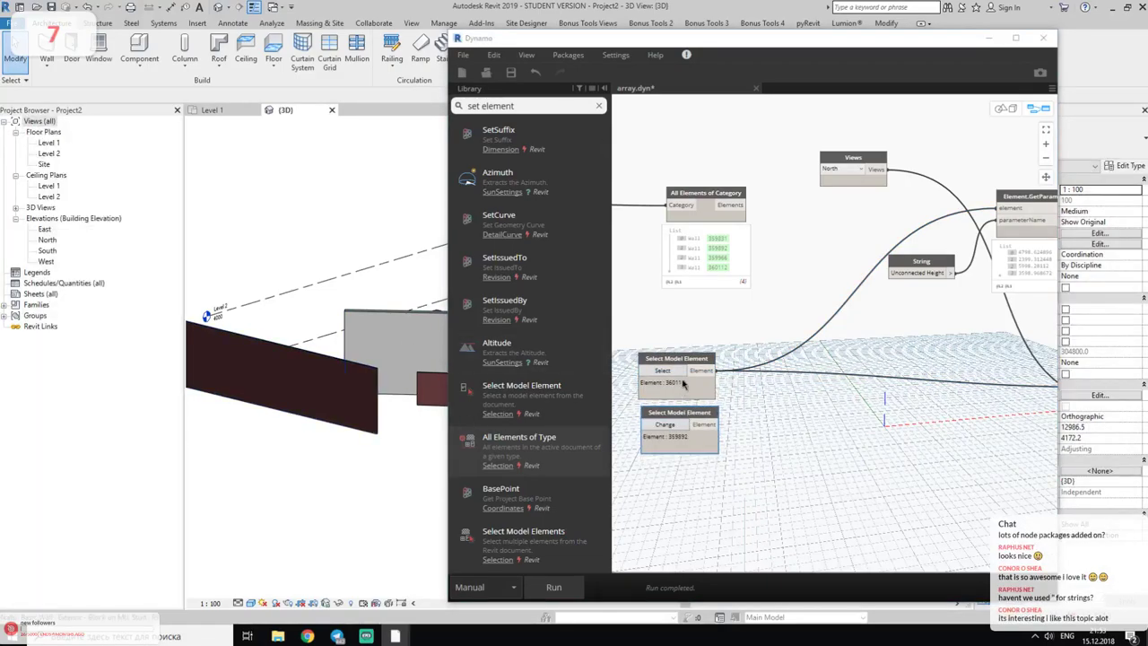
{"action": "right_click", "coordinate": [830, 456]}
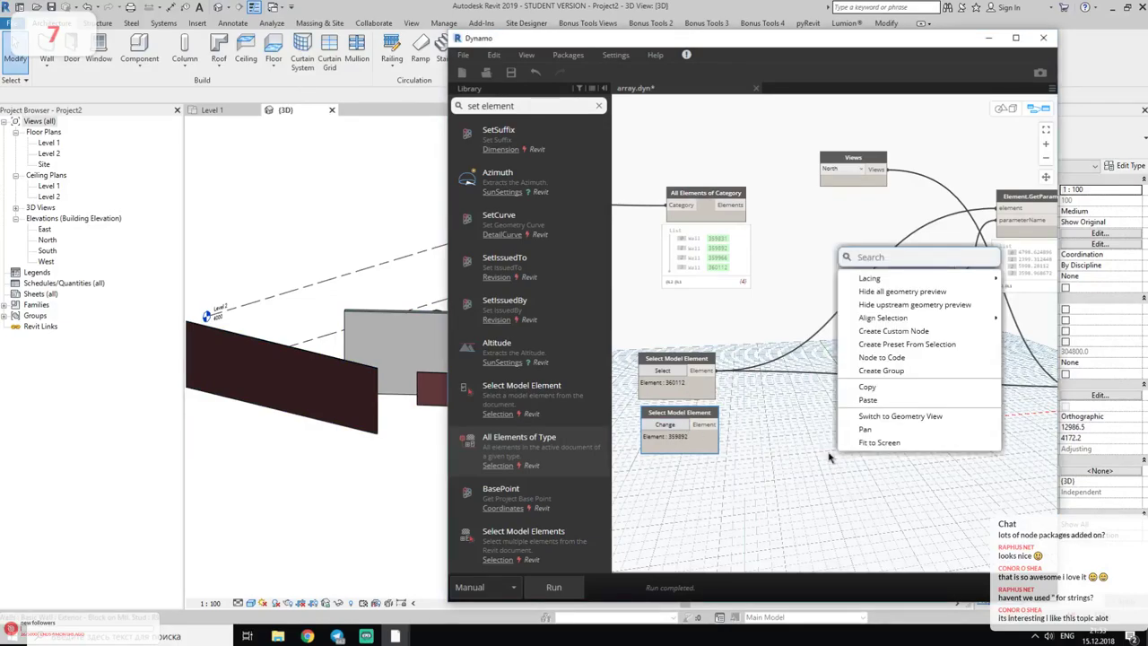
{"action": "type", "text": "jo"}
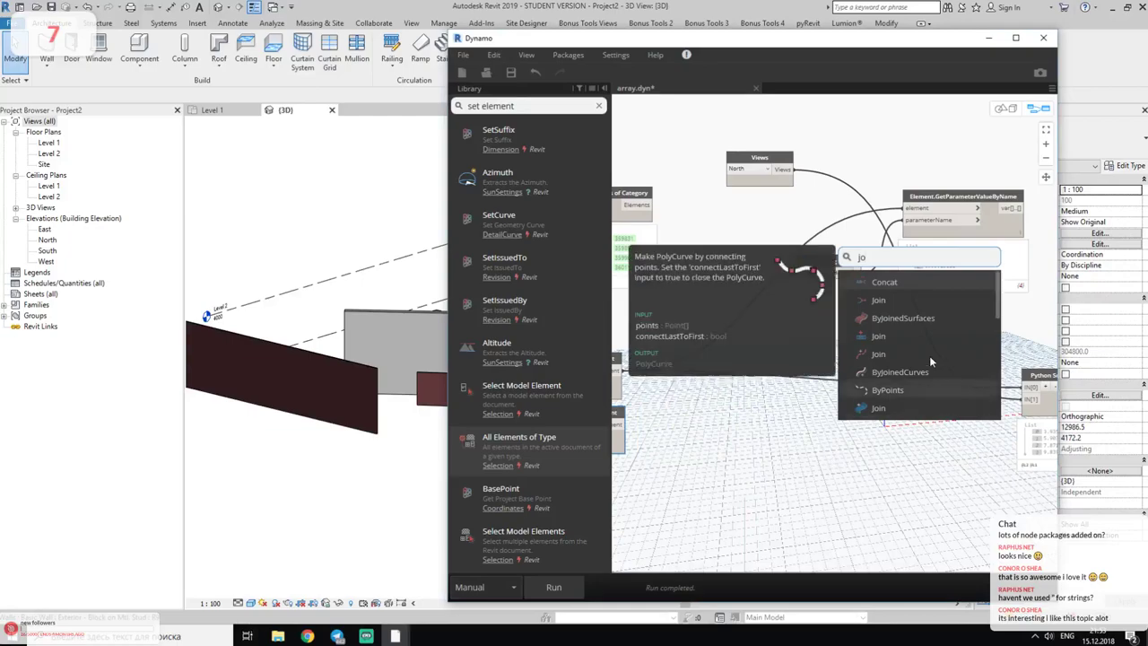
- Place a String.Join node beside the two wall picker nodes
{"action": "left_click", "coordinate": [904, 305]}
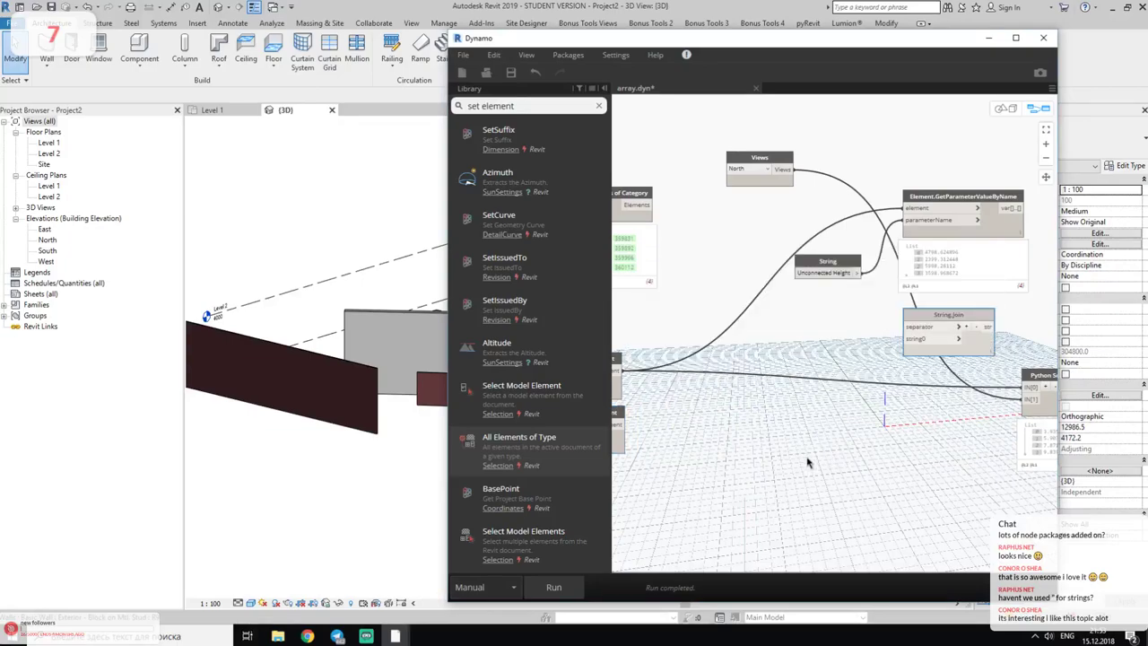
{"action": "scroll", "coordinate": [807, 463], "scroll_direction": "down", "scroll_amount": 1}
{"action": "scroll", "coordinate": [807, 485], "scroll_direction": "down", "scroll_amount": 1}
{"action": "scroll", "coordinate": [762, 422], "scroll_direction": "down", "scroll_amount": 1}
{"action": "scroll", "coordinate": [706, 360], "scroll_direction": "down", "scroll_amount": 1}
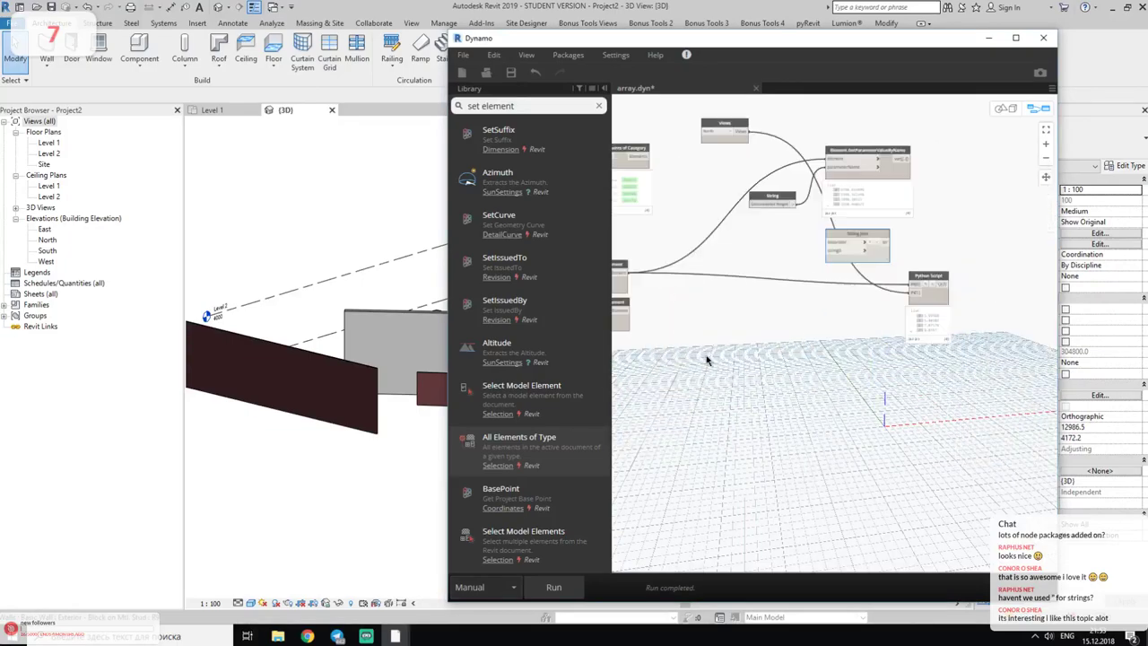
{"action": "scroll", "coordinate": [808, 269], "scroll_direction": "up", "scroll_amount": 1}
{"action": "scroll", "coordinate": [807, 260], "scroll_direction": "up", "scroll_amount": 1}
{"action": "left_click_drag", "start_coordinate": [813, 244], "coordinate": [715, 325]}
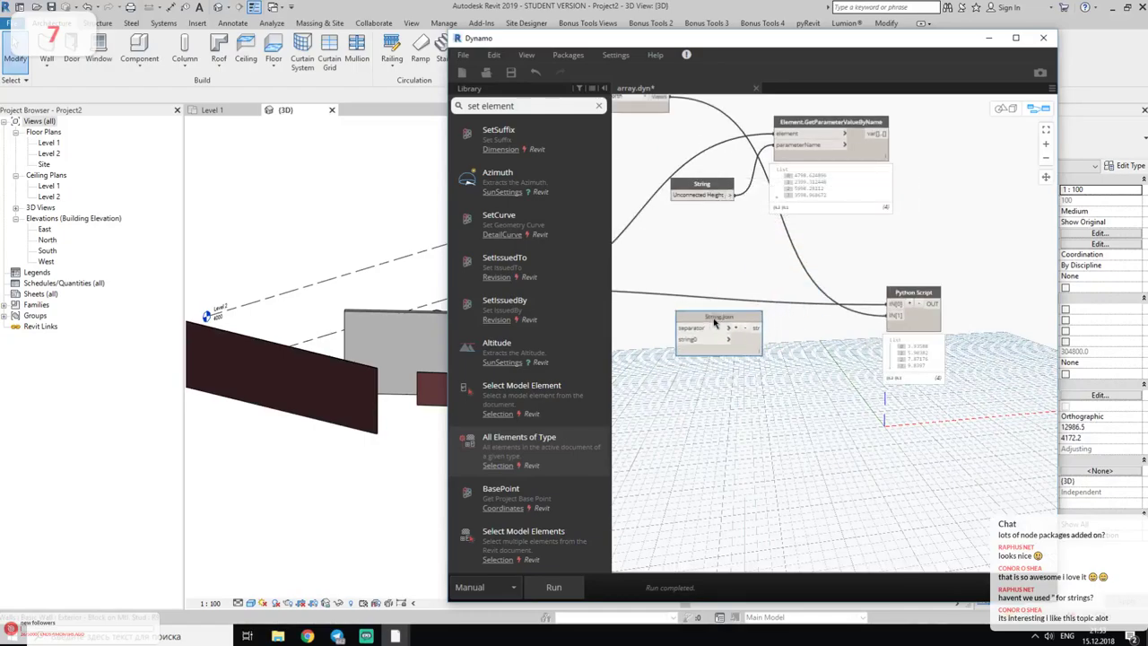
{"action": "middle_click_drag", "start_coordinate": [715, 325], "coordinate": [909, 350]}
{"action": "left_click_drag", "start_coordinate": [898, 356], "coordinate": [824, 351]}
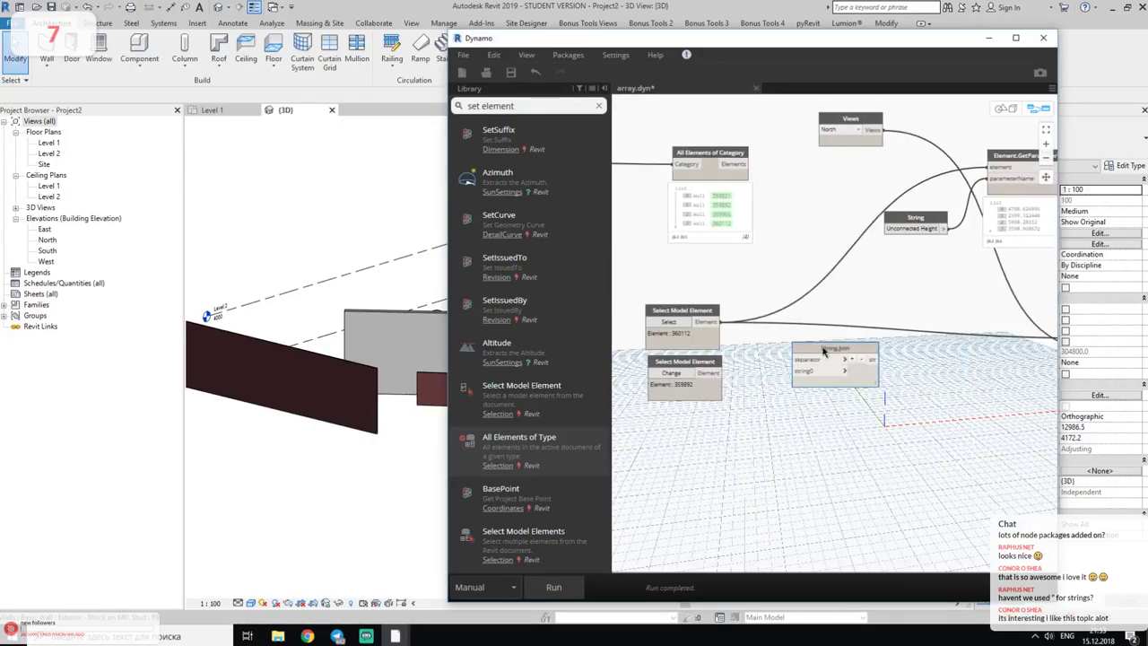
- Add a string1 input, wire both picked walls into String.Join, run, then select it for removal
{"action": "left_click", "coordinate": [851, 359]}
{"action": "left_click_drag", "start_coordinate": [708, 321], "coordinate": [797, 370]}
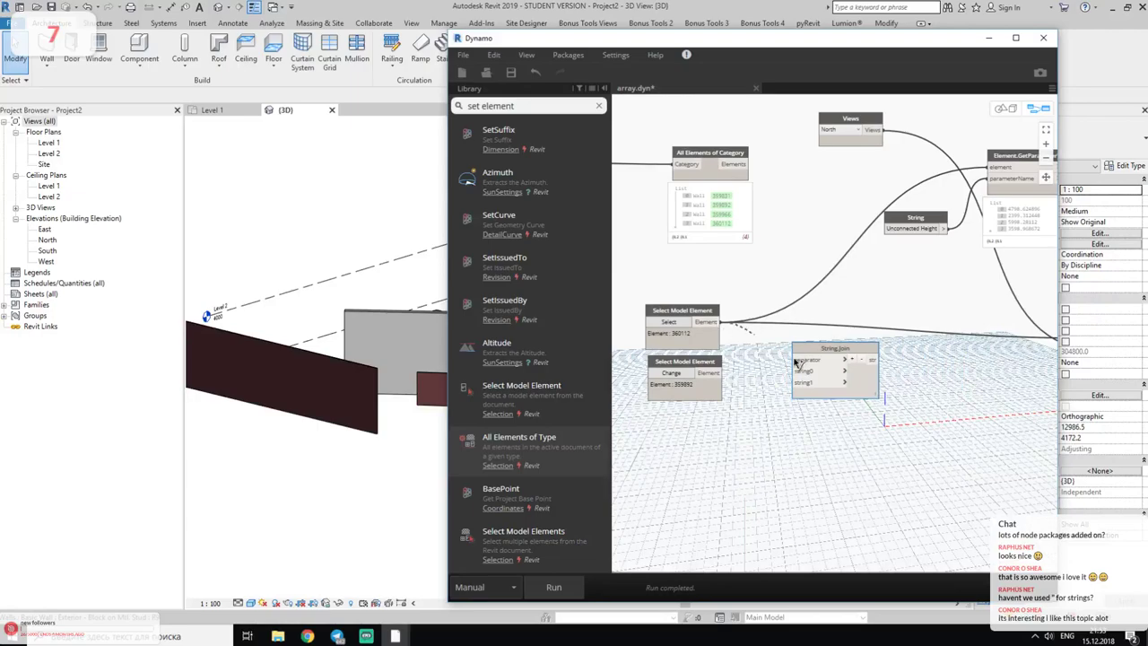
{"action": "left_click_drag", "start_coordinate": [700, 369], "coordinate": [797, 382]}
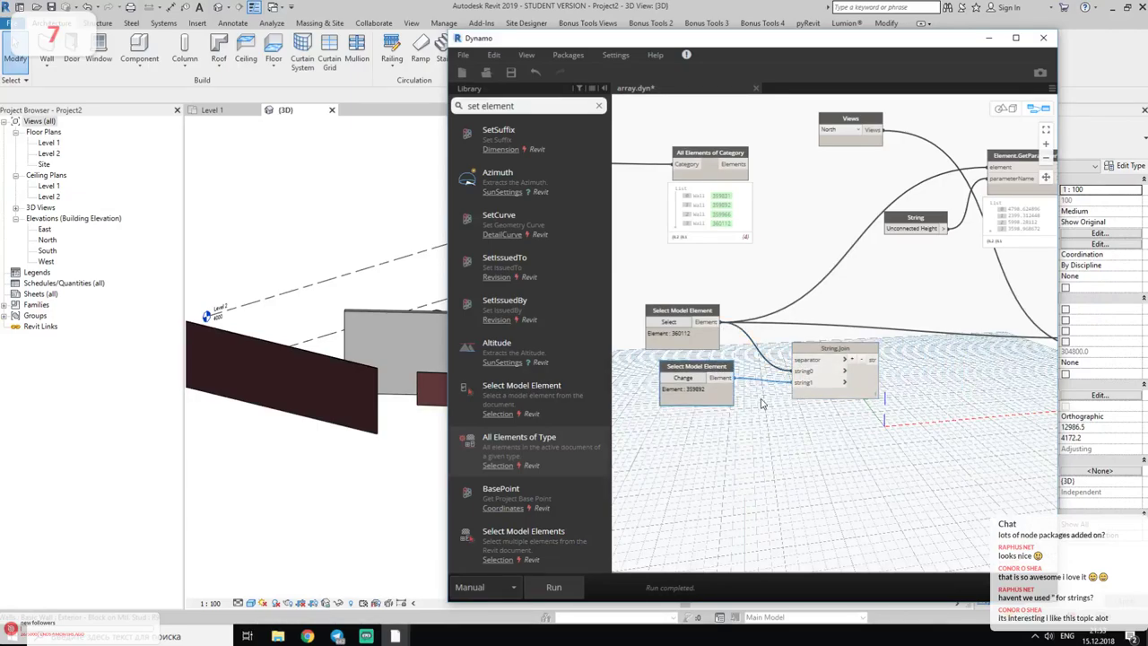
{"action": "left_click_drag", "start_coordinate": [718, 369], "coordinate": [704, 363]}
{"action": "left_click", "coordinate": [567, 584]}
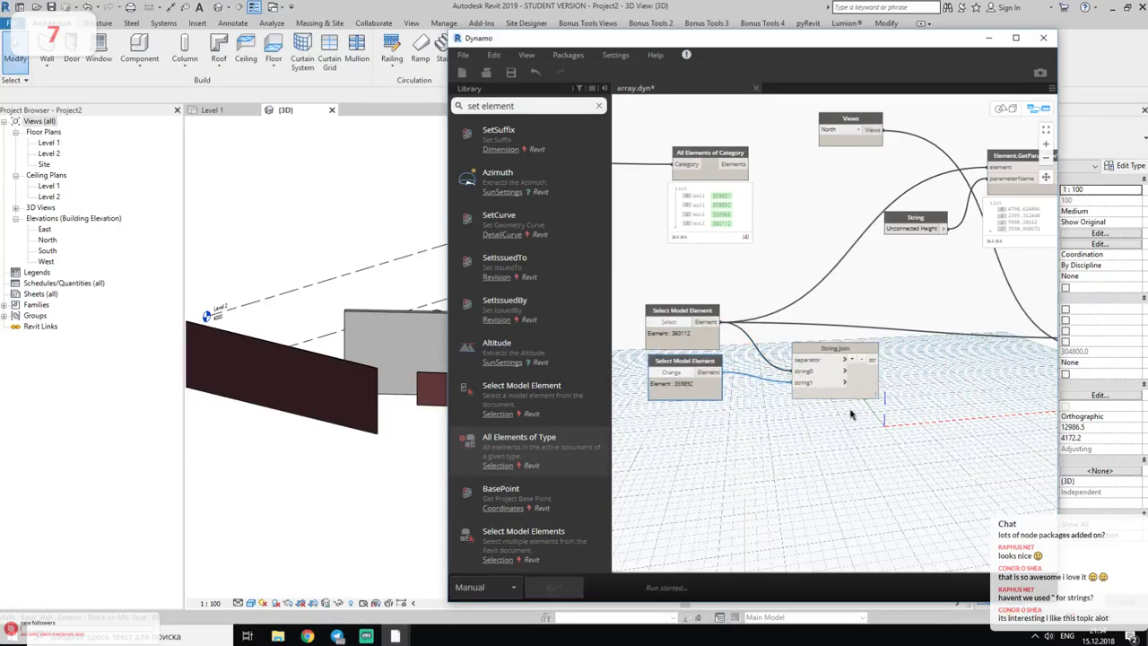
{"action": "left_click", "coordinate": [875, 406]}
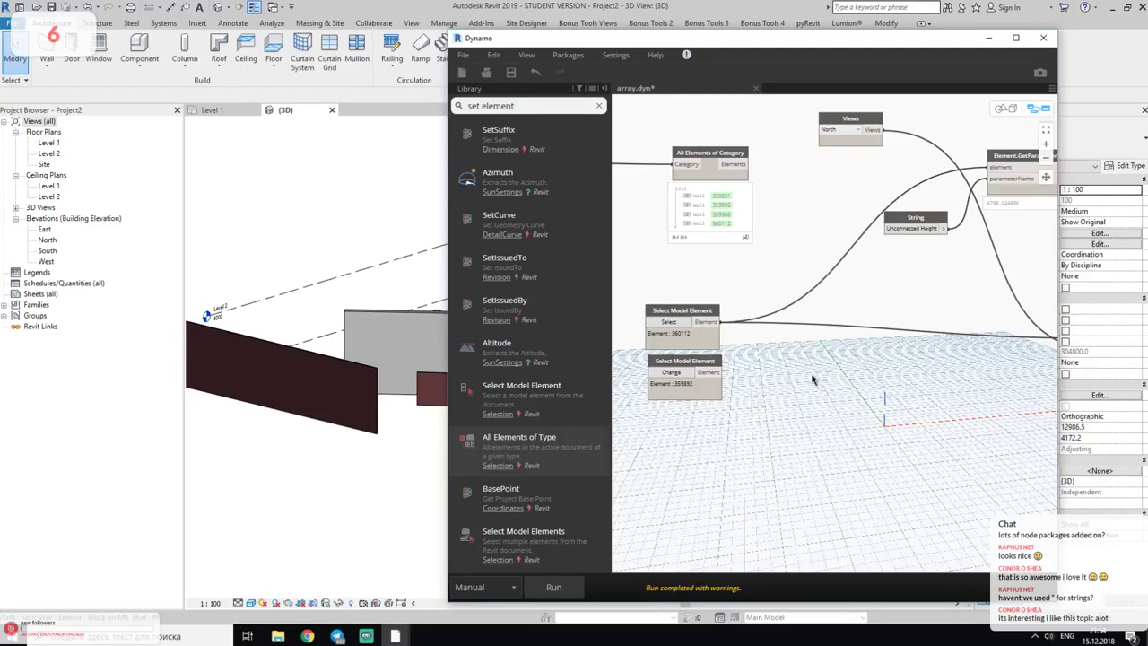
- Add an IndexOf node, then replace it with a List.Create node
{"action": "right_click", "coordinate": [815, 386]}
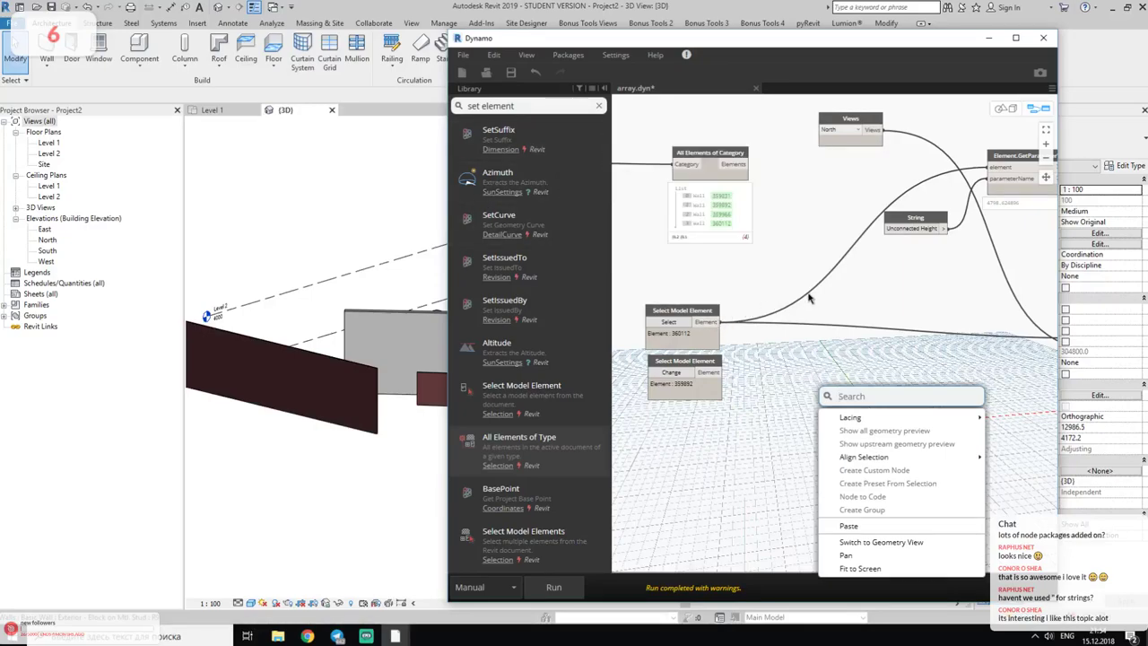
{"action": "type", "text": "index"}
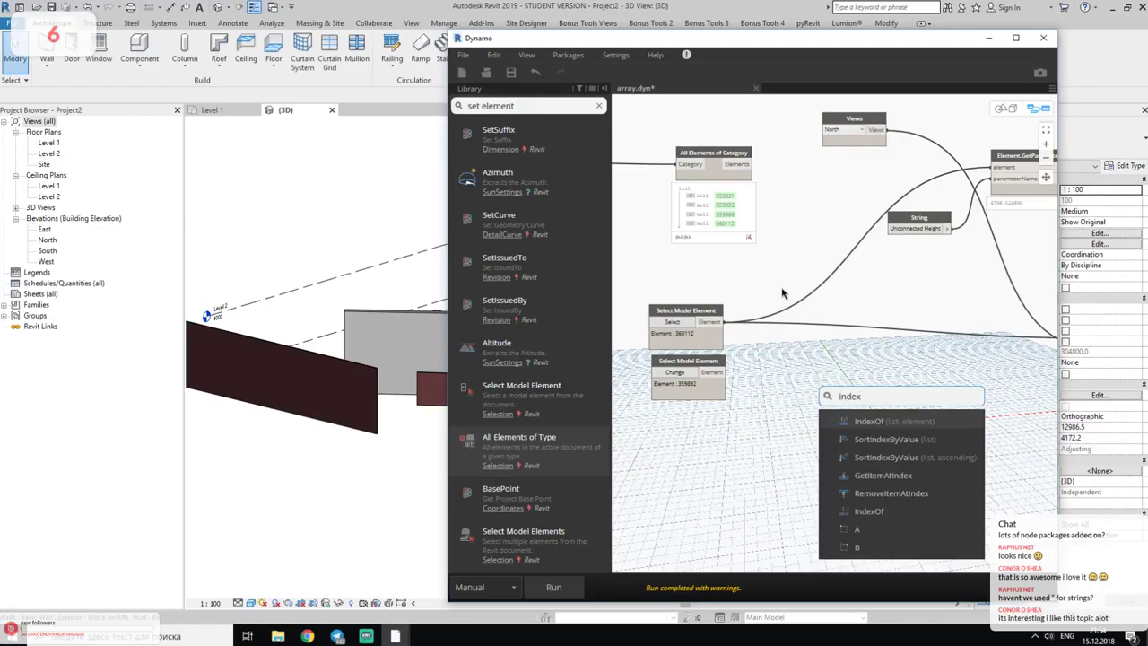
{"action": "left_click", "coordinate": [871, 421]}
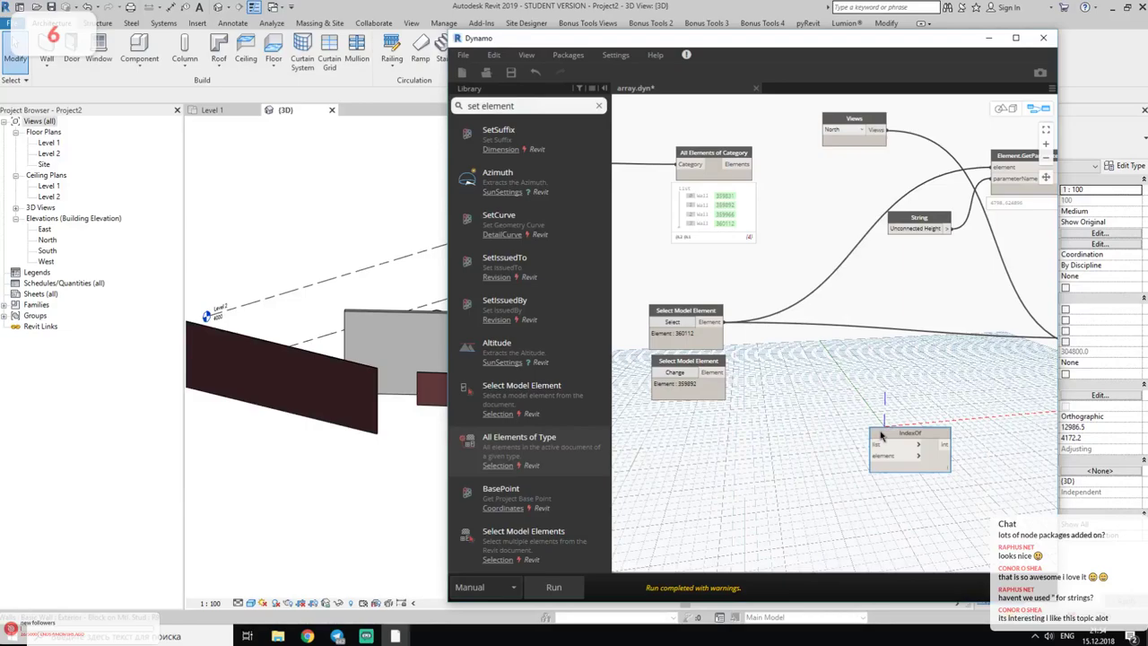
{"action": "left_click_drag", "start_coordinate": [883, 428], "coordinate": [826, 386]}
{"action": "right_click", "coordinate": [760, 429]}
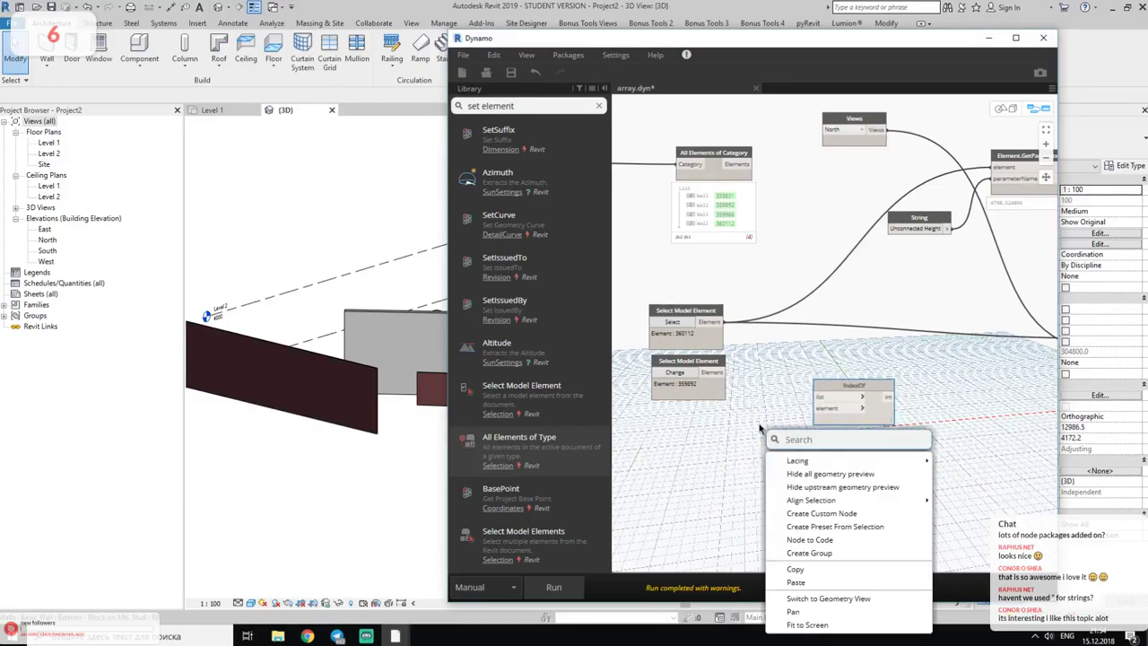
{"action": "type", "text": "list"}
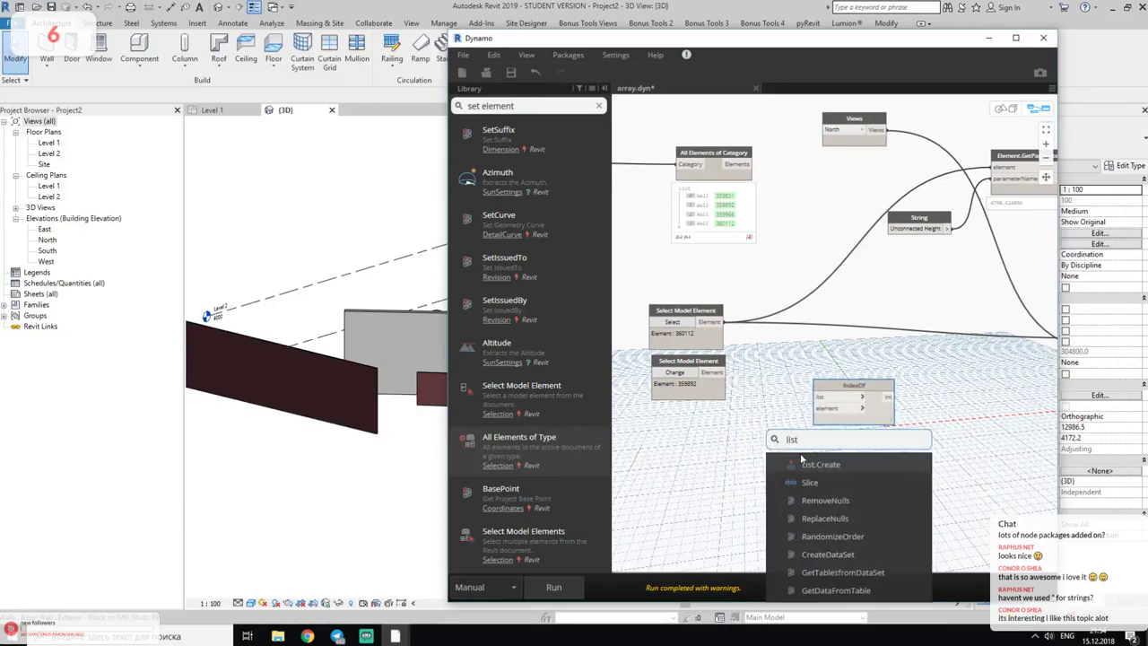
{"action": "left_click", "coordinate": [844, 465]}
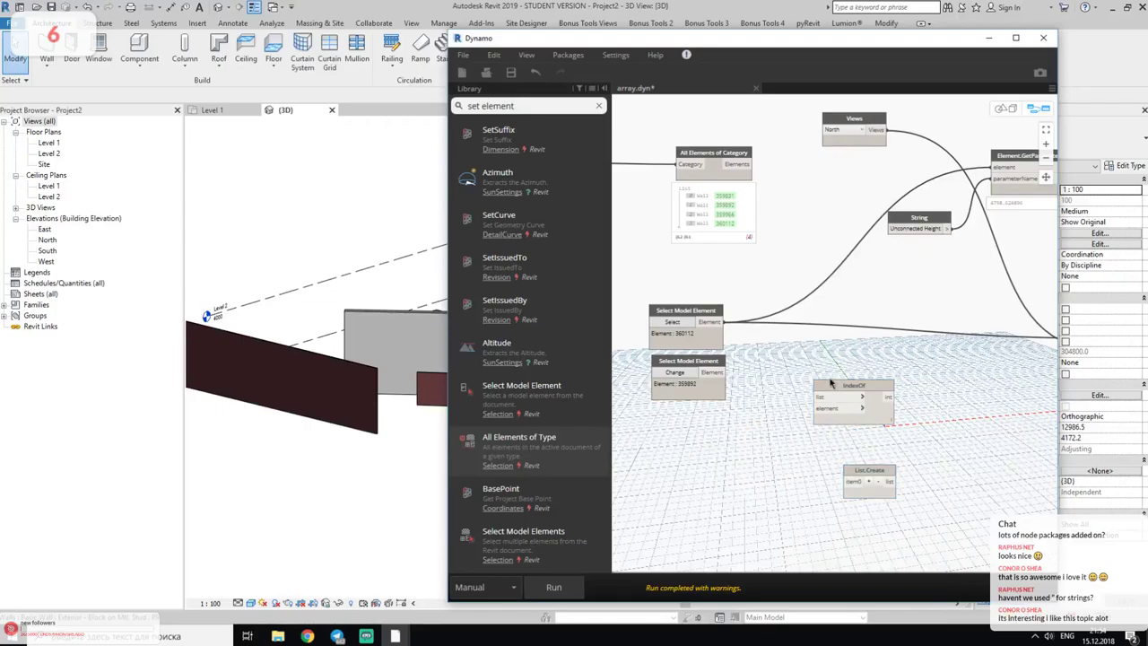
{"action": "left_click", "coordinate": [852, 388]}
{"action": "key", "text": "Delete"}
- Give List.Create two inputs and wire the two selected walls into item0 and item1
{"action": "left_click", "coordinate": [867, 481]}
{"action": "left_click", "coordinate": [867, 481]}
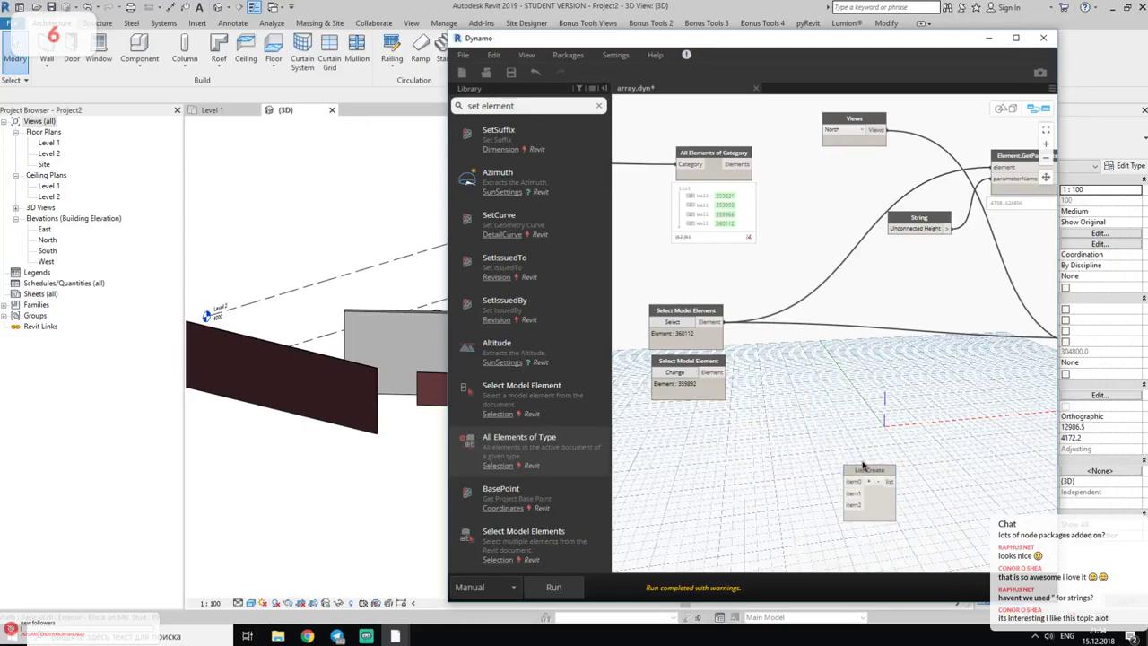
{"action": "left_click_drag", "start_coordinate": [865, 472], "coordinate": [823, 372]}
{"action": "left_click_drag", "start_coordinate": [721, 321], "coordinate": [806, 380]}
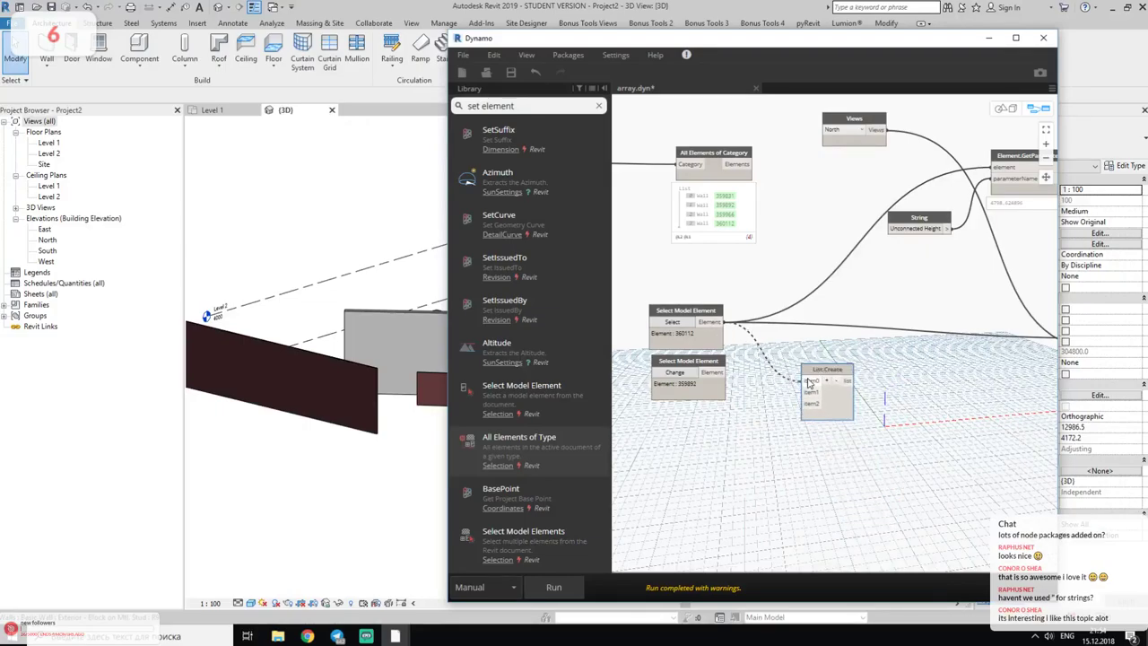
{"action": "left_click_drag", "start_coordinate": [718, 375], "coordinate": [810, 392]}
- Reposition List.Create and bring the Python Script node into view
{"action": "left_click", "coordinate": [848, 381]}
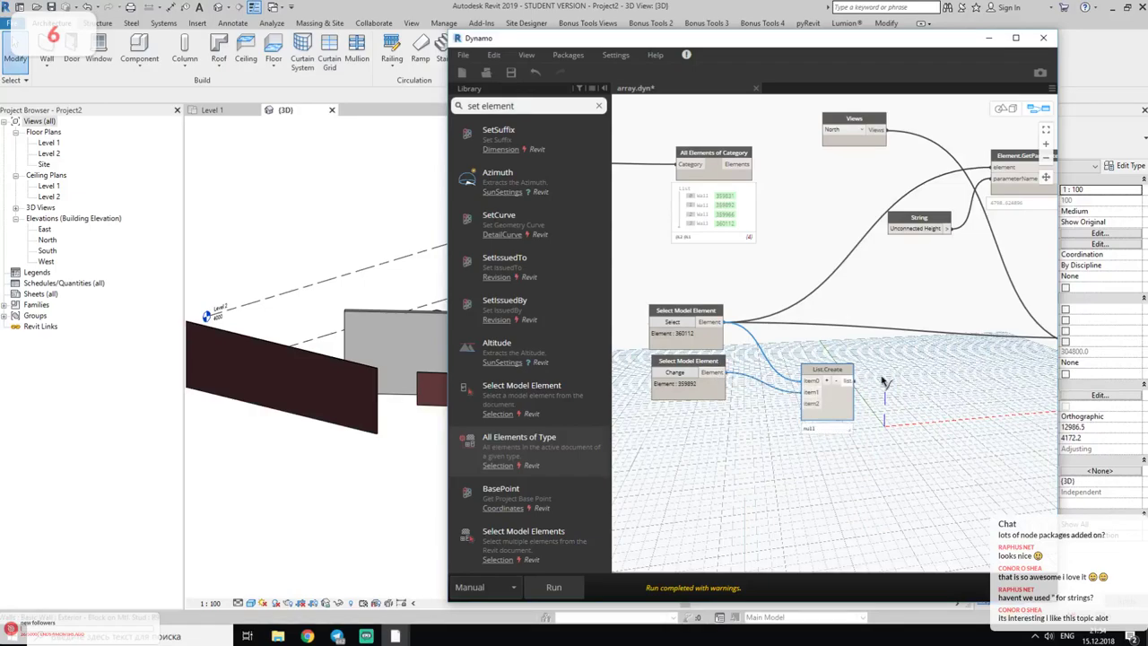
{"action": "middle_click_drag", "start_coordinate": [944, 389], "coordinate": [837, 389]}
{"action": "left_click", "coordinate": [763, 387]}
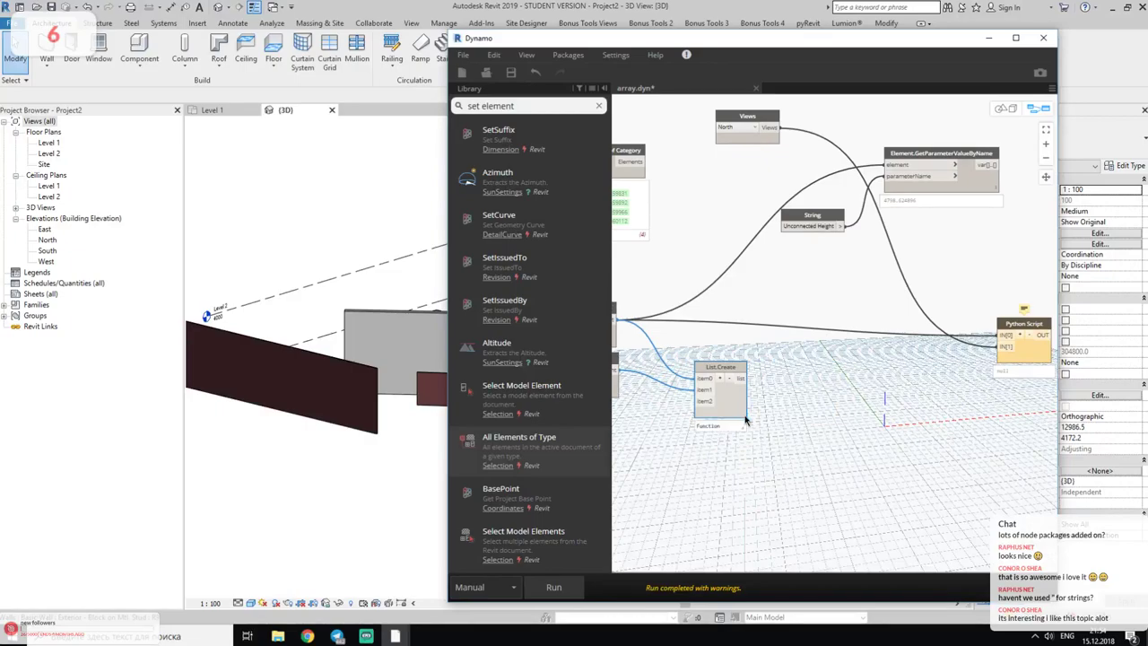
{"action": "left_click", "coordinate": [740, 428]}
{"action": "mouse_move", "coordinate": [740, 428]}
{"action": "middle_mouse_down"}
{"action": "mouse_move", "coordinate": [776, 404]}
{"action": "mouse_move", "coordinate": [742, 427]}
{"action": "middle_mouse_up"}
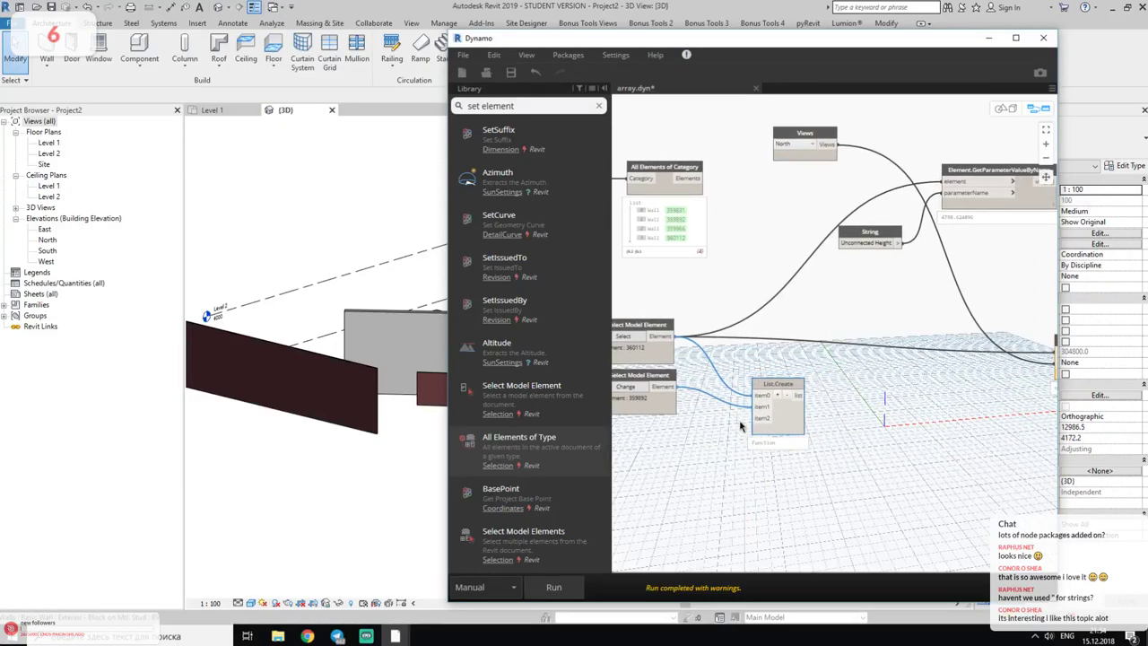
{"action": "left_click_drag", "start_coordinate": [767, 399], "coordinate": [837, 393]}
{"action": "mouse_move", "coordinate": [793, 334]}
{"action": "middle_mouse_down"}
{"action": "mouse_move", "coordinate": [930, 341]}
{"action": "mouse_move", "coordinate": [778, 347]}
{"action": "middle_mouse_up"}
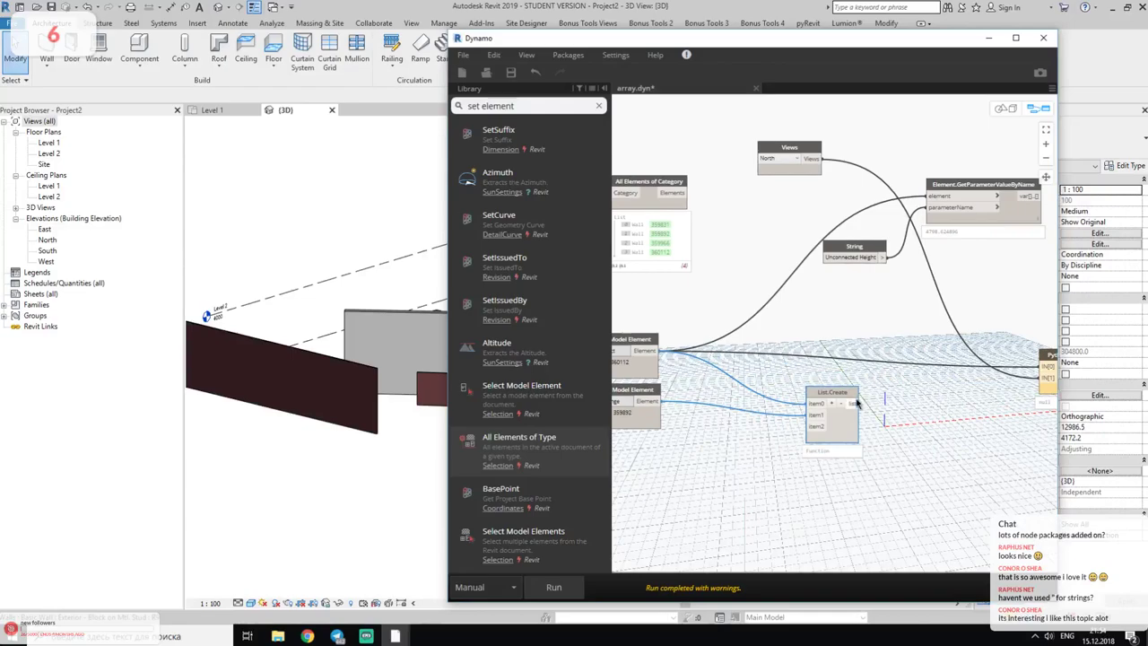
{"action": "mouse_move", "coordinate": [861, 403]}
{"action": "left_mouse_down"}
{"action": "mouse_move", "coordinate": [944, 175]}
{"action": "mouse_move", "coordinate": [930, 196]}
{"action": "left_mouse_up"}
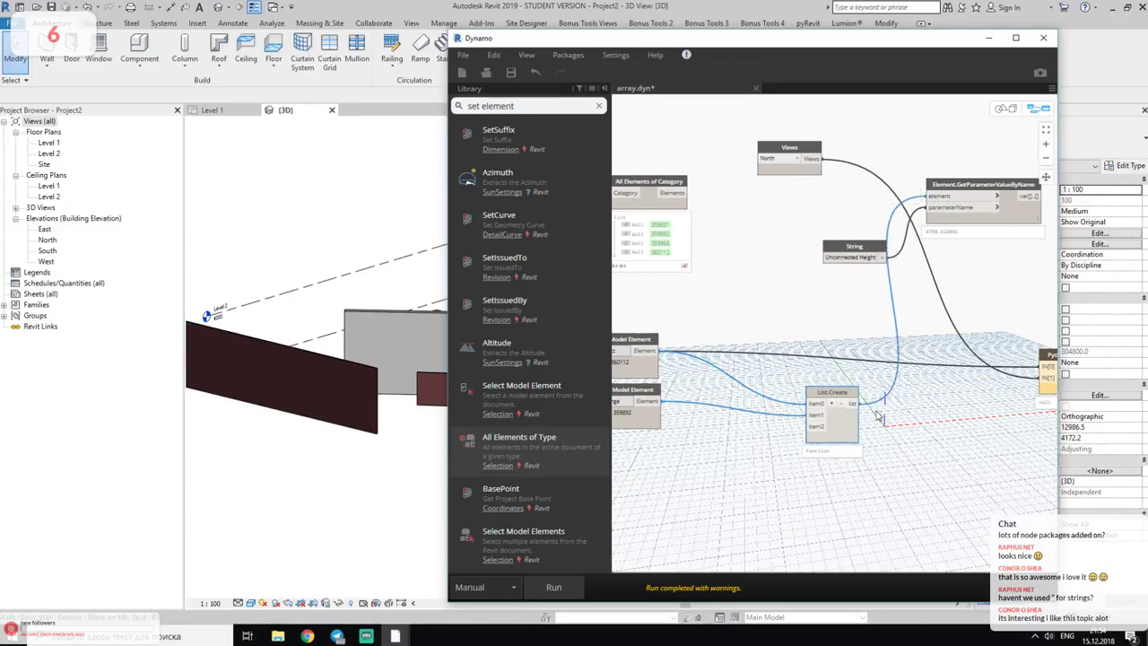
- Wire the wall list into the Python Script's IN[0] and run the graph
{"action": "left_click_drag", "start_coordinate": [854, 404], "coordinate": [1042, 368]}
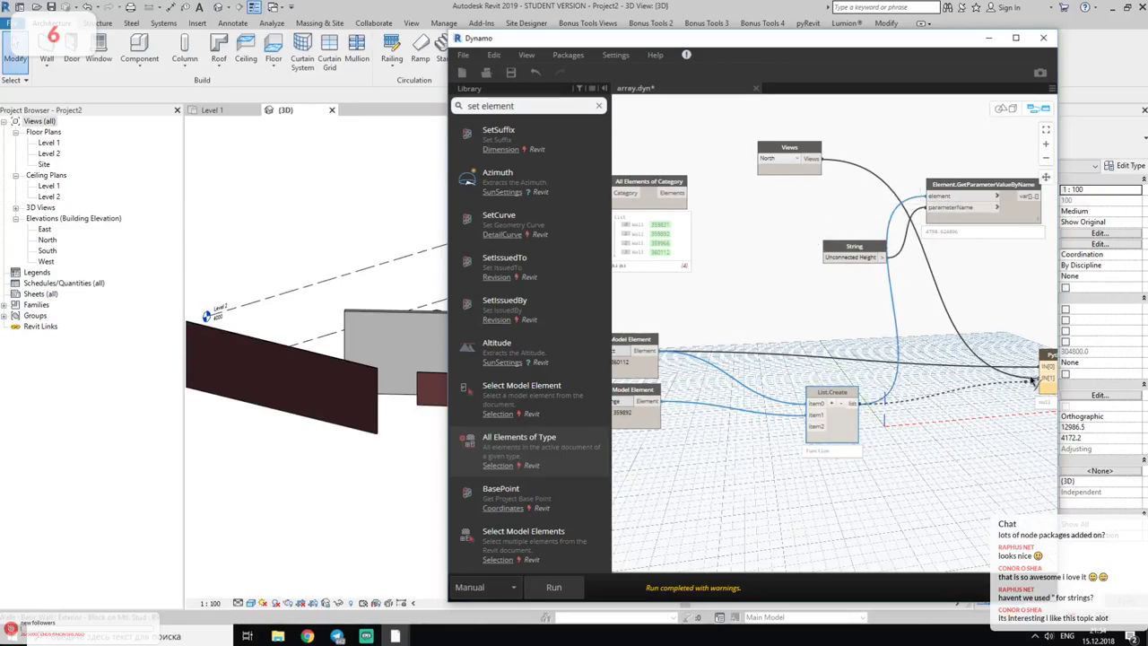
{"action": "left_click", "coordinate": [554, 587]}
{"action": "middle_click_drag", "start_coordinate": [834, 475], "coordinate": [727, 489]}
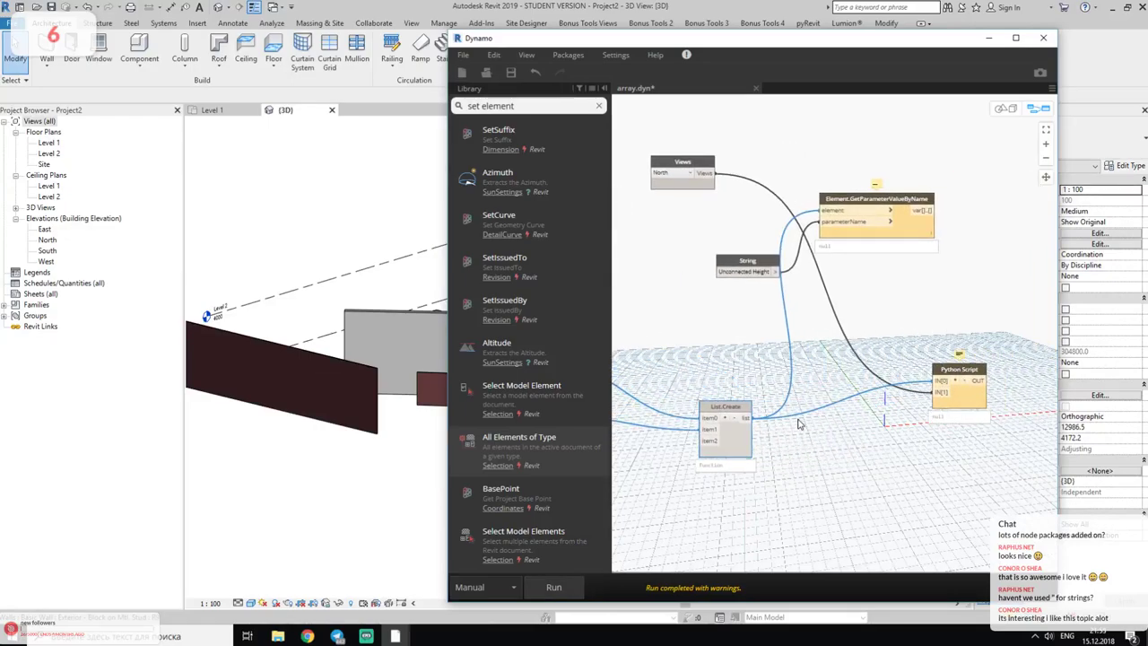
{"action": "scroll", "coordinate": [778, 442], "scroll_direction": "down", "scroll_amount": 2}
{"action": "scroll", "coordinate": [779, 442], "scroll_direction": "down", "scroll_amount": 1}
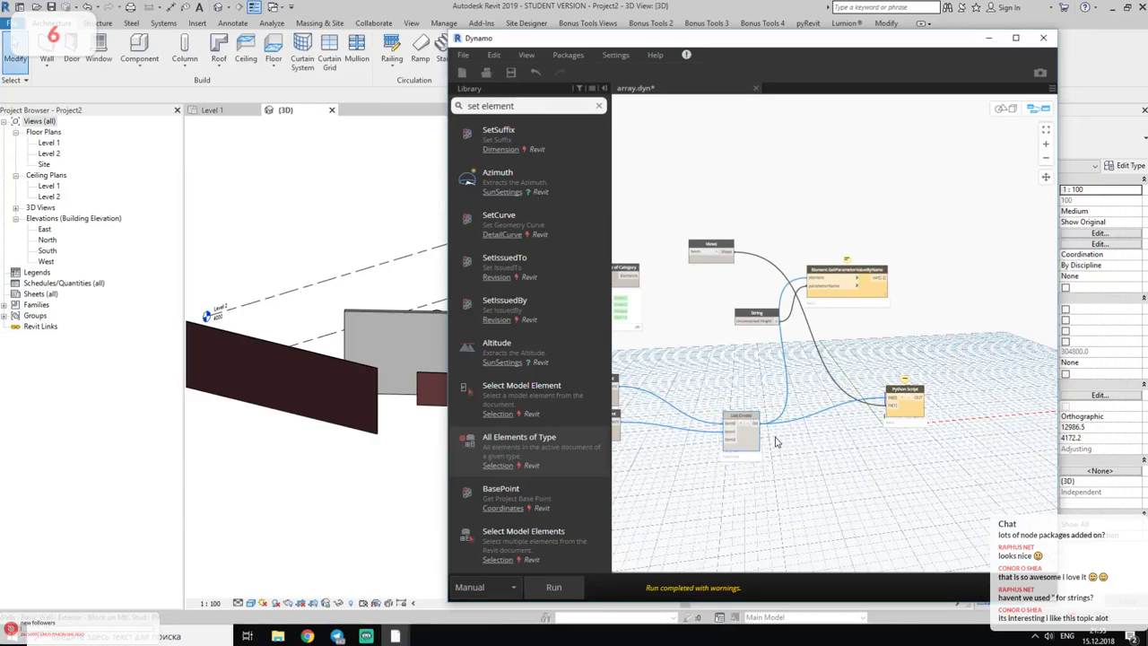
{"action": "scroll", "coordinate": [924, 272], "scroll_direction": "down", "scroll_amount": 1}
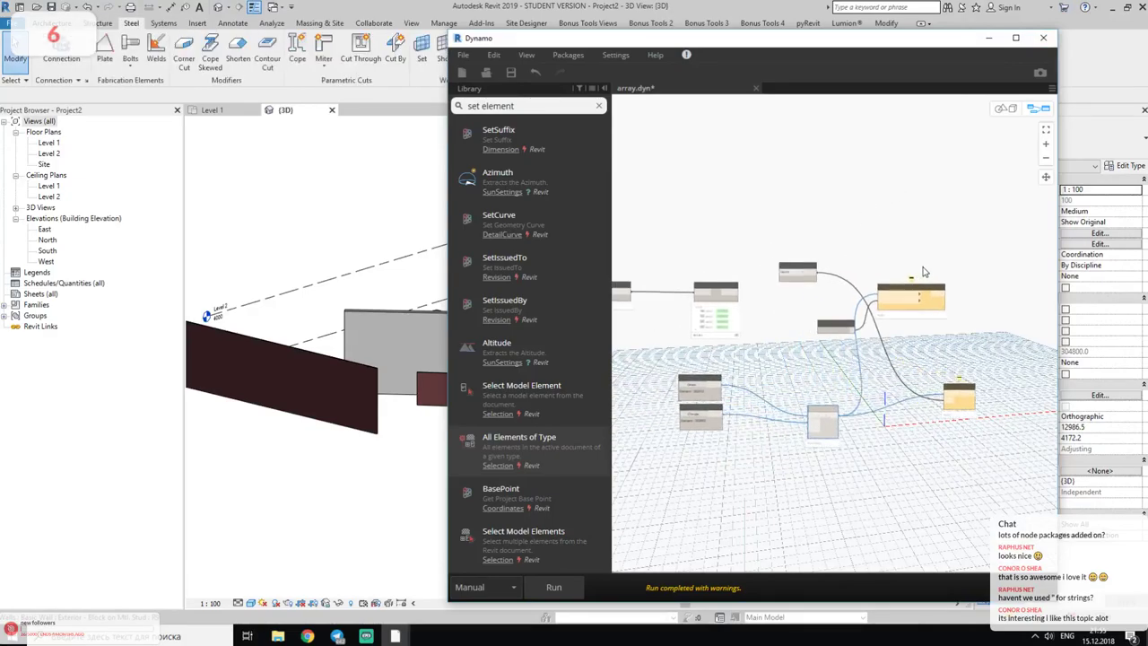
{"action": "scroll", "coordinate": [924, 272], "scroll_direction": "down", "scroll_amount": 2}
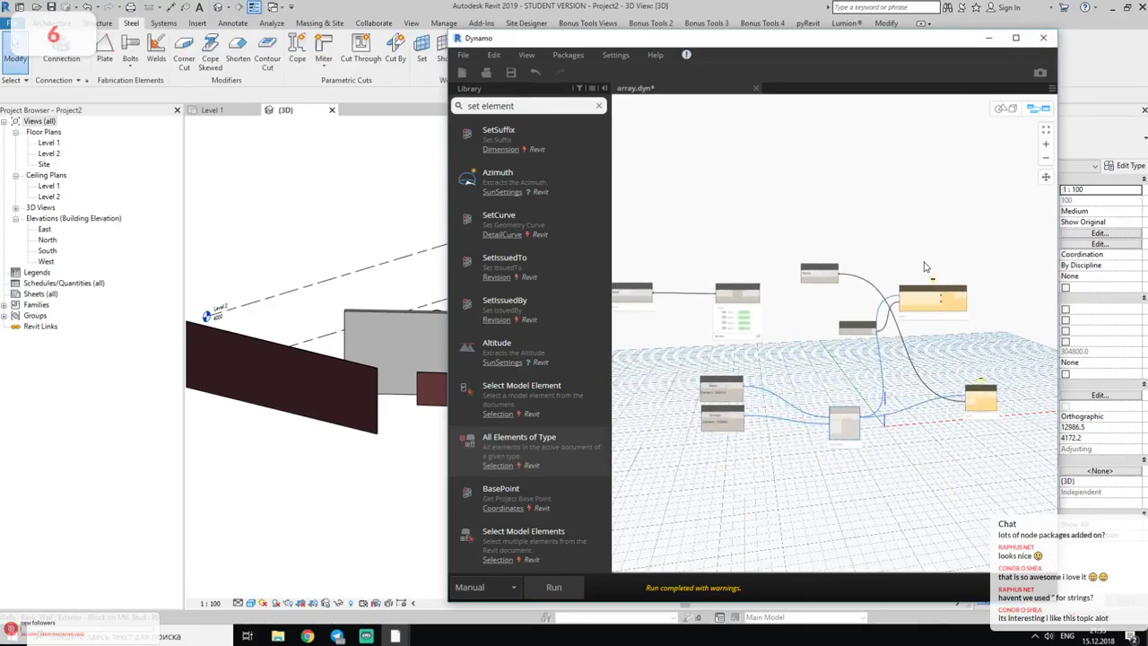
{"action": "left_click", "coordinate": [988, 42]}
{"action": "middle_click_drag", "start_coordinate": [403, 445], "coordinate": [602, 443]}
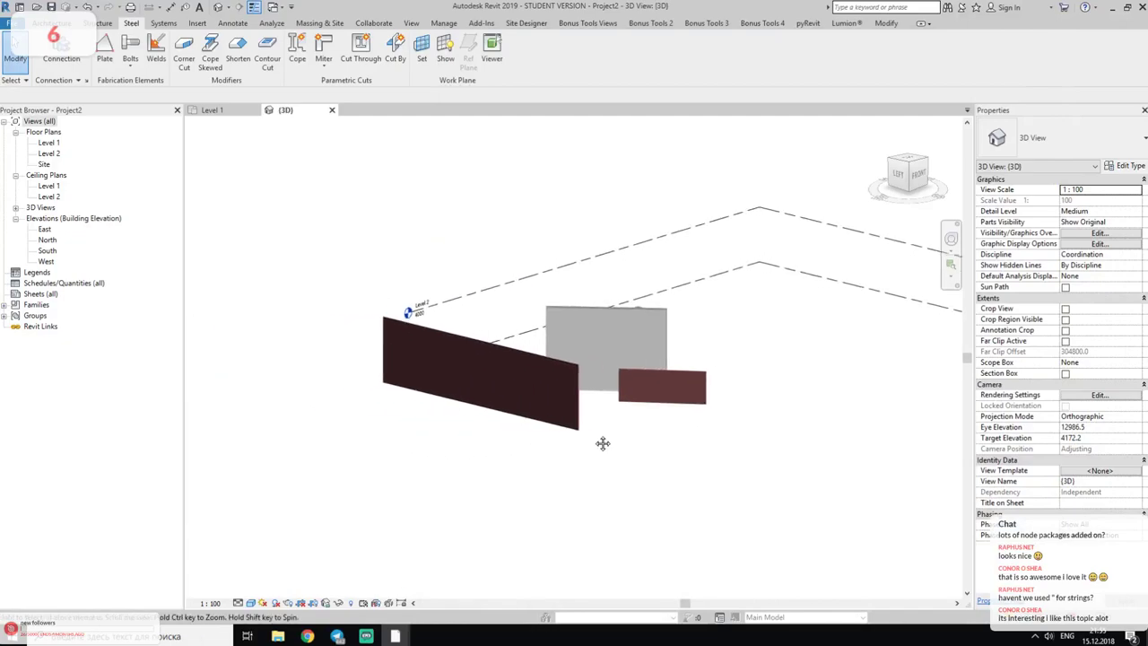
{"action": "scroll", "coordinate": [603, 443], "scroll_direction": "up", "scroll_amount": 1}
{"action": "scroll", "coordinate": [604, 422], "scroll_direction": "up", "scroll_amount": 1}
{"action": "scroll", "coordinate": [605, 467], "scroll_direction": "up", "scroll_amount": 1}
{"action": "scroll", "coordinate": [672, 456], "scroll_direction": "up", "scroll_amount": 1}
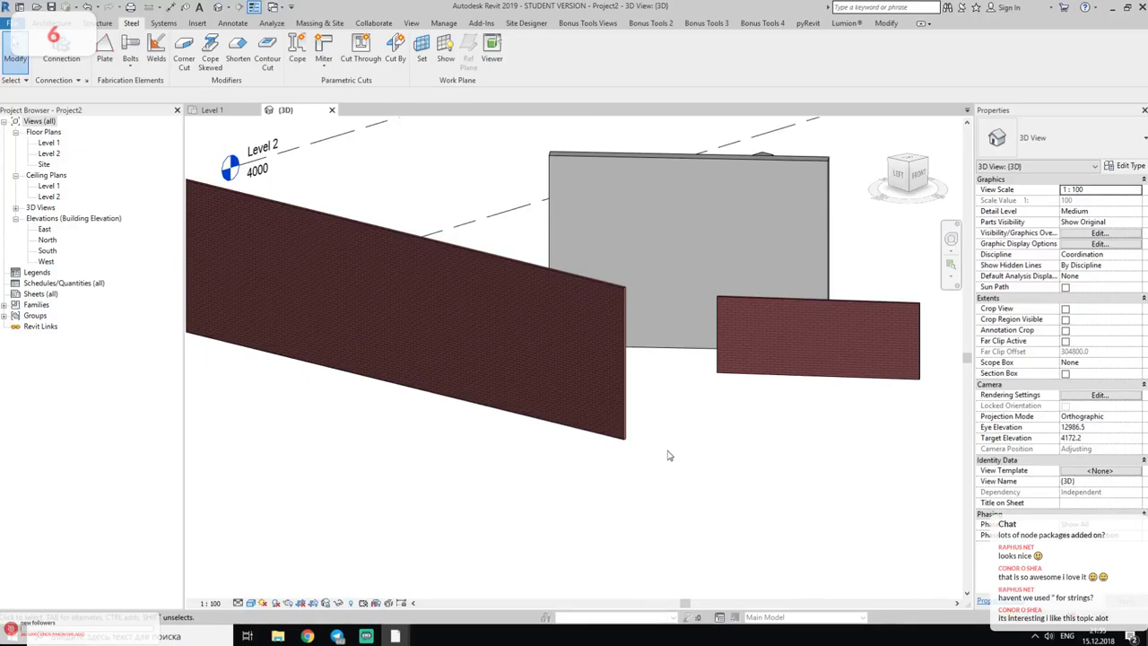
{"action": "left_click", "coordinate": [632, 334]}
{"action": "left_click", "coordinate": [687, 251]}
{"action": "left_click", "coordinate": [819, 359]}
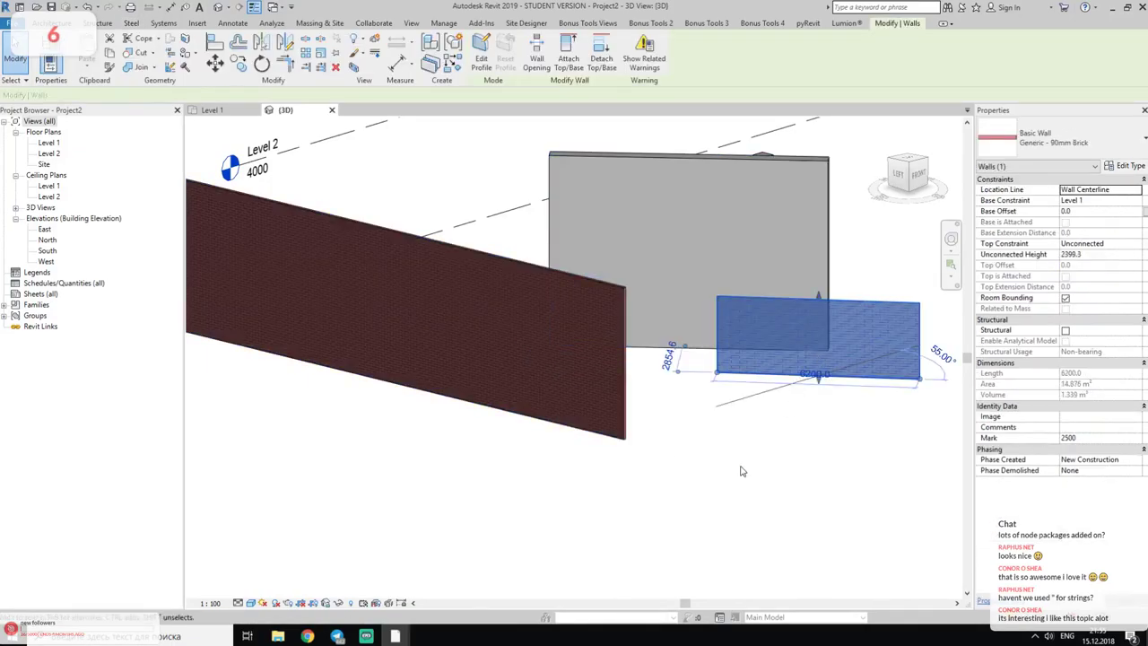
{"action": "key", "text": "Escape"}
{"action": "left_click", "coordinate": [574, 346]}
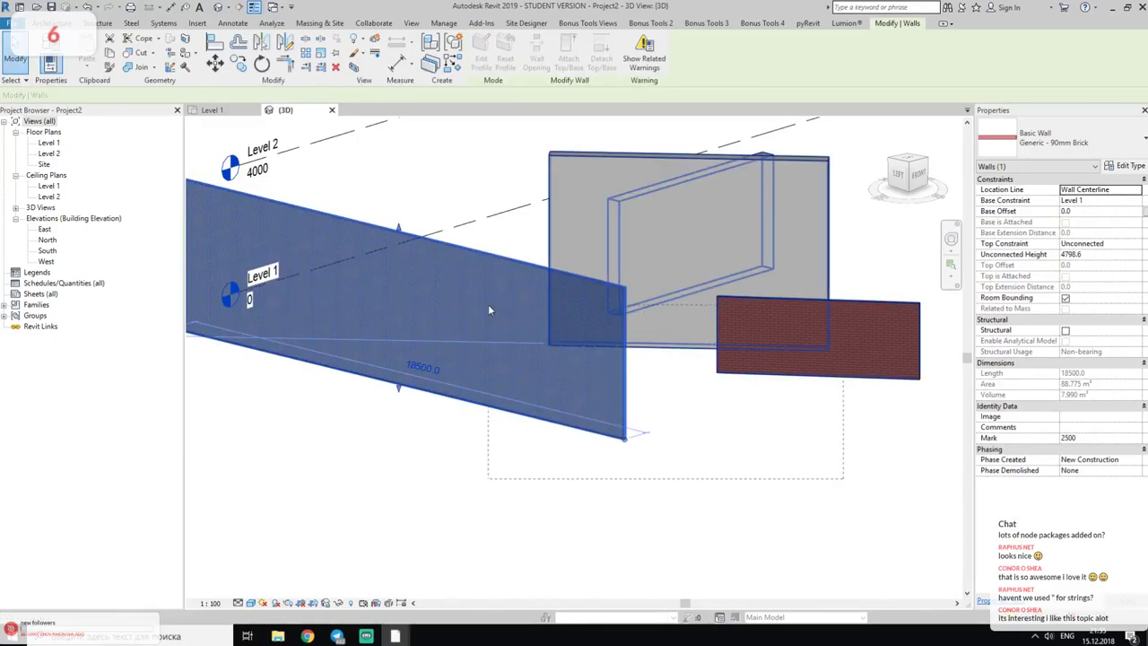
{"action": "left_click_drag", "start_coordinate": [848, 484], "coordinate": [488, 305]}
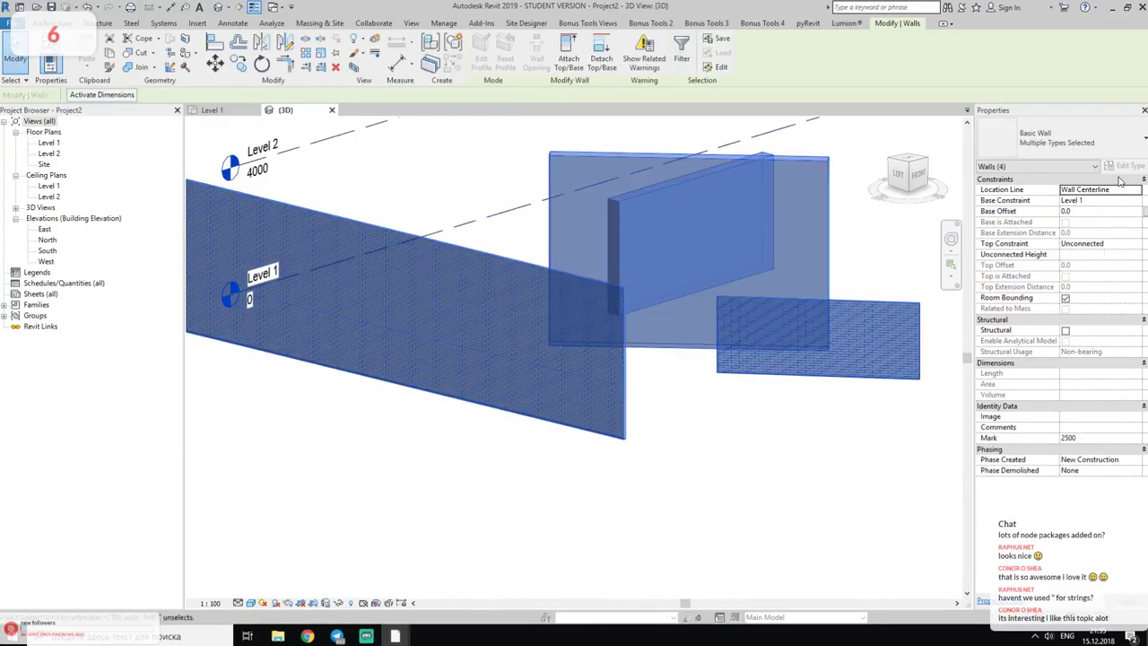
{"action": "left_click", "coordinate": [851, 410]}
{"action": "mouse_move", "coordinate": [394, 636]}
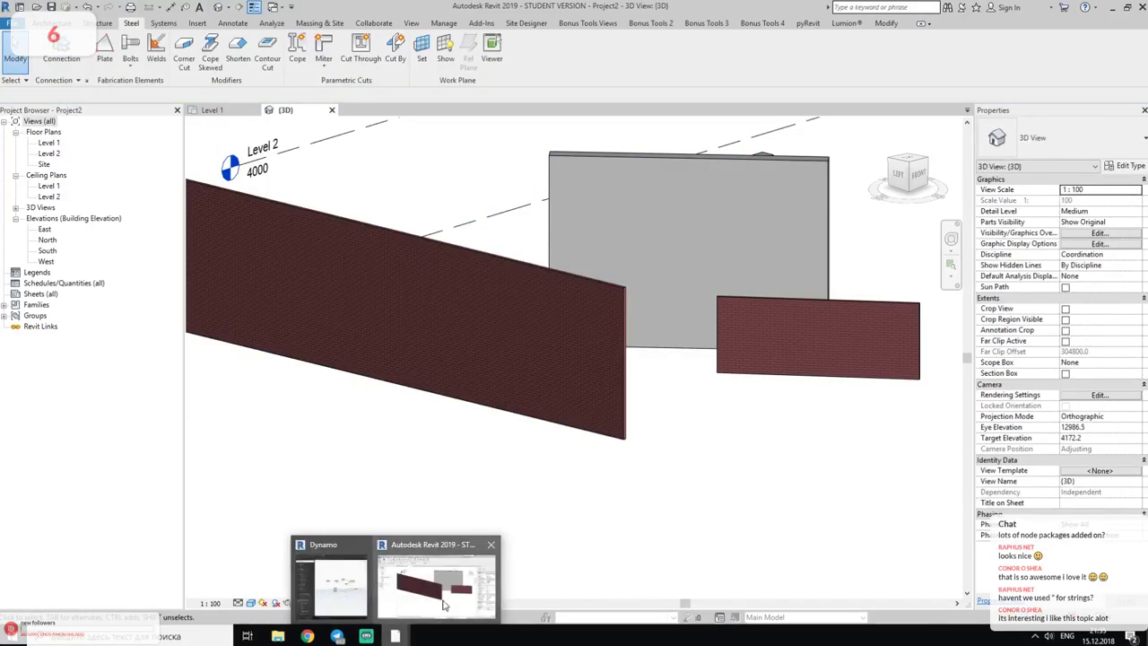
{"action": "left_click", "coordinate": [341, 601]}
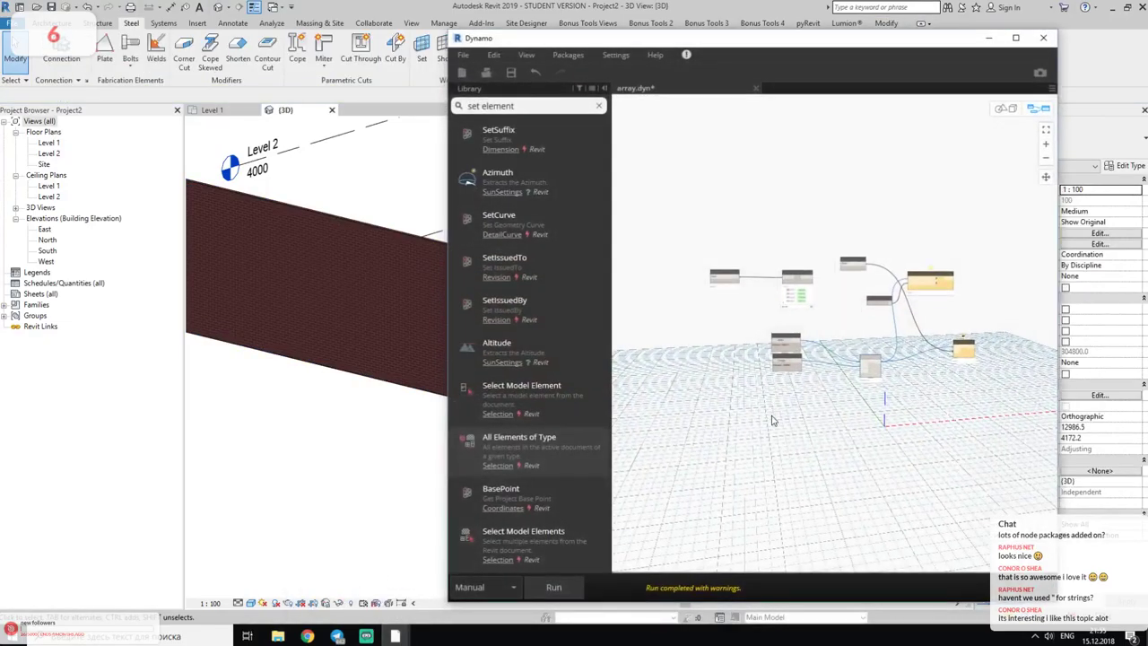
{"action": "scroll", "coordinate": [834, 317], "scroll_direction": "up", "scroll_amount": 3}
{"action": "scroll", "coordinate": [835, 318], "scroll_direction": "up", "scroll_amount": 3}
{"action": "middle_click_drag", "start_coordinate": [834, 318], "coordinate": [866, 160]}
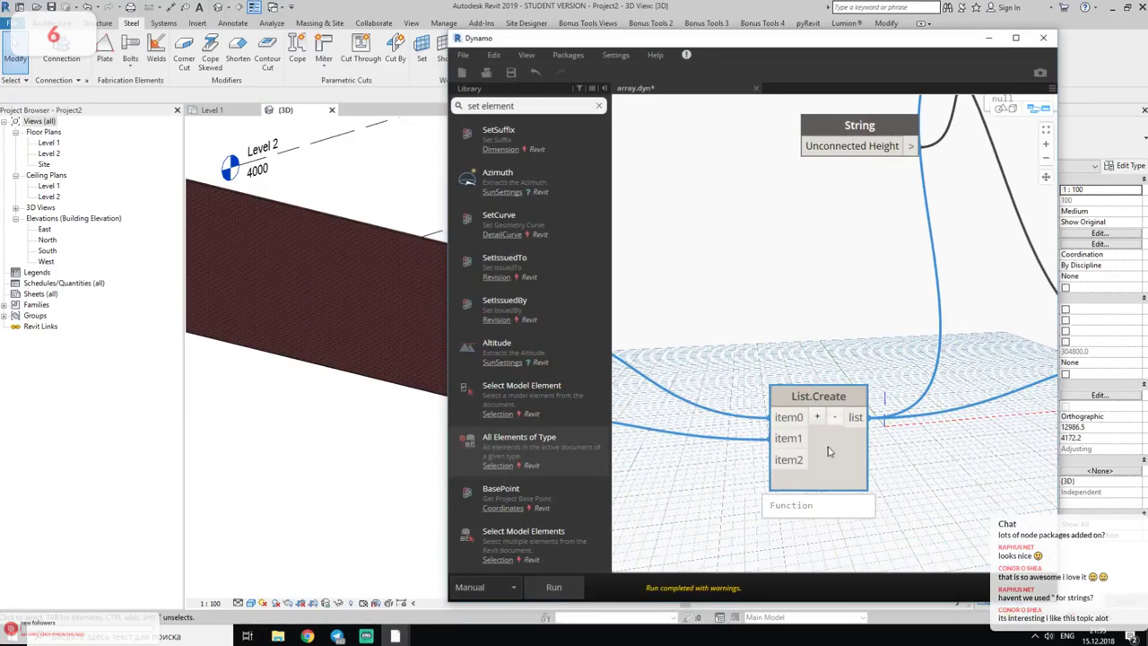
{"action": "mouse_move", "coordinate": [1032, 180]}
{"action": "middle_mouse_down"}
{"action": "mouse_move", "coordinate": [897, 286]}
{"action": "mouse_move", "coordinate": [1013, 262]}
{"action": "middle_mouse_up"}
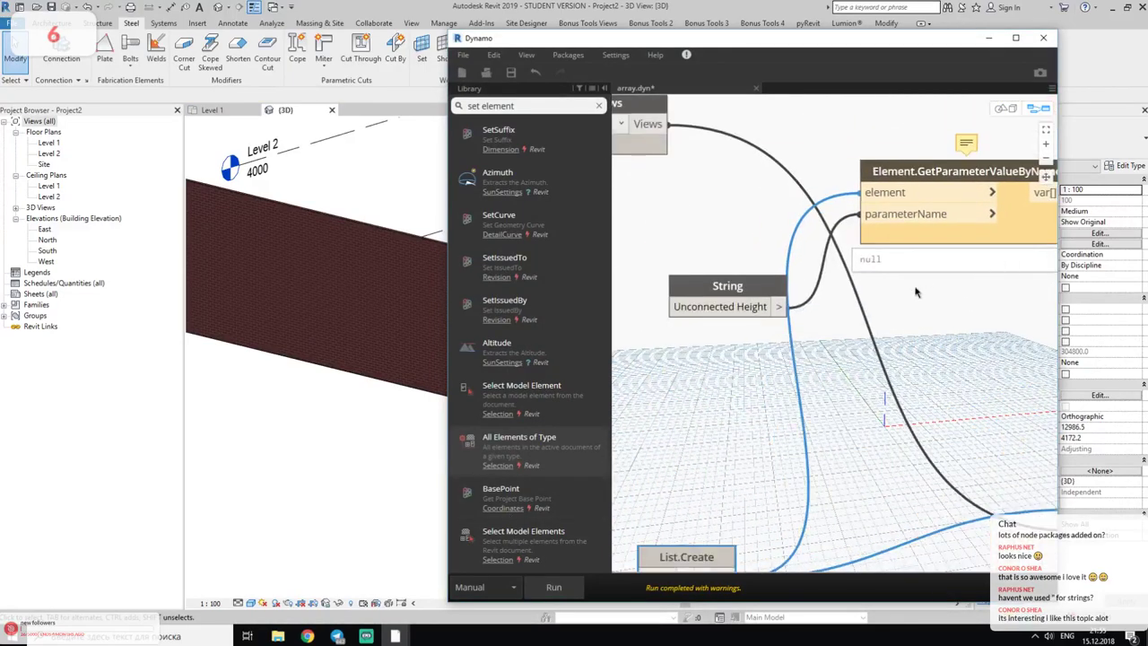
{"action": "middle_click_drag", "start_coordinate": [679, 224], "coordinate": [846, 338]}
{"action": "middle_click_drag", "start_coordinate": [951, 502], "coordinate": [950, 356]}
{"action": "middle_click_drag", "start_coordinate": [1009, 395], "coordinate": [852, 390]}
- Open and enlarge the Python editor, reviewing the inputs, 6000 height value, GetZ and sorting code
{"action": "double_click", "coordinate": [852, 390]}
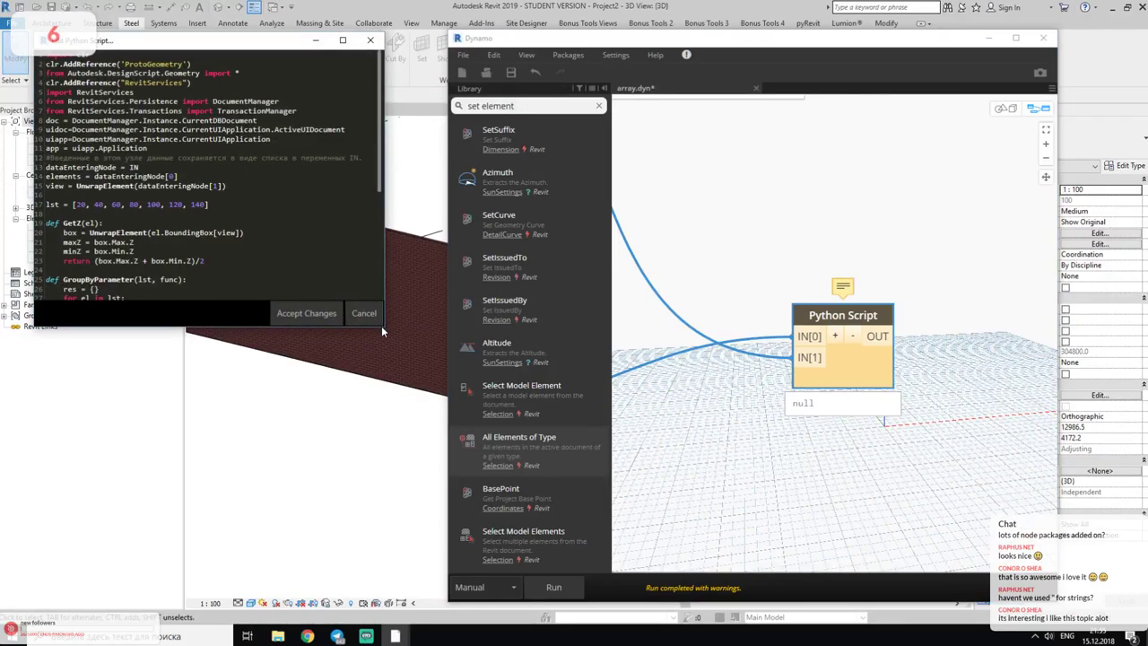
{"action": "mouse_move", "coordinate": [381, 326]}
{"action": "left_mouse_down"}
{"action": "mouse_move", "coordinate": [640, 538]}
{"action": "mouse_move", "coordinate": [675, 594]}
{"action": "left_mouse_up"}
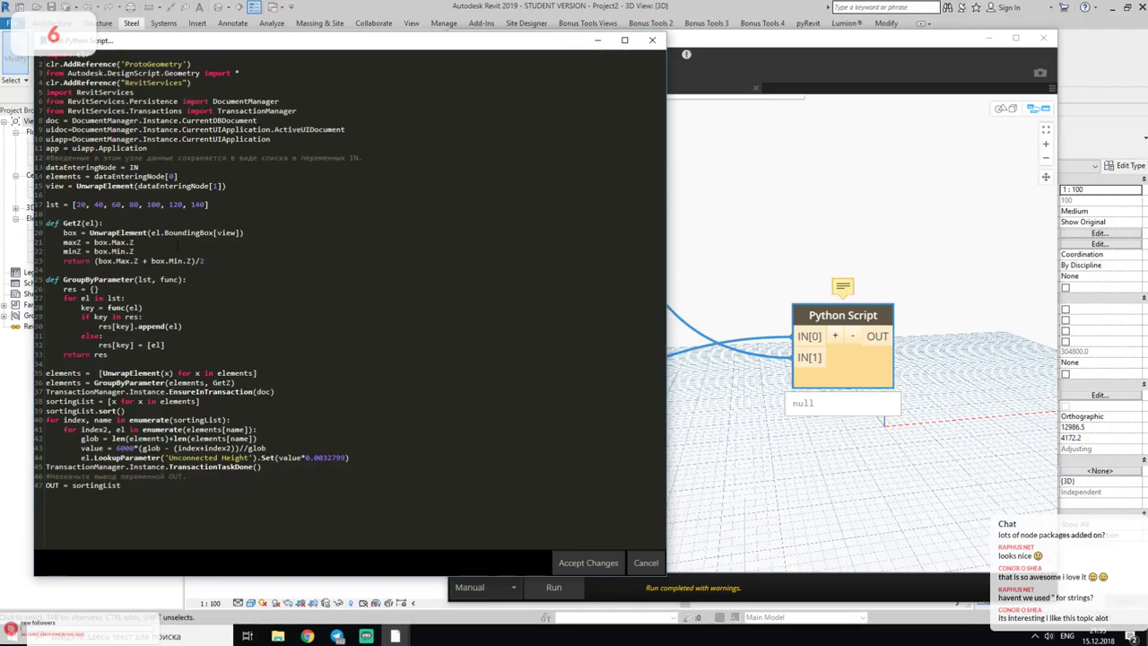
{"action": "left_click_drag", "start_coordinate": [133, 244], "coordinate": [50, 166]}
{"action": "left_click", "coordinate": [65, 205]}
{"action": "left_click_drag", "start_coordinate": [116, 448], "coordinate": [134, 449]}
{"action": "left_click", "coordinate": [333, 407]}
{"action": "left_click_drag", "start_coordinate": [45, 154], "coordinate": [179, 328]}
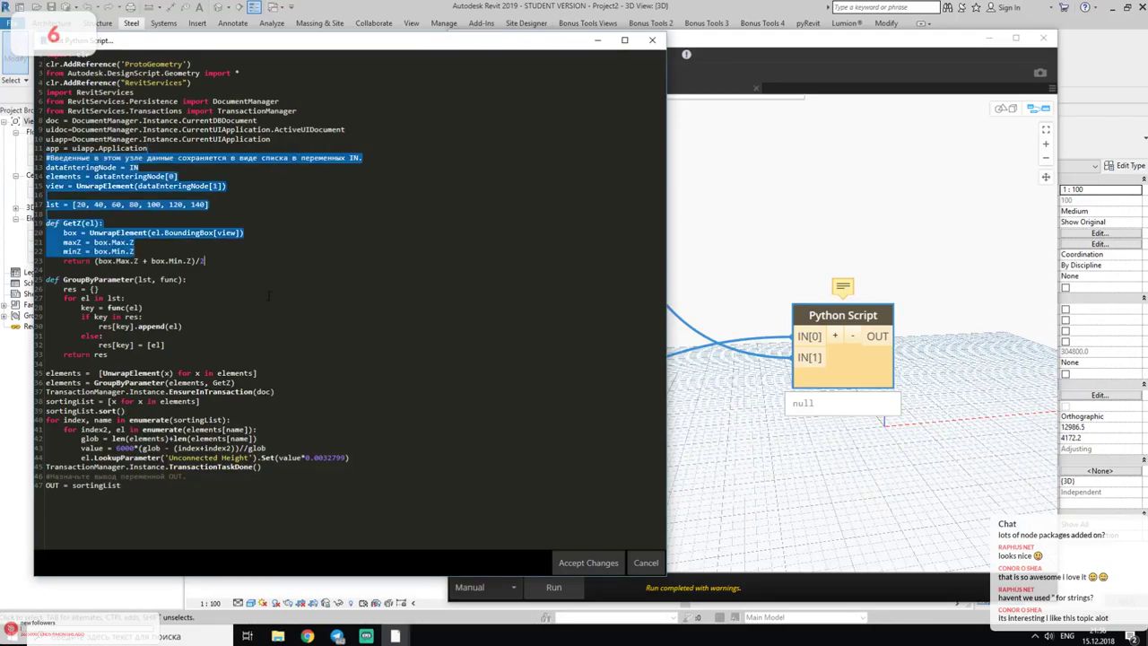
{"action": "left_click", "coordinate": [305, 260]}
{"action": "left_click_drag", "start_coordinate": [186, 279], "coordinate": [341, 412]}
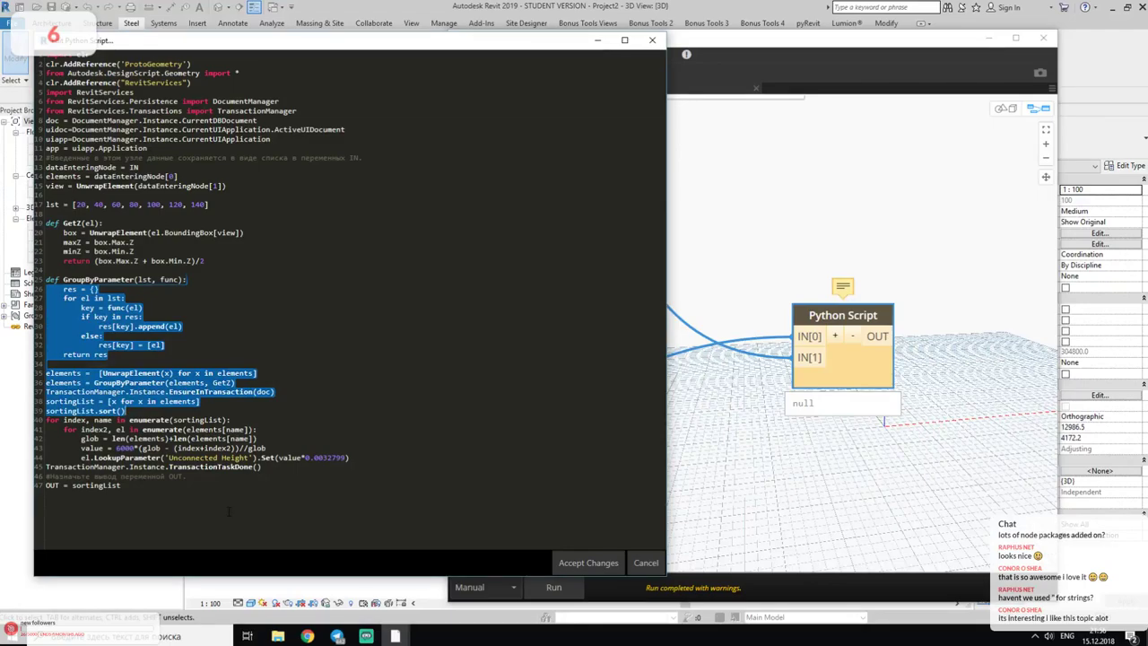
- Close the code editor, move the Dynamo window aside, and show Revit's pyRevit commands
{"action": "left_click", "coordinate": [652, 40]}
{"action": "left_click_drag", "start_coordinate": [669, 41], "coordinate": [609, 138]}
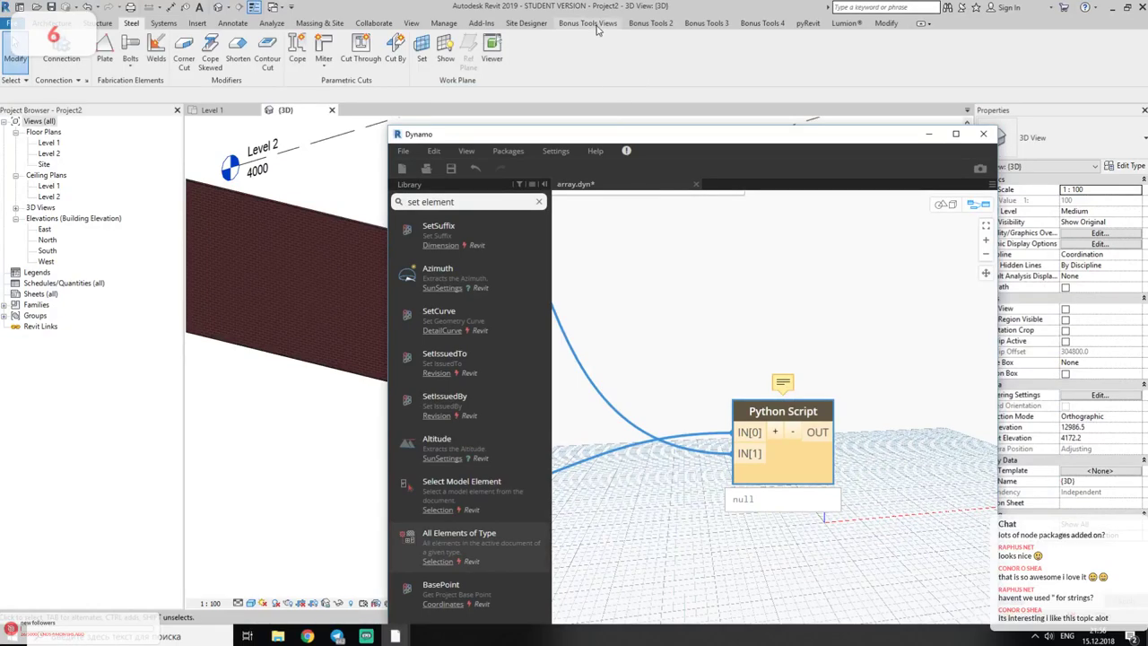
{"action": "left_click", "coordinate": [603, 24]}
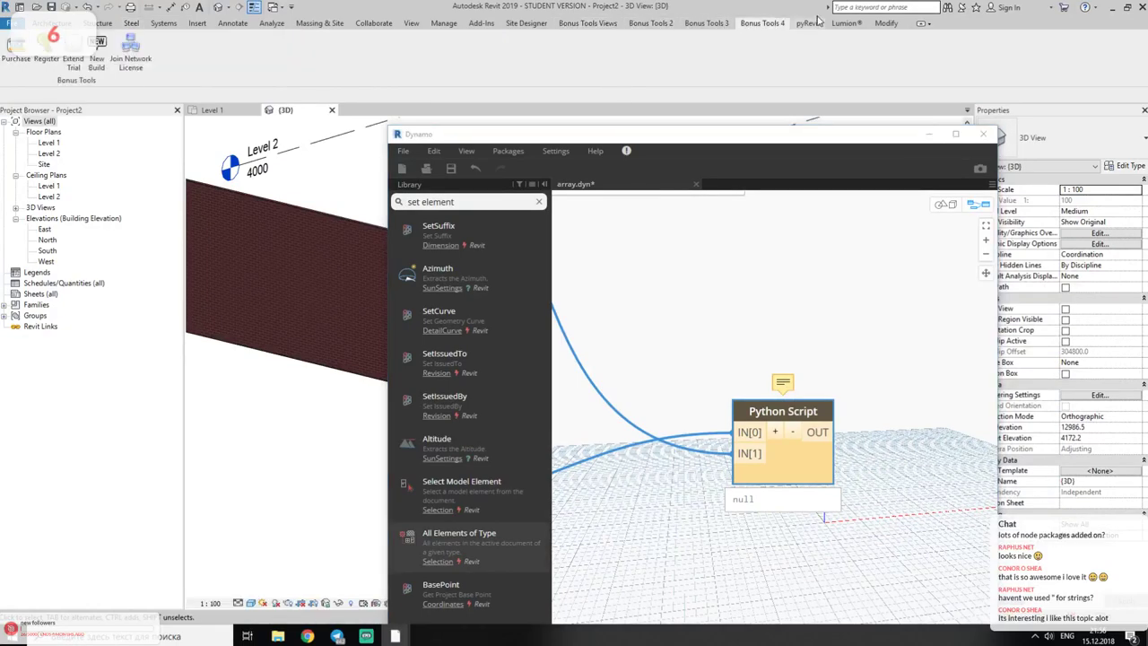
{"action": "left_click", "coordinate": [811, 24]}
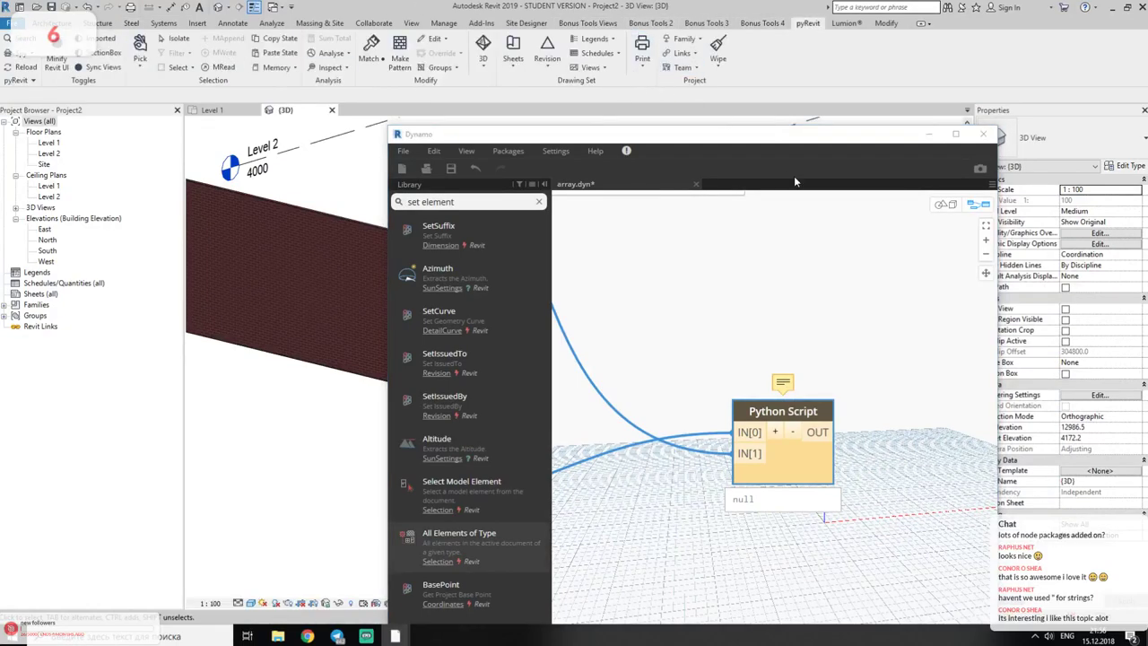